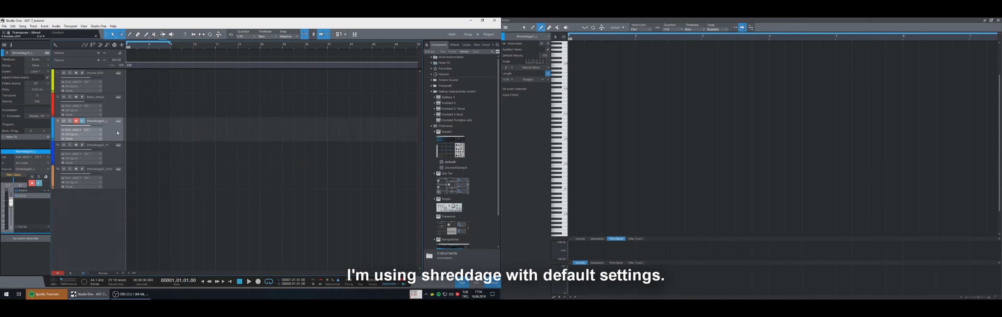
# - Open the Kontakt instrument of the first Shreddage track and review its articulation, performance, strumming and advanced settings
pyautogui.click(119, 122)
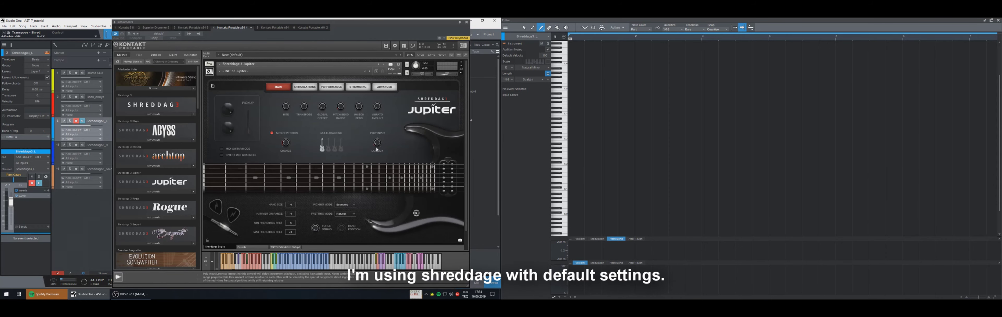
pyautogui.click(302, 88)
pyautogui.click(331, 87)
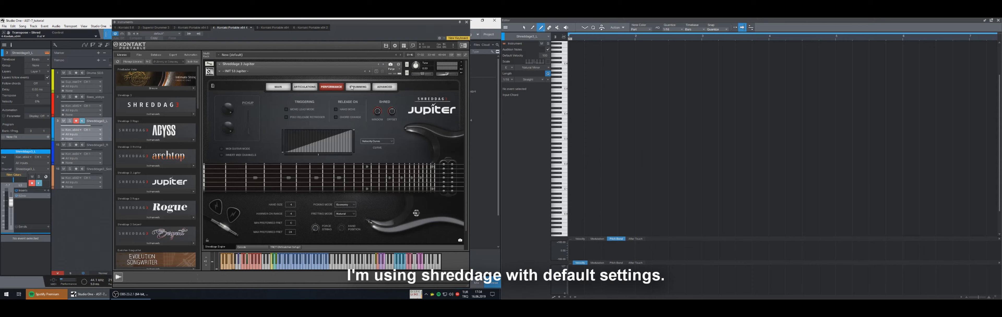
pyautogui.click(357, 87)
pyautogui.click(383, 87)
pyautogui.click(272, 88)
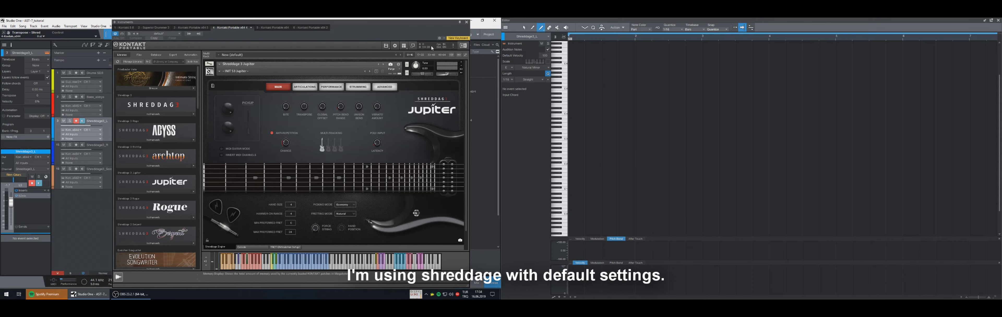
# - Load the INIT S3 Jupiter snapshot to use default settings and close the instrument window
pyautogui.click(219, 71)
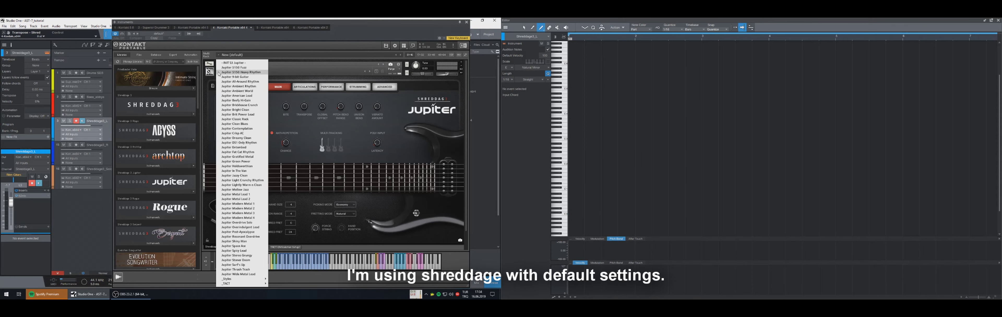
pyautogui.click(221, 62)
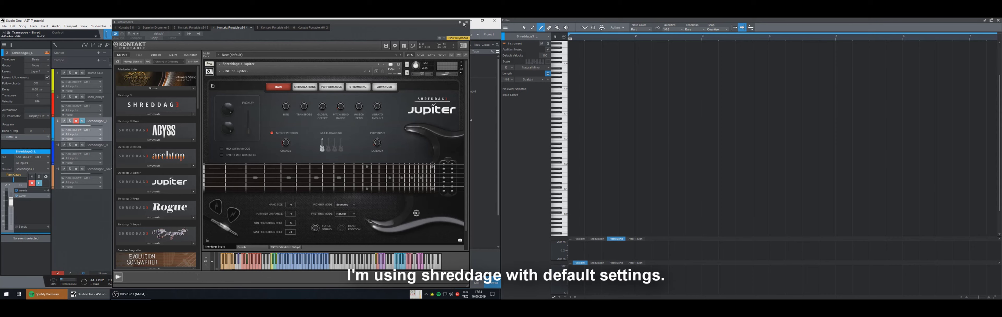
pyautogui.moveTo(434, 23); pyautogui.dragTo(396, 68)
pyautogui.click(428, 67)
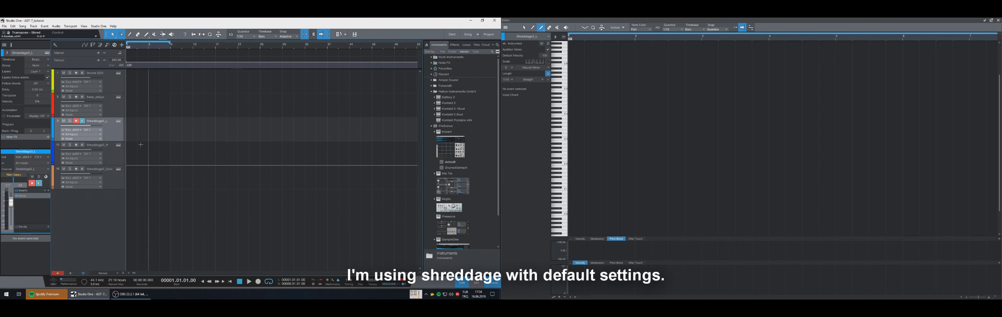
# - Create an empty instrument part at the start of the first Shreddage track and reopen its Kontakt window beside the note editor
pyautogui.click(144, 135)
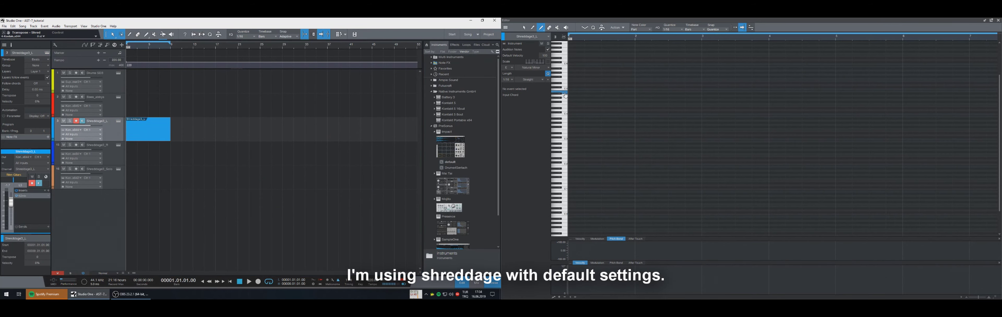
pyautogui.click(119, 121)
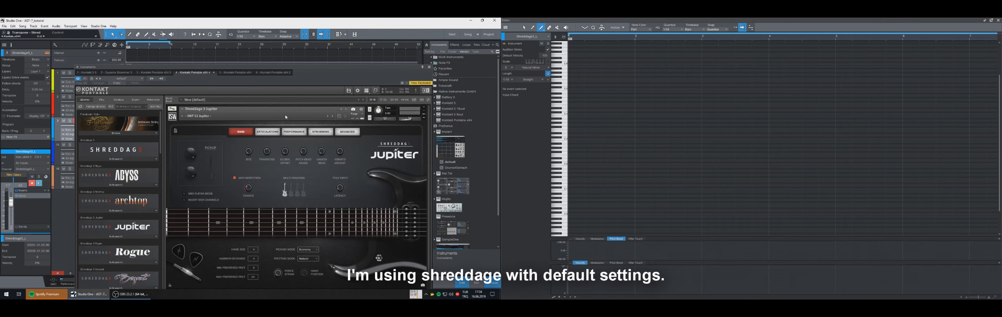
pyautogui.moveTo(295, 68); pyautogui.dragTo(274, 22)
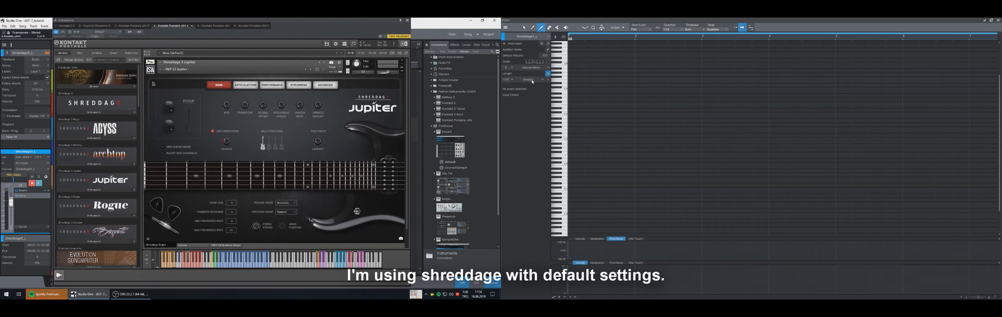
# - Add a high note at the very start of the part and try neighbouring pitches for it
pyautogui.click(560, 61)
pyautogui.click(572, 70)
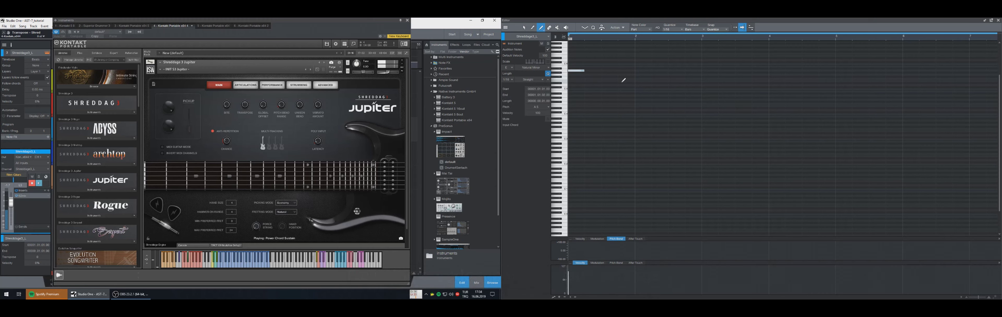
pyautogui.press('Down')
pyautogui.press('Down')
pyautogui.press('Up')
pyautogui.press('Down')
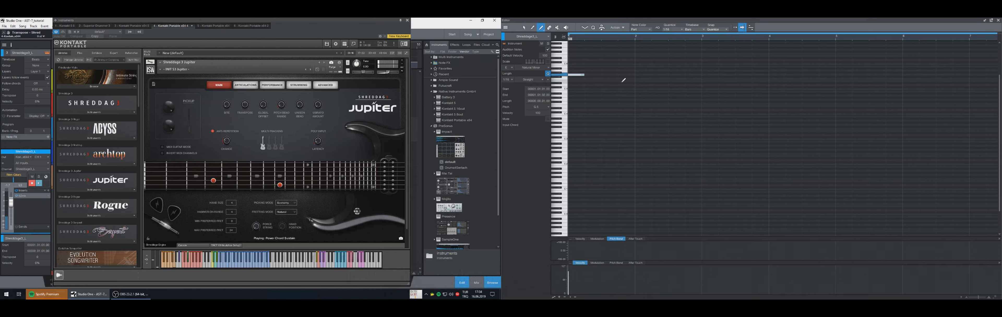
pyautogui.press('Up')
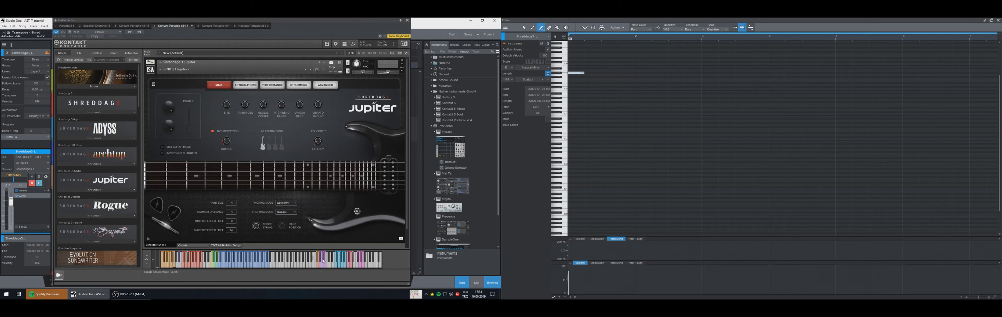
# - Move the note at the start of the part down to the low keyswitch range
pyautogui.press('1')
pyautogui.moveTo(577, 72); pyautogui.dragTo(579, 131)
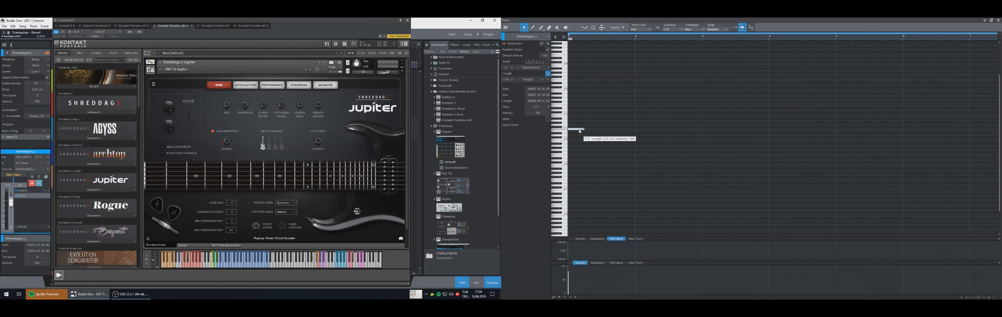
pyautogui.moveTo(602, 107); pyautogui.dragTo(569, 146)
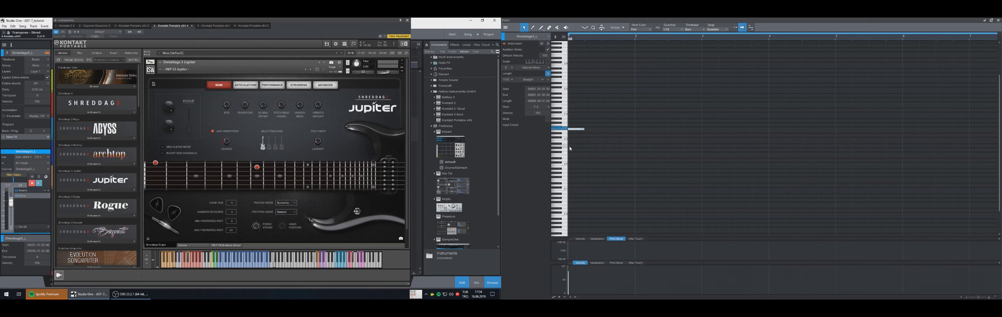
pyautogui.press('Down')
pyautogui.press('Down')
pyautogui.press('Down')
pyautogui.press('Down')
pyautogui.press('Down')
pyautogui.press('Down')
pyautogui.press('Down')
pyautogui.press('Down')
pyautogui.press('Down')
pyautogui.press('Down')
pyautogui.press('Down')
pyautogui.press('Down')
pyautogui.press('Down')
pyautogui.press('Down')
pyautogui.press('Down')
pyautogui.press('Down')
pyautogui.press('Down')
pyautogui.press('Down')
pyautogui.press('Down')
pyautogui.press('Down')
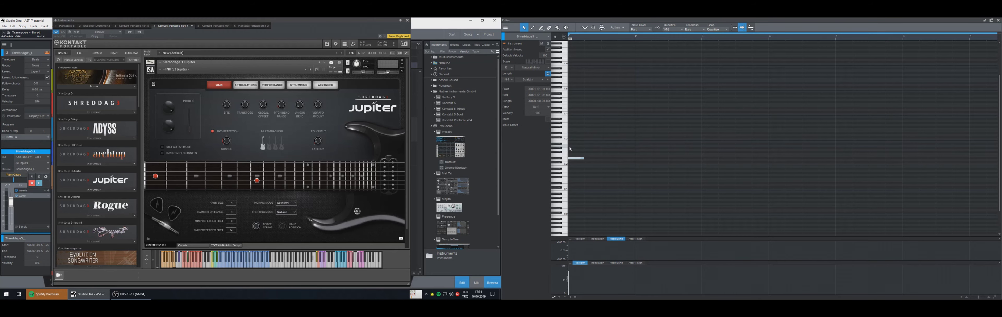
pyautogui.press('Down')
pyautogui.press('Down')
pyautogui.press('Down')
pyautogui.press('Down')
pyautogui.press('Down')
pyautogui.press('Down')
pyautogui.press('Down')
pyautogui.press('Down')
pyautogui.press('Down')
pyautogui.press('Down')
pyautogui.press('Down')
pyautogui.press('Down')
pyautogui.press('Down')
pyautogui.press('Down')
pyautogui.press('Down')
pyautogui.press('Down')
pyautogui.press('Down')
pyautogui.press('Down')
pyautogui.press('Down')
pyautogui.press('Down')
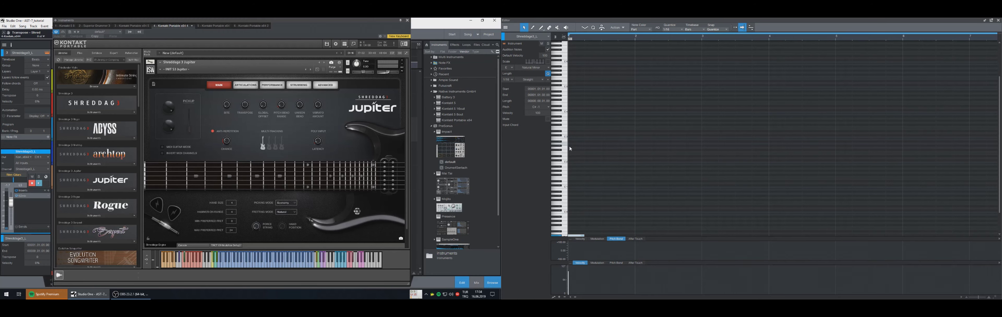
pyautogui.press('Down')
# - Play the start of the part repeatedly to audition the lowered note
pyautogui.press('space')
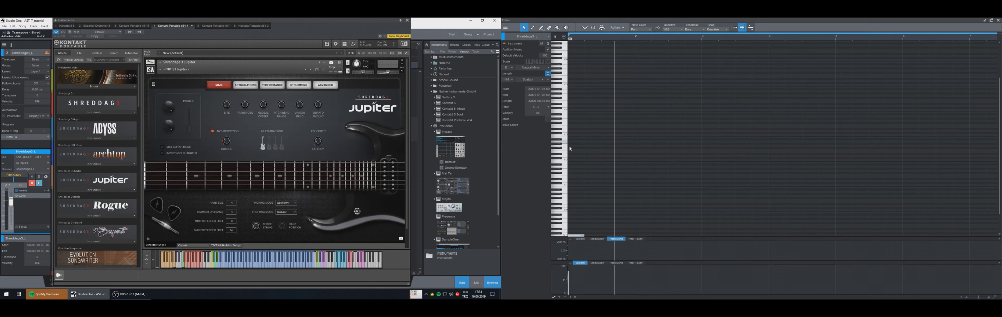
pyautogui.press('space')
pyautogui.scroll(-1, 626, 150)
pyautogui.scroll(-1, 626, 152)
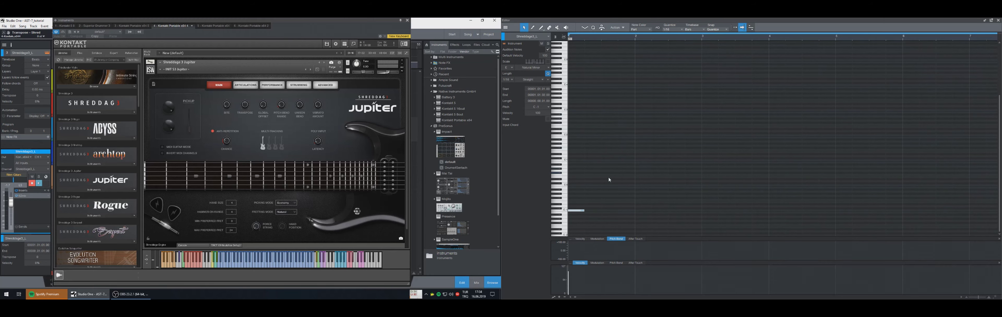
pyautogui.click(630, 193)
pyautogui.press('2')
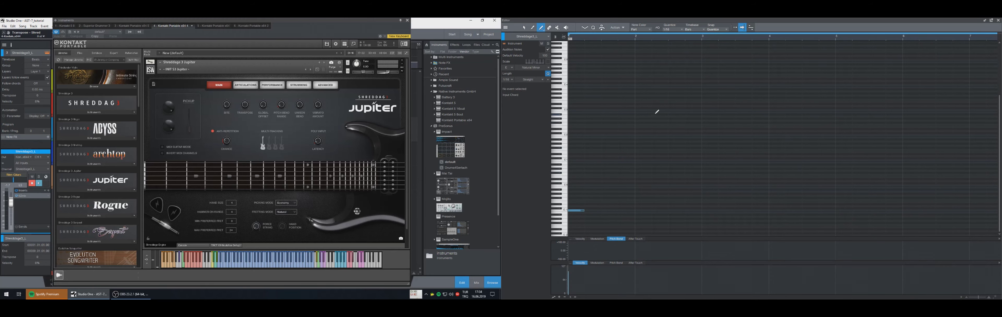
pyautogui.press('space')
pyautogui.press('space')
pyautogui.press('space')
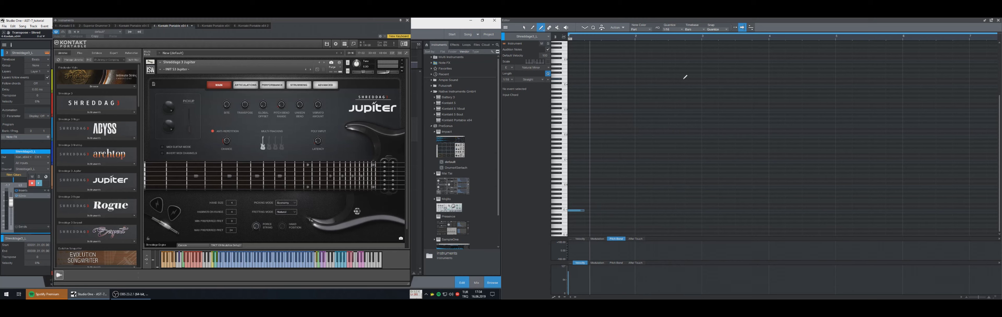
pyautogui.press('space')
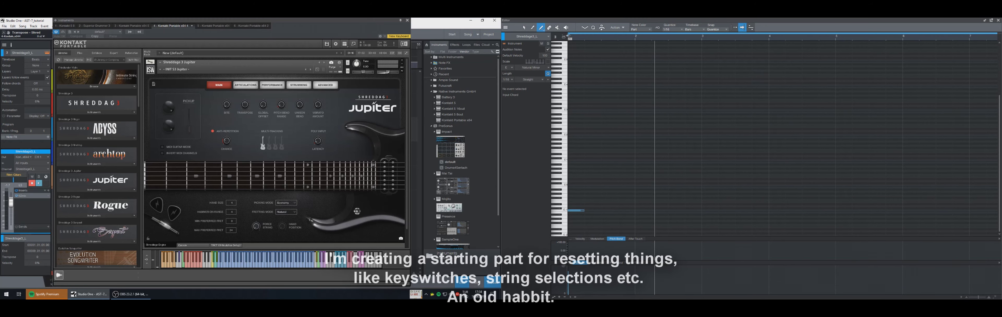
# - Set the loop range to start at bar 2, toggle snapping, and close the instrument window
pyautogui.moveTo(568, 35); pyautogui.dragTo(630, 44)
pyautogui.press('n')
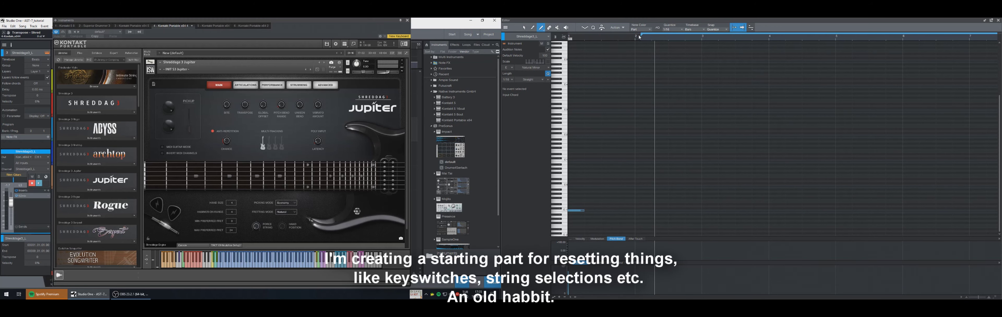
pyautogui.click(407, 20)
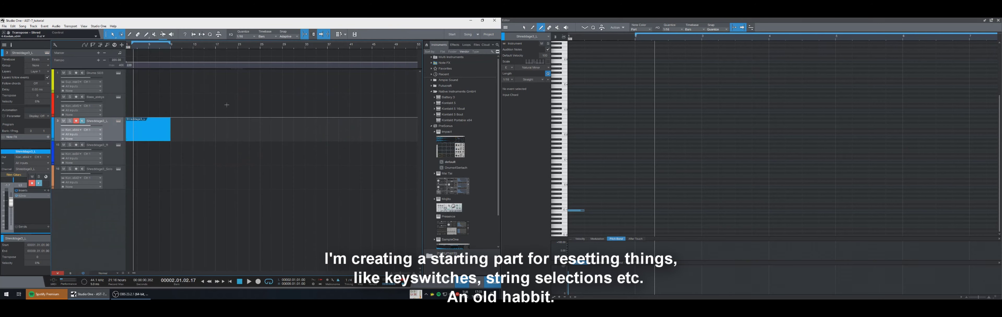
# - Extend the end of the Shreddage part to bar 10 and play it
pyautogui.click(133, 134)
pyautogui.press('1')
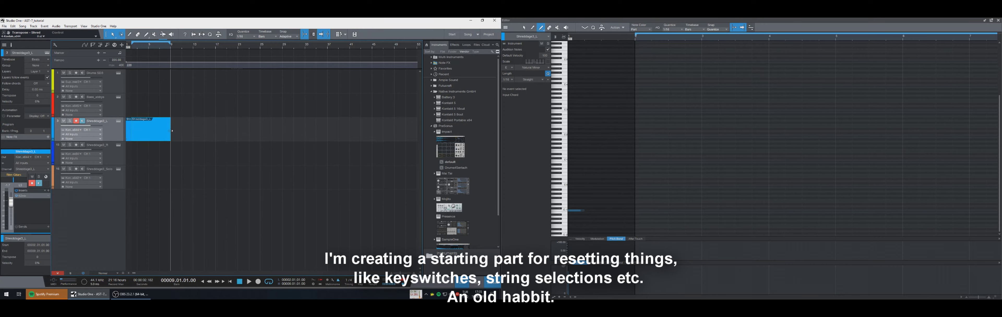
pyautogui.moveTo(172, 131); pyautogui.dragTo(177, 132)
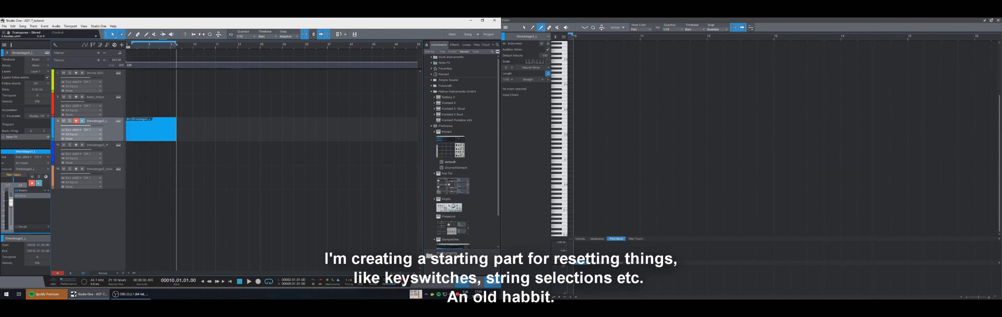
pyautogui.press('space')
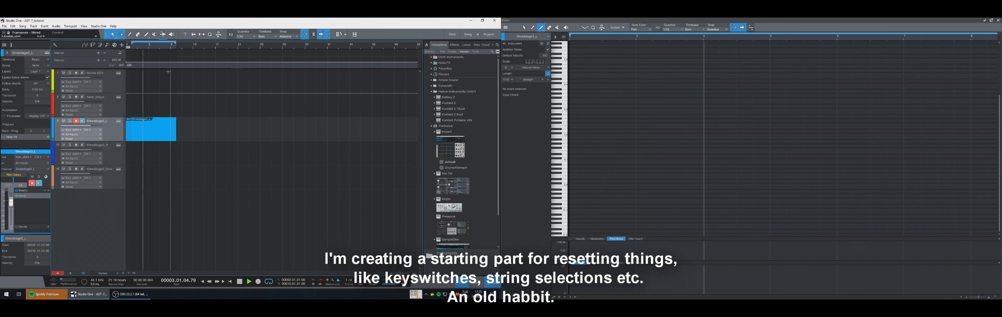
pyautogui.press('space')
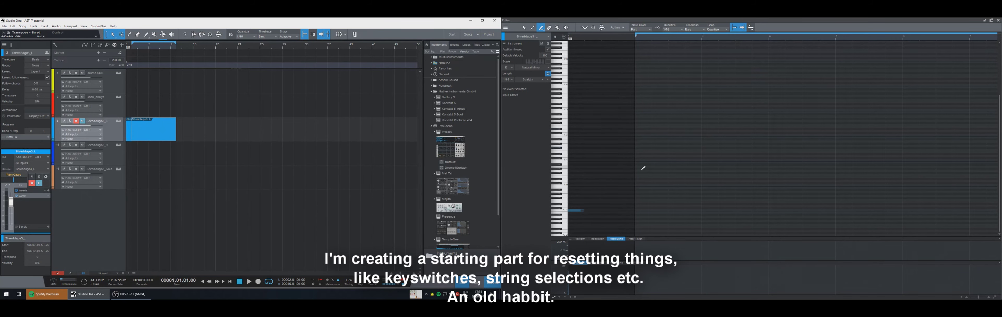
# - Add a second note below the first at the start of the part and open the track's Kontakt window
pyautogui.press('1')
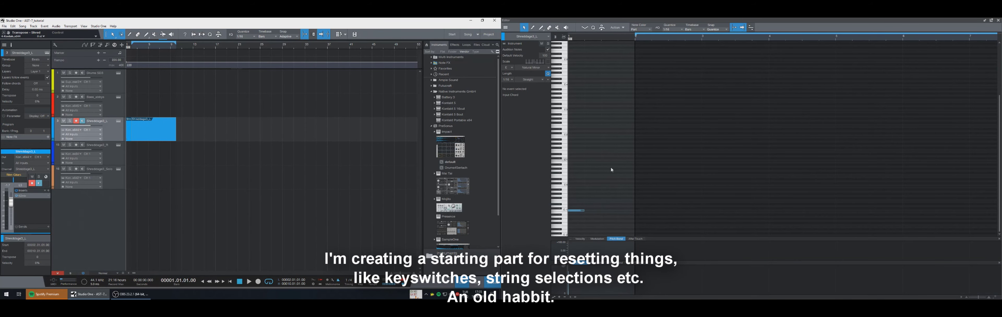
pyautogui.press('2')
pyautogui.click(574, 218)
pyautogui.click(116, 123)
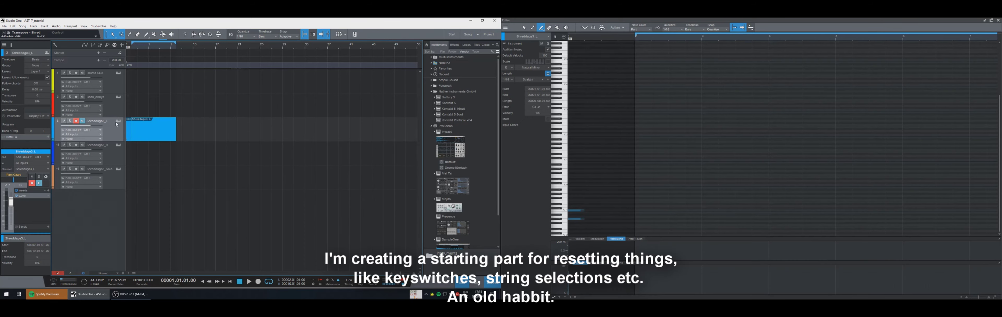
pyautogui.click(118, 123)
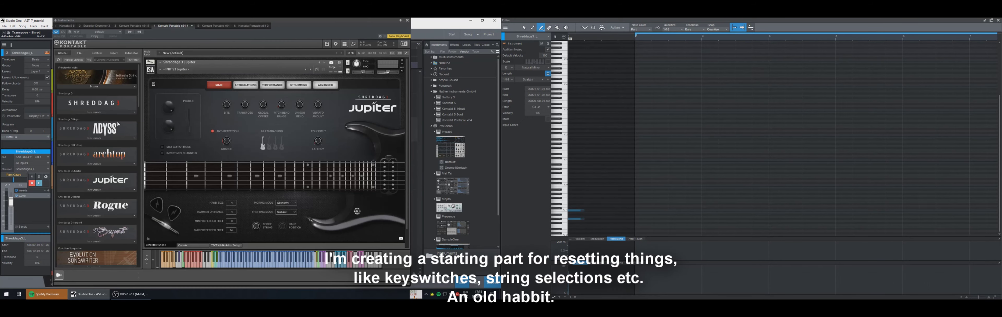
# - Shift the second note's pitch to the Force String: Off keyswitch
pyautogui.press('1')
pyautogui.click(578, 219)
pyautogui.press('Up')
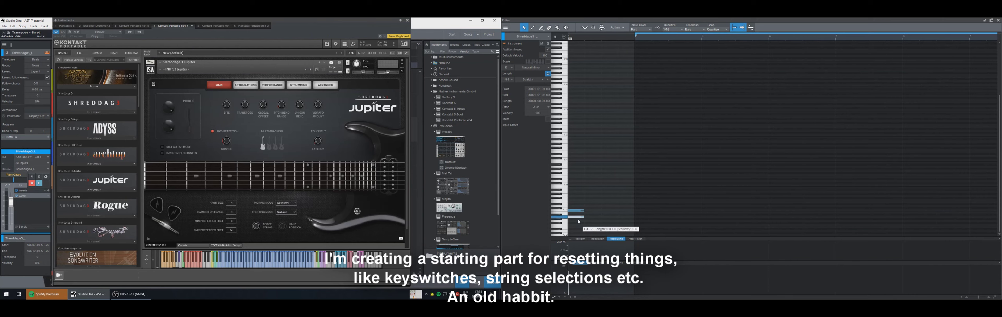
pyautogui.press('Down')
pyautogui.press('Down')
pyautogui.press('Up')
pyautogui.press('Down')
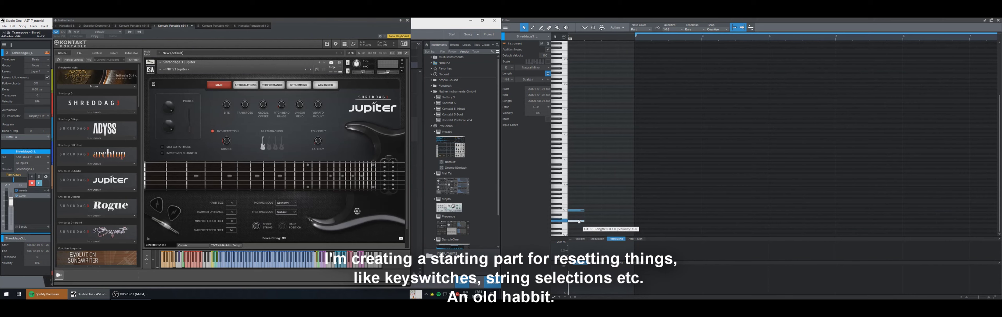
pyautogui.moveTo(578, 220); pyautogui.dragTo(578, 221)
pyautogui.press('2')
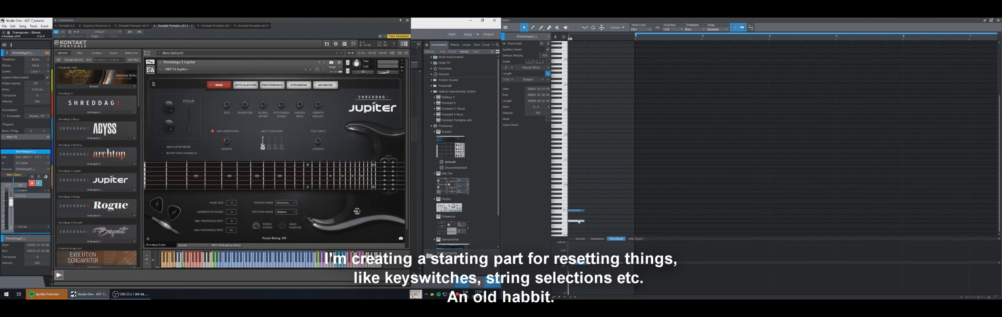
pyautogui.click(575, 216)
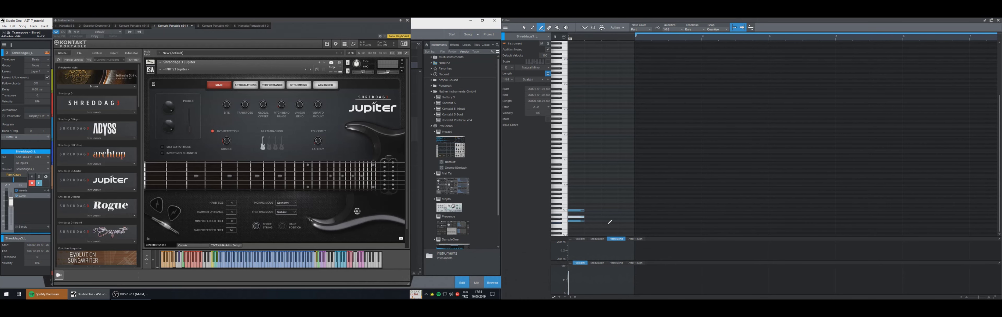
pyautogui.press('Up')
pyautogui.press('Down')
pyautogui.press('Down')
pyautogui.press('Down')
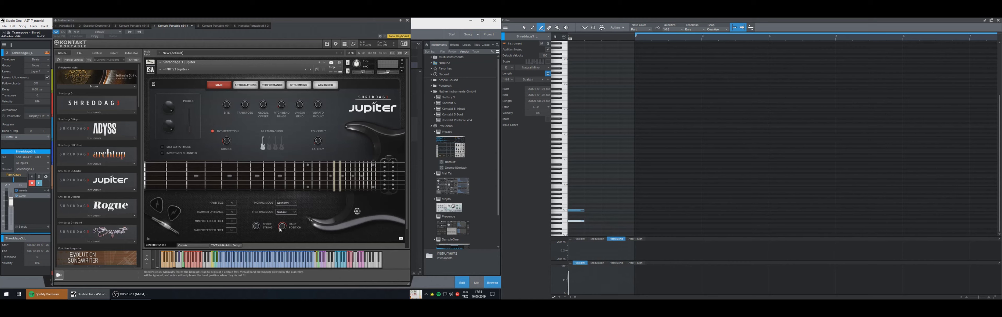
pyautogui.moveTo(282, 226); pyautogui.dragTo(289, 297)
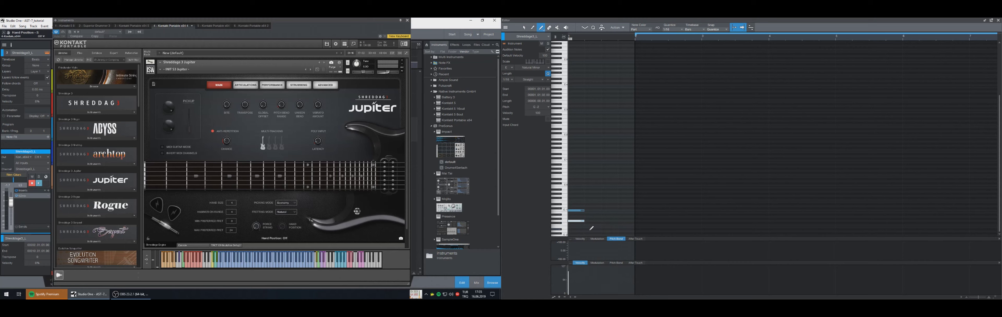
pyautogui.press('1')
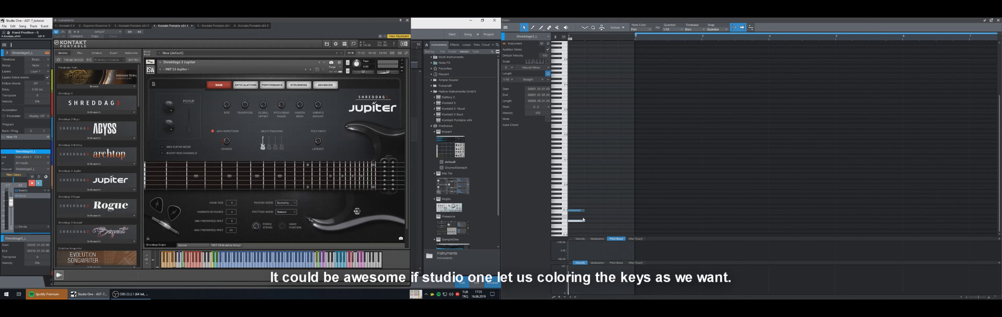
pyautogui.press('Up')
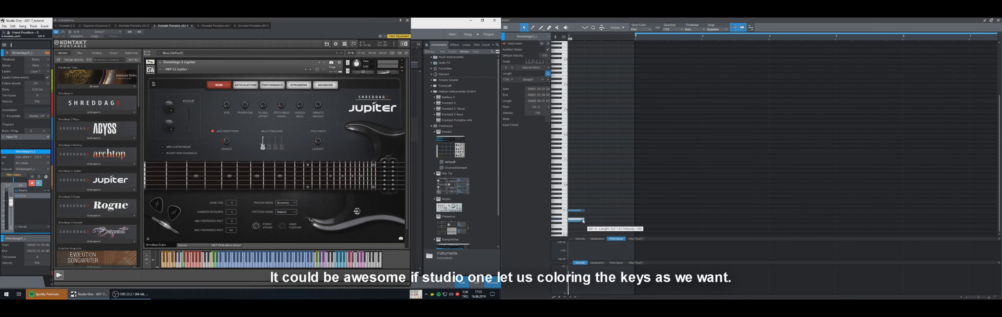
pyautogui.press('Delete')
# - Play the part, add a half-bar note in the upper range at the start of bar 2, and select it
pyautogui.press('space')
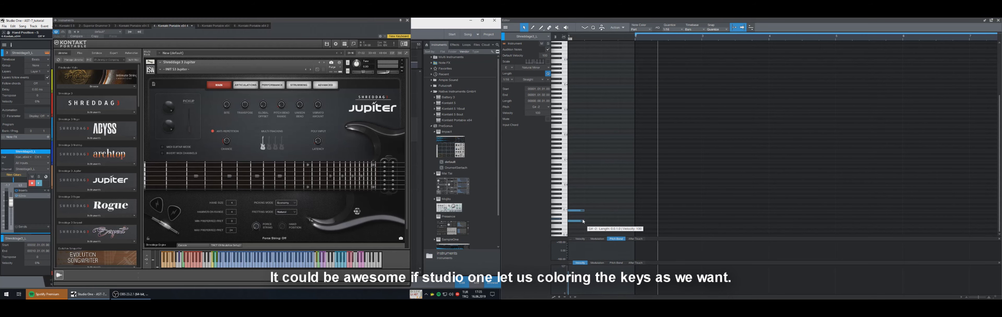
pyautogui.press('space')
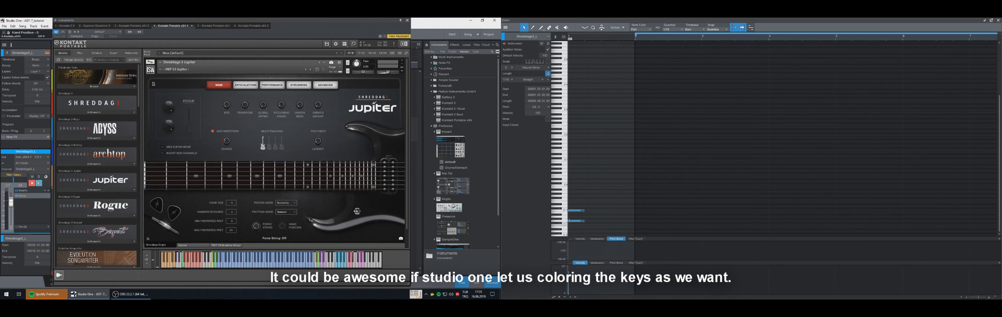
pyautogui.click(644, 83)
pyautogui.press('5')
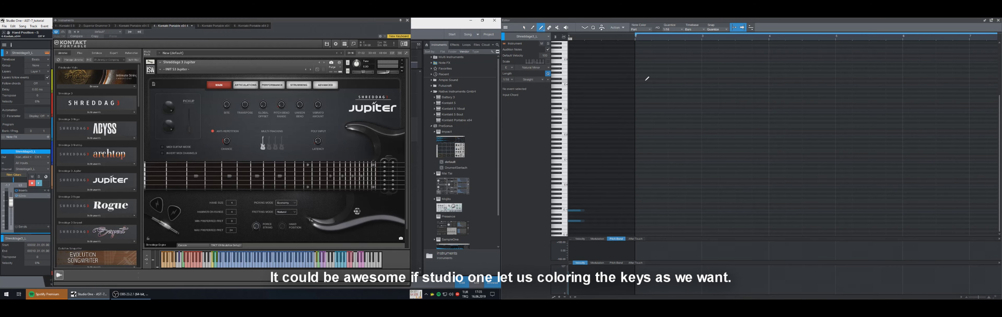
pyautogui.click(641, 101)
pyautogui.press('1')
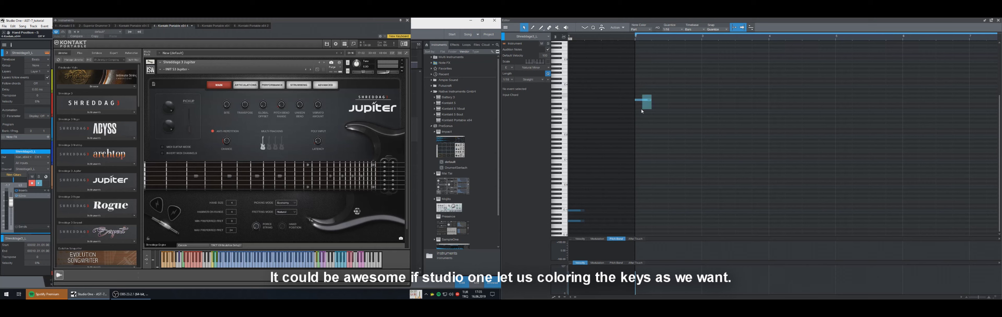
pyautogui.moveTo(641, 110); pyautogui.dragTo(637, 112)
# - Shift the bar 2 note's pitch in single steps, auditioning each one, and settle on a lower pitch
pyautogui.press('Up')
pyautogui.press('Up')
pyautogui.press('Up')
pyautogui.press('Up')
pyautogui.press('Up')
pyautogui.press('Down')
pyautogui.press('Down')
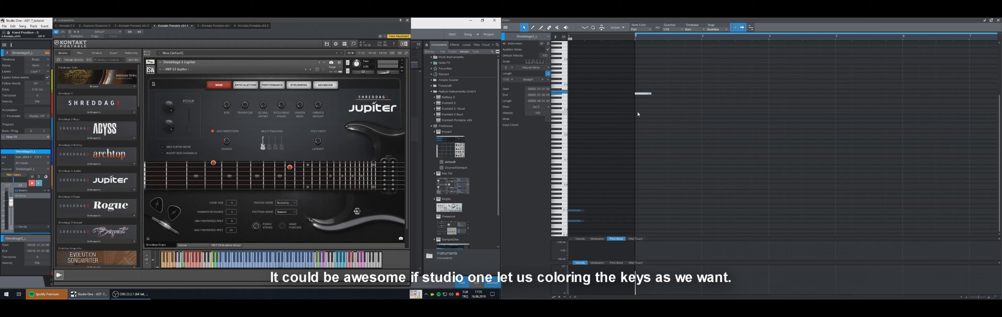
pyautogui.press('Down')
pyautogui.press('Down')
pyautogui.press('Down')
pyautogui.press('Down')
pyautogui.press('Down')
pyautogui.press('Down')
pyautogui.press('Down')
pyautogui.press('Down')
pyautogui.press('Down')
pyautogui.press('Down')
pyautogui.press('Down')
pyautogui.press('Down')
pyautogui.press('Down')
# - Reopen the track's Kontakt window, try keyswitches on its keyboard, and play the part to check the sound
pyautogui.click(406, 20)
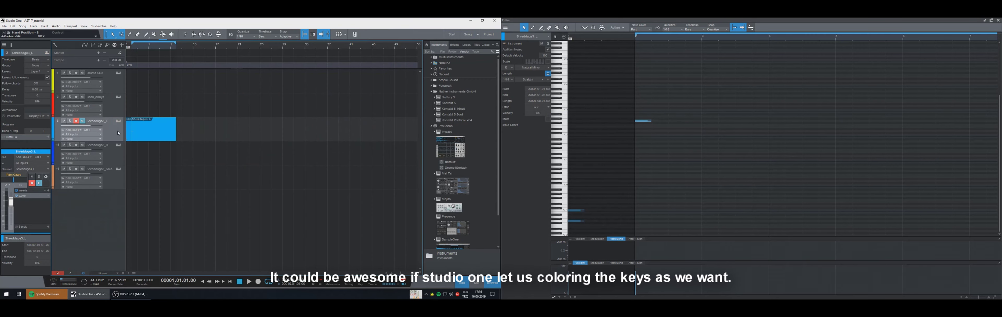
pyautogui.click(119, 122)
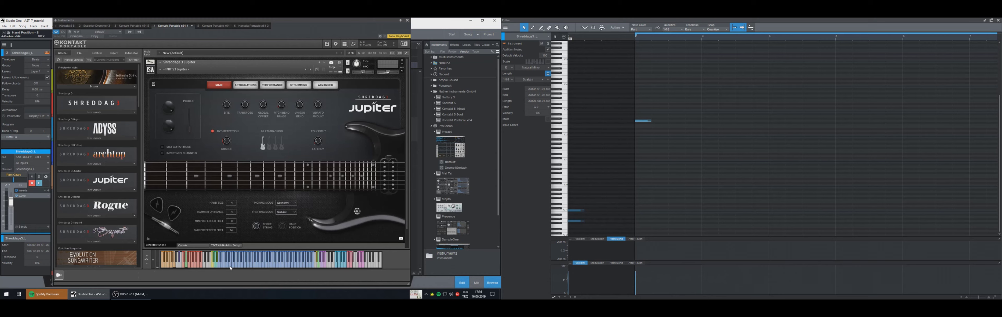
pyautogui.click(169, 264)
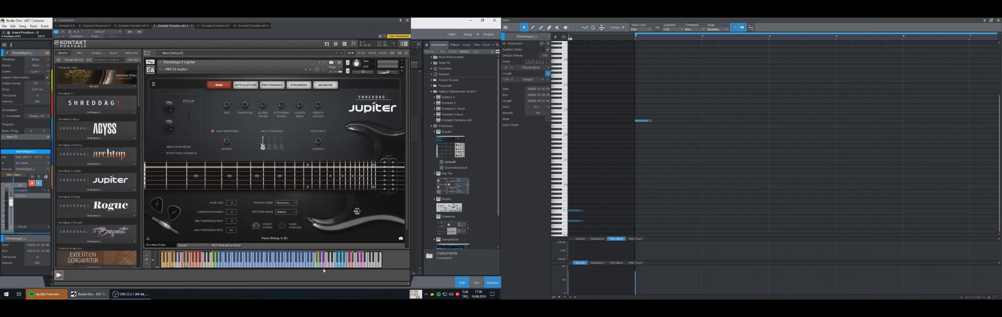
pyautogui.click(229, 264)
pyautogui.click(212, 267)
pyautogui.press('space')
pyautogui.press('space')
pyautogui.press('space')
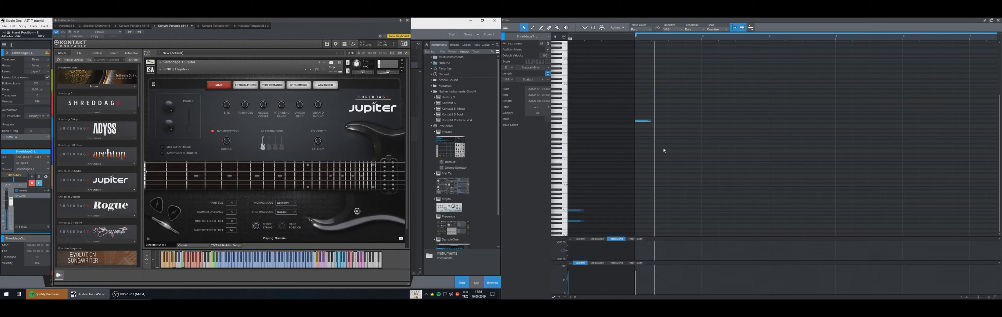
pyautogui.press('space')
# - Extend the bar 2 note so that it ends at bar 4, and play it
pyautogui.moveTo(677, 96); pyautogui.dragTo(768, 114)
pyautogui.press('space')
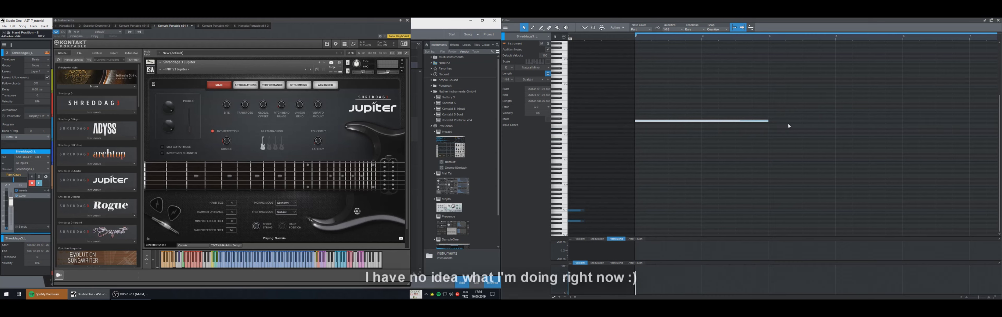
pyautogui.moveTo(773, 38); pyautogui.dragTo(773, 37)
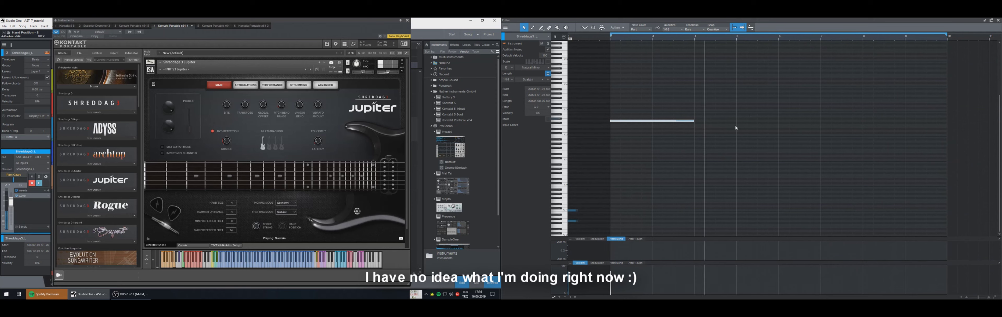
# - Lower the sustained note's pitch step by step into the guitar's low range
pyautogui.press('Down')
pyautogui.press('Down')
pyautogui.press('Down')
pyautogui.press('Down')
pyautogui.press('Down')
pyautogui.press('Down')
pyautogui.press('Down')
pyautogui.press('Down')
pyautogui.press('Down')
pyautogui.press('Down')
pyautogui.press('Down')
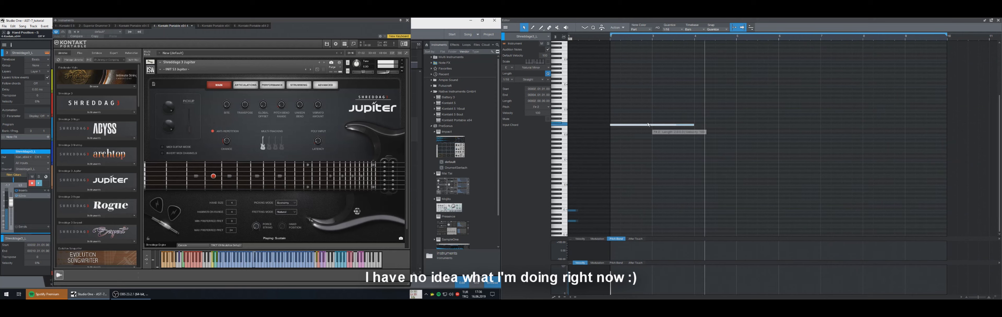
pyautogui.press('Down')
pyautogui.press('Down')
pyautogui.press('Down')
pyautogui.press('Down')
pyautogui.press('Down')
pyautogui.press('Down')
pyautogui.press('Down')
pyautogui.press('Down')
pyautogui.press('Down')
pyautogui.press('Down')
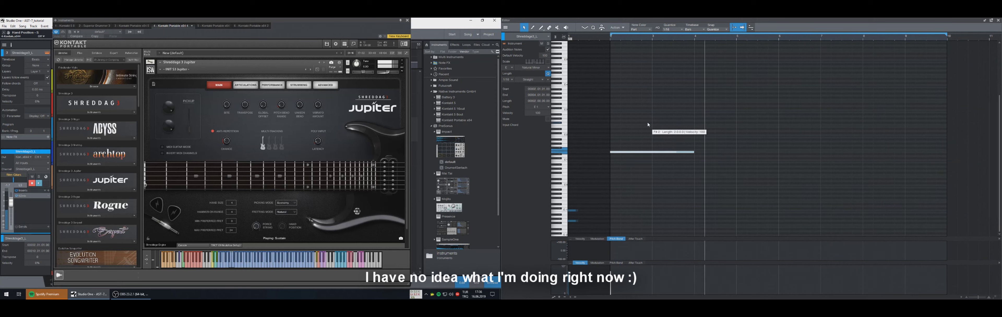
pyautogui.press('Down')
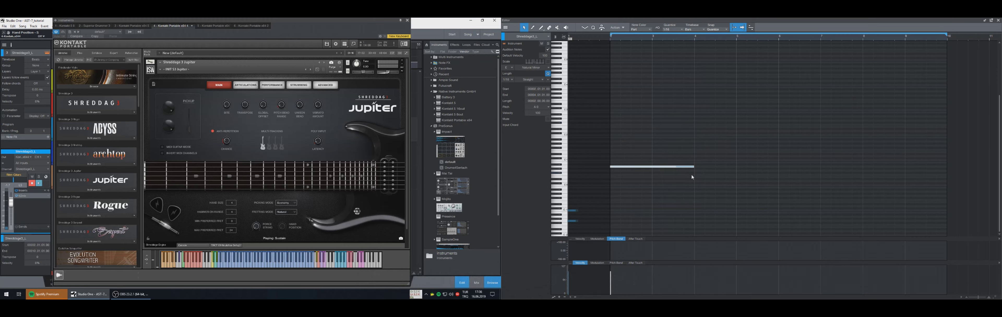
# - Set the Jupiter's multi-tracking to two guitars and play the sustained note
pyautogui.click(269, 149)
pyautogui.press('space')
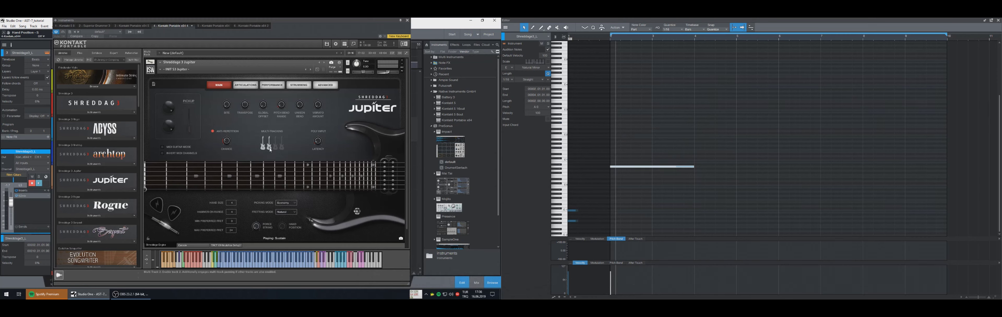
pyautogui.press('space')
pyautogui.moveTo(739, 159)
pyautogui.mouseDown()
pyautogui.moveTo(680, 178)
pyautogui.moveTo(777, 166)
pyautogui.mouseUp()
pyautogui.press('space')
pyautogui.press('space')
pyautogui.press('5')
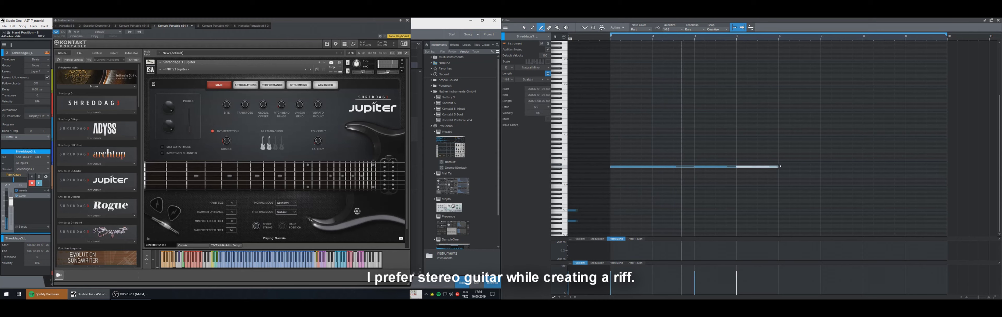
pyautogui.press('space')
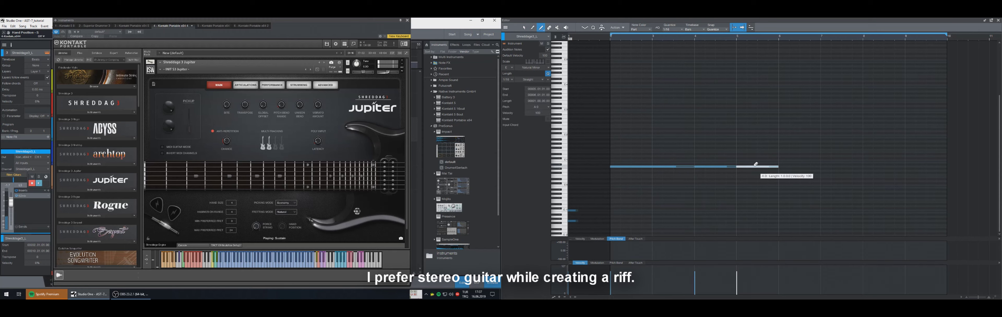
pyautogui.click(722, 166)
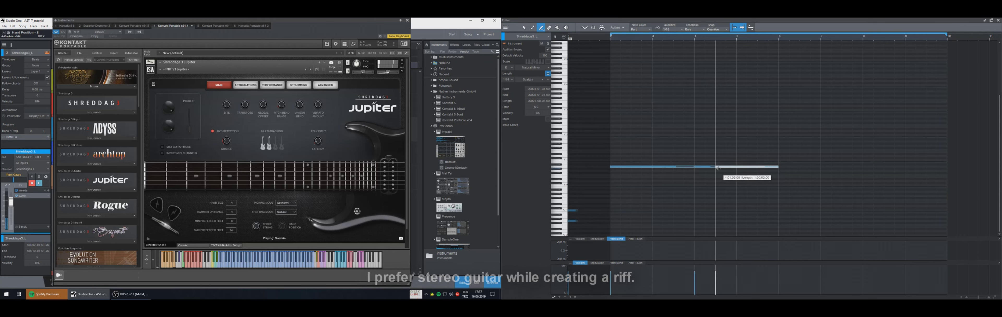
pyautogui.click(737, 167)
pyautogui.click(716, 166)
pyautogui.click(712, 166)
pyautogui.click(719, 166)
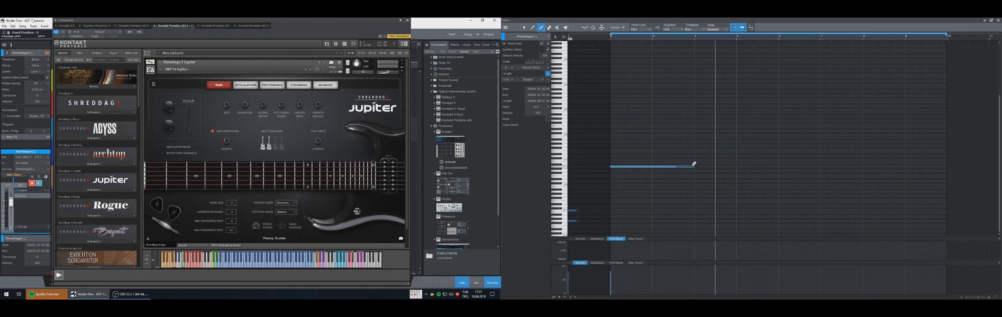
# - Continue the low pitch to bar 6, ending in two half-bar notes, and add a higher note from bar 6 to bar 10
pyautogui.moveTo(696, 167); pyautogui.dragTo(945, 146)
pyautogui.press('space')
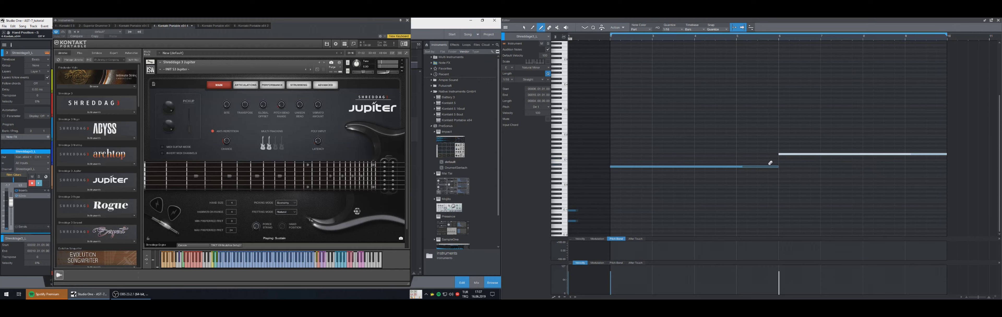
pyautogui.moveTo(777, 166)
pyautogui.mouseDown()
pyautogui.moveTo(737, 166)
pyautogui.moveTo(777, 164)
pyautogui.mouseUp()
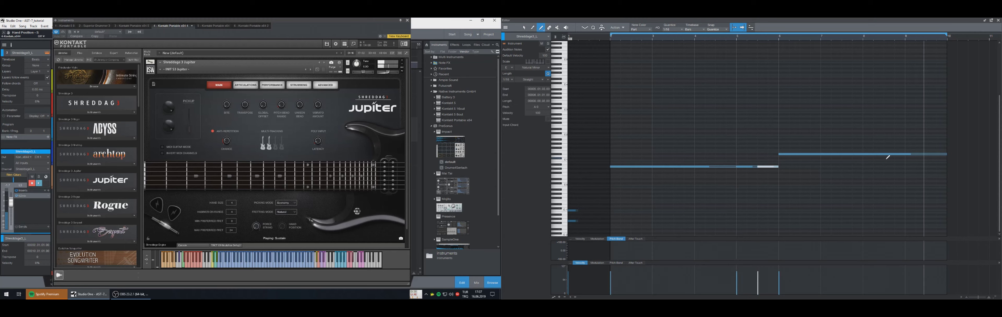
pyautogui.press('1')
pyautogui.click(825, 175)
pyautogui.moveTo(758, 136); pyautogui.dragTo(703, 184)
pyautogui.click(766, 188)
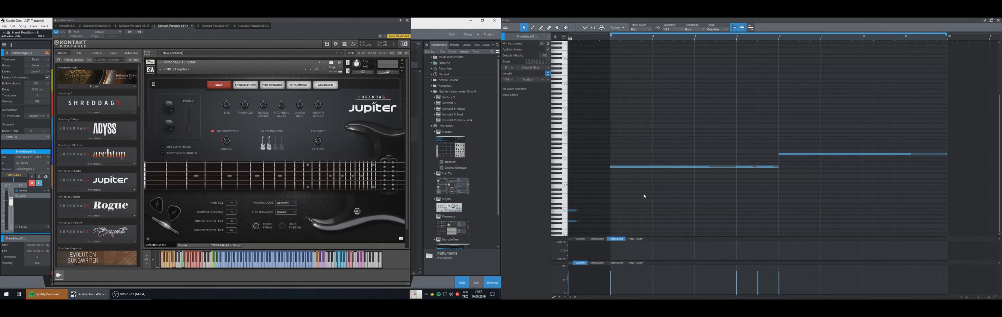
# - Add a short keyswitch note at the start of bar 2 and raise it to the pitch of the upper reset note
pyautogui.press('2')
pyautogui.click(613, 223)
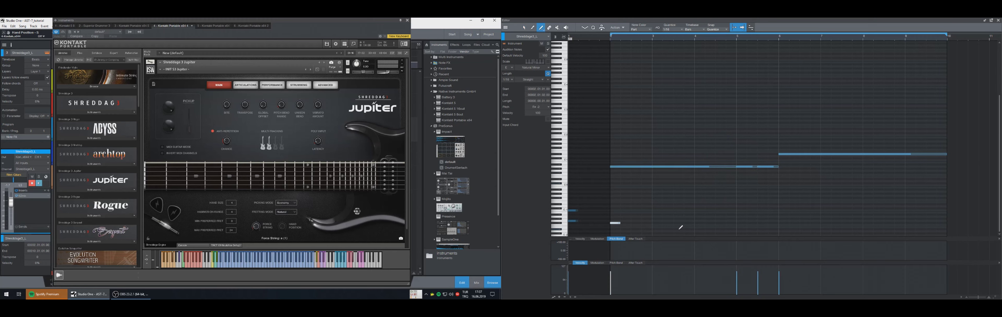
pyautogui.press('Up')
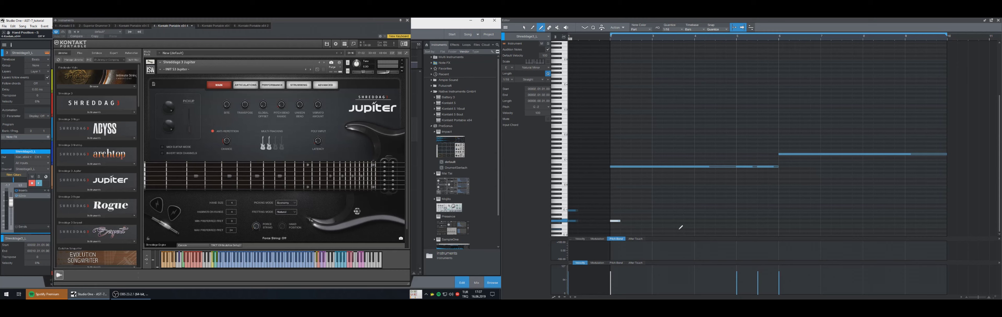
pyautogui.press('Up')
pyautogui.press('Up')
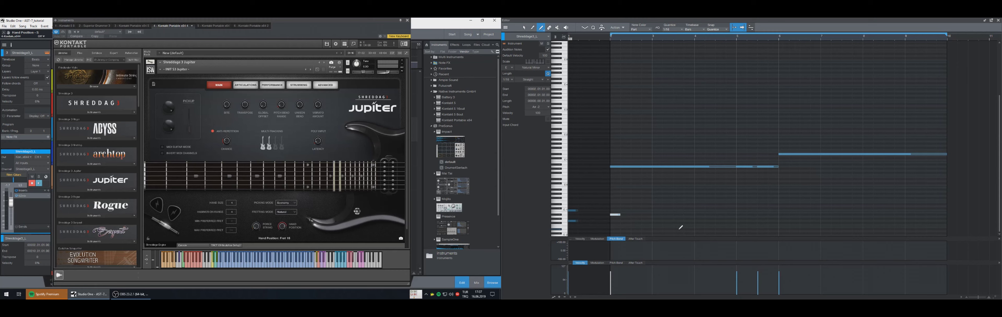
pyautogui.press('Up')
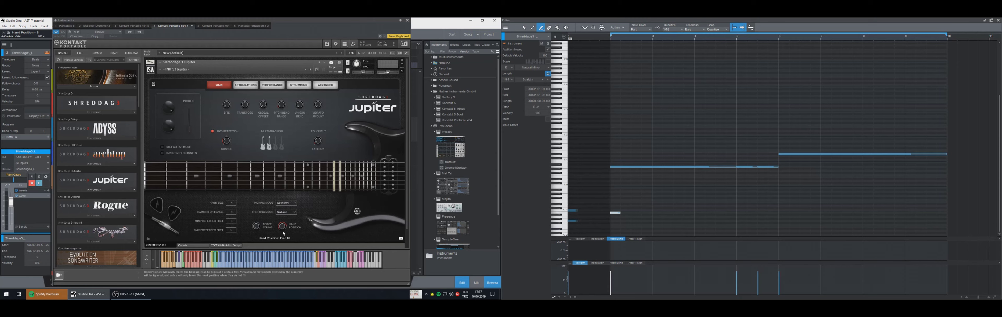
pyautogui.press('1')
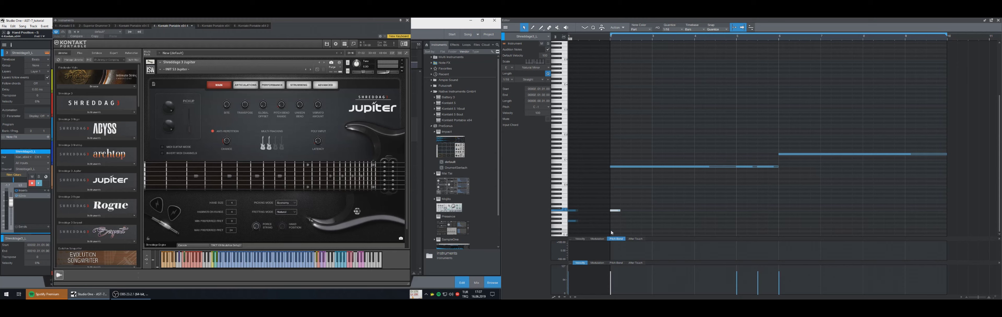
# - Add a short Mute keyswitch note at the start of bar 5 and play the part
pyautogui.press('5')
pyautogui.click(741, 208)
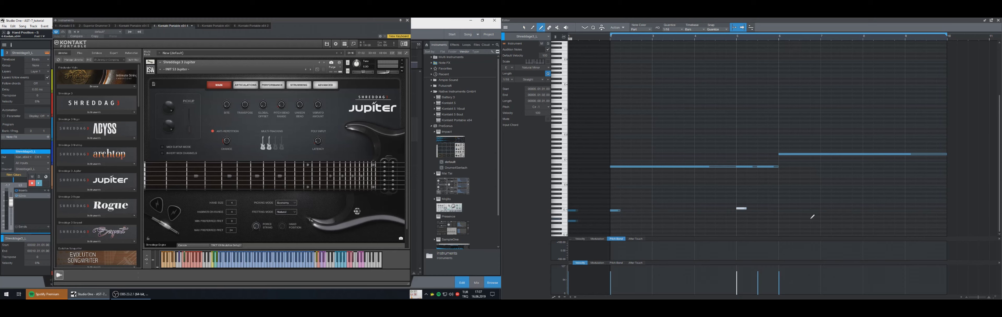
pyautogui.press('space')
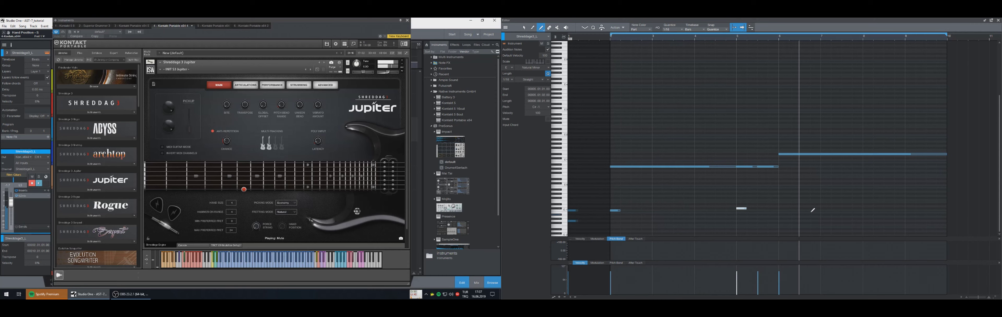
# - Add a short Sustain keyswitch note at the start of bar 6 and play the part into the higher note
pyautogui.click(782, 209)
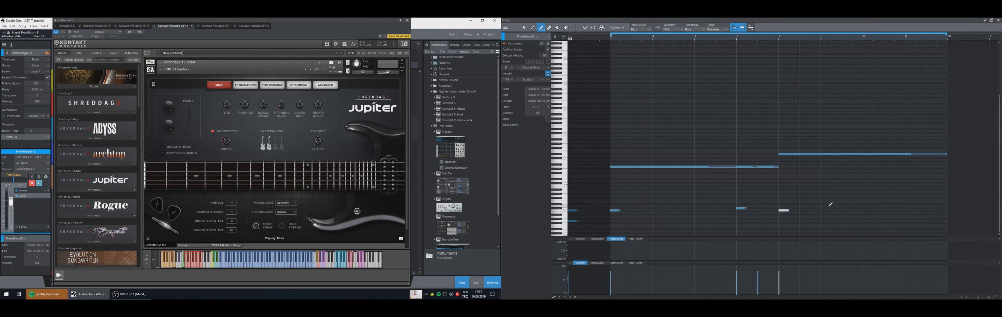
pyautogui.press('space')
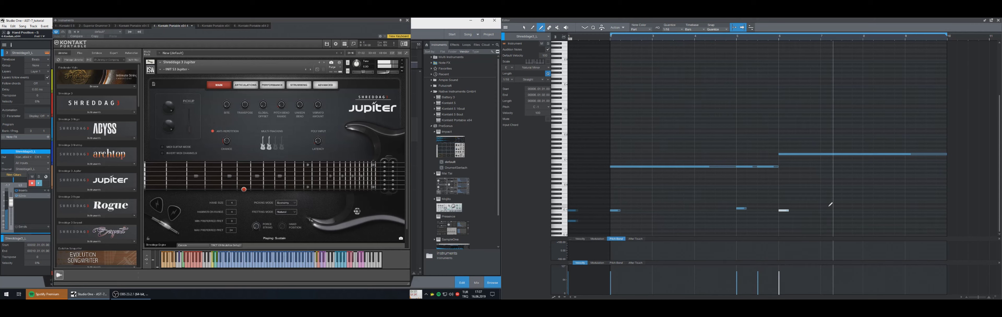
pyautogui.press('1')
pyautogui.moveTo(883, 140); pyautogui.dragTo(851, 180)
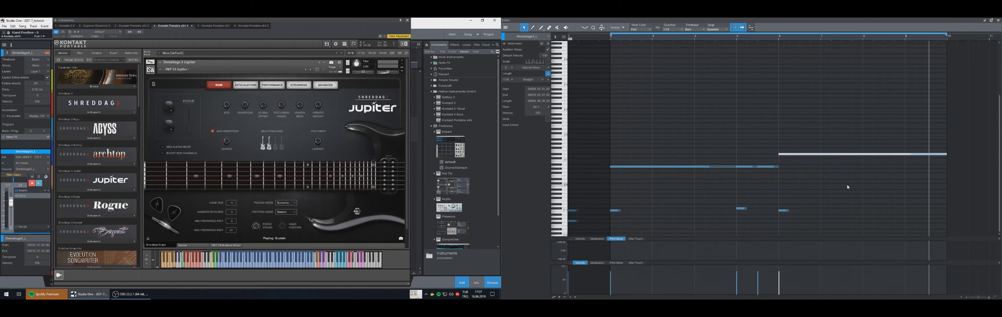
pyautogui.press('space')
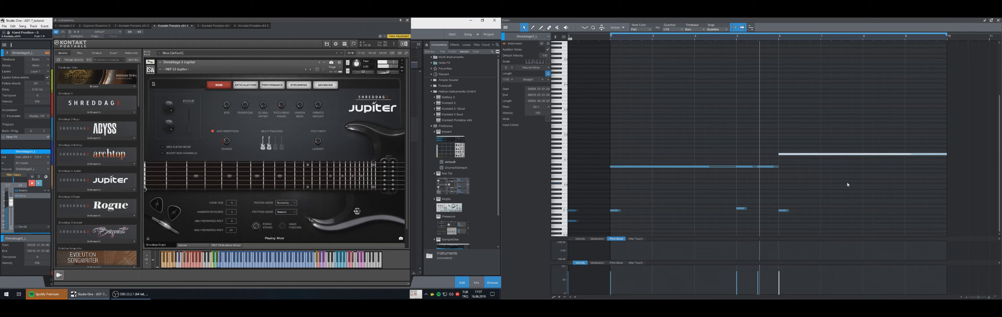
# - Lower the velocity of the second half-bar note in bar 5 moderately below its neighbours and play the passage
pyautogui.click(654, 273)
pyautogui.press('5')
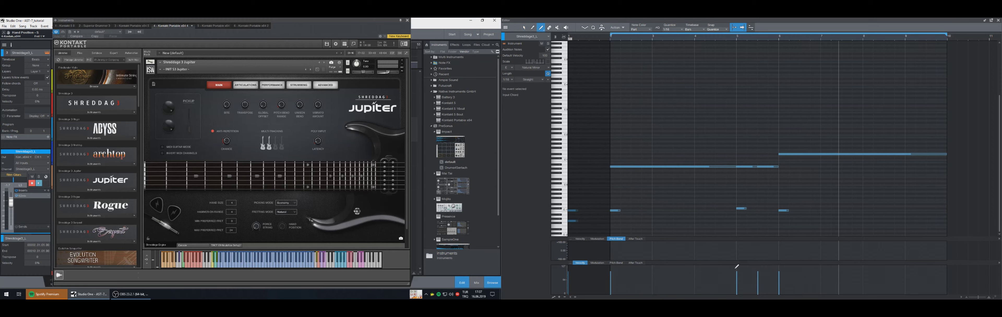
pyautogui.press('5')
pyautogui.click(757, 283)
pyautogui.press(',')
pyautogui.press('space')
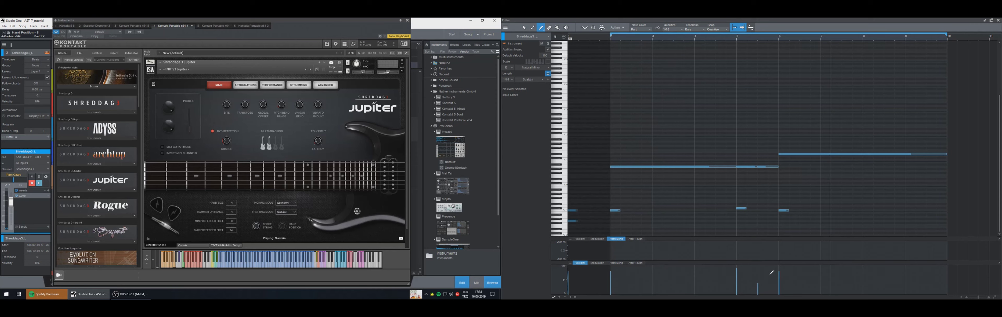
pyautogui.click(757, 276)
pyautogui.press(',')
pyautogui.press('space')
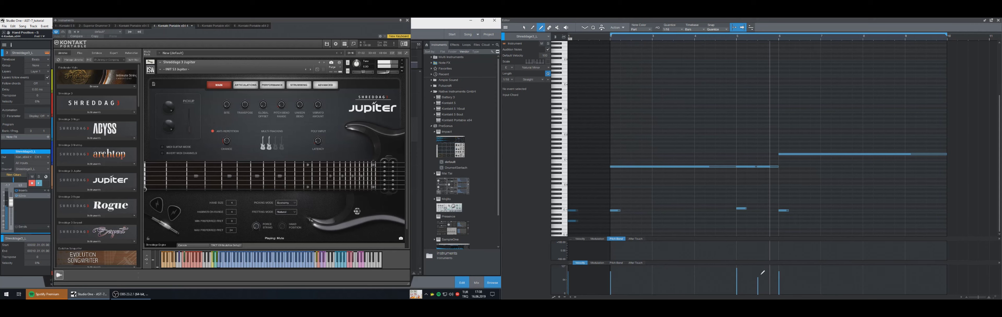
# - Shorten the ends of the two half-bar notes in bar 5 slightly to leave small gaps, and play them
pyautogui.press('space')
pyautogui.press('1')
pyautogui.moveTo(799, 157)
pyautogui.mouseDown()
pyautogui.moveTo(747, 181)
pyautogui.moveTo(775, 168)
pyautogui.mouseUp()
pyautogui.press('space')
pyautogui.press('space')
pyautogui.press(',')
pyautogui.press('space')
pyautogui.press('space')
pyautogui.press('space')
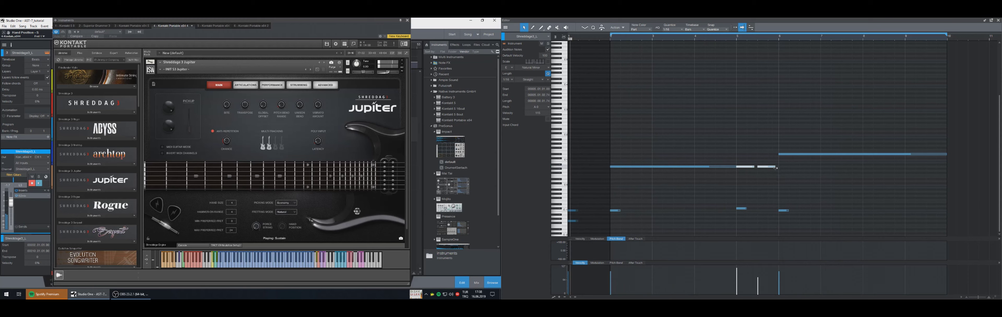
# - Trim the ends of the long low note before bar 5 and the higher note before bar 10 slightly, and play the riff
pyautogui.click(734, 167)
pyautogui.press('space')
pyautogui.moveTo(736, 168); pyautogui.dragTo(734, 168)
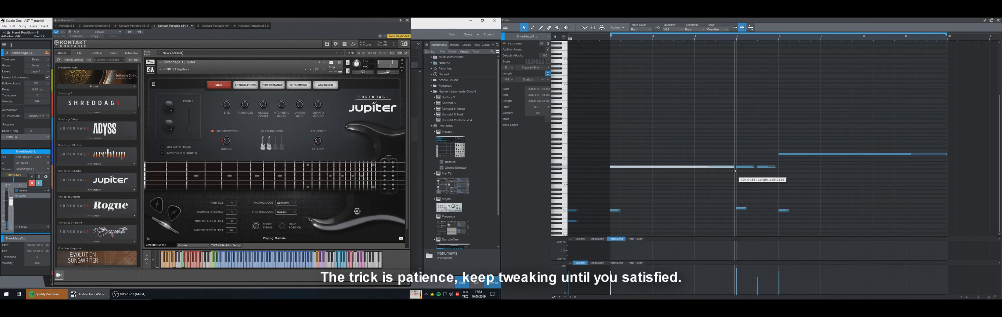
pyautogui.press('space')
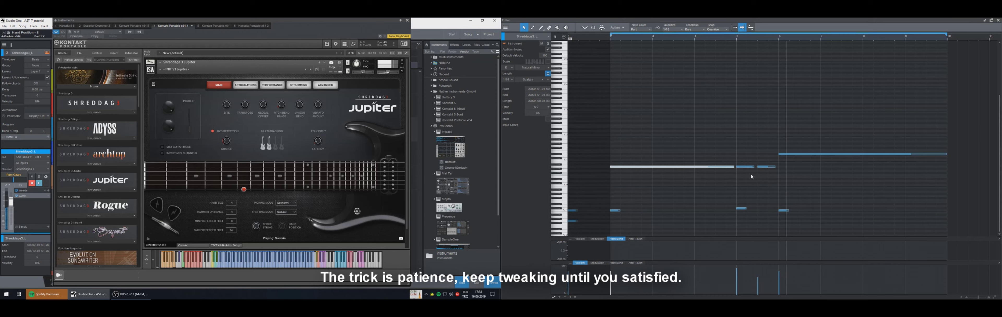
pyautogui.moveTo(947, 155); pyautogui.dragTo(943, 155)
pyautogui.press('space')
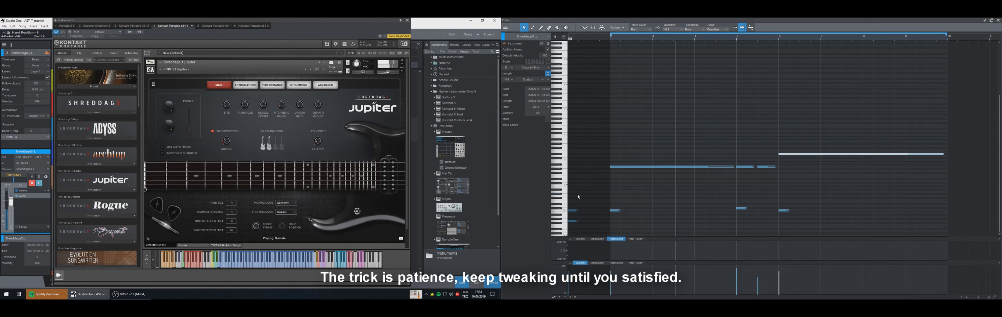
pyautogui.click(833, 191)
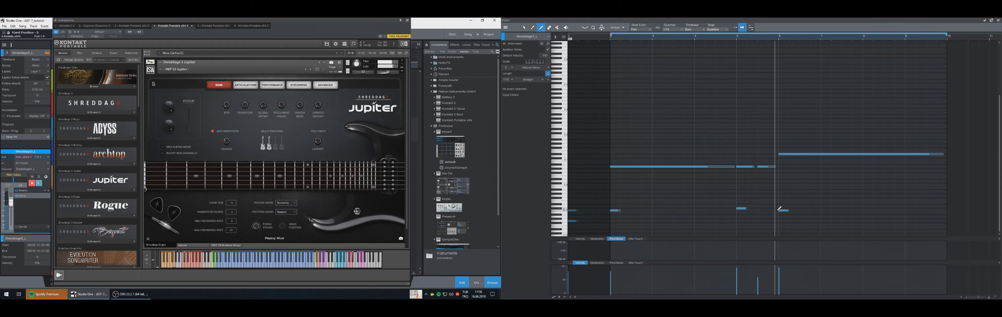
pyautogui.press('1')
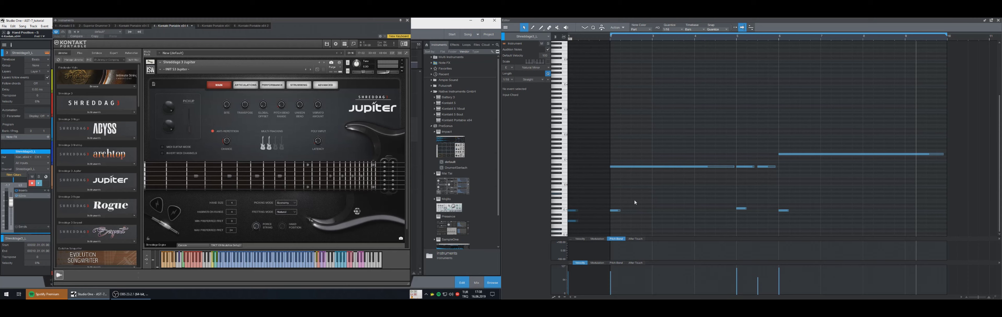
# - Try the power-chord articulations by raising the keyswitch notes at bars 2, 5 and 6 three semitones, and play the part
pyautogui.click(615, 210)
pyautogui.press('Up')
pyautogui.press('Up')
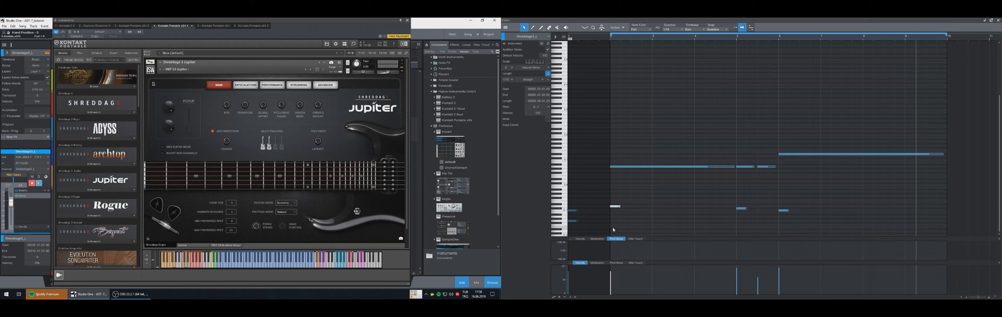
pyautogui.press('space')
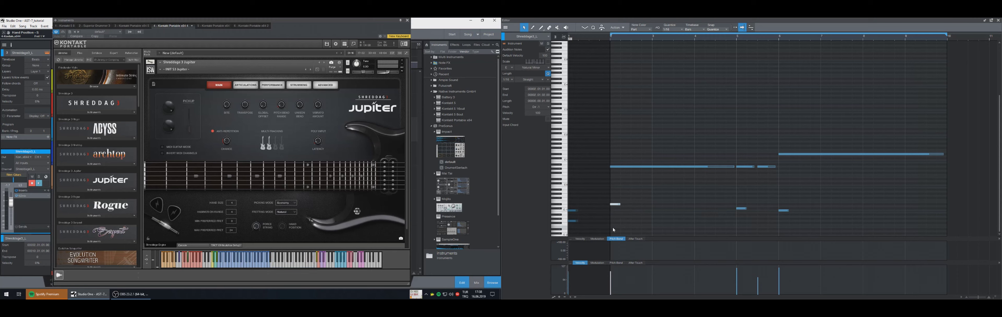
pyautogui.press('space')
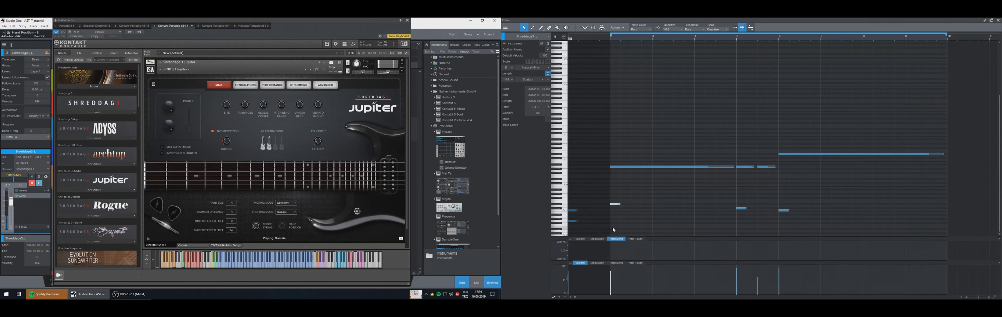
pyautogui.moveTo(820, 226); pyautogui.dragTo(605, 191)
pyautogui.press('Up')
pyautogui.press('Up')
pyautogui.press('Up')
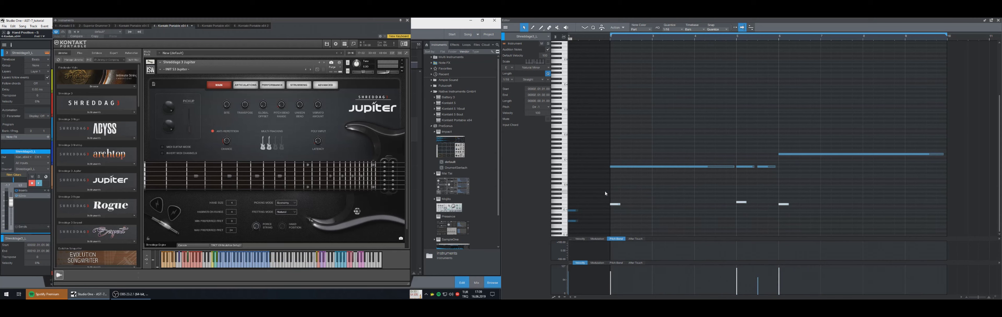
pyautogui.press('space')
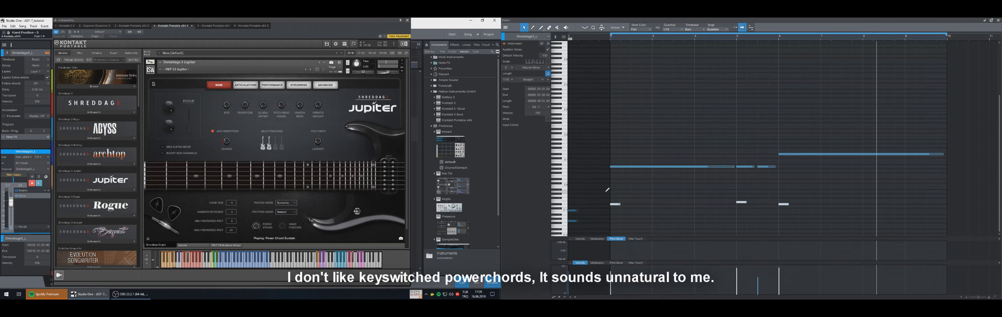
# - Lower the three selected keyswitch notes three semitones to the regular Sustain and Mute articulations
pyautogui.press('Down')
pyautogui.press('Down')
pyautogui.press('Down')
pyautogui.press('space')
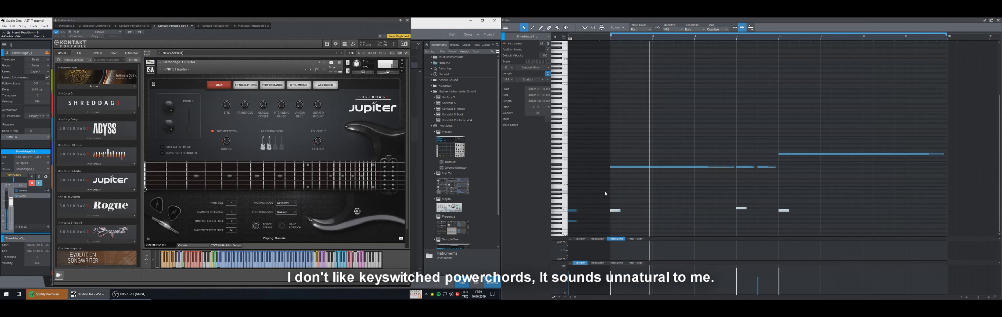
# - Draw a long note an octave above the low note from bar 2 to just before bar 5, and play it
pyautogui.click(888, 153)
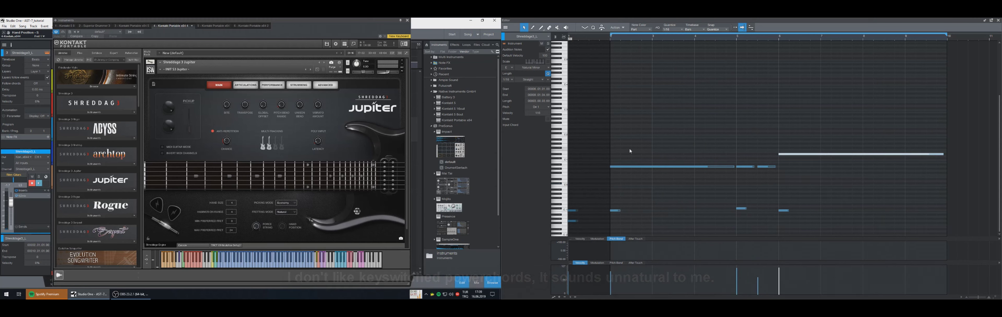
pyautogui.press('5')
pyautogui.click(615, 145)
pyautogui.moveTo(628, 143)
pyautogui.mouseDown()
pyautogui.moveTo(770, 143)
pyautogui.moveTo(735, 142)
pyautogui.mouseUp()
pyautogui.press('space')
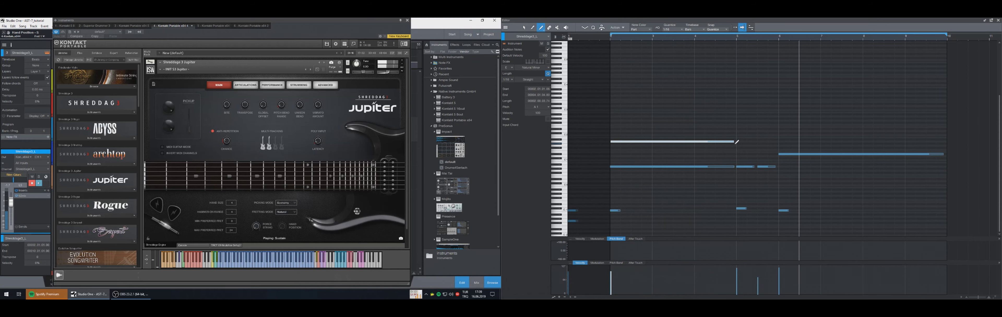
# - Add a short keyswitch note in the high range at the start of bar 2 for Polyphonic mode, and play the octave
pyautogui.press('space')
pyautogui.press('KP_Decimal')
pyautogui.press('KP_Add')
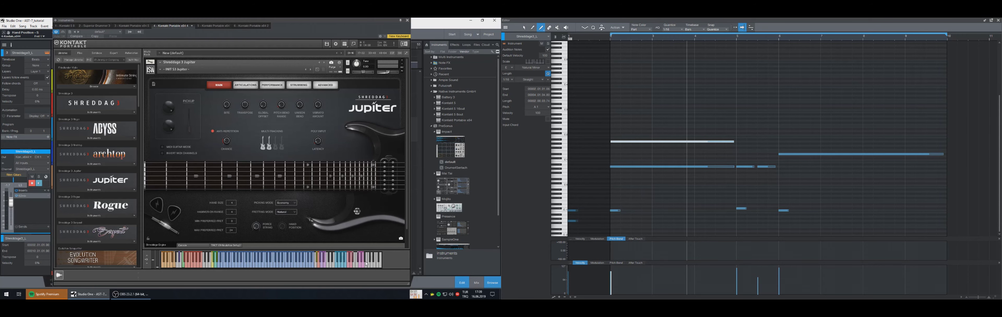
pyautogui.scroll(3, 648, 193)
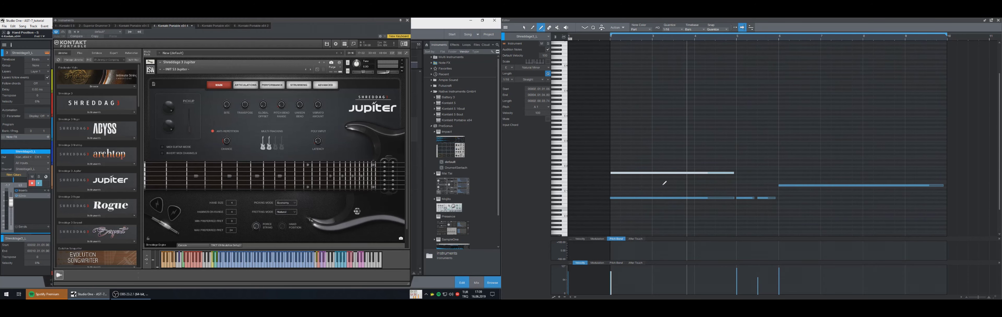
pyautogui.scroll(2, 566, 61)
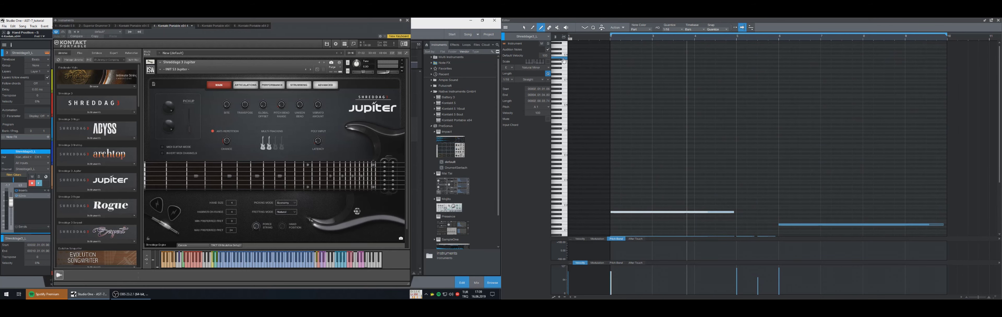
pyautogui.click(615, 61)
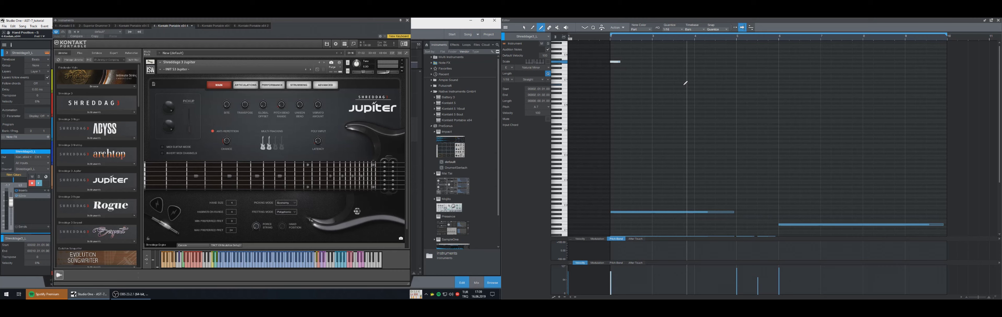
pyautogui.press('Up')
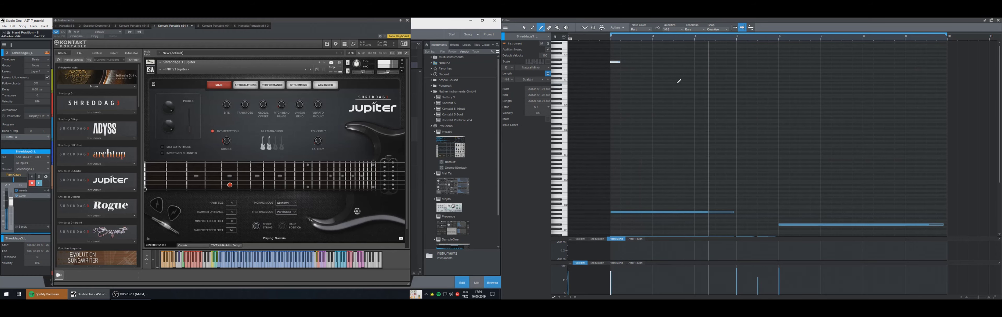
pyautogui.press('space')
# - Try the long upper note a semitone lower and a semitone higher during playback, ending at the octave pitch
pyautogui.scroll(-3, 693, 127)
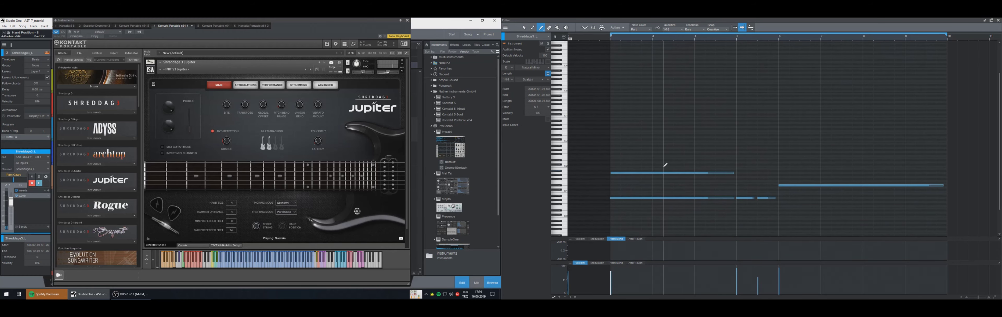
pyautogui.press('1')
pyautogui.moveTo(659, 148); pyautogui.dragTo(640, 180)
pyautogui.press('Down')
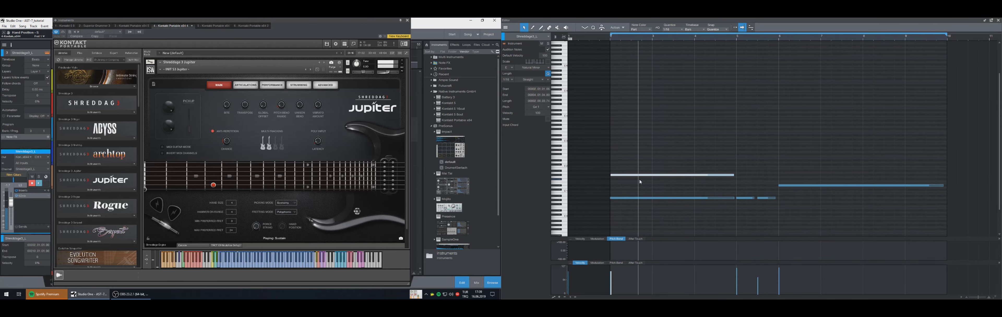
pyautogui.press('Up')
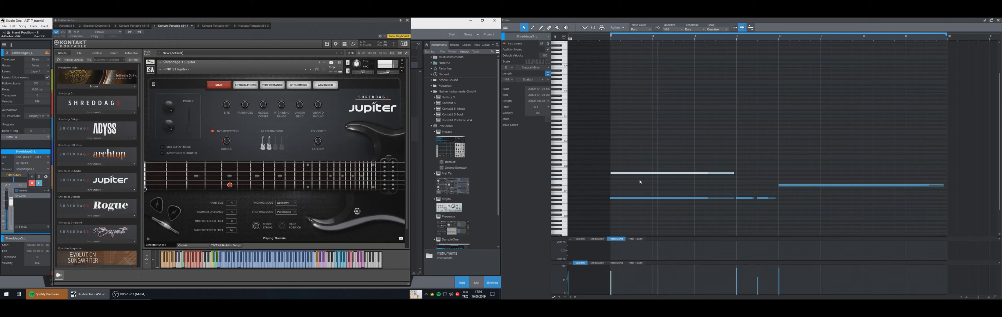
pyautogui.press('Up')
pyautogui.press('Up')
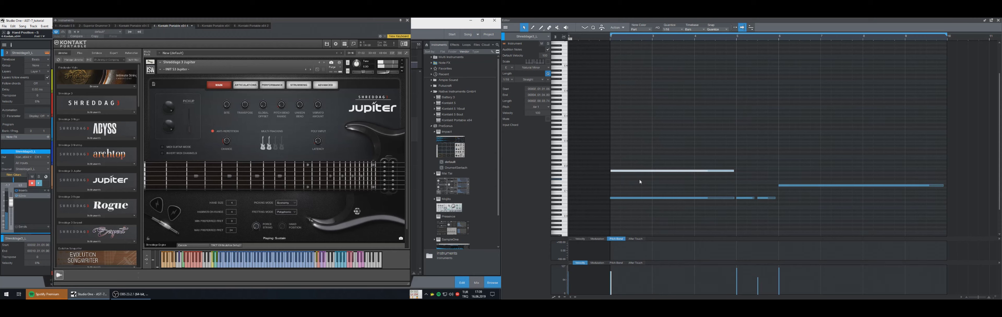
pyautogui.press('Down')
pyautogui.press('Down')
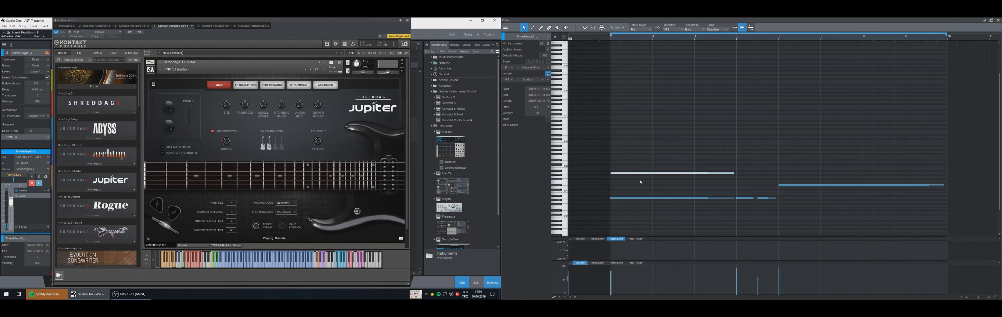
# - Add two half-bar notes in bar 5 an octave above the low ones and play the passage
pyautogui.scroll(-2, 661, 156)
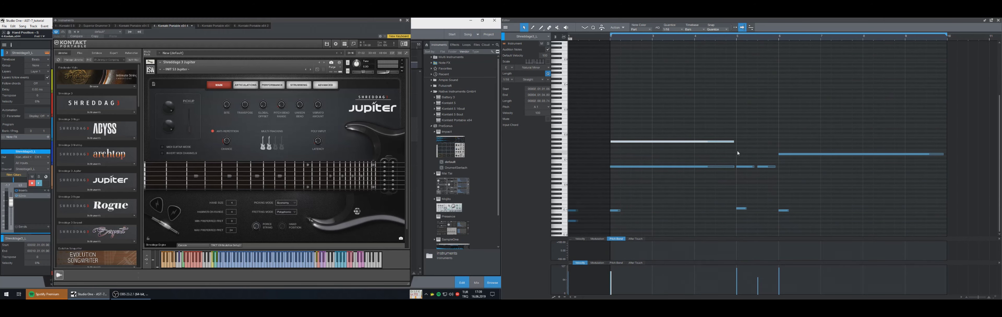
pyautogui.press('5')
pyautogui.moveTo(738, 141); pyautogui.dragTo(750, 141)
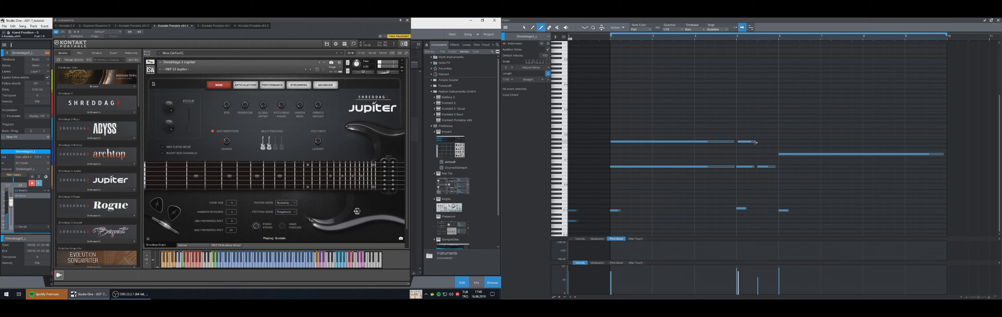
pyautogui.click(758, 142)
pyautogui.press('space')
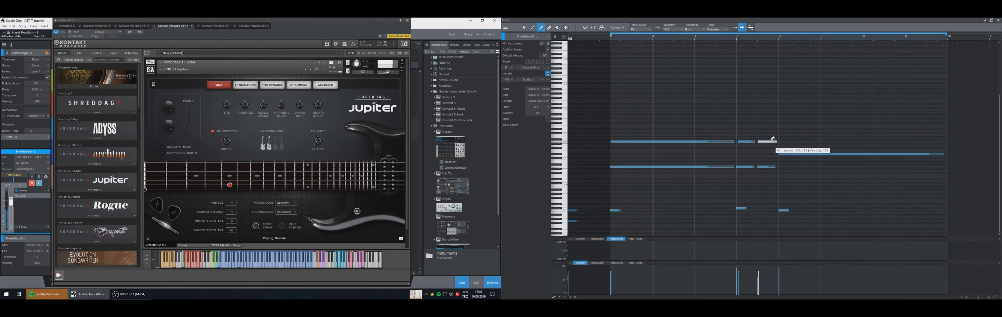
pyautogui.press('1')
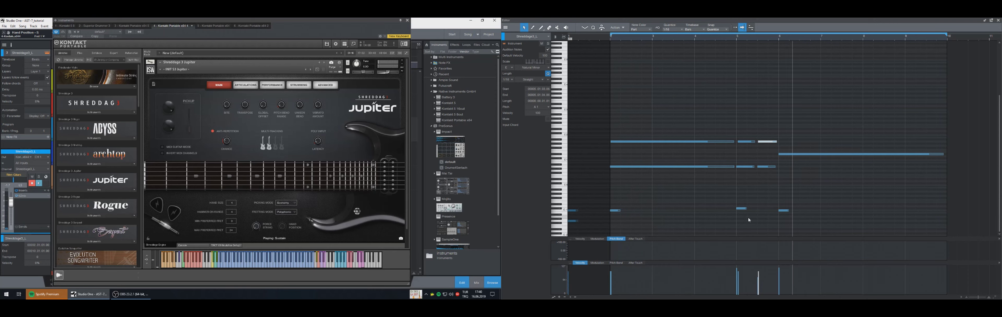
# - Lower the velocities of the four short notes in bar 5 in the velocity lane and play the passage
pyautogui.moveTo(772, 185); pyautogui.dragTo(750, 119)
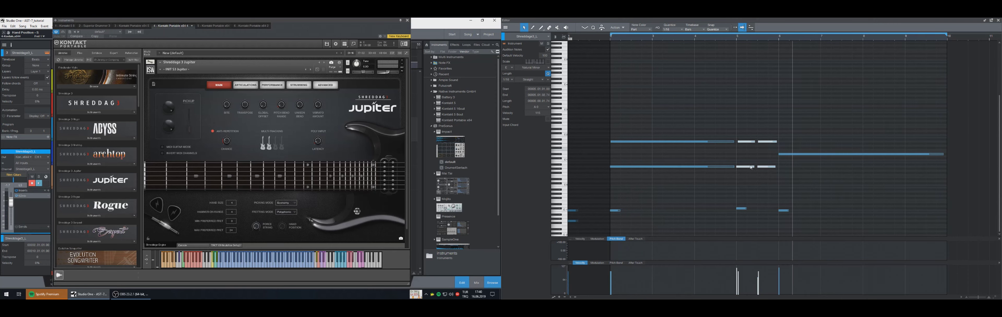
pyautogui.press('5')
pyautogui.moveTo(734, 278); pyautogui.dragTo(763, 282)
pyautogui.press('space')
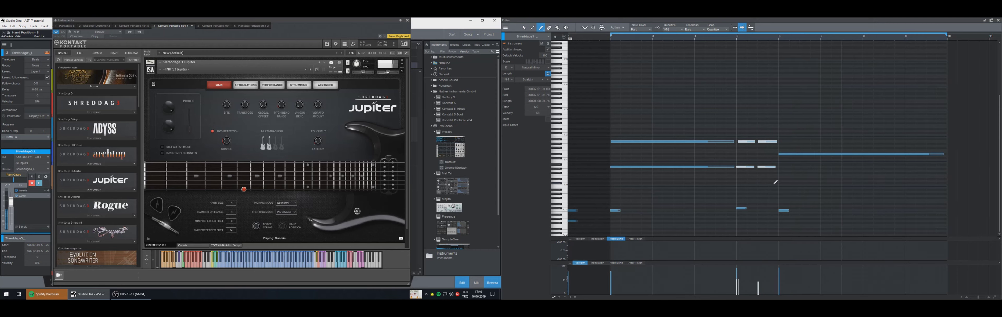
pyautogui.press('space')
# - Draw a second long note above the low one from the start of bar 6 to just before bar 10, and play it
pyautogui.keyDown('ctrl'); pyautogui.click(806, 139); pyautogui.keyUp('ctrl')
pyautogui.keyDown('ctrl'); pyautogui.click(788, 154); pyautogui.keyUp('ctrl')
pyautogui.press('l')
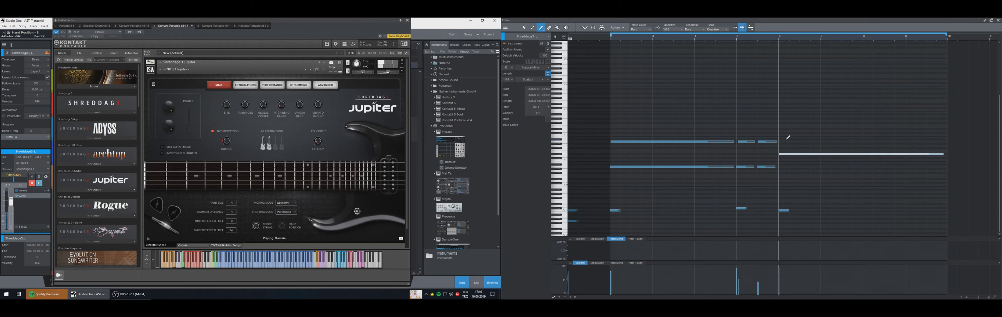
pyautogui.moveTo(779, 136); pyautogui.dragTo(943, 138)
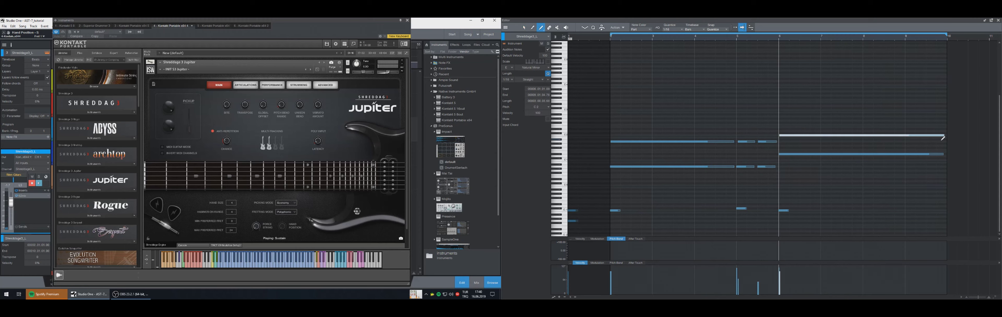
pyautogui.press('space')
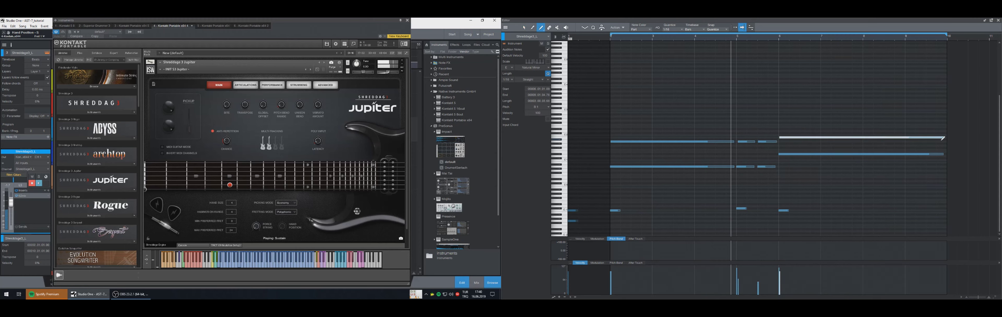
# - Try higher pitches for the new long note during playback, settling two semitones above where it was drawn
pyautogui.press('Up')
pyautogui.press('Up')
pyautogui.press('Up')
pyautogui.press('Up')
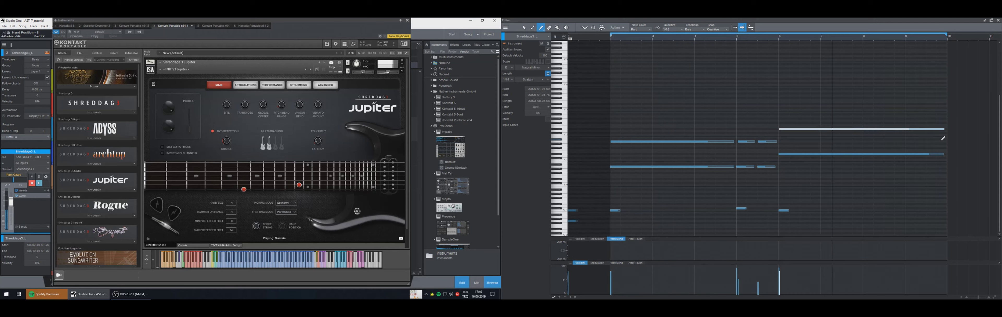
pyautogui.press('Down')
pyautogui.press('Down')
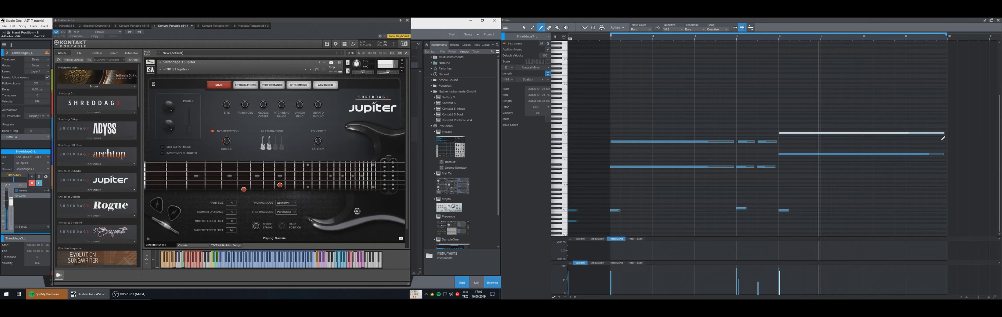
# - Lower the two upper notes in bar 5 by three semitones and play the passage
pyautogui.press('1')
pyautogui.moveTo(769, 134); pyautogui.dragTo(752, 149)
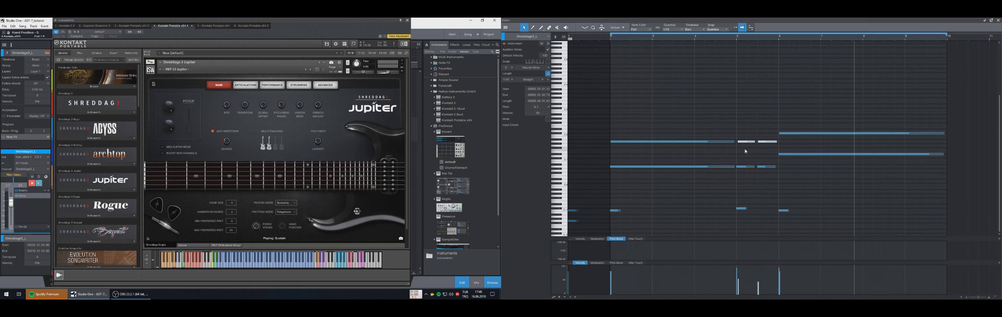
pyautogui.press('Down')
pyautogui.press('Down')
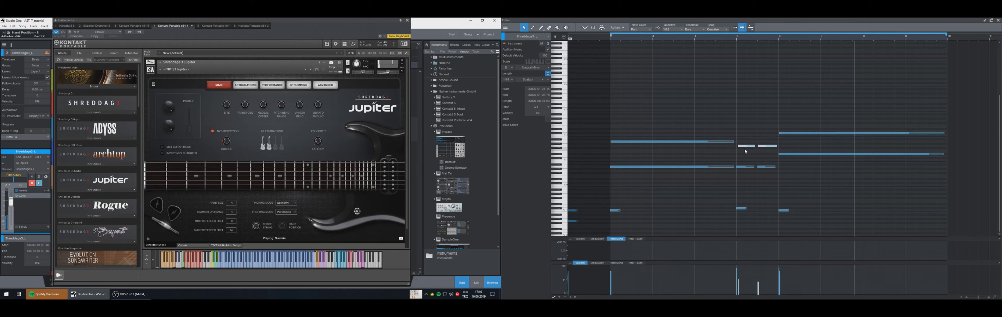
pyautogui.press('Down')
pyautogui.press('space')
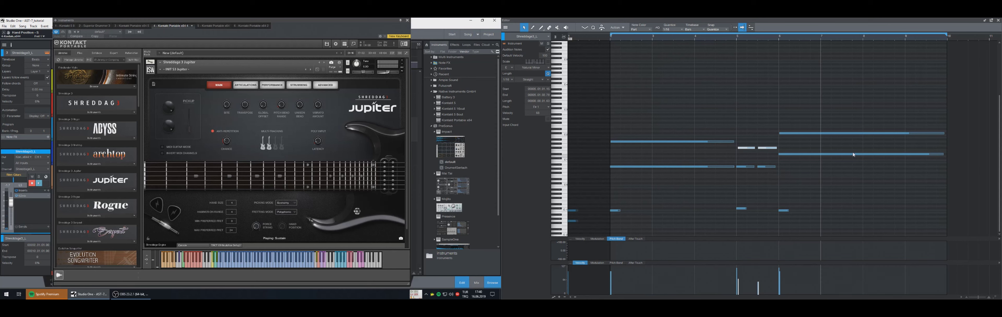
# - Delay the start of the upper long note by one beat, and draw a third, higher long note starting on beat three of bar 6
pyautogui.moveTo(850, 148); pyautogui.dragTo(829, 123)
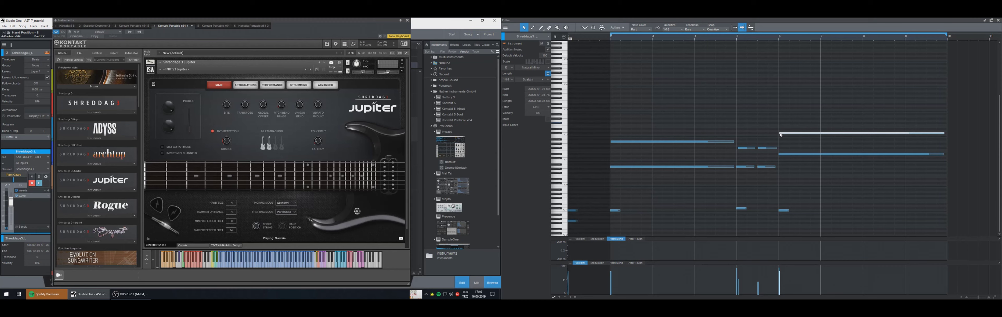
pyautogui.moveTo(781, 136)
pyautogui.mouseDown()
pyautogui.moveTo(798, 136)
pyautogui.moveTo(788, 137)
pyautogui.mouseUp()
pyautogui.click(801, 120)
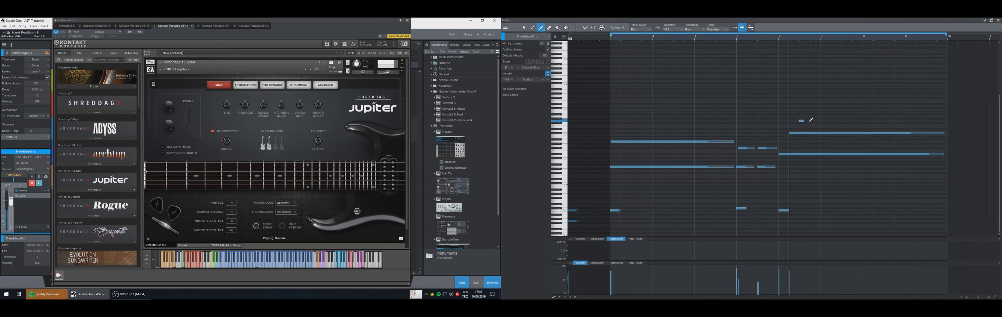
pyautogui.moveTo(942, 111); pyautogui.dragTo(941, 111)
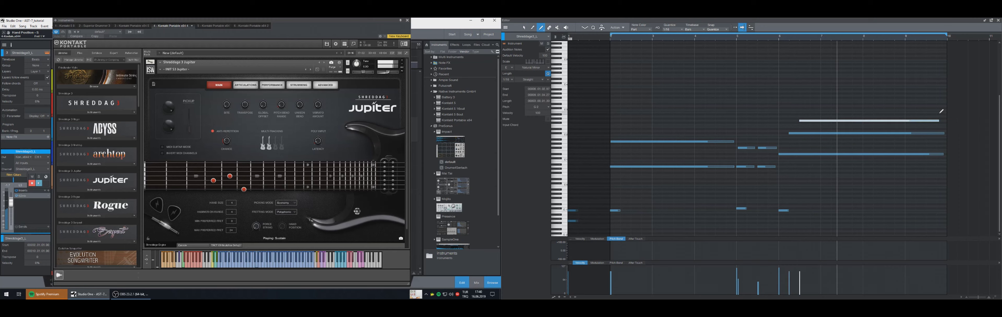
# - Try the third long note a semitone higher during playback, settling two semitones below where it was drawn
pyautogui.press('1')
pyautogui.moveTo(853, 105); pyautogui.dragTo(833, 124)
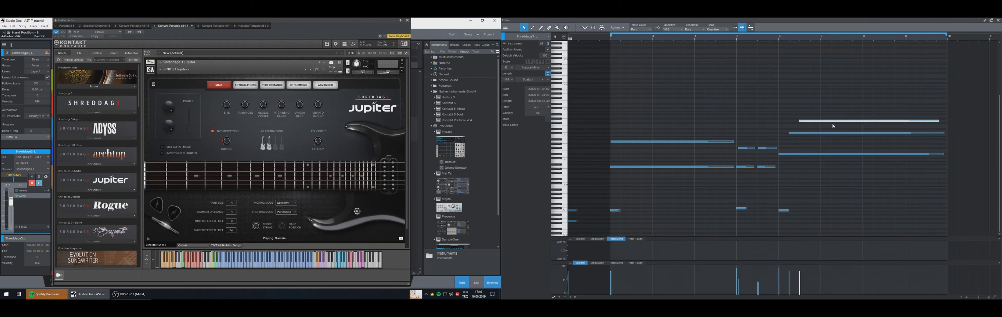
pyautogui.press('Up')
pyautogui.press('KP_Subtract')
pyautogui.press('KP_Subtract')
pyautogui.press('KP_Subtract')
pyautogui.press('space')
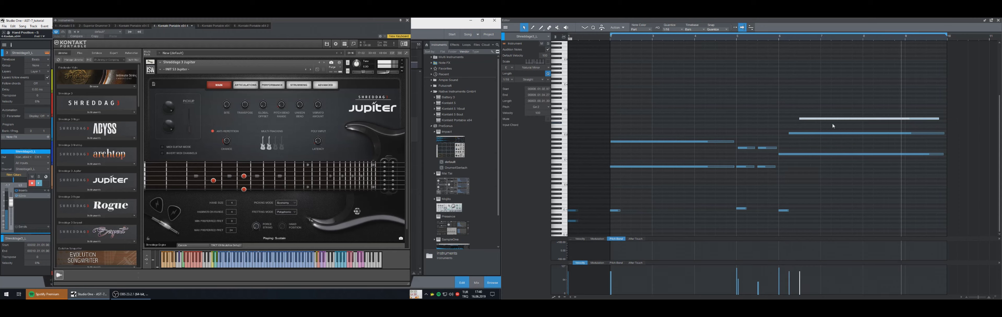
pyautogui.press('Down')
pyautogui.press('Down')
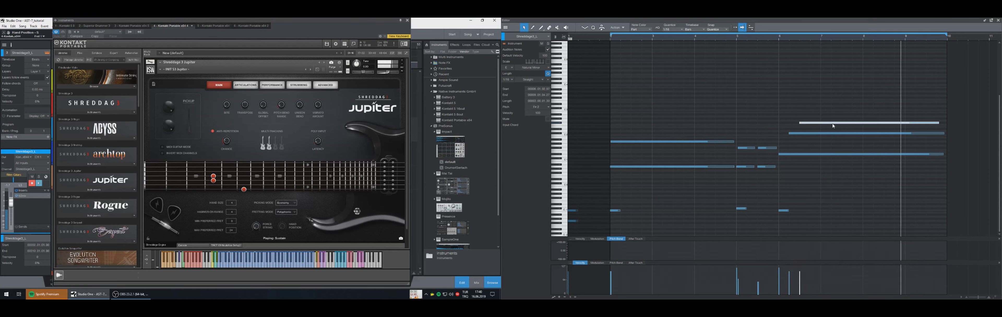
pyautogui.press('Down')
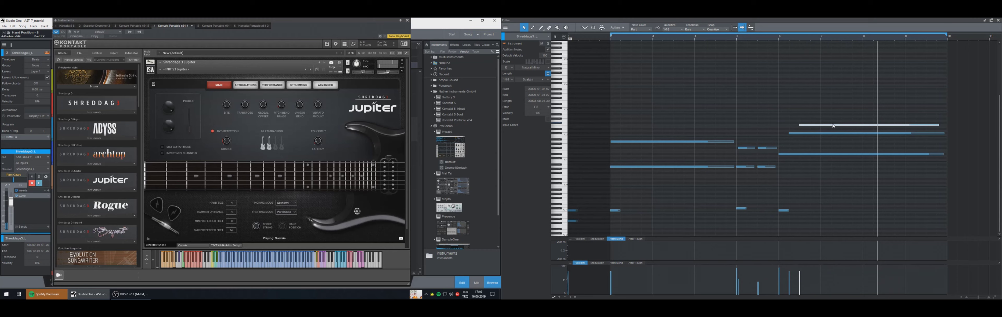
# - Add a short low keyswitch note at the start of bar 6, move it down to a Force String key, and play
pyautogui.click(788, 155)
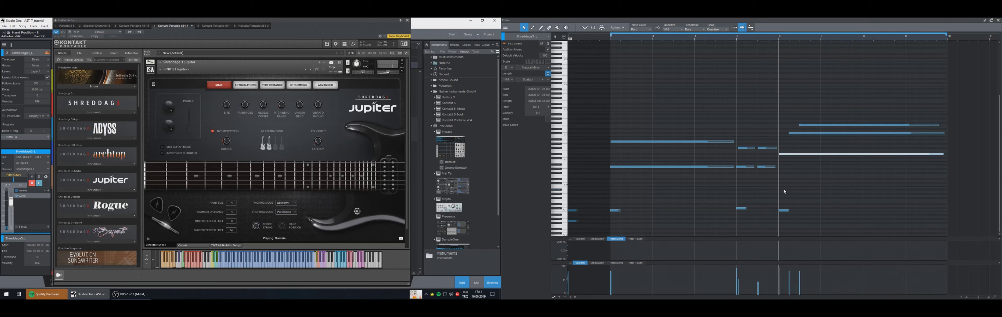
pyautogui.press('2')
pyautogui.click(784, 223)
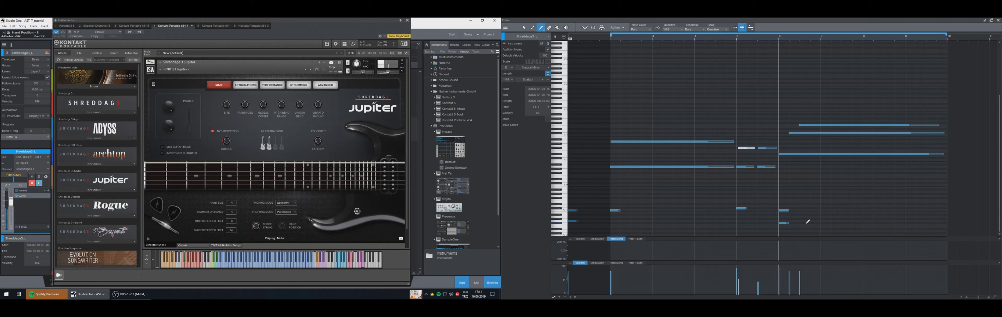
pyautogui.press('Down')
pyautogui.press('Down')
pyautogui.press('Down')
pyautogui.press('Down')
pyautogui.press('Down')
pyautogui.press('Down')
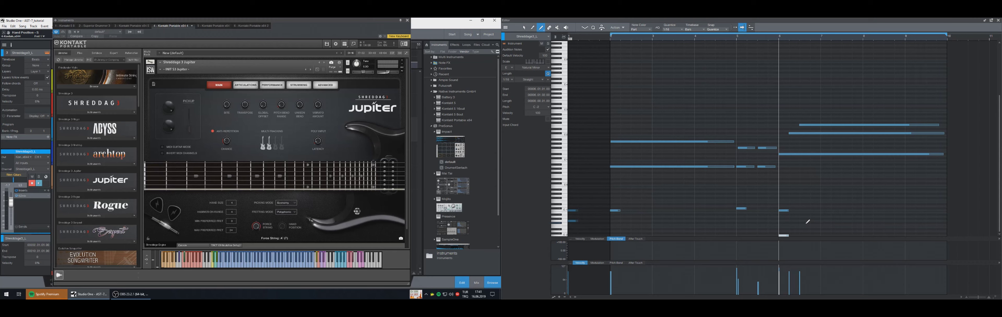
pyautogui.press('Up')
pyautogui.press('space')
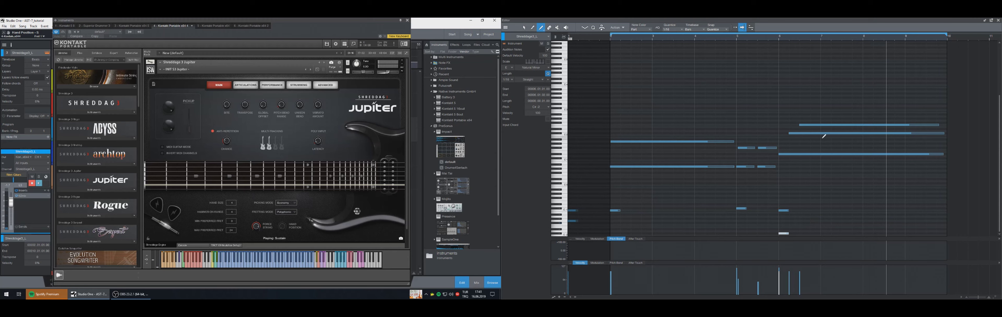
# - Move the starts of the two upper long notes earlier for a tighter staggered chord in bar 6, and play it
pyautogui.click(796, 135)
pyautogui.moveTo(786, 134)
pyautogui.mouseDown()
pyautogui.moveTo(791, 125)
pyautogui.moveTo(784, 133)
pyautogui.mouseUp()
pyautogui.click(800, 124)
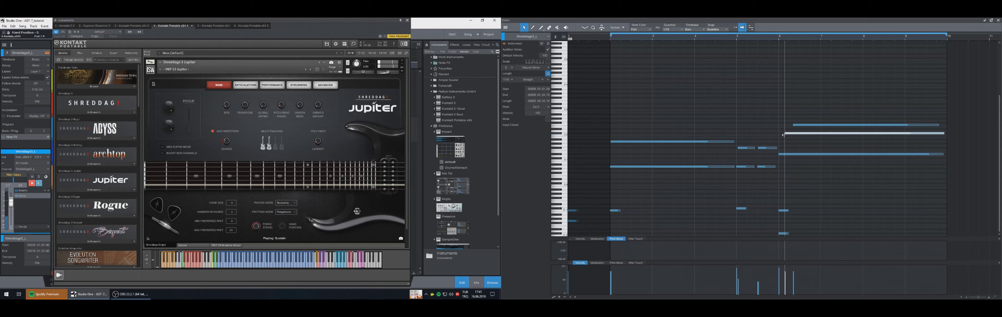
pyautogui.press('space')
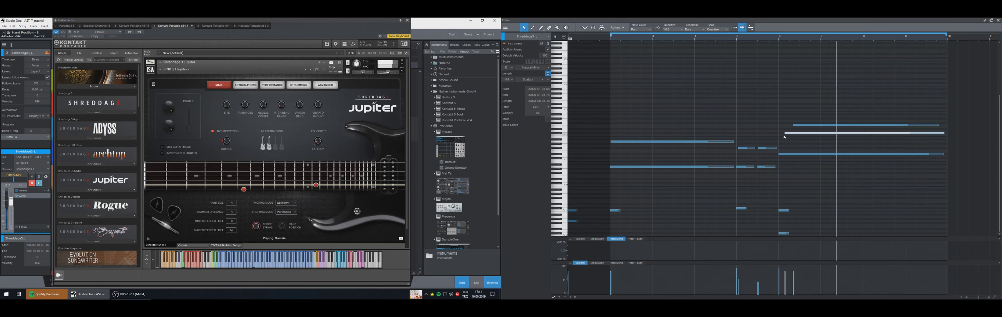
# - Adjust the polyphonic input Latency control in Shreddage 3 Jupiter and replay the passage
pyautogui.press('space')
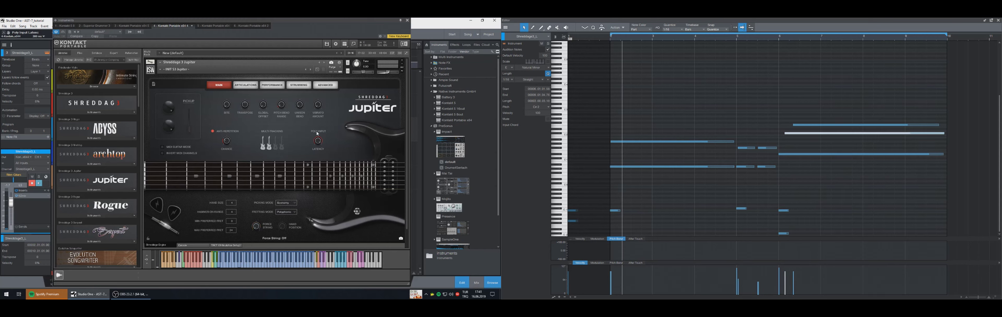
pyautogui.press('space')
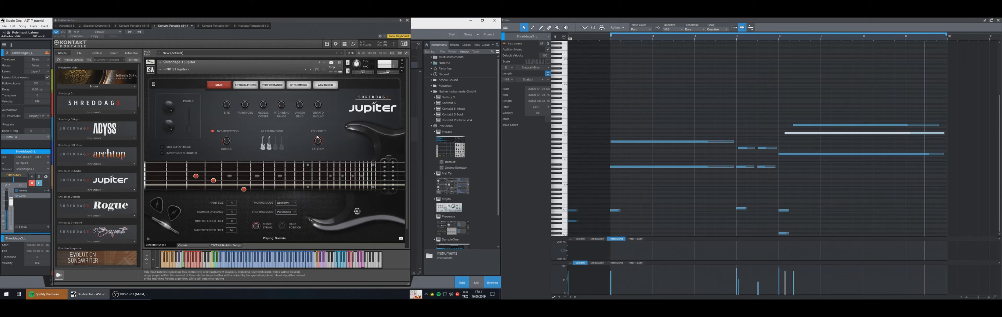
pyautogui.moveTo(317, 137); pyautogui.dragTo(322, 163)
pyautogui.press('space')
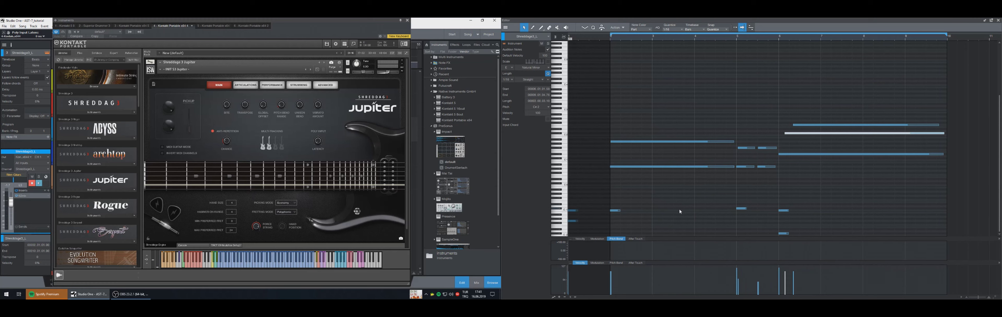
pyautogui.press('space')
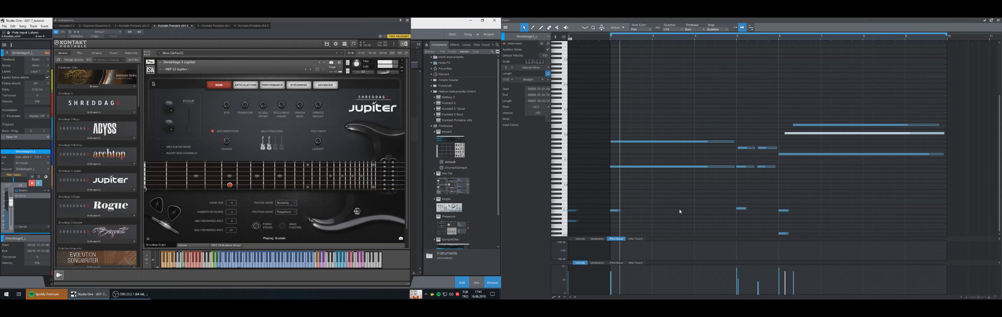
# - Raise the velocities of the three long chord notes from bar 6 and start the top one slightly earlier
pyautogui.click(615, 210)
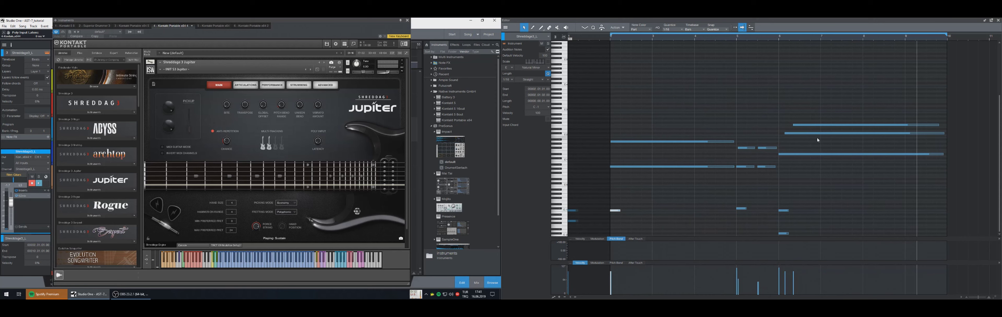
pyautogui.moveTo(823, 101); pyautogui.dragTo(837, 181)
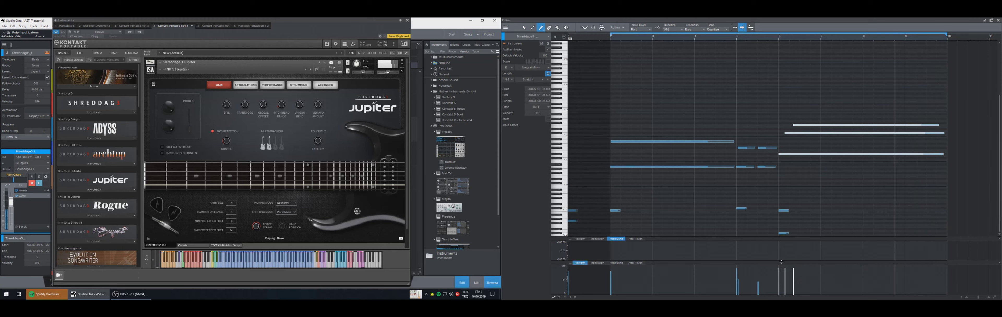
pyautogui.click(787, 124)
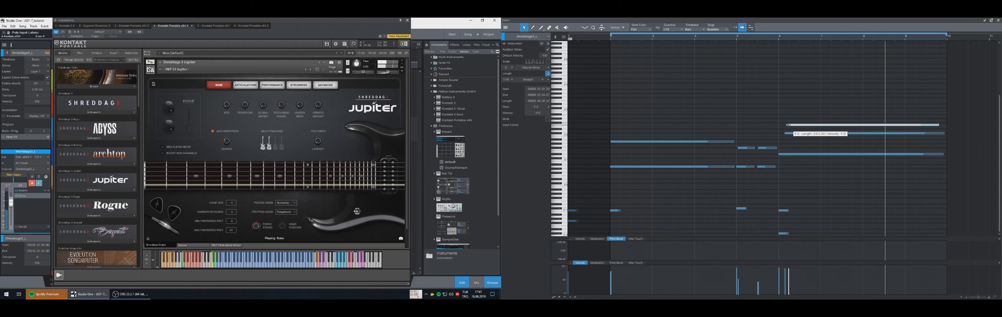
# - Try the top chord note up to two semitones higher during playback, return it to its former pitch, and replay the chord
pyautogui.click(794, 133)
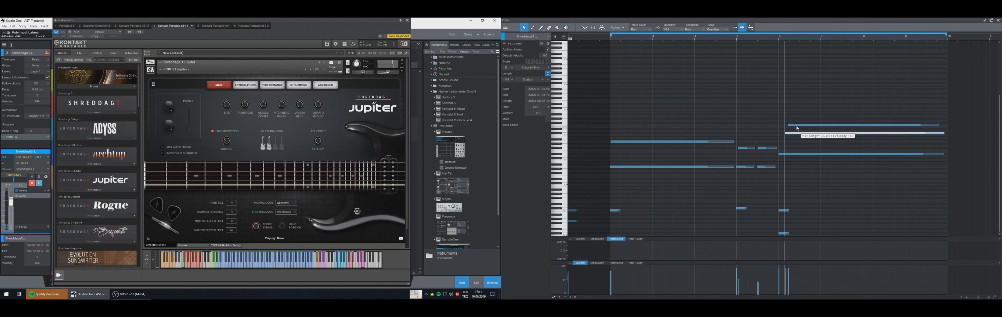
pyautogui.click(797, 125)
pyautogui.press('Up')
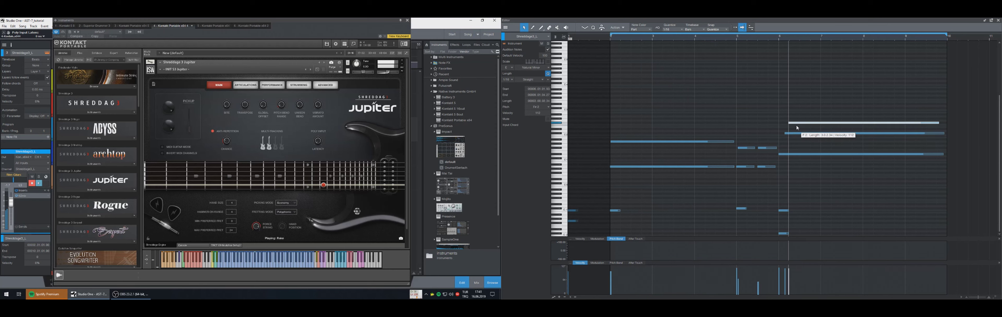
pyautogui.press('Up')
pyautogui.press('space')
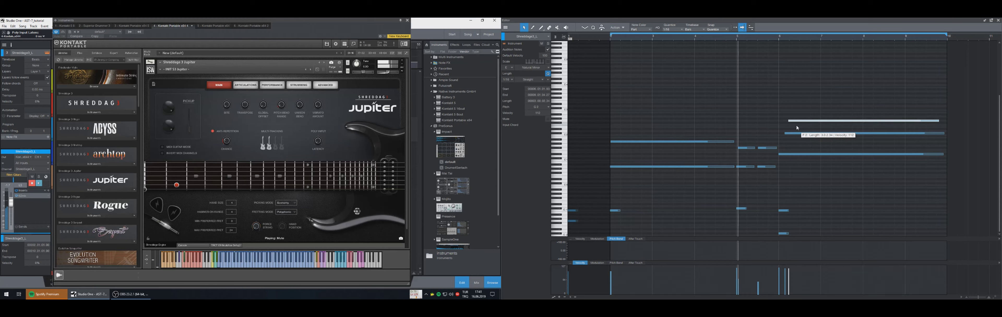
pyautogui.press('Down')
pyautogui.press('Down')
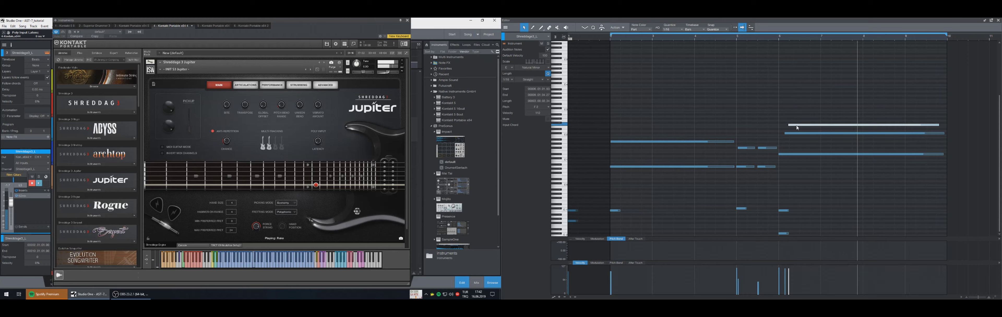
pyautogui.press('space')
pyautogui.press('space')
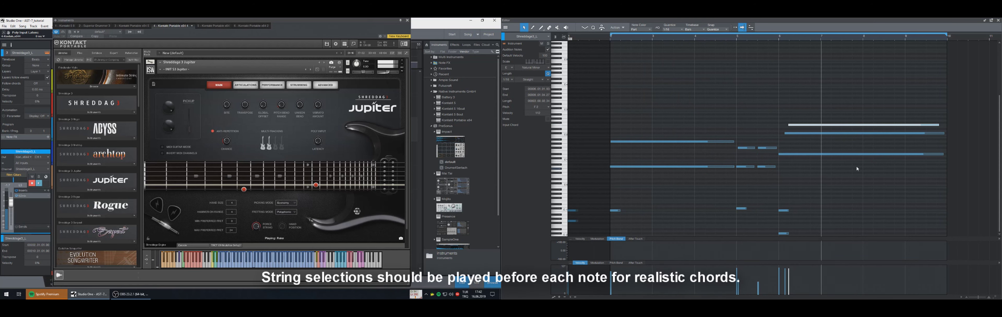
# - Add a second string-selection keyswitch just after the one at bar 6, lower it one semitone, and play the chord
pyautogui.press('space')
pyautogui.click(783, 235)
pyautogui.click(784, 234)
pyautogui.click(784, 233)
pyautogui.press('2')
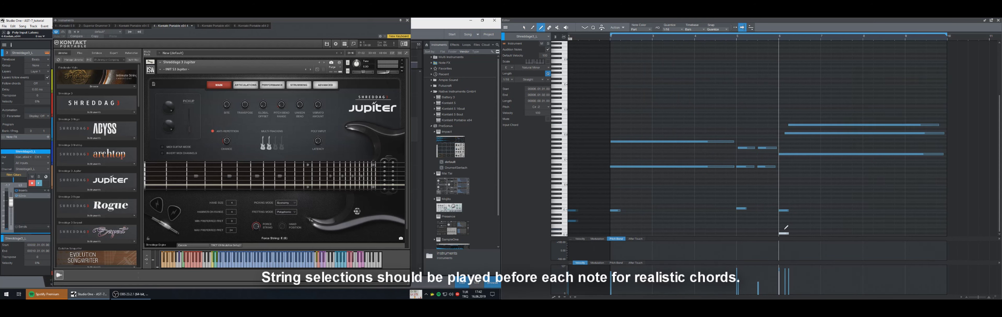
pyautogui.click(789, 228)
pyautogui.click(793, 229)
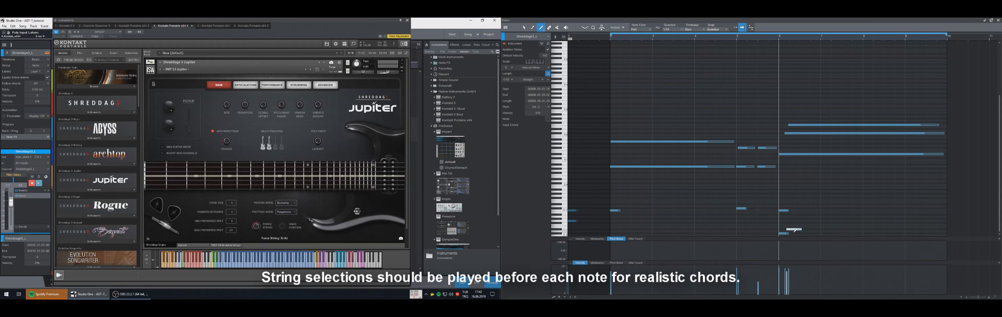
pyautogui.press('space')
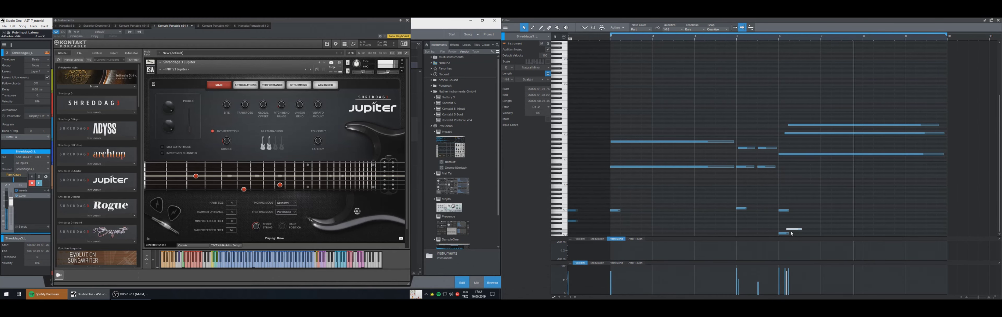
pyautogui.press('Down')
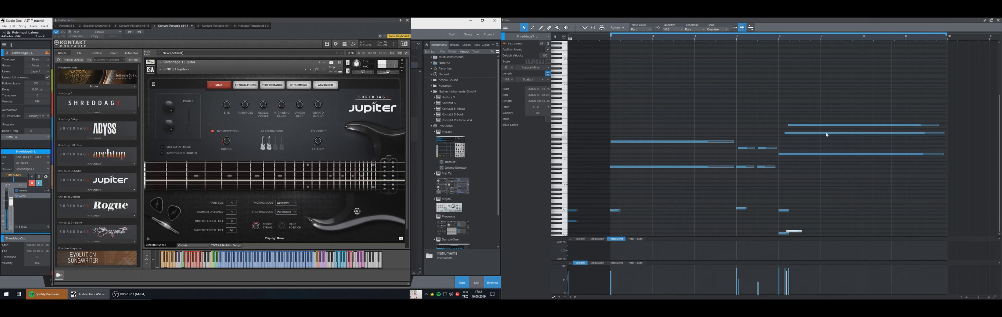
# - Lower the middle long note of the bar 6 chord by two semitones, start it slightly earlier, and play it
pyautogui.click(786, 154)
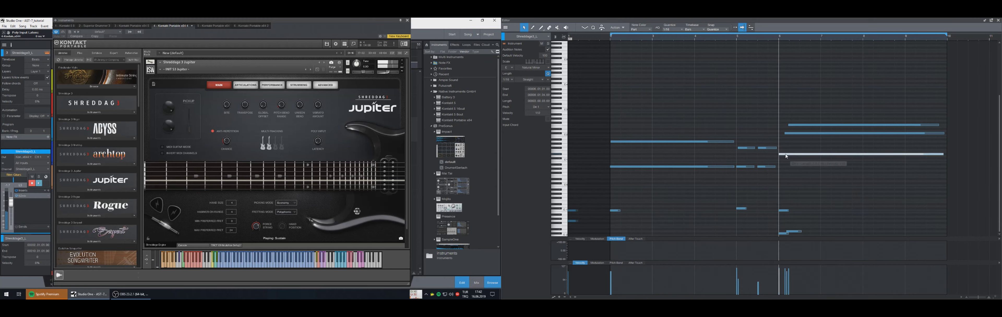
pyautogui.click(794, 135)
pyautogui.moveTo(798, 137); pyautogui.dragTo(797, 138)
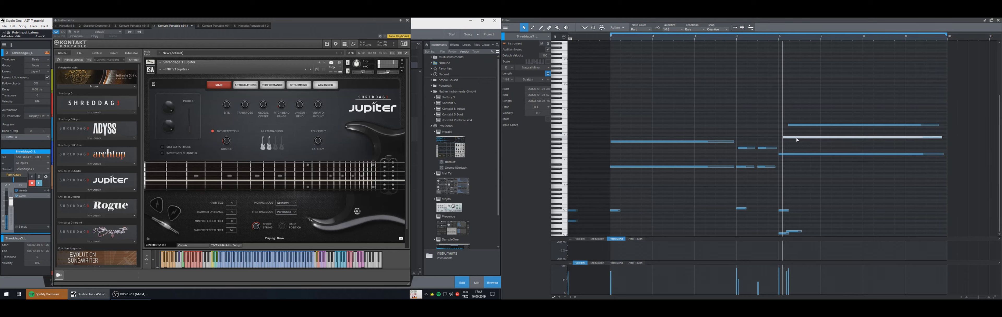
pyautogui.press('space')
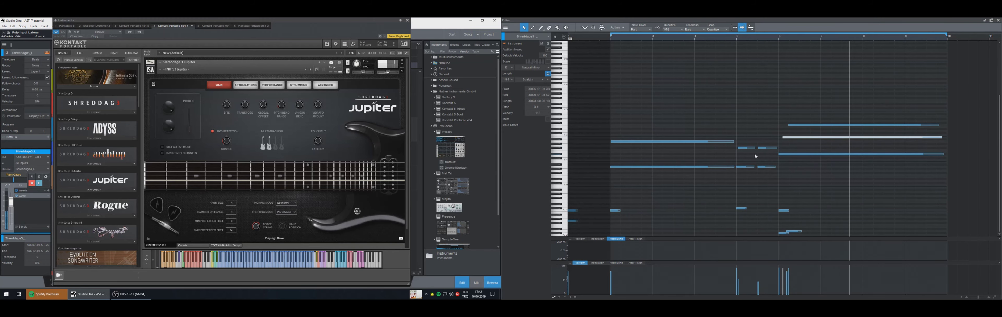
# - Raise the upper long note at bar 2 by four semitones, start it slightly later, and play the passage
pyautogui.press('space')
pyautogui.click(622, 148)
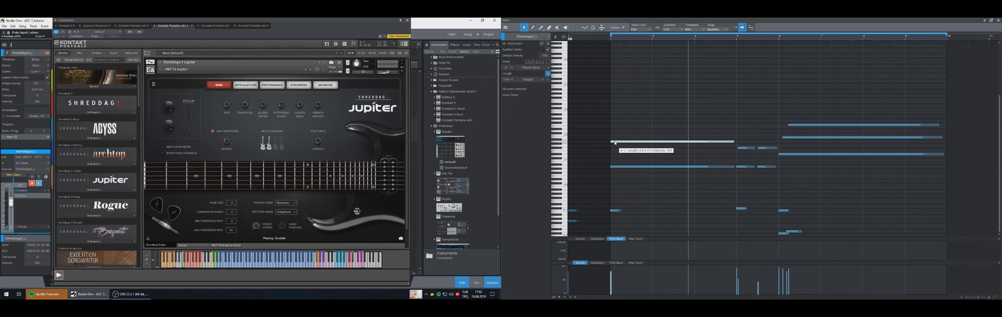
pyautogui.click(616, 143)
pyautogui.moveTo(619, 143)
pyautogui.mouseDown()
pyautogui.moveTo(625, 149)
pyautogui.moveTo(626, 135)
pyautogui.mouseUp()
pyautogui.press('space')
pyautogui.press('space')
pyautogui.press('space')
pyautogui.press('space')
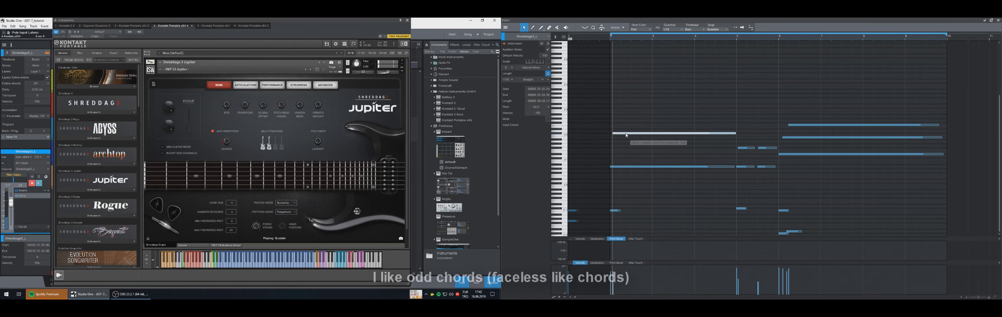
# - Draw a long note between the two bar 2 notes, raise it two semitones, and replay from the beginning
pyautogui.press('5')
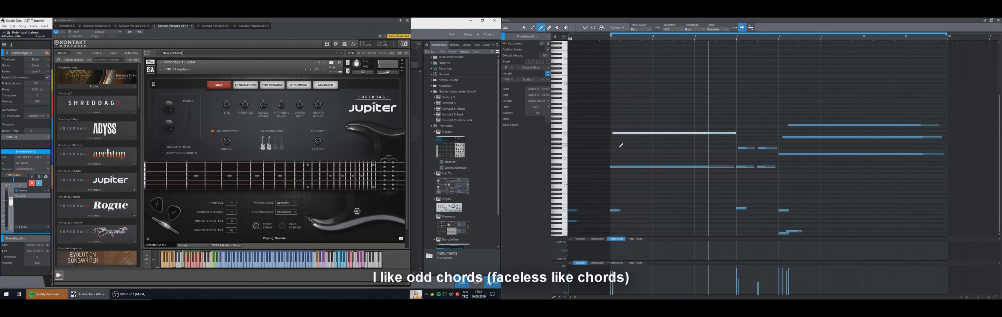
pyautogui.click(614, 145)
pyautogui.press('1')
pyautogui.click(691, 146)
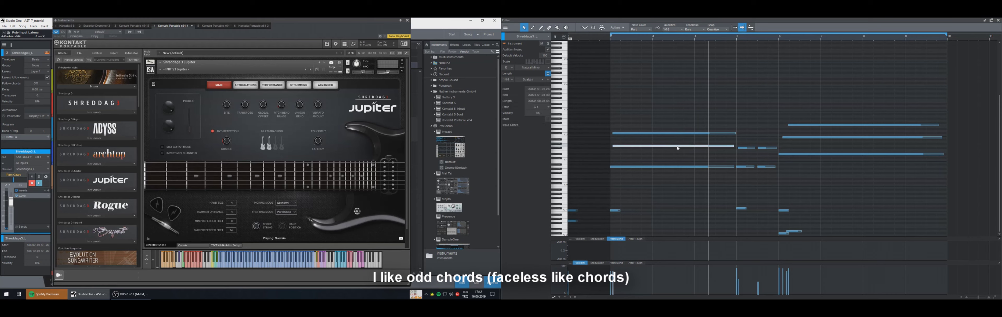
pyautogui.moveTo(677, 147); pyautogui.dragTo(676, 143)
pyautogui.press('space')
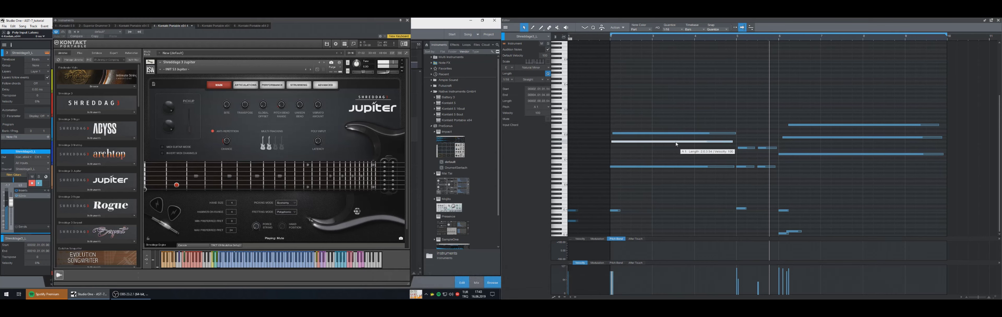
pyautogui.press('space')
pyautogui.press(',')
pyautogui.press('space')
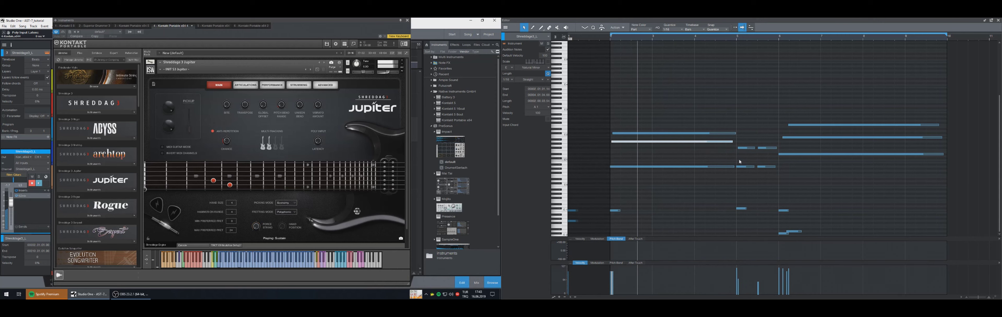
# - Delete the two upper short notes before bar 6 and replay the riff from the beginning
pyautogui.moveTo(764, 154); pyautogui.dragTo(750, 139)
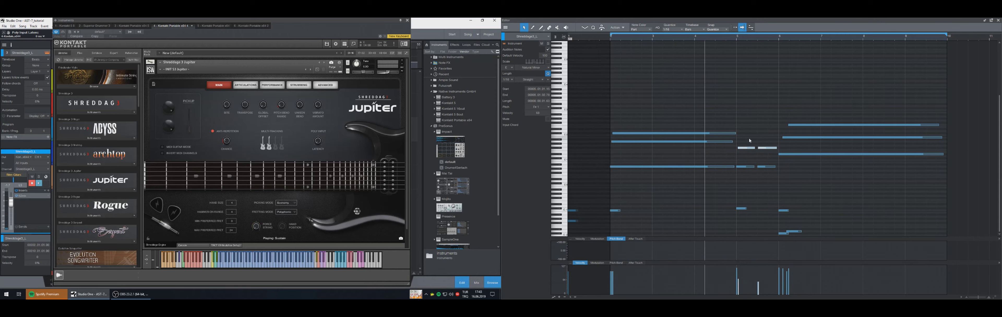
pyautogui.press('Delete')
pyautogui.press(',')
pyautogui.press('space')
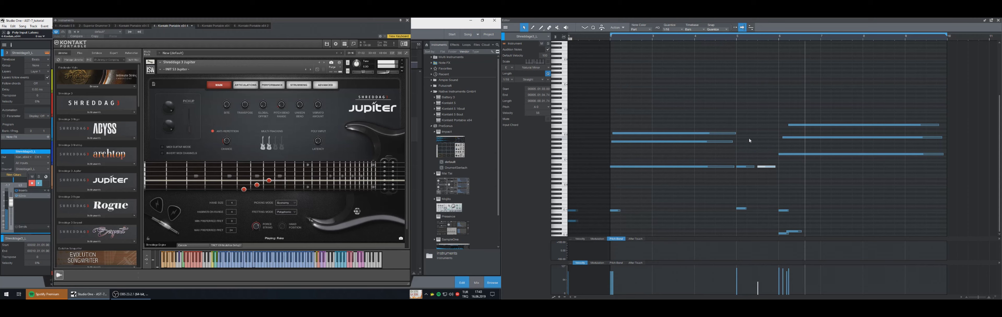
# - Lower the bar 6 chord's middle note by two semitones and its top note by four, playing the chord
pyautogui.click(705, 133)
pyautogui.moveTo(796, 137); pyautogui.dragTo(789, 146)
pyautogui.press('space')
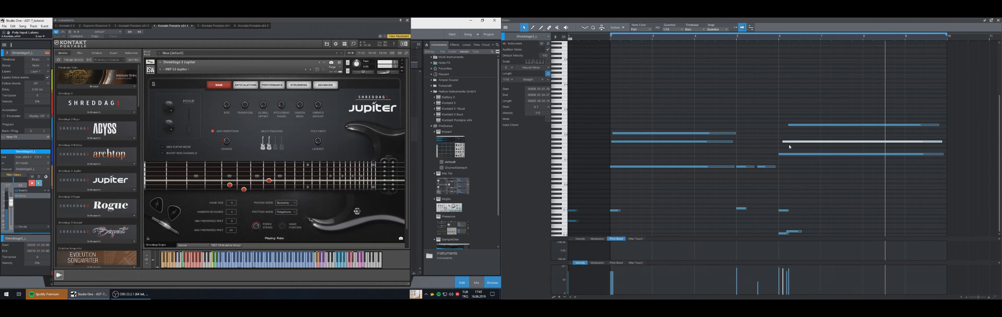
pyautogui.press('space')
pyautogui.click(804, 125)
pyautogui.press('Down')
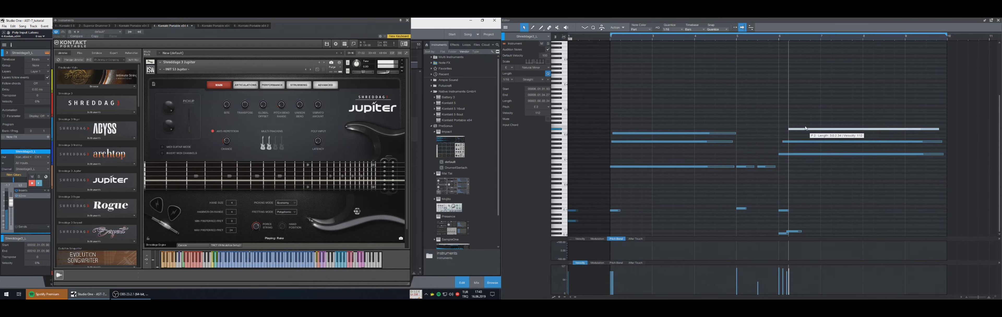
pyautogui.press('Down')
pyautogui.press('space')
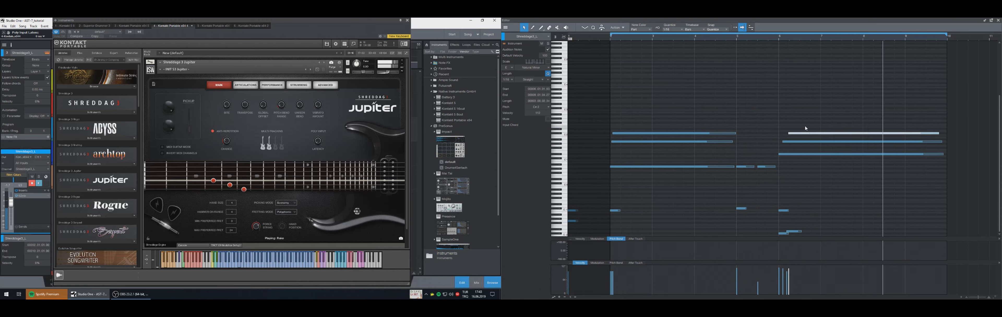
# - Lower the lowest long note of the bar 6 chord by two semitones and play the chord
pyautogui.click(791, 155)
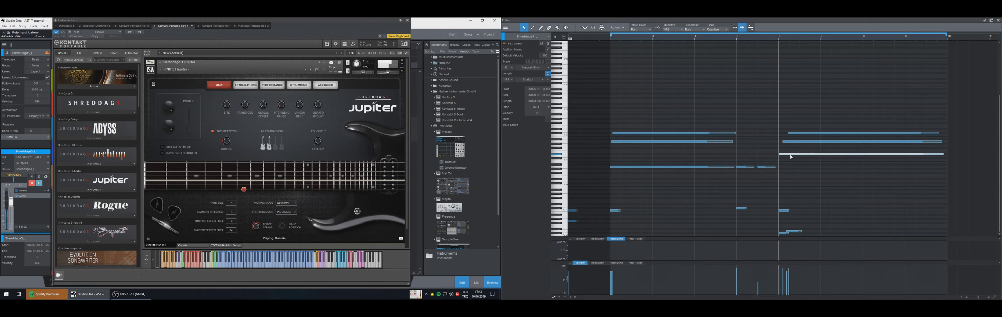
pyautogui.press('Down')
pyautogui.press('Down')
pyautogui.press('space')
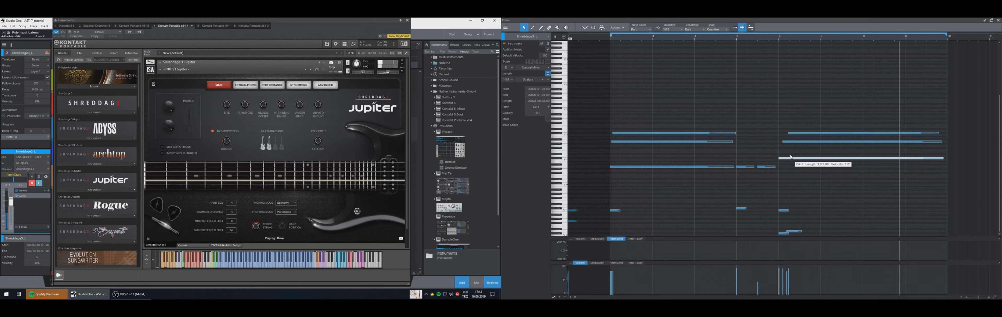
pyautogui.press('space')
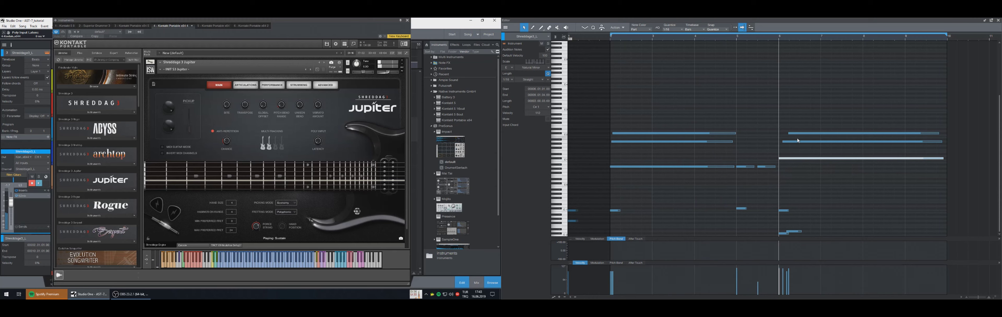
# - Audition the upper notes of the bar 6 chord and replay the riff from the beginning
pyautogui.click(794, 142)
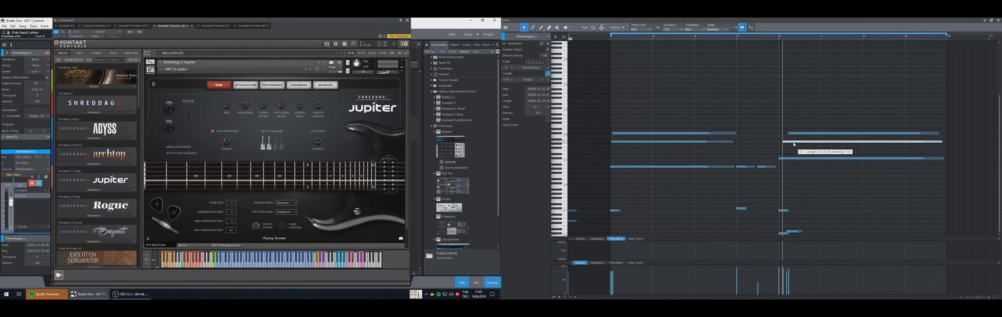
pyautogui.click(793, 142)
pyautogui.moveTo(796, 139); pyautogui.dragTo(797, 135)
pyautogui.press('space')
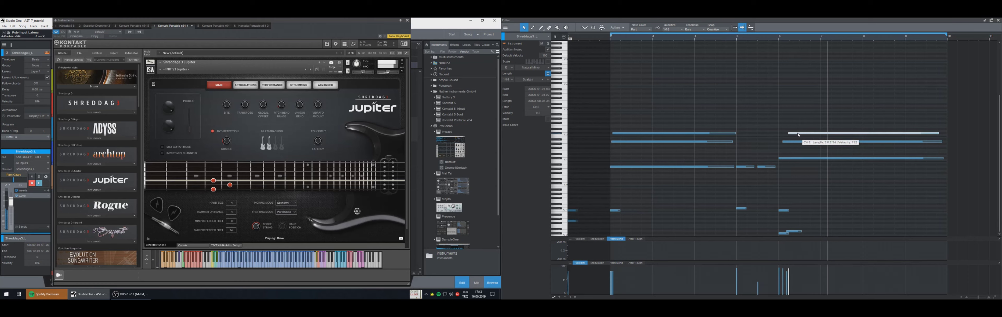
pyautogui.press(',')
pyautogui.press('space')
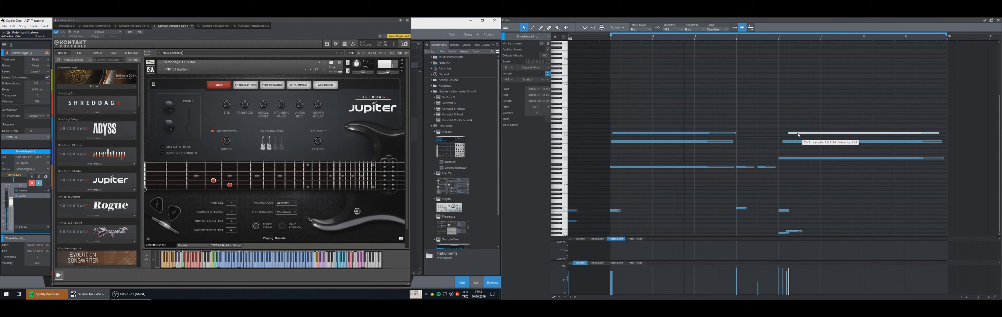
pyautogui.press('space')
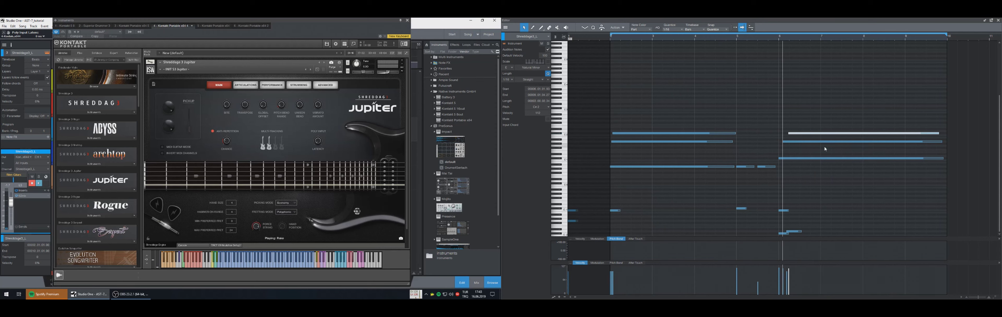
# - Raise the two upper notes of the bar 6 chord together by one semitone and replay from the beginning
pyautogui.moveTo(824, 147); pyautogui.dragTo(806, 121)
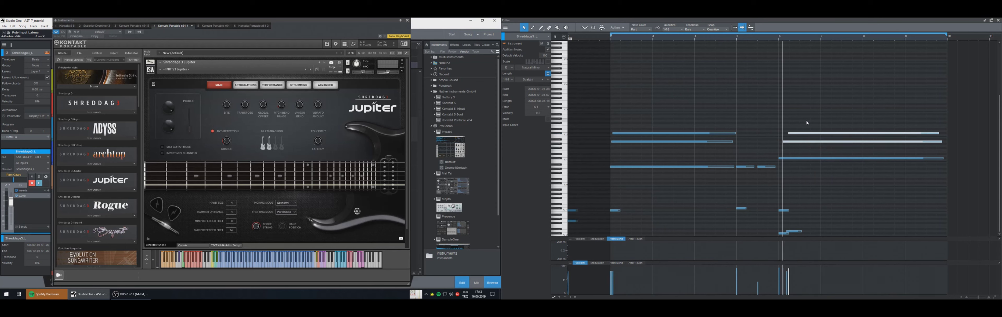
pyautogui.press('Up')
pyautogui.press(',')
pyautogui.press('space')
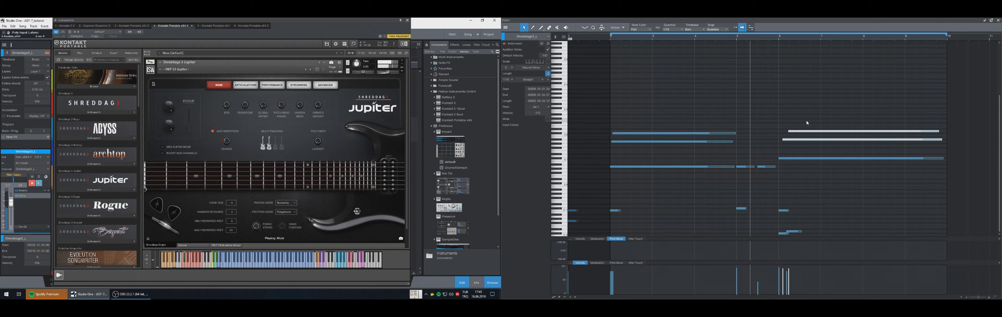
# - Raise the lowest long note of the bar 6 chord by three semitones
pyautogui.click(825, 160)
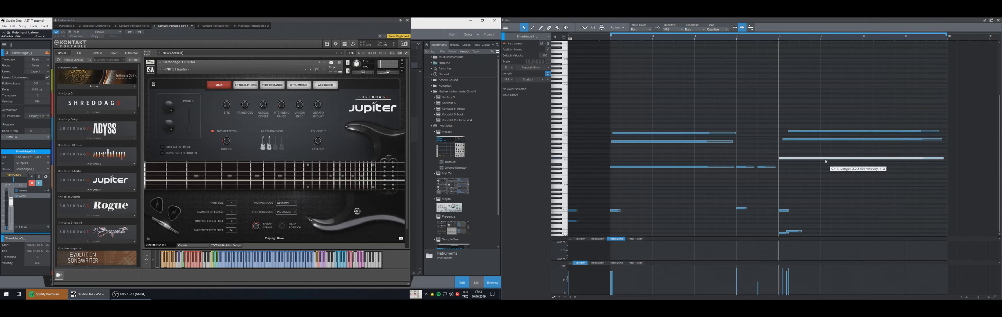
pyautogui.press('Up')
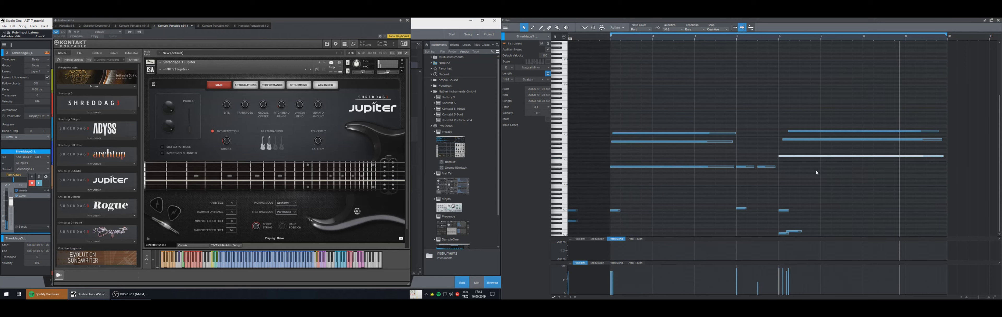
pyautogui.press('Up')
pyautogui.press('Up')
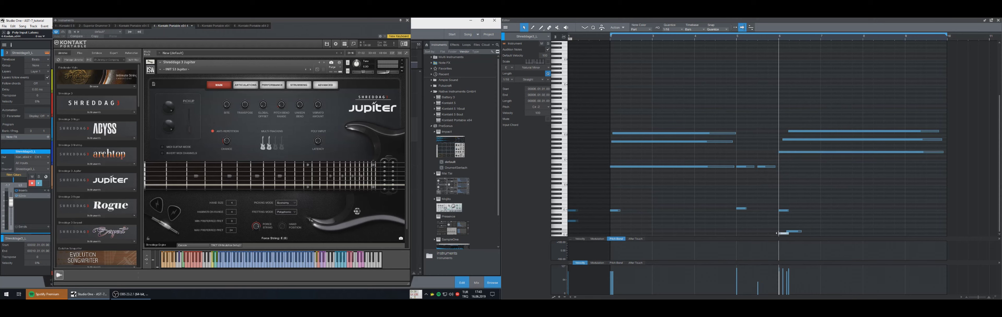
# - Move the first string-selection keyswitch at bar 6 slightly before the chord and lower its pitch
pyautogui.moveTo(779, 233); pyautogui.dragTo(775, 234)
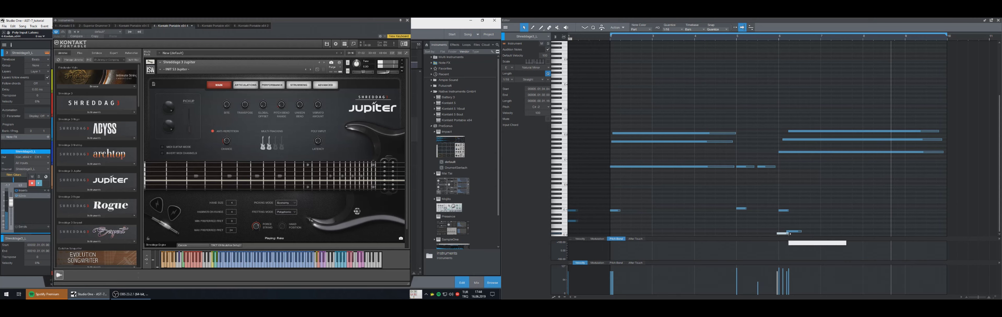
pyautogui.click(835, 235)
pyautogui.click(781, 234)
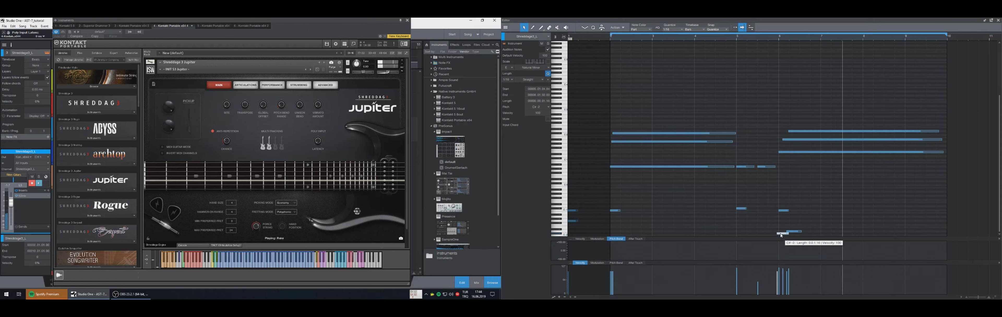
pyautogui.moveTo(781, 234); pyautogui.dragTo(781, 235)
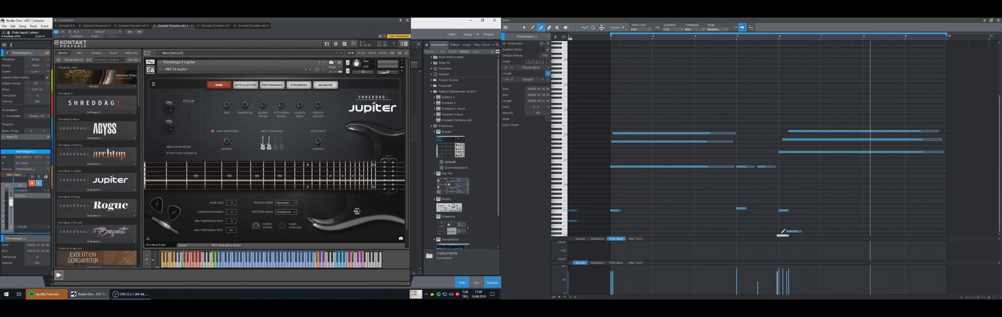
# - Draw another string-selection keyswitch between the two at bar 6 and play the chord
pyautogui.click(783, 231)
pyautogui.click(793, 230)
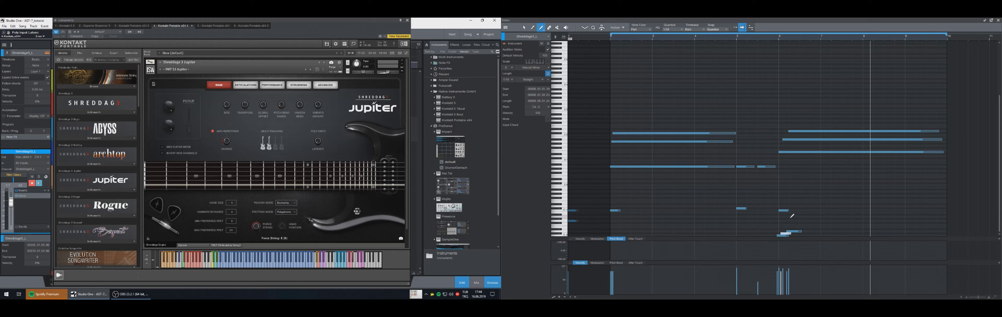
pyautogui.press('space')
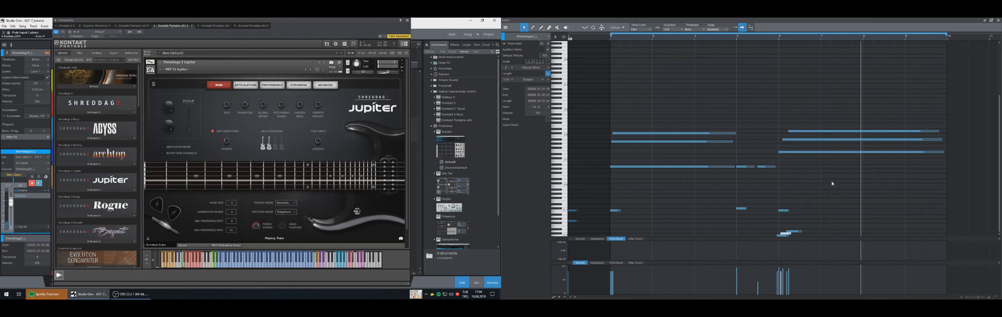
# - Raise the lowest note of the bar 6 chord by one semitone and replay the riff from the beginning
pyautogui.click(800, 152)
pyautogui.press('Up')
pyautogui.press(',')
pyautogui.press('space')
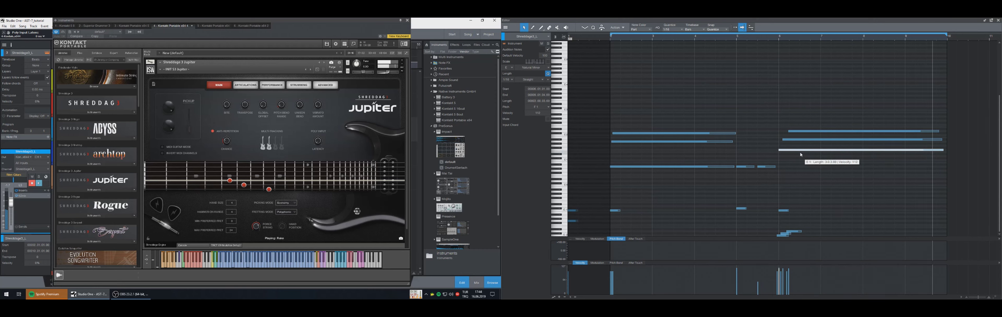
pyautogui.press('space')
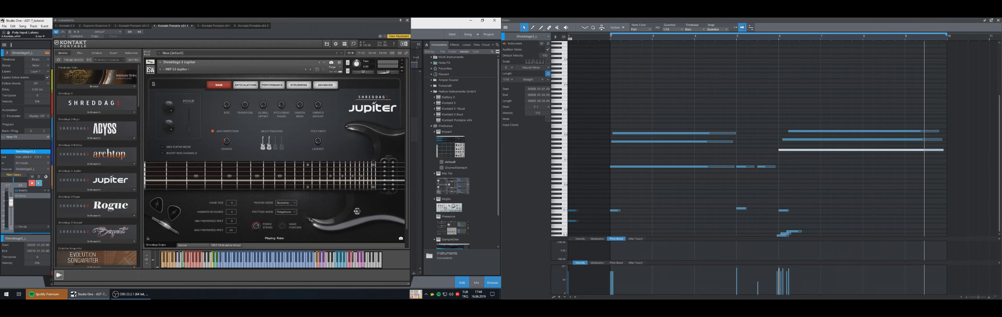
# - Hide the instrument window, duplicate the guitar part directly behind the original and open the copy for note editing
pyautogui.click(407, 20)
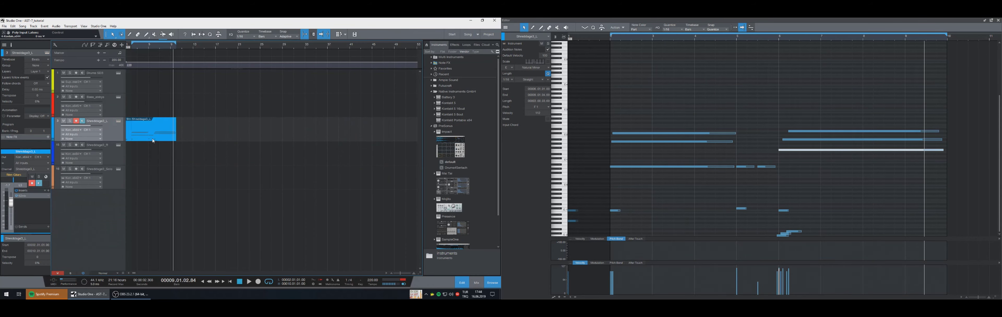
pyautogui.press('d')
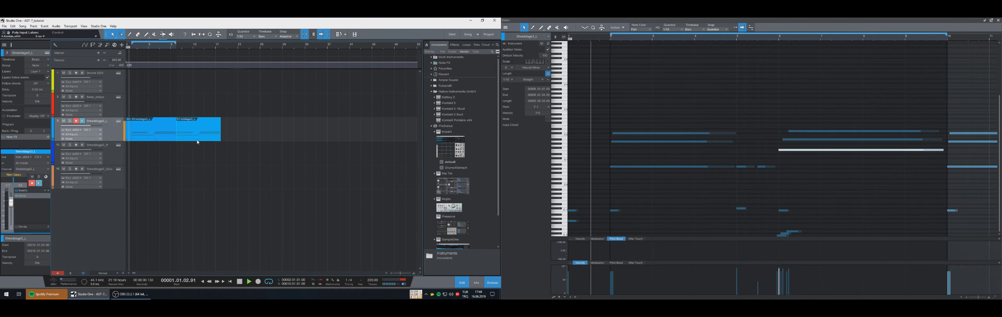
pyautogui.doubleClick(193, 139)
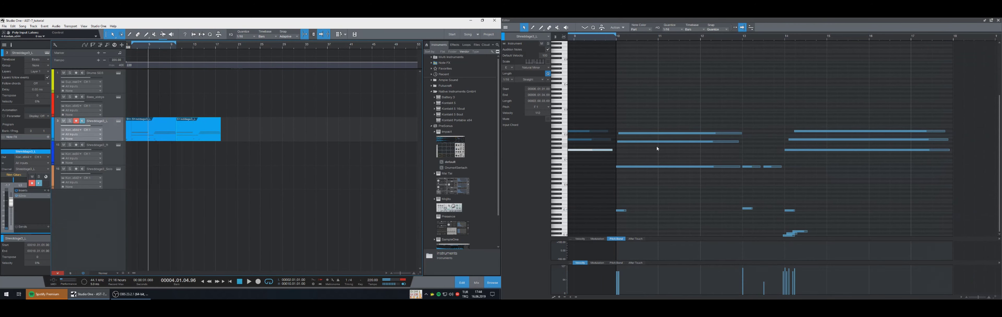
# - Try changing the two upper notes of the copy's first chord, undo it and replay from the beginning
pyautogui.moveTo(666, 124); pyautogui.dragTo(666, 109)
pyautogui.hotkey('ctrl', 'z')
pyautogui.press(',')
pyautogui.press('space')
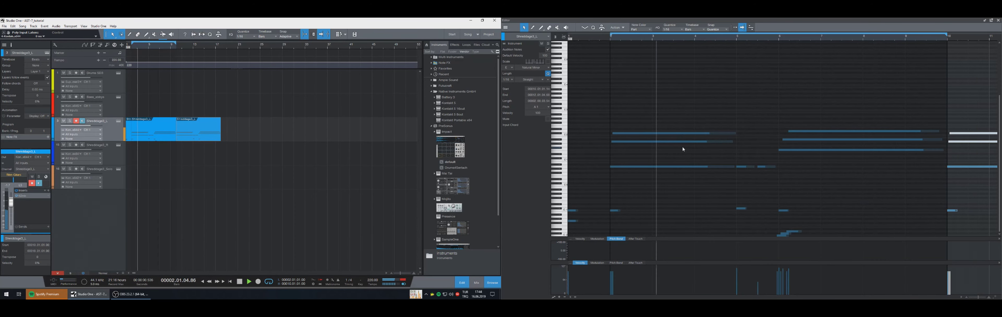
pyautogui.press('space')
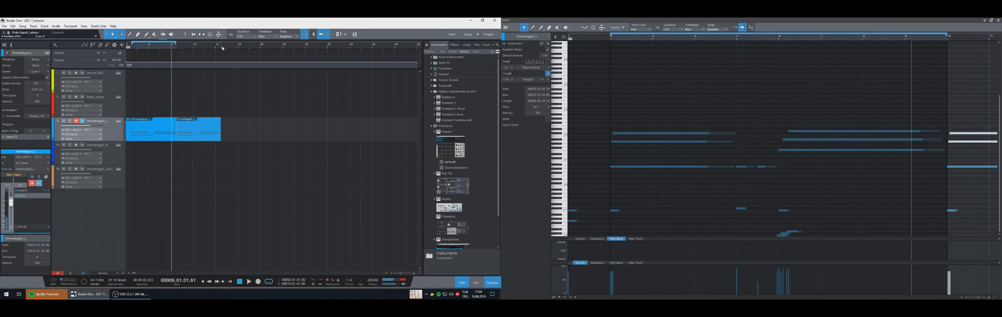
# - Set the loop range around the duplicated part and lower the lowest note of its bar 14 chord by several semitones
pyautogui.keyDown('alt'); pyautogui.click(221, 47); pyautogui.keyUp('alt')
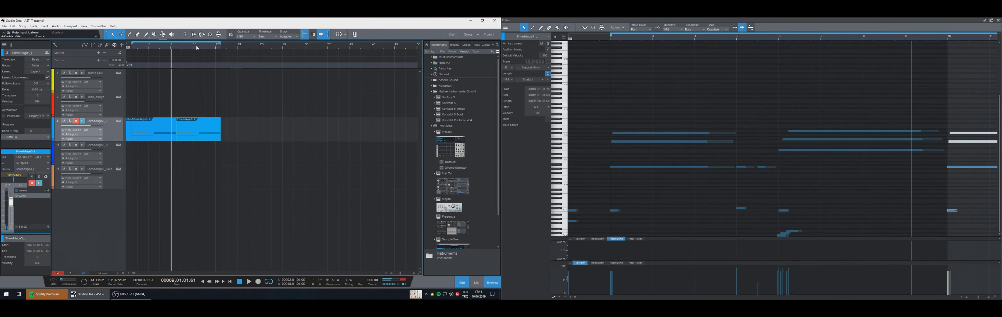
pyautogui.keyDown('ctrl'); pyautogui.click(175, 47); pyautogui.keyUp('ctrl')
pyautogui.click(903, 150)
pyautogui.press('F11')
pyautogui.moveTo(885, 150); pyautogui.dragTo(885, 159)
pyautogui.press(',')
pyautogui.press('space')
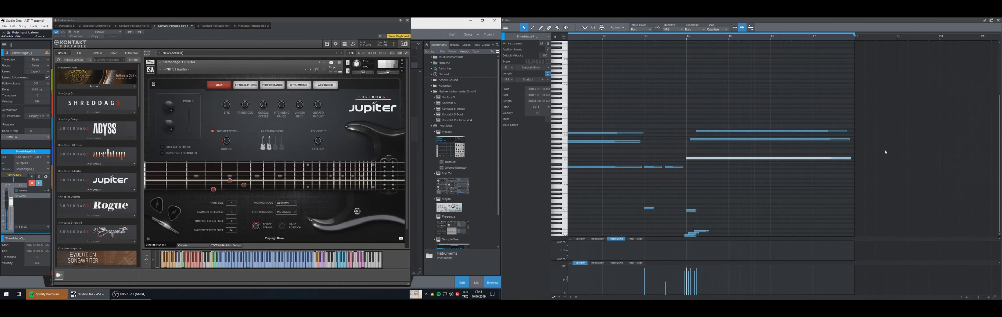
# - Lower the bottom and middle notes of the bar 14 chord further and audition it with a different top note
pyautogui.moveTo(720, 159); pyautogui.dragTo(720, 164)
pyautogui.moveTo(709, 139); pyautogui.dragTo(708, 147)
pyautogui.press('space')
pyautogui.moveTo(711, 131); pyautogui.dragTo(717, 146)
pyautogui.press('space')
pyautogui.press('space')
# - Lower the top two notes of the bar 14 chord and show the instrument's Performance settings
pyautogui.click(762, 131)
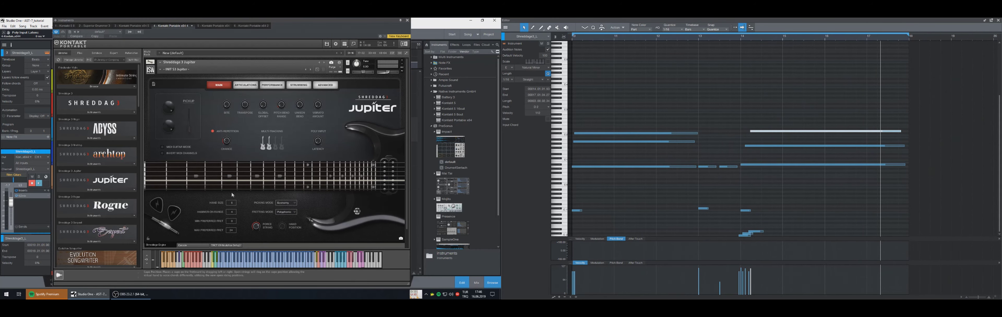
pyautogui.press('space')
pyautogui.press('space')
pyautogui.moveTo(947, 210); pyautogui.dragTo(946, 210)
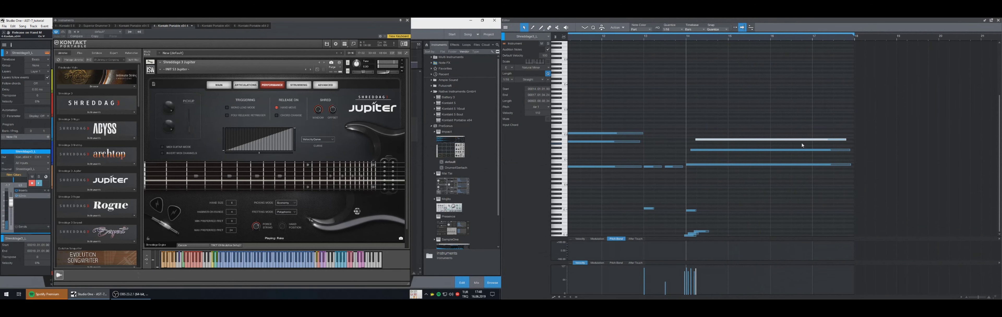
# - Stagger the bar 14 chord by starting its middle note half a bar later and its top note at bar 15, moving the string keyswitches along
pyautogui.click(691, 153)
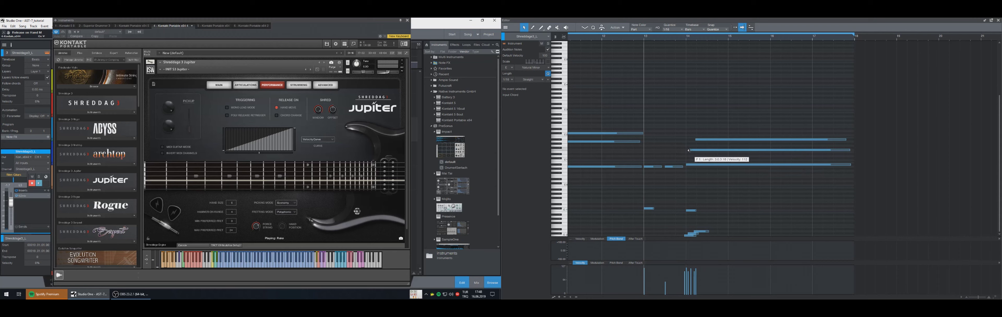
pyautogui.moveTo(688, 150); pyautogui.dragTo(706, 140)
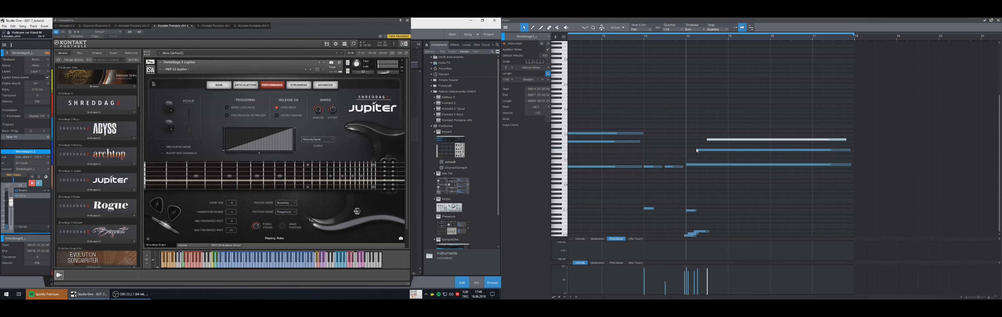
pyautogui.moveTo(696, 150); pyautogui.dragTo(728, 139)
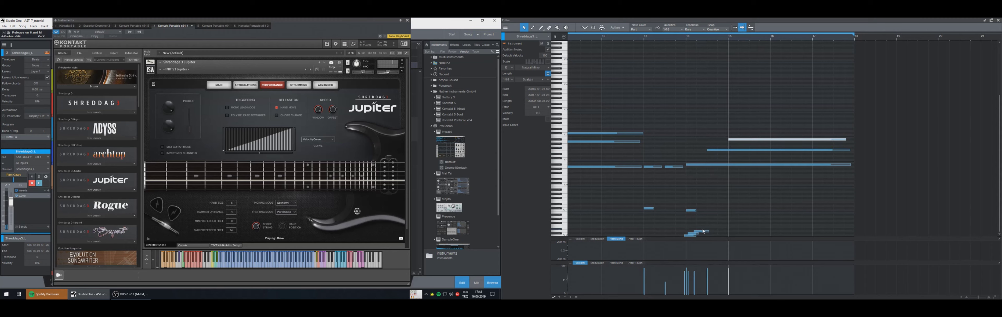
pyautogui.moveTo(707, 232)
pyautogui.mouseDown()
pyautogui.moveTo(741, 226)
pyautogui.moveTo(713, 235)
pyautogui.mouseUp()
pyautogui.press('space')
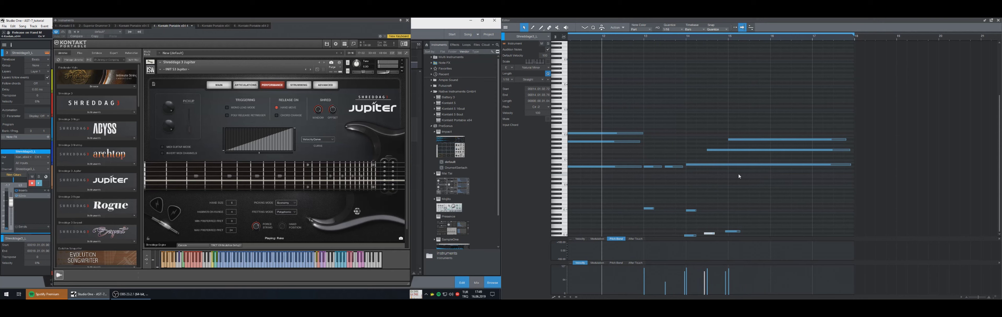
# - Delay the chord's middle note to bar 15 and its top note to bar 16, with their string-selection keyswitches just before them
pyautogui.click(710, 151)
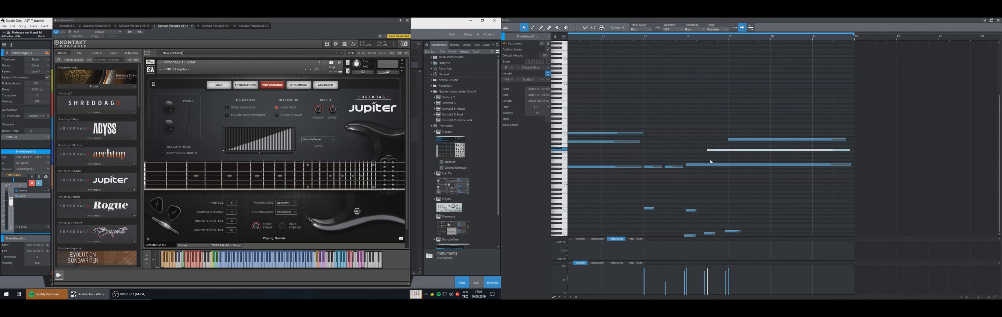
pyautogui.keyDown('shift'); pyautogui.click(708, 234); pyautogui.keyUp('shift')
pyautogui.moveTo(703, 234); pyautogui.dragTo(726, 234)
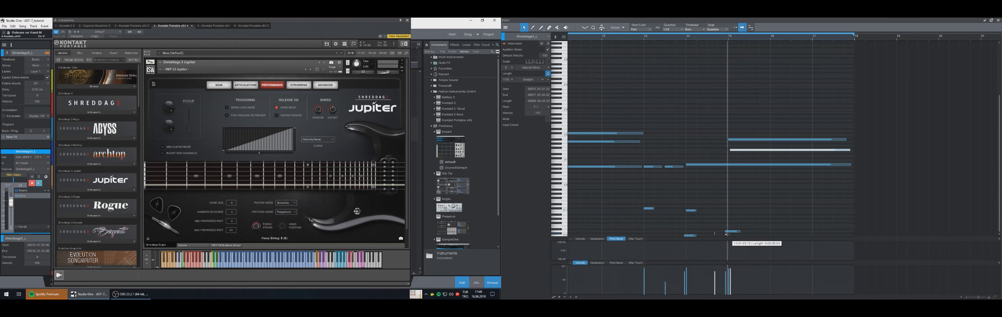
pyautogui.click(711, 221)
pyautogui.moveTo(709, 151); pyautogui.dragTo(771, 140)
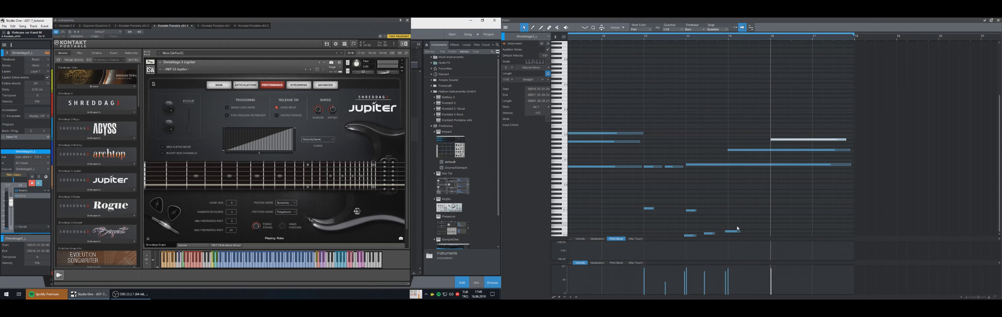
pyautogui.moveTo(733, 233); pyautogui.dragTo(776, 232)
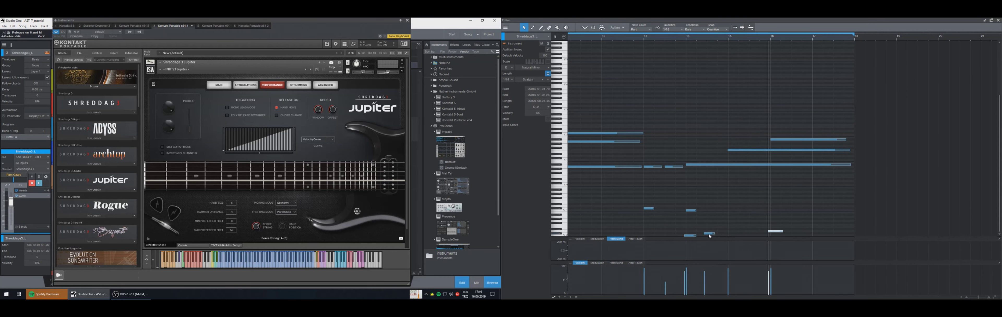
pyautogui.moveTo(709, 234); pyautogui.dragTo(741, 235)
# - Play back the staggered chord in the duplicated part, then listen to the riff from the beginning
pyautogui.press('KP_Subtract')
pyautogui.press('KP_Subtract')
pyautogui.press('KP_Subtract')
pyautogui.press('KP_Subtract')
pyautogui.press('space')
pyautogui.press('KP_Subtract')
pyautogui.press('KP_Subtract')
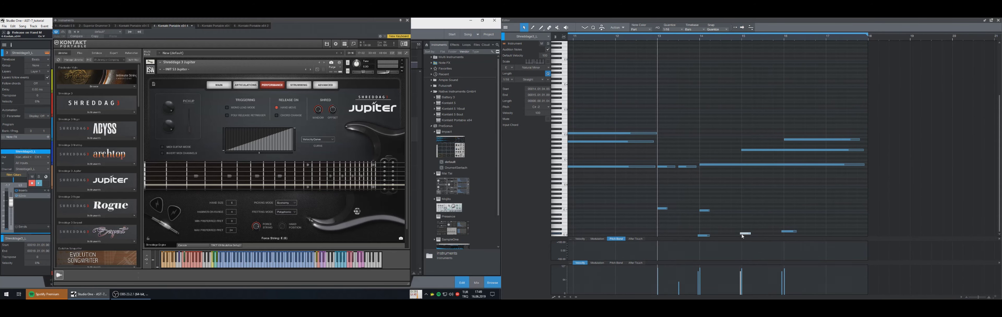
pyautogui.press('space')
pyautogui.press('space')
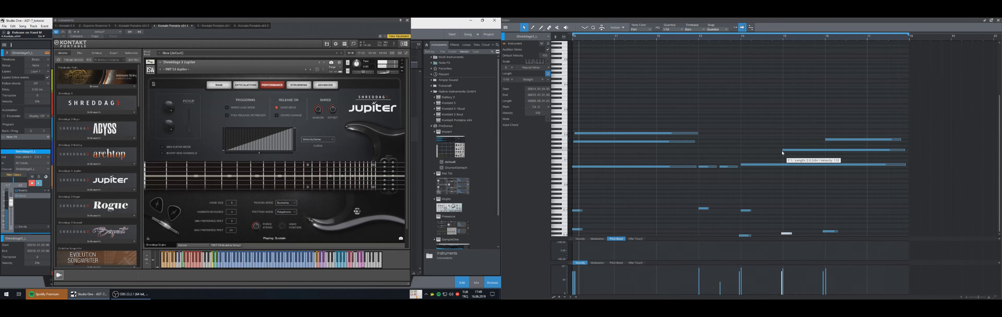
pyautogui.press('space')
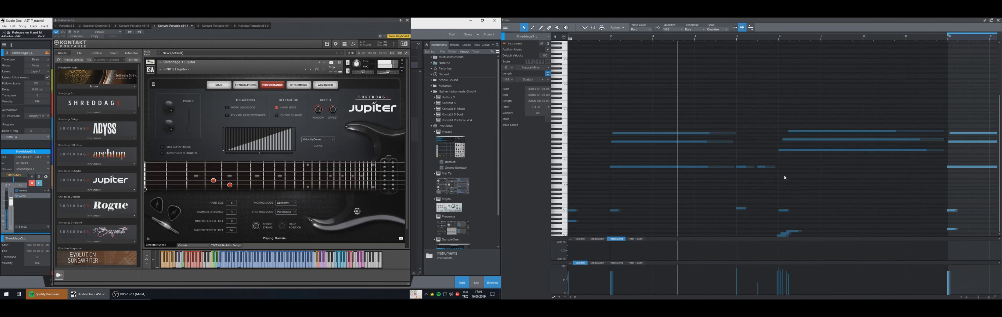
pyautogui.press('space')
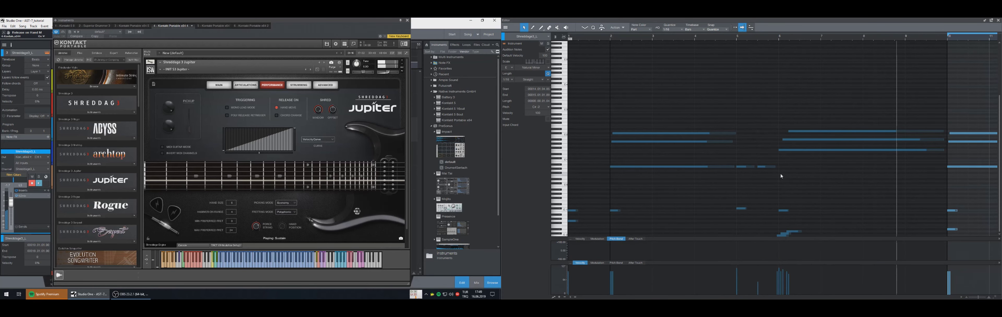
# - Tighten the stagger of the bar 6 chord by starting its upper notes and string keyswitches slightly earlier, and play the riff through
pyautogui.press('KP_Subtract')
pyautogui.press('KP_Subtract')
pyautogui.click(783, 141)
pyautogui.moveTo(784, 141); pyautogui.dragTo(781, 132)
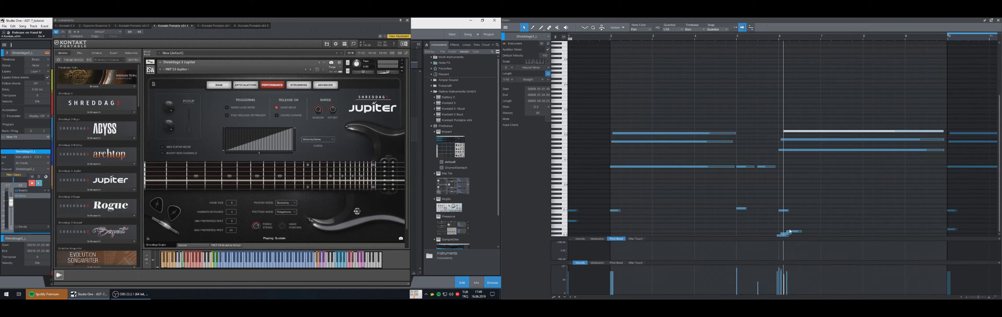
pyautogui.moveTo(790, 231); pyautogui.dragTo(786, 236)
pyautogui.press('space')
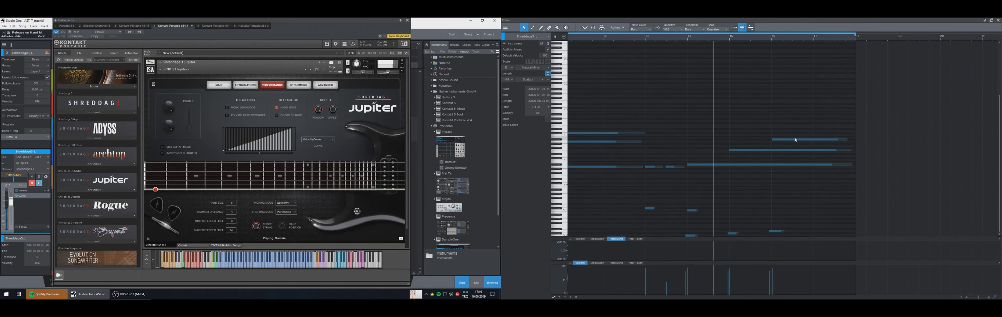
pyautogui.press('space')
# - Extend the three long notes of the bar 14 chord to just before the end of the part
pyautogui.moveTo(818, 119); pyautogui.dragTo(792, 172)
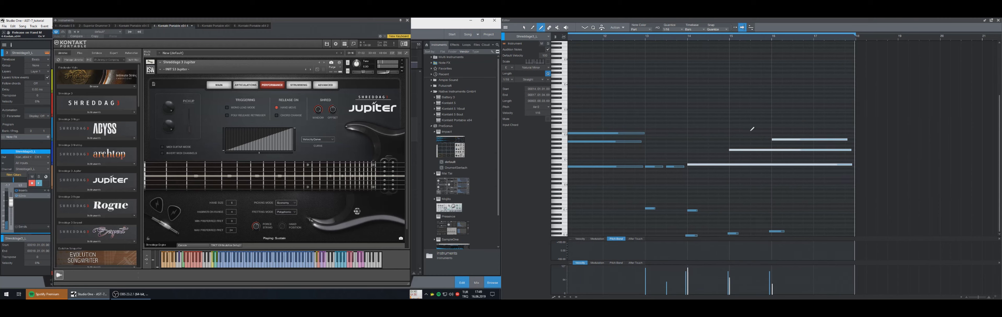
pyautogui.moveTo(848, 141); pyautogui.dragTo(851, 141)
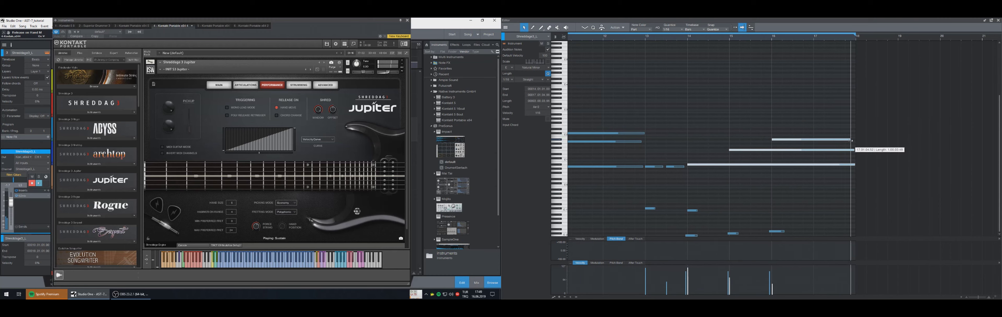
pyautogui.hotkey('ctrl', 'z')
pyautogui.click(847, 140)
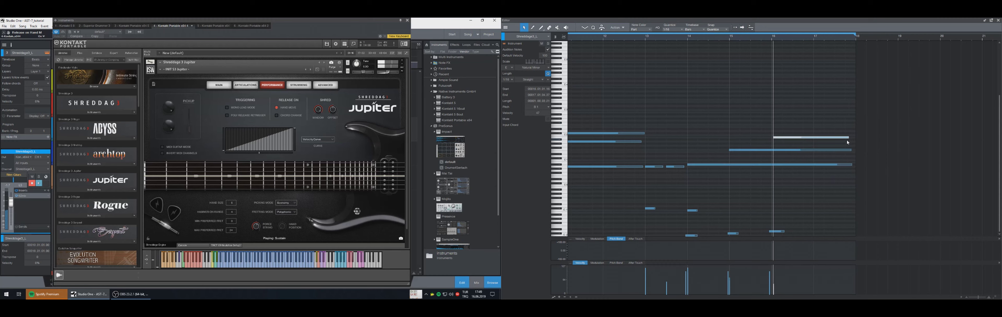
pyautogui.moveTo(848, 141); pyautogui.dragTo(854, 141)
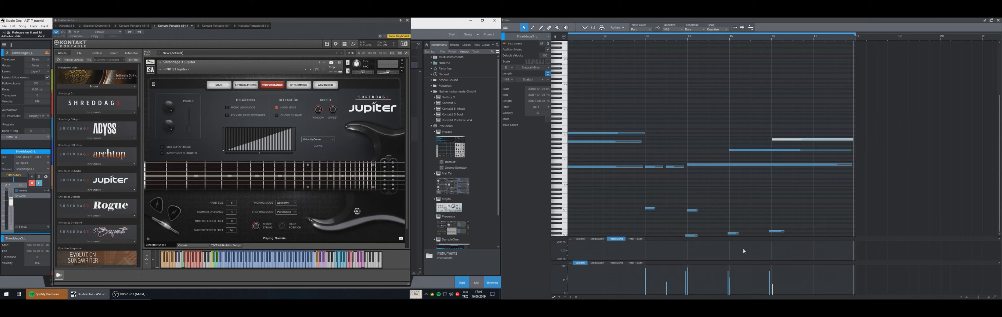
# - Enlarge the Pitch Bend lane beneath the notes and replay the ending of the duplicated part
pyautogui.moveTo(751, 236); pyautogui.dragTo(750, 203)
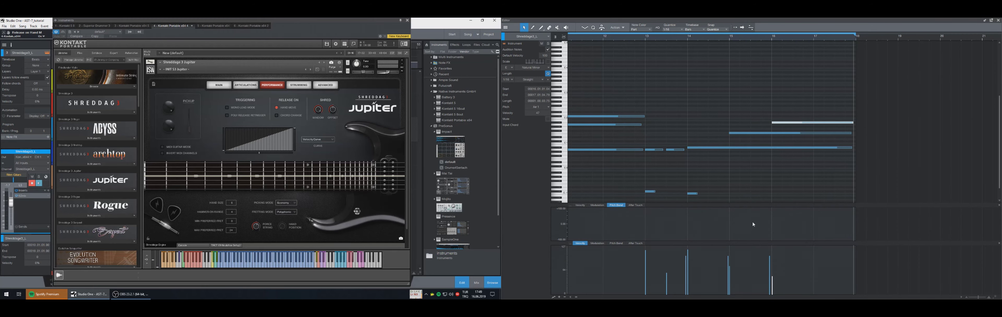
pyautogui.click(743, 224)
pyautogui.press('5')
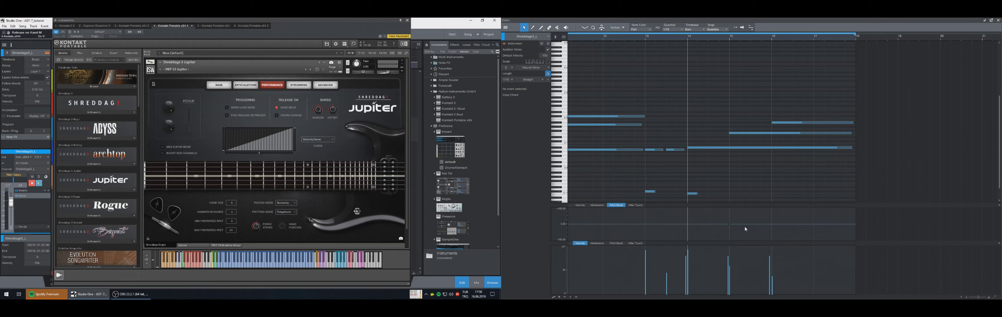
pyautogui.press('KP_Subtract')
pyautogui.press('space')
pyautogui.press('space')
pyautogui.press('KP_Subtract')
pyautogui.press('KP_Subtract')
pyautogui.press('KP_Subtract')
pyautogui.press('KP_Subtract')
pyautogui.press('space')
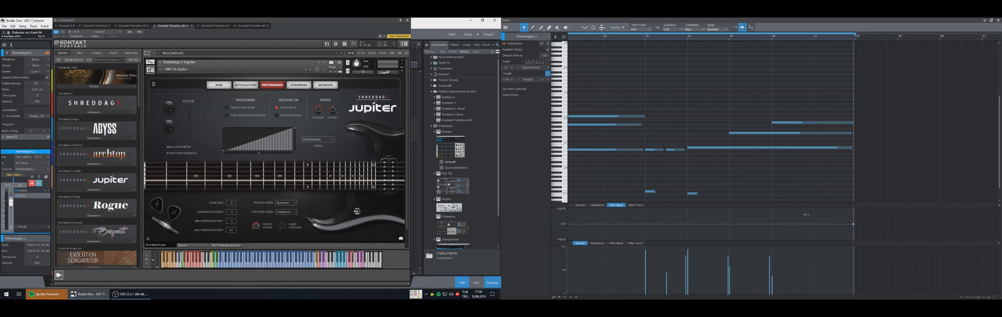
# - Choose the sine paint shape, try a fast pitch bend wave from bar 15 to near bar 18, and undo it
pyautogui.click(541, 31)
pyautogui.click(560, 69)
pyautogui.moveTo(841, 225); pyautogui.dragTo(737, 211)
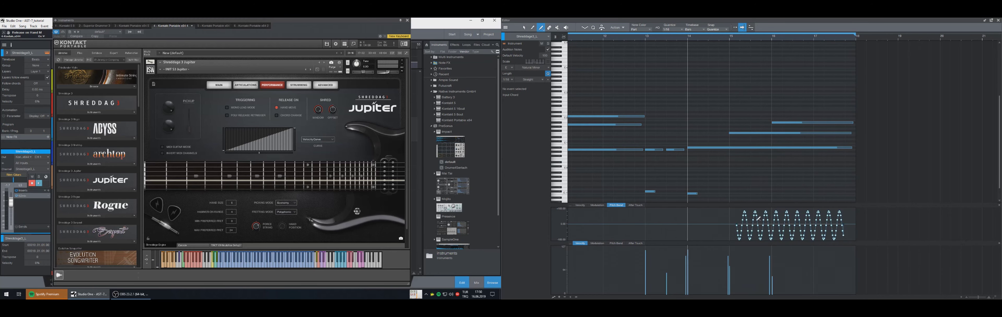
pyautogui.press('space')
pyautogui.hotkey('ctrl', 'z')
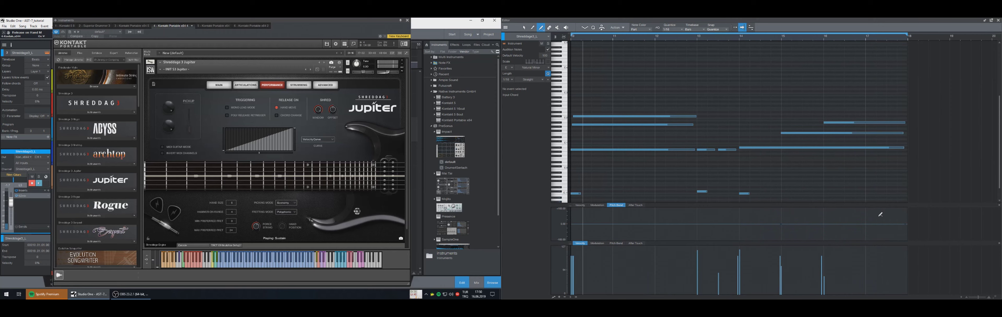
# - Change the quantize value, draw one slow sine-shaped pitch bend over bars 15 to 17 and return to the Arrow tool
pyautogui.click(668, 33)
pyautogui.click(678, 38)
pyautogui.moveTo(892, 209); pyautogui.dragTo(800, 209)
pyautogui.rightClick(891, 237)
pyautogui.rightClick(877, 231)
pyautogui.press('1')
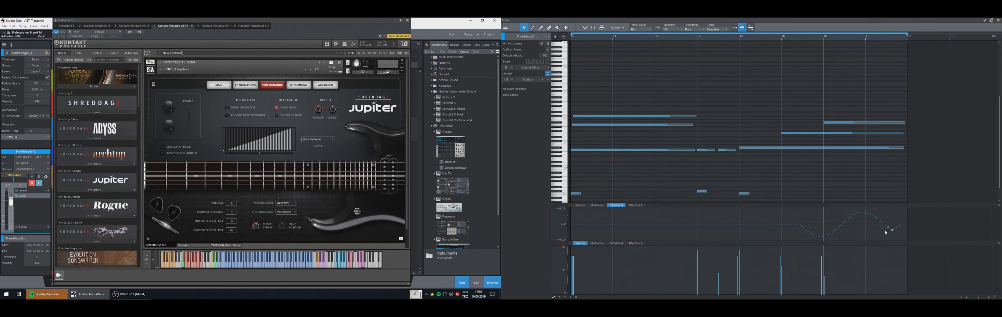
# - Replay the ending, try redrawing the tail of the pitch bend wave near bar 18, and undo it
pyautogui.press('space')
pyautogui.moveTo(932, 219); pyautogui.dragTo(905, 230)
pyautogui.hotkey('ctrl', 'z')
pyautogui.click(542, 28)
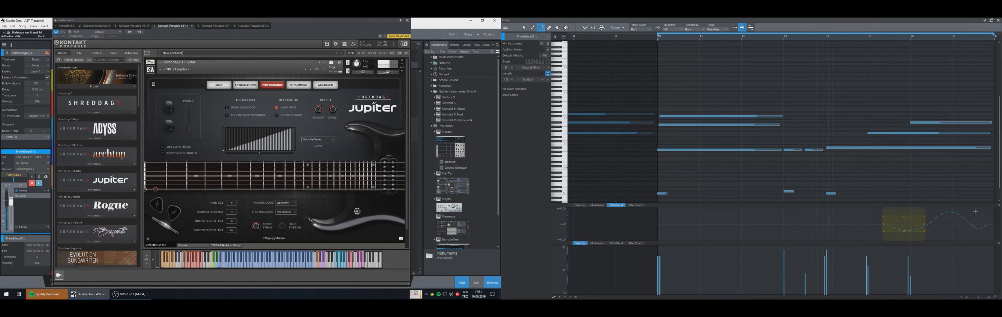
pyautogui.press('space')
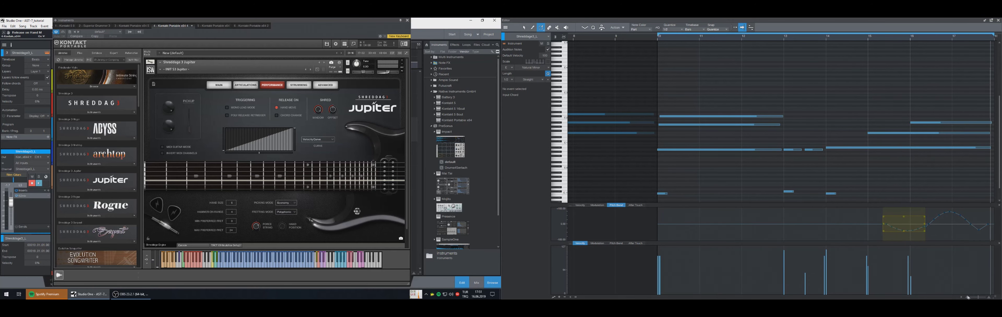
# - Delete the pitch bend points of the wave's dips at both ends, keeping only the upward curve over bars 16 and 17
pyautogui.click(961, 297)
pyautogui.rightClick(901, 232)
pyautogui.click(897, 236)
pyautogui.press('1')
pyautogui.click(889, 237)
pyautogui.click(906, 238)
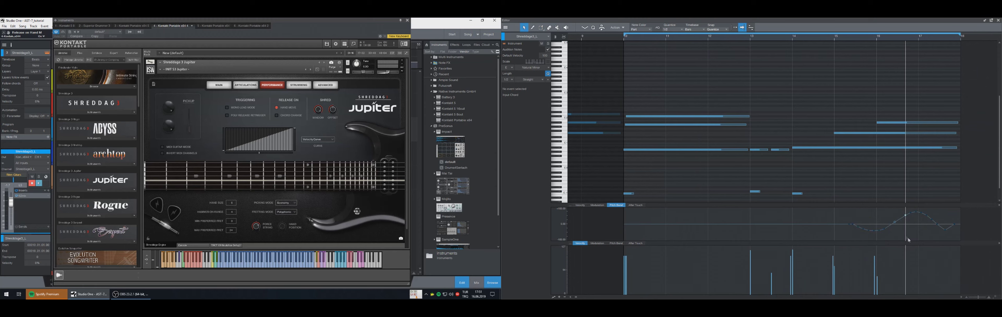
pyautogui.moveTo(920, 235); pyautogui.dragTo(938, 235)
pyautogui.press('Delete')
pyautogui.moveTo(939, 234); pyautogui.dragTo(958, 224)
pyautogui.press('Delete')
pyautogui.press('Delete')
# - Replay the ending of the duplicated part with the trimmed pitch bend curve
pyautogui.press('KP_Subtract')
pyautogui.press('KP_Subtract')
pyautogui.moveTo(930, 220); pyautogui.dragTo(931, 219)
pyautogui.press('space')
pyautogui.press('KP_Subtract')
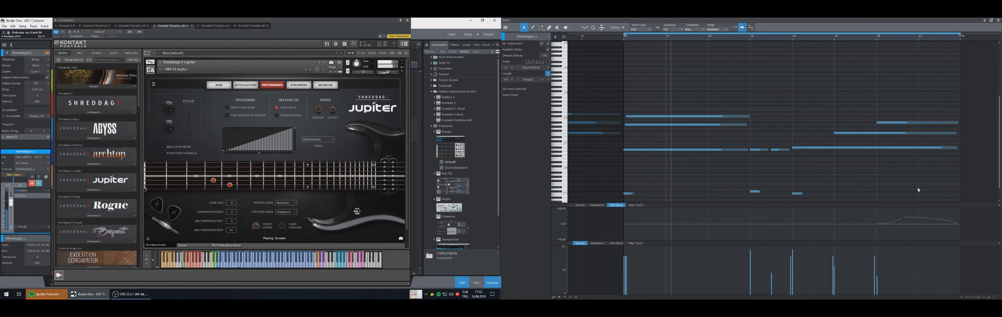
pyautogui.press('KP_Add')
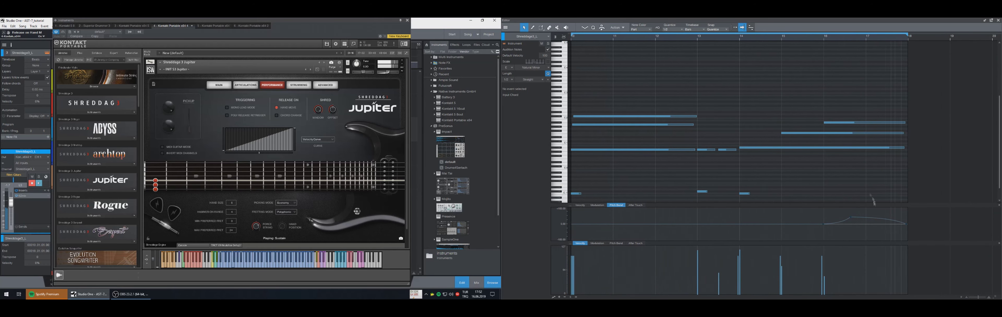
pyautogui.press('space')
# - Delete the whole remaining pitch bend curve over bars 16 and 17
pyautogui.moveTo(877, 219); pyautogui.dragTo(851, 221)
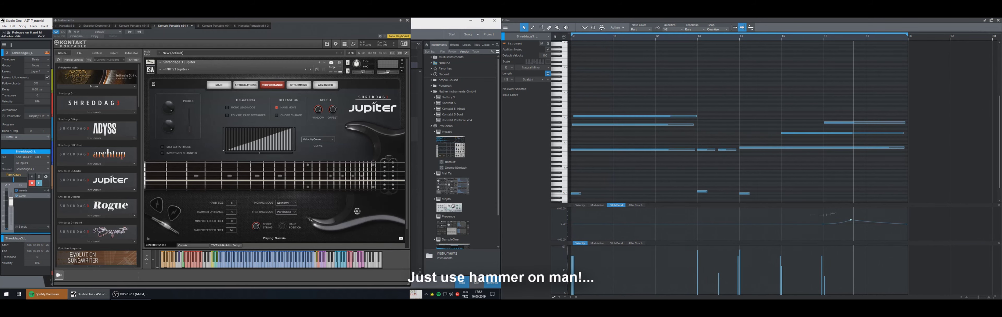
pyautogui.moveTo(811, 235); pyautogui.dragTo(928, 223)
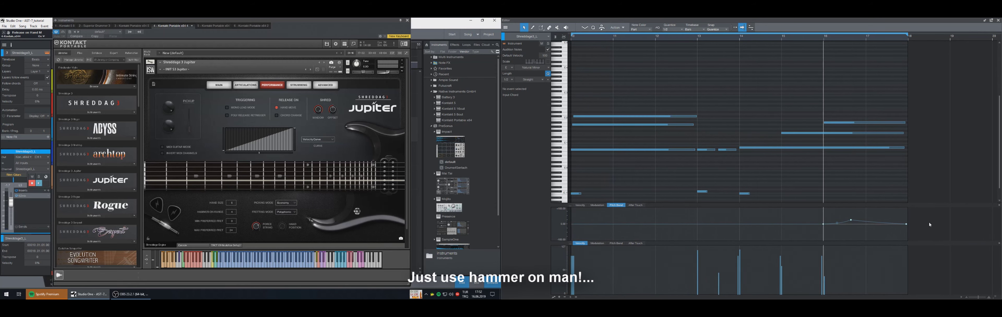
pyautogui.press('Delete')
# - Split the long top note from bar 16 into three notes: a short one, one a semitone higher, and one back at the original pitch
pyautogui.click(842, 123)
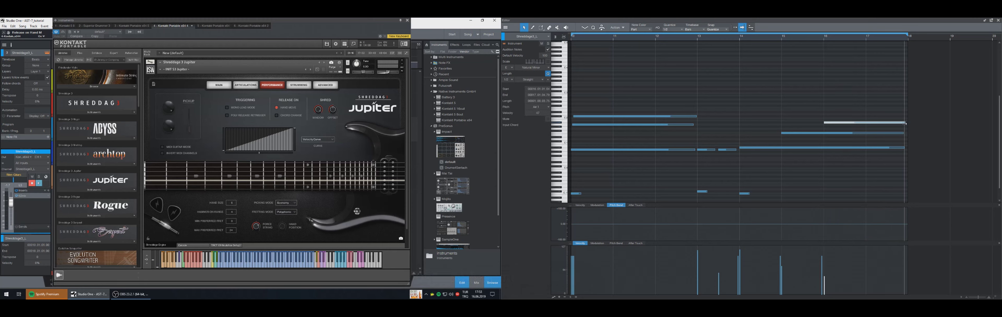
pyautogui.moveTo(906, 124)
pyautogui.mouseDown()
pyautogui.moveTo(844, 117)
pyautogui.moveTo(881, 116)
pyautogui.mouseUp()
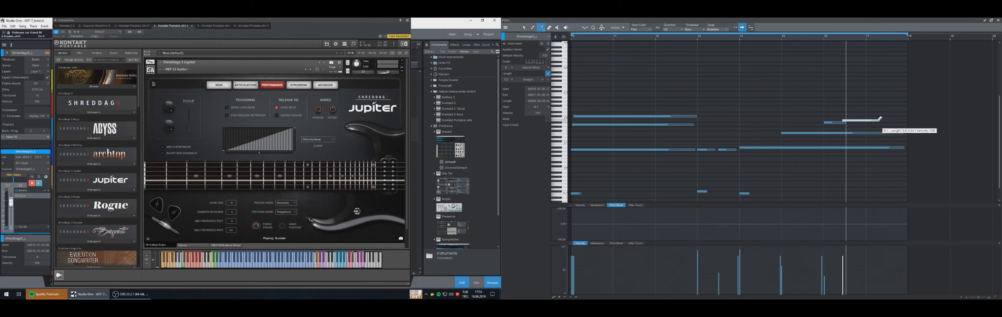
pyautogui.moveTo(879, 118)
pyautogui.mouseDown()
pyautogui.moveTo(853, 117)
pyautogui.moveTo(906, 124)
pyautogui.mouseUp()
# - Replay the duplicated part to hear the new three-note figure at its ending
pyautogui.press('KP_Subtract')
pyautogui.press('KP_Subtract')
pyautogui.press('KP_Subtract')
pyautogui.press('space')
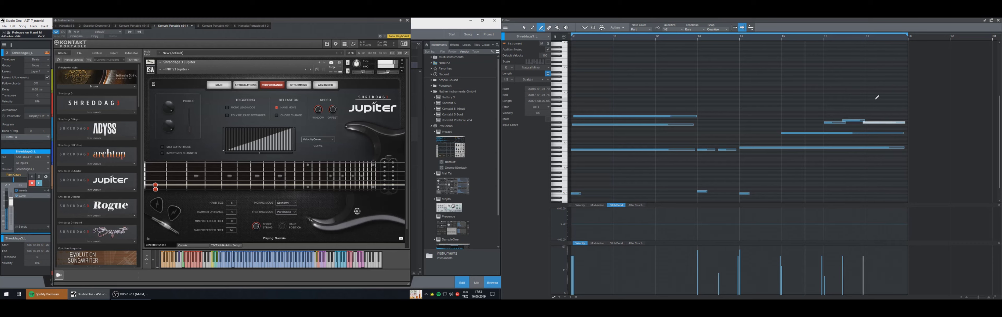
pyautogui.press('KP_Subtract')
pyautogui.press('KP_Subtract')
pyautogui.press('KP_Subtract')
pyautogui.press('KP_Subtract')
pyautogui.press('KP_Subtract')
pyautogui.press('KP_Subtract')
pyautogui.press('KP_Subtract')
pyautogui.press('KP_Subtract')
pyautogui.press('KP_Subtract')
pyautogui.press('KP_Subtract')
pyautogui.press('KP_Subtract')
pyautogui.press('space')
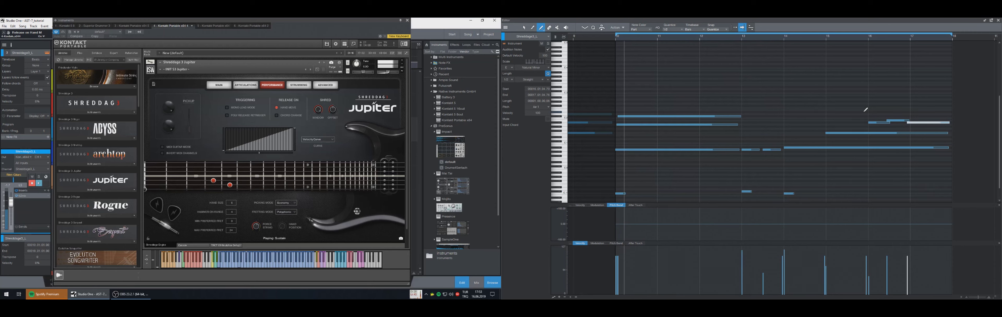
# - Lower the velocities of the middle and last notes of the three-note figure at bar 16
pyautogui.click(934, 114)
pyautogui.click(900, 120)
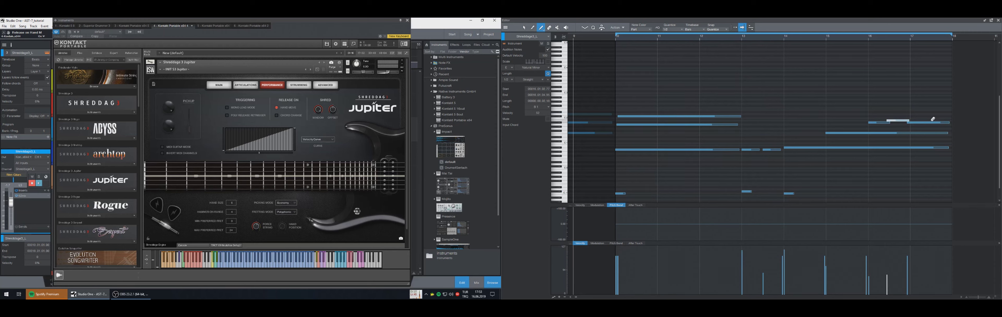
pyautogui.press('1')
pyautogui.click(924, 122)
pyautogui.click(904, 272)
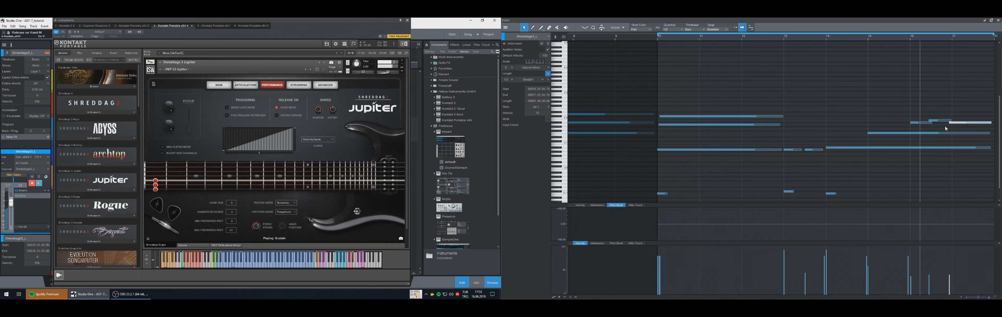
# - Shift the note changes of the three-note figure slightly later, replay it, and lower the first note's velocity
pyautogui.click(962, 296)
pyautogui.click(961, 297)
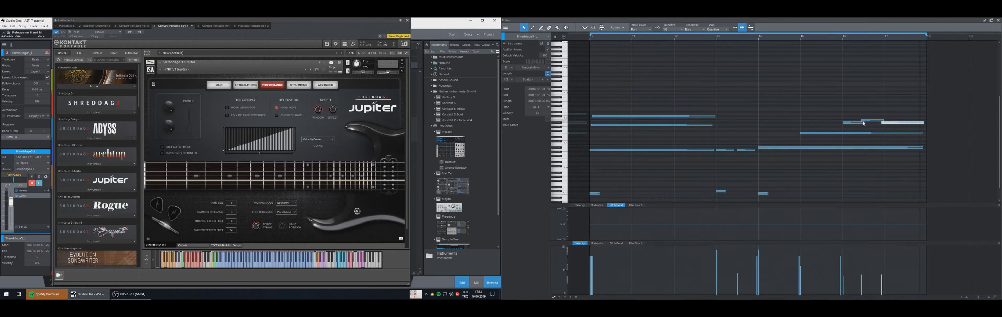
pyautogui.moveTo(860, 121); pyautogui.dragTo(885, 122)
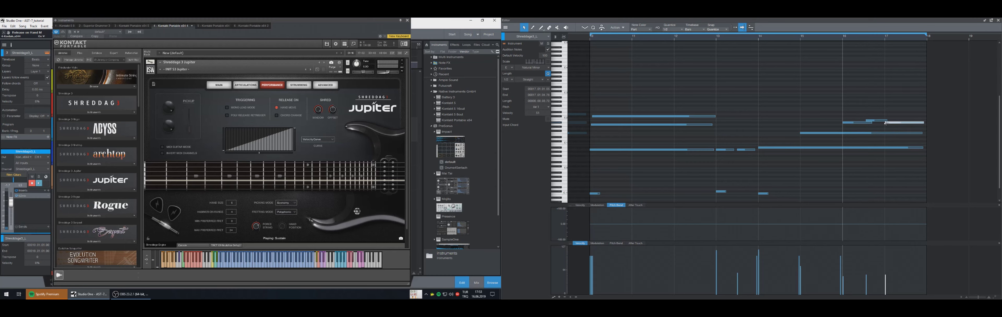
pyautogui.press('space')
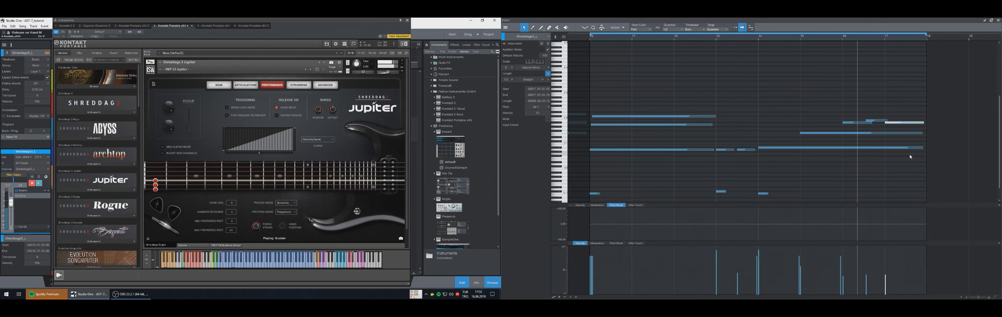
pyautogui.click(842, 268)
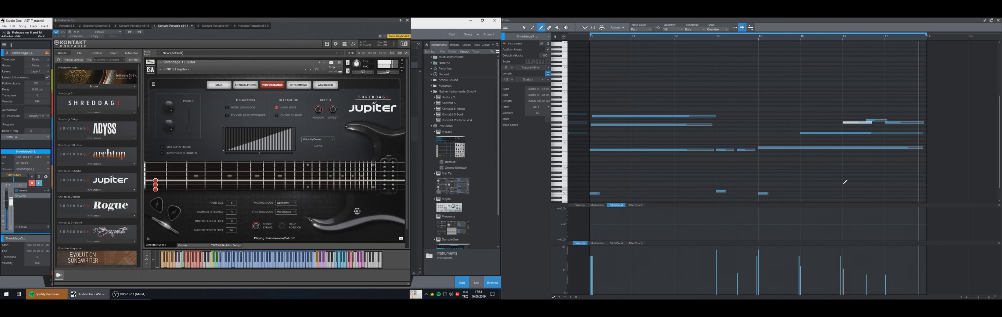
# - Close the instrument window, try a song tempo of 200, and set the tempo to 180 before replaying
pyautogui.click(407, 20)
pyautogui.click(373, 280)
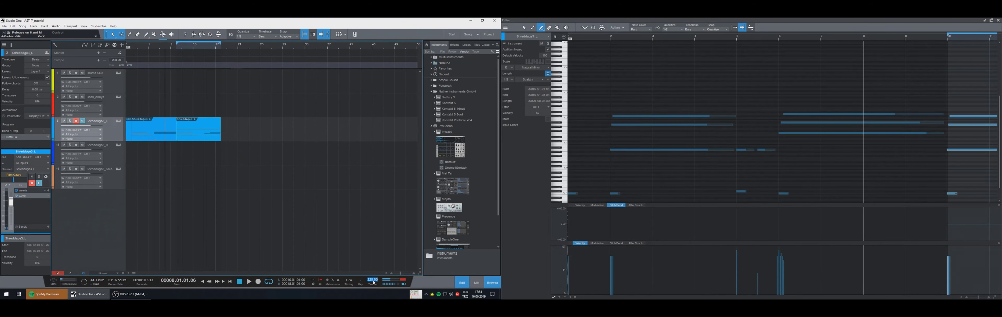
pyautogui.write('200')
pyautogui.press('Return')
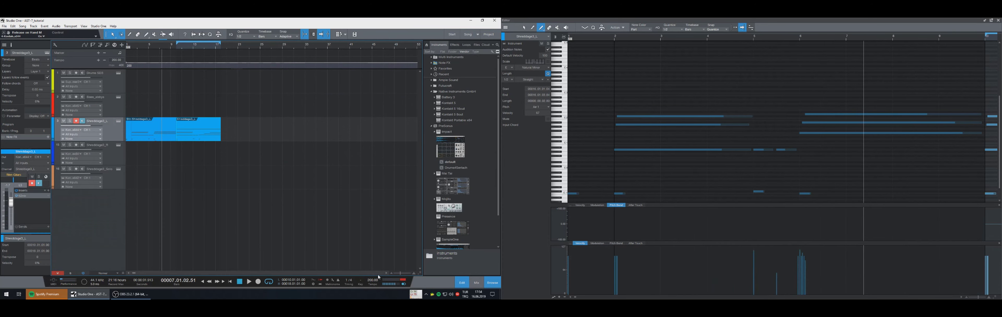
pyautogui.press('space')
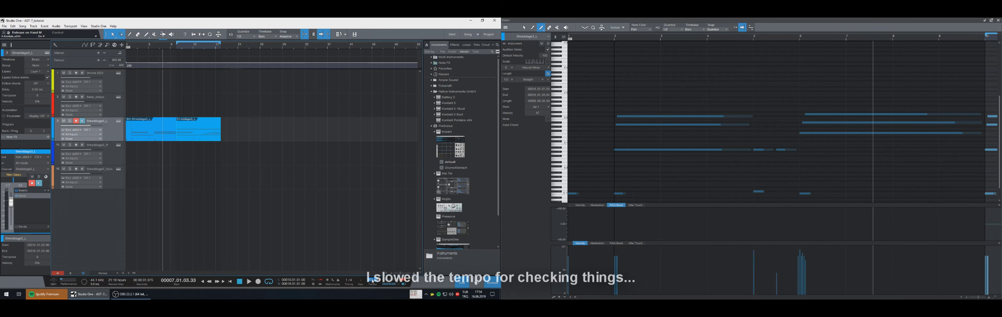
pyautogui.click(372, 280)
pyautogui.write('180')
pyautogui.press('Return')
pyautogui.press('space')
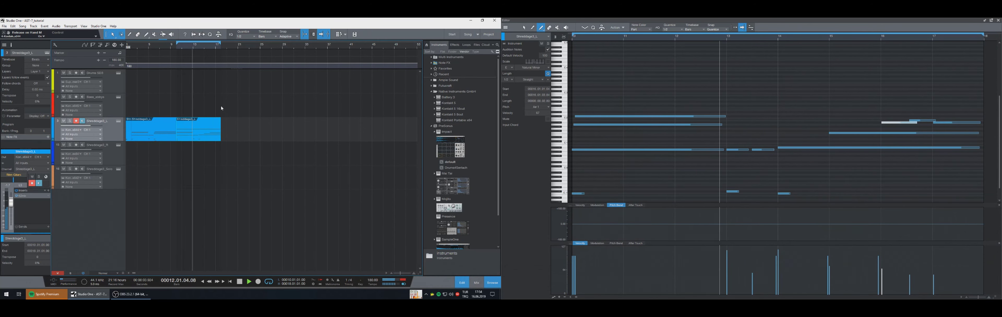
# - Duplicate both guitar parts directly after the existing ones and play the song from the beginning
pyautogui.moveTo(228, 136); pyautogui.dragTo(157, 140)
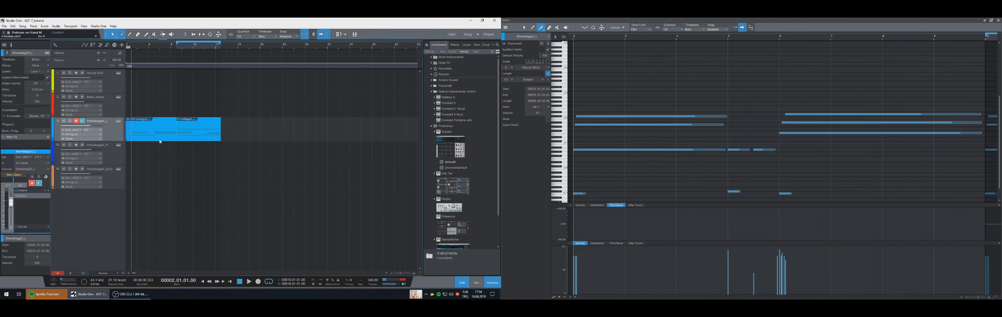
pyautogui.press('d')
pyautogui.press('Home')
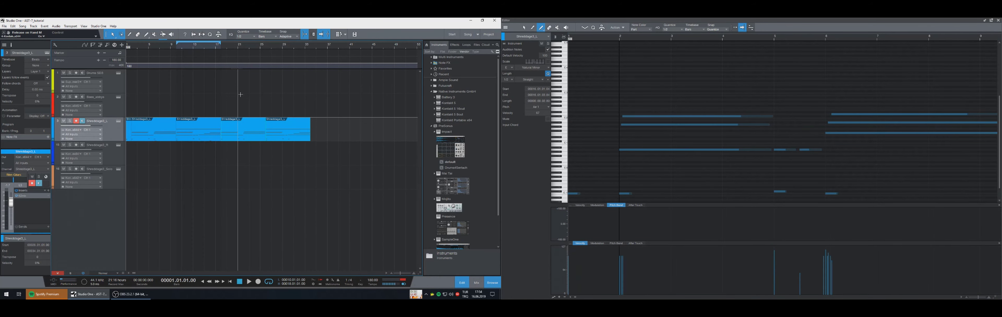
pyautogui.press('space')
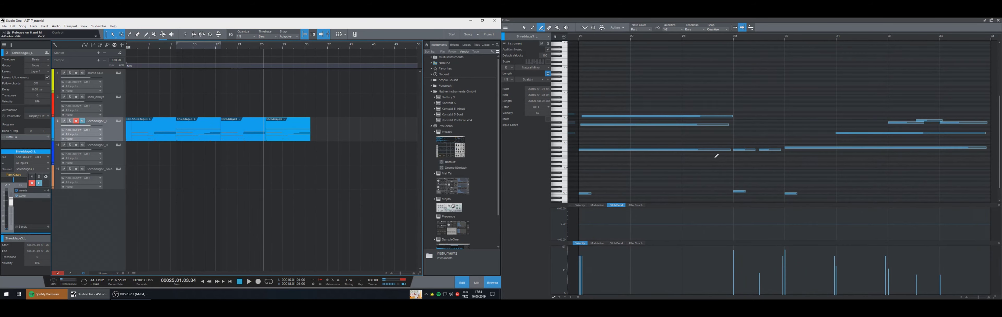
# - Replay the transition into the last duplicated part around bar 26 with the Arrow tool active
pyautogui.press('space')
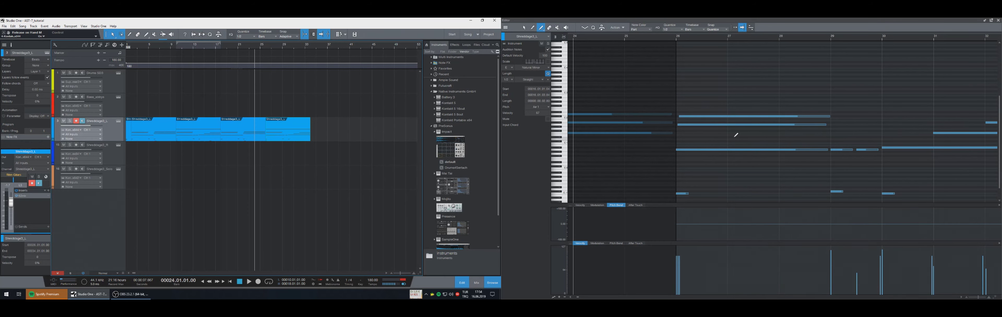
pyautogui.click(677, 42)
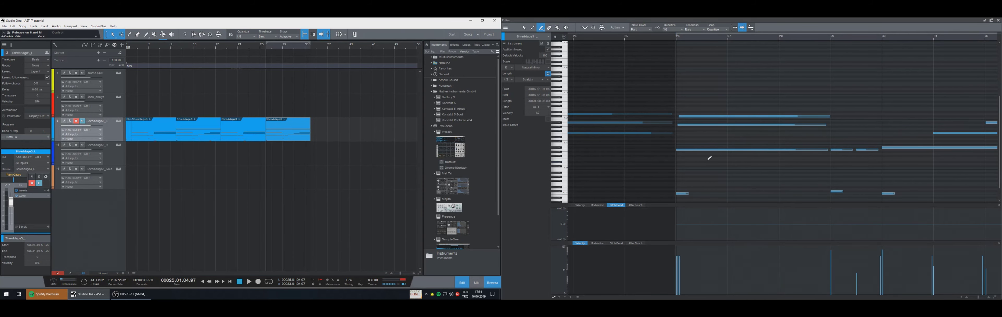
pyautogui.click(669, 38)
pyautogui.press('space')
pyautogui.press('1')
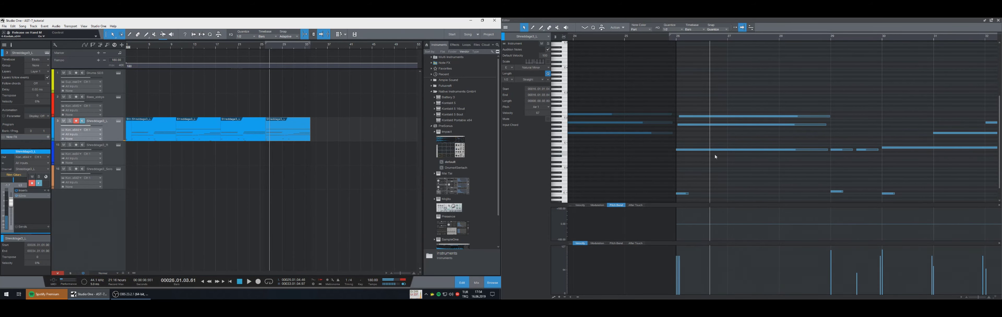
pyautogui.press('space')
pyautogui.press('space')
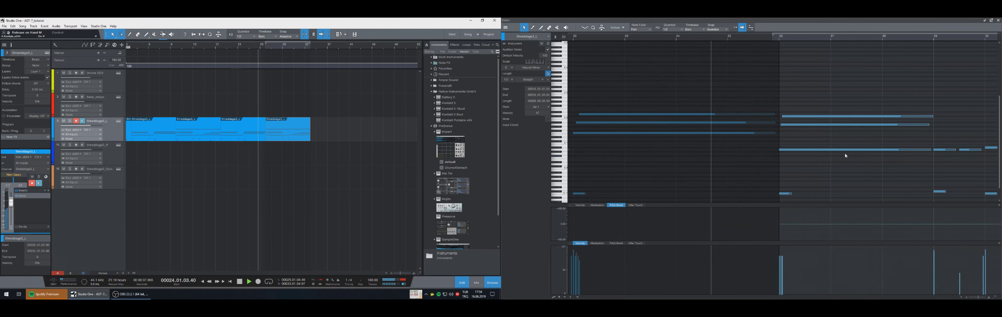
# - Raise the top note of the bar 26 chord by four semitones
pyautogui.click(797, 117)
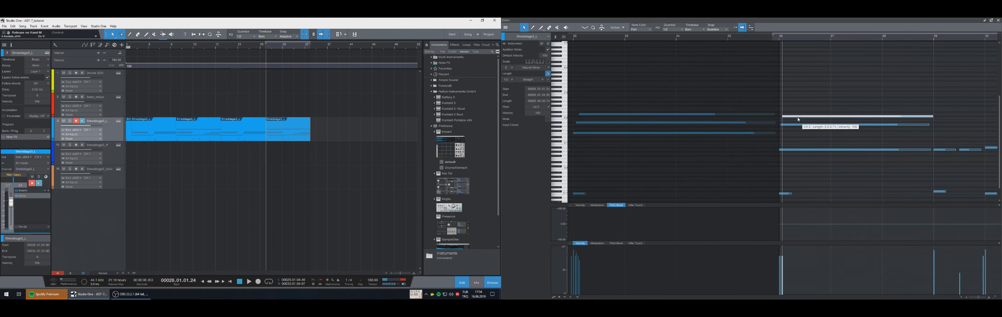
pyautogui.press('Up')
pyautogui.press('Up')
pyautogui.press('Up')
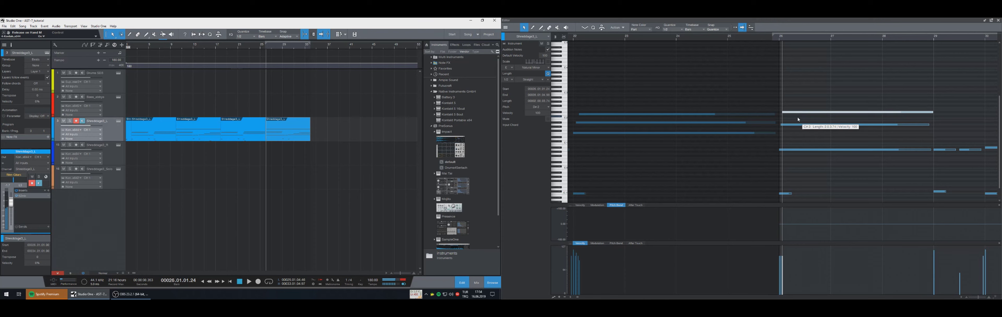
pyautogui.press('Up')
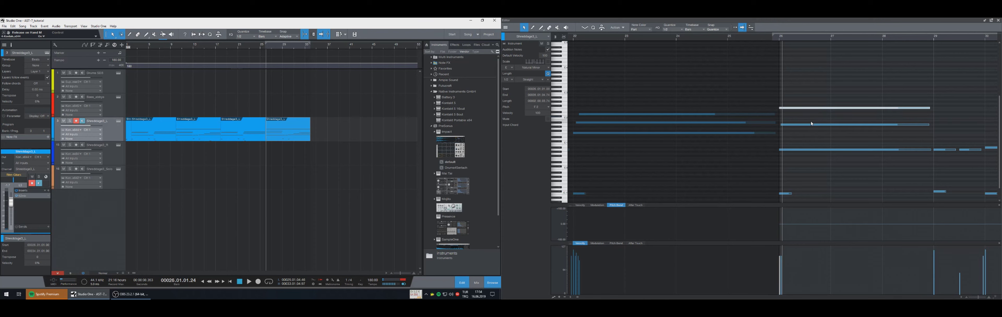
# - Move the middle note of the bar 26 chord up about three semitones and start it slightly later
pyautogui.click(808, 125)
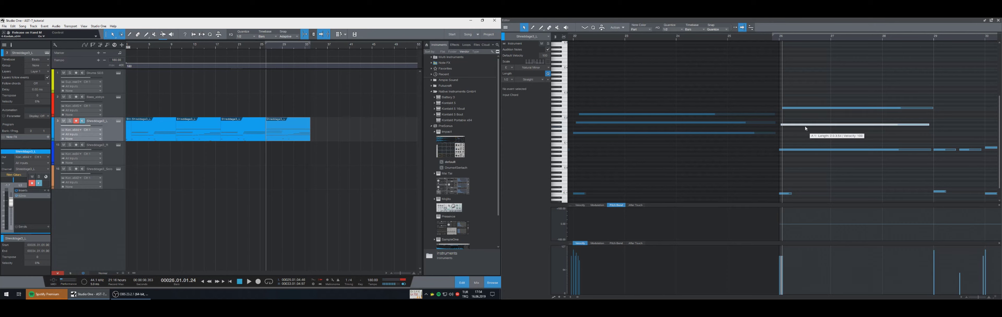
pyautogui.click(790, 108)
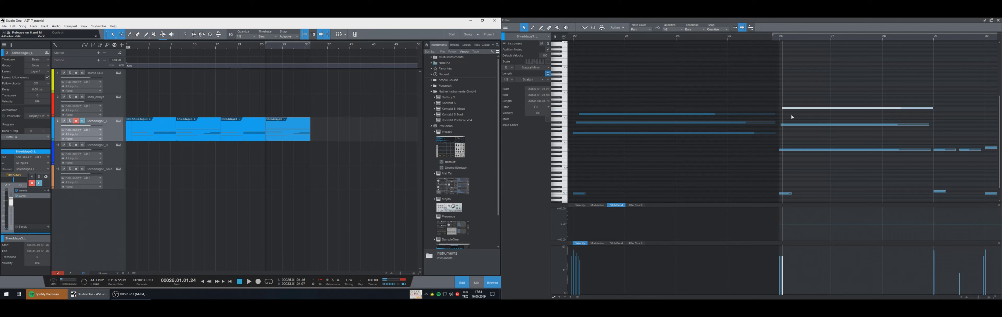
pyautogui.click(792, 125)
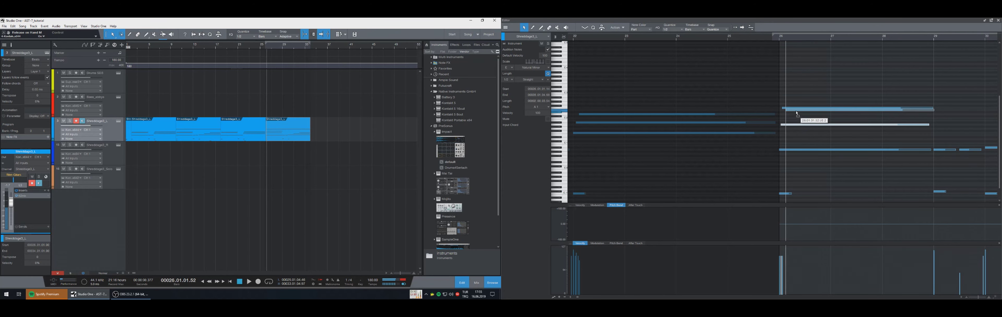
pyautogui.moveTo(795, 109); pyautogui.dragTo(795, 119)
pyautogui.click(795, 108)
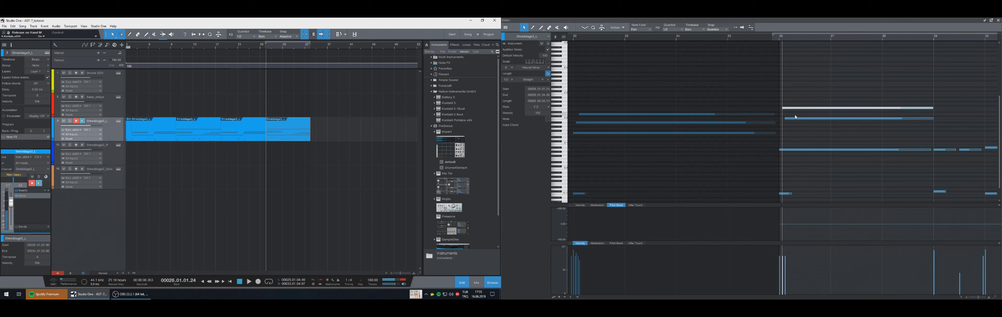
# - Move the middle note of the bar 26 chord later, to about halfway through beat 1, and replay the transition
pyautogui.click(795, 121)
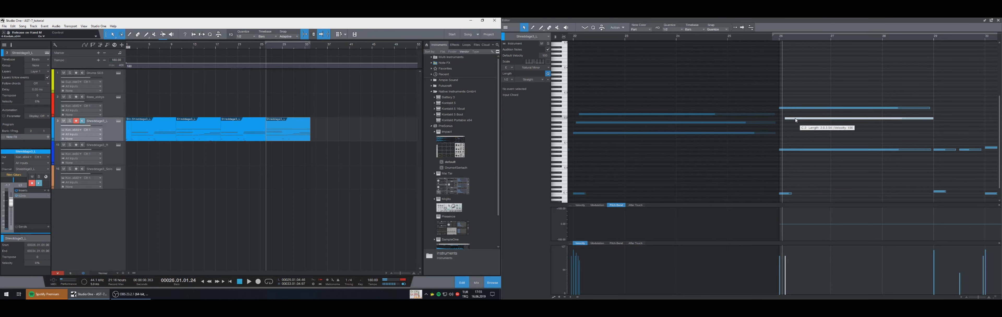
pyautogui.moveTo(795, 120); pyautogui.dragTo(818, 120)
pyautogui.press('space')
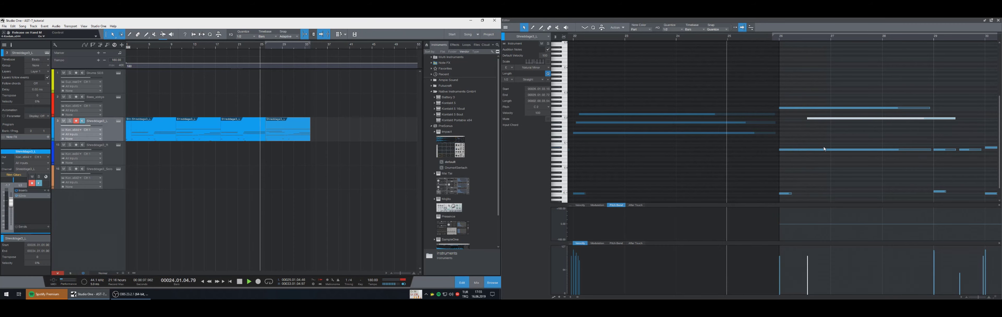
pyautogui.press('space')
pyautogui.click(814, 135)
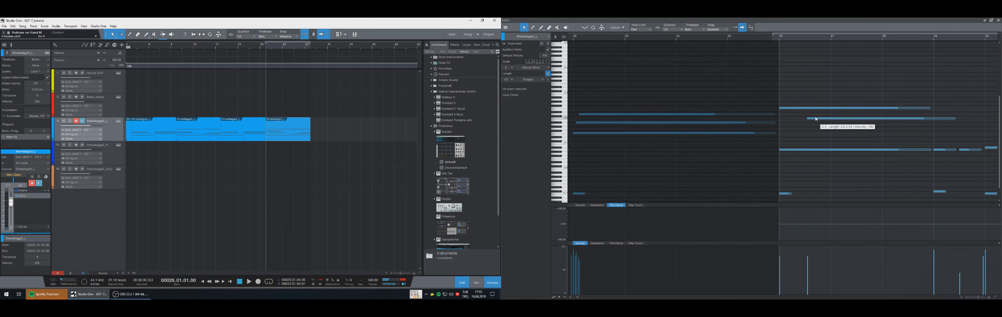
# - Raise the lowest note of the bar 26 chord and delay its start to beat 2, replaying the staggered chord
pyautogui.click(810, 107)
pyautogui.click(818, 118)
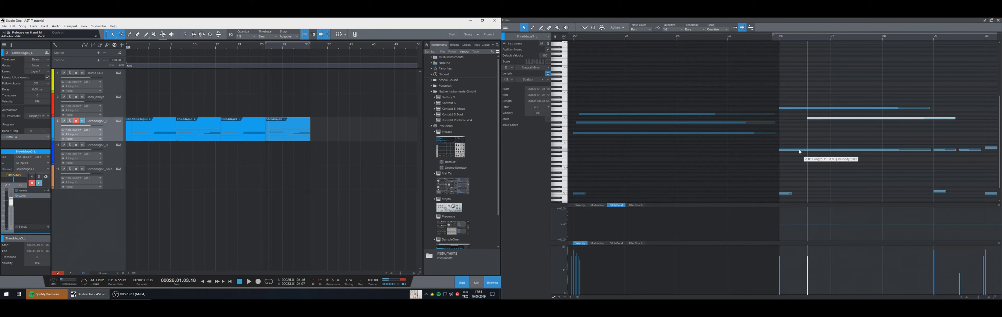
pyautogui.moveTo(778, 149); pyautogui.dragTo(854, 133)
pyautogui.press('KP_Subtract')
pyautogui.press('KP_Subtract')
pyautogui.press('KP_Subtract')
pyautogui.press('KP_Subtract')
pyautogui.press('KP_Subtract')
pyautogui.press('KP_Subtract')
pyautogui.press('KP_Subtract')
pyautogui.press('KP_Subtract')
pyautogui.press('KP_Subtract')
pyautogui.press('KP_Subtract')
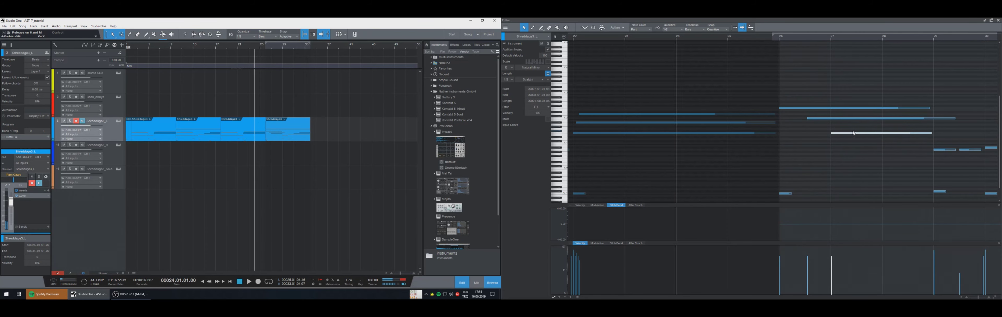
pyautogui.press('space')
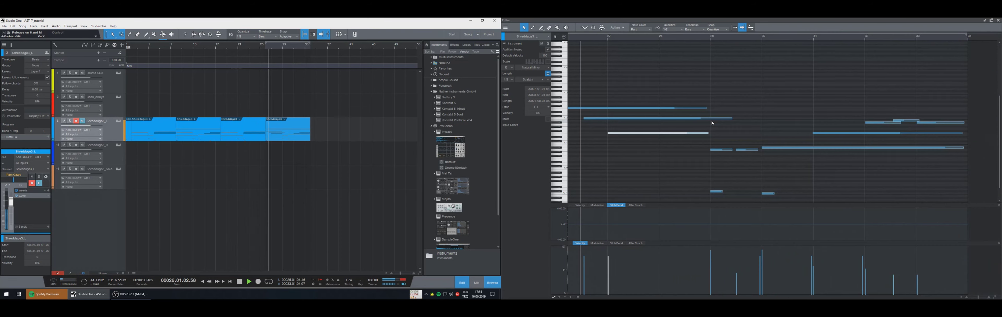
pyautogui.press('space')
pyautogui.press('space')
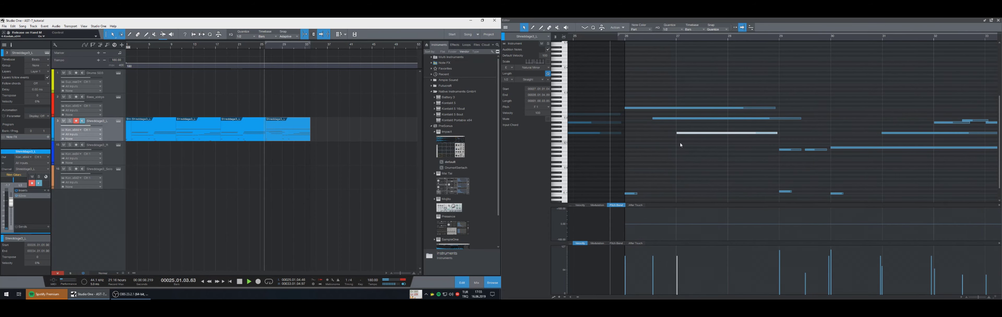
pyautogui.press('space')
# - Select the top note of the bar 26 chord and open the track's Shreddage 3 Jupiter instrument window
pyautogui.click(632, 113)
pyautogui.click(641, 109)
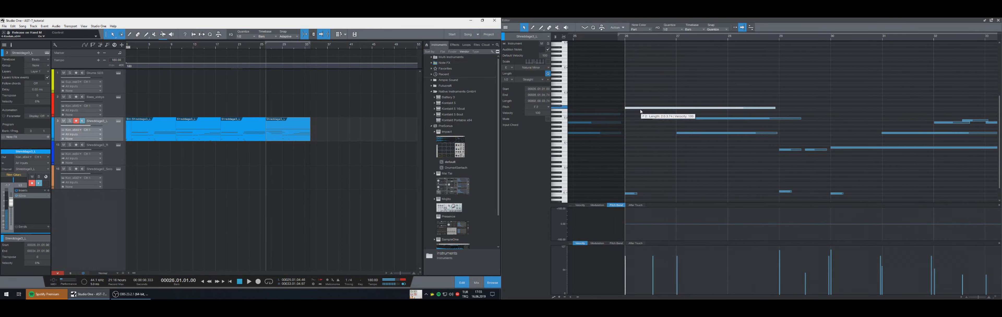
pyautogui.scroll(-1, 630, 167)
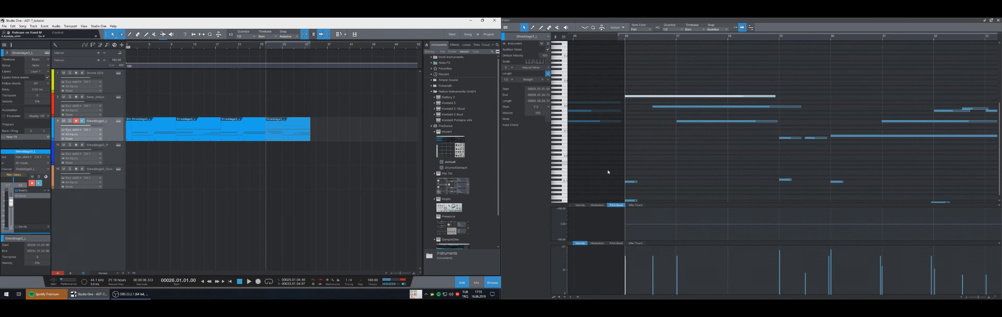
pyautogui.click(115, 122)
pyautogui.click(119, 122)
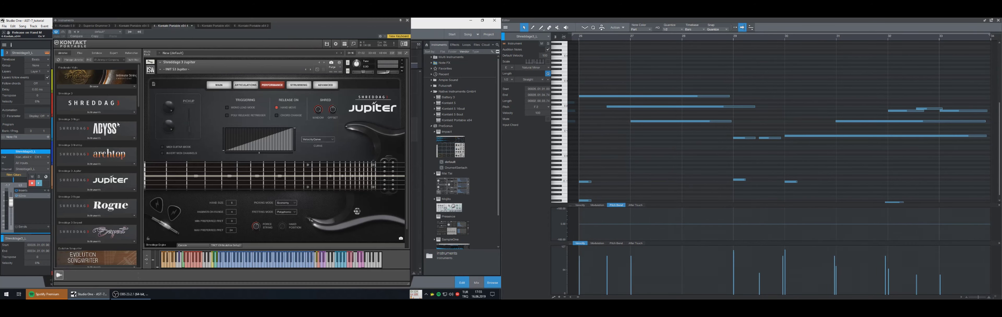
# - Replay the passage into the bar 26 chord while watching the notes on the Jupiter fretboard
pyautogui.press('space')
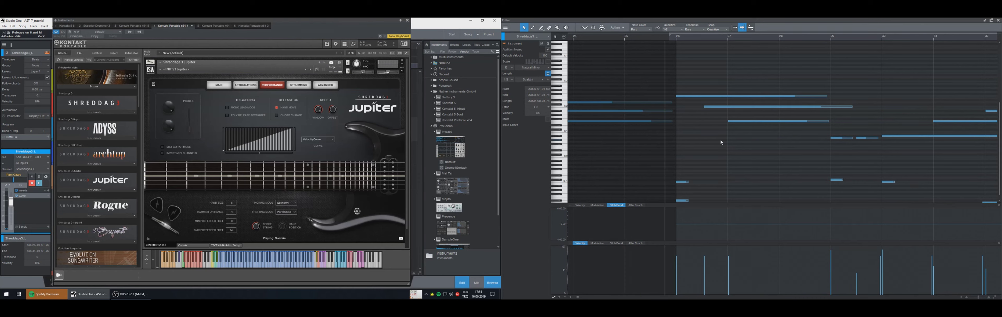
pyautogui.press('space')
pyautogui.press('KP_Subtract')
pyautogui.press('KP_Subtract')
pyautogui.press('KP_Subtract')
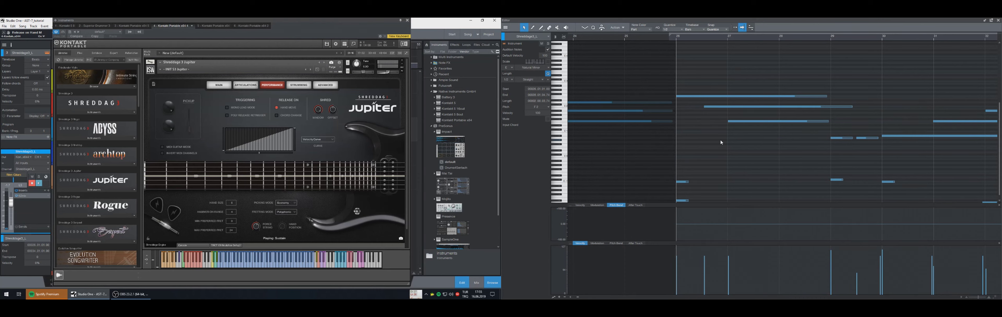
pyautogui.press('space')
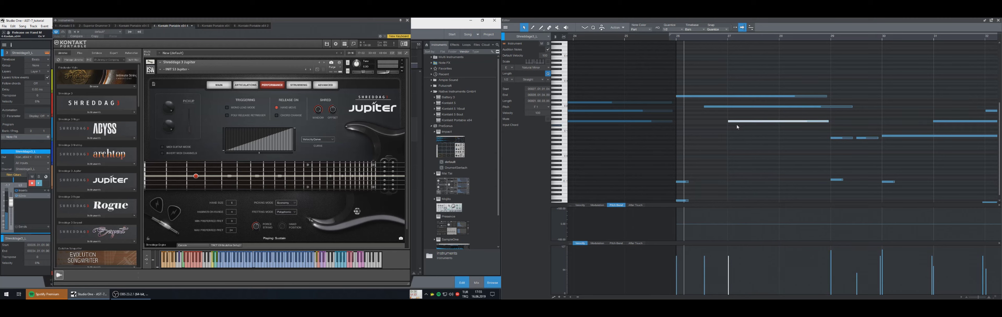
pyautogui.click(771, 137)
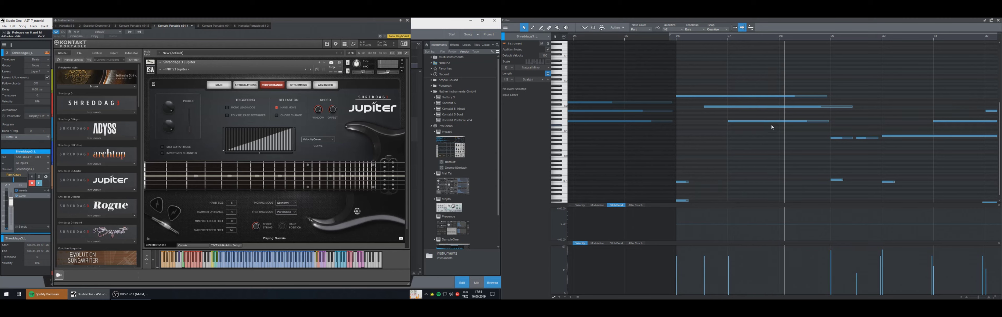
# - Change the quantize value and quantize the lowest and middle notes of the bar 26 chord
pyautogui.click(830, 122)
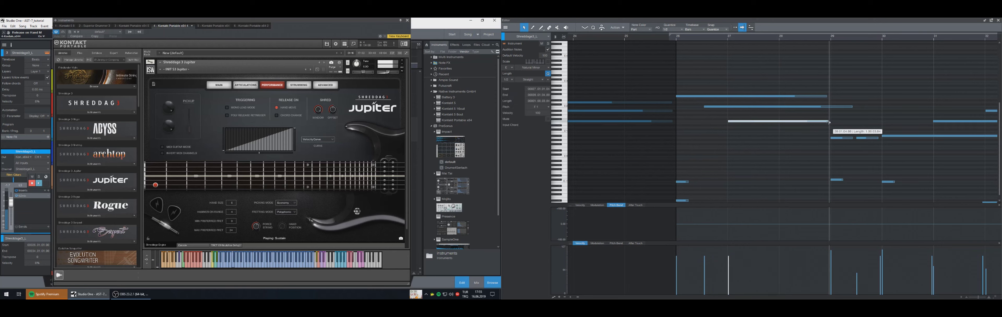
pyautogui.click(676, 30)
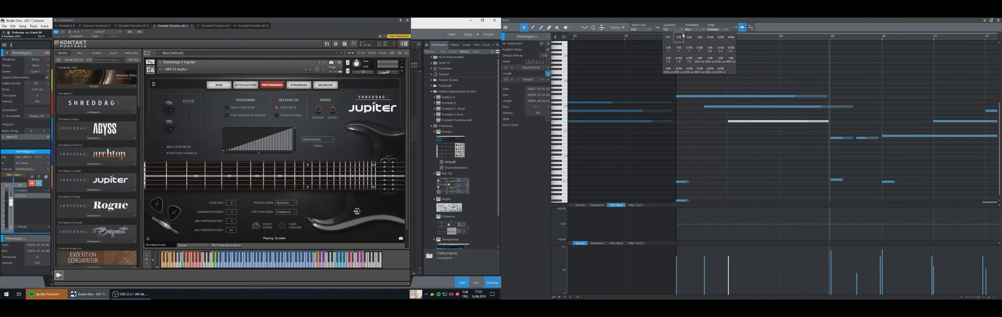
pyautogui.click(700, 39)
pyautogui.press('q')
pyautogui.click(779, 131)
pyautogui.click(727, 107)
pyautogui.press('q')
pyautogui.click(741, 122)
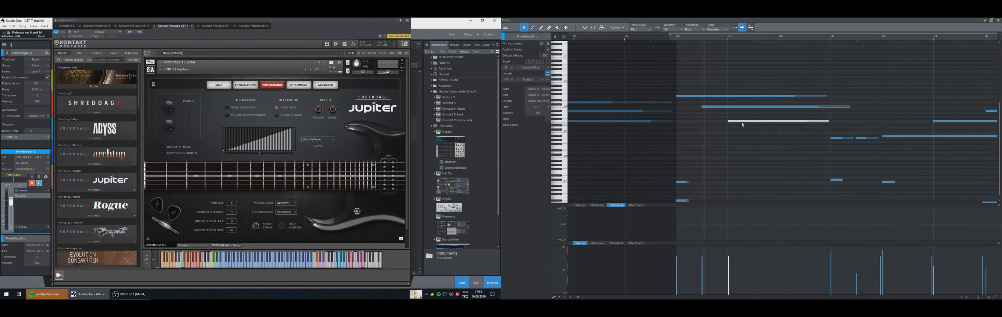
# - Shorten the top note of the bar 26 chord to beat 3 and the middle note to halfway through beat 2, and replay
pyautogui.moveTo(750, 143); pyautogui.dragTo(780, 97)
pyautogui.click(836, 103)
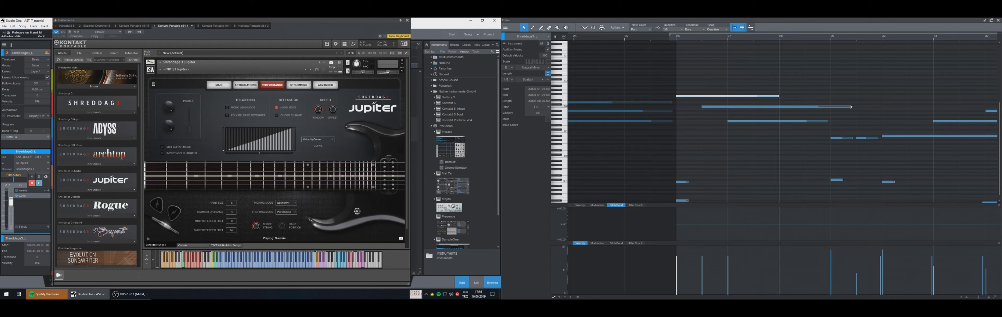
pyautogui.moveTo(851, 106); pyautogui.dragTo(769, 110)
pyautogui.press('KP_Subtract')
pyautogui.press('KP_Subtract')
pyautogui.press('KP_Subtract')
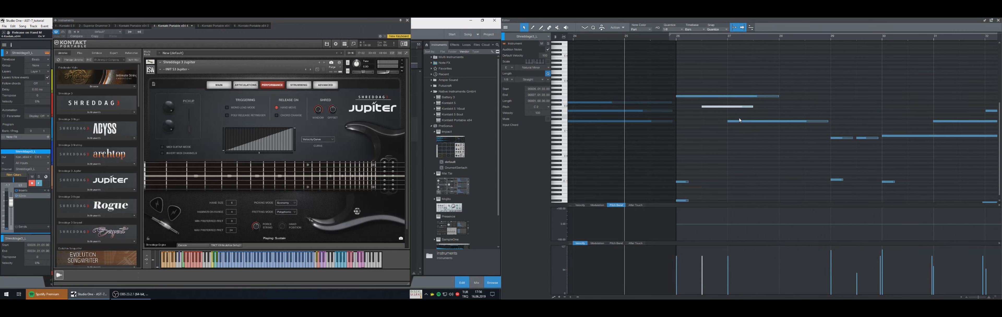
pyautogui.press('space')
pyautogui.press('space')
# - Lower the middle note of the bar 26 chord by one semitone and replay it
pyautogui.click(720, 115)
pyautogui.click(717, 108)
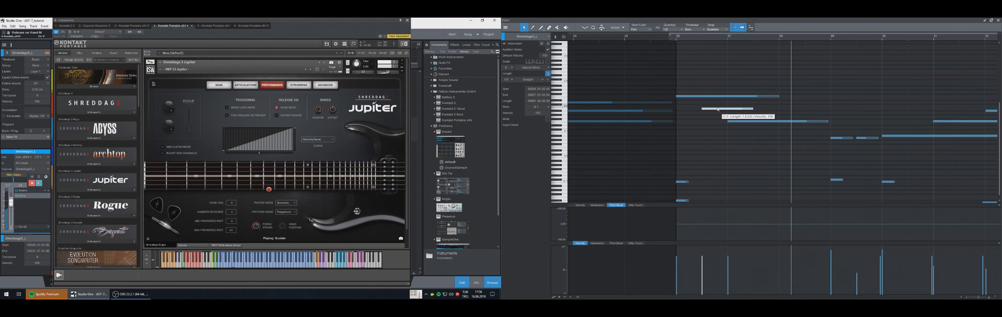
pyautogui.scroll(-1, 696, 132)
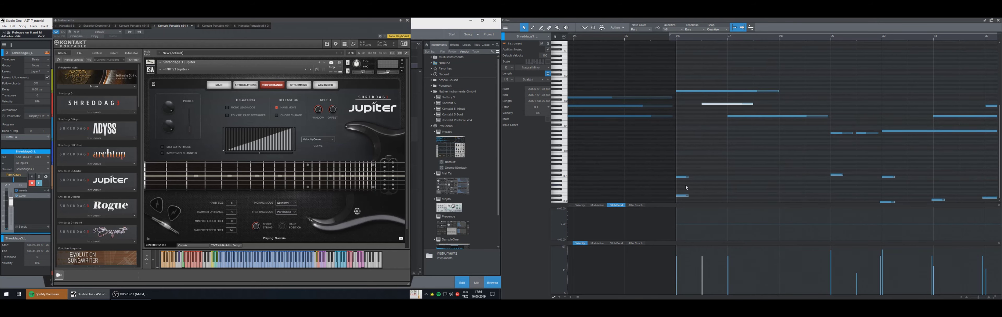
pyautogui.press('space')
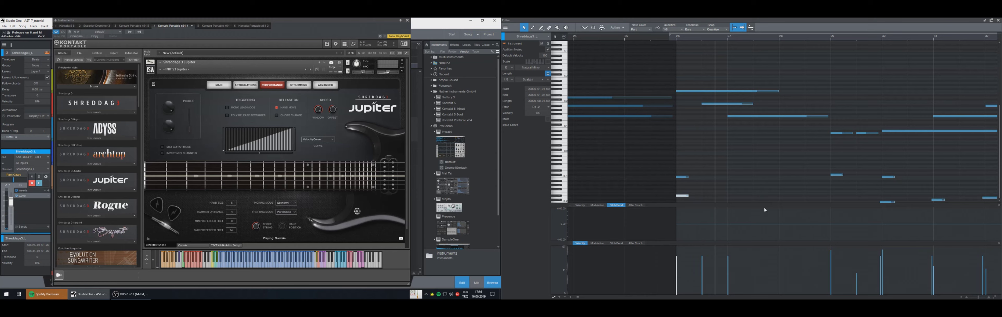
# - Draw four more Force String keyswitches in bar 26, each placed just ahead of a note of the arpeggiated chord
pyautogui.moveTo(697, 197); pyautogui.dragTo(699, 197)
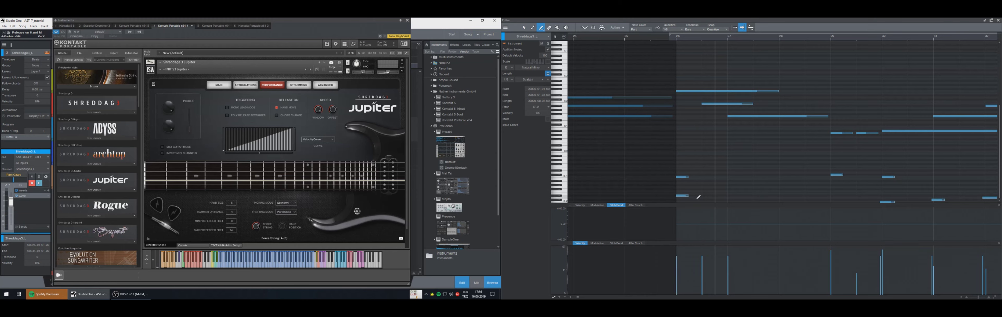
pyautogui.click(698, 197)
pyautogui.moveTo(717, 196); pyautogui.dragTo(743, 199)
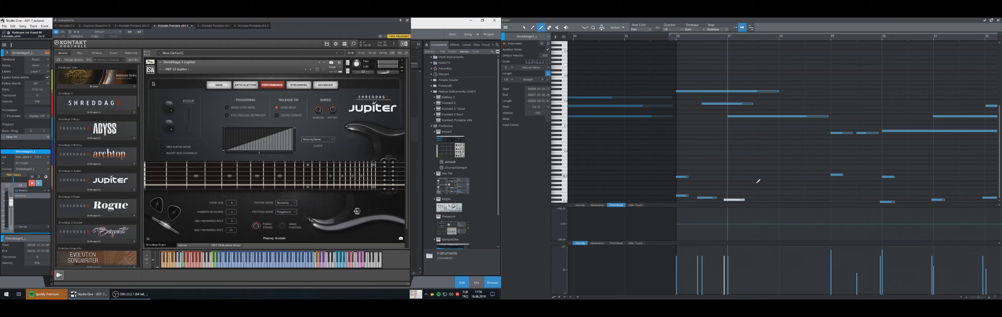
pyautogui.click(751, 198)
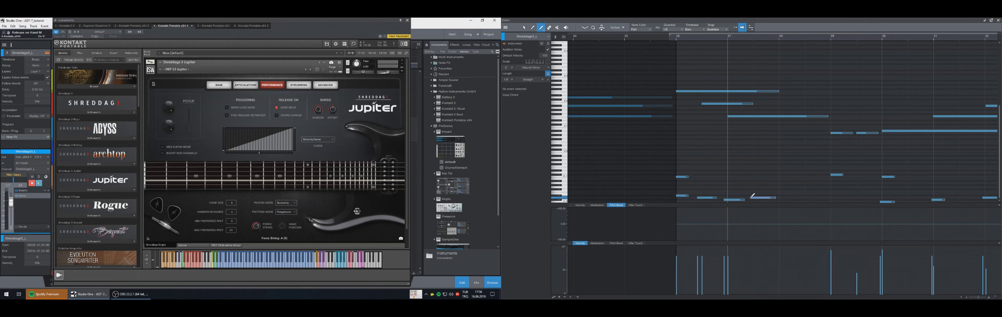
pyautogui.moveTo(760, 196); pyautogui.dragTo(769, 195)
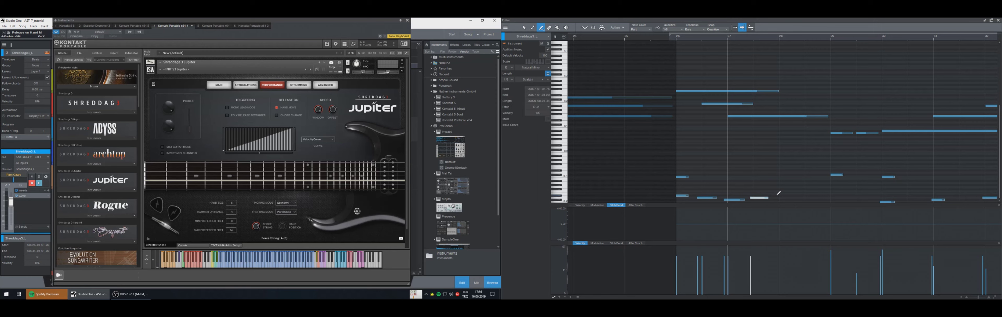
pyautogui.click(776, 195)
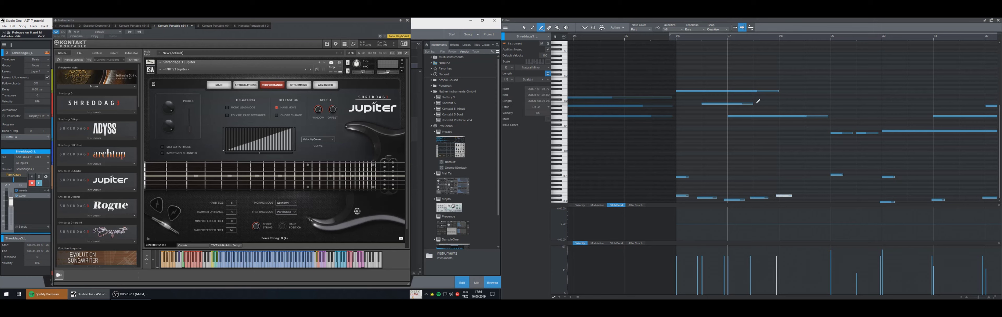
# - Draw repeats of the middle and top notes directly after the shortened ones, both ending at beat 4 of bar 26
pyautogui.moveTo(758, 102); pyautogui.dragTo(829, 103)
pyautogui.moveTo(786, 90); pyautogui.dragTo(835, 89)
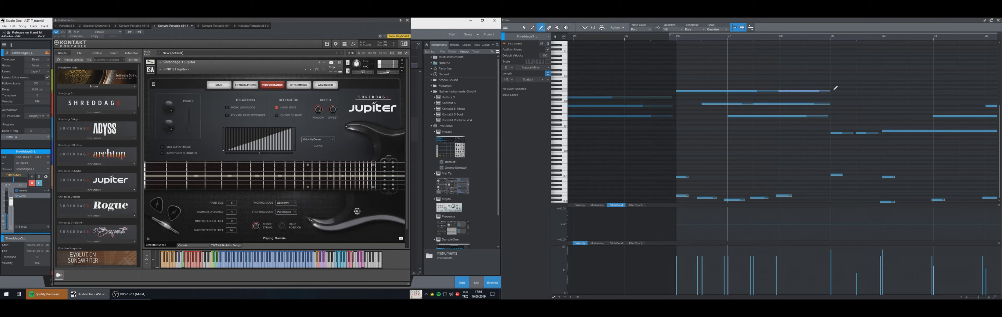
pyautogui.click(834, 90)
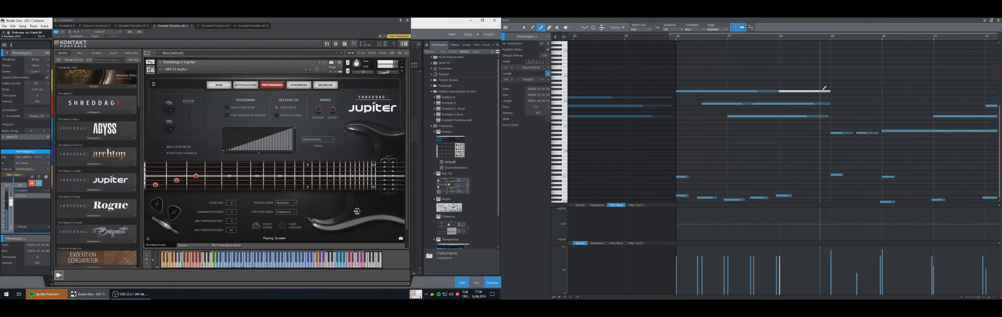
# - Select all the arpeggiated chord notes in bar 26, vary their velocities and replay the phrase
pyautogui.press('1')
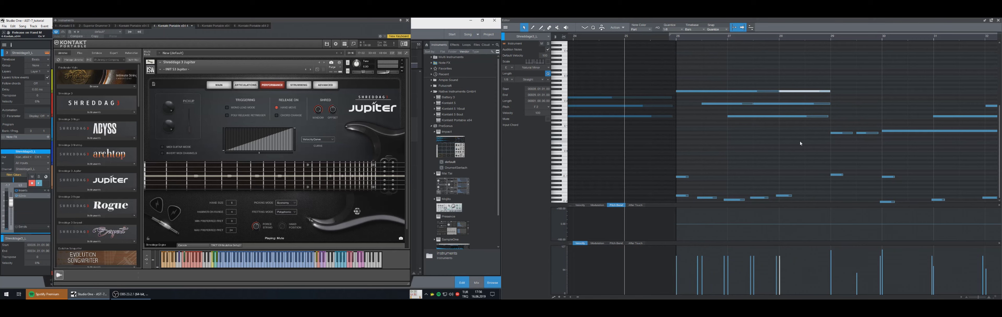
pyautogui.moveTo(804, 72); pyautogui.dragTo(714, 126)
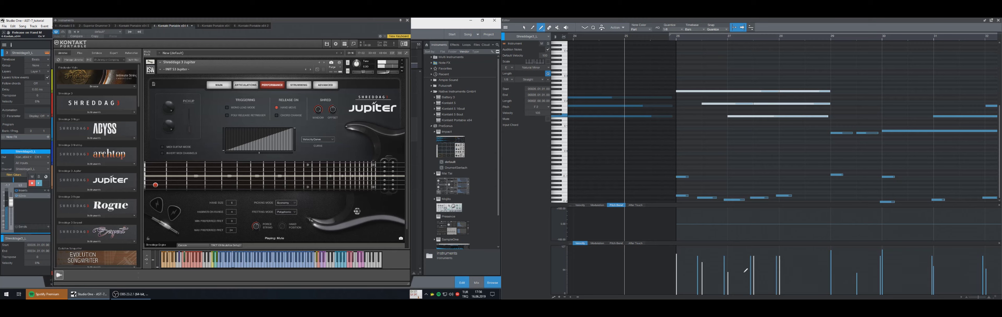
pyautogui.press('KP_Subtract')
pyautogui.press('KP_Subtract')
pyautogui.press('KP_Subtract')
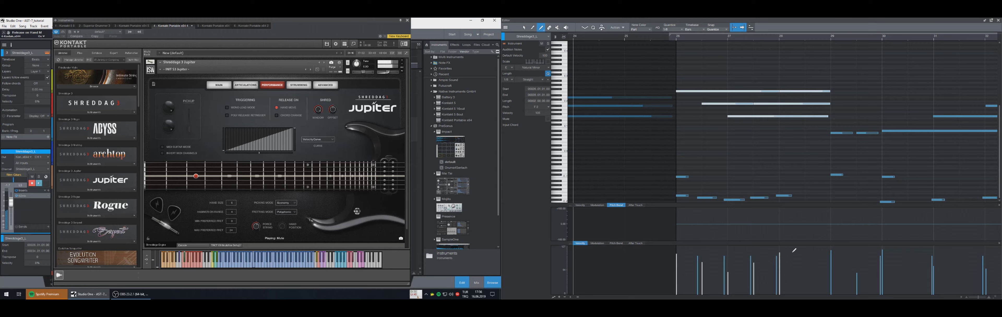
pyautogui.press('space')
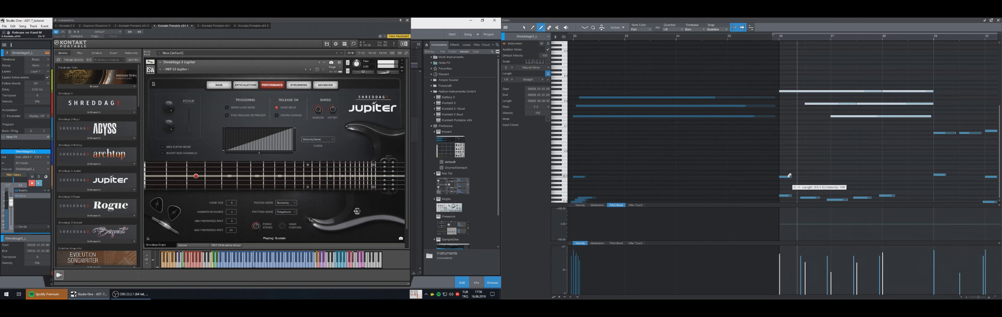
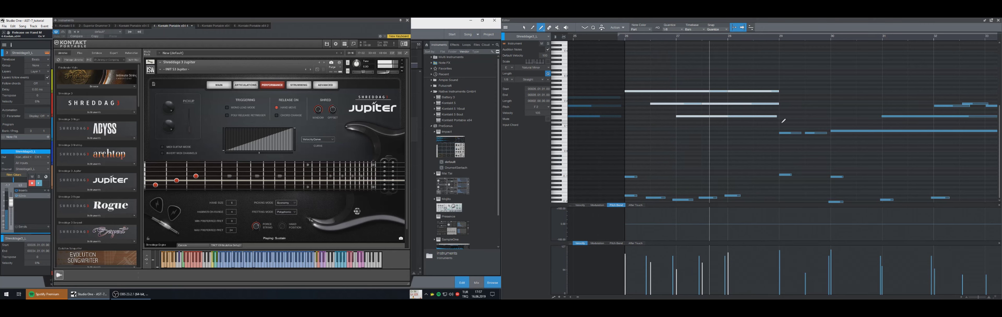
# - Add another repeat of the middle chord note in the last half beat before beat 4 of bar 26 and replay the phrase
pyautogui.click(751, 96)
pyautogui.click(753, 90)
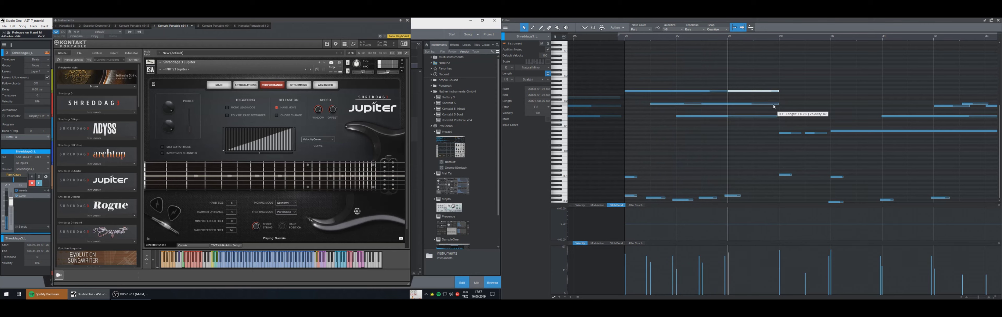
pyautogui.moveTo(779, 105)
pyautogui.mouseDown()
pyautogui.moveTo(754, 105)
pyautogui.moveTo(780, 106)
pyautogui.mouseUp()
pyautogui.press('ctrl')
pyautogui.press('space')
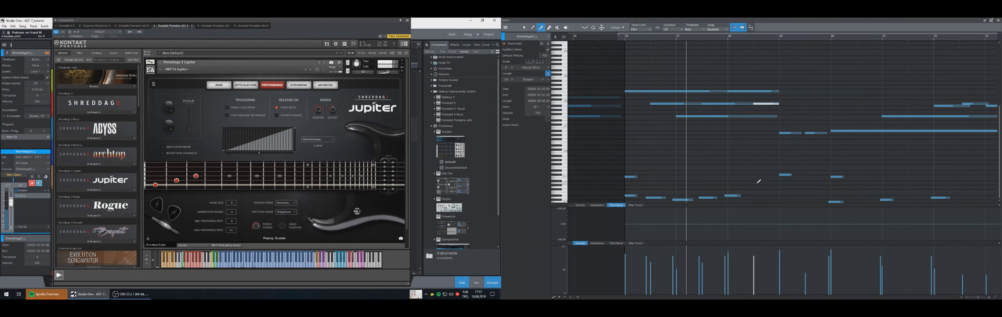
# - Draw a Force String keyswitch for the last repeat of the middle note in bar 26 and replay the phrase
pyautogui.press('1')
pyautogui.click(762, 149)
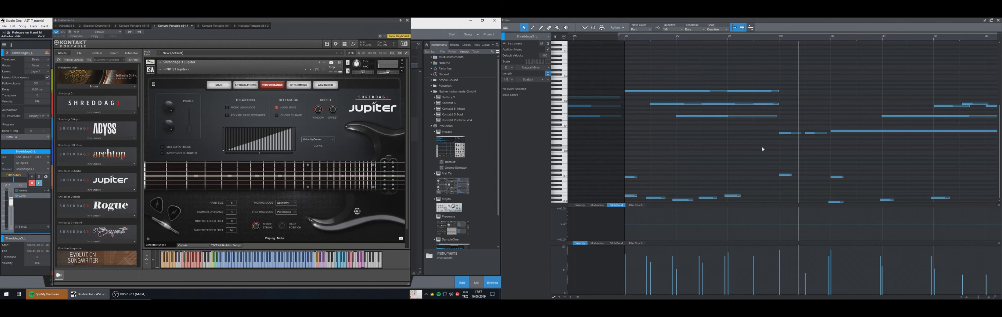
pyautogui.click(763, 104)
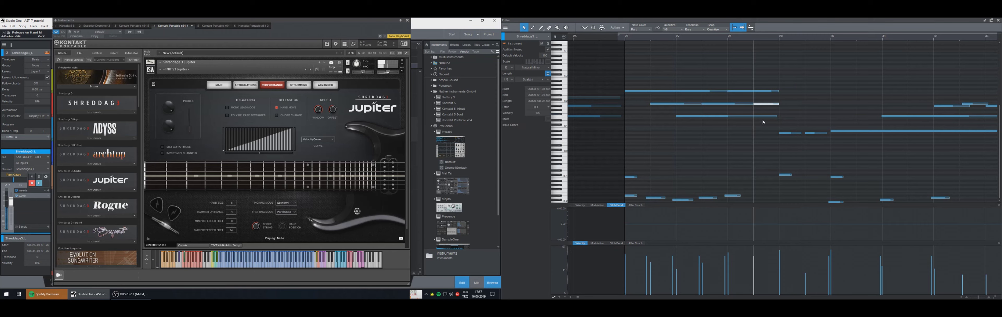
pyautogui.click(752, 198)
pyautogui.press('1')
pyautogui.moveTo(741, 198); pyautogui.dragTo(764, 200)
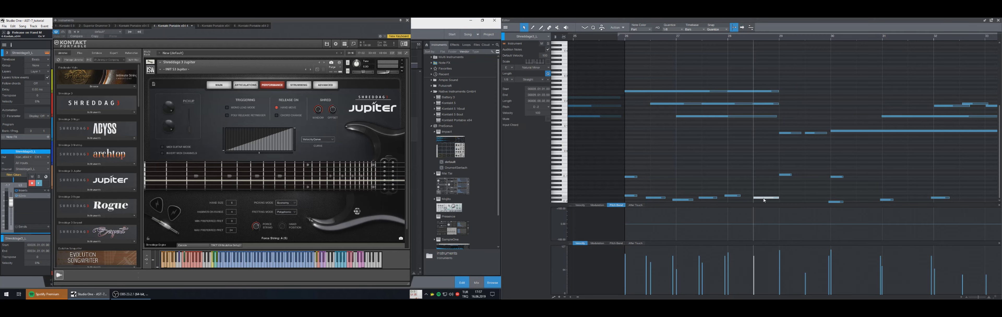
pyautogui.press('space')
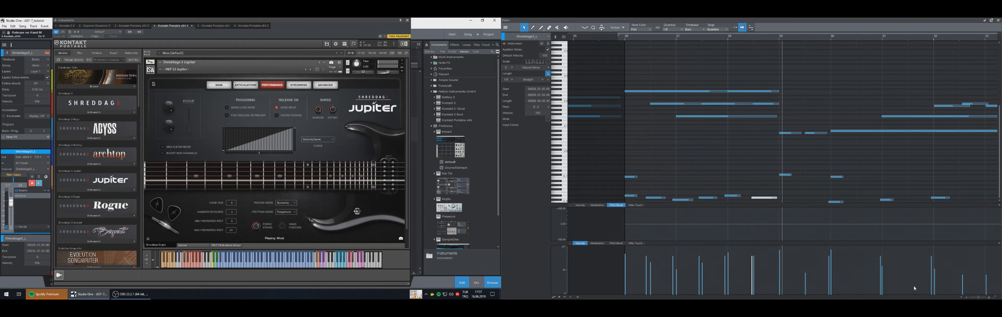
# - Delete all the old notes and keyswitches that follow the arpeggiated chord
pyautogui.hscroll(3, 908, 296)
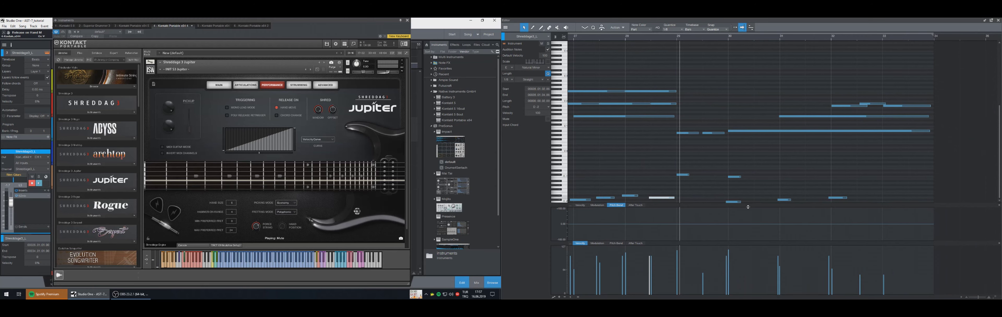
pyautogui.moveTo(931, 203); pyautogui.dragTo(680, 66)
pyautogui.press('Delete')
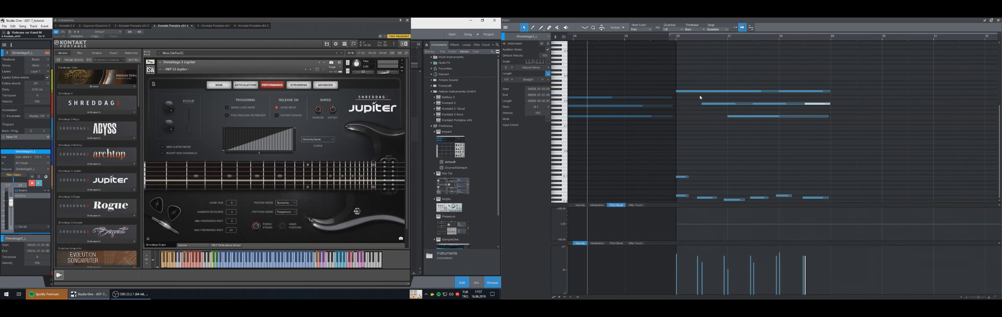
# - Continue all three chord notes for two more beats past beat 4 of bar 26 and add a Force String keyswitch at the new bottom note
pyautogui.moveTo(827, 118); pyautogui.dragTo(824, 116)
pyautogui.click(832, 116)
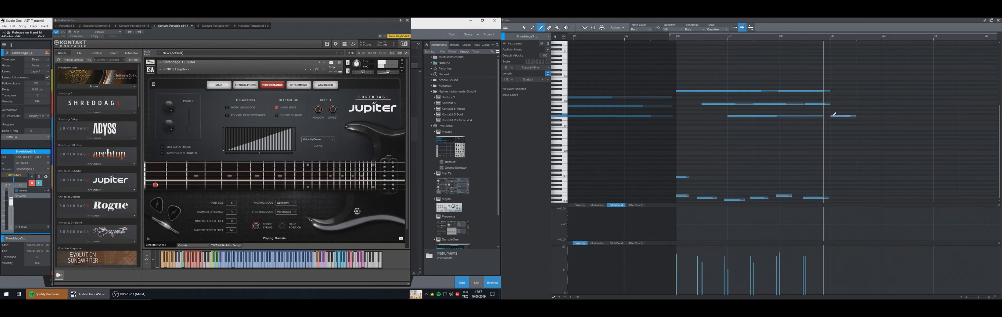
pyautogui.moveTo(936, 112); pyautogui.dragTo(936, 112)
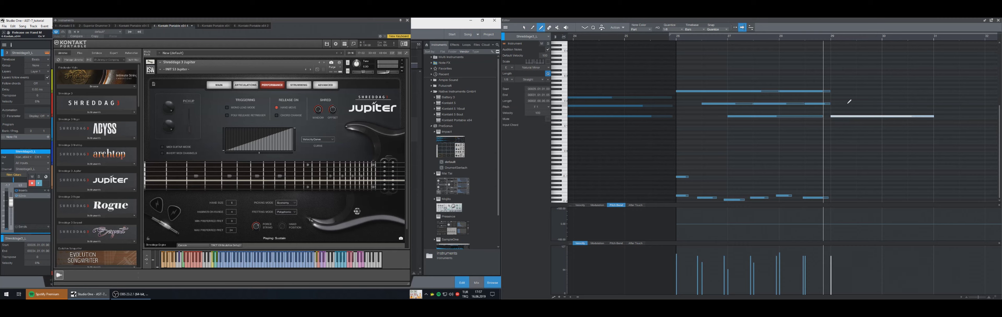
pyautogui.moveTo(832, 104); pyautogui.dragTo(933, 103)
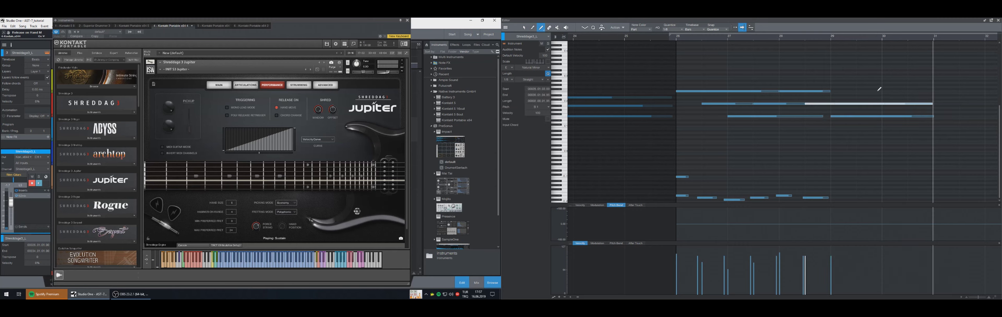
pyautogui.moveTo(832, 91); pyautogui.dragTo(933, 90)
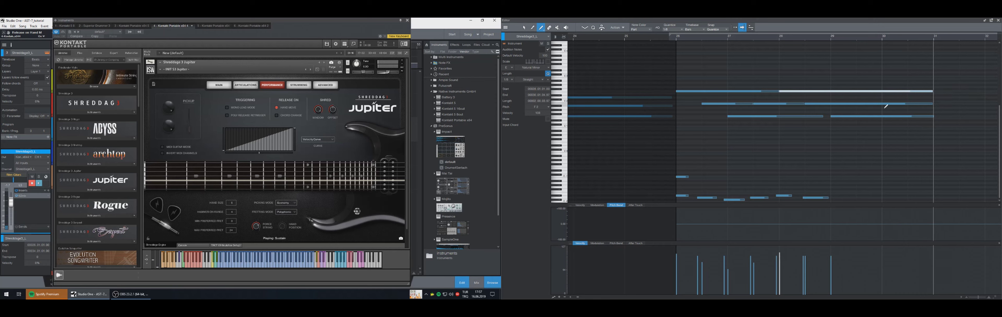
pyautogui.moveTo(825, 116); pyautogui.dragTo(828, 116)
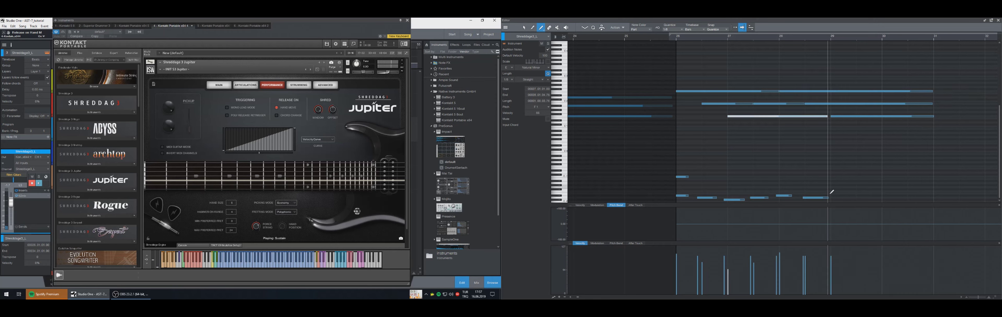
pyautogui.moveTo(830, 199); pyautogui.dragTo(856, 200)
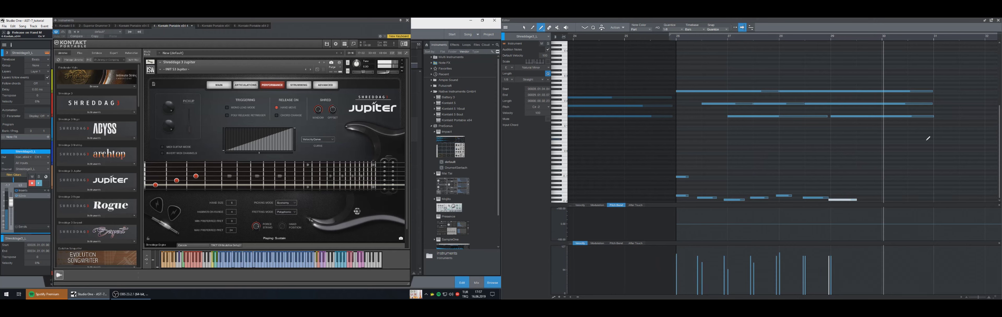
# - Shorten the three held chord notes and draw a short three-note chord on the same pitches right after them
pyautogui.click(673, 30)
pyautogui.click(706, 39)
pyautogui.moveTo(946, 134); pyautogui.dragTo(924, 90)
pyautogui.moveTo(932, 116)
pyautogui.mouseDown()
pyautogui.moveTo(902, 116)
pyautogui.moveTo(934, 115)
pyautogui.mouseUp()
pyautogui.press('2')
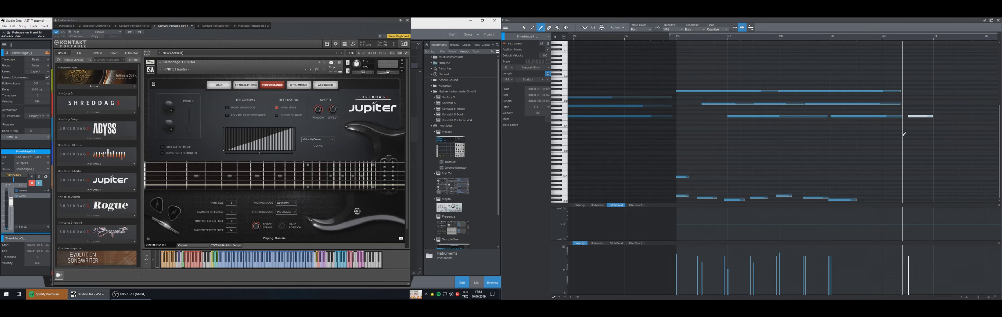
pyautogui.click(910, 102)
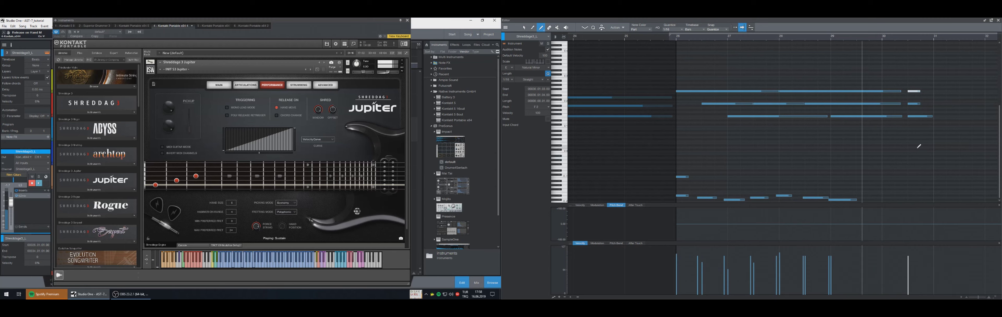
# - Shorten the held chord notes by another half beat and move the short chord half a beat earlier
pyautogui.press('1')
pyautogui.moveTo(904, 126); pyautogui.dragTo(890, 76)
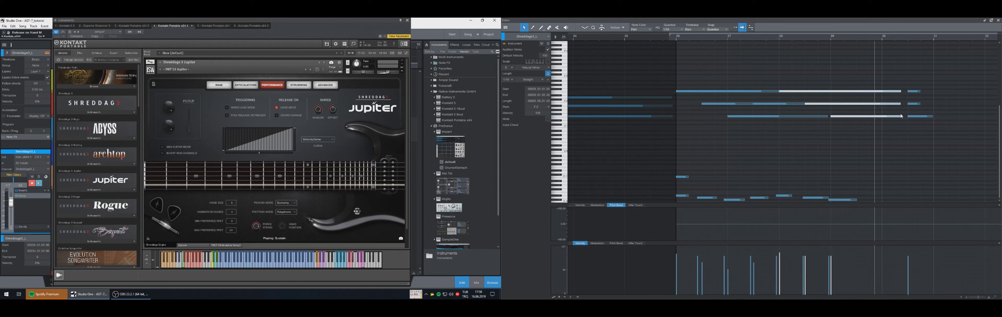
pyautogui.moveTo(901, 117); pyautogui.dragTo(879, 117)
pyautogui.moveTo(931, 131); pyautogui.dragTo(911, 71)
pyautogui.moveTo(916, 117); pyautogui.dragTo(893, 118)
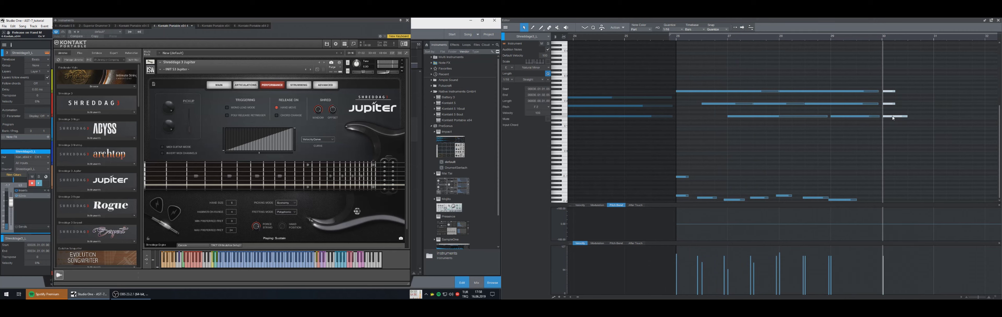
# - Lengthen the short chord's upper two notes to match its bottom note and draw an articulation keyswitch at the chord's start
pyautogui.click(894, 110)
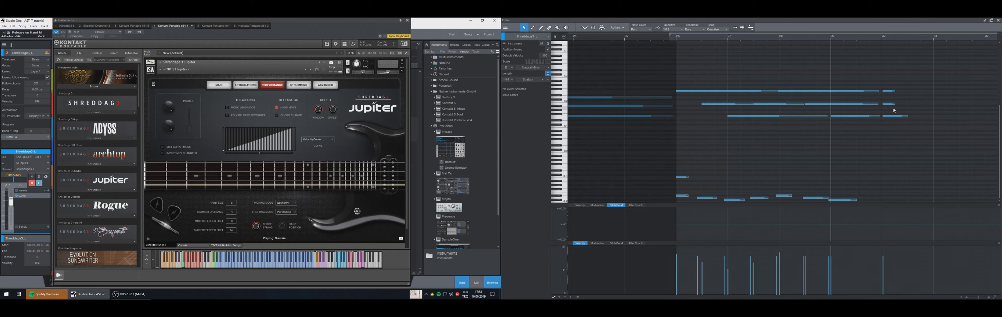
pyautogui.moveTo(894, 104); pyautogui.dragTo(905, 93)
pyautogui.click(893, 174)
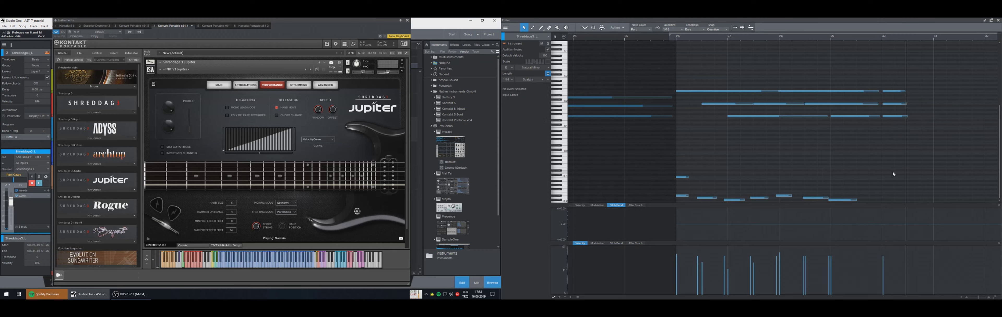
pyautogui.click(885, 174)
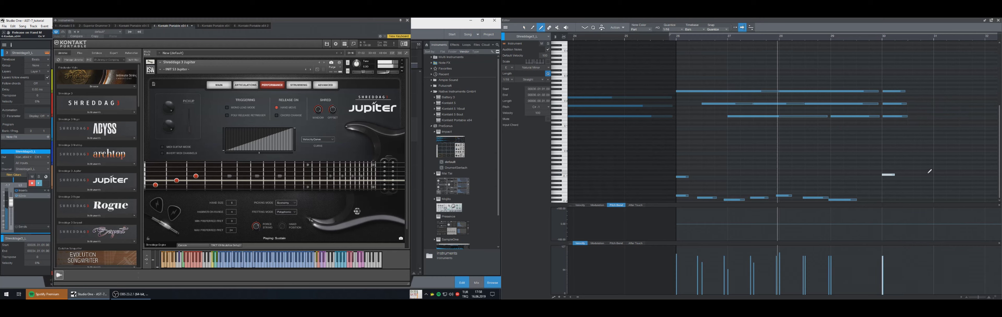
pyautogui.press('space')
pyautogui.press('space')
# - Trim the ends of the short chord's notes slightly, duplicate the chord directly after itself and replay it
pyautogui.press('1')
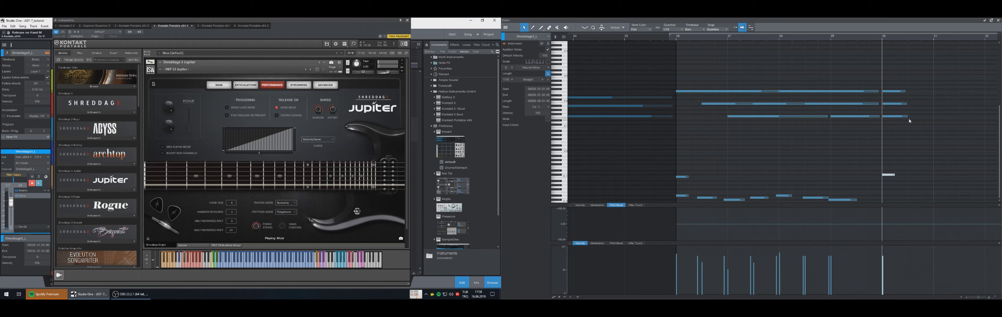
pyautogui.moveTo(908, 129); pyautogui.dragTo(899, 80)
pyautogui.moveTo(908, 116); pyautogui.dragTo(906, 116)
pyautogui.moveTo(910, 128); pyautogui.dragTo(899, 86)
pyautogui.press('d')
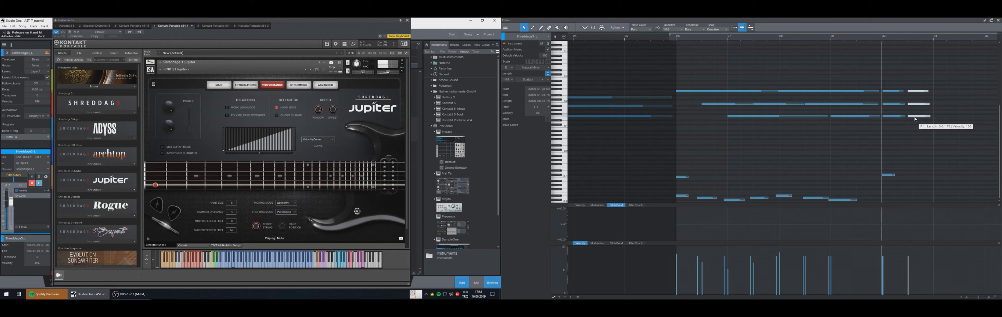
pyautogui.press('space')
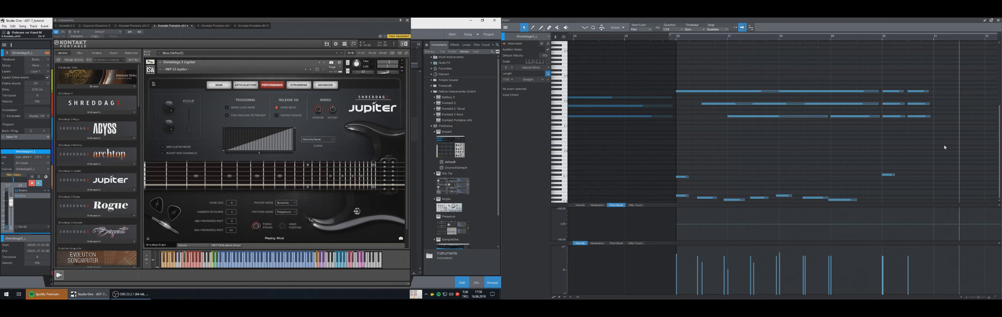
# - Select both short chords, set the first one's velocities higher than the second's and replay the phrase
pyautogui.moveTo(944, 144); pyautogui.dragTo(881, 82)
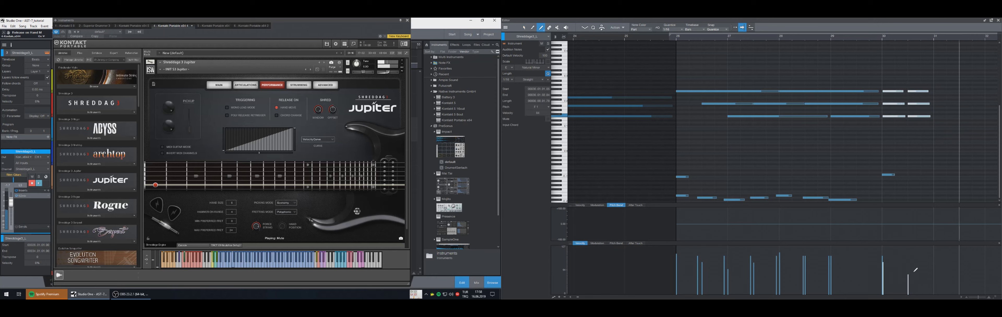
pyautogui.press('space')
pyautogui.press('space')
pyautogui.press('space')
pyautogui.moveTo(882, 249); pyautogui.dragTo(895, 249)
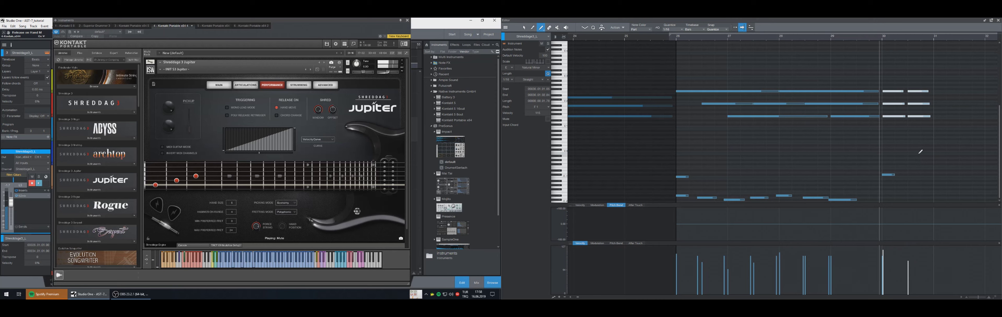
pyautogui.press('space')
# - Quantize the bottom note of the first short chord and replay the phrase
pyautogui.press('1')
pyautogui.click(892, 138)
pyautogui.click(888, 116)
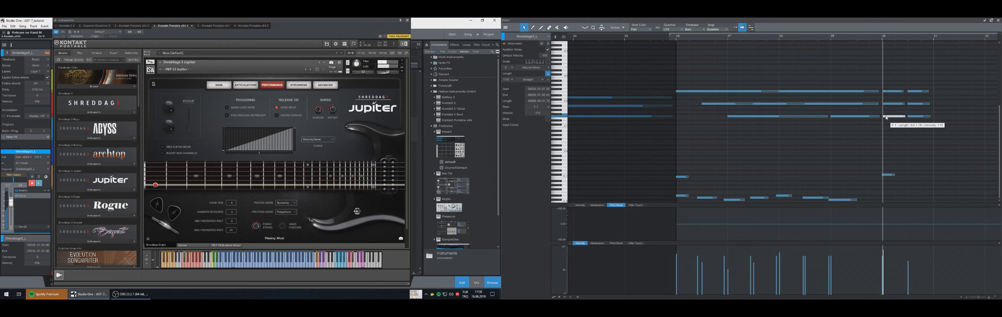
pyautogui.press('q')
pyautogui.press('space')
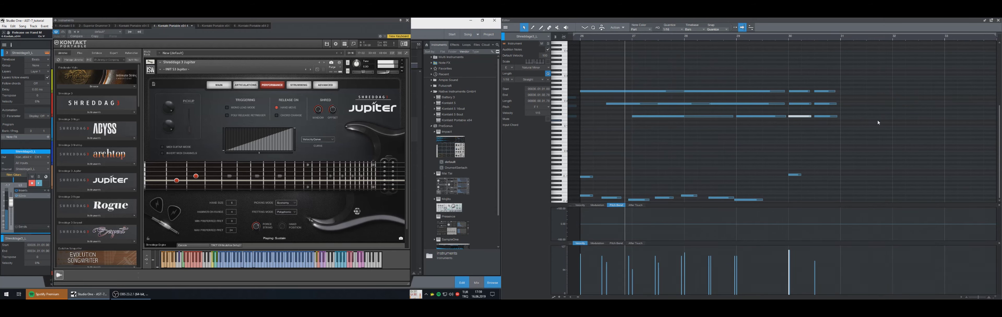
pyautogui.press('space')
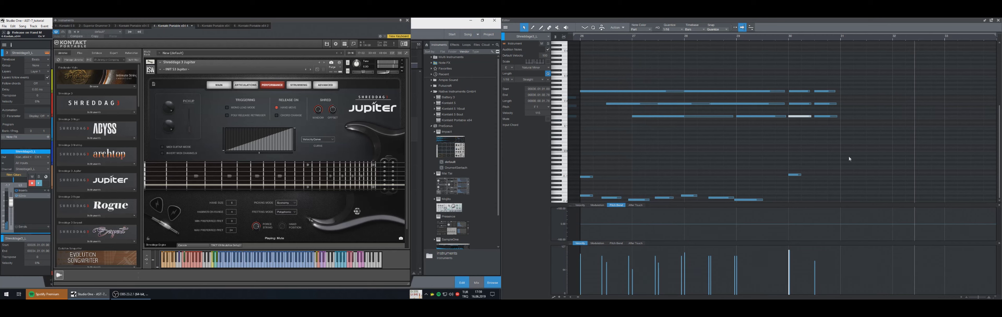
# - Select both short chords, lower the first chord's velocities and rewind to listen to the phrase
pyautogui.moveTo(843, 153); pyautogui.dragTo(801, 71)
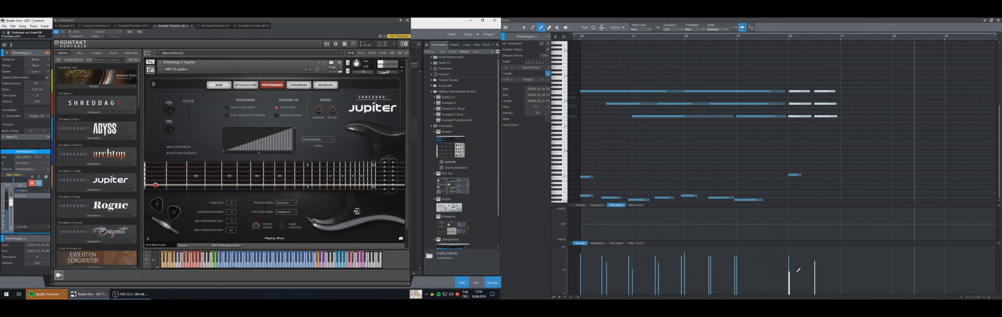
pyautogui.press('KP_Subtract')
pyautogui.press('KP_Subtract')
pyautogui.press('KP_Subtract')
pyautogui.press('KP_Subtract')
pyautogui.press('space')
pyautogui.press('space')
pyautogui.press('KP_Subtract')
pyautogui.press('KP_Subtract')
pyautogui.press('KP_Subtract')
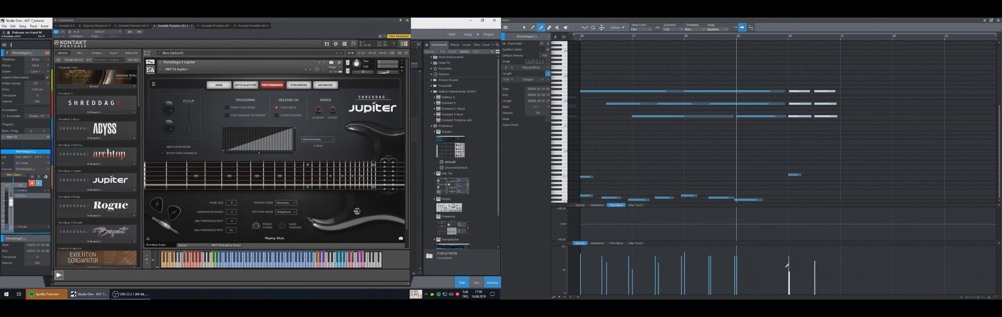
# - Lower the second short chord's velocities below the first chord's and replay the phrase from the start
pyautogui.click(787, 266)
pyautogui.press('KP_Subtract')
pyautogui.press('KP_Subtract')
pyautogui.press('KP_Subtract')
pyautogui.press('KP_Subtract')
pyautogui.press('space')
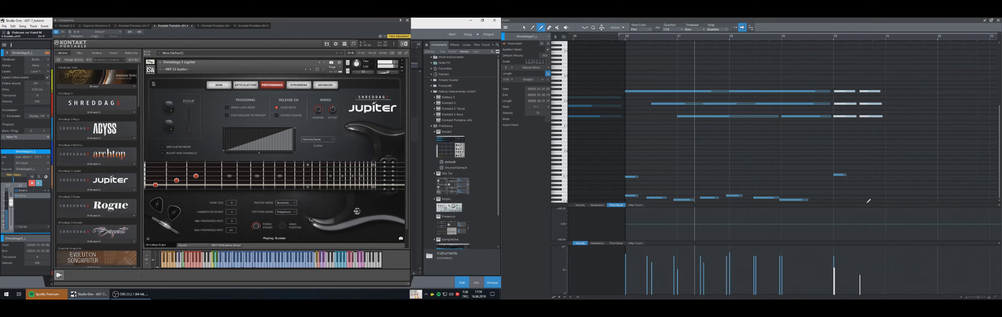
pyautogui.click(832, 262)
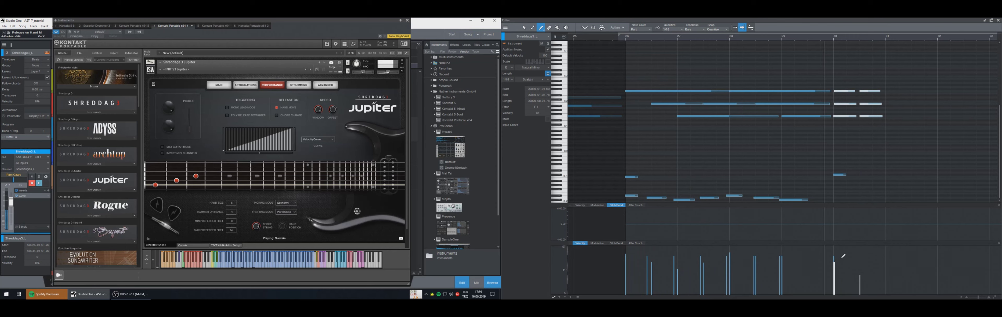
# - Reselect both short chords and raise all their velocities to the maximum
pyautogui.press('1')
pyautogui.click(862, 133)
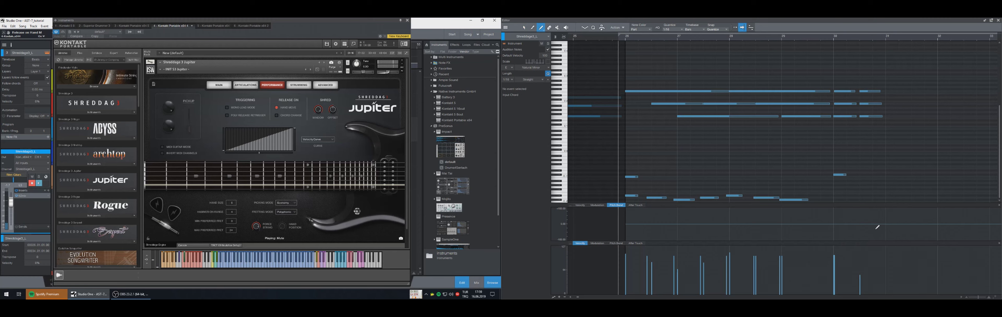
pyautogui.moveTo(901, 134); pyautogui.dragTo(854, 78)
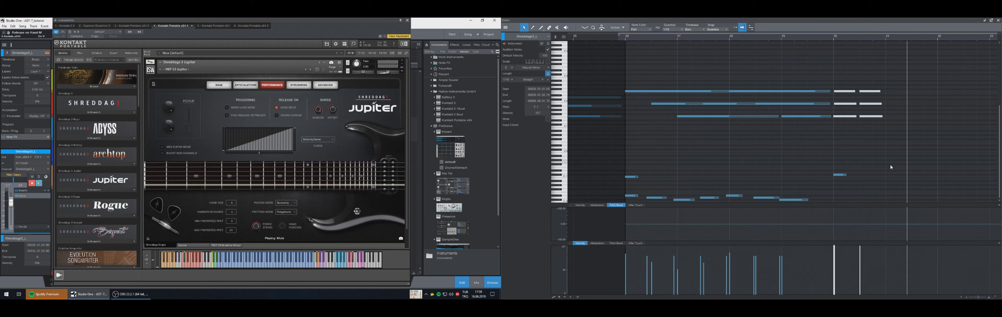
# - Select only the first short chord, adjust where its notes end and replay the phrase
pyautogui.click(857, 151)
pyautogui.moveTo(848, 83); pyautogui.dragTo(848, 84)
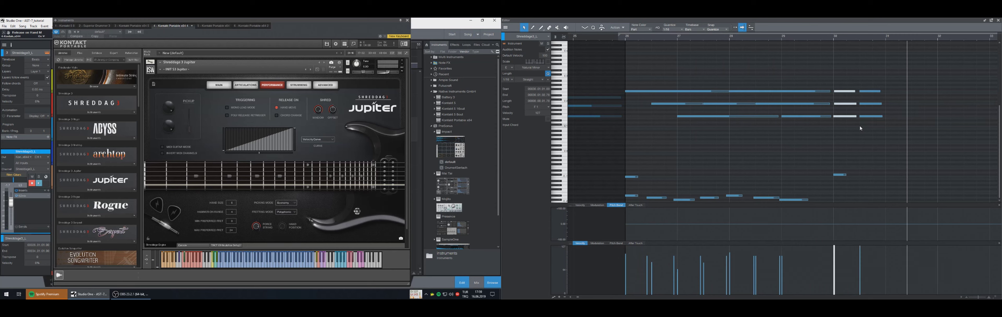
pyautogui.moveTo(855, 117); pyautogui.dragTo(856, 116)
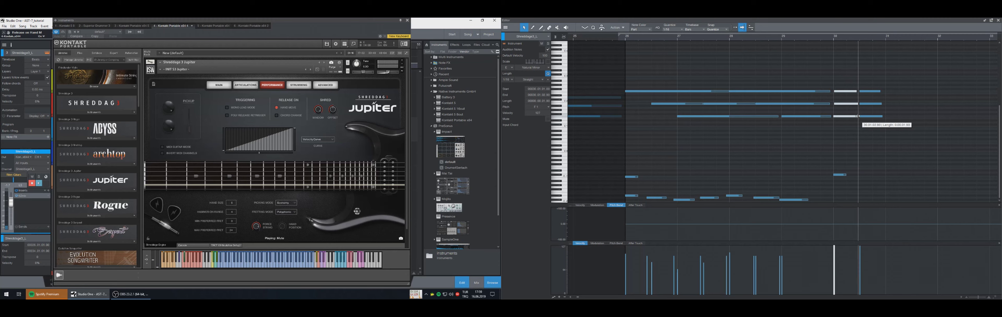
pyautogui.press('space')
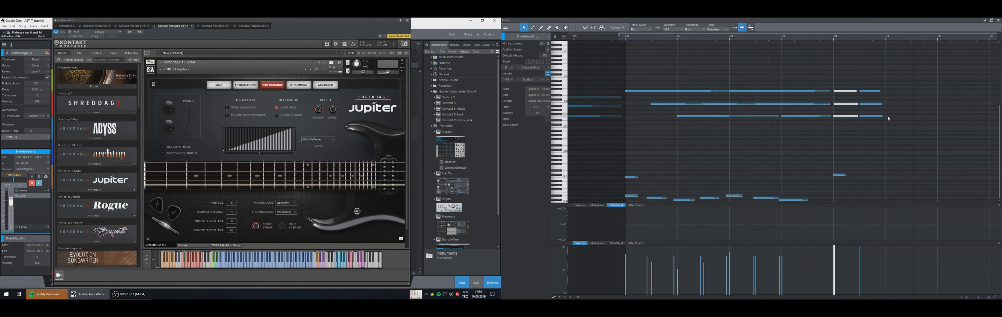
pyautogui.press('space')
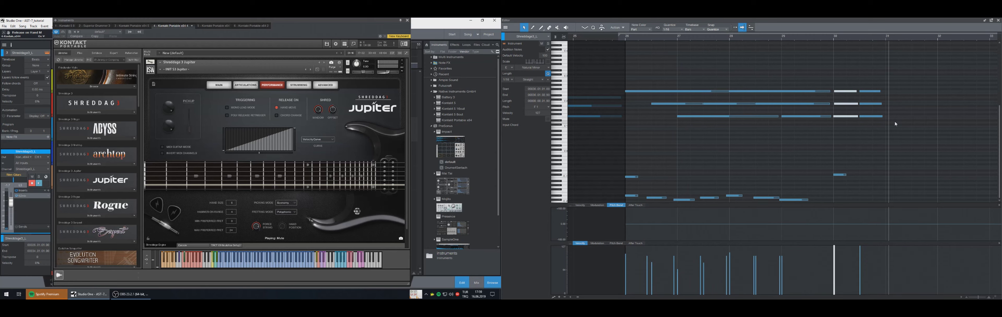
# - Draw a sustained three-note chord with its own keyswitch right after the two short chords and play it back
pyautogui.moveTo(886, 115); pyautogui.dragTo(937, 113)
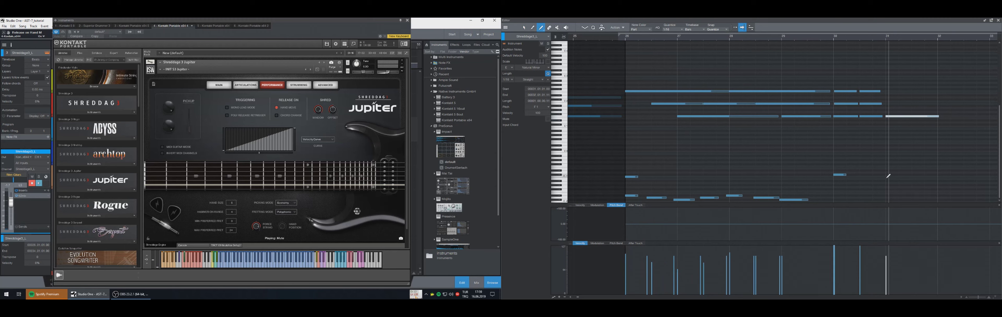
pyautogui.press('space')
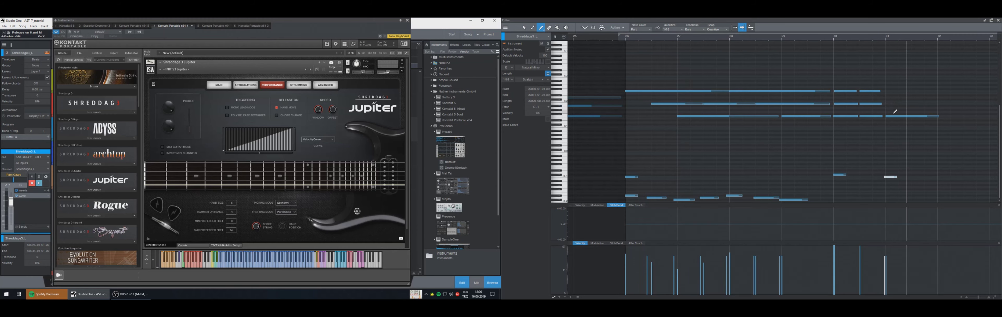
pyautogui.moveTo(888, 102); pyautogui.dragTo(937, 89)
pyautogui.click(887, 90)
pyautogui.press('space')
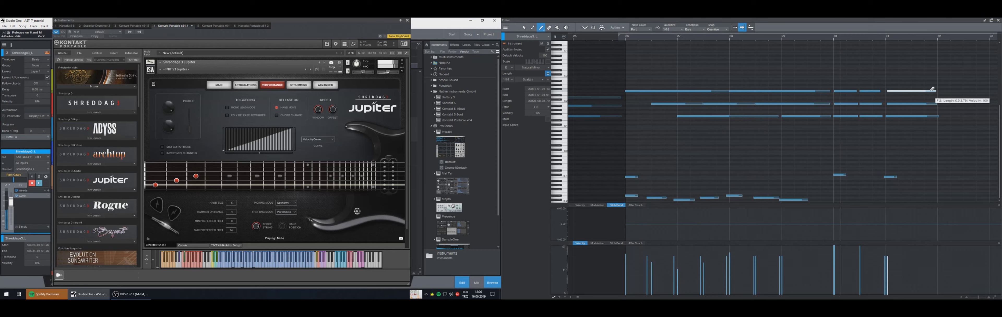
pyautogui.click(910, 171)
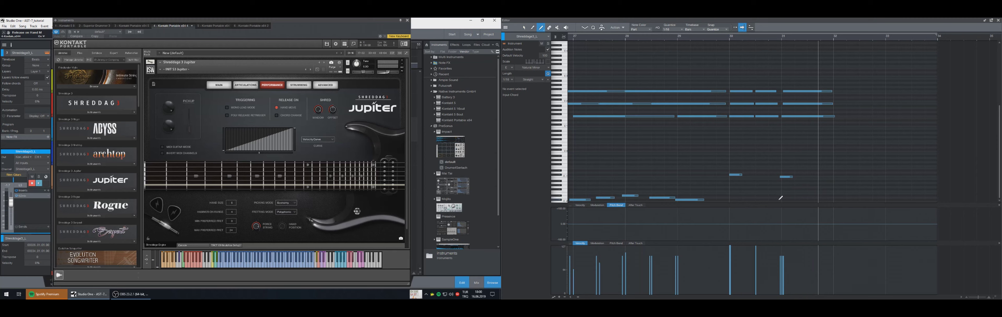
# - Try adding a force-string keyswitch just before the final sustained chord and replay the phrase
pyautogui.click(779, 191)
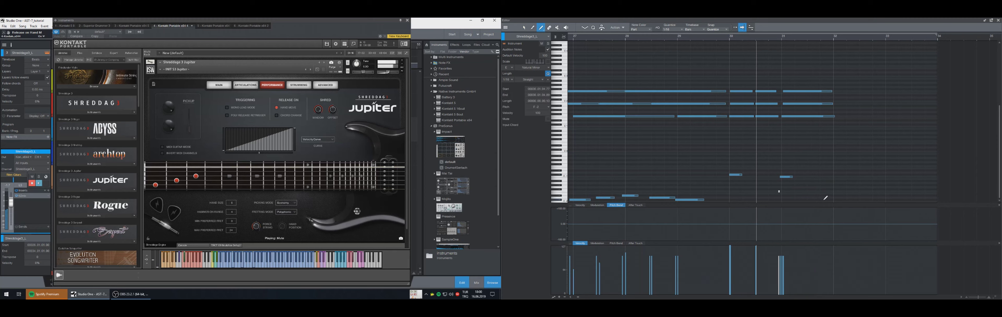
pyautogui.press('space')
pyautogui.press('KP_Subtract')
pyautogui.press('KP_Subtract')
pyautogui.press('KP_Subtract')
pyautogui.press('KP_Subtract')
pyautogui.press('KP_Subtract')
pyautogui.press('KP_Subtract')
pyautogui.press('space')
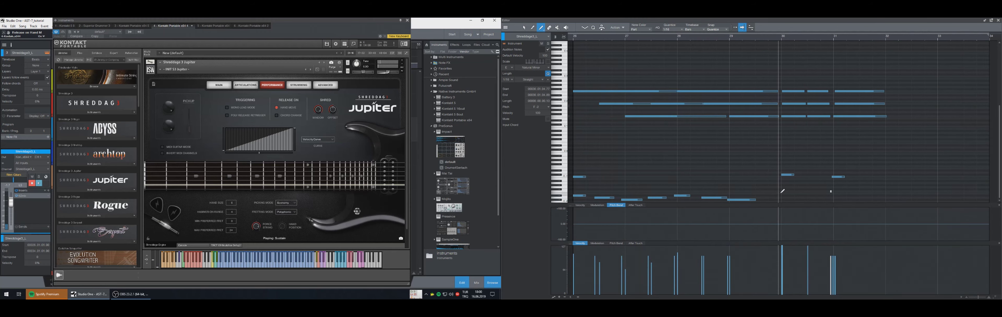
# - Place a force-string keyswitch at the first short chord, delete the one before the sustained chord and replay the phrase
pyautogui.moveTo(781, 190); pyautogui.dragTo(791, 191)
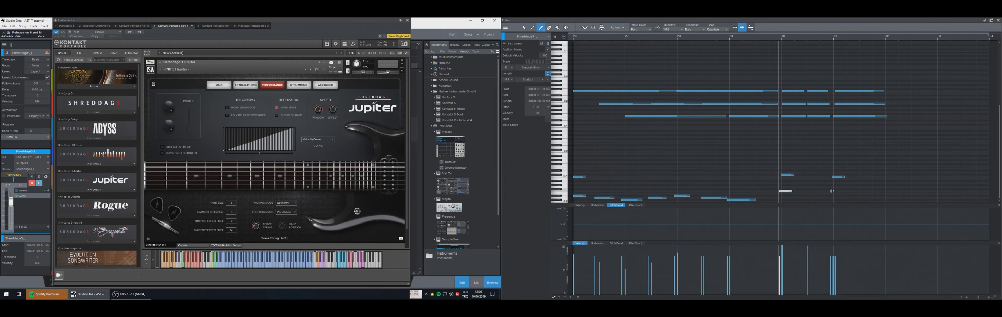
pyautogui.press('Delete')
pyautogui.press('KP_Subtract')
pyautogui.press('KP_Subtract')
pyautogui.press('KP_Subtract')
pyautogui.press('KP_Subtract')
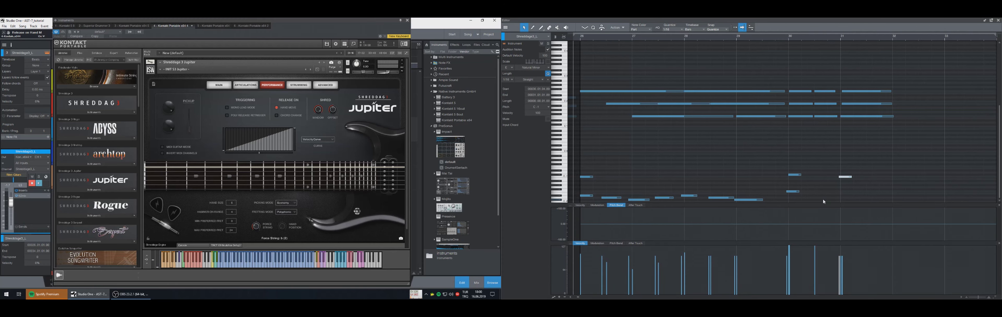
pyautogui.press('space')
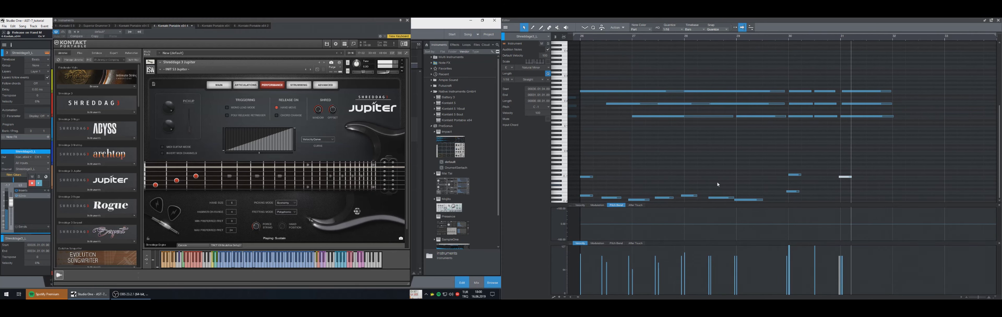
# - Raise the force-string keyswitch at the first short chord by one semitone and listen to it
pyautogui.click(791, 191)
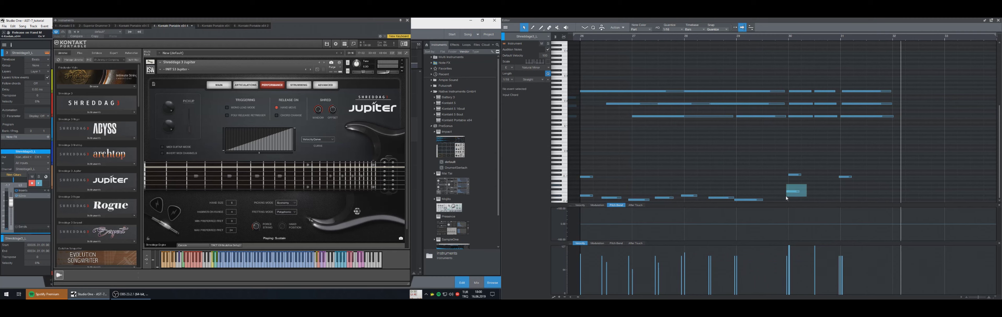
pyautogui.press('Up')
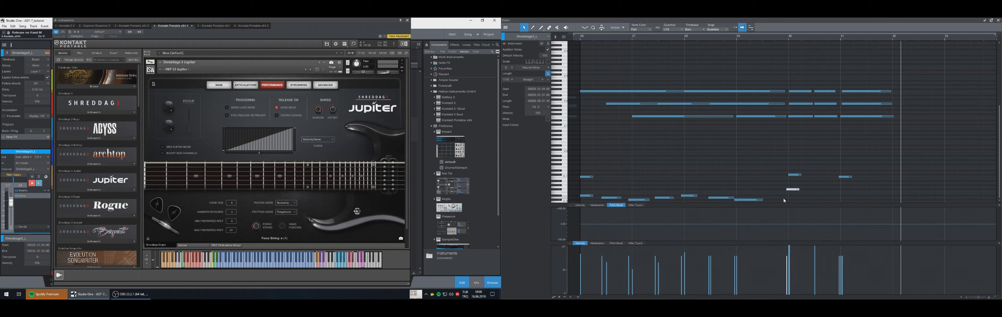
pyautogui.press('space')
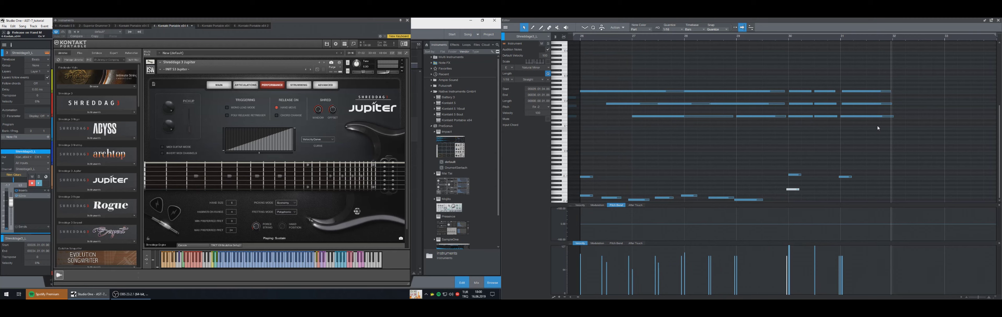
# - Delete the upper notes of both short chords, keeping only their bottom notes, and replay the phrase
pyautogui.press('Delete')
pyautogui.press('space')
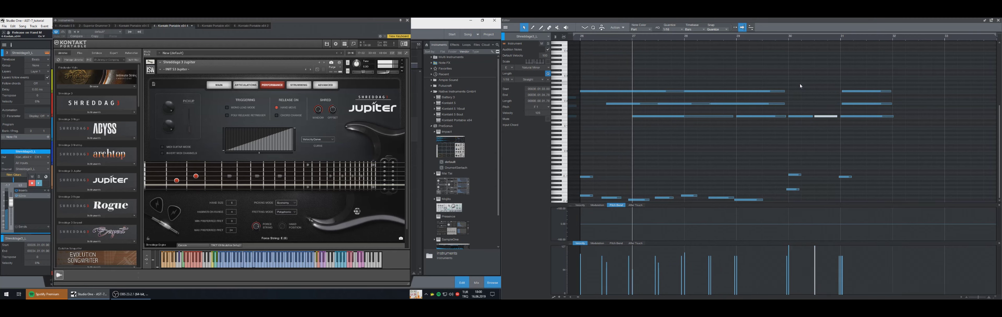
pyautogui.press('space')
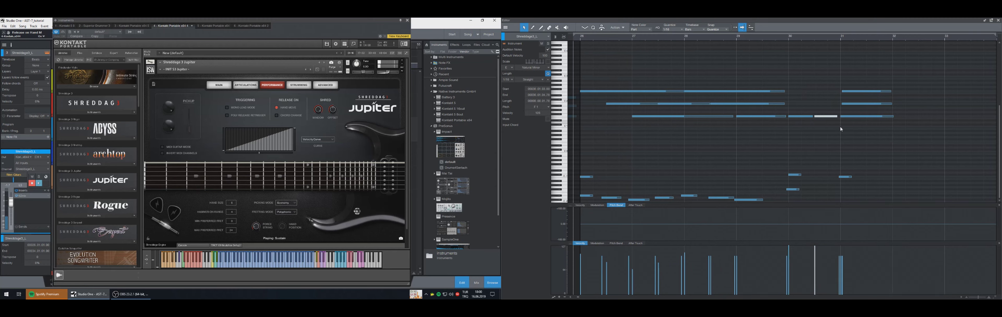
# - Lower the velocities of the two remaining short notes, replay, and trim the end of the sustained chord's bottom note
pyautogui.moveTo(827, 130); pyautogui.dragTo(795, 95)
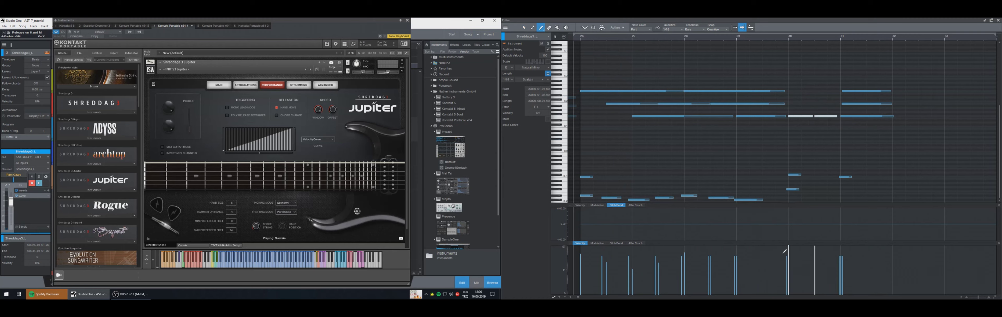
pyautogui.press('space')
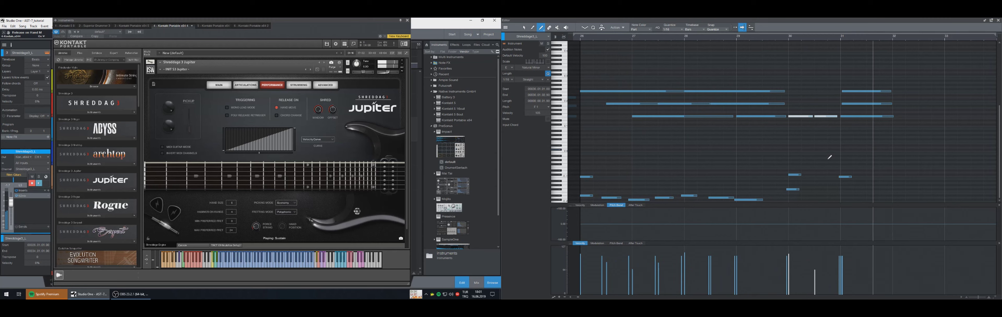
pyautogui.click(820, 157)
pyautogui.moveTo(789, 262); pyautogui.dragTo(786, 263)
pyautogui.press('space')
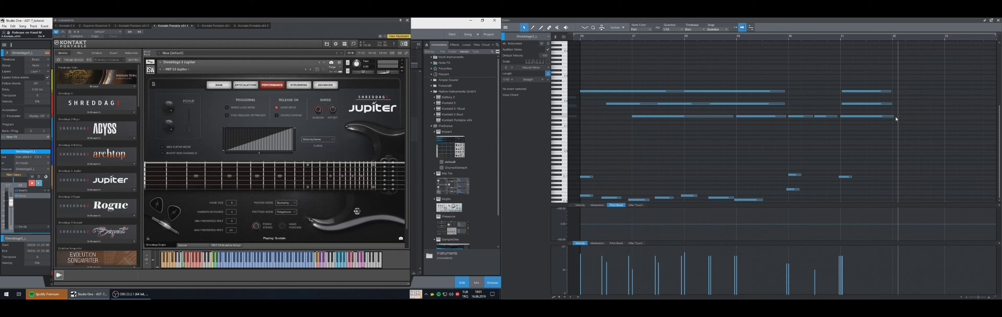
pyautogui.moveTo(895, 117); pyautogui.dragTo(893, 117)
pyautogui.moveTo(888, 132); pyautogui.dragTo(805, 72)
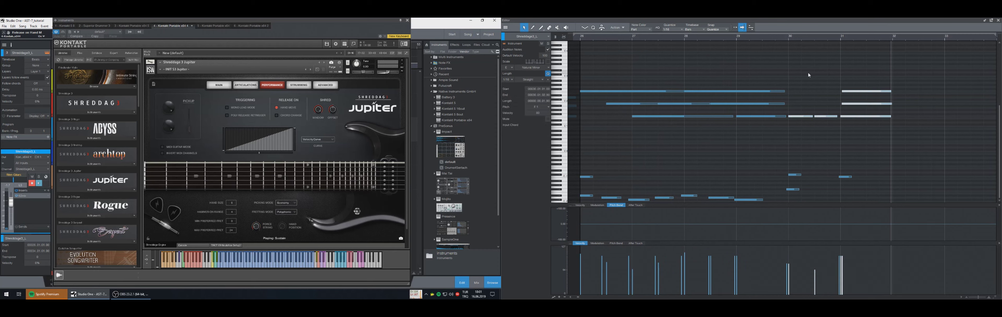
pyautogui.hotkey('ctrl', 'c')
pyautogui.hotkey('ctrl', 'v')
pyautogui.click(936, 144)
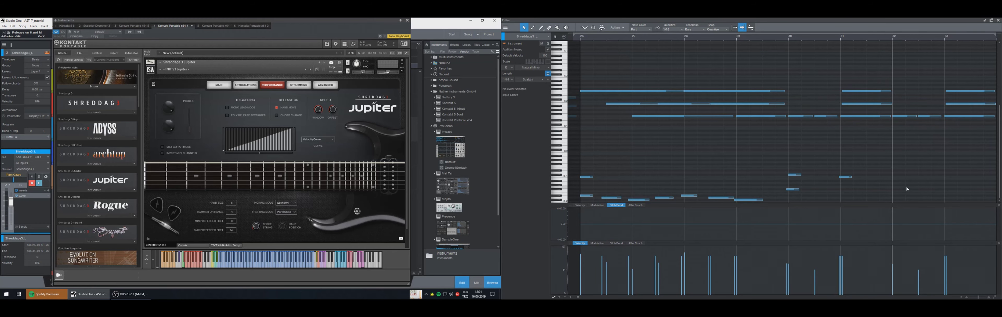
pyautogui.hotkey('ctrl', 'z')
# - Duplicate the two short notes and sustained chord with their keyswitches directly after the phrase, align the copy and play it
pyautogui.click(904, 179)
pyautogui.moveTo(891, 203); pyautogui.dragTo(801, 227)
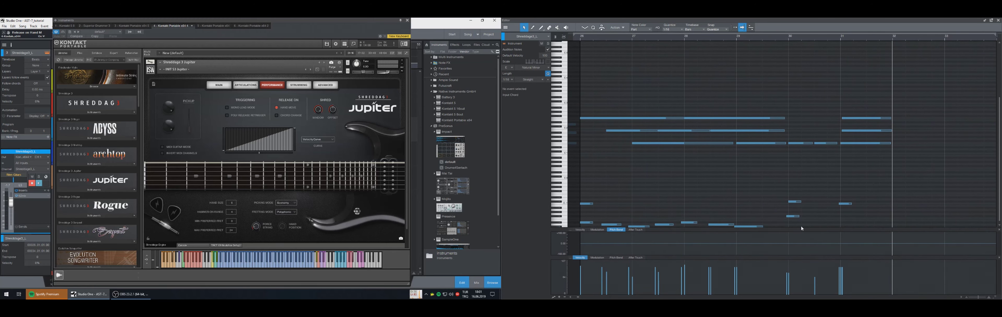
pyautogui.moveTo(901, 205); pyautogui.dragTo(789, 70)
pyautogui.hotkey('ctrl', 'v')
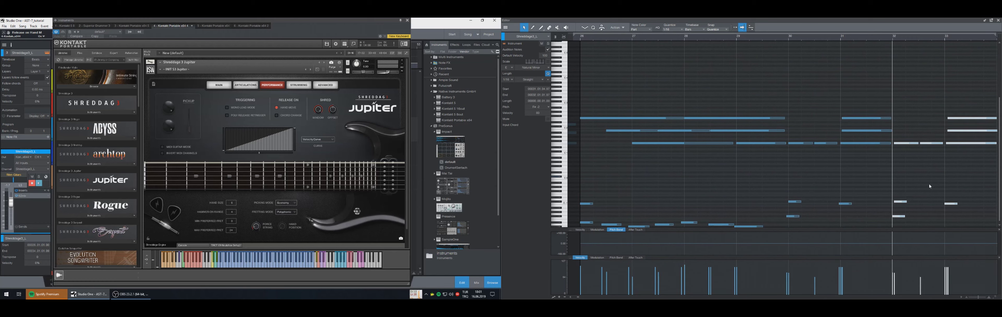
pyautogui.moveTo(898, 144); pyautogui.dragTo(902, 148)
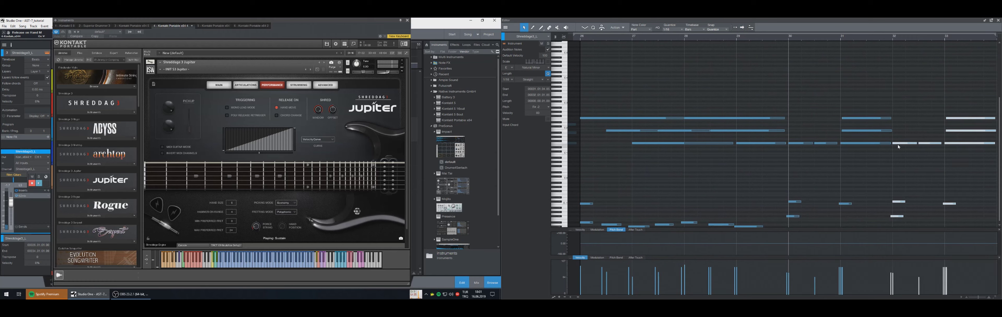
pyautogui.press('space')
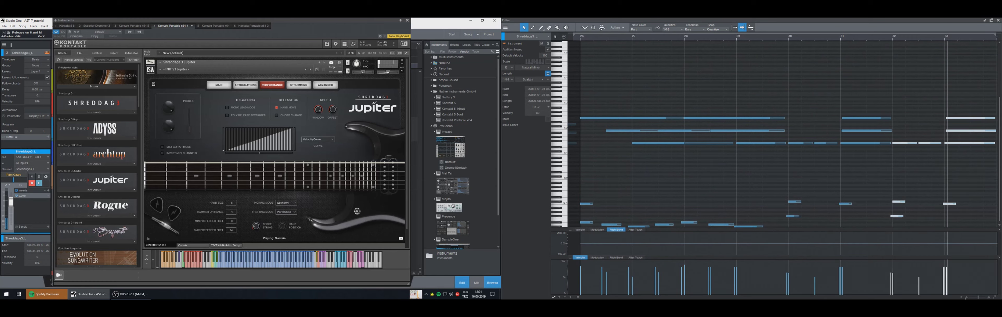
# - Raise the top and middle notes of the copied sustained chord by one semitone each and listen
pyautogui.click(961, 297)
pyautogui.hscroll(3, 961, 297)
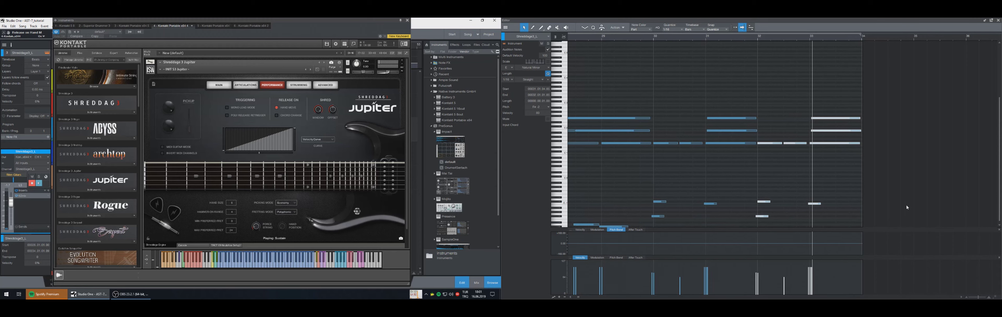
pyautogui.click(831, 118)
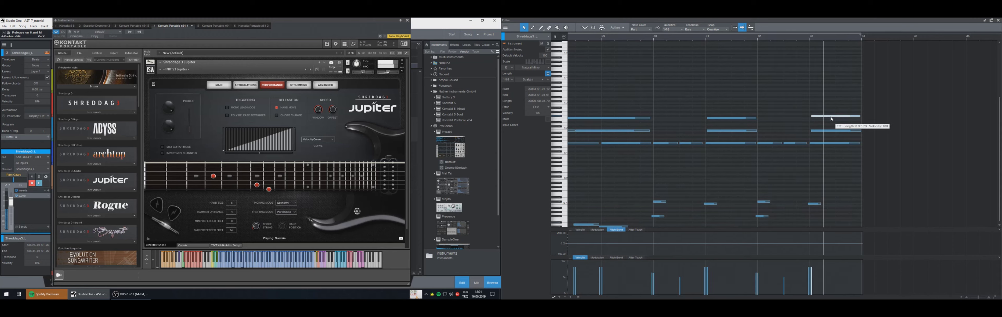
pyautogui.moveTo(831, 130); pyautogui.dragTo(832, 128)
pyautogui.press('space')
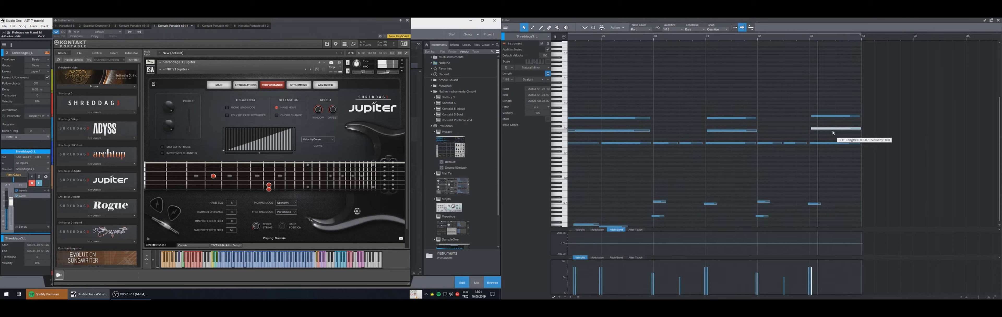
pyautogui.press('space')
# - Shorten the end of the copied sustained chord's middle note
pyautogui.press('KP_Subtract')
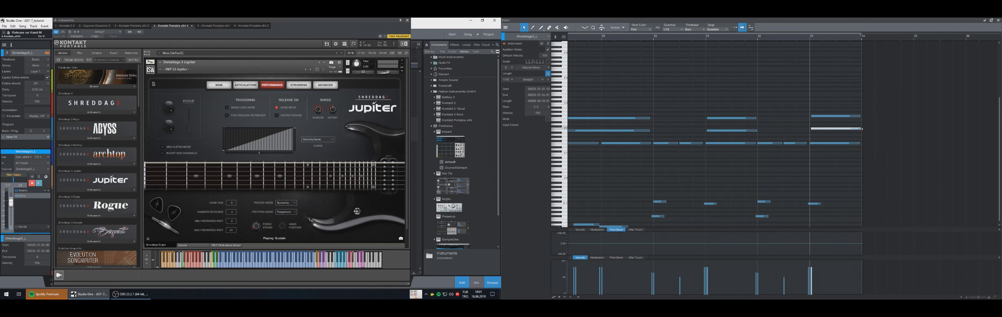
pyautogui.moveTo(862, 128); pyautogui.dragTo(856, 128)
pyautogui.click(867, 45)
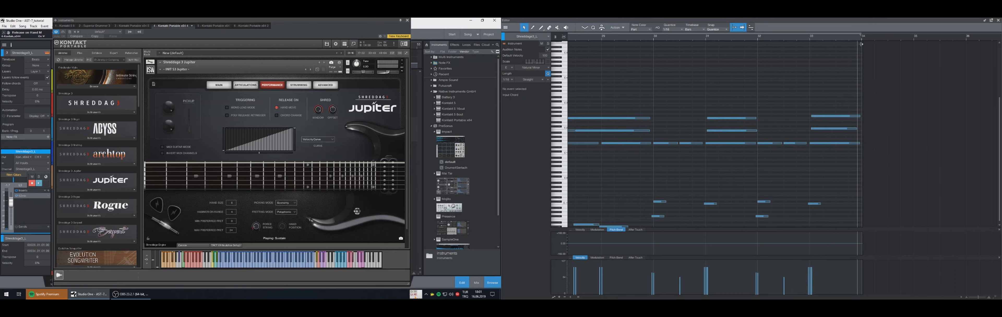
pyautogui.moveTo(861, 44); pyautogui.dragTo(861, 56)
# - Rewind to the beginning of the riff and play it through to review the whole passage
pyautogui.press('space')
pyautogui.press('KP_Subtract')
pyautogui.press('KP_Subtract')
pyautogui.press('KP_Subtract')
pyautogui.press('KP_Subtract')
pyautogui.press('KP_Subtract')
pyautogui.press('KP_Subtract')
pyautogui.press('KP_Subtract')
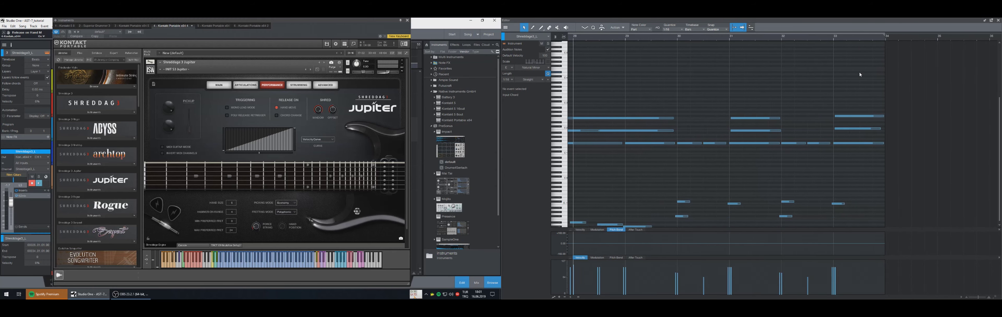
pyautogui.press('KP_Subtract')
pyautogui.press('space')
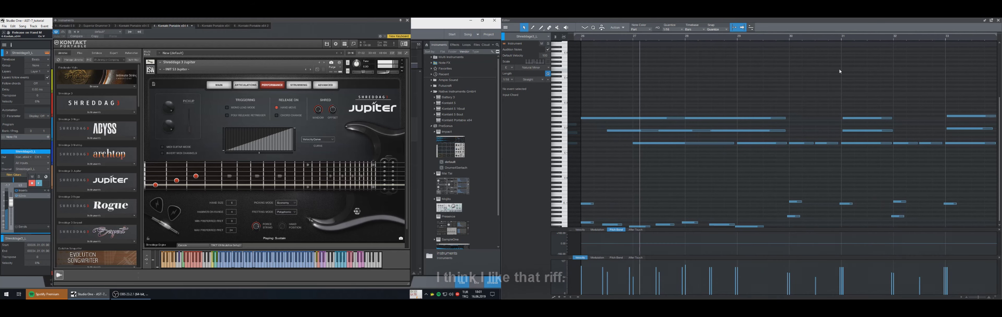
pyautogui.press('space')
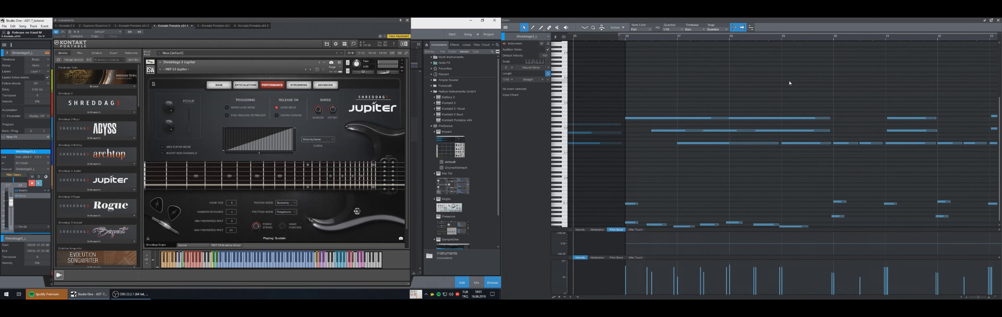
# - Play the riff and try raising the arpeggiated chord's middle note by up to two semitones
pyautogui.press('space')
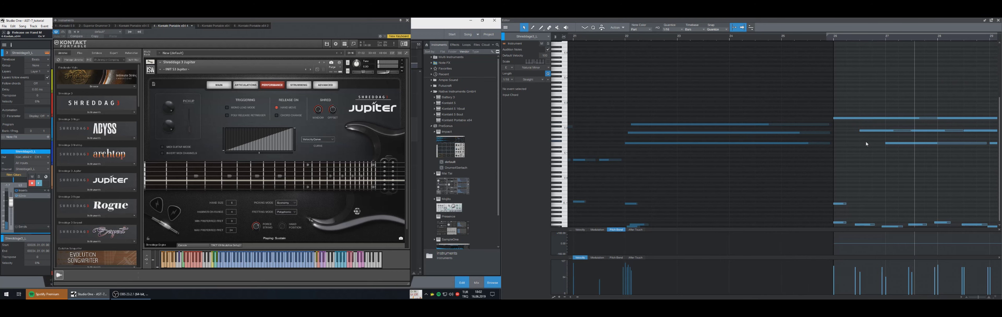
pyautogui.click(867, 132)
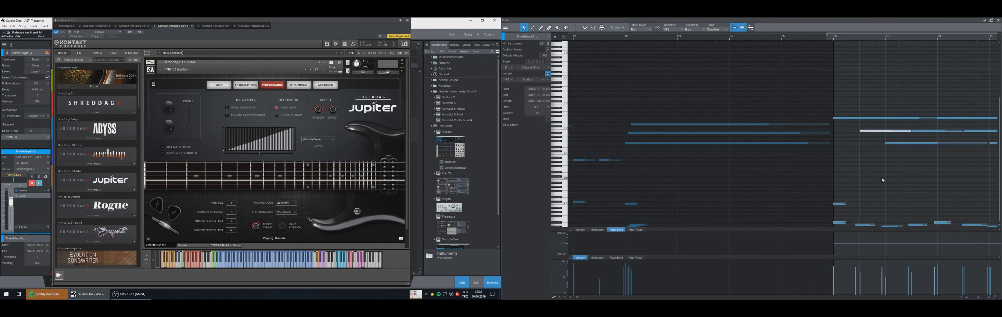
pyautogui.press('Up')
pyautogui.press('Up')
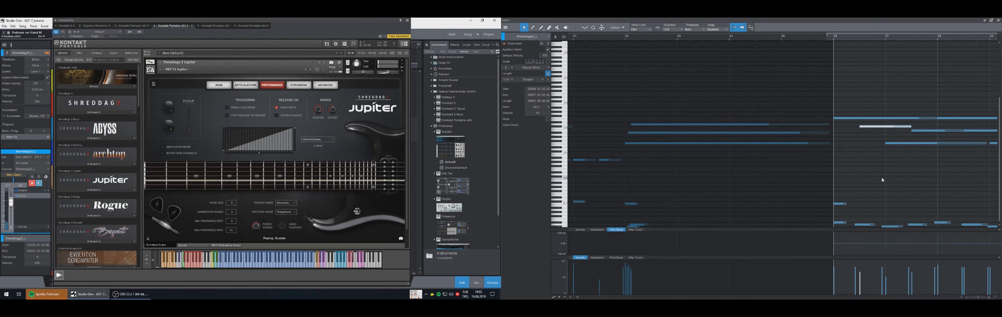
pyautogui.press('Down')
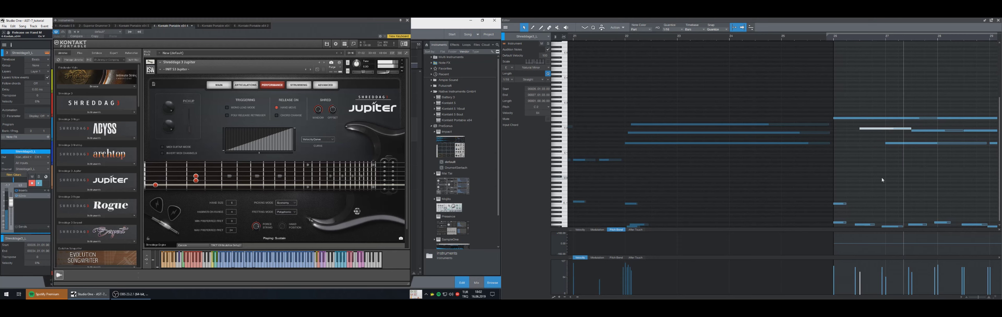
pyautogui.press('Down')
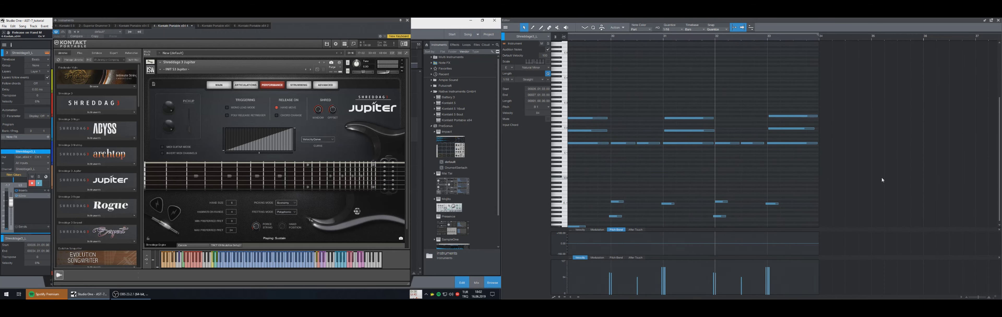
# - Try lowering the final sustained chord's top note by one semitone while listening to the passage
pyautogui.click(773, 116)
pyautogui.press('Down')
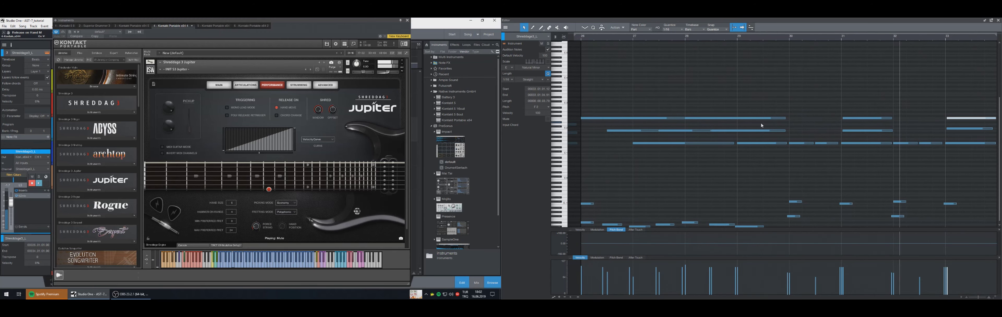
pyautogui.press('space')
pyautogui.press('KP_Subtract')
pyautogui.press('KP_Subtract')
pyautogui.press('KP_Subtract')
pyautogui.press('KP_Subtract')
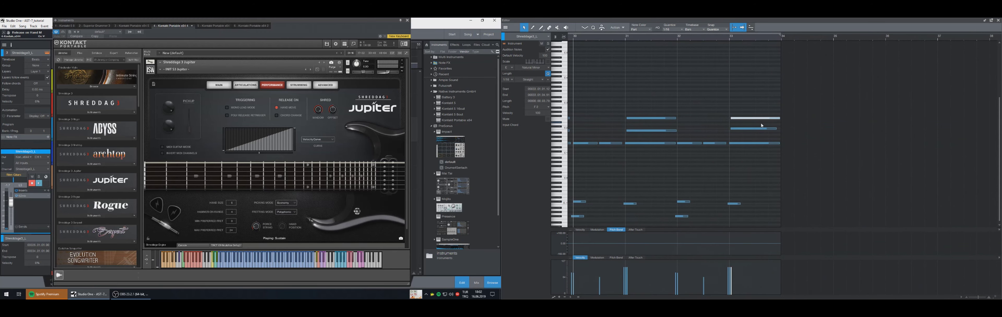
# - Rewind a few bars and replay the riff's ending to judge the altered final chord
pyautogui.scroll(-1, 762, 127)
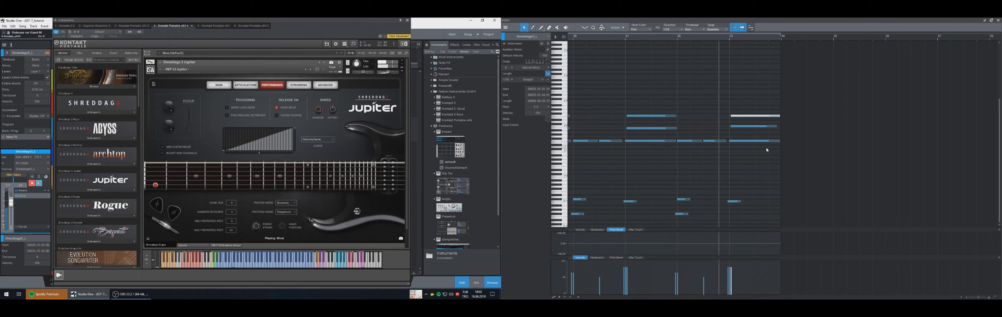
pyautogui.press('KP_Subtract')
pyautogui.press('KP_Subtract')
pyautogui.press('KP_Subtract')
pyautogui.press('KP_Subtract')
pyautogui.press('KP_Subtract')
pyautogui.press('KP_Subtract')
pyautogui.press('KP_Subtract')
pyautogui.press('KP_Subtract')
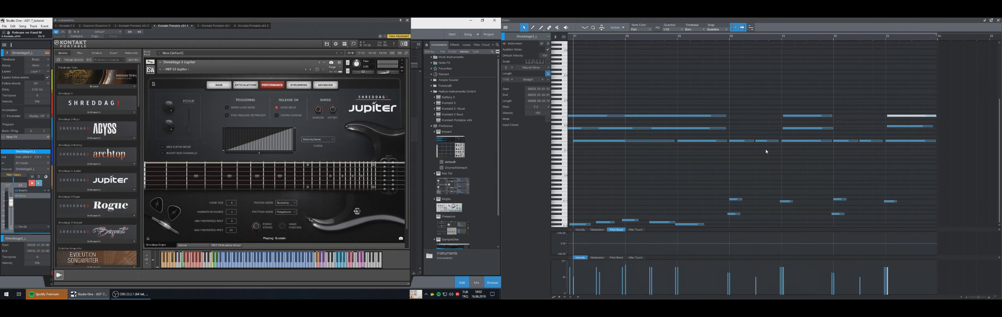
pyautogui.press('space')
pyautogui.press('space')
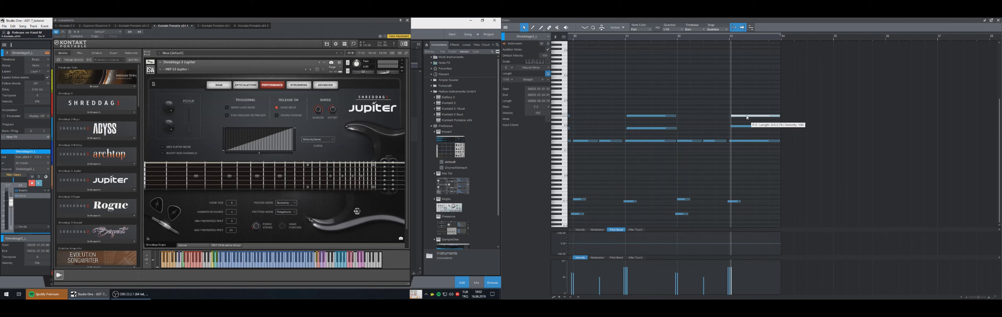
# - Raise the final sustained chord's top note by one semitone and replay the ending
pyautogui.press('Up')
pyautogui.press('KP_Subtract')
pyautogui.press('KP_Subtract')
pyautogui.press('KP_Subtract')
pyautogui.press('space')
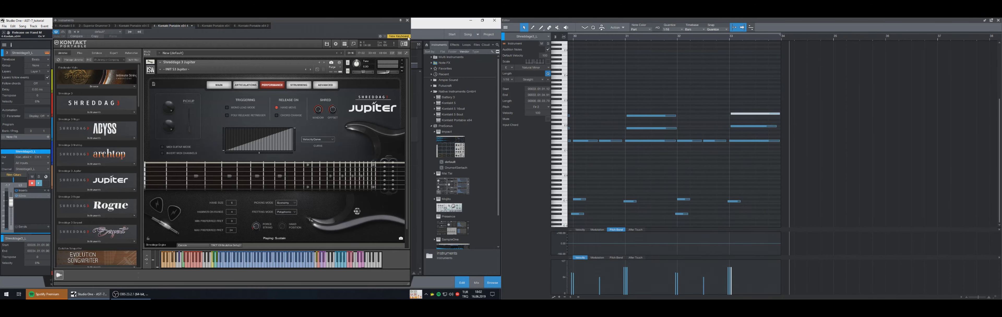
# - Create a part on the bass track ending at bar 10 and copy the guitar's short opening keyswitch part in front of it
pyautogui.click(408, 21)
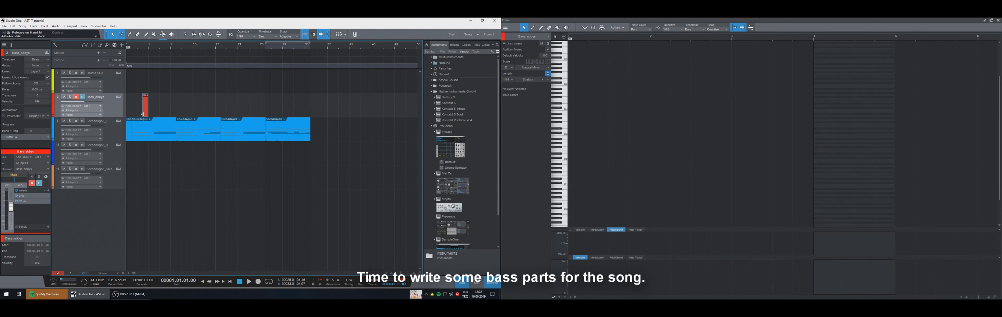
pyautogui.moveTo(143, 114); pyautogui.dragTo(176, 107)
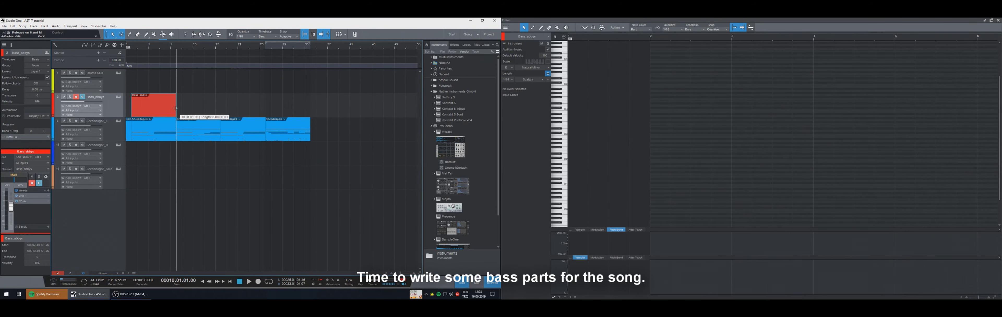
pyautogui.moveTo(129, 131); pyautogui.dragTo(129, 114)
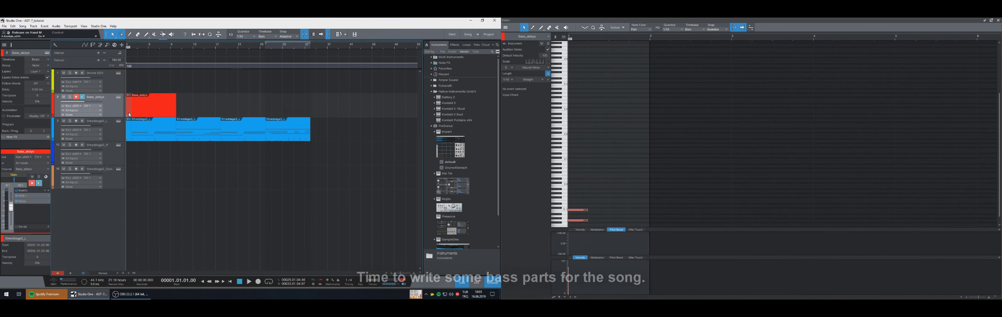
# - Open the bass track's Shreddage 3 Abyss instrument and move the lower opening keyswitch note several octaves up
pyautogui.click(118, 97)
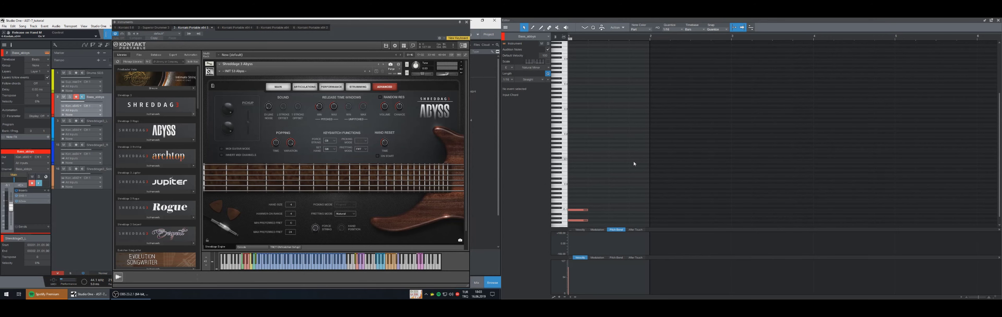
pyautogui.scroll(-1, 597, 178)
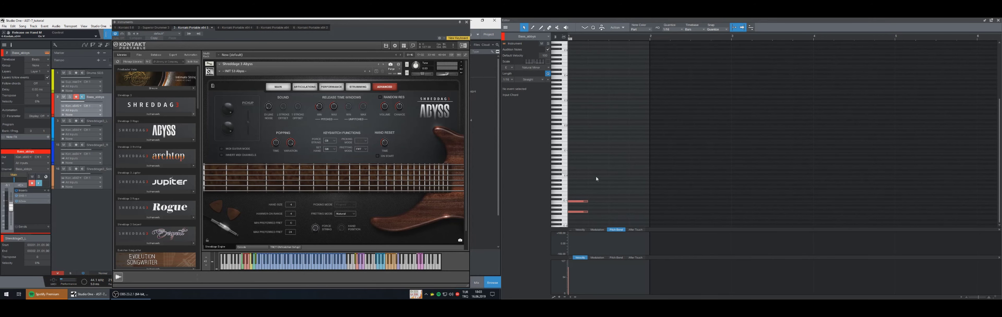
pyautogui.click(565, 200)
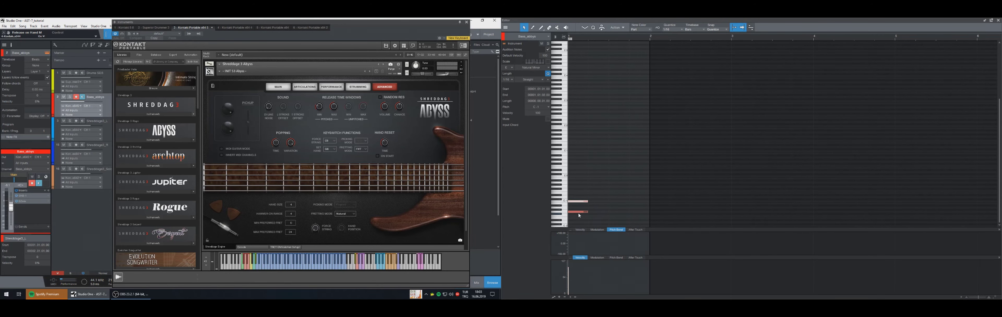
pyautogui.click(582, 202)
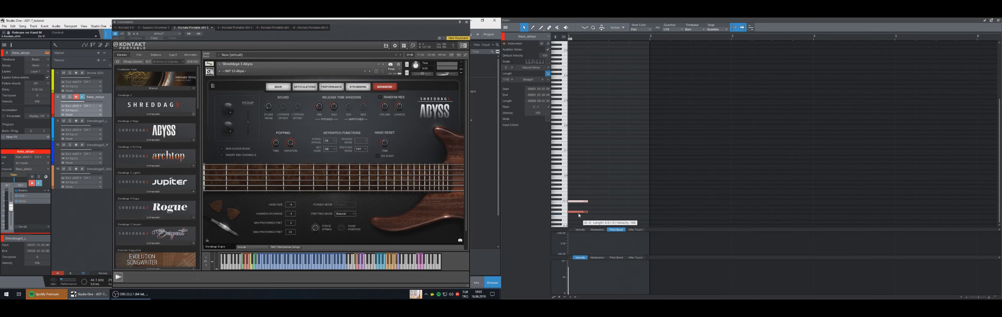
pyautogui.click(578, 212)
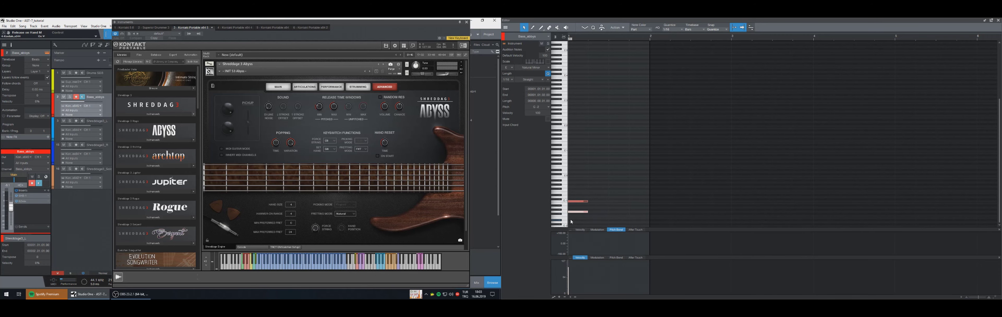
pyautogui.scroll(1, 571, 221)
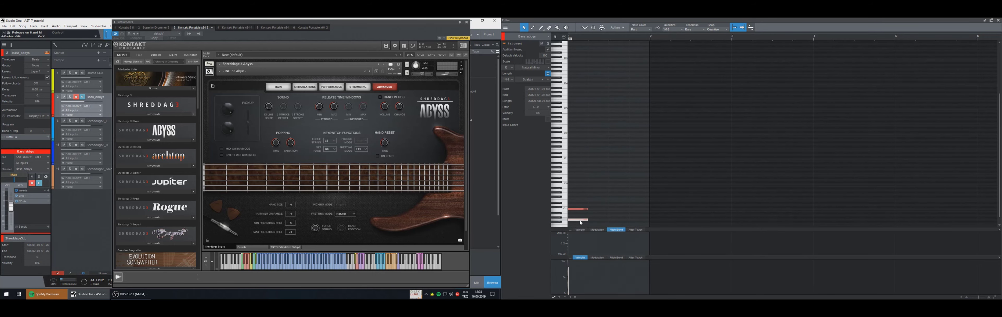
pyautogui.moveTo(580, 221); pyautogui.dragTo(575, 71)
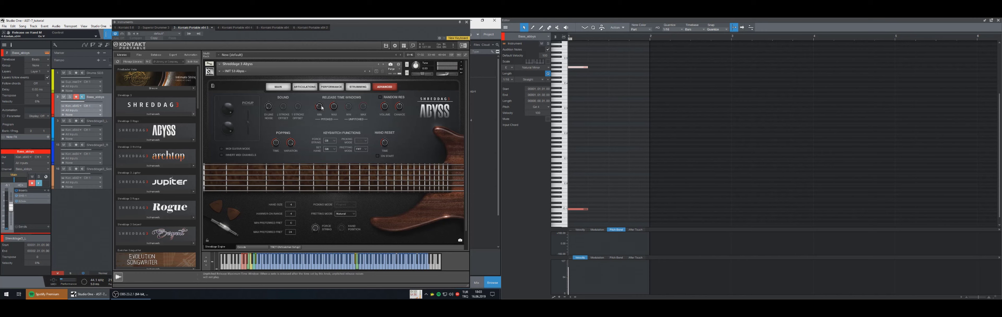
# - Raise the moved keyswitch note to the Force String: Off key and remove the other copied opening note
pyautogui.click(219, 63)
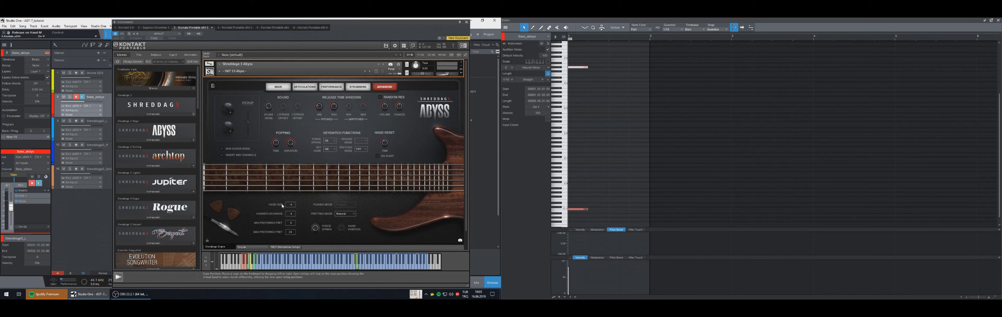
pyautogui.click(242, 268)
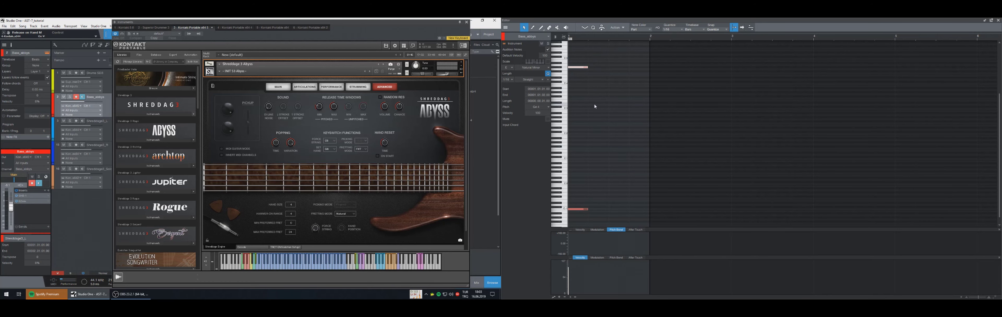
pyautogui.press('Up')
pyautogui.press('Up')
pyautogui.press('Up')
pyautogui.press('Up')
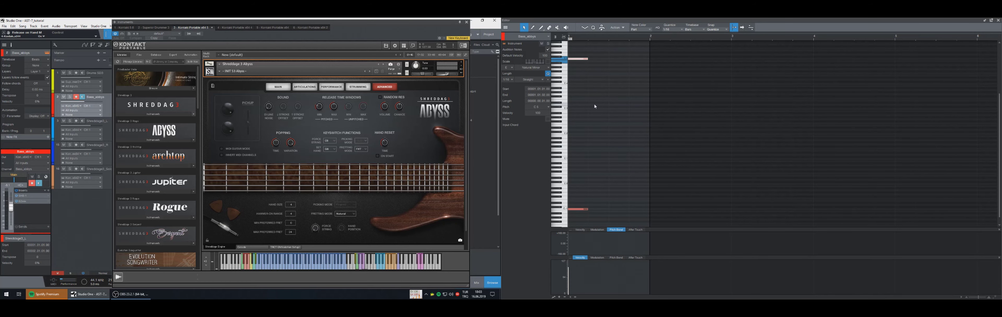
pyautogui.press('Up')
pyautogui.press('Up')
pyautogui.press('Up')
pyautogui.press('Up')
pyautogui.press('Up')
pyautogui.press('Up')
pyautogui.press('Up')
pyautogui.press('Up')
pyautogui.press('Up')
pyautogui.press('Up')
pyautogui.press('Up')
pyautogui.press('Up')
pyautogui.press('Up')
pyautogui.press('Up')
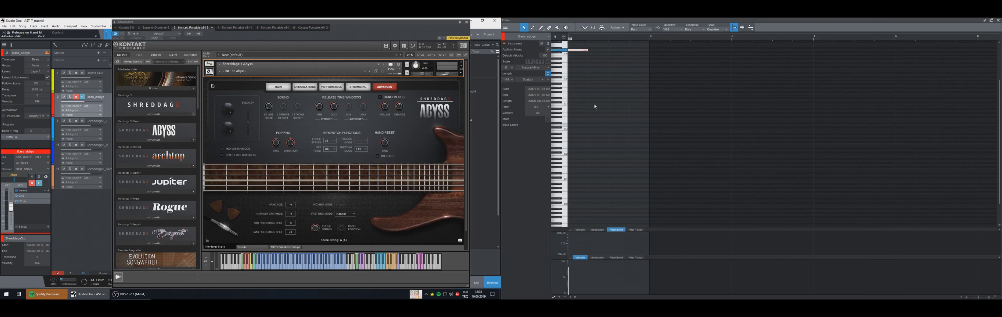
pyautogui.press('Up')
pyautogui.press('Up')
pyautogui.press('Up')
pyautogui.press('Up')
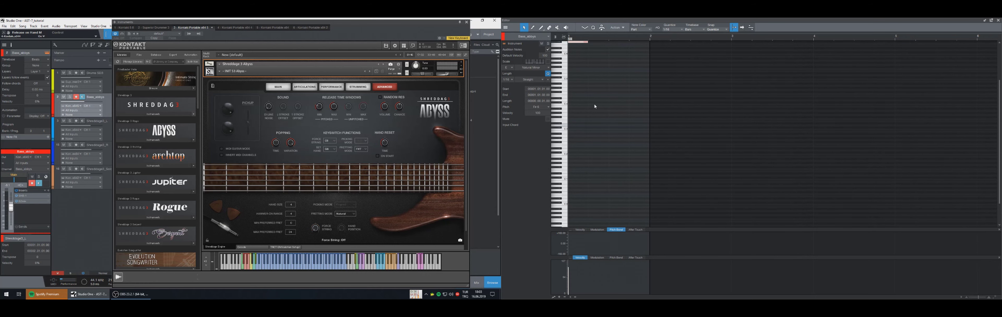
pyautogui.press('Down')
pyautogui.press('Up')
pyautogui.scroll(2, 589, 103)
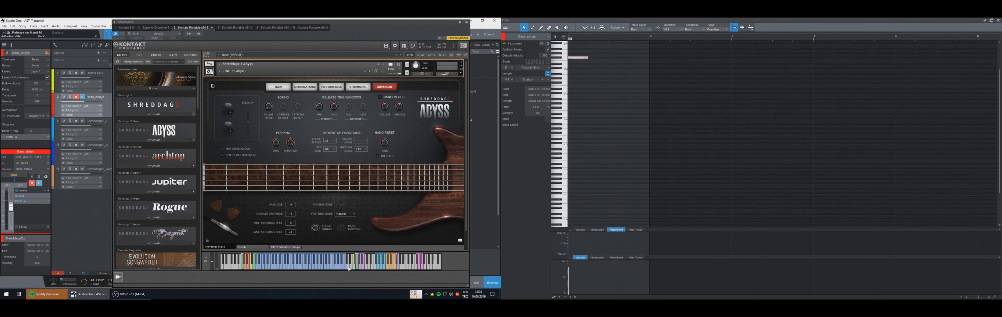
# - Draw a bass note about one and a quarter bars long from bar 2 and move it roughly an octave lower
pyautogui.press('5')
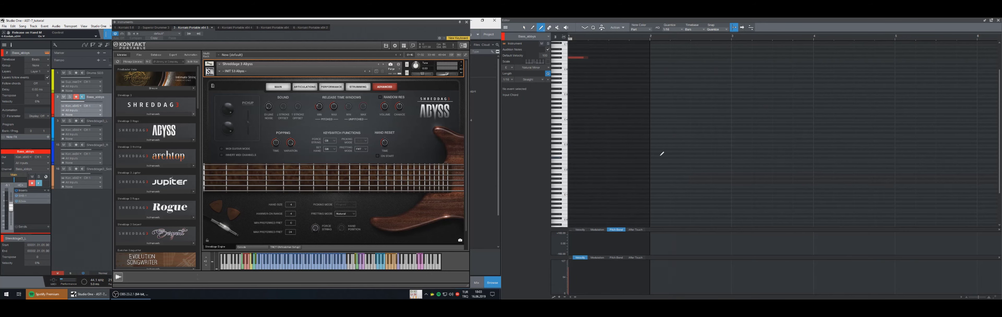
pyautogui.moveTo(653, 151); pyautogui.dragTo(751, 151)
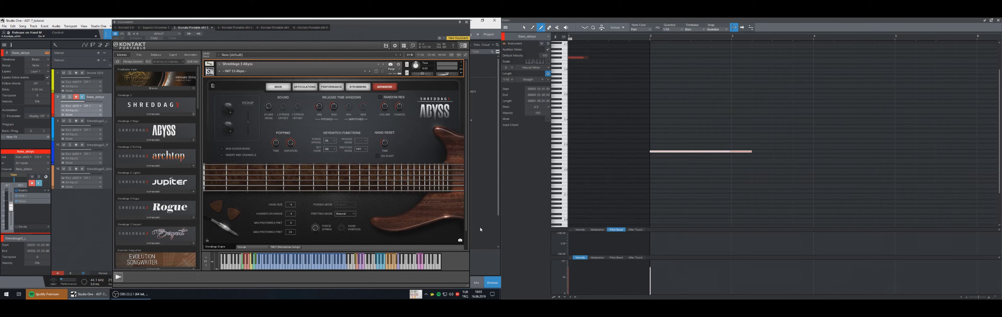
pyautogui.press('1')
pyautogui.moveTo(682, 151); pyautogui.dragTo(686, 180)
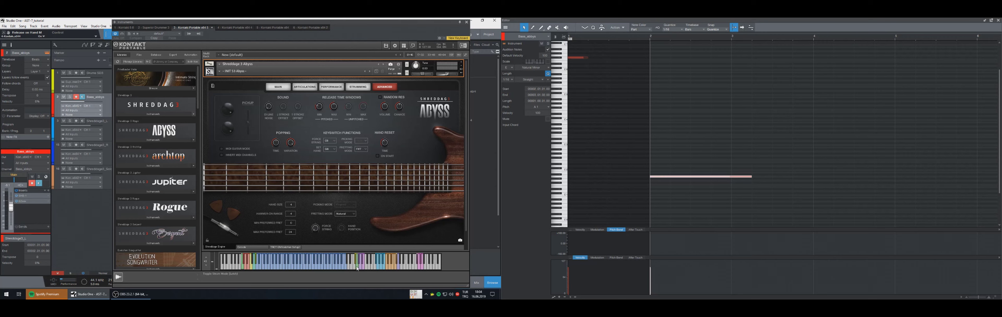
pyautogui.press('Up')
pyautogui.press('Up')
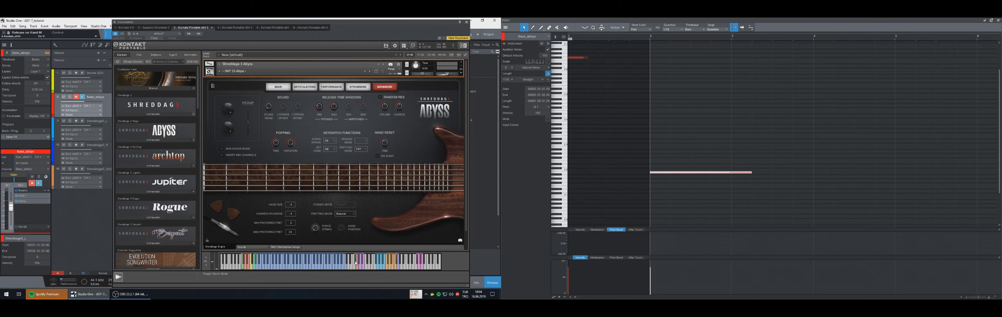
# - Raise the bass note semitone by semitone by about an octave, listening to each pitch
pyautogui.moveTo(669, 173); pyautogui.dragTo(669, 177)
pyautogui.press('Up')
pyautogui.press('Up')
pyautogui.press('Up')
pyautogui.press('Up')
pyautogui.press('Up')
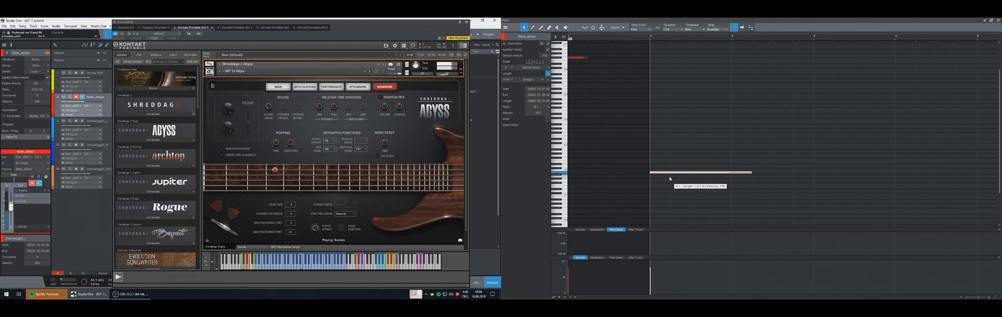
pyautogui.press('Up')
pyautogui.press('Up')
pyautogui.press('Up')
pyautogui.press('Up')
pyautogui.press('Up')
pyautogui.press('Up')
pyautogui.press('Up')
pyautogui.press('Up')
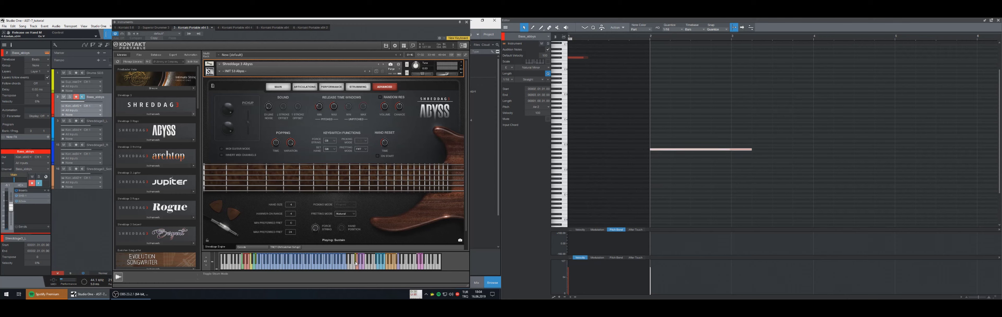
# - Show the Abyss strumming settings and raise the bass note by two more semitones
pyautogui.click(359, 88)
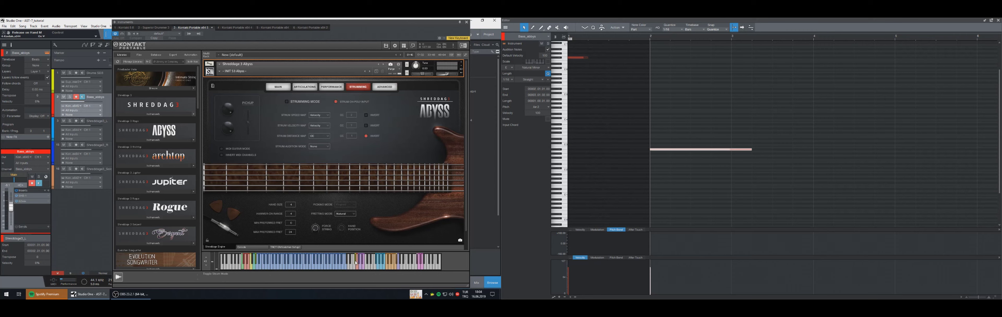
pyautogui.press('Up')
pyautogui.press('Up')
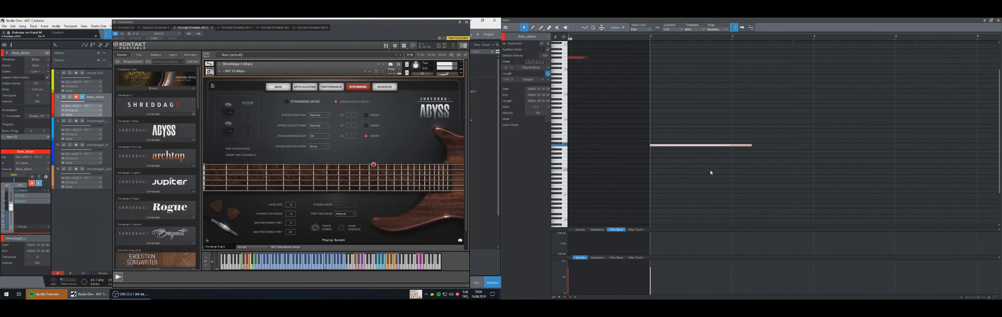
# - Lower the long bass note in bar 2 semitone by semitone by well over an octave and audition it
pyautogui.press('Down')
pyautogui.press('Down')
pyautogui.press('Down')
pyautogui.press('Down')
pyautogui.press('Down')
pyautogui.press('Down')
pyautogui.press('Down')
pyautogui.press('Down')
pyautogui.press('Down')
pyautogui.press('Down')
pyautogui.press('Down')
pyautogui.press('Down')
pyautogui.press('Down')
pyautogui.press('Down')
pyautogui.press('Down')
pyautogui.press('Down')
pyautogui.press('Down')
pyautogui.press('Down')
pyautogui.press('Down')
pyautogui.press('Down')
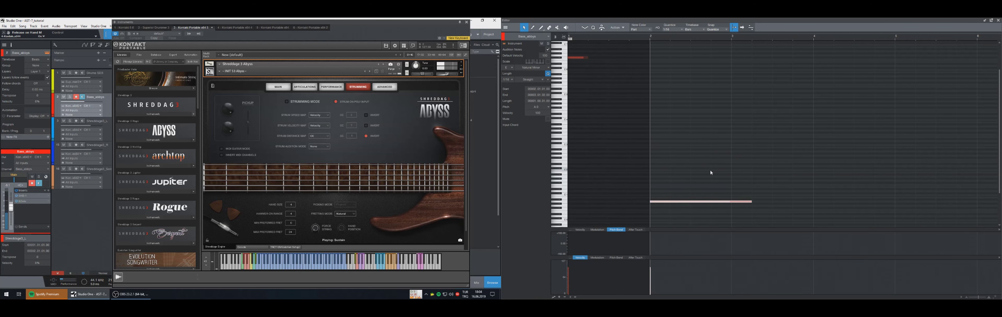
pyautogui.scroll(-3, 714, 154)
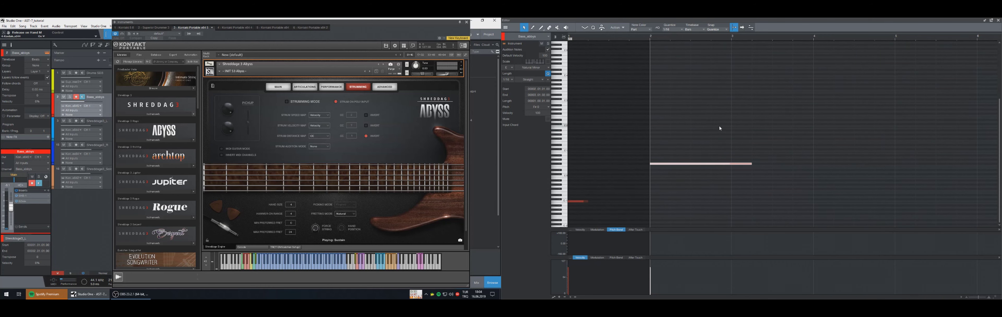
pyautogui.press('space')
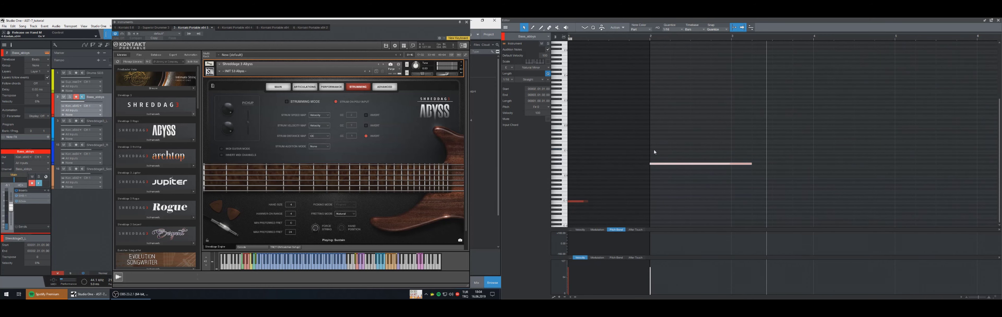
# - Check the Jupiter guitar part's pitches for reference and fine-tune the long Abyss bass note slightly lower in semitone steps
pyautogui.click(105, 125)
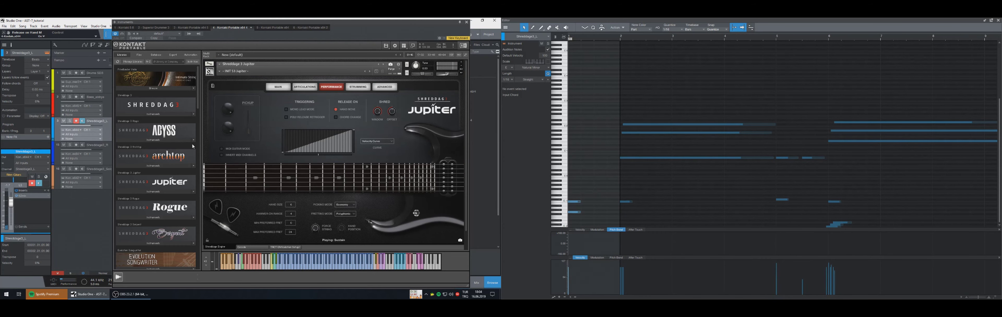
pyautogui.click(107, 107)
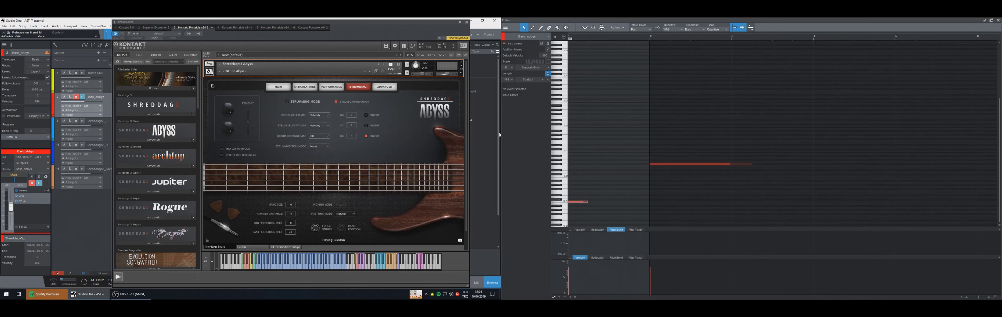
pyautogui.click(700, 161)
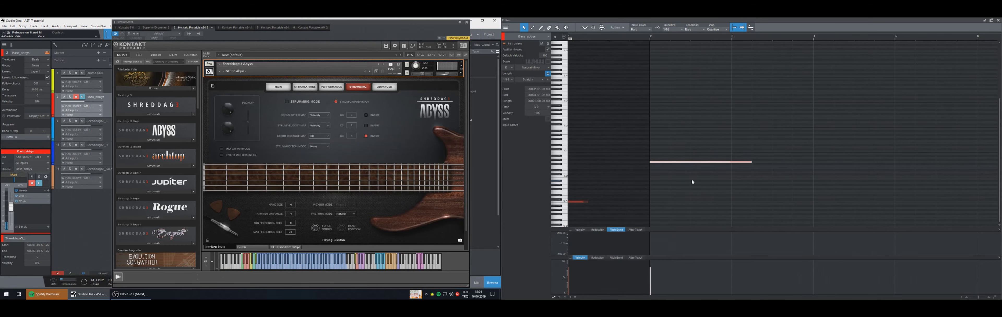
pyautogui.press('Down')
pyautogui.press('Down')
pyautogui.press('Down')
pyautogui.press('Down')
pyautogui.press('Down')
pyautogui.press('Down')
pyautogui.press('Down')
pyautogui.press('Down')
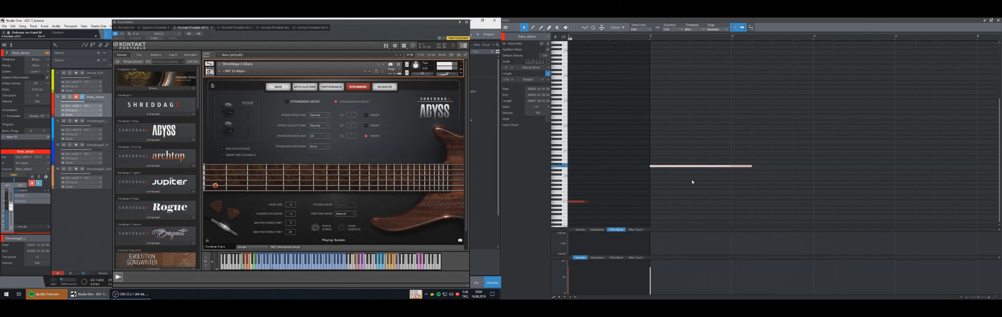
# - Lower the long bass note at bar 2 and compare it with the part on the Shreddage guitar track below
pyautogui.press('Down')
pyautogui.press('Down')
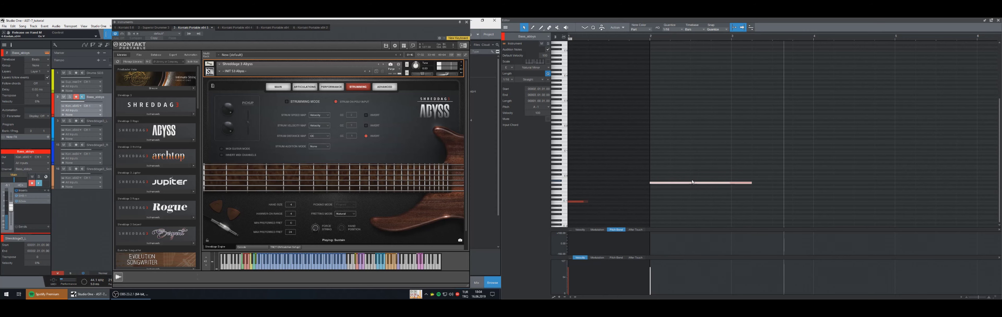
pyautogui.click(110, 125)
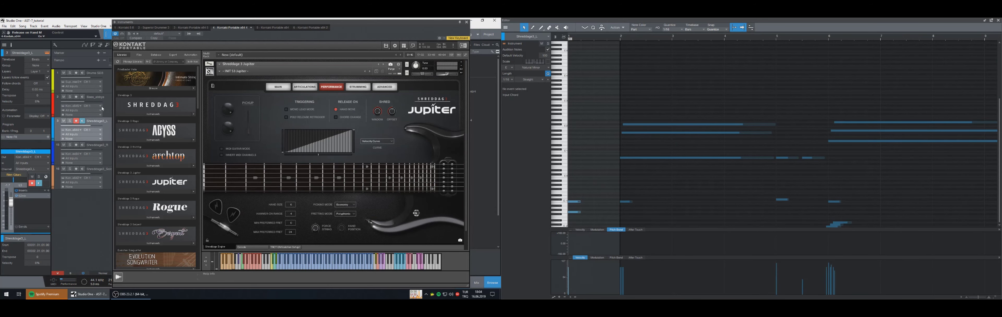
pyautogui.click(109, 103)
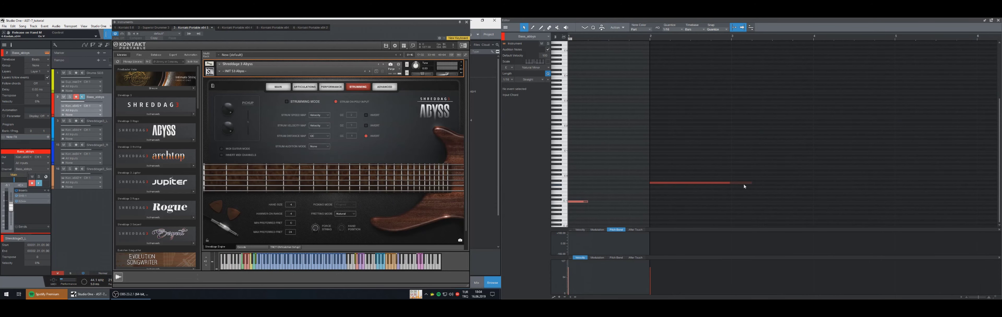
# - Lengthen the bass note starting at bar 2 to end at bar 4 and play the song from the beginning
pyautogui.click(727, 183)
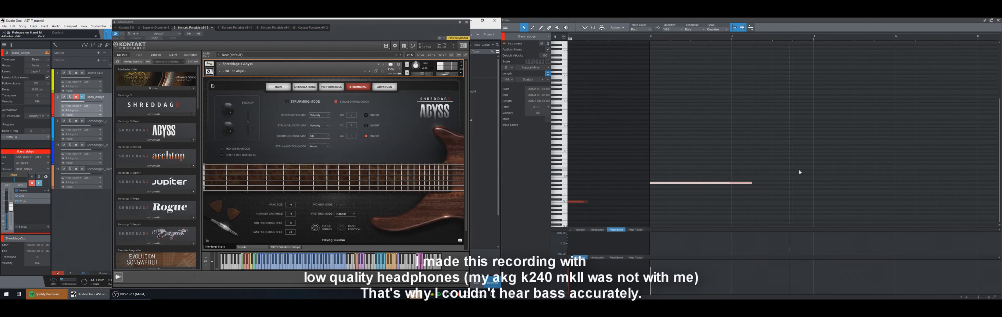
pyautogui.moveTo(752, 182); pyautogui.dragTo(805, 171)
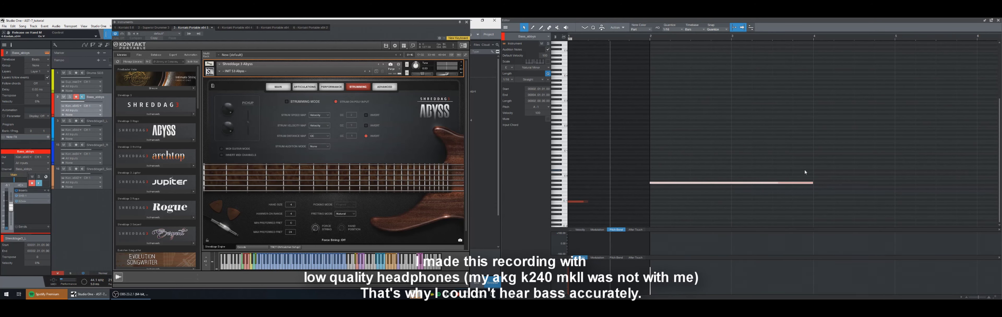
pyautogui.moveTo(979, 296); pyautogui.dragTo(976, 296)
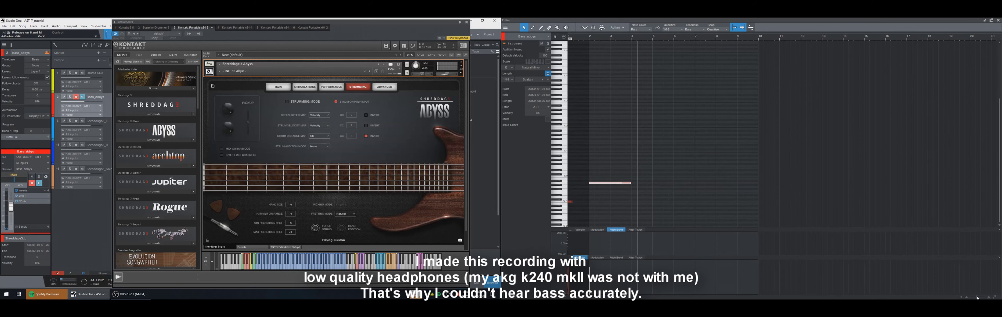
pyautogui.press(',')
pyautogui.press('space')
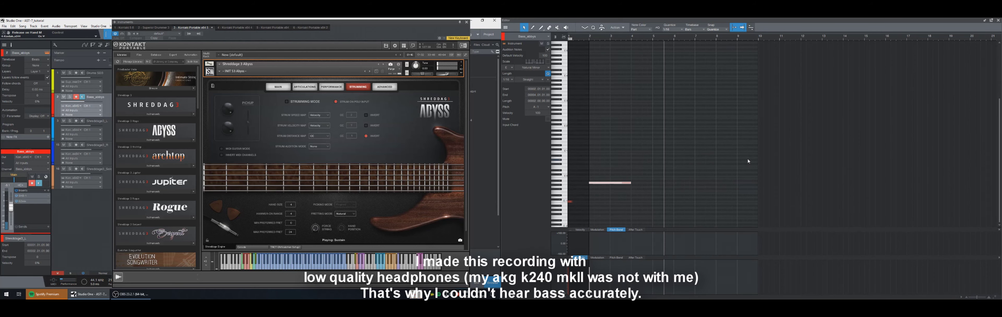
# - Draw a long bass note from bar 6 to bar 10 and play the part from the beginning
pyautogui.press('5')
pyautogui.click(676, 179)
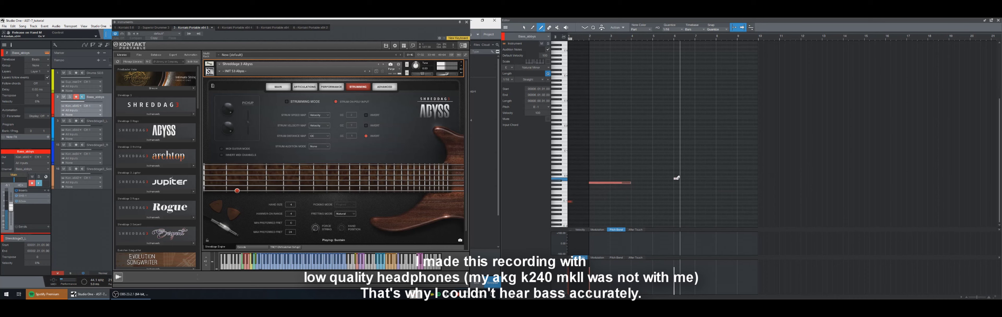
pyautogui.moveTo(678, 181); pyautogui.dragTo(757, 166)
pyautogui.press(',')
pyautogui.press('space')
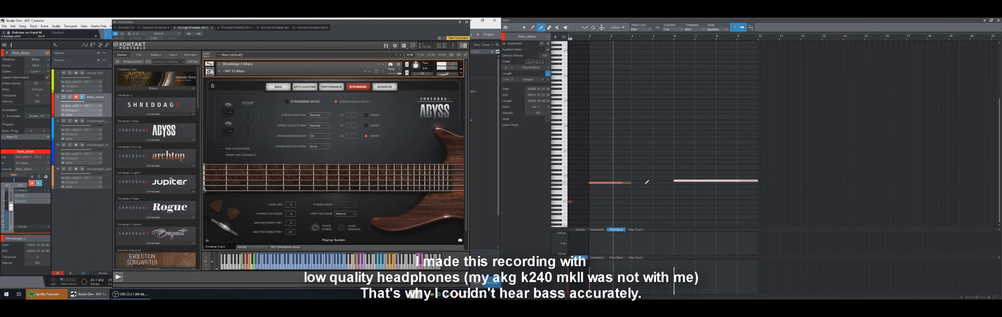
# - Draw three ascending bass notes between bar 4 and bar 6, the last one filling bar 5
pyautogui.click(629, 182)
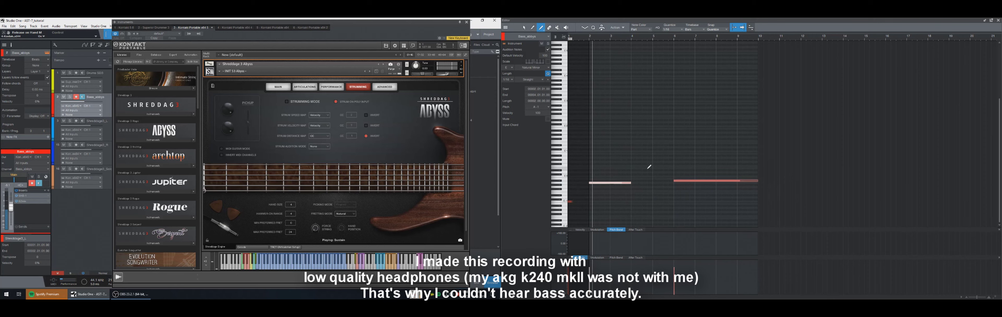
pyautogui.click(634, 156)
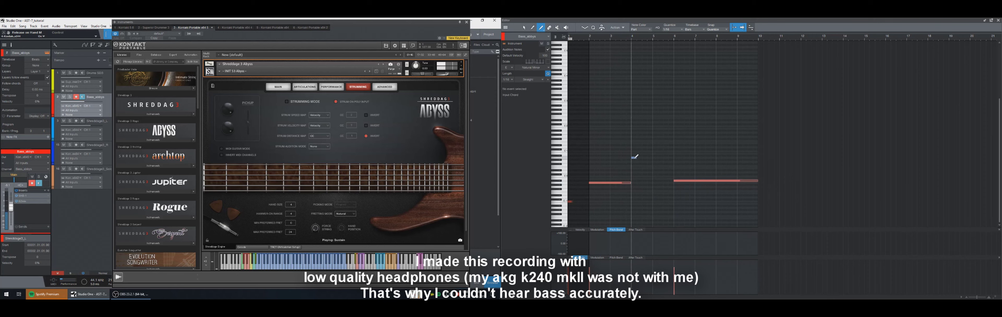
pyautogui.moveTo(655, 153); pyautogui.dragTo(654, 153)
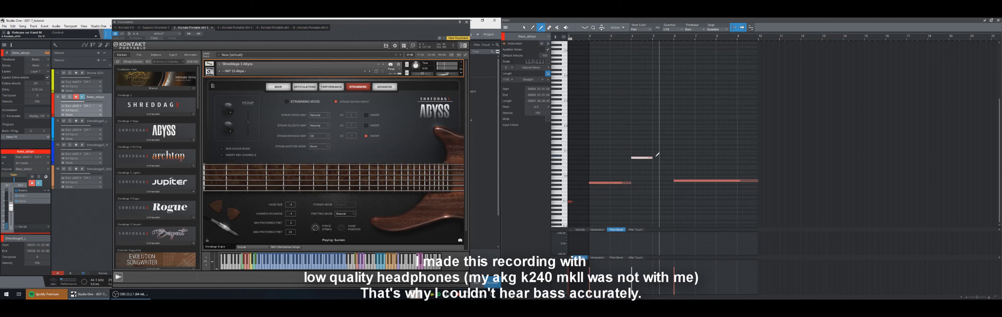
pyautogui.moveTo(652, 158)
pyautogui.mouseDown()
pyautogui.moveTo(642, 158)
pyautogui.moveTo(657, 143)
pyautogui.moveTo(679, 143)
pyautogui.mouseUp()
pyautogui.hotkey('alt', 'Up')
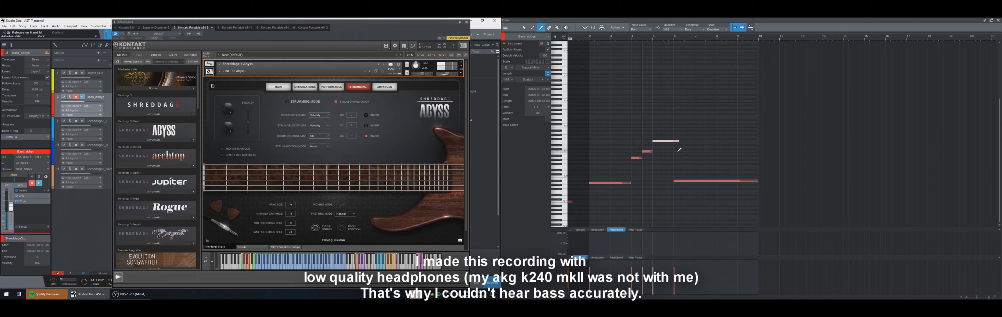
pyautogui.press('space')
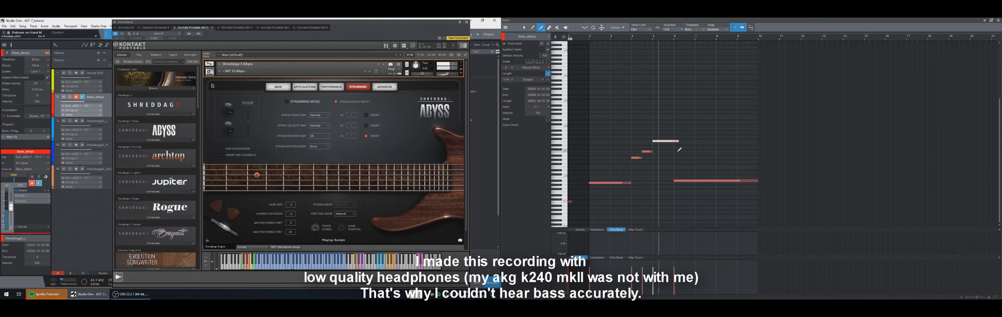
pyautogui.moveTo(679, 140); pyautogui.dragTo(673, 140)
# - Solo the bass track and play its line from the beginning
pyautogui.press(',')
pyautogui.click(69, 96)
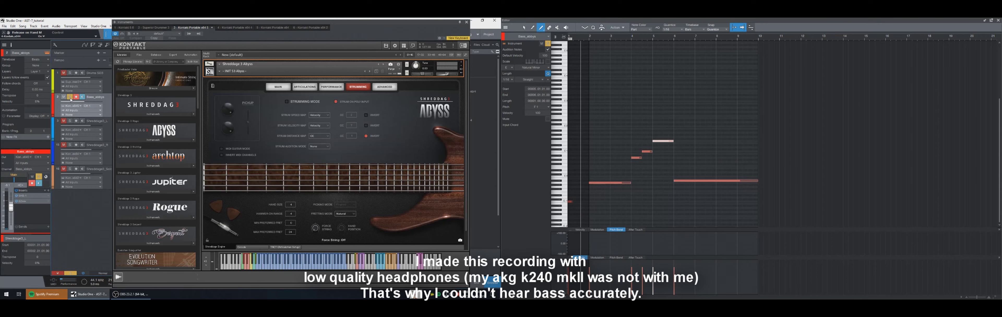
pyautogui.press('1')
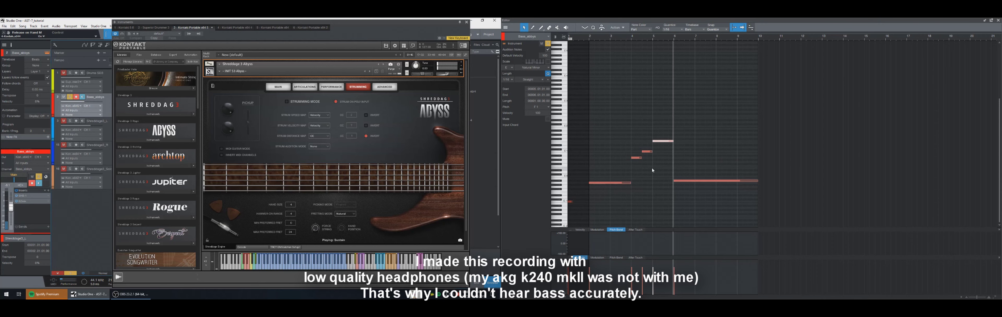
# - Audition the three ascending notes between bars 4 and 6, trying the middle one at a higher pitch
pyautogui.click(646, 151)
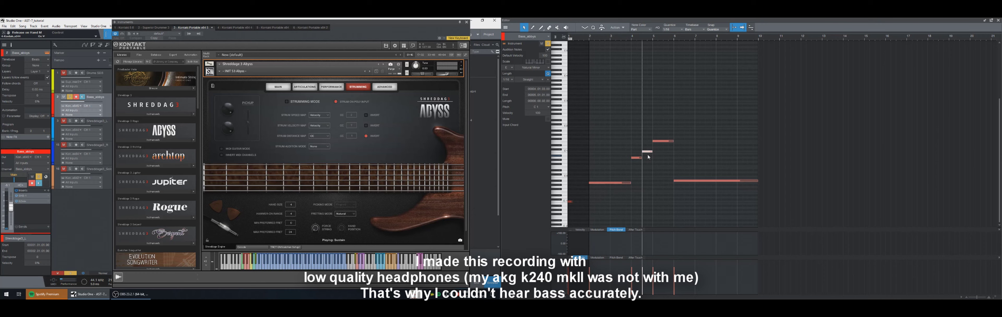
pyautogui.press('Left')
pyautogui.press('Left')
pyautogui.press('Right')
pyautogui.press('Right')
pyautogui.press('Up')
pyautogui.press('Left')
pyautogui.press('Right')
pyautogui.press('Right')
pyautogui.press('Left')
pyautogui.press('Left')
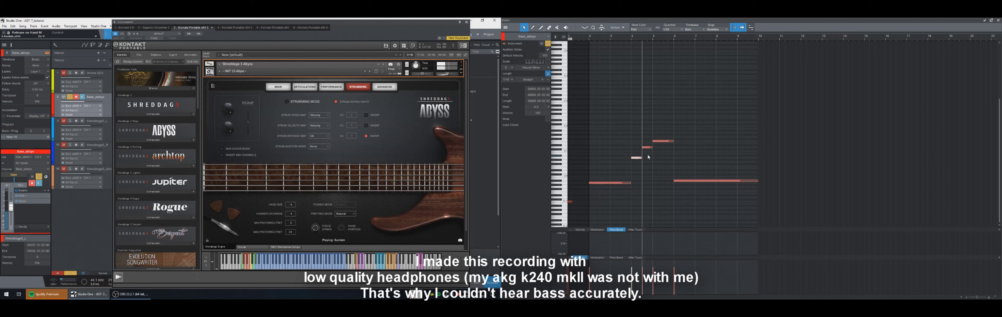
pyautogui.press('Right')
pyautogui.press('Right')
pyautogui.press('Left')
pyautogui.press('Down')
pyautogui.press('Left')
pyautogui.press('Right')
pyautogui.press('Right')
pyautogui.press('space')
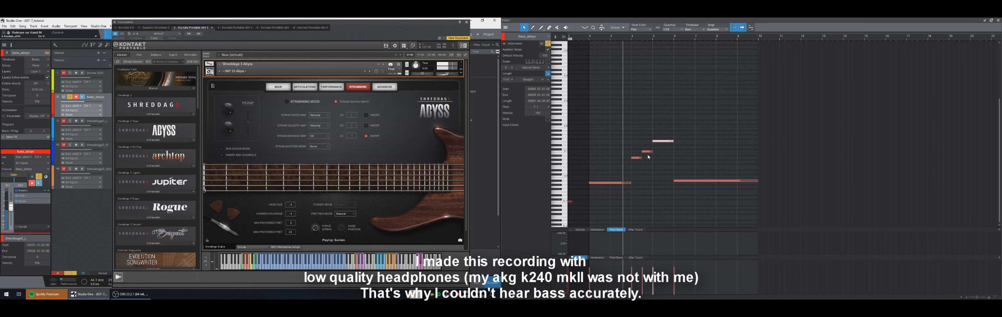
pyautogui.click(646, 168)
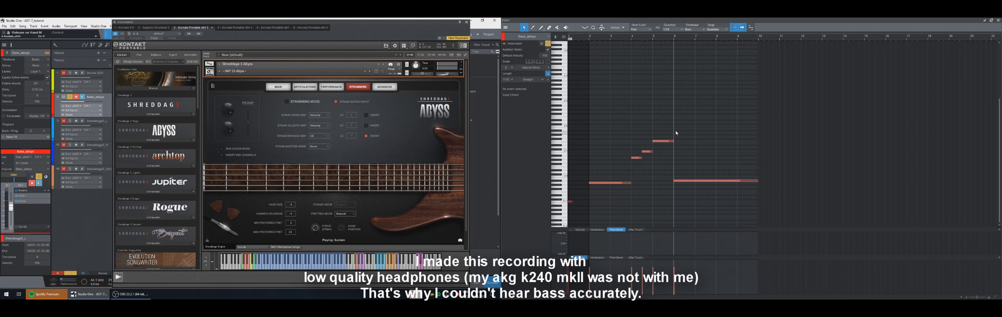
pyautogui.click(540, 27)
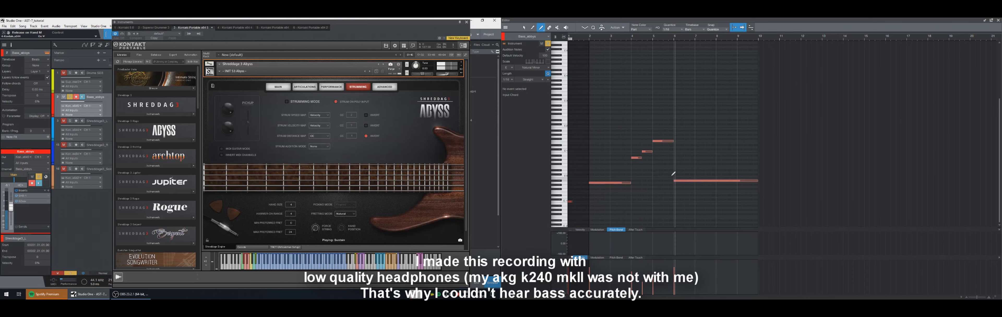
pyautogui.press('1')
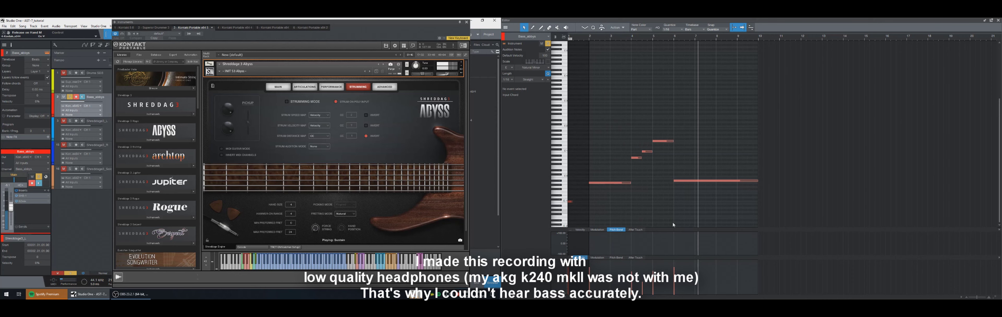
pyautogui.press('3')
pyautogui.press('1')
# - Raise the long bass note starting at bar 6 by about one octave
pyautogui.click(692, 181)
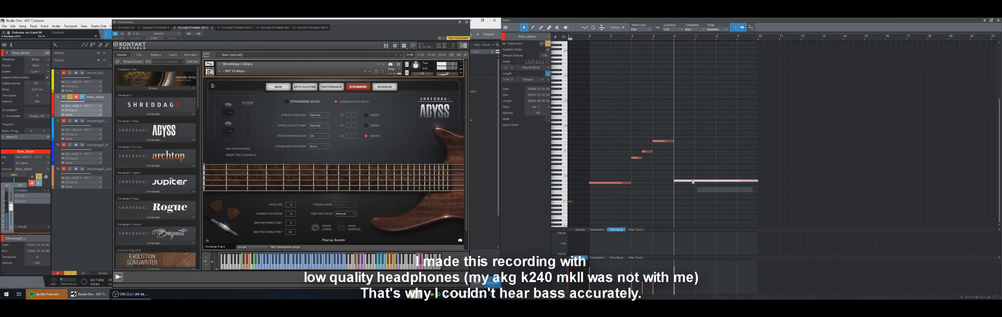
pyautogui.press('Up')
pyautogui.press('Up')
pyautogui.press('Up')
pyautogui.press('Up')
pyautogui.press('Up')
pyautogui.press('Up')
pyautogui.press('Up')
pyautogui.press('Up')
pyautogui.press('Up')
pyautogui.press('Up')
pyautogui.press('Up')
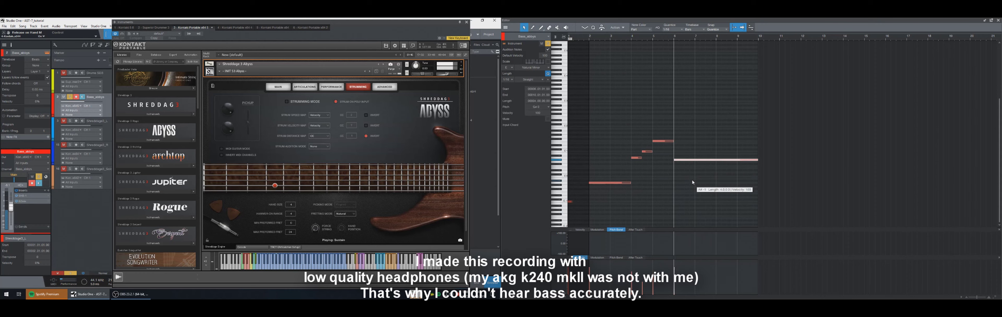
pyautogui.press('Up')
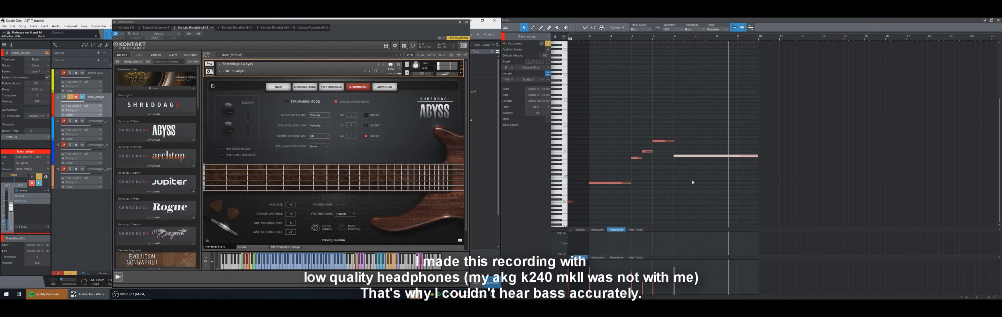
# - Unsolo the bass track and shorten the long note starting at bar 6 to end at bar 8
pyautogui.click(70, 97)
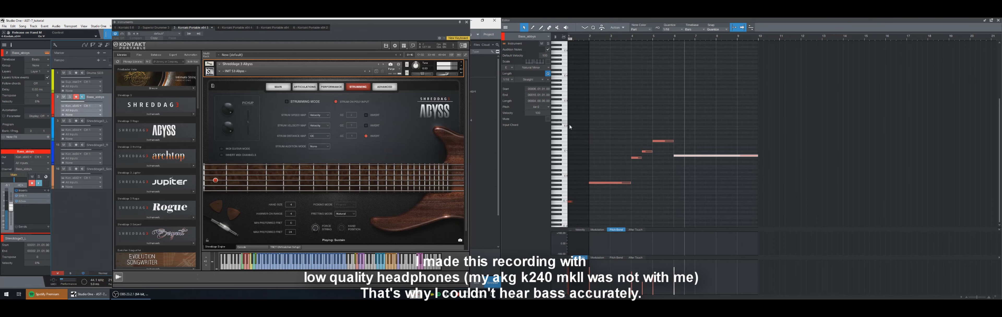
pyautogui.click(735, 142)
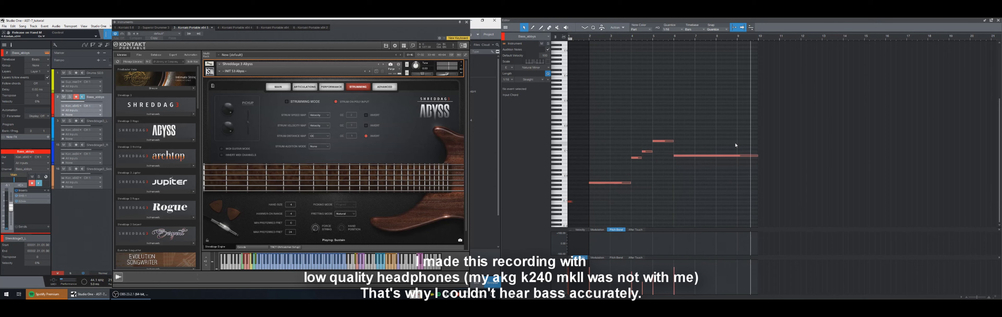
pyautogui.moveTo(759, 155); pyautogui.dragTo(716, 150)
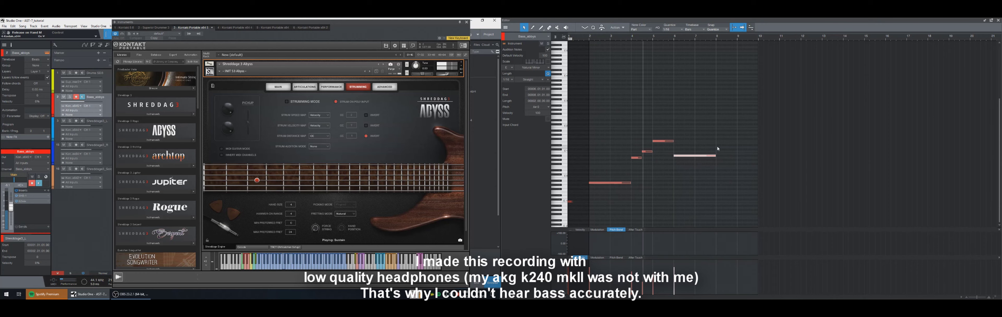
# - Draw a short bass note at the start of bar 8 and lower its pitch by two semitones
pyautogui.press('2')
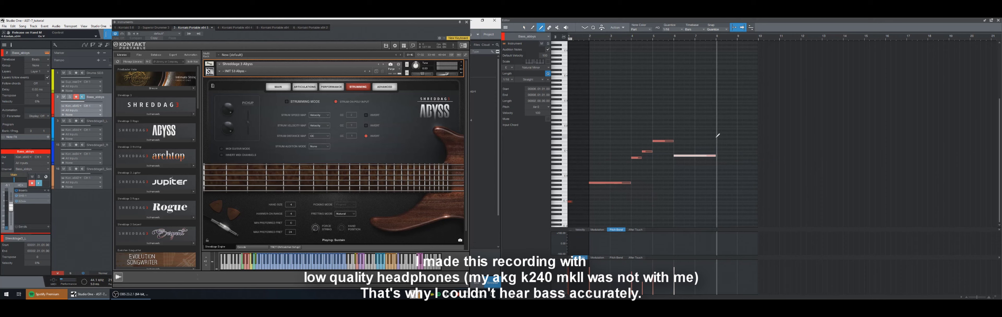
pyautogui.moveTo(717, 137); pyautogui.dragTo(731, 137)
pyautogui.press('Down')
pyautogui.press('Down')
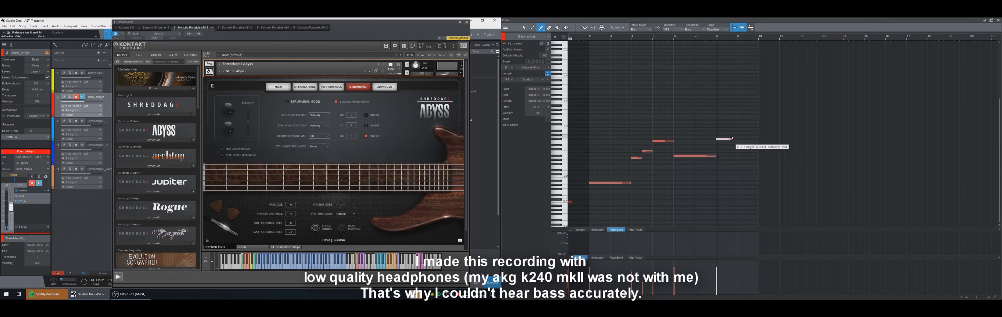
# - Draw a one-bar bass note at bar 9 and lengthen the bar 8 note to reach it
pyautogui.moveTo(738, 140)
pyautogui.mouseDown()
pyautogui.moveTo(757, 140)
pyautogui.moveTo(738, 140)
pyautogui.mouseUp()
pyautogui.click(735, 142)
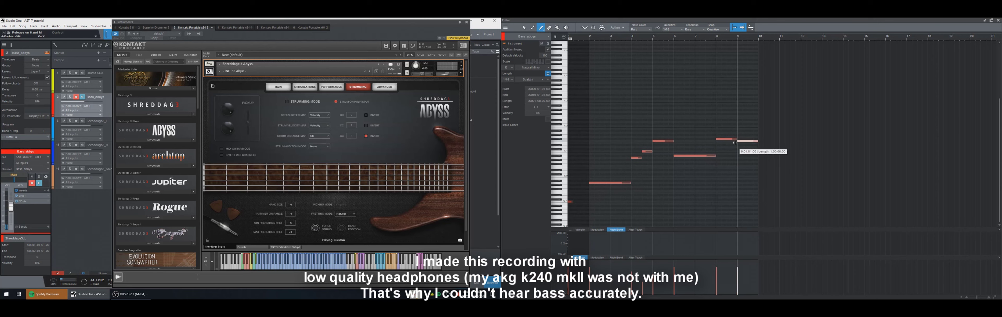
pyautogui.moveTo(739, 139); pyautogui.dragTo(741, 140)
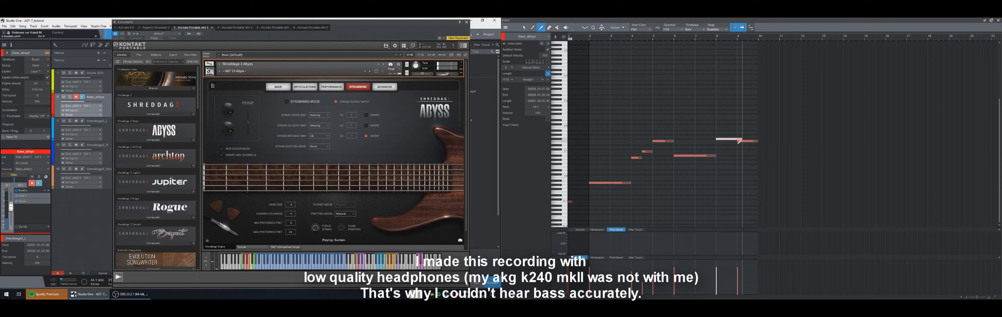
# - Reduce the velocity of the bass note starting at bar 9
pyautogui.click(728, 211)
pyautogui.press('2')
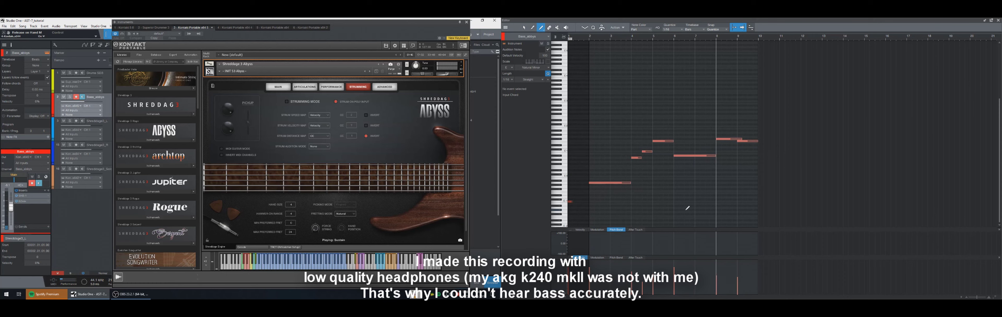
pyautogui.click(755, 133)
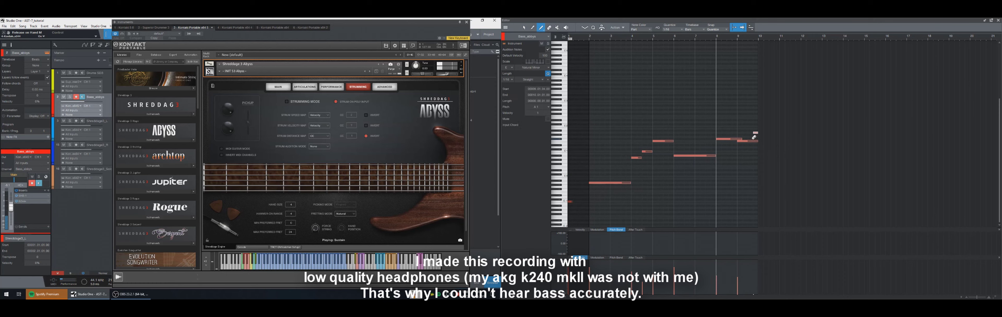
pyautogui.click(753, 141)
pyautogui.click(736, 282)
pyautogui.press('KP_Subtract')
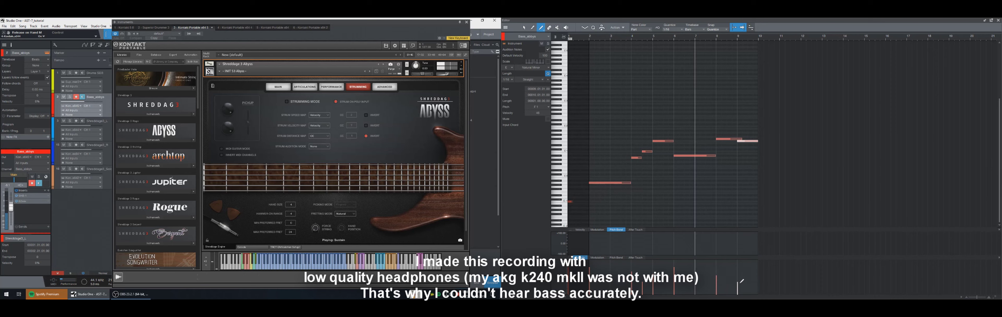
# - Try to start the bar 9 bass note slightly earlier so it overlaps the bar 8 note, and undo it
pyautogui.press('KP_Subtract')
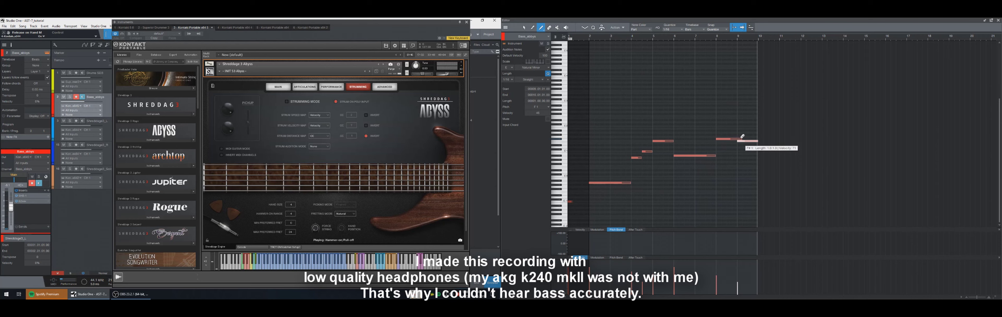
pyautogui.moveTo(743, 139); pyautogui.dragTo(735, 141)
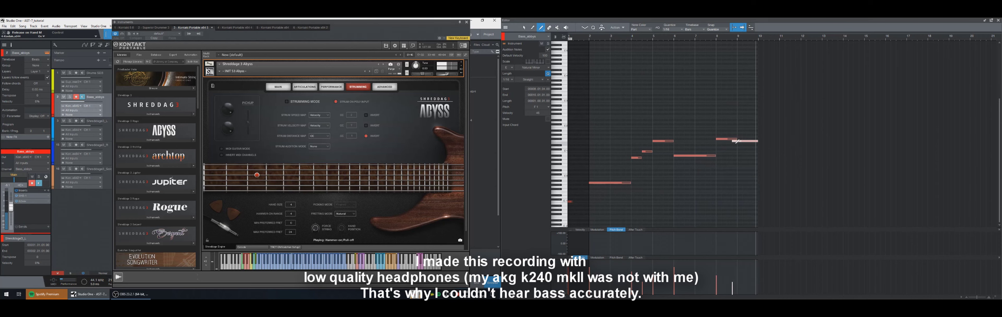
pyautogui.press('space')
pyautogui.hotkey('ctrl', 'z')
# - Extend the end of the bar 8 bass note slightly past the start of the bar 9 note
pyautogui.press('n')
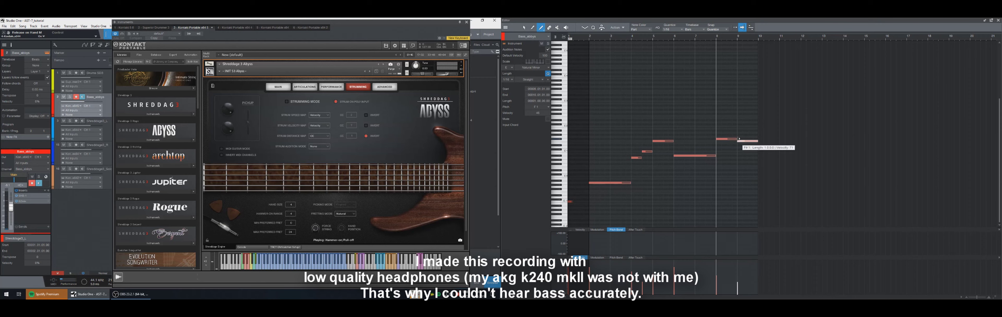
pyautogui.moveTo(736, 138); pyautogui.dragTo(738, 139)
pyautogui.press('space')
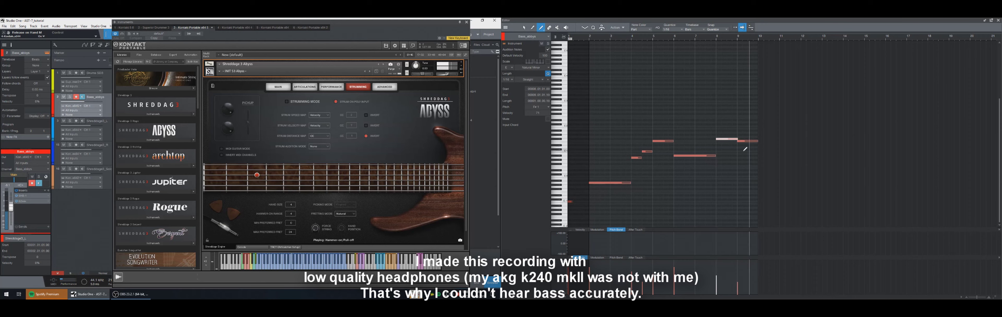
# - Close the instrument window and play back the bass line with the guitars from the beginning
pyautogui.press('KP_Subtract')
pyautogui.press('KP_Subtract')
pyautogui.press('KP_Subtract')
pyautogui.press('KP_Subtract')
pyautogui.press('KP_Subtract')
pyautogui.press('KP_Subtract')
pyautogui.press('KP_Subtract')
pyautogui.press('KP_Subtract')
pyautogui.press('KP_Subtract')
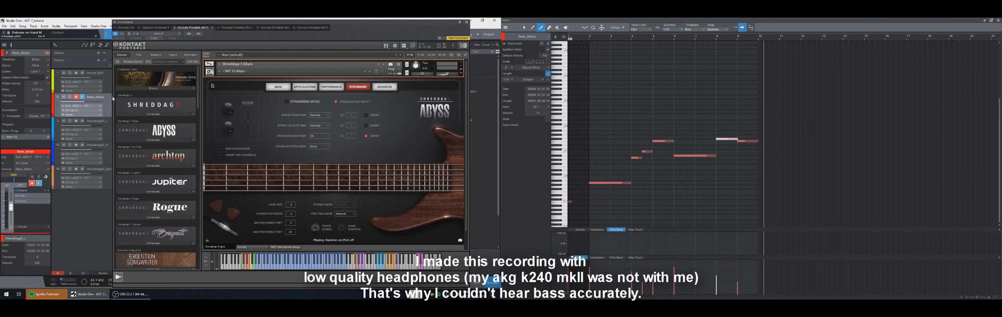
pyautogui.click(467, 22)
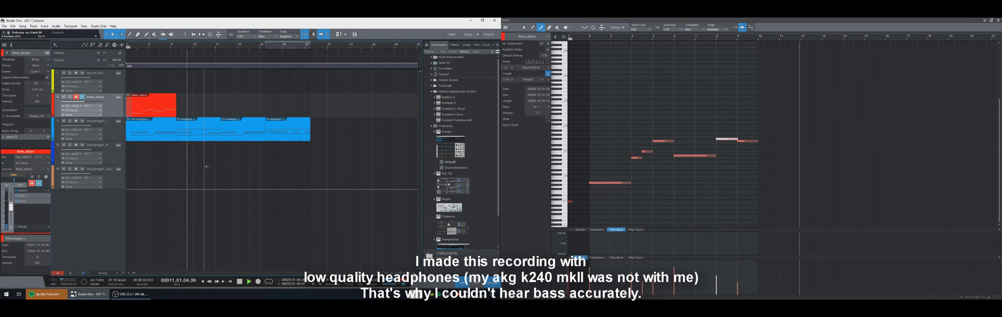
pyautogui.press('space')
pyautogui.press('space')
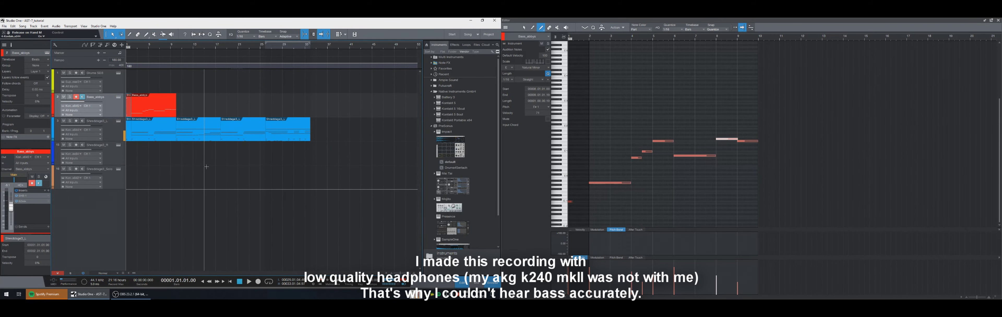
pyautogui.press('space')
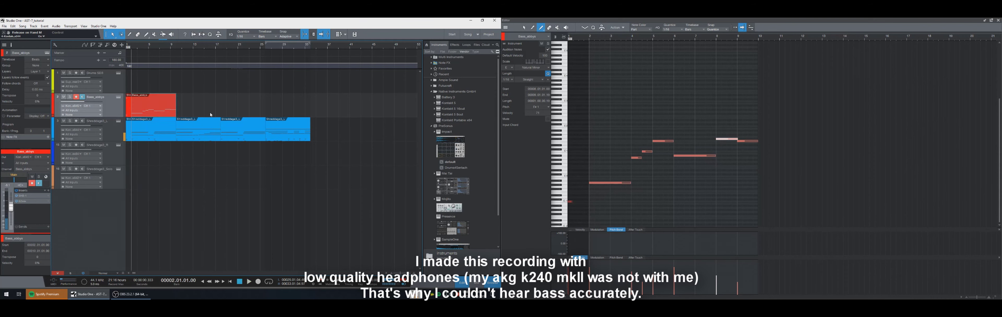
# - Raise the long bass note starting at bar 2 by one octave and play back the line
pyautogui.press('1')
pyautogui.click(601, 182)
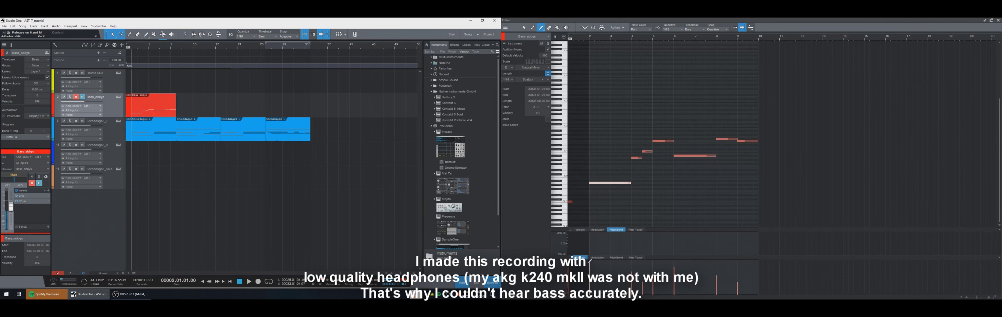
pyautogui.press('space')
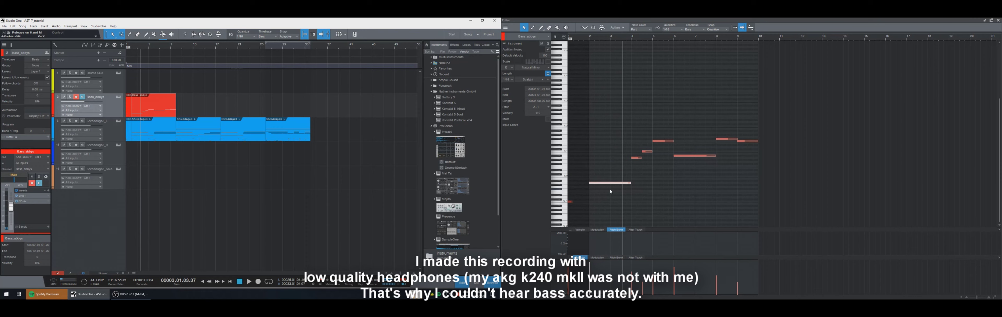
pyautogui.press('Up')
pyautogui.press('space')
pyautogui.press('Up')
pyautogui.press('Up')
pyautogui.press('Up')
pyautogui.press('Up')
pyautogui.press('Up')
pyautogui.press('Up')
pyautogui.press('Up')
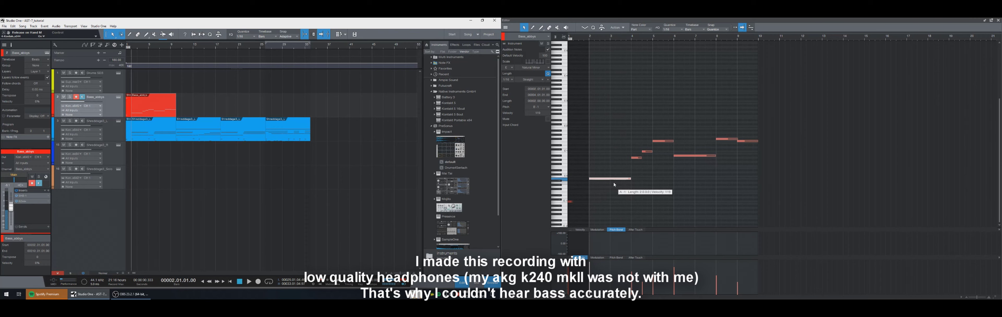
pyautogui.press('Up')
pyautogui.press('Up')
pyautogui.press('Up')
pyautogui.press('Up')
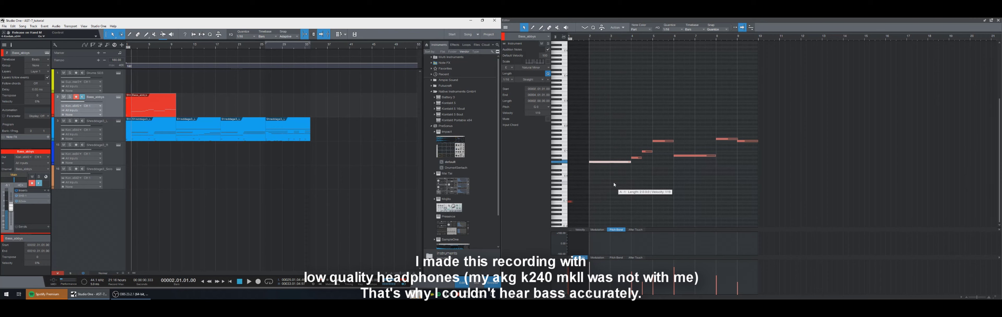
pyautogui.press('space')
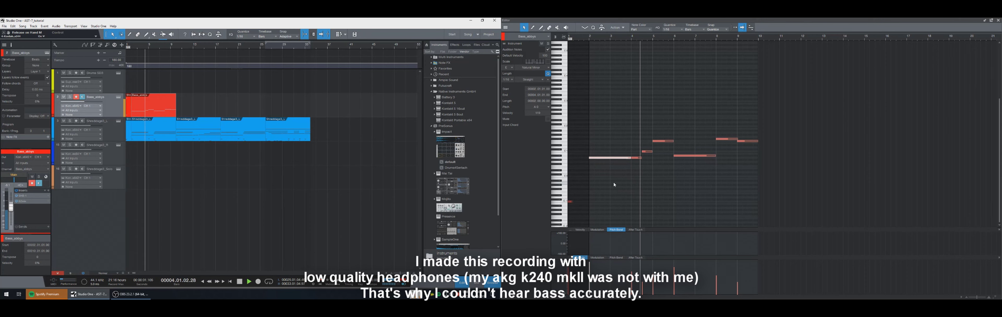
pyautogui.press('space')
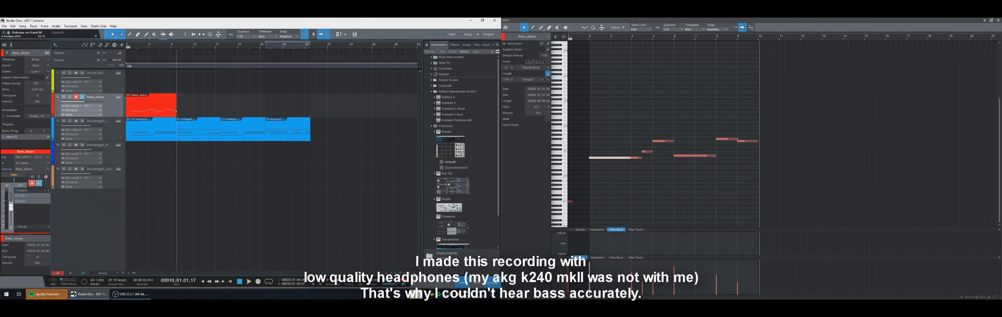
# - Duplicate the bass part so the copy starts at bar 10, and play back the copied section
pyautogui.press('d')
pyautogui.press('space')
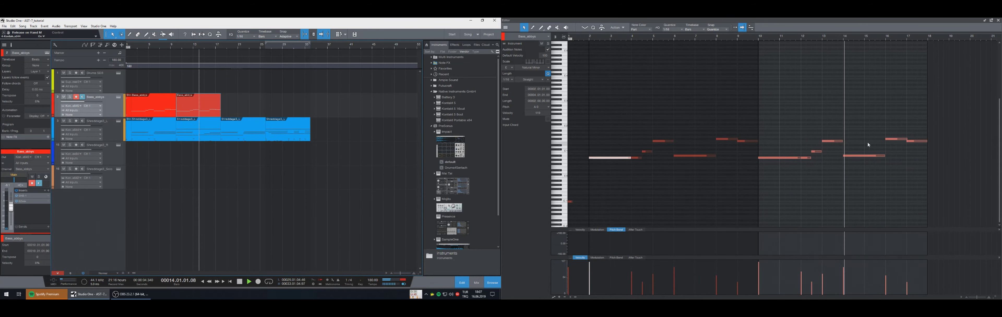
pyautogui.press('KP_Subtract')
pyautogui.press('KP_Subtract')
pyautogui.press('KP_Subtract')
pyautogui.press('KP_Subtract')
pyautogui.press('KP_Subtract')
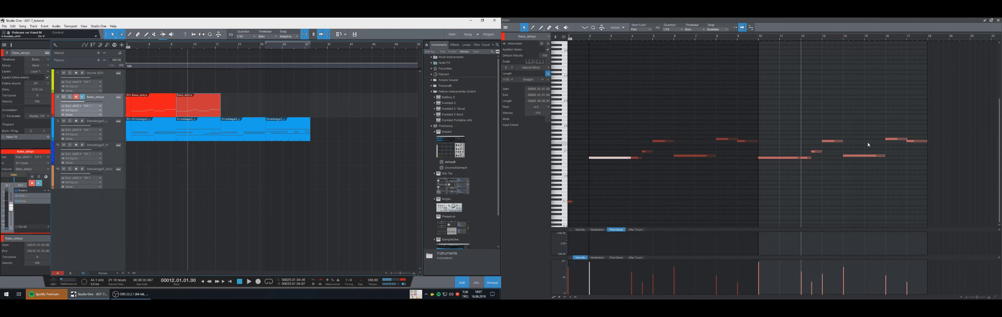
pyautogui.press('space')
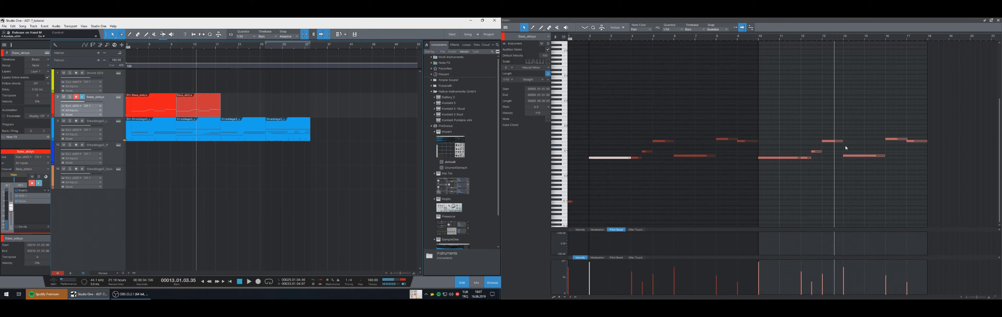
pyautogui.press('space')
# - Shorten the bar 13 bass note to half a bar and follow it with a half-bar note at the bar 10 note's pitch
pyautogui.click(840, 141)
pyautogui.moveTo(843, 142)
pyautogui.mouseDown()
pyautogui.moveTo(832, 142)
pyautogui.moveTo(845, 157)
pyautogui.mouseUp()
pyautogui.press('n')
pyautogui.keyDown('ctrl'); pyautogui.click(835, 157); pyautogui.keyUp('ctrl')
pyautogui.press('KP_Subtract')
pyautogui.press('space')
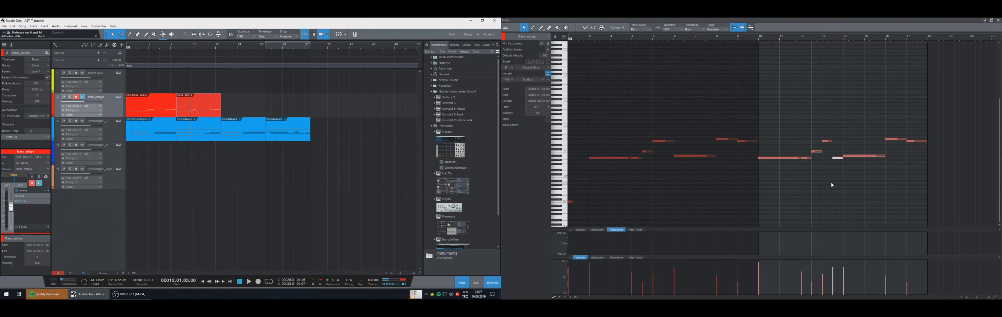
# - Lower the velocity of the bass note in the second half of bar 13 and play back the passage
pyautogui.press('space')
pyautogui.press('5')
pyautogui.press('Escape')
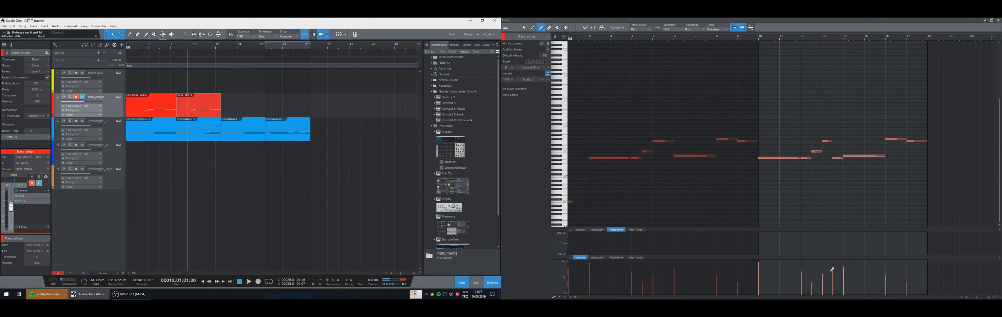
pyautogui.press('space')
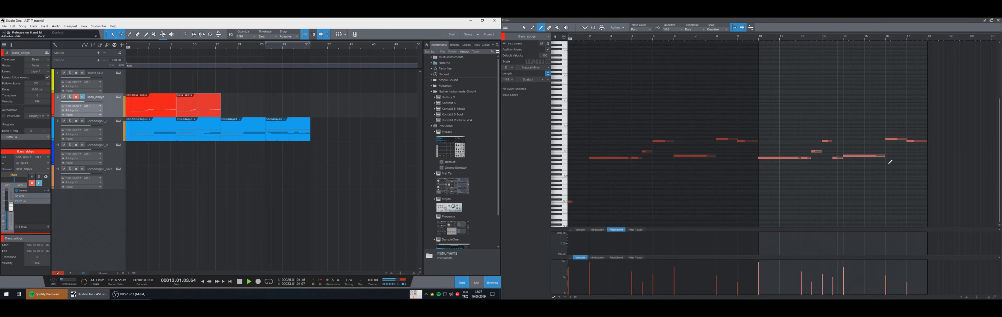
# - Raise the long bass note starting at bar 14 by one octave and play back from bar 10
pyautogui.press('1')
pyautogui.click(855, 155)
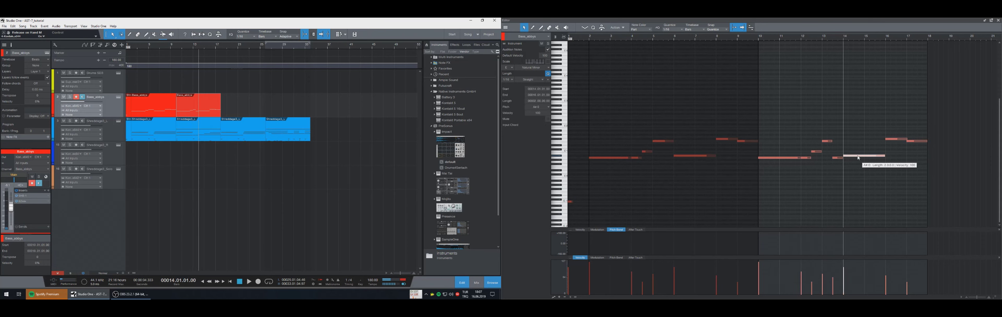
pyautogui.press('Up')
pyautogui.press('Up')
pyautogui.press('Up')
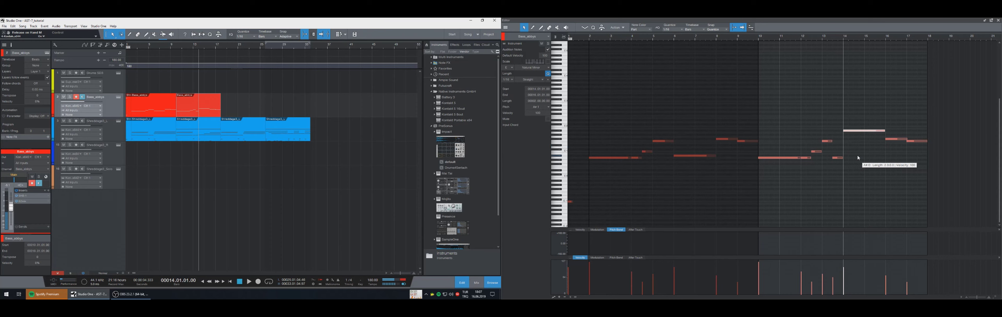
pyautogui.press('KP_Subtract')
pyautogui.press('space')
pyautogui.press('space')
pyautogui.press('KP_Subtract')
pyautogui.press('KP_Subtract')
pyautogui.press('KP_Subtract')
pyautogui.press('KP_Subtract')
pyautogui.press('KP_Subtract')
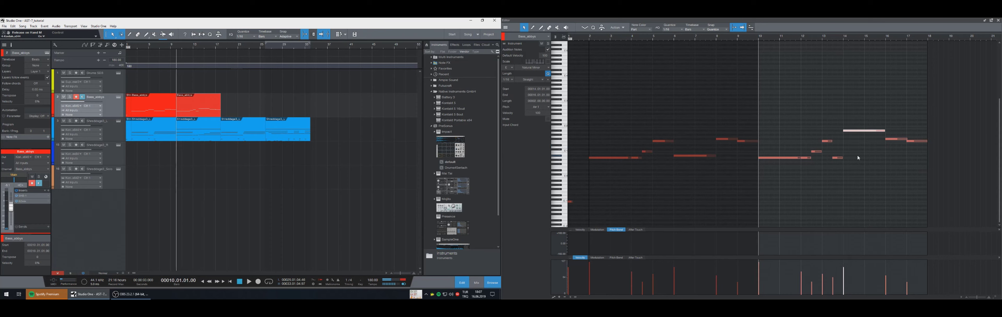
pyautogui.press('space')
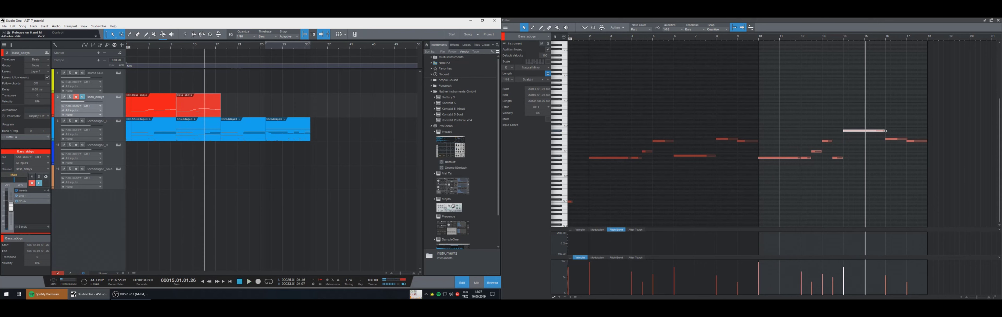
# - Shorten the bar 14 bass note to one bar and draw a half-bar note one semitone lower at bar 15
pyautogui.moveTo(886, 131); pyautogui.dragTo(864, 132)
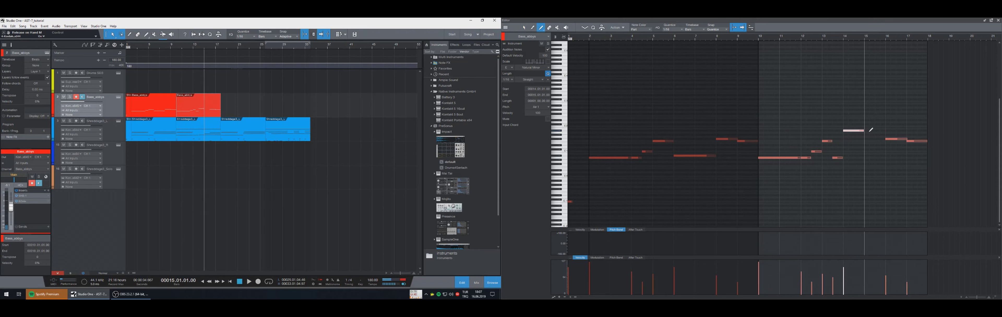
pyautogui.click(867, 132)
pyautogui.moveTo(976, 298); pyautogui.dragTo(977, 297)
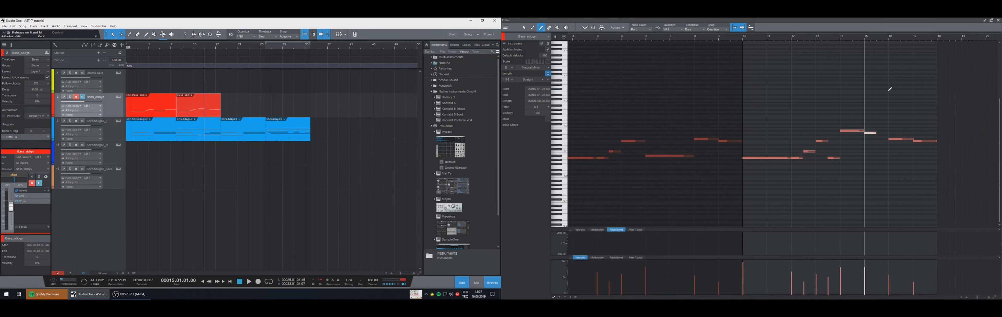
pyautogui.moveTo(873, 37); pyautogui.dragTo(871, 45)
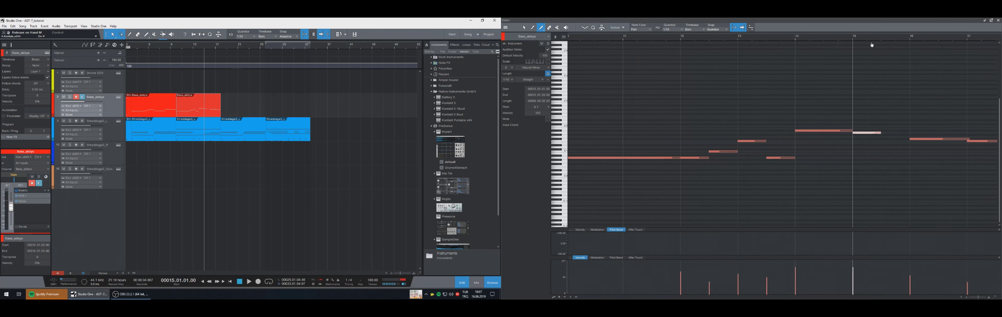
pyautogui.press('KP_Subtract')
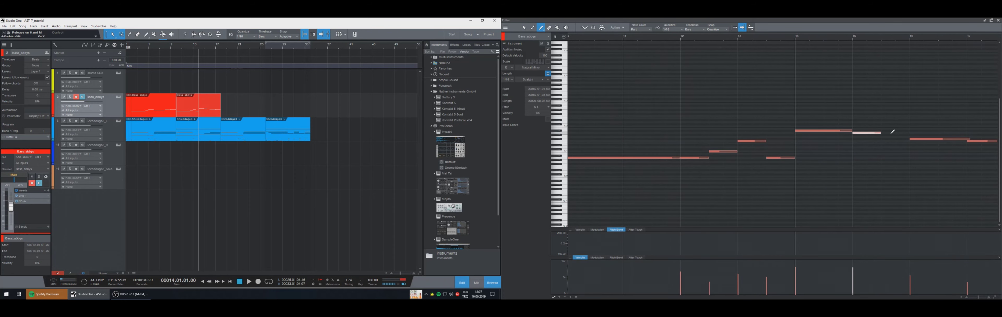
pyautogui.press('space')
pyautogui.press('space')
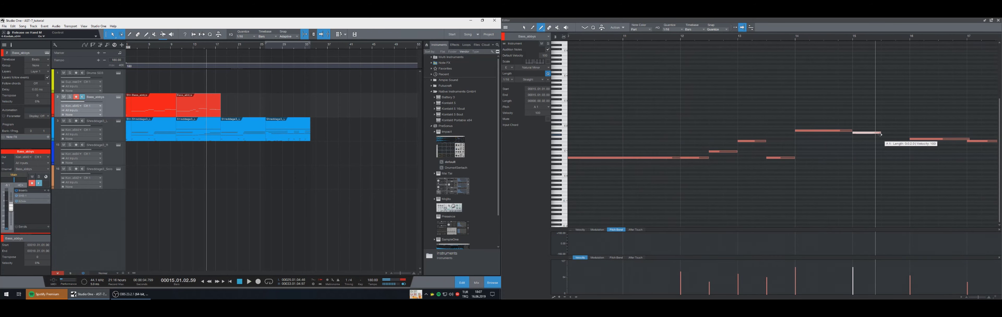
pyautogui.press('space')
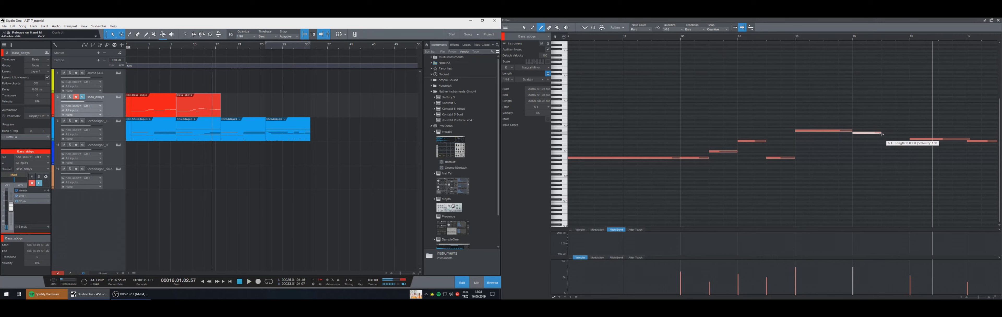
# - Shorten the bar 15 bass note and add two short notes to fill the bar, one a semitone higher and one at the original pitch
pyautogui.moveTo(881, 134)
pyautogui.mouseDown()
pyautogui.moveTo(907, 132)
pyautogui.moveTo(872, 130)
pyautogui.mouseUp()
pyautogui.press('space')
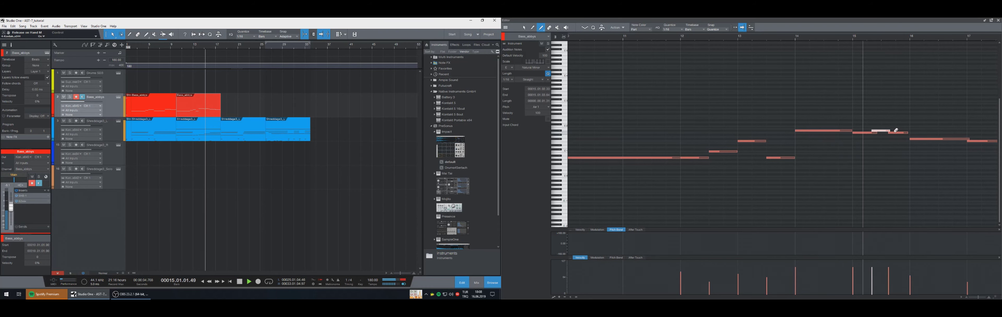
pyautogui.press('space')
pyautogui.press('1')
pyautogui.click(895, 177)
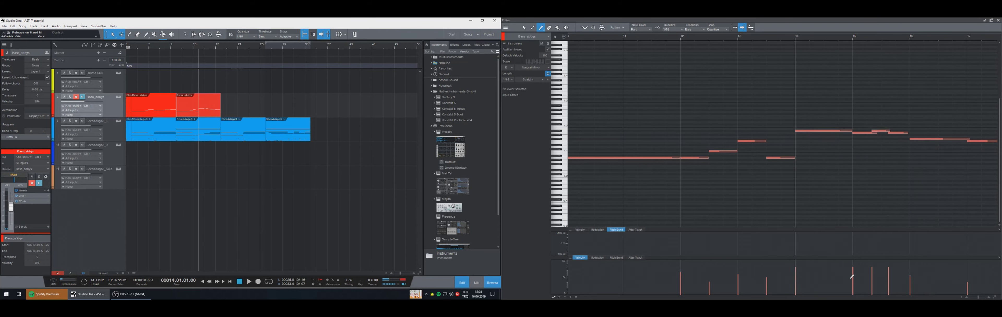
# - Lower the velocities of the three short bass notes in bar 15 and play back the passage
pyautogui.press('space')
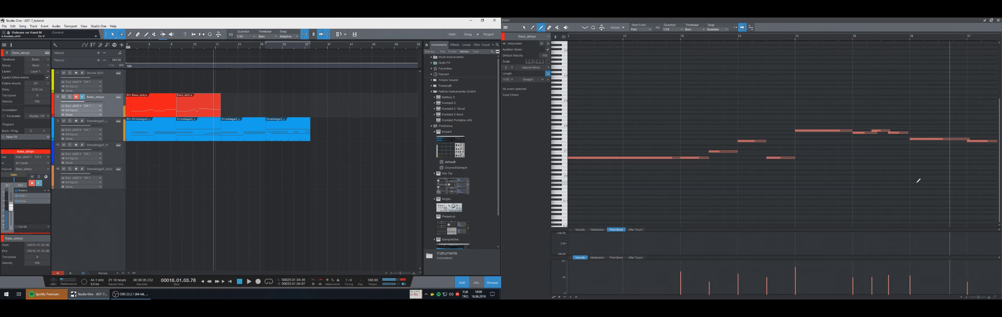
pyautogui.press('space')
pyautogui.press('KP_Subtract')
pyautogui.press('KP_Subtract')
pyautogui.press('KP_Subtract')
pyautogui.press('KP_Subtract')
pyautogui.press('space')
pyautogui.press('space')
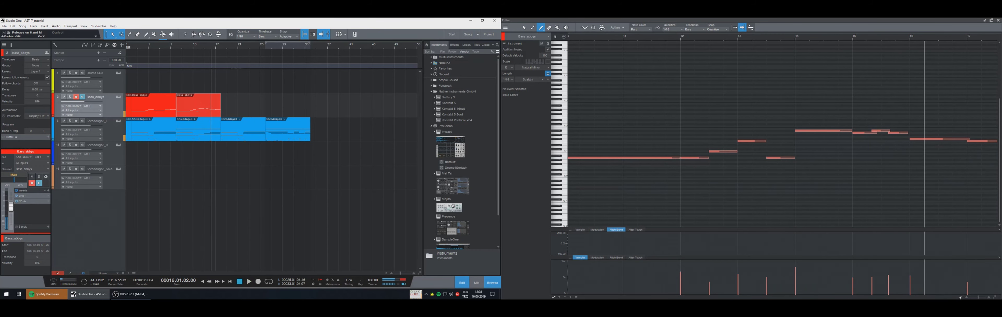
pyautogui.click(961, 297)
pyautogui.press('1')
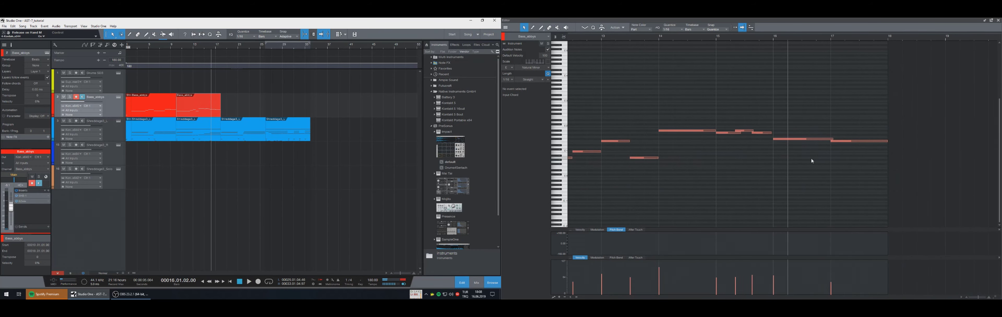
# - Transpose the long bass note at bar 16, trying it higher before settling about three semitones below its original pitch
pyautogui.click(794, 139)
pyautogui.press('Up')
pyautogui.press('Up')
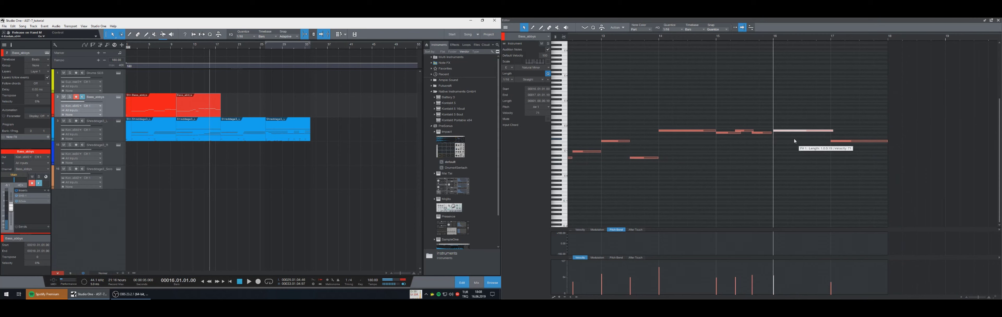
pyautogui.press('Down')
pyautogui.press('Down')
pyautogui.press('Down')
pyautogui.press('Down')
pyautogui.press('Down')
pyautogui.press('Down')
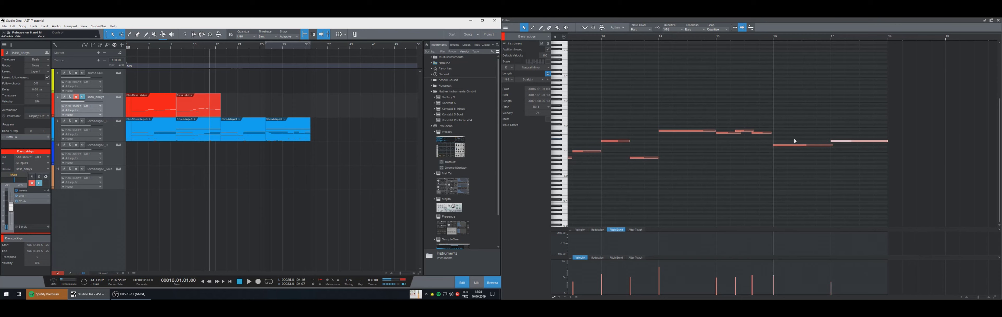
# - Lower the long bass note at bar 17 by about three semitones and play back the passage
pyautogui.press('Down')
pyautogui.press('Down')
pyautogui.press('Down')
pyautogui.press('Down')
pyautogui.press('space')
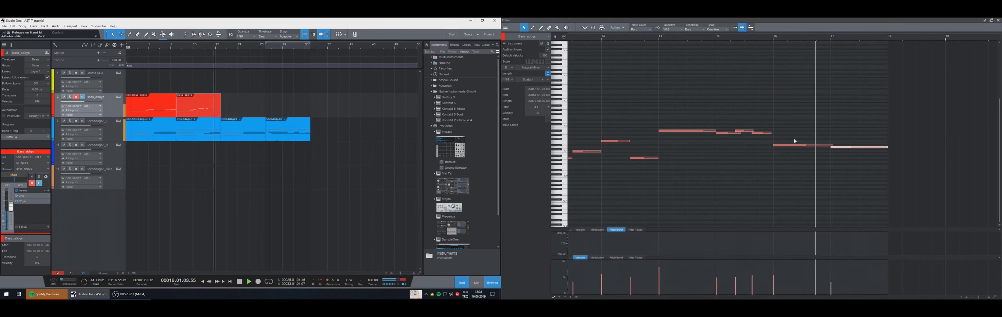
pyautogui.press('KP_Subtract')
pyautogui.press('KP_Subtract')
pyautogui.press('KP_Subtract')
pyautogui.press('KP_Subtract')
pyautogui.press('KP_Subtract')
pyautogui.press('KP_Subtract')
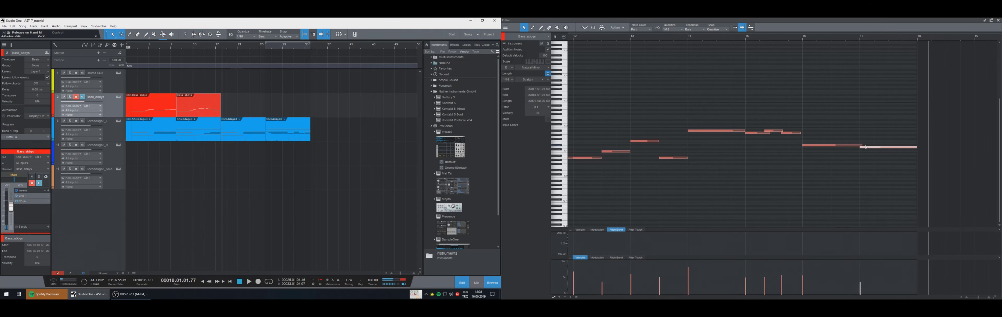
# - Trim the end of the bar 16 bass note so it stops slightly before bar 17, and play back
pyautogui.moveTo(861, 145); pyautogui.dragTo(856, 145)
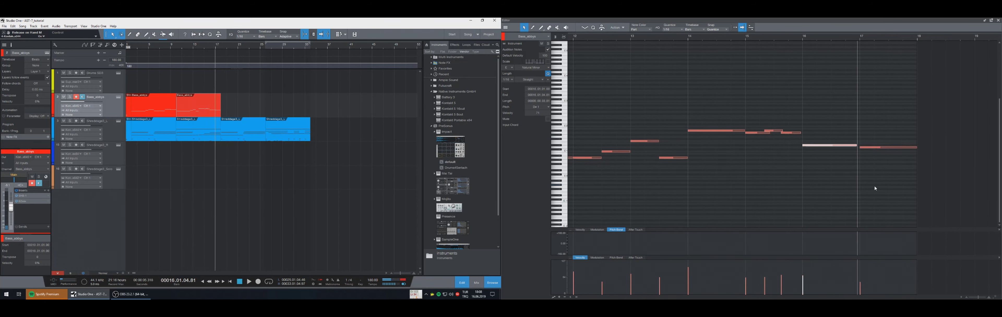
pyautogui.click(874, 188)
pyautogui.press('space')
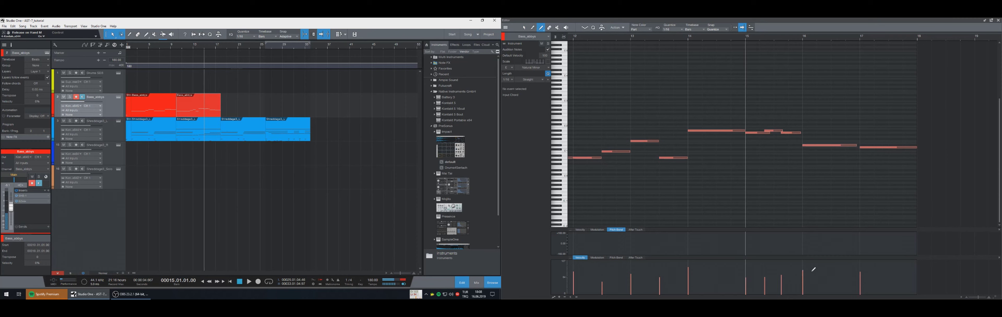
pyautogui.press('1')
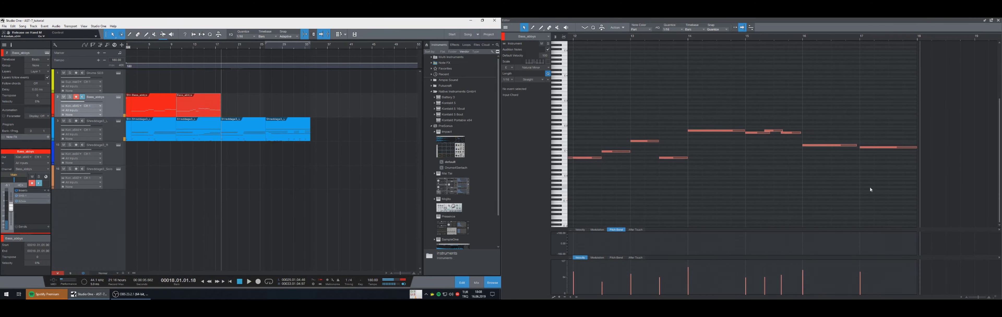
# - Solo the bass track and play back the passage through bars 14 to 17
pyautogui.click(838, 145)
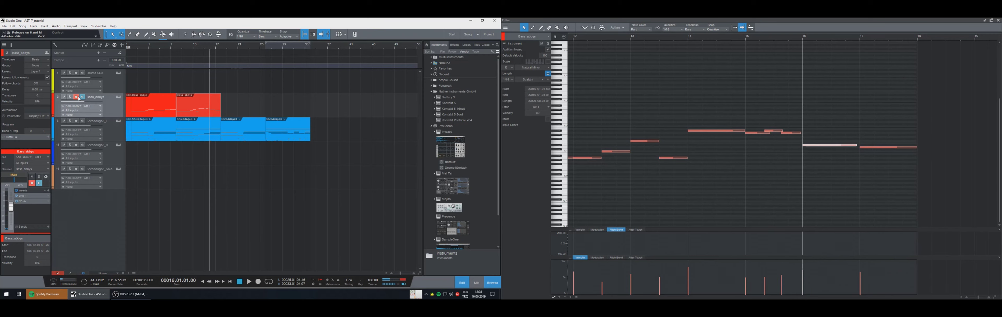
pyautogui.click(70, 96)
pyautogui.press('space')
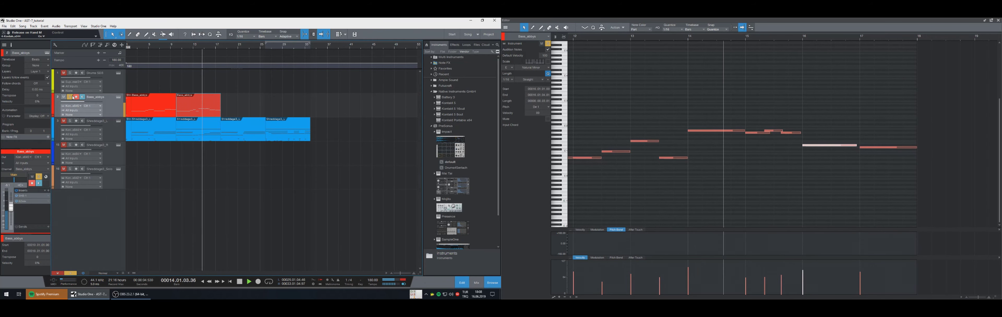
pyautogui.press('space')
pyautogui.click(834, 152)
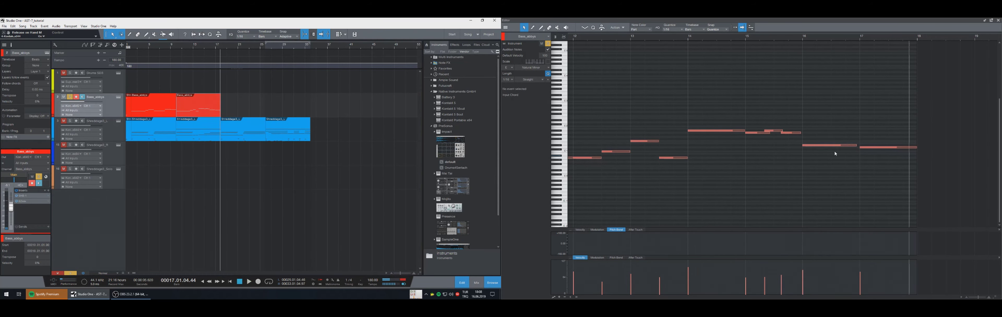
# - Lower the long bass notes at bars 16 and 17 by about four more semitones each and play back
pyautogui.moveTo(830, 146); pyautogui.dragTo(829, 151)
pyautogui.press('Down')
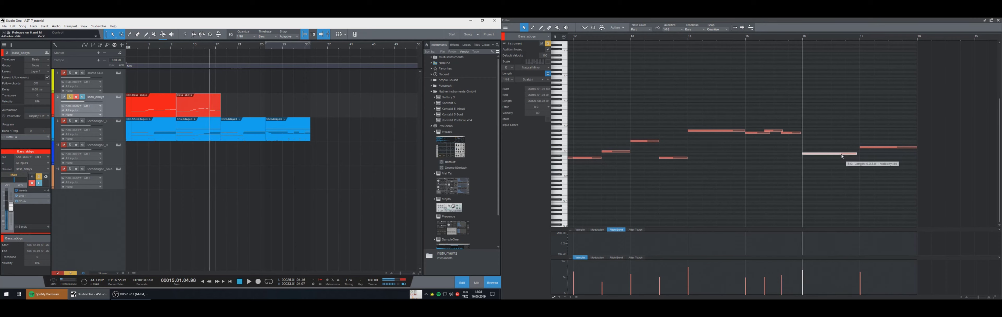
pyautogui.press('Right')
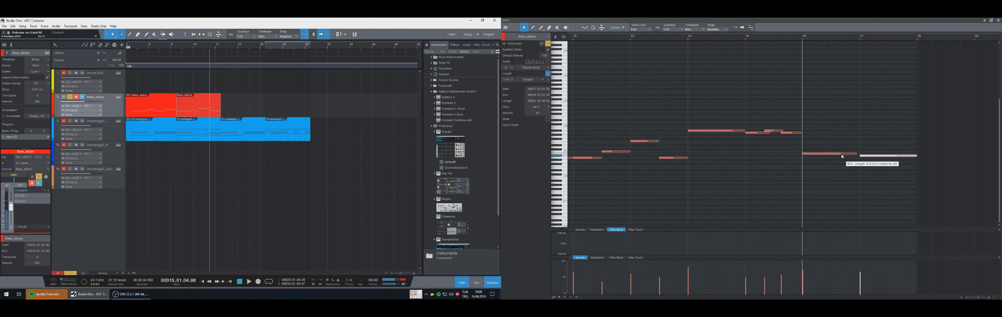
pyautogui.press('space')
pyautogui.press('f')
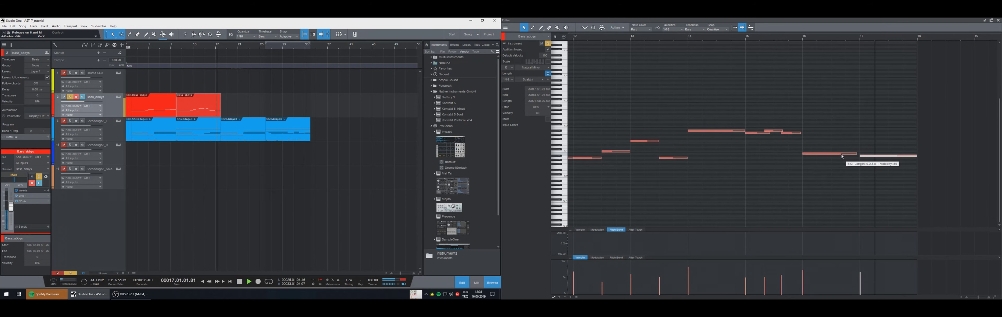
pyautogui.press('KP_Subtract')
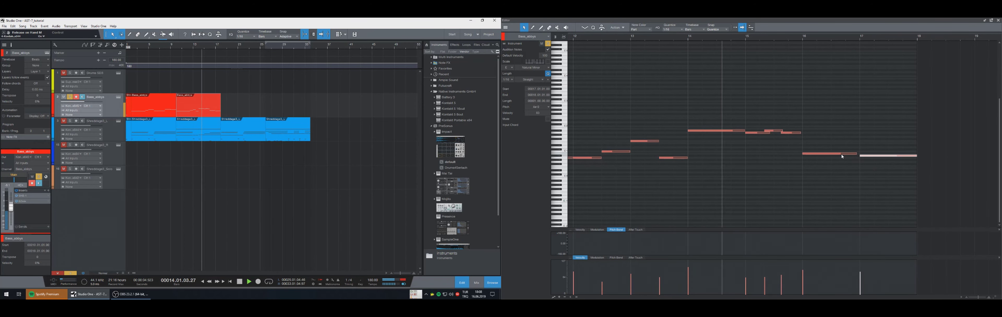
pyautogui.press('space')
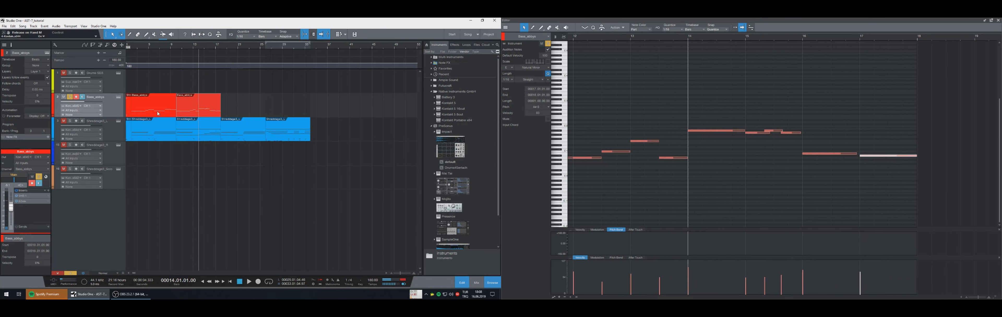
# - Open the bass track's Shreddage 3 Abyss instrument and play back from bar 14 to check the fretboard positions
pyautogui.click(118, 97)
pyautogui.press('space')
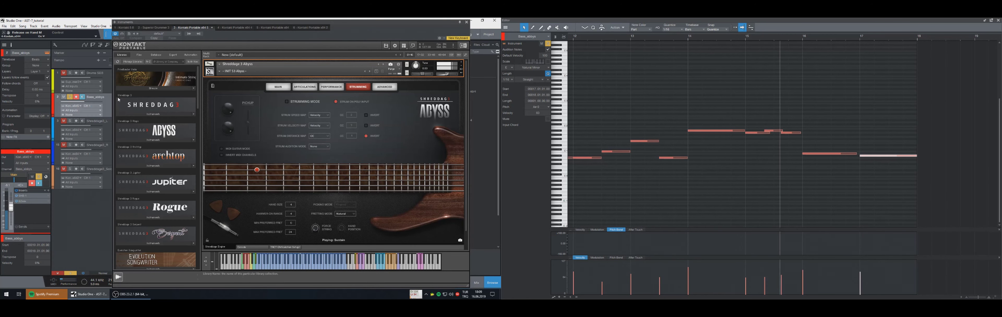
pyautogui.press('KP_Subtract')
pyautogui.press('KP_Subtract')
pyautogui.press('KP_Subtract')
pyautogui.press('KP_Subtract')
pyautogui.press('KP_Subtract')
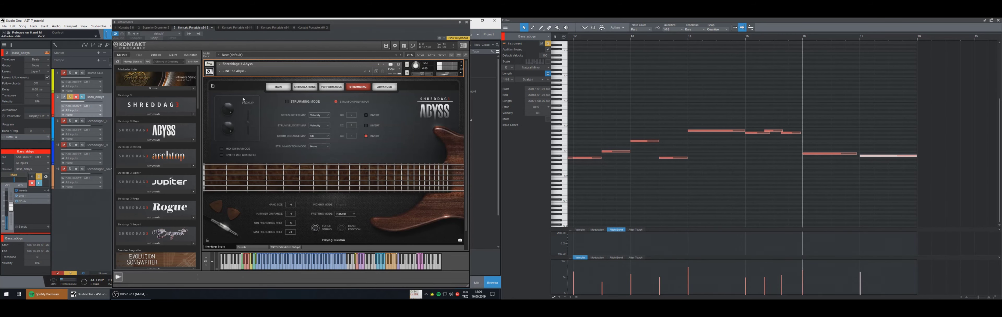
# - Reduce the velocities of the three short bar 15 bass notes further and play back through bar 17
pyautogui.click(794, 175)
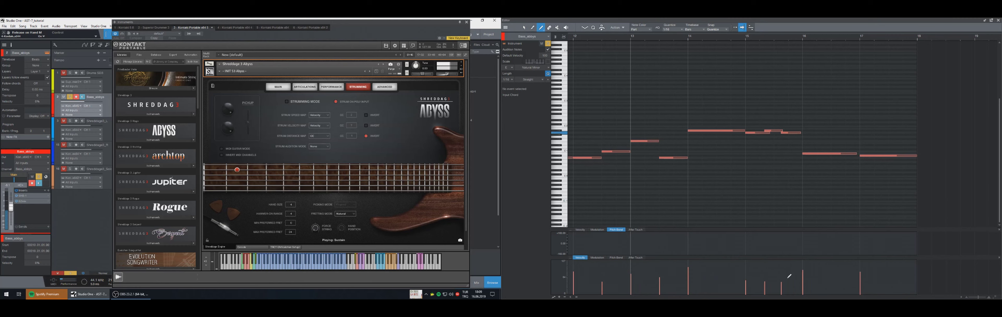
pyautogui.press('space')
pyautogui.press('space')
pyautogui.press('KP_Subtract')
pyautogui.press('KP_Subtract')
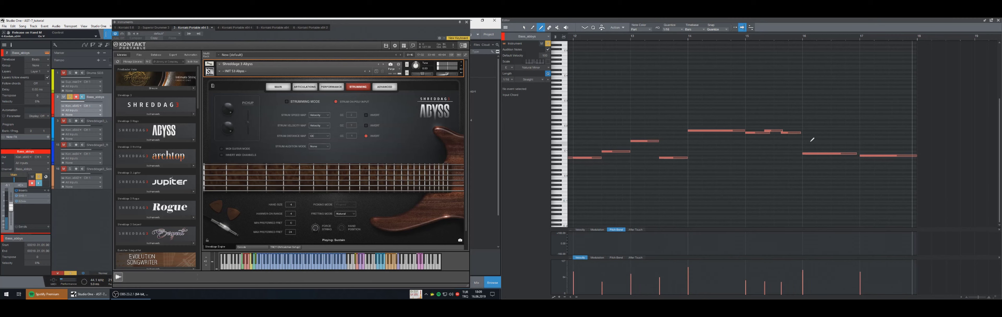
# - Extend the last short bass note of bar 15 up to bar 16, play back, and close the instrument window
pyautogui.press('1')
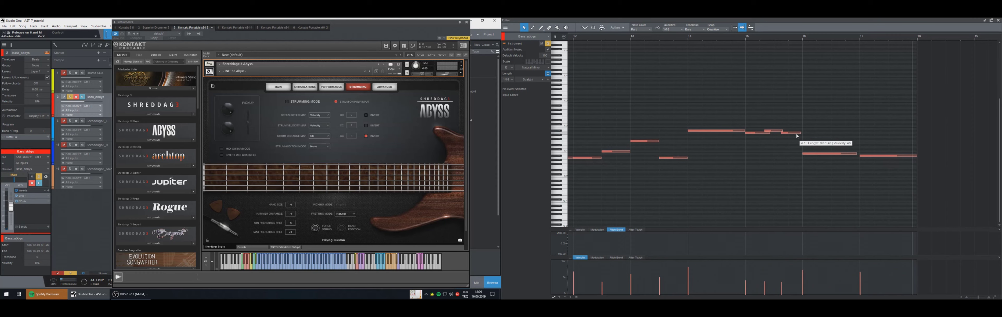
pyautogui.moveTo(797, 132); pyautogui.dragTo(803, 133)
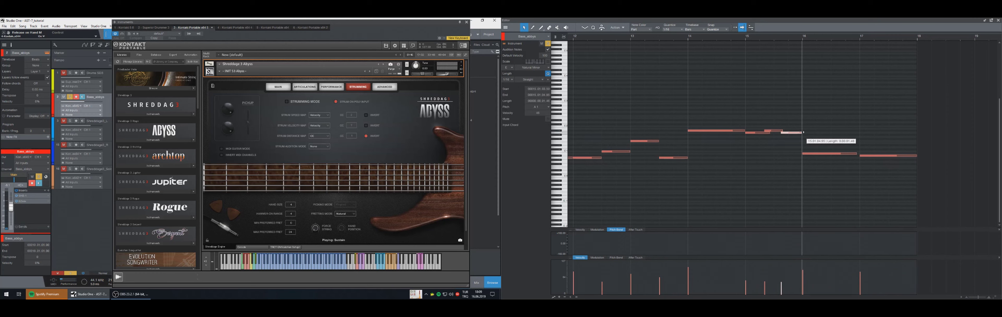
pyautogui.press('KP_Subtract')
pyautogui.press('KP_Subtract')
pyautogui.press('KP_Subtract')
pyautogui.press('KP_Subtract')
pyautogui.press('KP_Subtract')
pyautogui.press('KP_Subtract')
pyautogui.press('space')
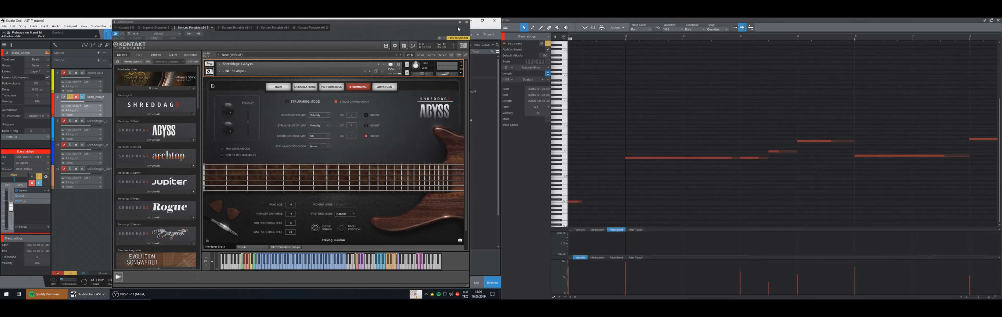
pyautogui.click(467, 22)
pyautogui.moveTo(238, 109); pyautogui.dragTo(160, 107)
pyautogui.hotkey('shift', 'd')
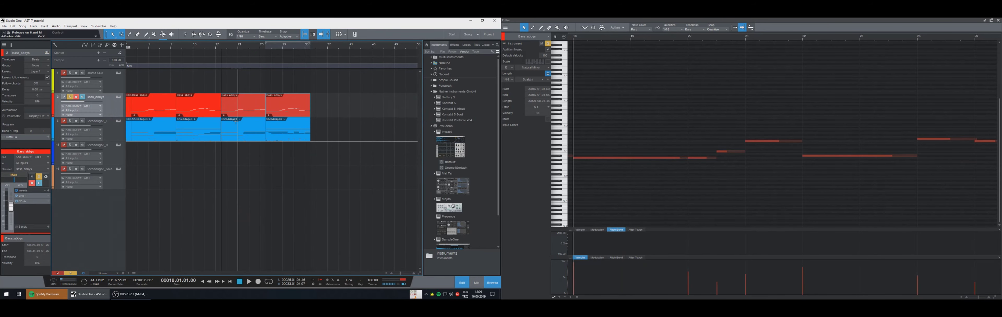
pyautogui.hotkey('ctrl', 'z')
pyautogui.hotkey('ctrl', 'z')
# - Duplicate both bass clips as independent copies starting at bar 18 and play back the arrangement
pyautogui.moveTo(231, 115); pyautogui.dragTo(152, 93)
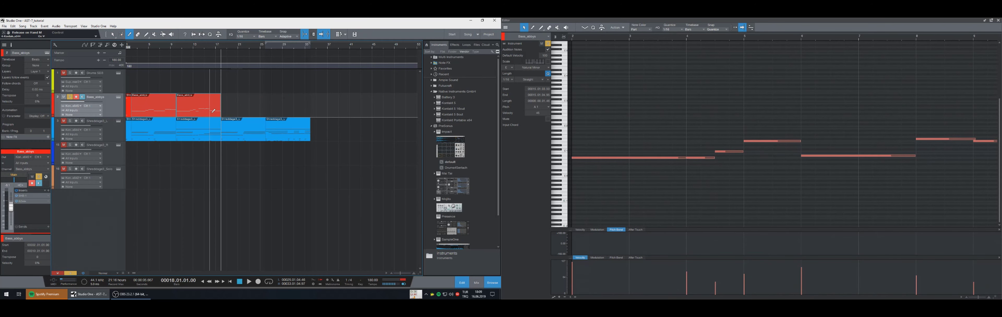
pyautogui.press('d')
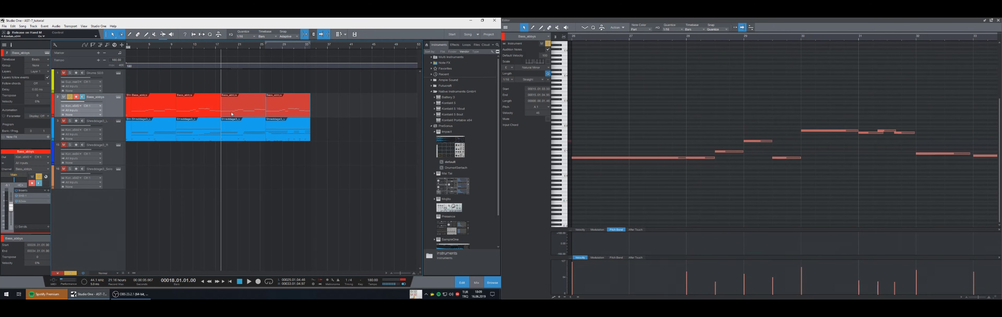
pyautogui.press('space')
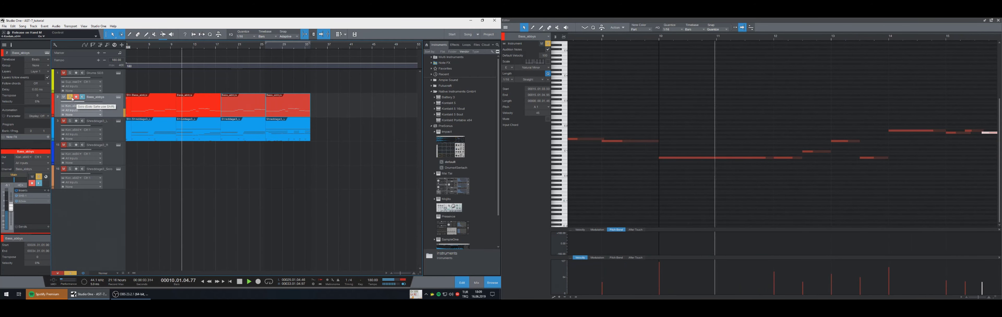
# - Switch the solo from the bass track to the first guitar track, play back to bar 33, and return to bar 26
pyautogui.click(70, 121)
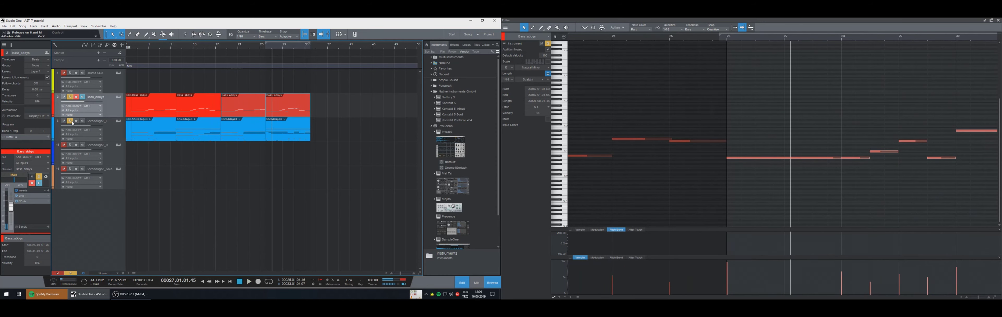
pyautogui.click(70, 97)
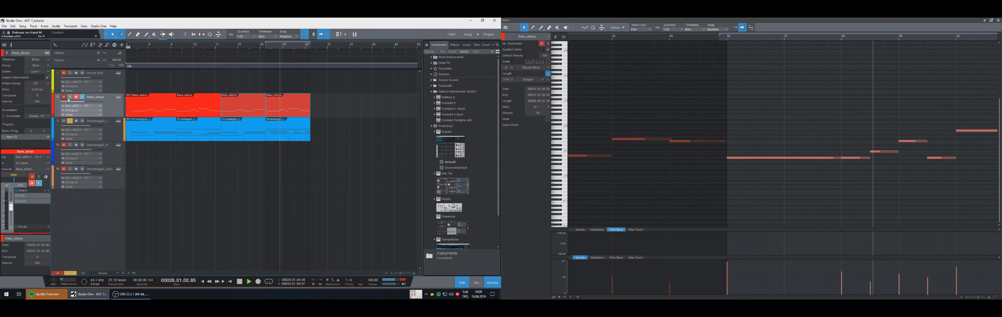
pyautogui.press('space')
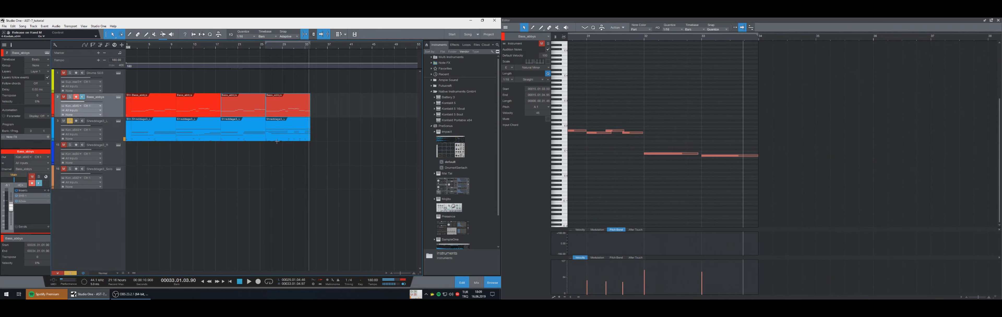
pyautogui.press('KP_Subtract')
pyautogui.press('KP_Subtract')
pyautogui.press('KP_Subtract')
pyautogui.press('KP_Subtract')
pyautogui.press('KP_Subtract')
pyautogui.press('KP_Subtract')
pyautogui.press('KP_Subtract')
pyautogui.press('KP_Subtract')
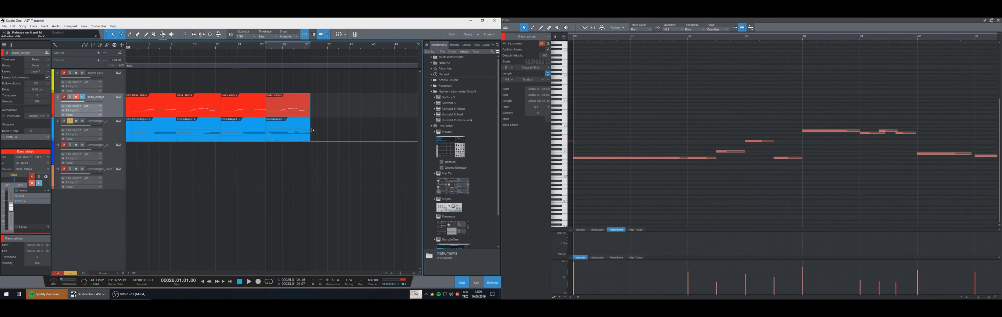
# - Compare the guitar and bass clips at bar 26, turn off the guitar track's solo, and play back both from there
pyautogui.click(288, 139)
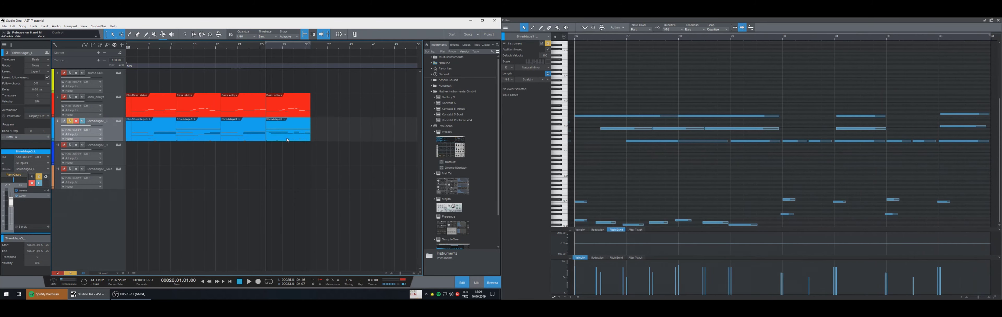
pyautogui.click(286, 115)
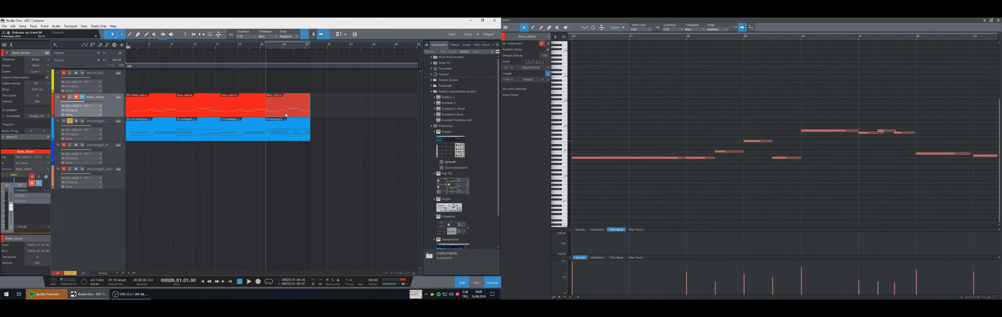
pyautogui.press('space')
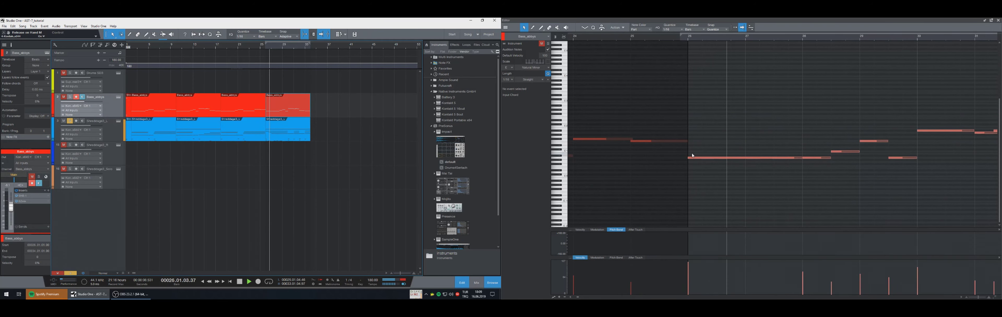
pyautogui.press('space')
pyautogui.click(70, 120)
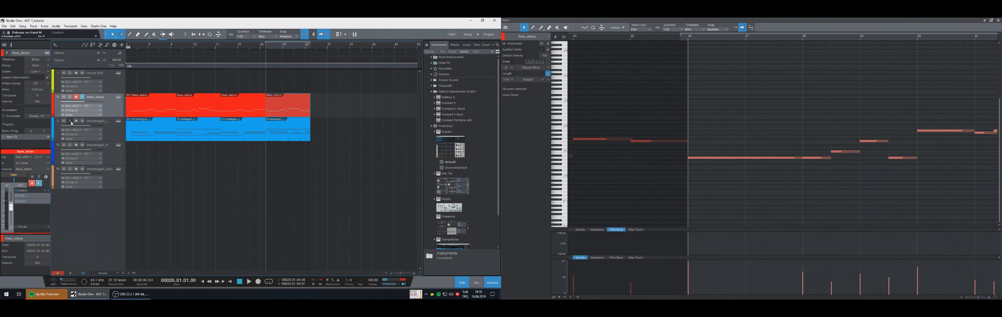
pyautogui.press('space')
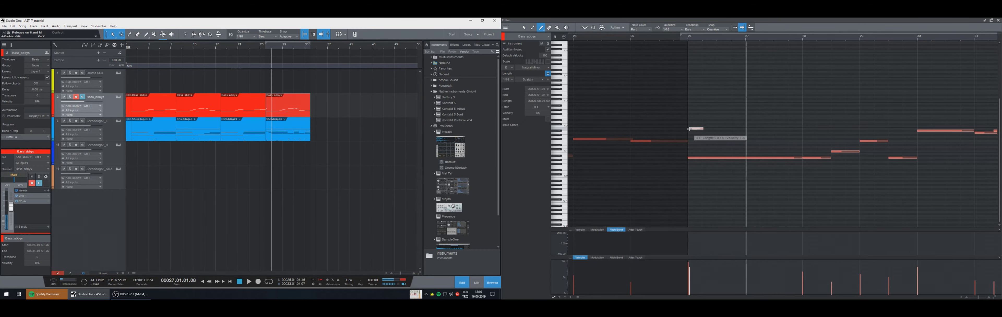
# - Compare the guitar and bass clips at bar 26, and lower the short bass note there to the preceding note's pitch
pyautogui.click(289, 139)
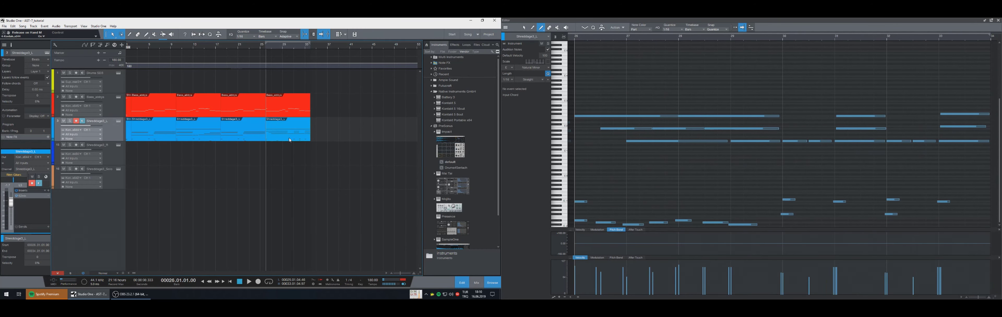
pyautogui.click(285, 112)
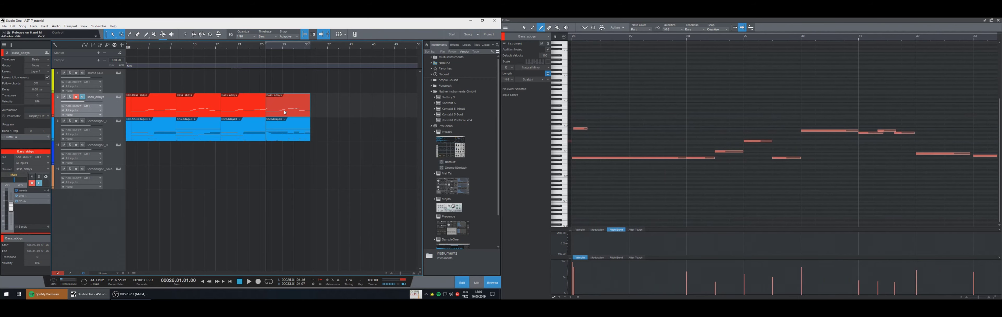
pyautogui.press('KP_Subtract')
pyautogui.moveTo(642, 129); pyautogui.dragTo(644, 145)
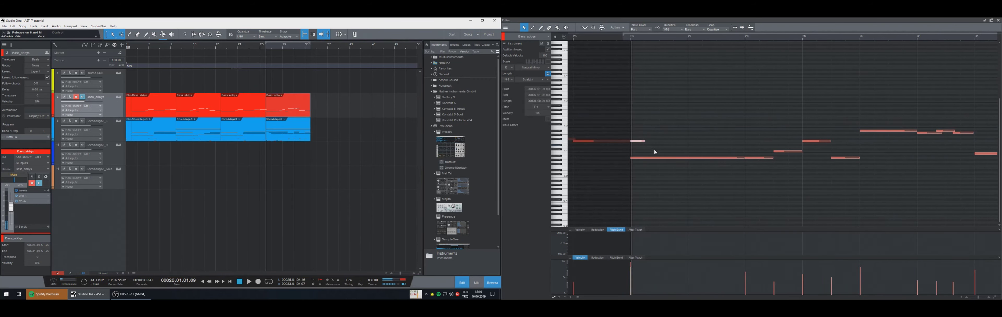
# - Delete the long low bass note at bar 26 and lengthen the short note above it up to bar 27
pyautogui.click(650, 158)
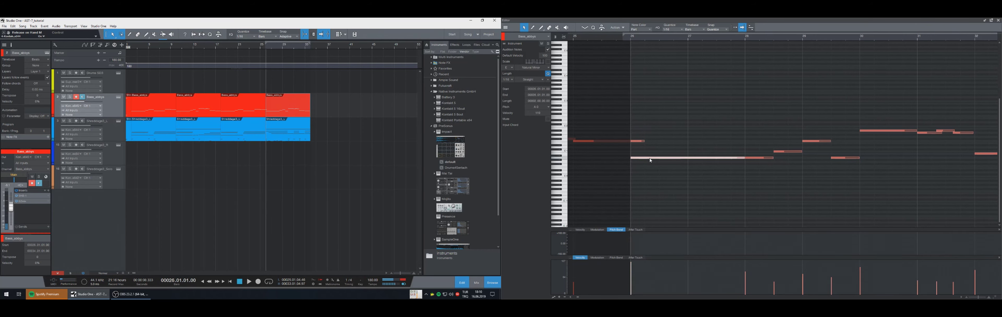
pyautogui.press('Delete')
pyautogui.moveTo(644, 140); pyautogui.dragTo(685, 140)
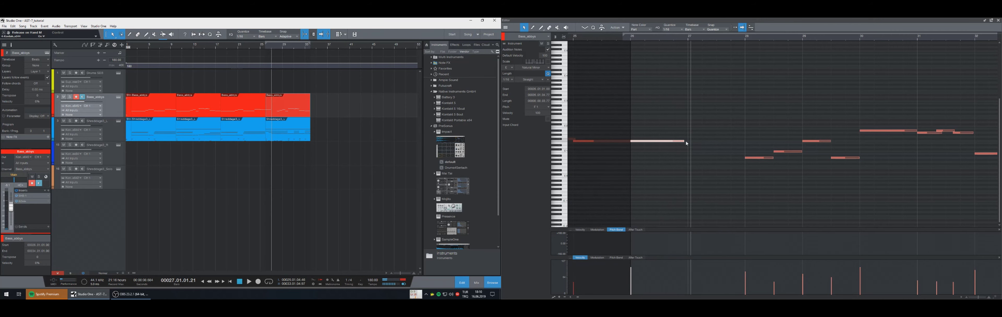
pyautogui.moveTo(686, 143)
pyautogui.mouseDown()
pyautogui.moveTo(731, 141)
pyautogui.moveTo(685, 140)
pyautogui.moveTo(719, 141)
pyautogui.moveTo(690, 132)
pyautogui.moveTo(689, 141)
pyautogui.mouseUp()
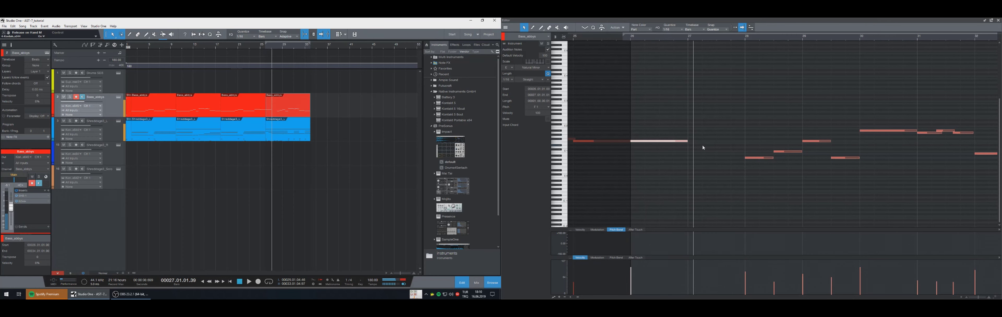
# - Check the guitar clip again and draw a low bass note filling bar 27 up to bar 28
pyautogui.press('5')
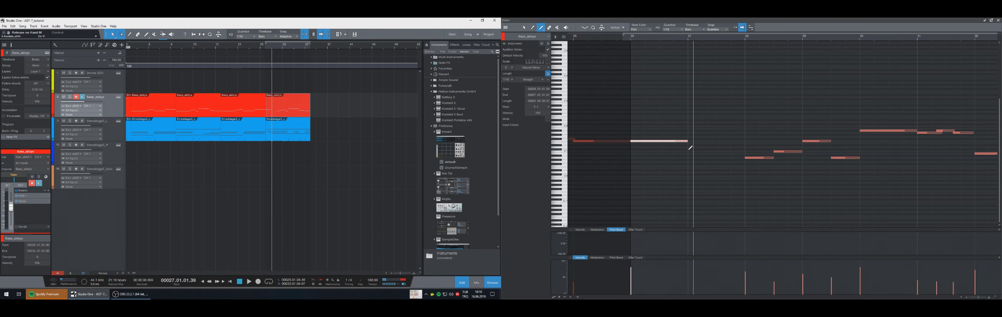
pyautogui.click(292, 140)
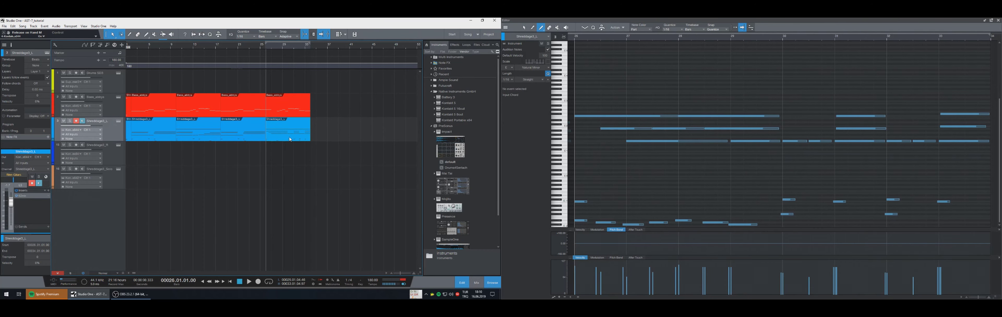
pyautogui.click(280, 112)
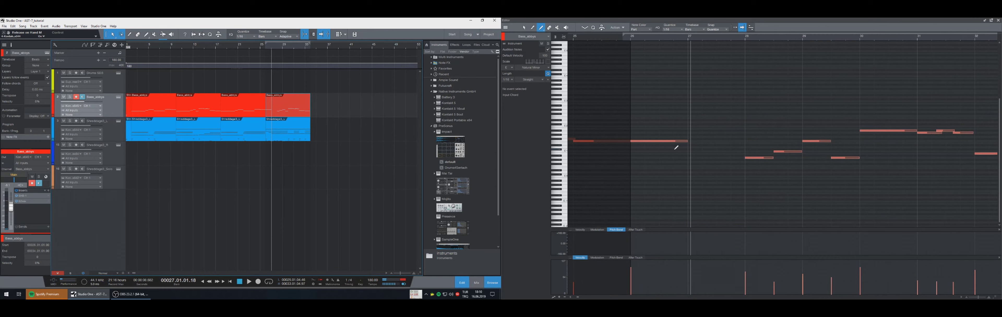
pyautogui.click(689, 166)
pyautogui.moveTo(750, 159); pyautogui.dragTo(745, 160)
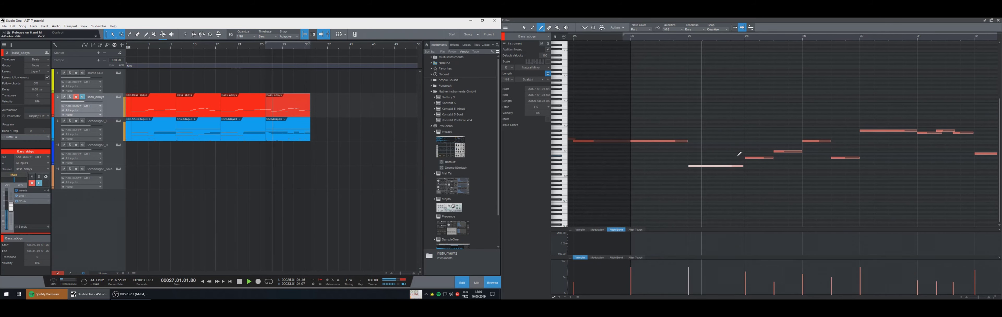
# - Delete the two short bass notes in bar 28 and stop playback
pyautogui.press('1')
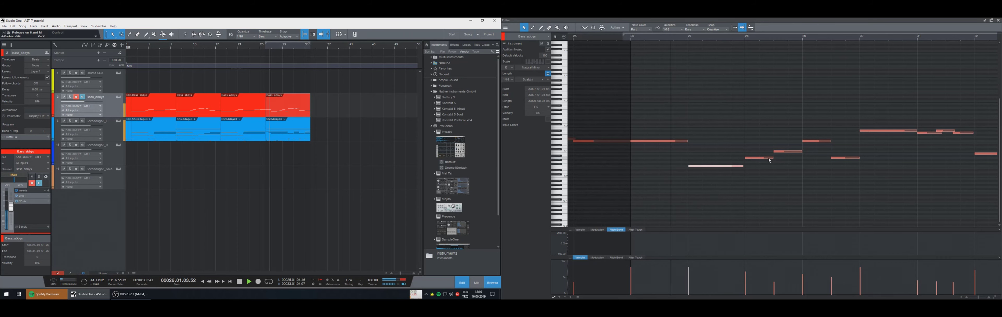
pyautogui.click(759, 158)
pyautogui.press('Delete')
pyautogui.click(779, 152)
pyautogui.press('Delete')
pyautogui.press('space')
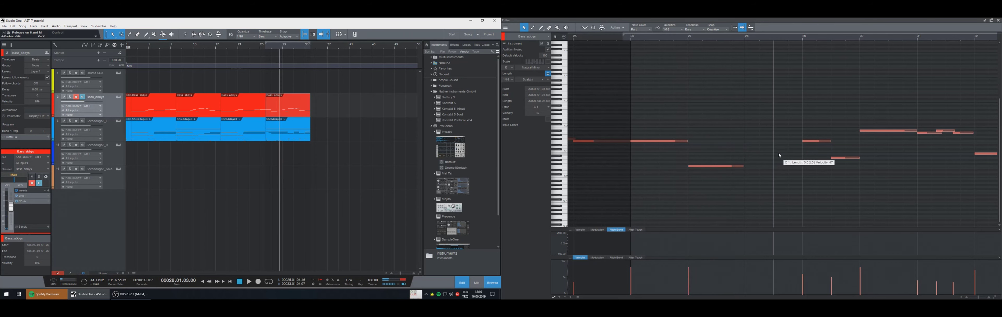
# - Draw a higher bass note in the first half of bar 28 and a low one in its second half
pyautogui.press('KP_Subtract')
pyautogui.press('KP_Subtract')
pyautogui.press('KP_Subtract')
pyautogui.press('2')
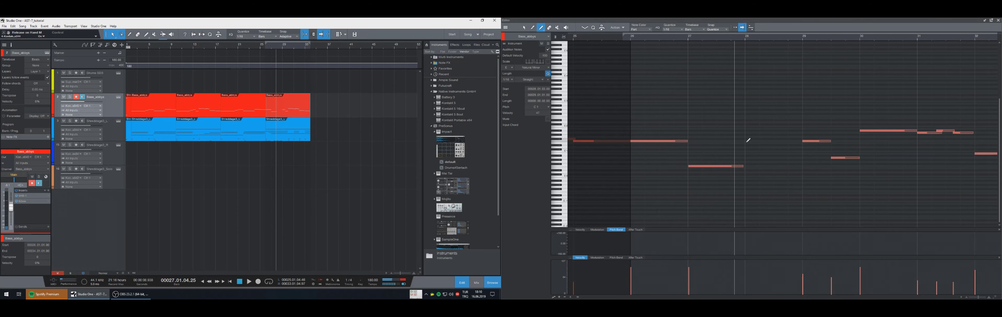
pyautogui.moveTo(748, 140); pyautogui.dragTo(767, 140)
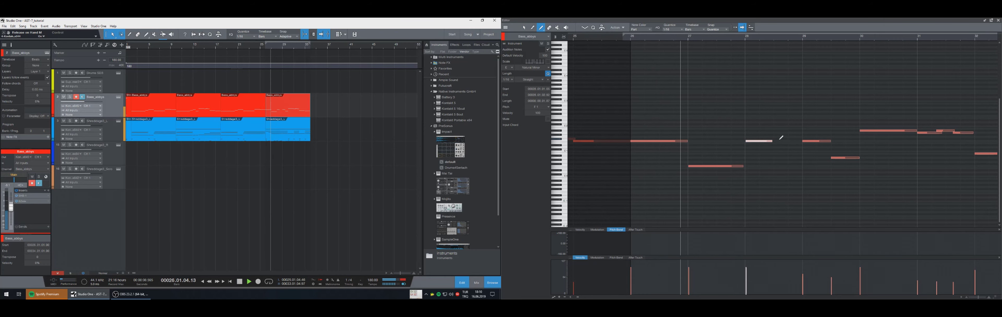
pyautogui.click(774, 166)
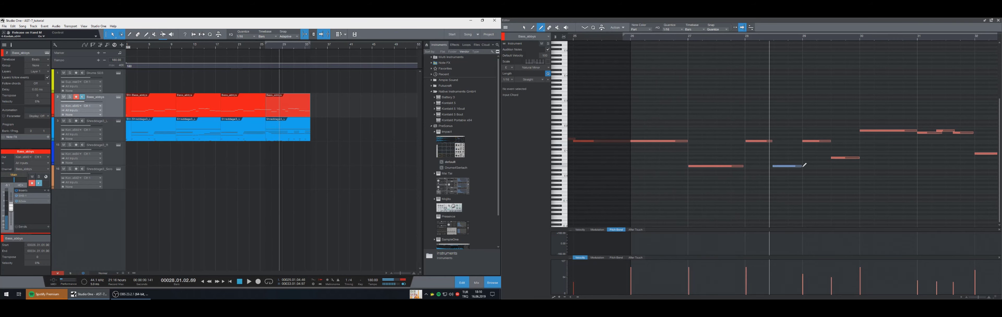
pyautogui.moveTo(803, 166); pyautogui.dragTo(804, 165)
# - Delete the two old bass notes in bar 29
pyautogui.press('1')
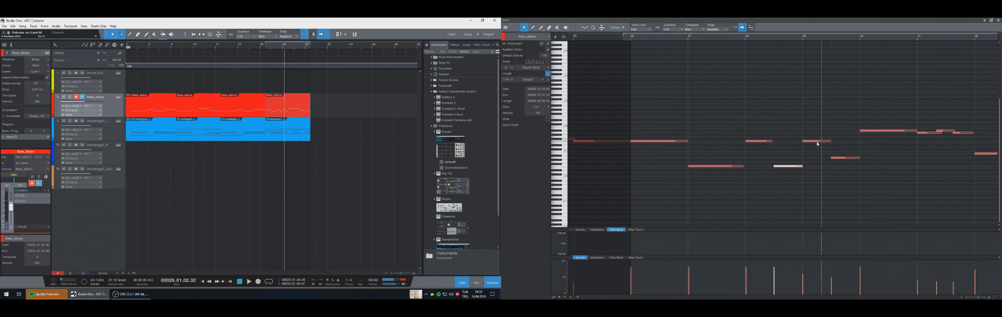
pyautogui.click(817, 142)
pyautogui.click(836, 158)
pyautogui.doubleClick(821, 142)
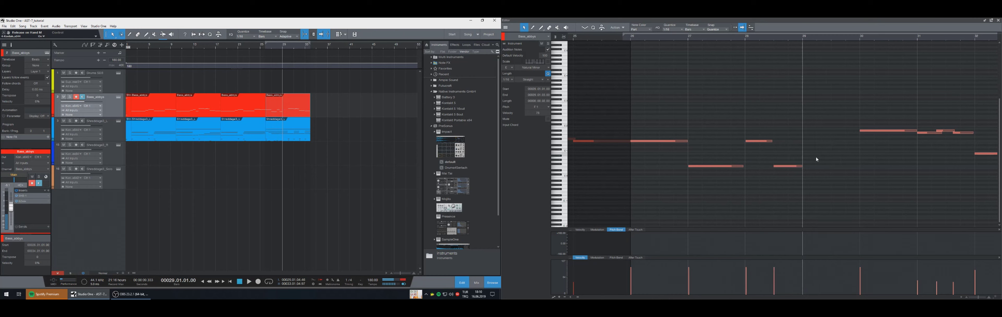
# - Add a low bass note in the second half of bar 29, extend the preceding low note into bar 29, and start playback
pyautogui.click(832, 165)
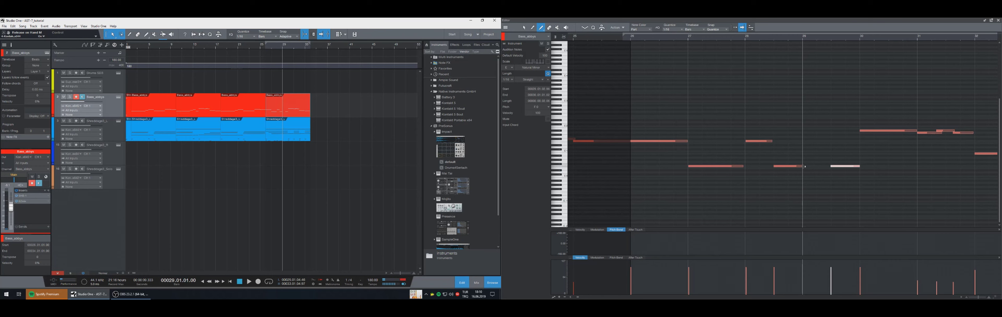
pyautogui.moveTo(802, 166); pyautogui.dragTo(825, 166)
pyautogui.press('space')
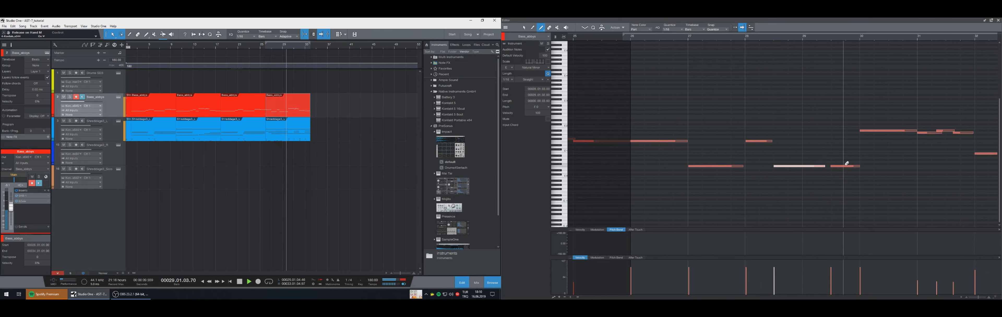
# - Go back a few bars, listen to the revised bass notes around bar 28, and clear the note selection
pyautogui.press('space')
pyautogui.press('KP_Subtract')
pyautogui.press('KP_Subtract')
pyautogui.press('KP_Subtract')
pyautogui.press('KP_Subtract')
pyautogui.press('KP_Subtract')
pyautogui.press('space')
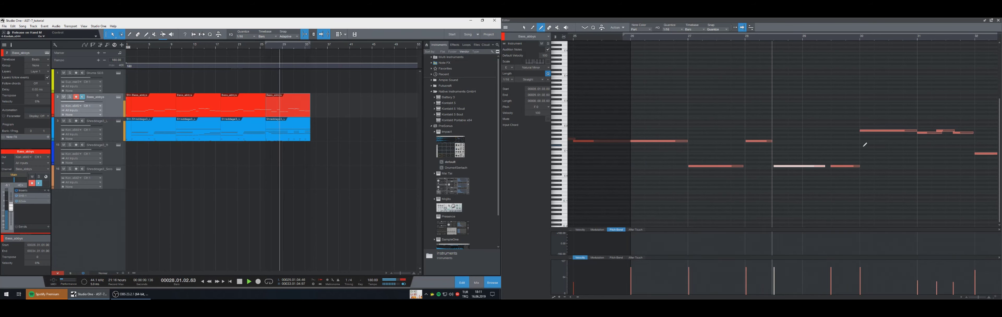
pyautogui.press('space')
pyautogui.click(806, 190)
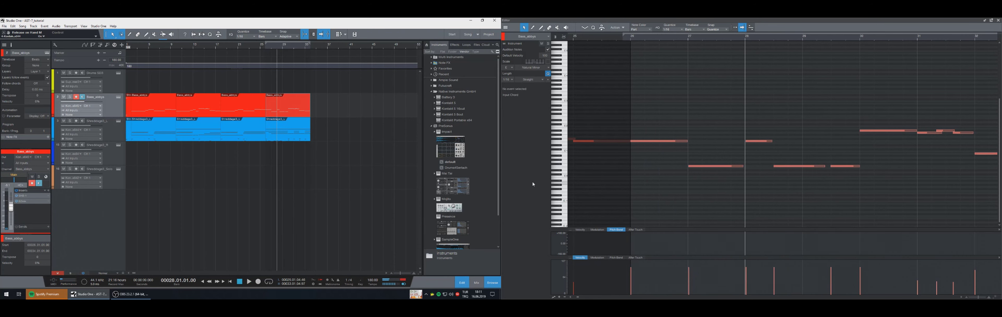
# - Open the bass track's Shreddage 3 Abyss instrument and bring the high keyswitch range at bar 26 into the note editor during playback
pyautogui.click(119, 97)
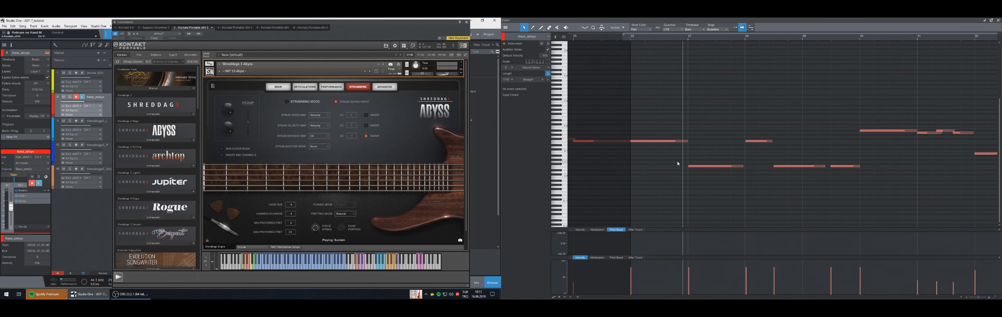
pyautogui.press('space')
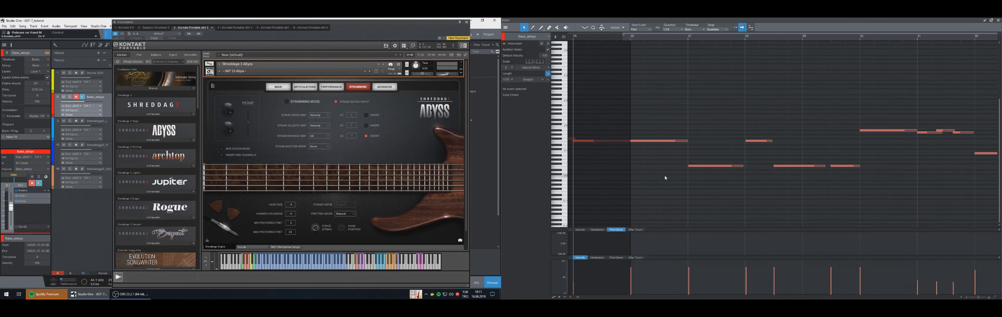
pyautogui.press('5')
pyautogui.scroll(5, 642, 183)
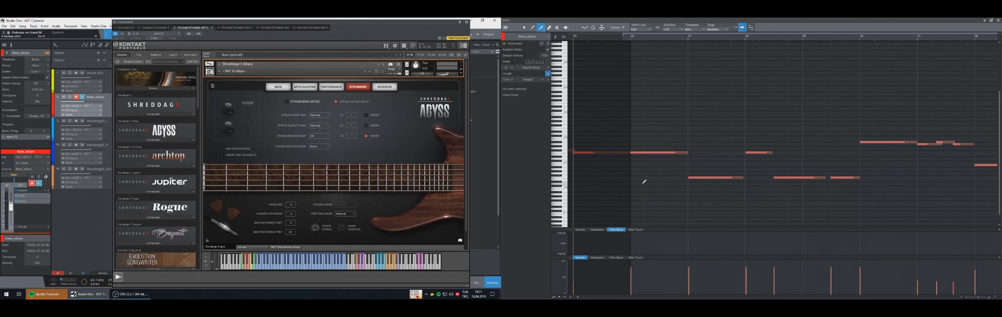
pyautogui.hscroll(-3, 644, 178)
pyautogui.press('space')
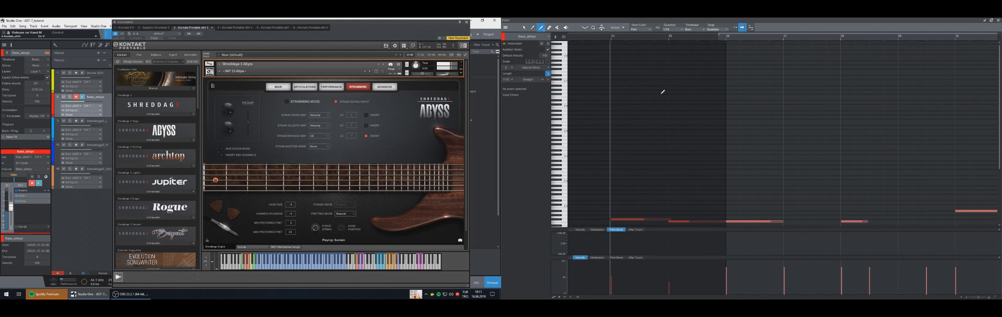
# - Add a short Force String keyswitch note at bar 26 and audition neighbouring keyswitches to choose the string played
pyautogui.click(729, 94)
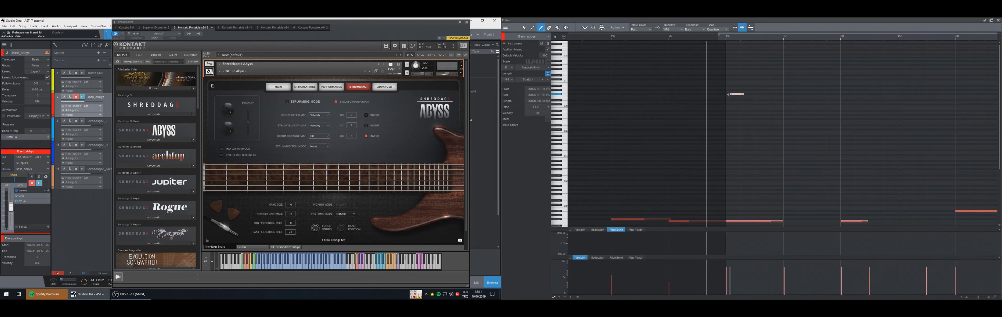
pyautogui.press('Down')
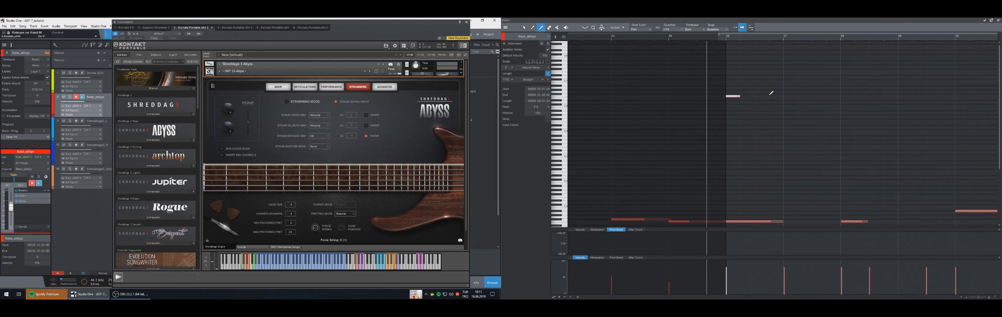
pyautogui.press('Up')
pyautogui.press('Down')
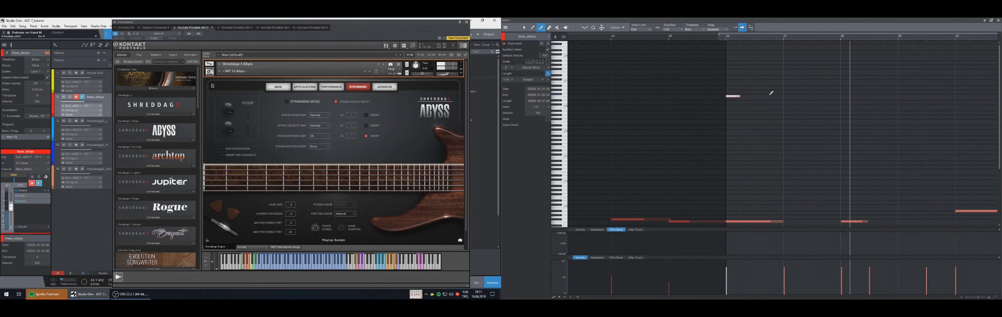
pyautogui.press('Down')
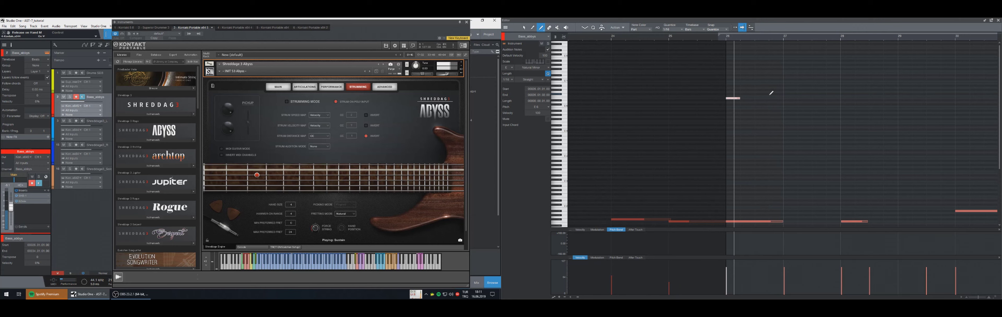
pyautogui.press('Down')
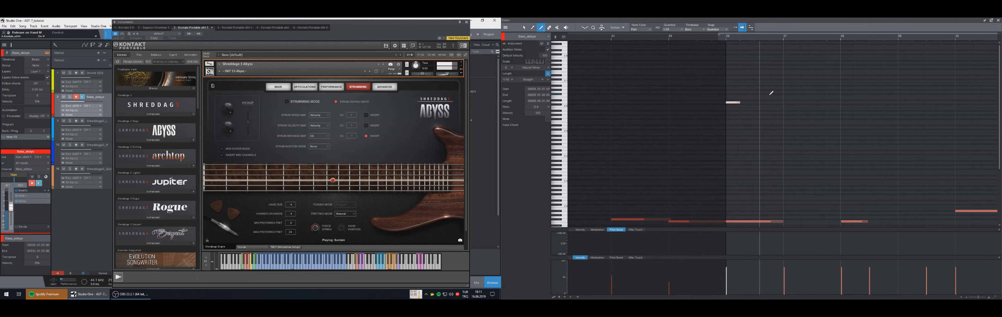
pyautogui.press('Down')
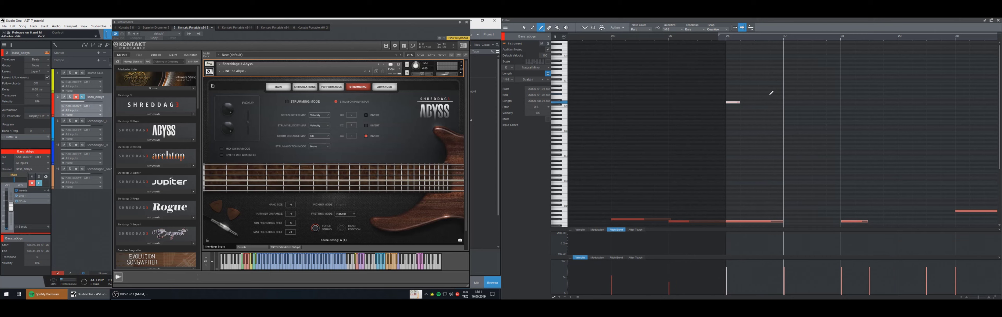
pyautogui.press('Up')
pyautogui.press('Up')
pyautogui.press('Up')
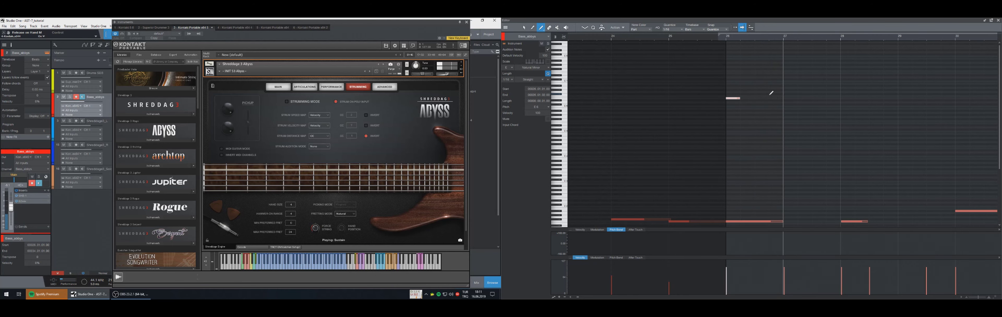
# - Return to the bass notes in the note editor, audition the long note at bar 26, and toggle playback
pyautogui.scroll(-1, 753, 111)
pyautogui.scroll(-1, 753, 110)
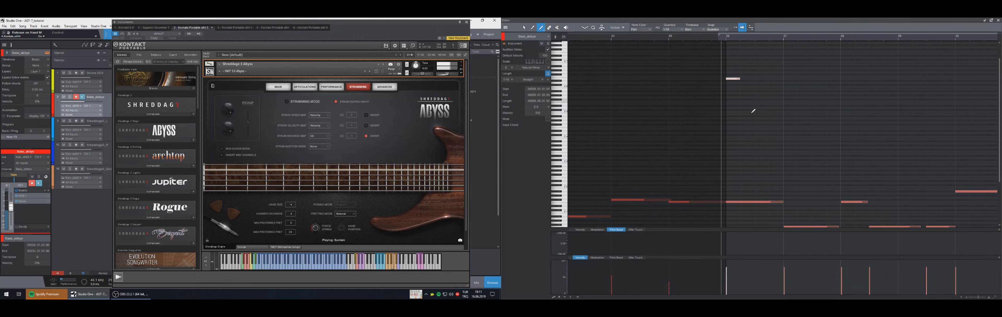
pyautogui.scroll(-4, 772, 124)
pyautogui.scroll(-3, 775, 133)
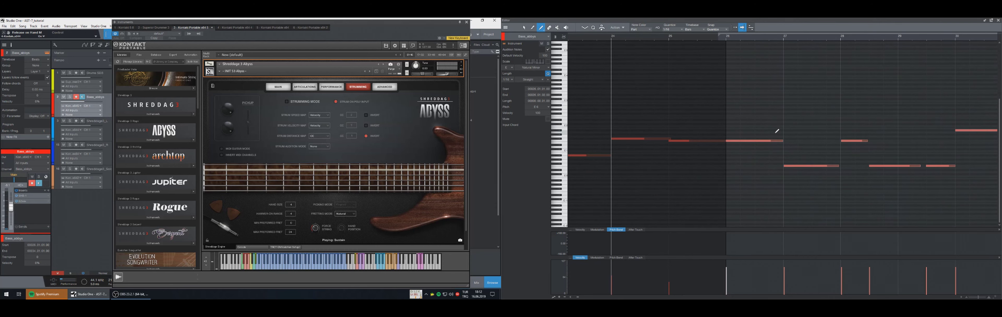
pyautogui.click(758, 141)
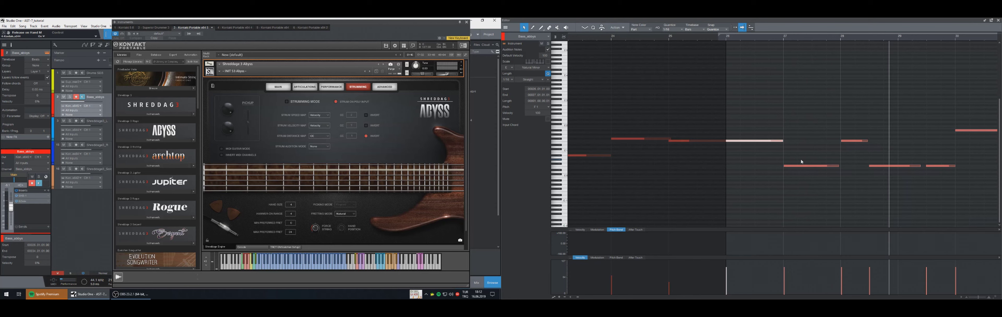
pyautogui.press('space')
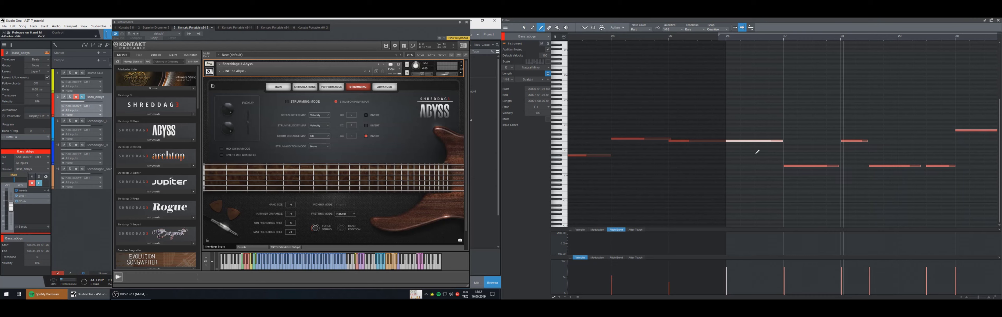
# - Try a half-bar bass note just below the long note in bar 26, then remove it and clear the selection
pyautogui.moveTo(756, 151); pyautogui.dragTo(785, 149)
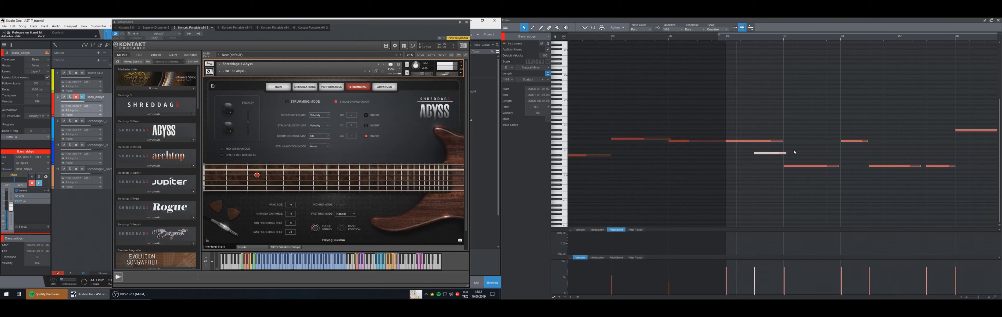
pyautogui.press('Delete')
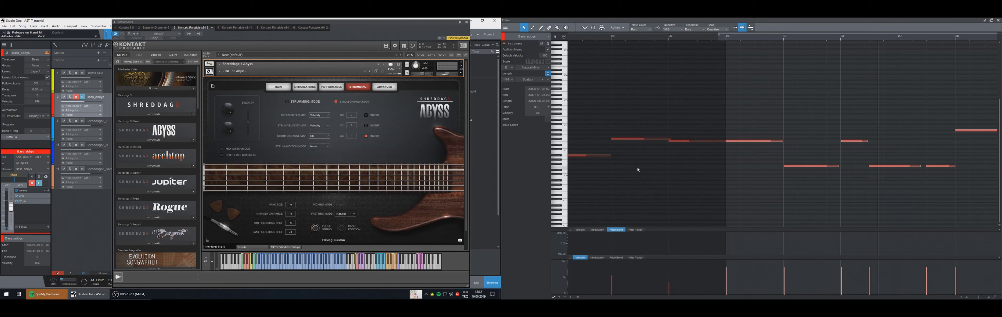
pyautogui.click(879, 189)
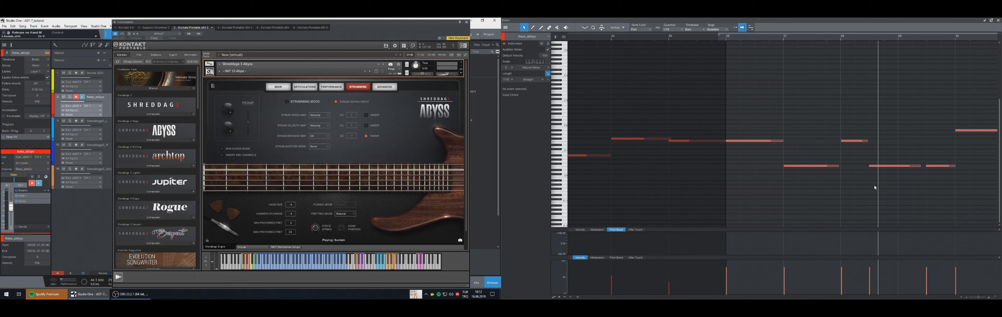
# - Add a short low keyswitch note at bar 26, raise it several semitones, and place a very short matching one midway through bar 28
pyautogui.click(728, 207)
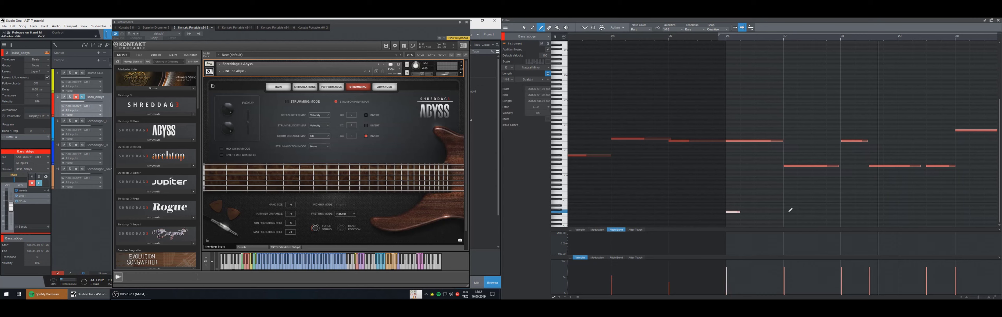
pyautogui.hotkey('alt', 'Up')
pyautogui.hotkey('alt', 'Up')
pyautogui.hotkey('alt', 'Up')
pyautogui.click(871, 201)
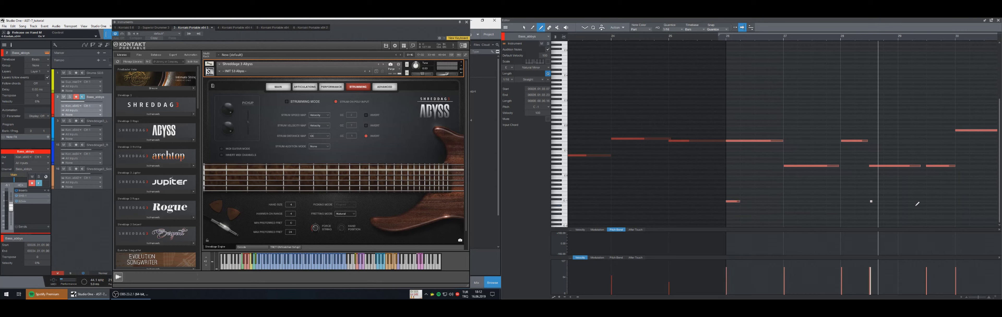
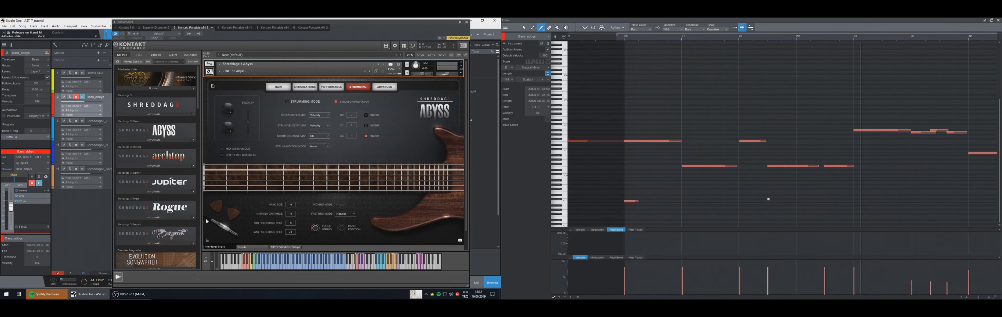
# - Temporarily solo the blue guitar track to hear the ending, and add a short low keyswitch note just before bar 30
pyautogui.click(69, 122)
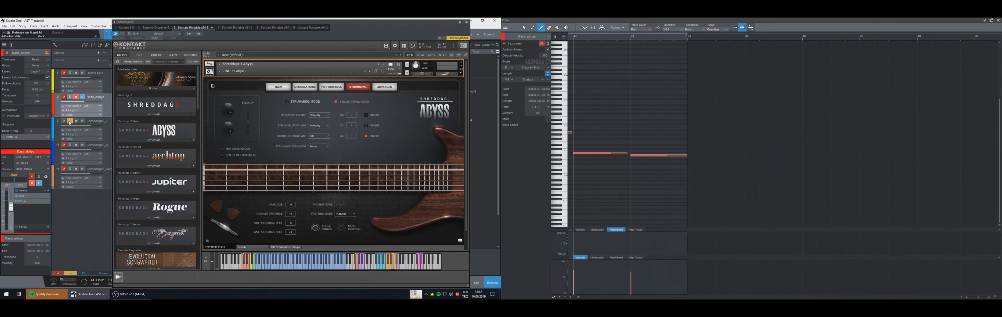
pyautogui.click(70, 121)
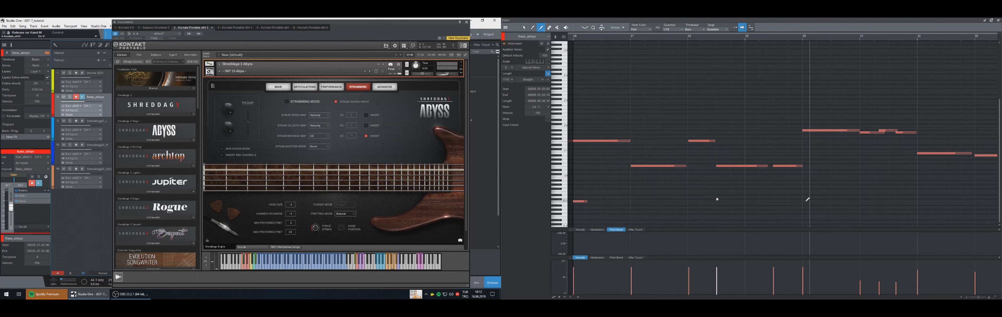
pyautogui.press('1')
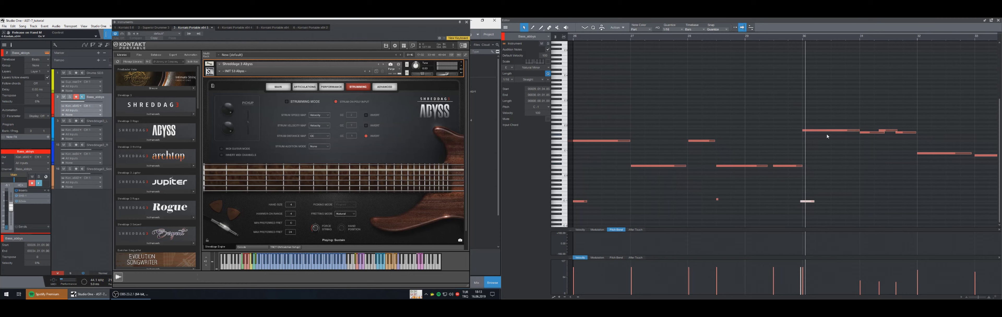
# - Delete the bass phrase spanning bars 30 and 31, then go back and replay the lead-in
pyautogui.moveTo(918, 115); pyautogui.dragTo(821, 134)
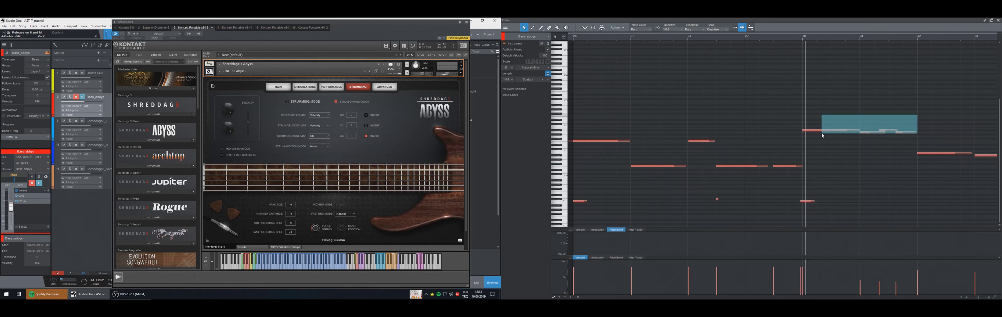
pyautogui.press('Delete')
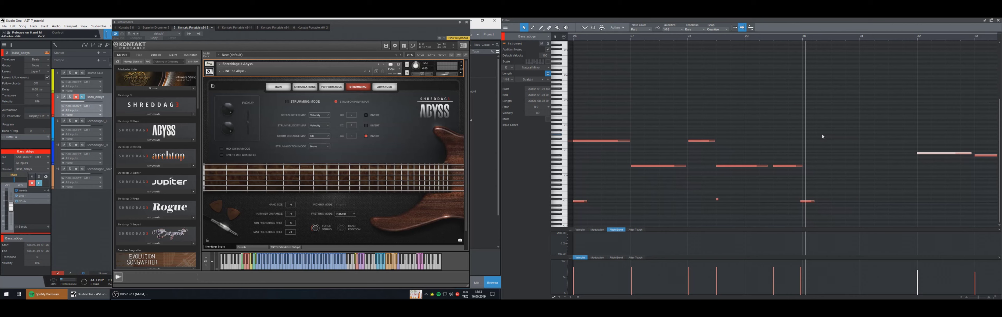
pyautogui.press('KP_Subtract')
pyautogui.press('KP_Subtract')
pyautogui.press('KP_Subtract')
pyautogui.press('KP_Subtract')
pyautogui.press('KP_Subtract')
pyautogui.press('space')
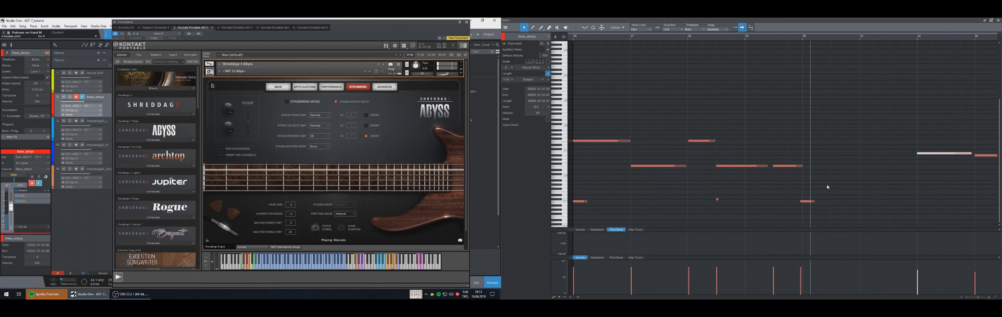
# - Switch the note editor's grid to a triplet quantize value and replay the passage leading into bar 30
pyautogui.press('5')
pyautogui.click(675, 29)
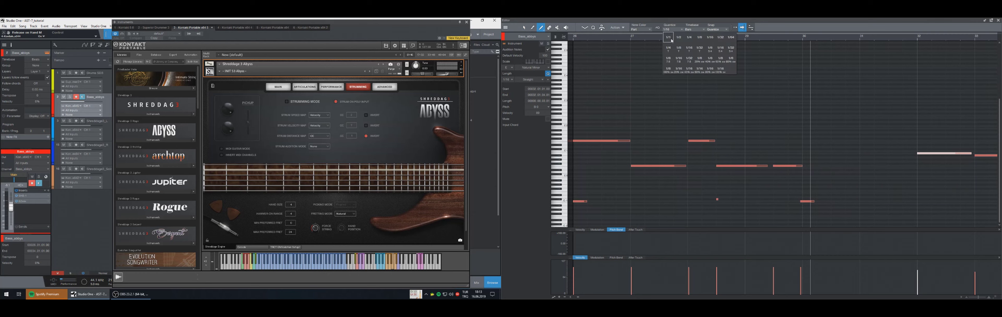
pyautogui.click(685, 50)
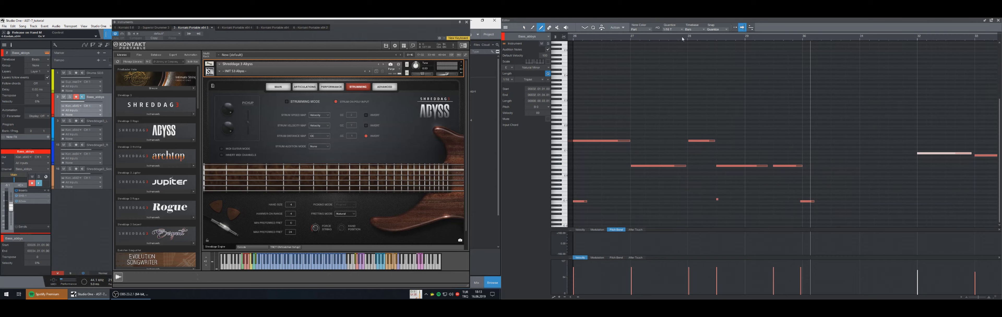
pyautogui.click(682, 38)
pyautogui.press('space')
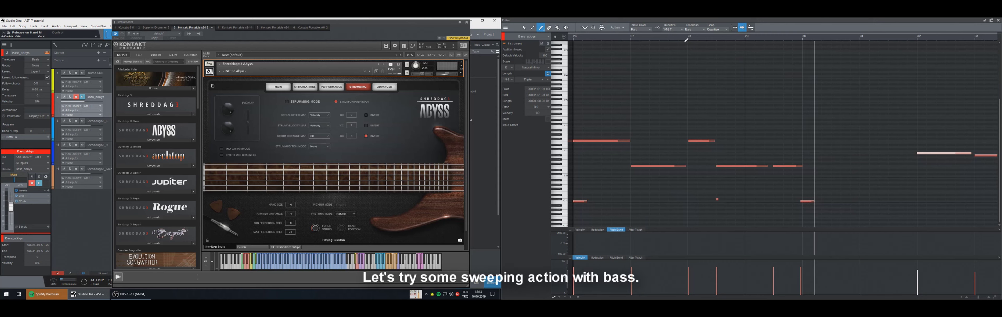
pyautogui.click(675, 29)
pyautogui.click(678, 53)
pyautogui.press('KP_Subtract')
pyautogui.press('KP_Subtract')
pyautogui.press('KP_Subtract')
pyautogui.press('space')
pyautogui.press('space')
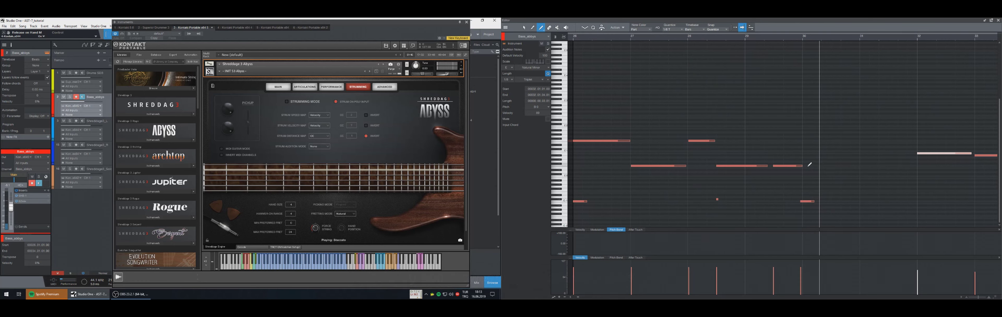
# - Draw three rising triplet notes across bar 30, lower the second by a semitone, and play the run
pyautogui.moveTo(806, 166); pyautogui.dragTo(860, 141)
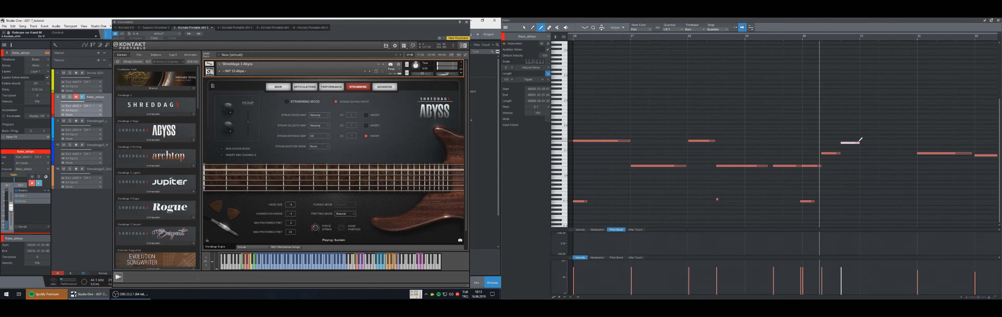
pyautogui.press('Left')
pyautogui.press('Left')
pyautogui.press('Left')
pyautogui.press('Right')
pyautogui.press('Right')
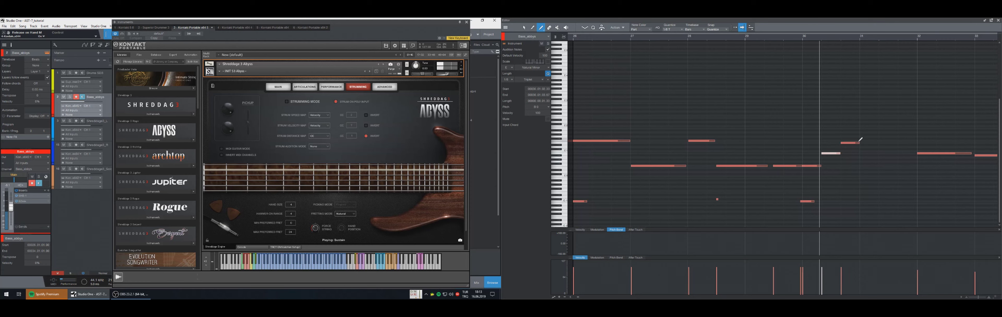
pyautogui.press('Down')
pyautogui.press('Right')
pyautogui.press('space')
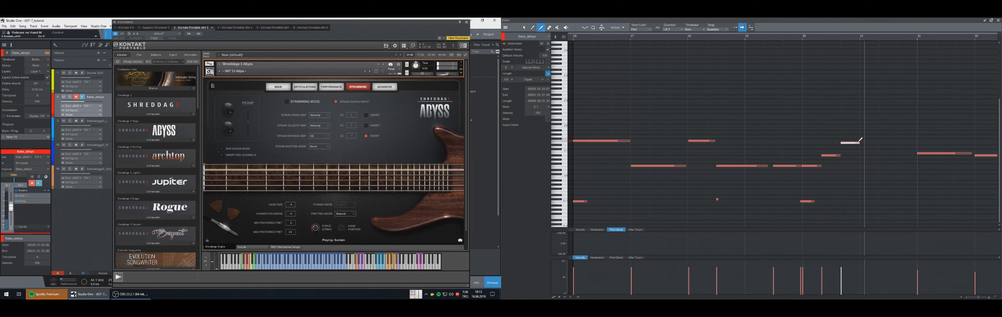
# - Trim the bass note before bar 30 so it ends just ahead of the triplet run, and check the run's notes
pyautogui.press('1')
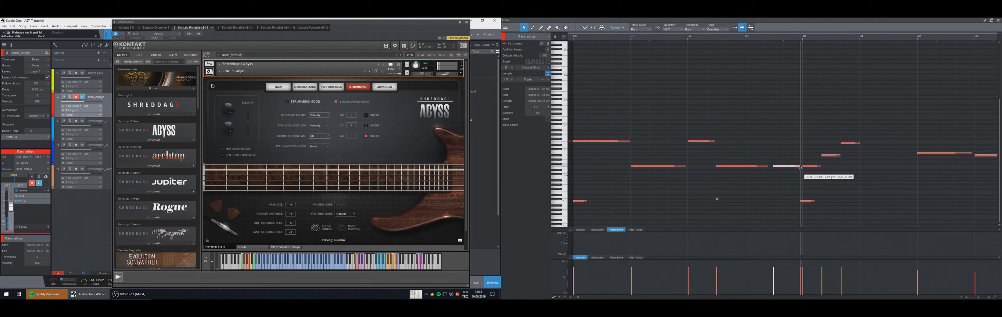
pyautogui.click(797, 166)
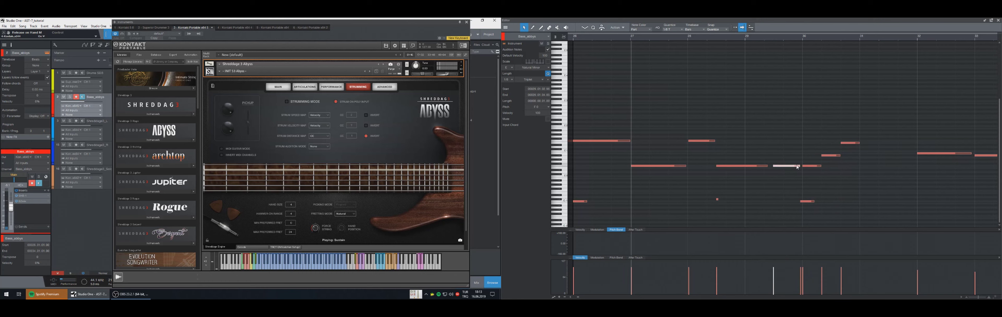
pyautogui.click(862, 151)
pyautogui.click(855, 143)
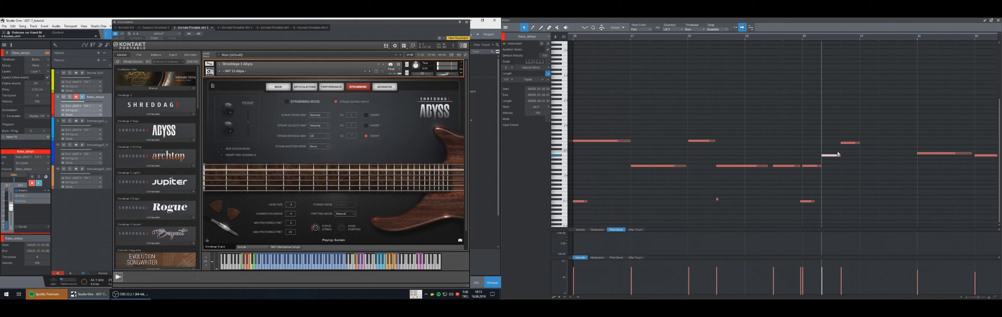
# - Add a higher fourth triplet note at the start of bar 31, quantize it, and raise it a semitone
pyautogui.press('5')
pyautogui.moveTo(862, 132)
pyautogui.mouseDown()
pyautogui.moveTo(890, 127)
pyautogui.moveTo(876, 135)
pyautogui.mouseUp()
pyautogui.press('q')
pyautogui.press('Up')
pyautogui.press('KP_Subtract')
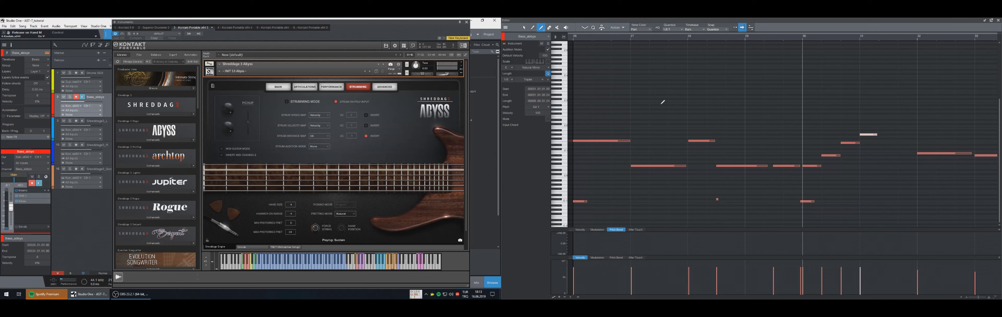
# - Solo the bass track and listen to the four-note triplet run from a bar before it
pyautogui.click(70, 97)
pyautogui.press('space')
pyautogui.press('space')
pyautogui.press('KP_Subtract')
pyautogui.press('KP_Subtract')
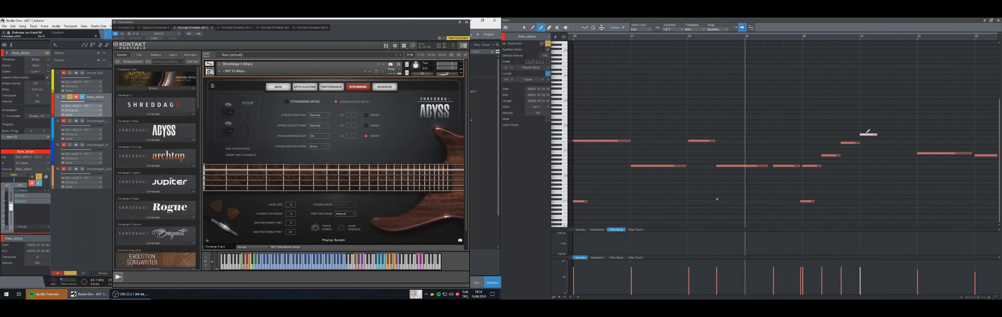
pyautogui.press('space')
pyautogui.press('space')
pyautogui.press('1')
pyautogui.moveTo(891, 124); pyautogui.dragTo(869, 151)
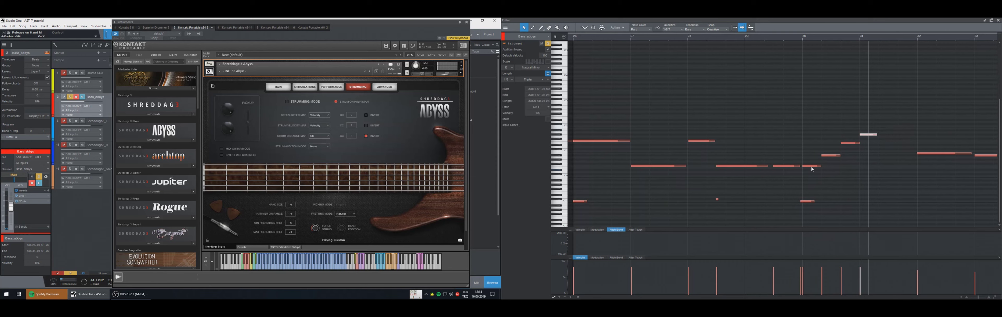
# - Try lower pitches for the run's third note and settle one semitone above its original pitch, with the second note a semitone lower
pyautogui.click(811, 166)
pyautogui.press('Right')
pyautogui.press('Right')
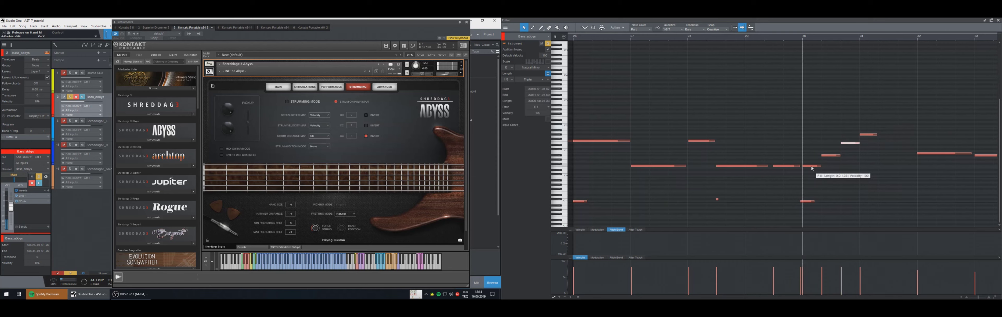
pyautogui.press('Down')
pyautogui.press('Down')
pyautogui.press('Down')
pyautogui.press('Down')
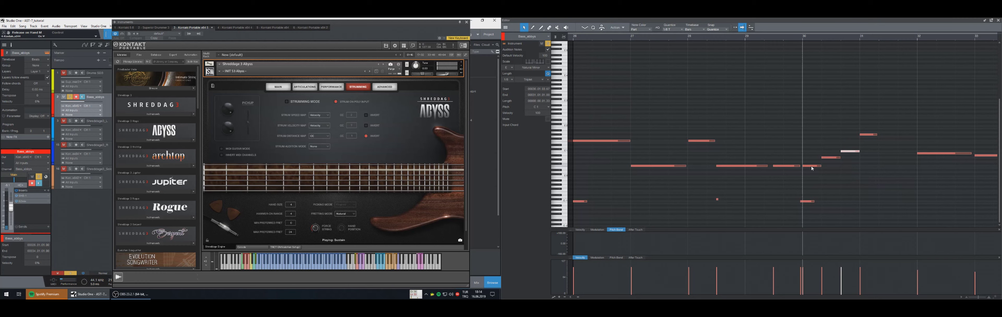
pyautogui.press('Up')
pyautogui.press('Up')
pyautogui.press('Up')
pyautogui.press('Up')
pyautogui.press('Up')
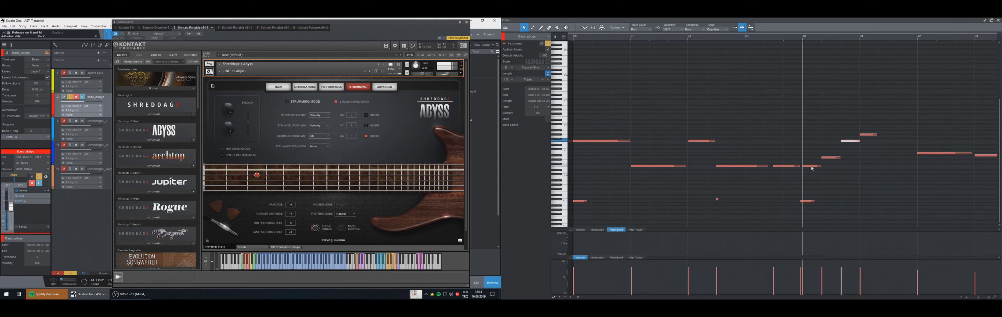
# - Step through the triplet run to hear its pitches and raise the second note by two semitones
pyautogui.press('Left')
pyautogui.press('Left')
pyautogui.press('Right')
pyautogui.press('Right')
pyautogui.press('Left')
pyautogui.press('Up')
pyautogui.press('Up')
pyautogui.press('Left')
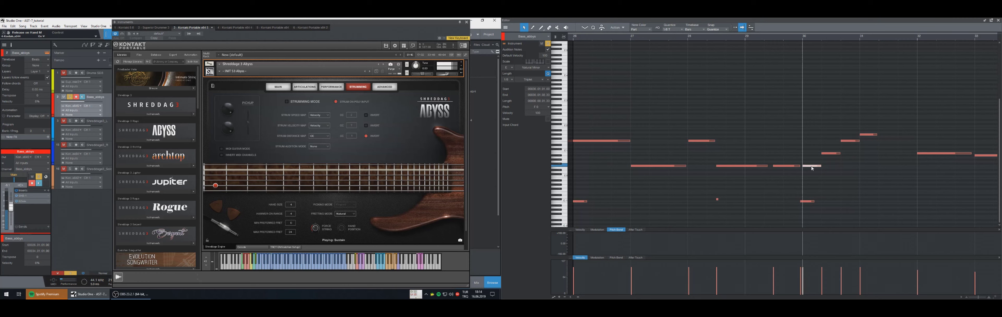
# - Compare the first notes of the triplet run, lower the second note by a semitone, and show the high keyswitch range
pyautogui.press('Right')
pyautogui.press('Right')
pyautogui.press('Left')
pyautogui.press('Left')
pyautogui.press('Left')
pyautogui.press('Right')
pyautogui.press('Right')
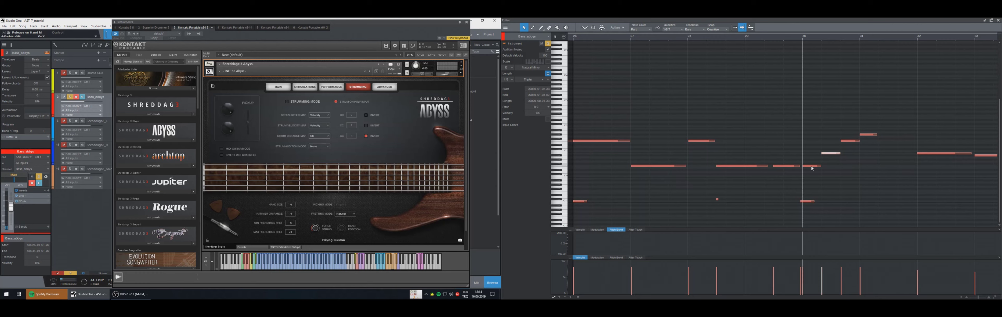
pyautogui.press('Down')
pyautogui.scroll(5, 833, 188)
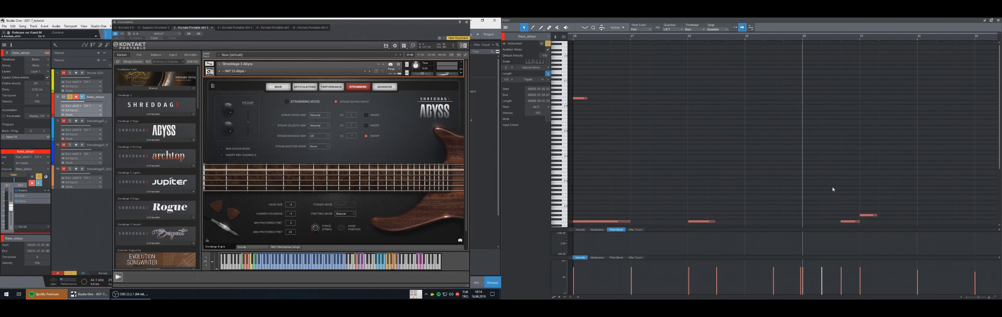
# - Add a Force String keyswitch at the start of the triplet run, lower it about three semitones, and play the run
pyautogui.press('5')
pyautogui.click(803, 96)
pyautogui.press('Down')
pyautogui.press('Down')
pyautogui.press('Down')
pyautogui.press('Down')
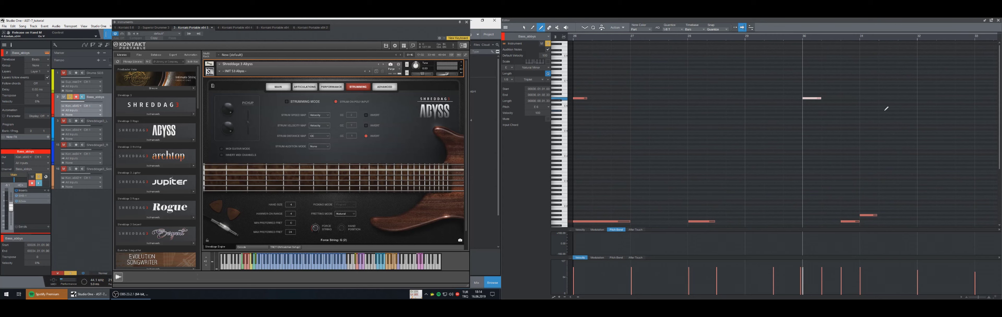
pyautogui.press('KP_Subtract')
pyautogui.press('space')
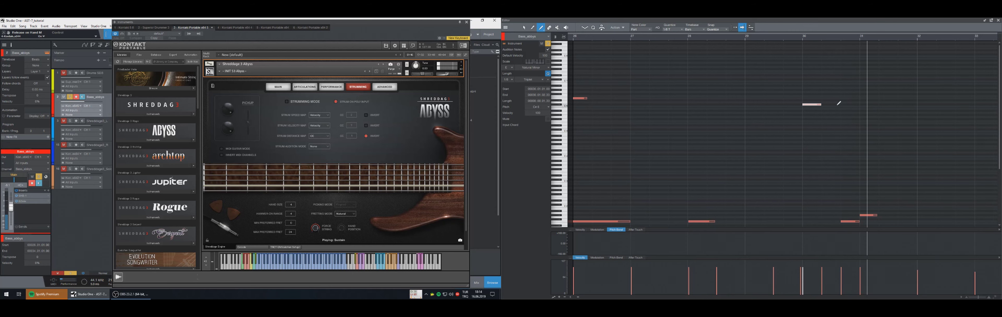
# - Add a Force String keyswitch above the run's second note, one semitone higher than the keyswitch at the run's start
pyautogui.scroll(-1, 804, 100)
pyautogui.scroll(-4, 804, 99)
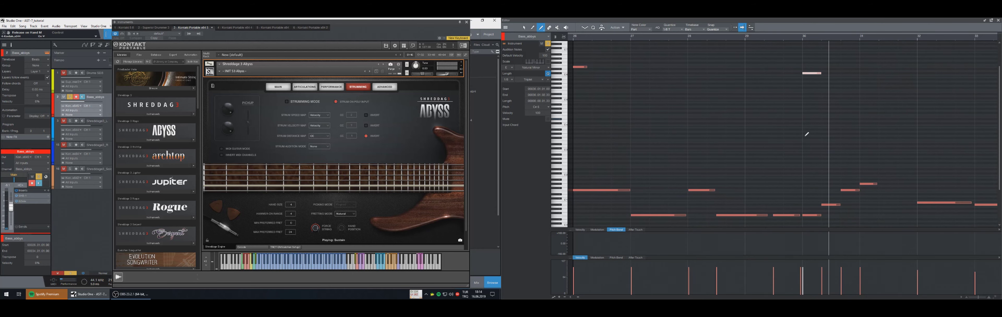
pyautogui.click(822, 67)
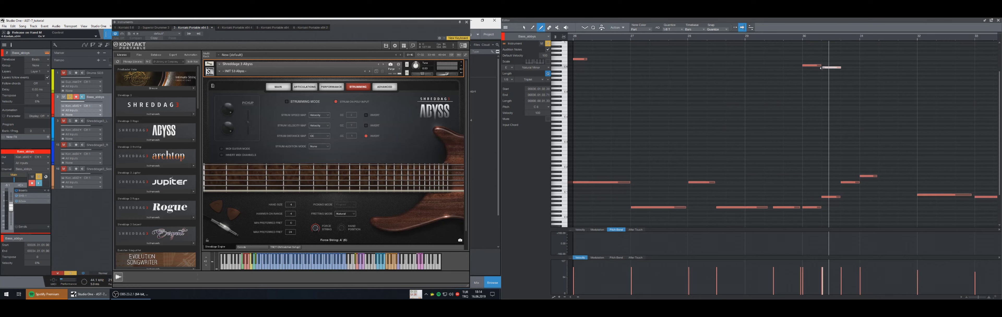
pyautogui.click(821, 67)
pyautogui.click(824, 63)
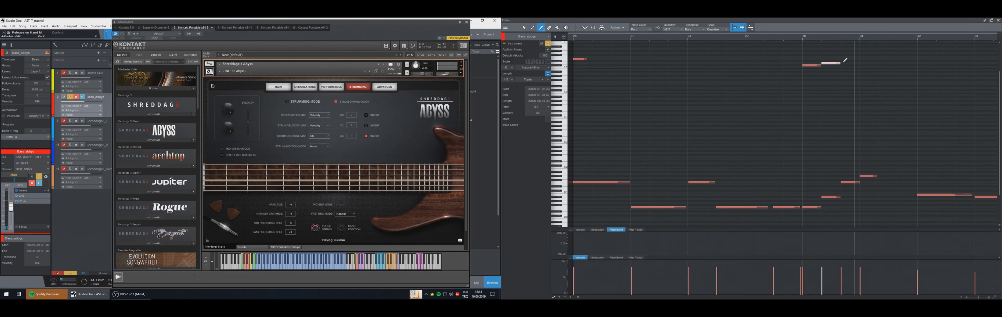
# - Lower the third note of the triplet run by four semitones
pyautogui.scroll(-3, 843, 117)
pyautogui.press('1')
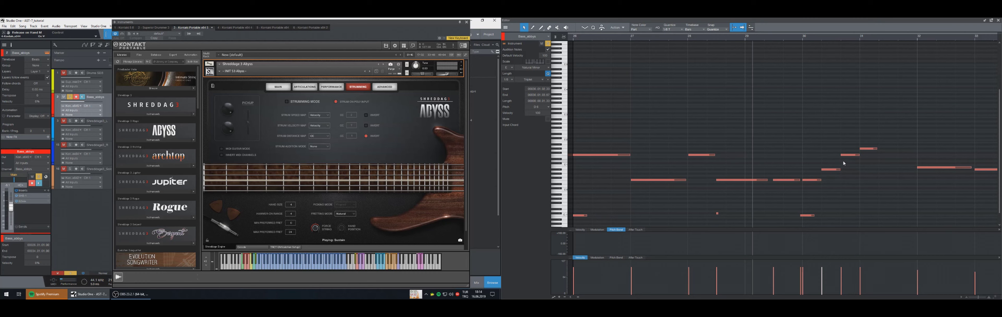
pyautogui.click(849, 155)
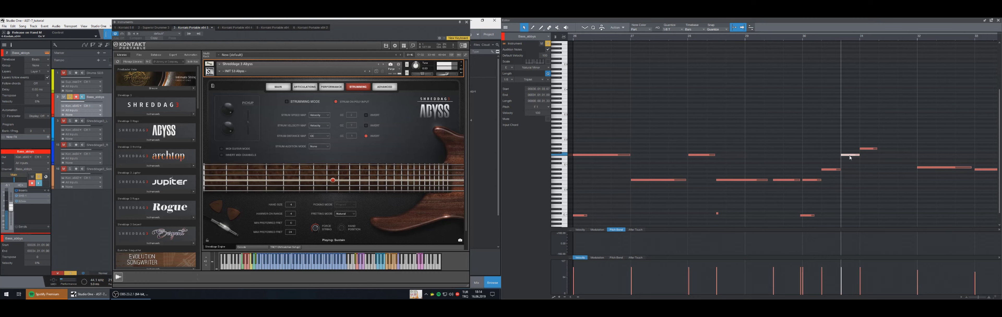
pyautogui.press('Down')
pyautogui.press('Down')
pyautogui.press('Down')
pyautogui.press('Down')
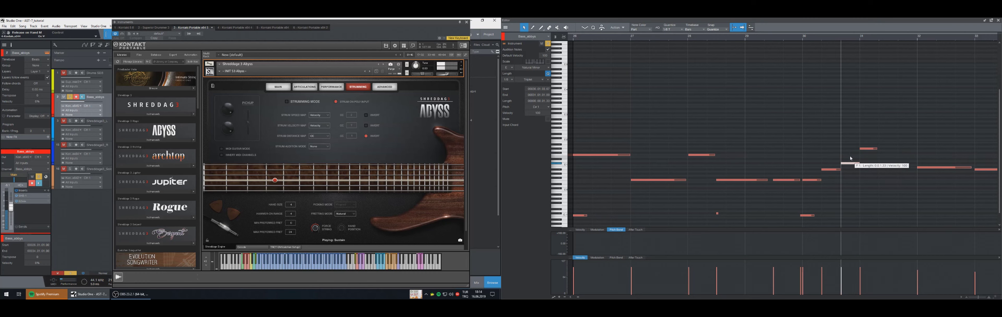
pyautogui.press('space')
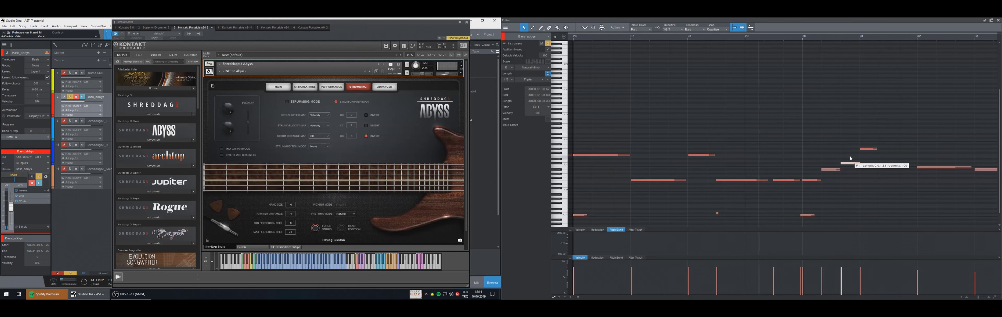
# - Add a Force String keyswitch above the run's fourth note, one semitone higher than the second note's keyswitch
pyautogui.scroll(3, 852, 160)
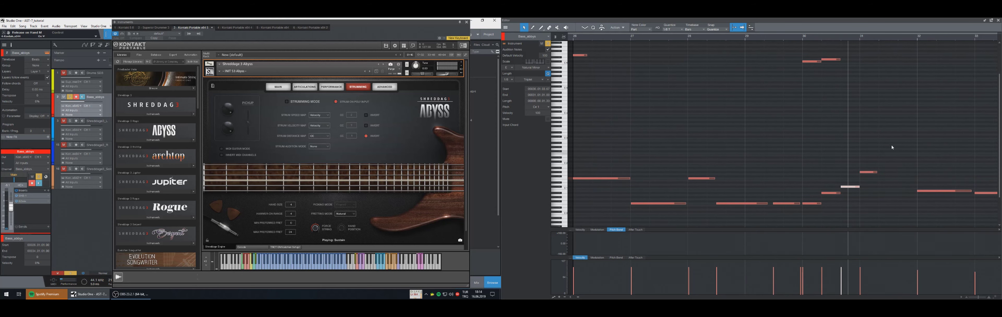
pyautogui.press('5')
pyautogui.click(863, 56)
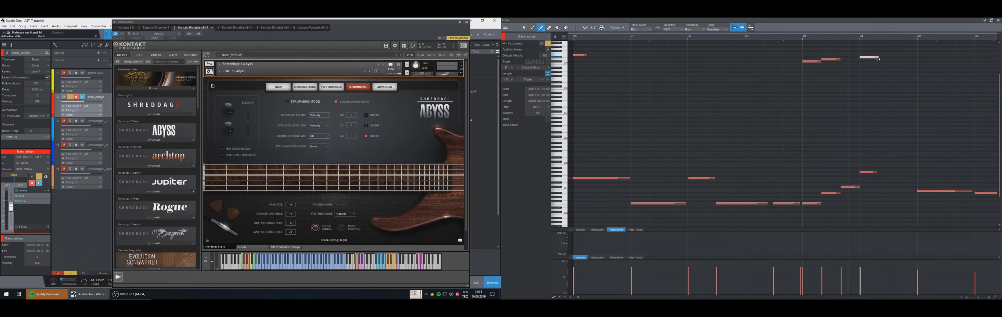
# - Try lower pitches for the run's fourth note and settle three semitones below its original pitch
pyautogui.press('1')
pyautogui.moveTo(898, 154); pyautogui.dragTo(860, 184)
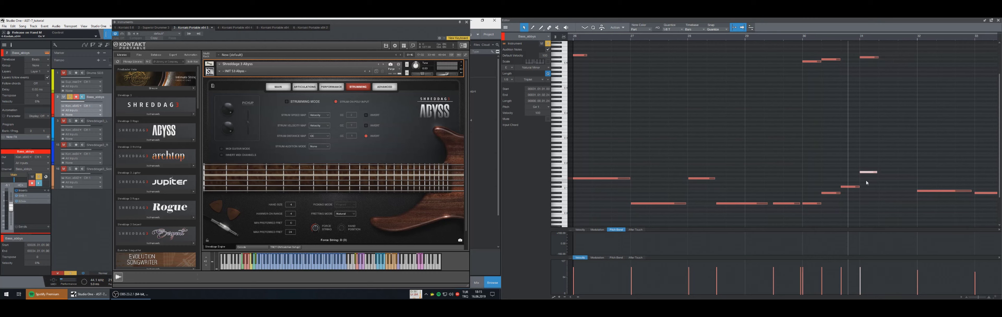
pyautogui.press('Down')
pyautogui.press('Down')
pyautogui.press('Down')
pyautogui.press('Down')
pyautogui.press('Down')
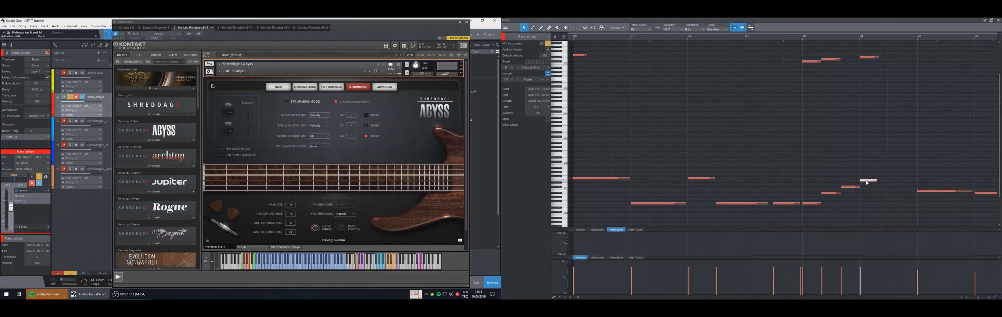
pyautogui.press('Up')
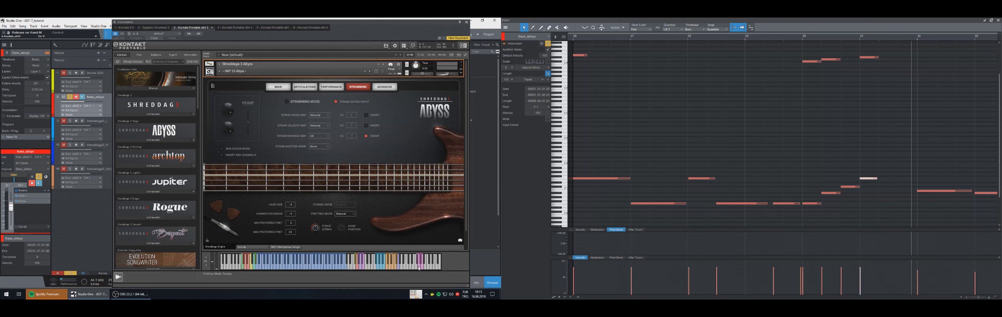
# - Add a keyswitch above the string keyswitches at the run's start, compare neighbouring pitches, and settle two semitones above where it was drawn
pyautogui.scroll(3, 771, 160)
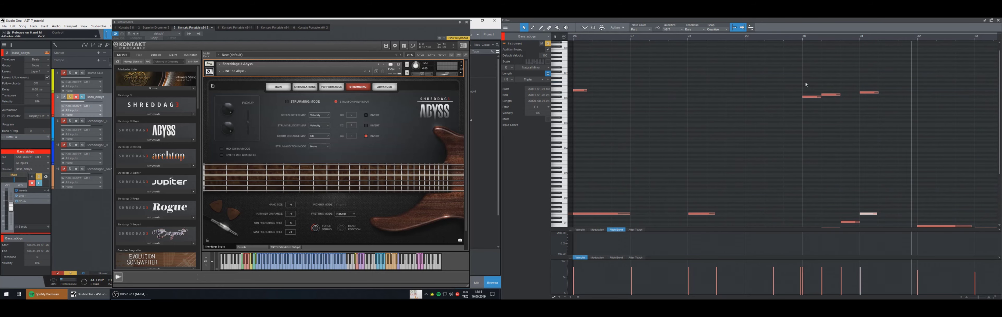
pyautogui.keyDown('ctrl'); pyautogui.click(807, 62); pyautogui.keyUp('ctrl')
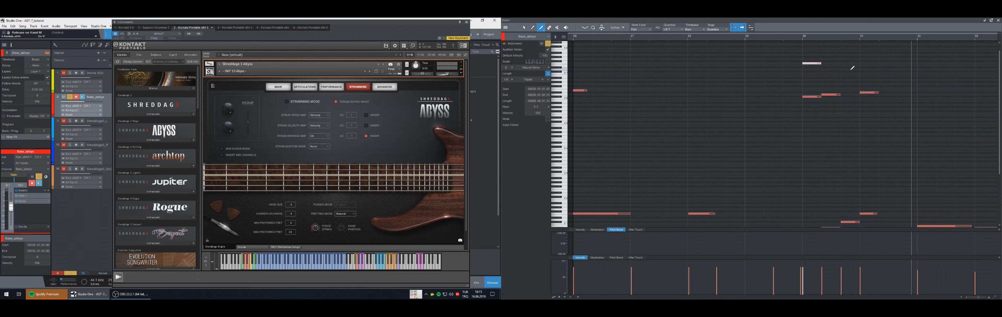
pyautogui.press('Up')
pyautogui.press('Up')
pyautogui.press('Up')
pyautogui.press('Up')
pyautogui.press('Down')
pyautogui.press('Down')
pyautogui.press('Down')
pyautogui.press('Up')
pyautogui.press('Down')
pyautogui.press('Up')
pyautogui.press('Down')
pyautogui.press('Up')
# - Add keyswitches one semitone below the run's highest keyswitch, above the earlier string keyswitch and at the beginning of the song
pyautogui.click(578, 60)
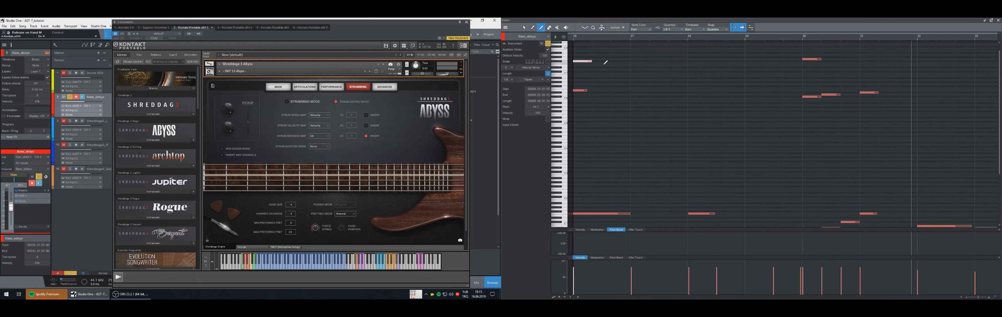
pyautogui.press(',')
pyautogui.click(576, 59)
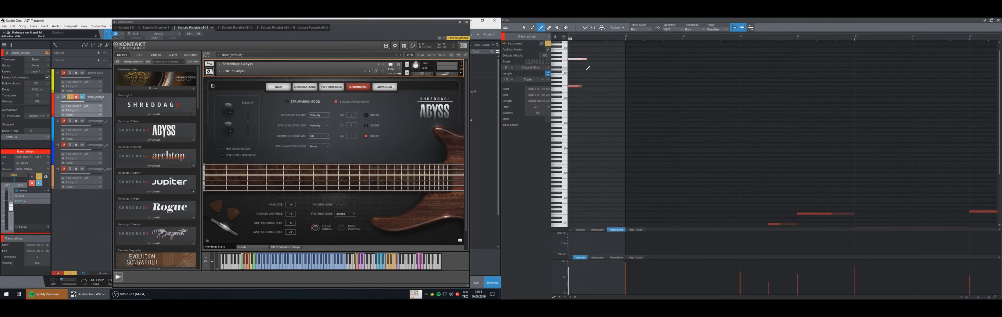
pyautogui.press('Down')
pyautogui.press('space')
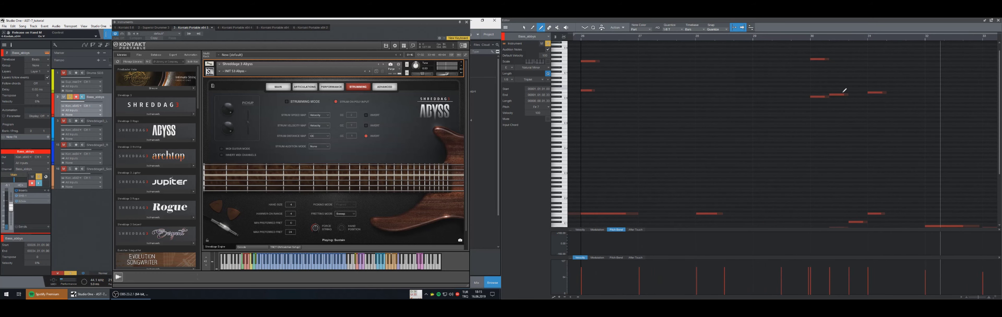
# - Extend the run with a fifth triplet note five semitones above the fourth, and play it back
pyautogui.press('1')
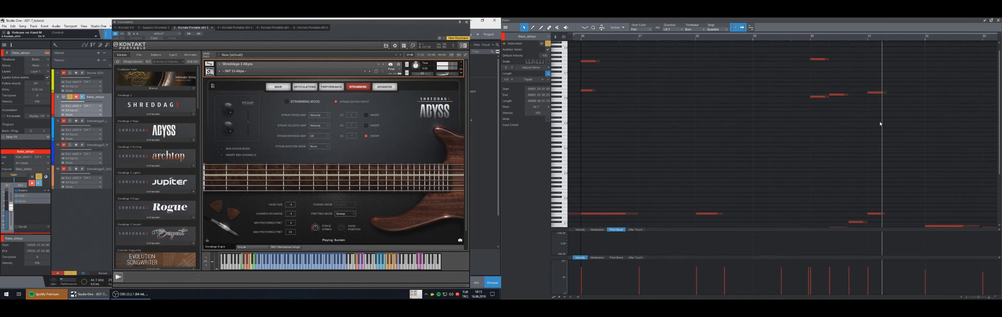
pyautogui.scroll(-2, 939, 117)
pyautogui.scroll(-2, 935, 117)
pyautogui.click(926, 119)
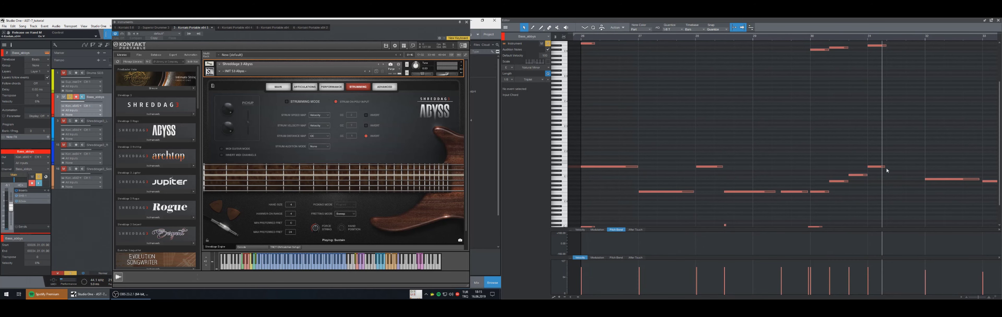
pyautogui.press('5')
pyautogui.moveTo(887, 156); pyautogui.dragTo(907, 156)
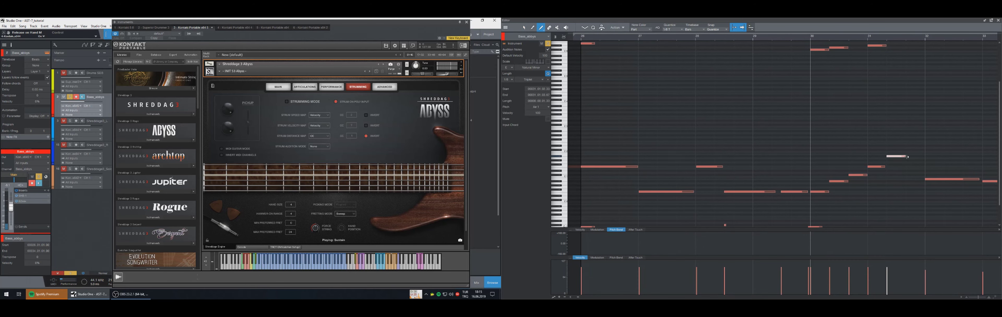
pyautogui.press('KP_Subtract')
pyautogui.press('KP_Subtract')
pyautogui.press('space')
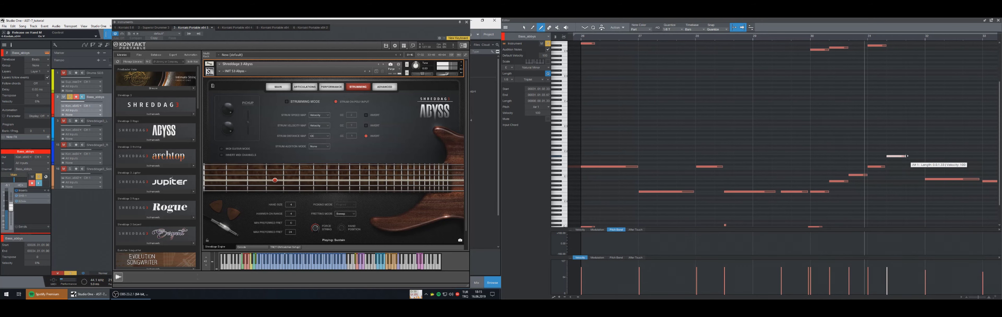
# - Add a Force String keyswitch above the run's fifth note, one semitone higher than the fourth note's keyswitch
pyautogui.press('space')
pyautogui.scroll(2, 903, 157)
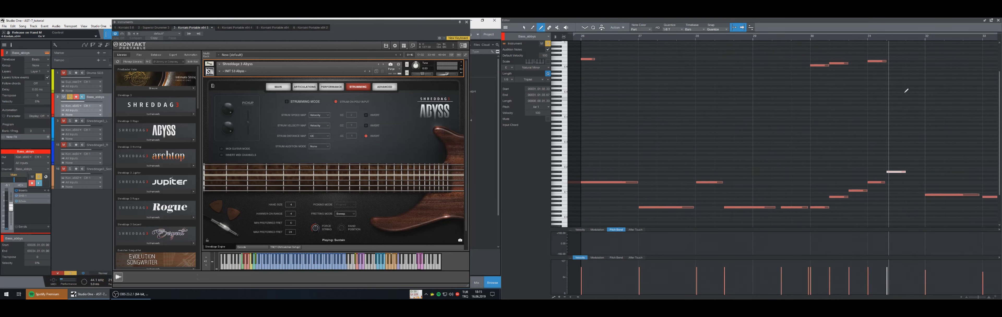
pyautogui.click(890, 60)
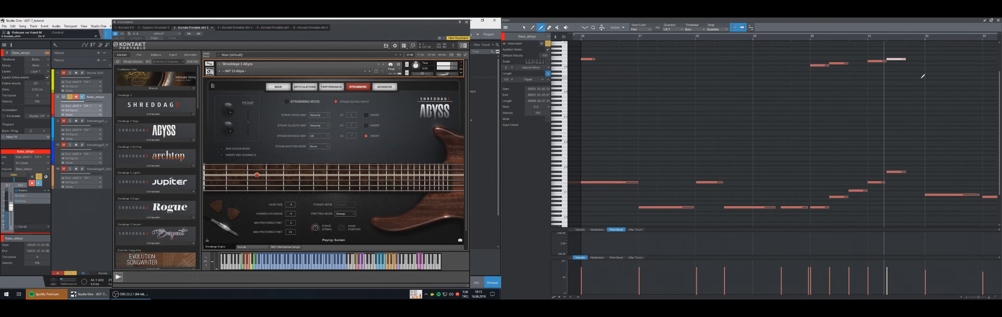
pyautogui.scroll(1, 918, 88)
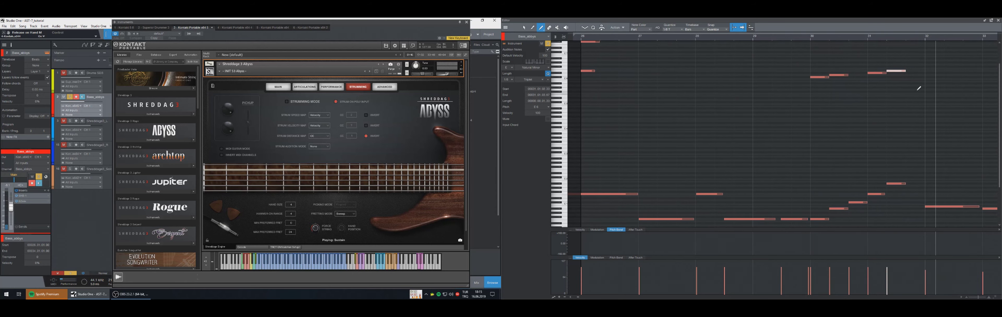
pyautogui.click(911, 72)
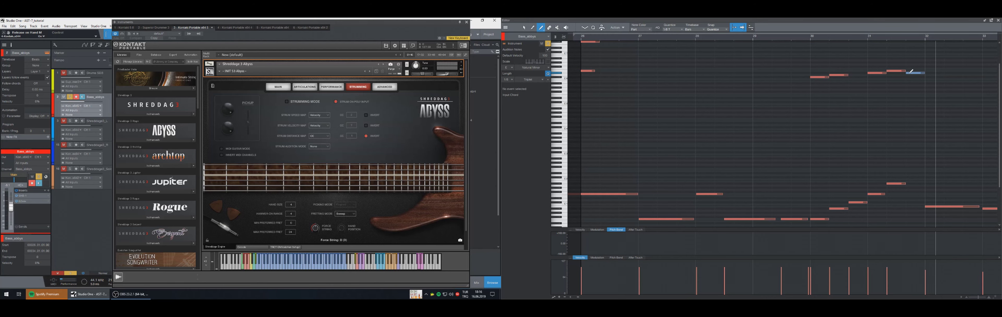
pyautogui.click(911, 73)
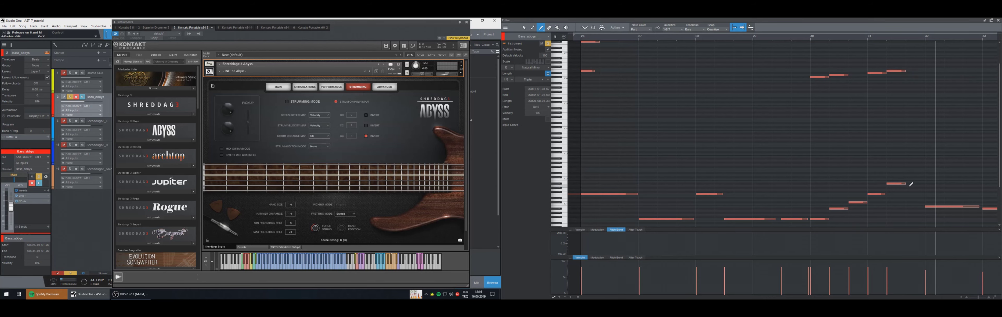
# - Add a sixth run note one semitone below the fifth, and raise the long note after the run by seven semitones
pyautogui.click(910, 185)
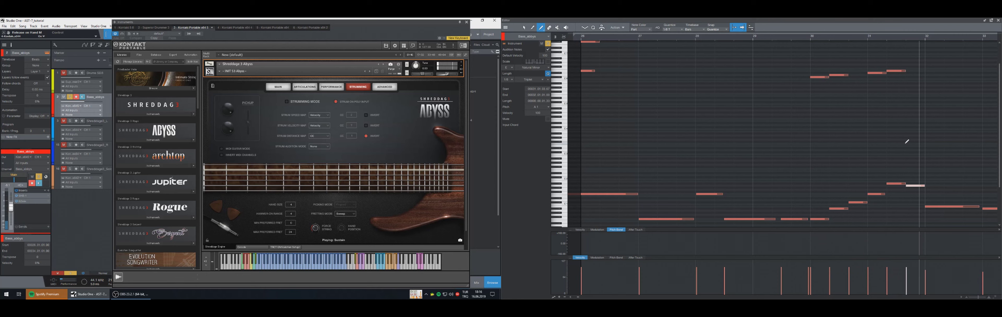
pyautogui.press('1')
pyautogui.click(937, 195)
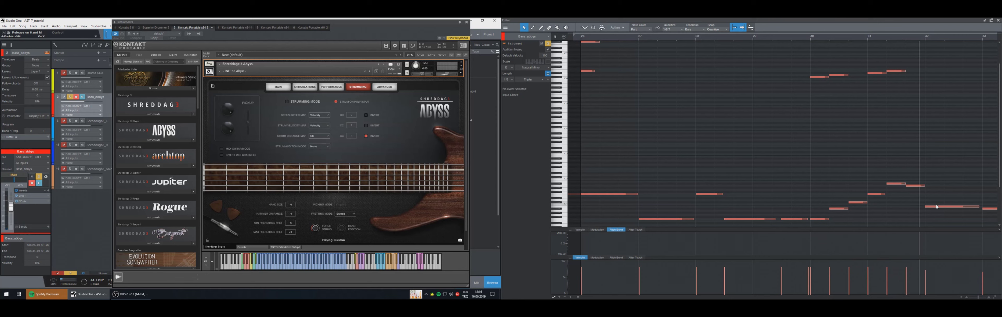
pyautogui.moveTo(937, 206); pyautogui.dragTo(937, 191)
pyautogui.press('KP_Subtract')
pyautogui.press('KP_Subtract')
pyautogui.press('KP_Subtract')
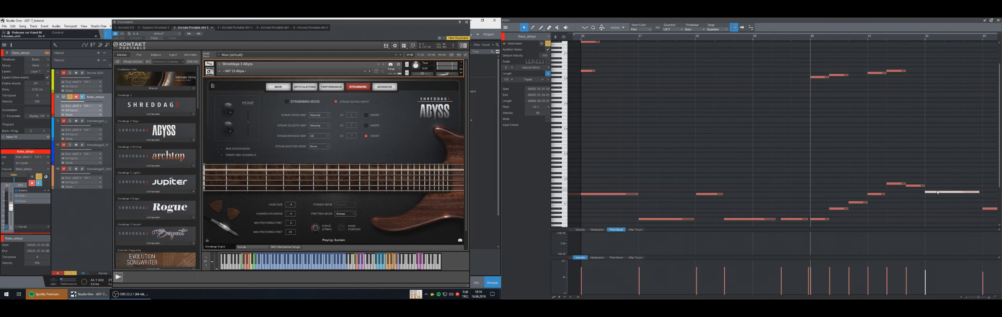
pyautogui.press('space')
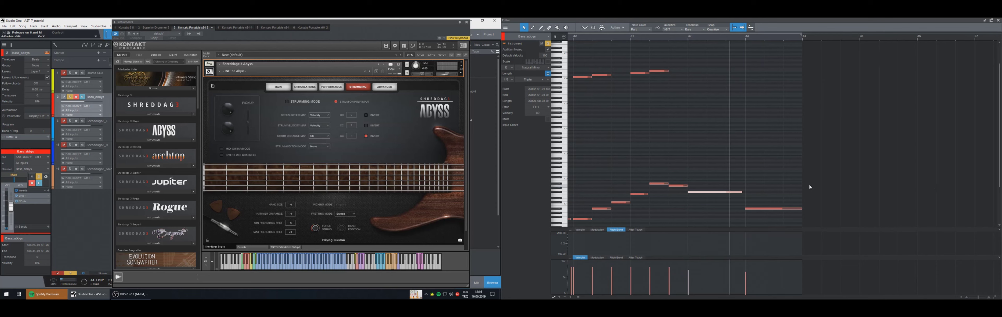
# - Add a keyswitch at the start of the long note after the run and settle it two semitones above where it was drawn
pyautogui.click(689, 71)
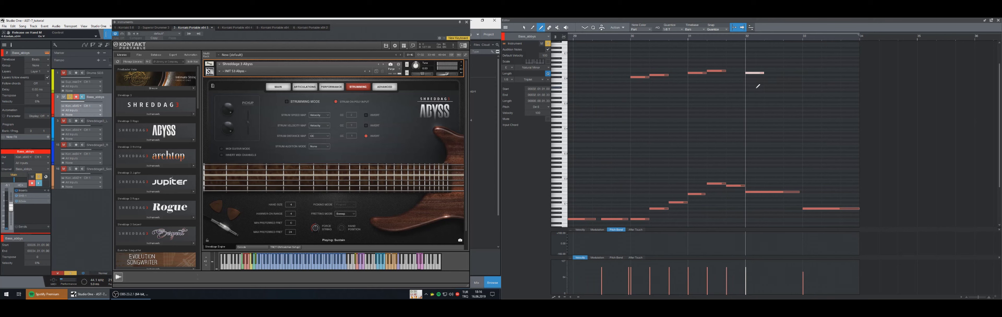
pyautogui.press('Down')
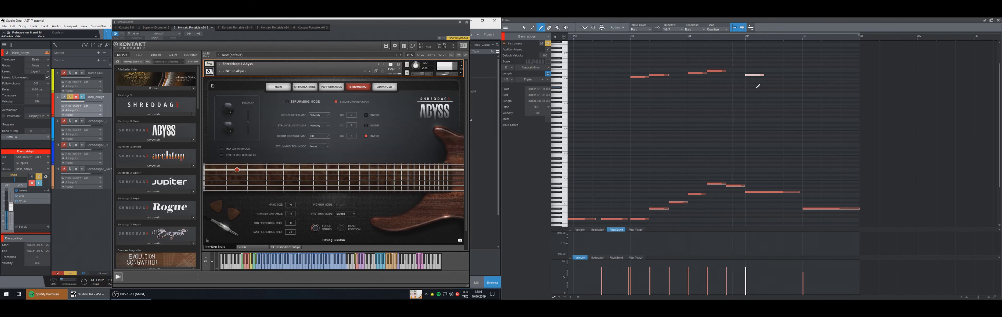
pyautogui.press('Up')
pyautogui.press('Up')
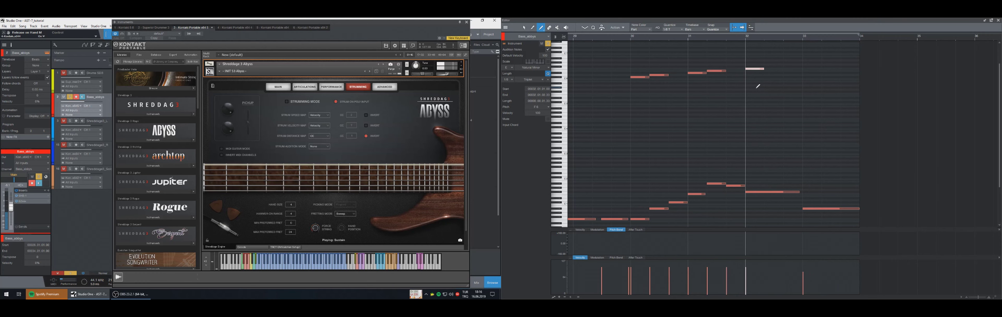
# - Lower the keyswitch above the long note after the run to the fourth run note's keyswitch pitch, and audition the passage
pyautogui.press('Up')
pyautogui.press('Down')
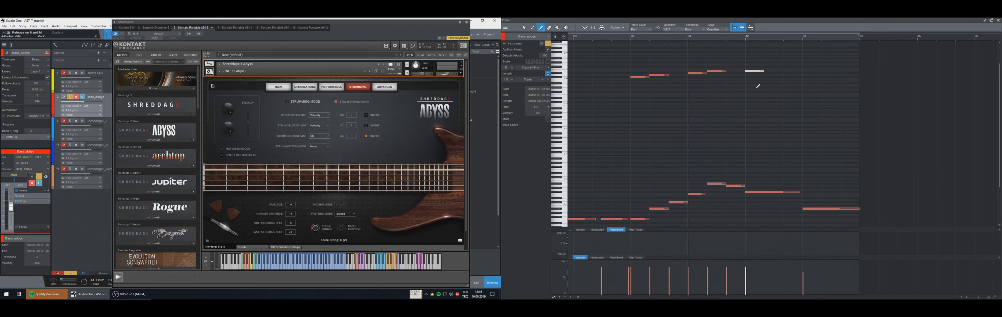
pyautogui.press('Down')
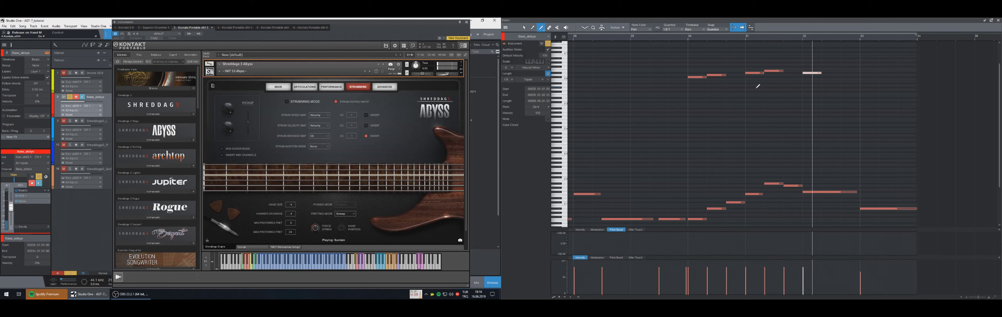
pyautogui.click(818, 186)
pyautogui.moveTo(818, 191); pyautogui.dragTo(817, 189)
pyautogui.press('space')
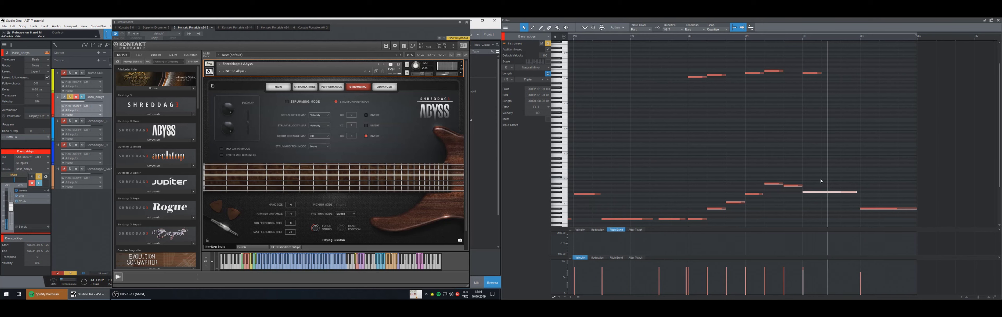
# - Unsolo the bass, and copy a three-note chord from the Shreddage 3 Jupiter guitar part into the bass part at the run's start as a pitch guide
pyautogui.click(70, 98)
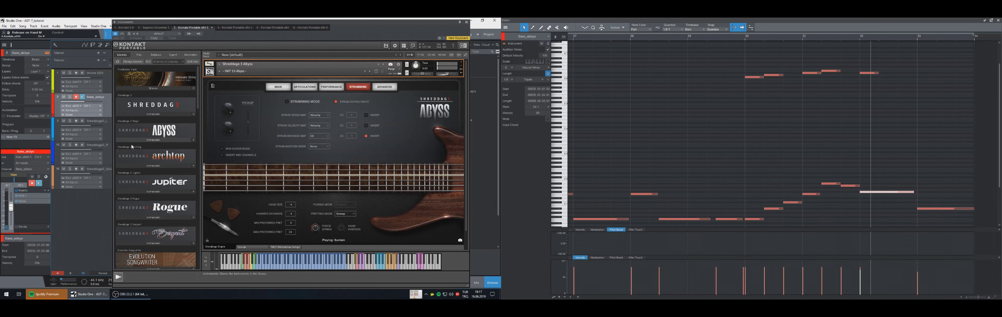
pyautogui.click(108, 127)
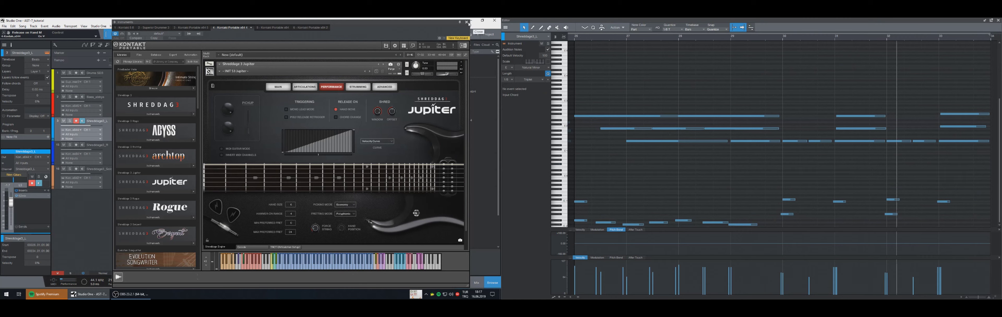
pyautogui.moveTo(865, 135); pyautogui.dragTo(848, 83)
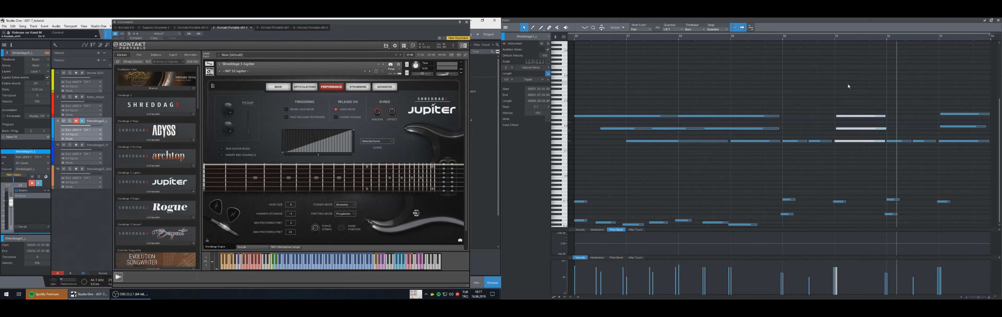
pyautogui.click(108, 99)
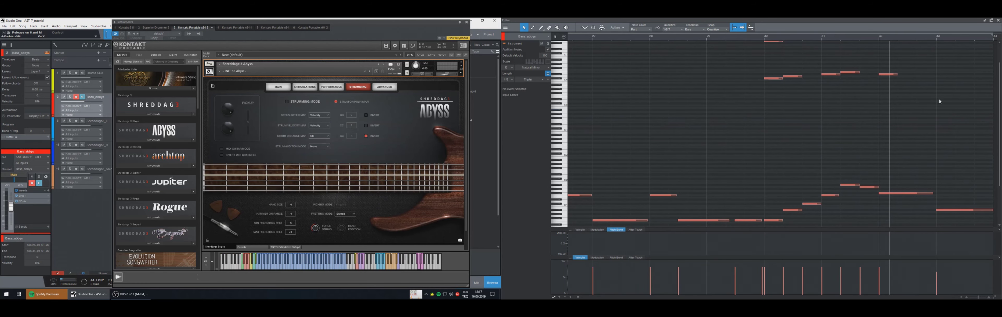
pyautogui.click(765, 37)
pyautogui.hotkey('ctrl', 'v')
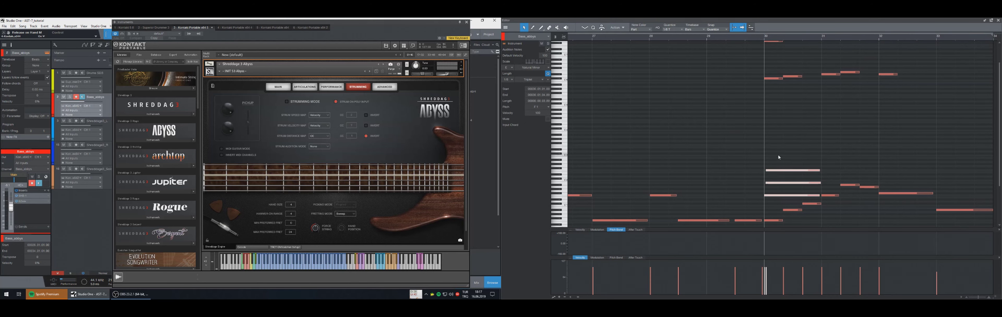
# - Move the run's fifth and sixth notes to the guide chord's middle and top pitches, play them back, and remove the guide chord
pyautogui.scroll(-5, 778, 154)
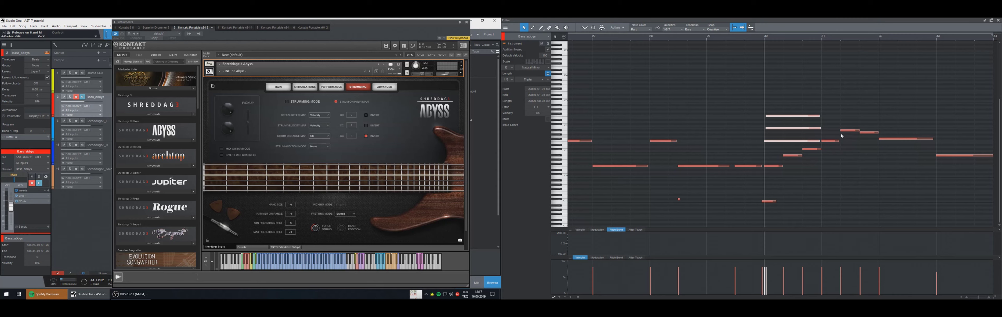
pyautogui.moveTo(850, 131); pyautogui.dragTo(866, 116)
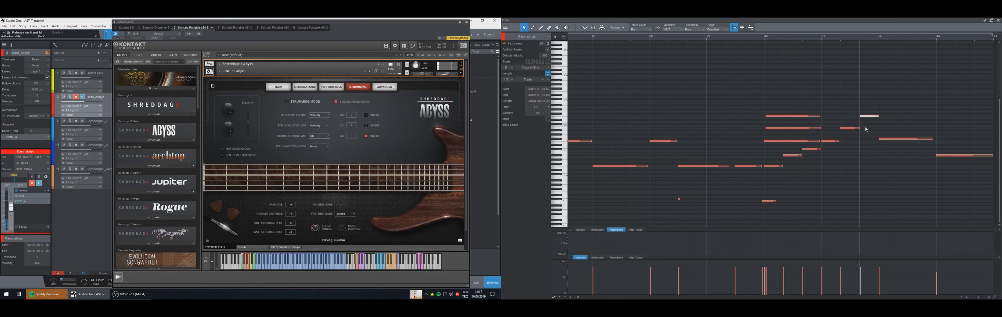
pyautogui.press('space')
pyautogui.moveTo(800, 146); pyautogui.dragTo(774, 105)
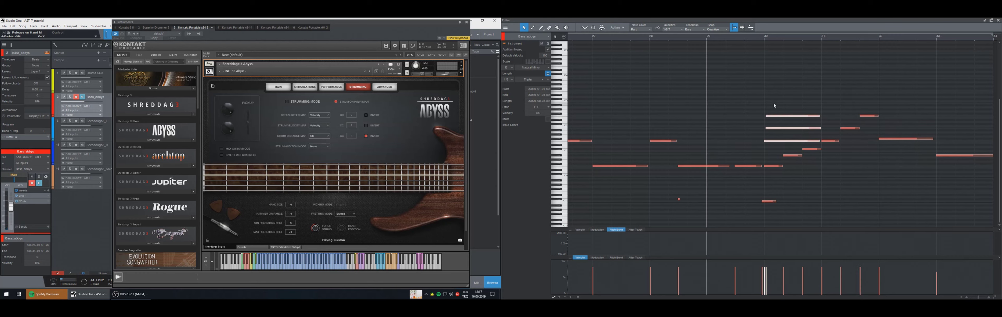
pyautogui.hotkey('ctrl', 'z')
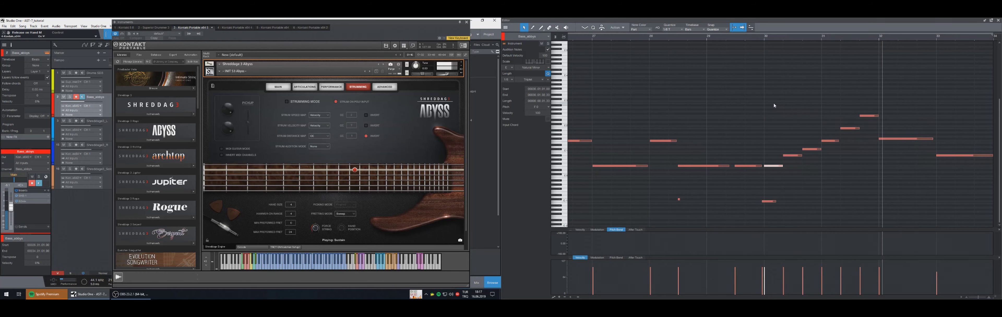
pyautogui.scroll(3, 842, 128)
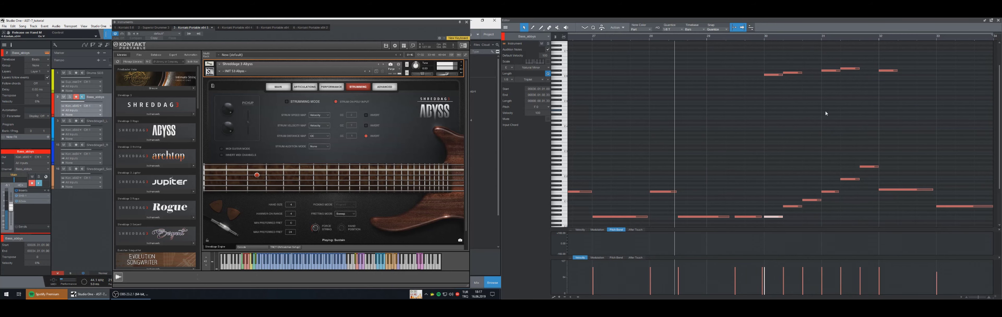
# - Try to extend the run's first note slightly so that it overlaps the second, and play it back
pyautogui.scroll(-1, 783, 184)
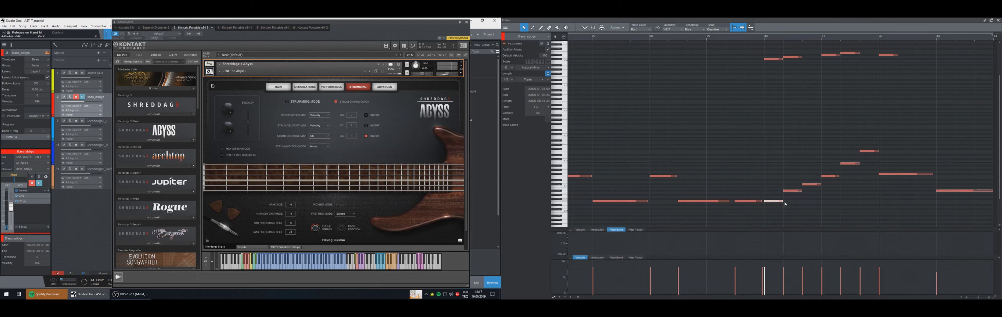
pyautogui.moveTo(784, 203); pyautogui.dragTo(786, 203)
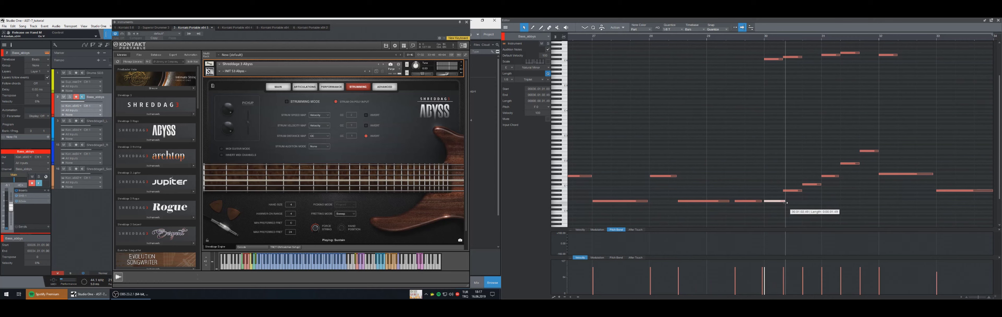
pyautogui.press('KP_Subtract')
pyautogui.press('KP_Subtract')
pyautogui.press('space')
pyautogui.press('space')
pyautogui.press('KP_Subtract')
pyautogui.press('KP_Subtract')
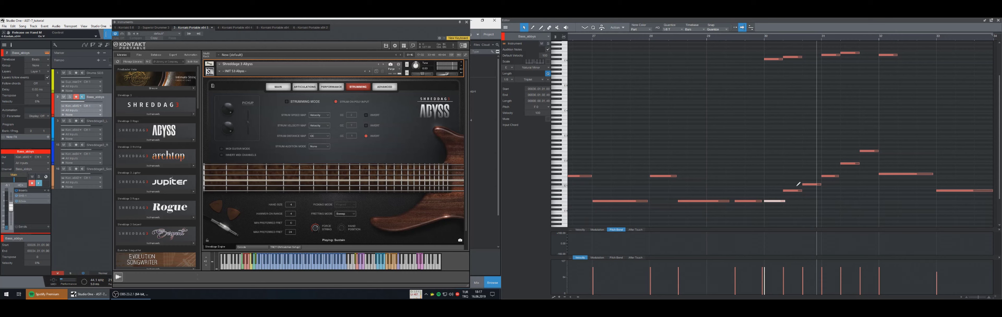
pyautogui.hotkey('ctrl', 'z')
pyautogui.press('KP_Subtract')
pyautogui.press('KP_Subtract')
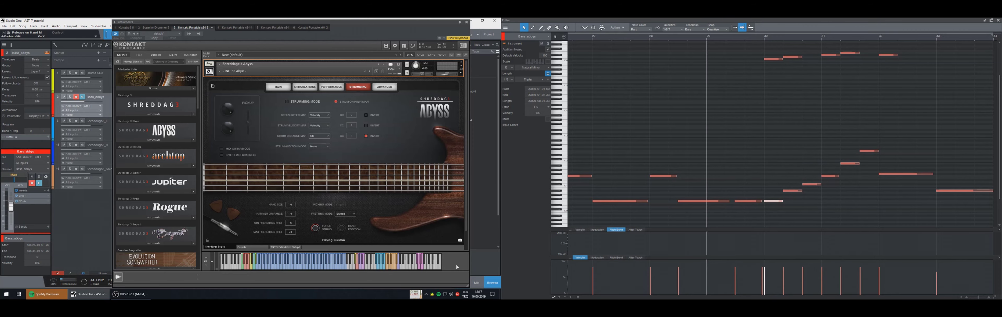
# - Move the Kontakt window aside and play back the run from just before its first note, checking it with the bass soloed
pyautogui.moveTo(414, 20); pyautogui.dragTo(361, 22)
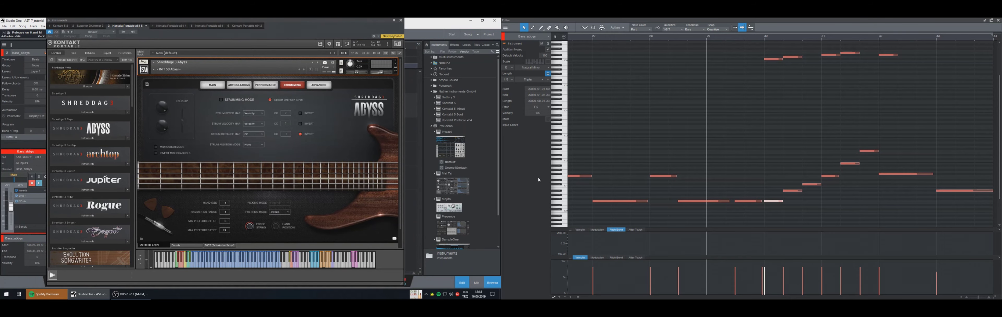
pyautogui.click(761, 38)
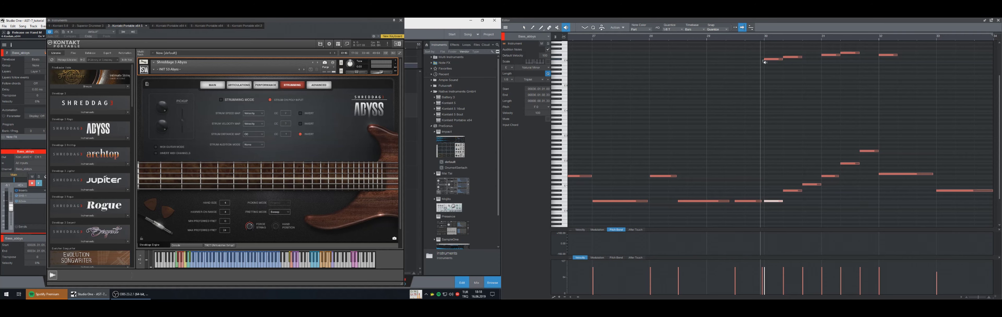
pyautogui.moveTo(755, 40); pyautogui.dragTo(758, 39)
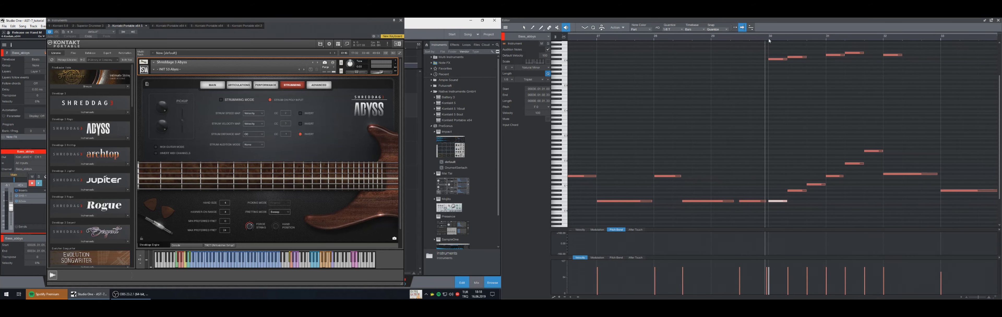
pyautogui.press('space')
pyautogui.press('space')
pyautogui.press('s')
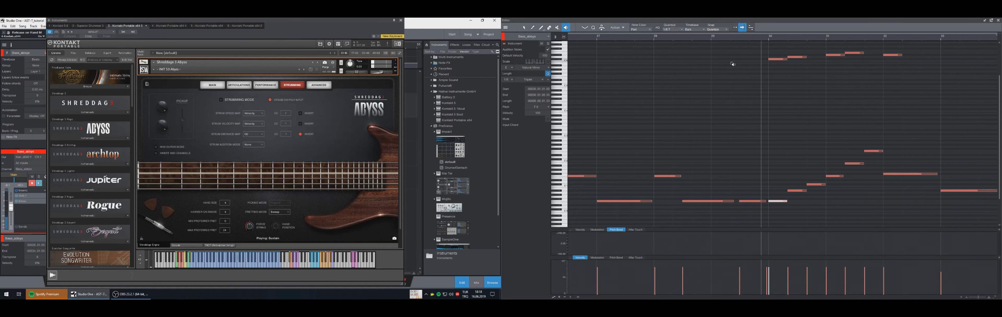
pyautogui.press('space')
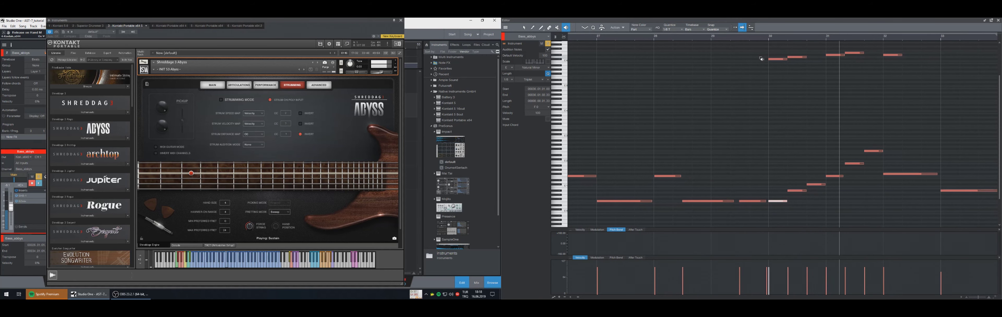
pyautogui.press('space')
pyautogui.press('space')
pyautogui.press('space')
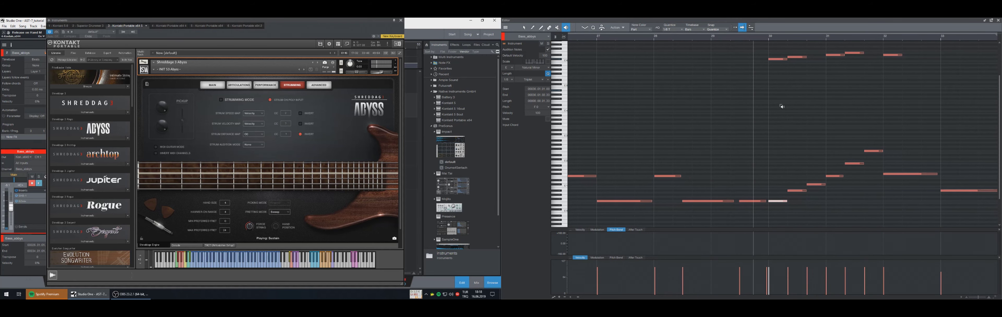
# - Lengthen the run's second note slightly so that it overlaps the third, and play back the run
pyautogui.press('1')
pyautogui.moveTo(807, 191); pyautogui.dragTo(808, 191)
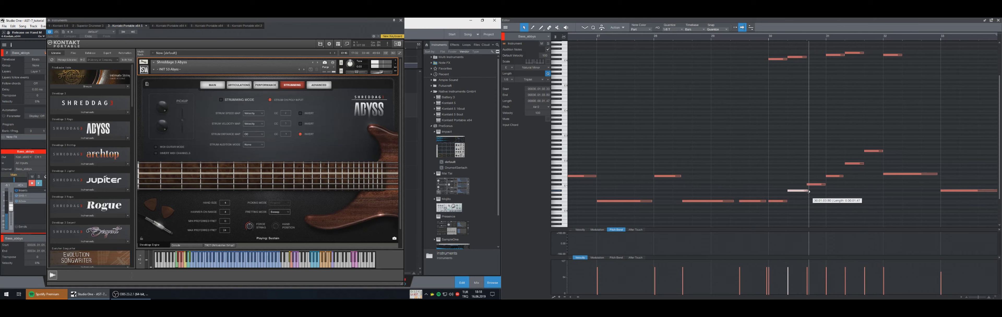
pyautogui.press('space')
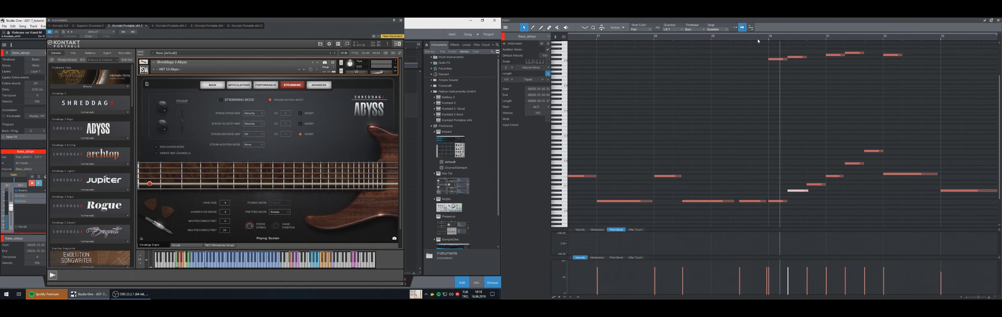
pyautogui.click(758, 39)
pyautogui.press('space')
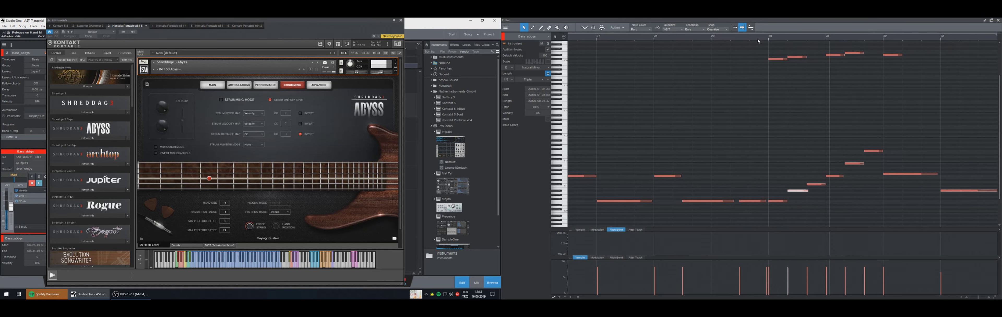
pyautogui.press('space')
pyautogui.click(820, 197)
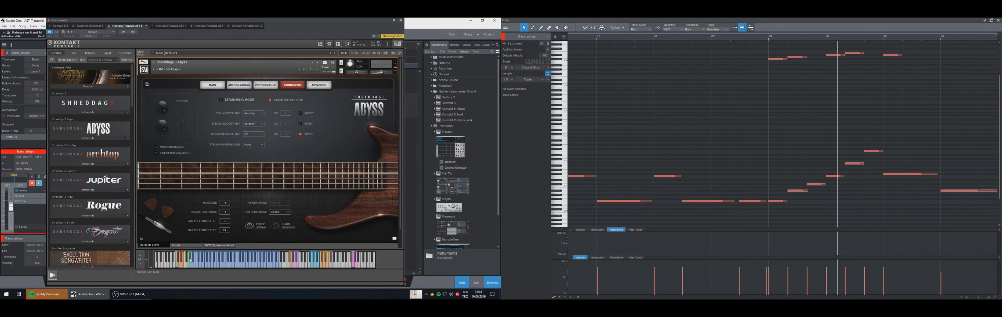
# - Draw a low keyswitch just after the start of the run's second note, raise it six semitones, and audition it
pyautogui.scroll(-3, 800, 205)
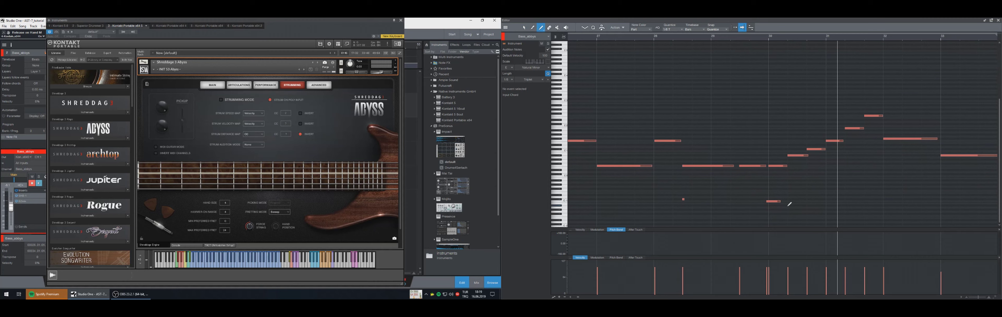
pyautogui.keyDown('ctrl'); pyautogui.click(792, 203); pyautogui.keyUp('ctrl')
pyautogui.press('Up')
pyautogui.press('Up')
pyautogui.press('Up')
pyautogui.press('Up')
pyautogui.press('Up')
pyautogui.press('Up')
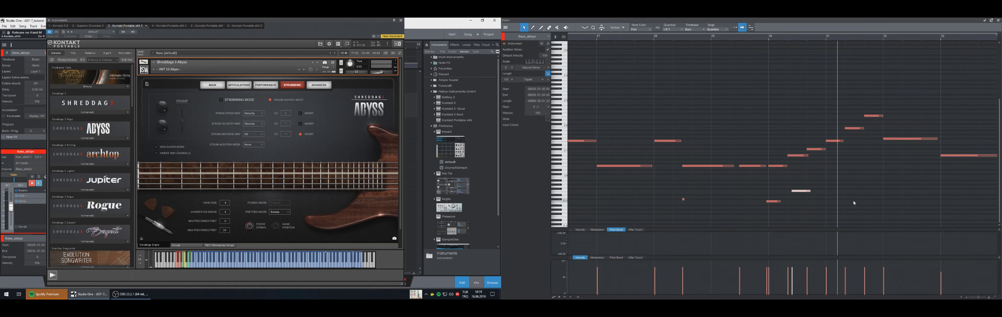
pyautogui.press('space')
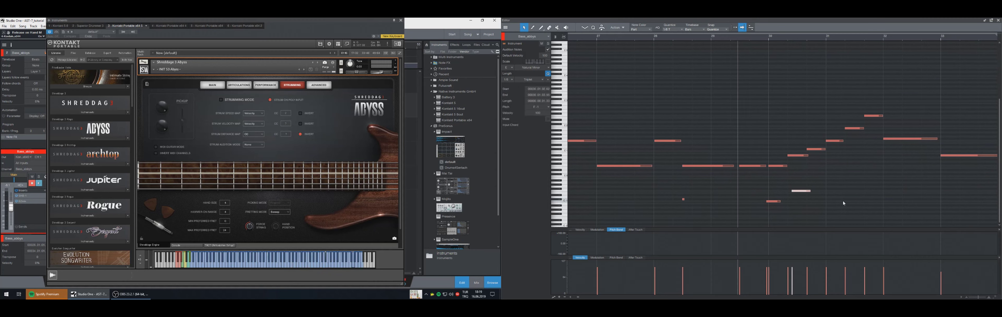
pyautogui.press('space')
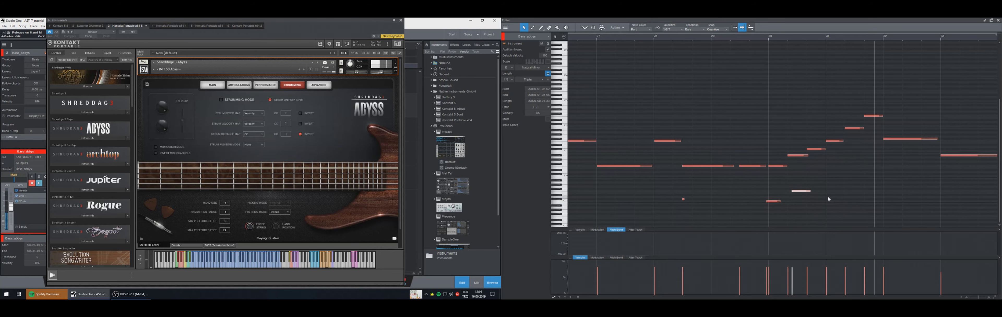
# - Move the Kontakt window off the transport controls, set the song tempo to 90, and play the bass line from an earlier position
pyautogui.press('KP_Subtract')
pyautogui.press('KP_Subtract')
pyautogui.press('KP_Subtract')
pyautogui.press('KP_Subtract')
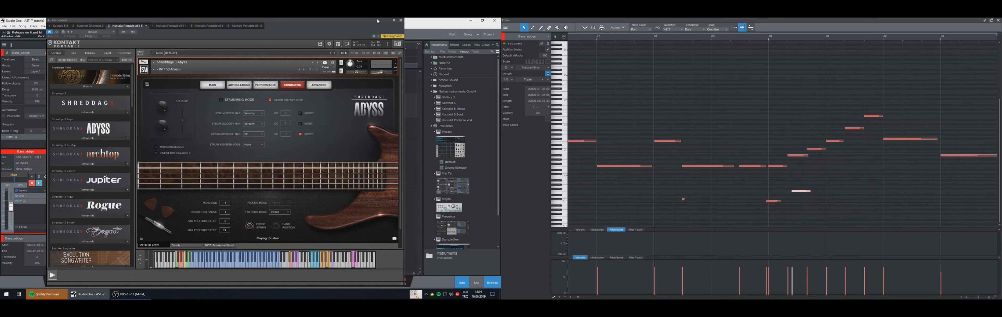
pyautogui.moveTo(377, 21); pyautogui.dragTo(304, 20)
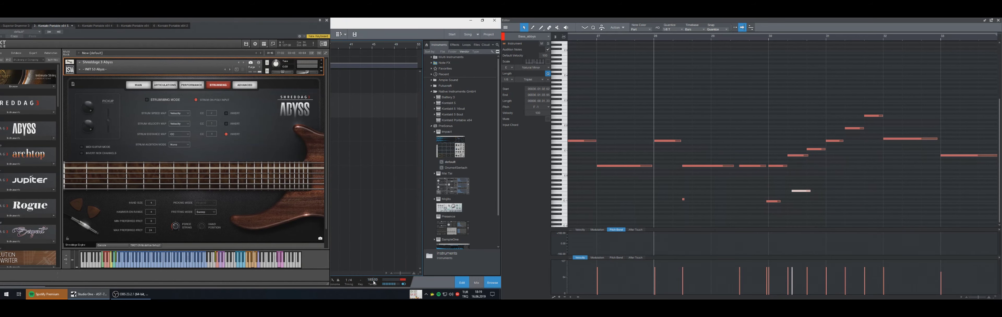
pyautogui.write('90')
pyautogui.press('Return')
pyautogui.press('KP_1')
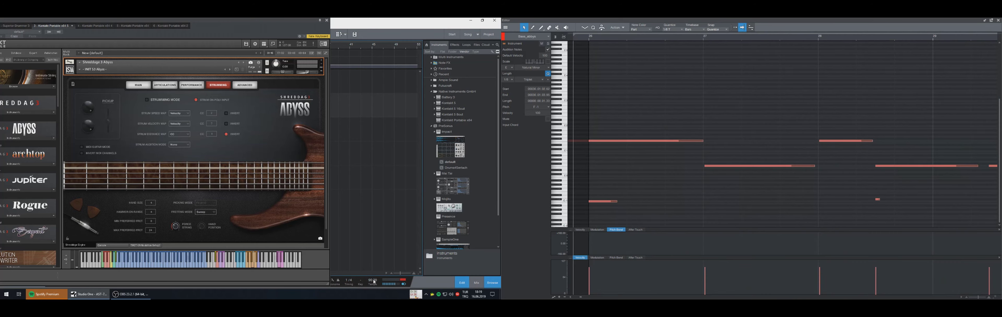
pyautogui.press('space')
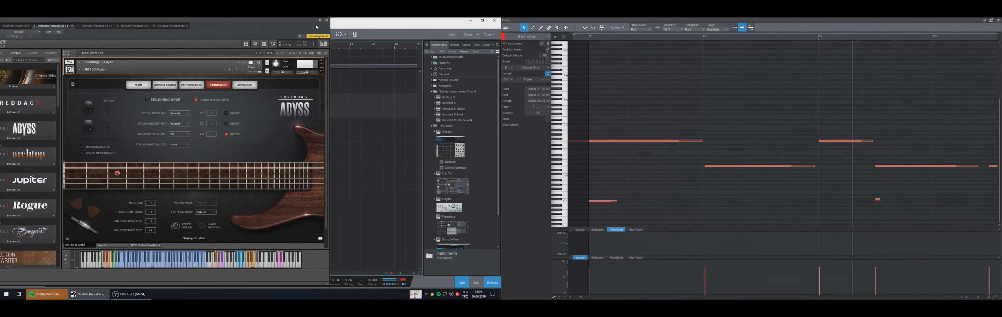
# - Solo the bass track, bring its Kontakt window back into full view, and play back the run
pyautogui.click(327, 20)
pyautogui.click(70, 97)
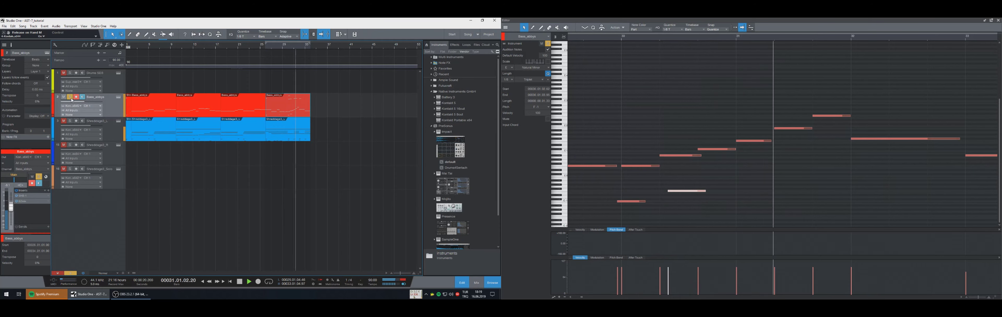
pyautogui.press('space')
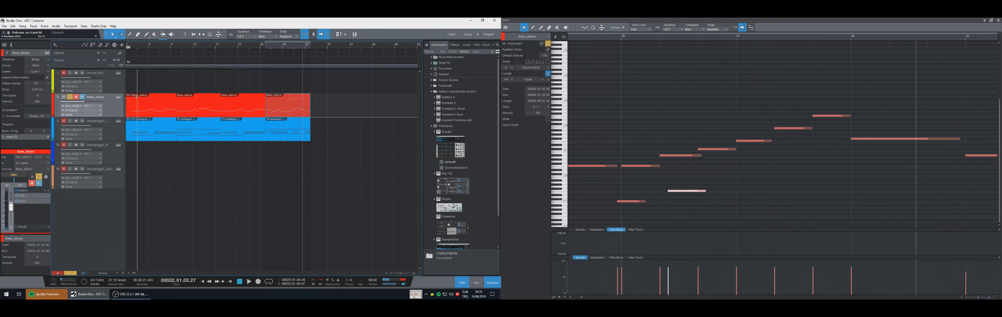
pyautogui.click(119, 96)
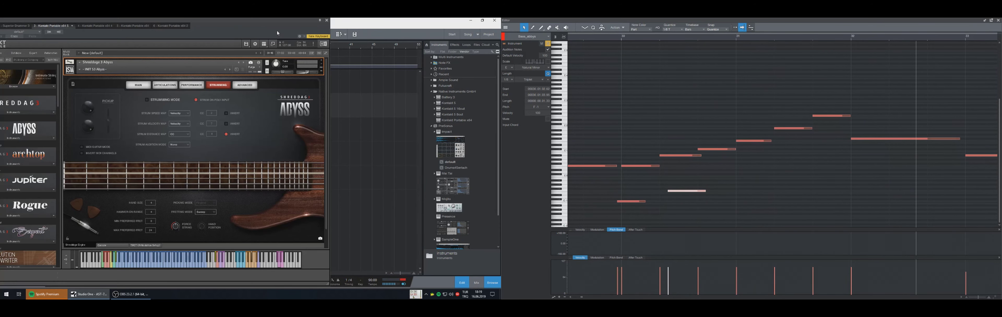
pyautogui.moveTo(278, 32); pyautogui.dragTo(339, 26)
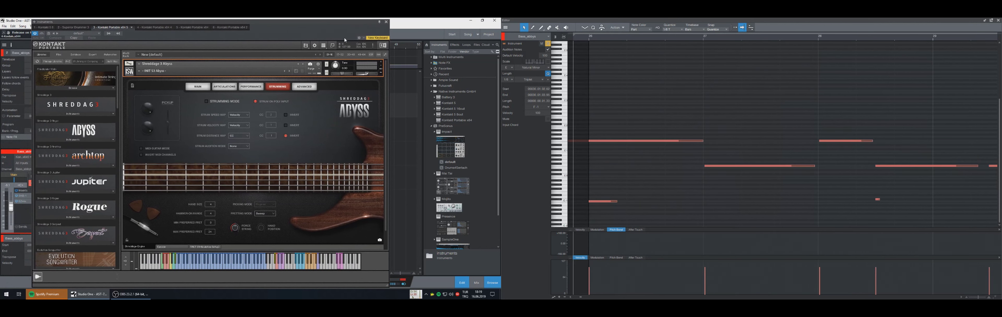
pyautogui.press('space')
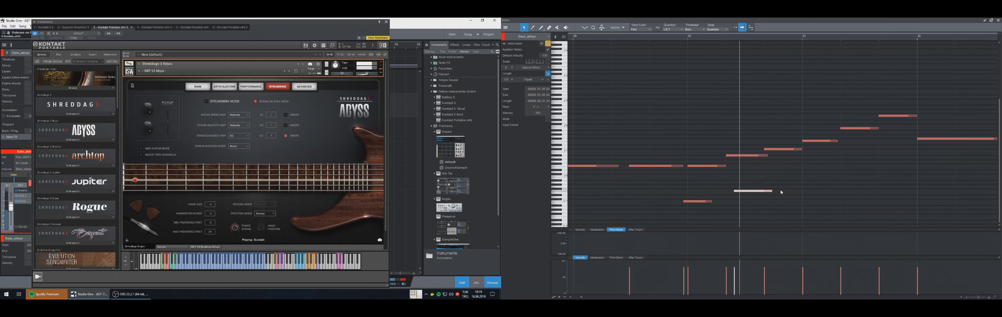
# - Draw a short low keyswitch just before the run's fourth note, and extend the fifth note slightly so it overlaps the sixth
pyautogui.press('5')
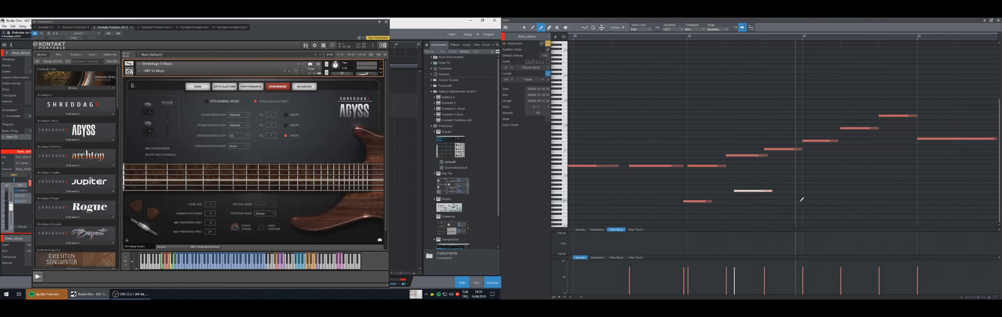
pyautogui.click(800, 201)
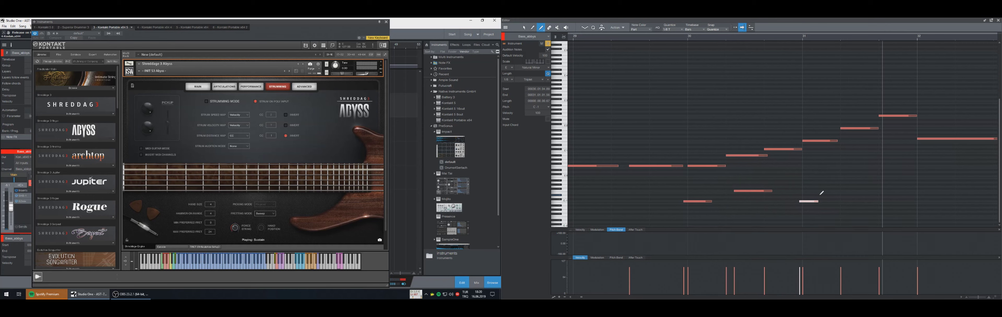
pyautogui.press('1')
pyautogui.click(893, 115)
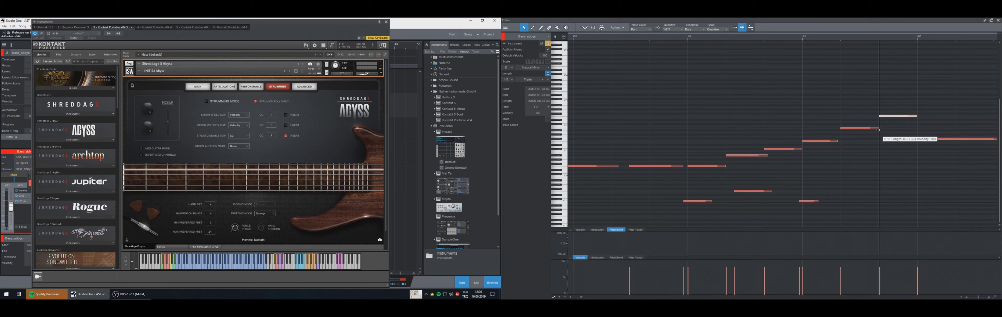
pyautogui.moveTo(879, 128); pyautogui.dragTo(881, 128)
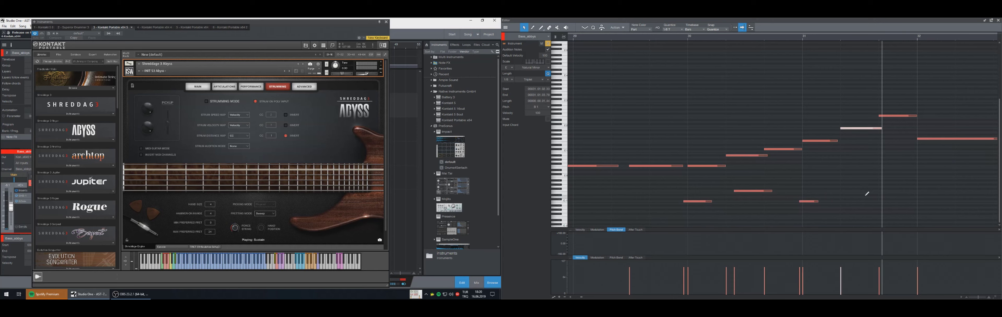
# - Draw a keyswitch below the later part of the fifth note, matching the pitch of the one under the second note, and audition the run
pyautogui.press('5')
pyautogui.click(866, 190)
pyautogui.press('space')
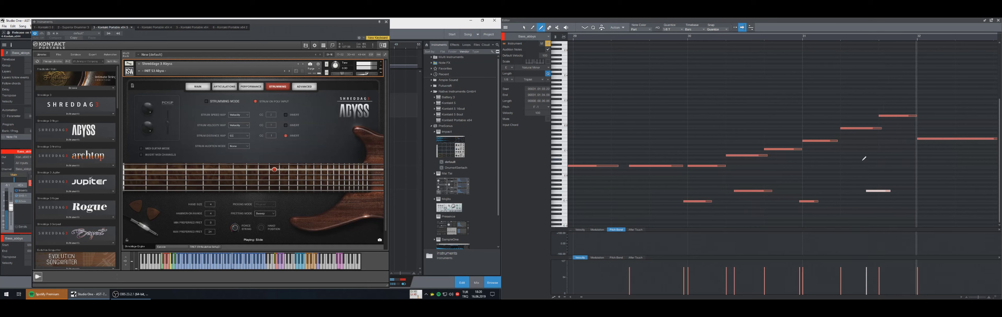
pyautogui.click(960, 297)
pyautogui.press('space')
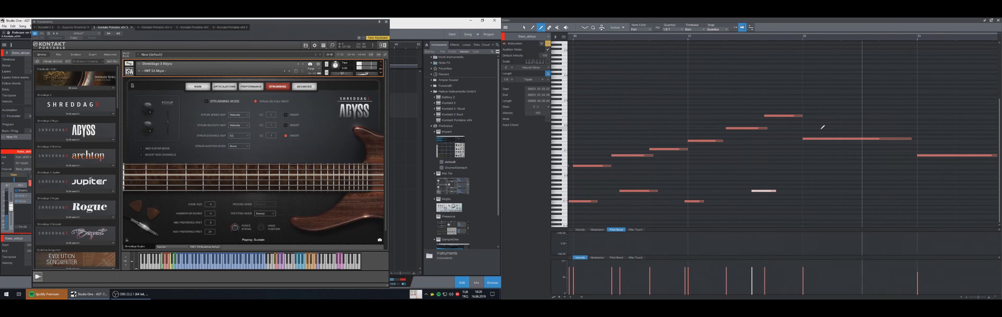
# - Replace the long note after the run's sixth note with a shorter note one semitone above the sixth
pyautogui.click(811, 127)
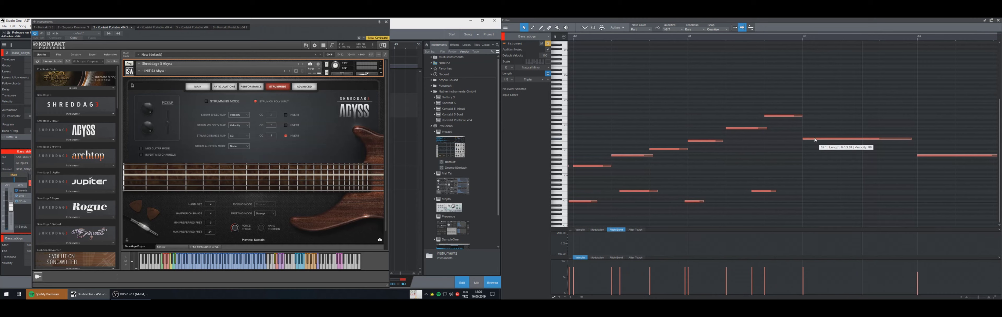
pyautogui.moveTo(815, 139); pyautogui.dragTo(816, 117)
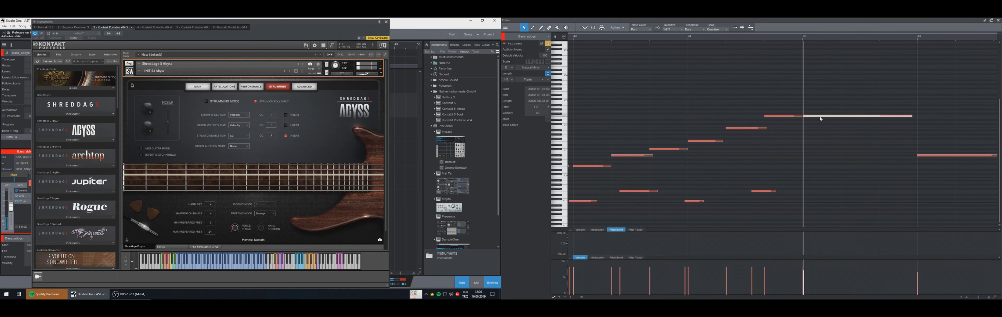
pyautogui.hotkey('ctrl', 'z')
pyautogui.press('space')
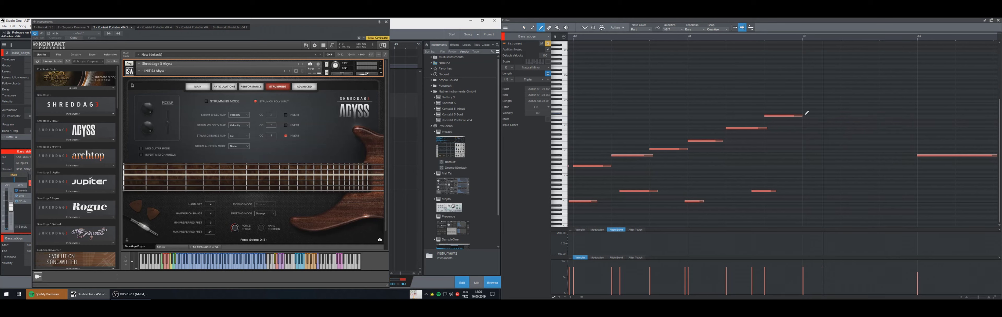
pyautogui.moveTo(804, 114); pyautogui.dragTo(842, 111)
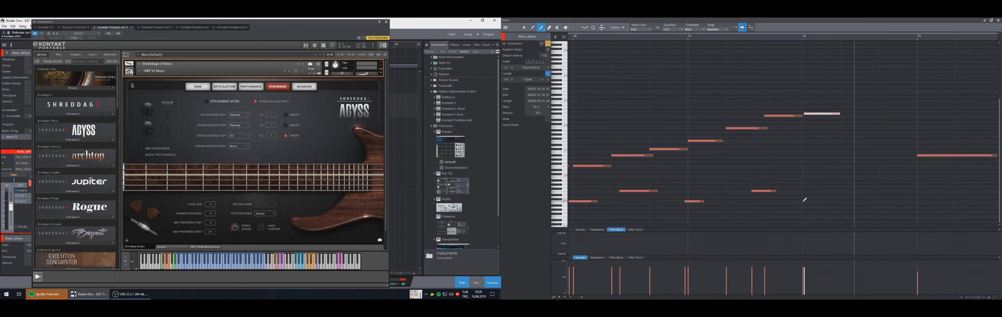
# - Draw a low keyswitch spanning the new top note, raise the high keyswitch at that position one semitone, and audition the run
pyautogui.moveTo(803, 200); pyautogui.dragTo(840, 200)
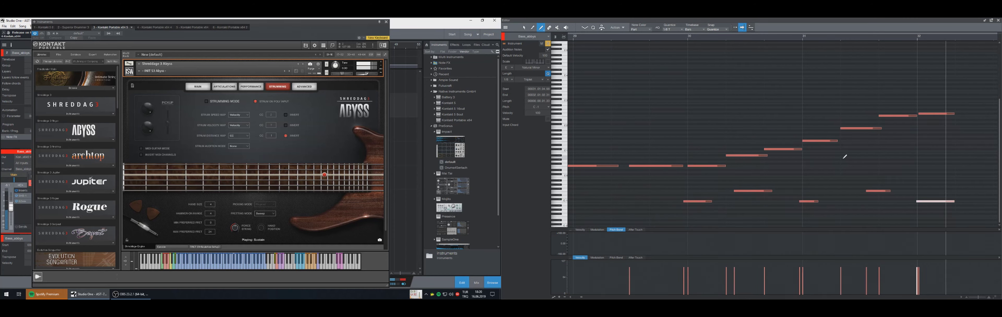
pyautogui.scroll(5, 953, 157)
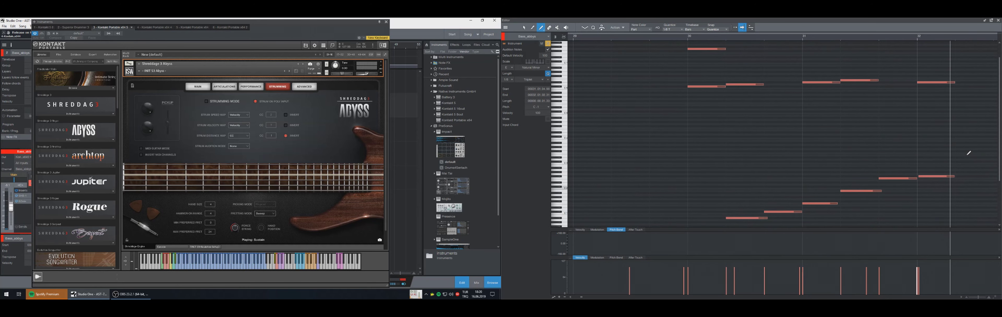
pyautogui.press('1')
pyautogui.moveTo(948, 66); pyautogui.dragTo(928, 95)
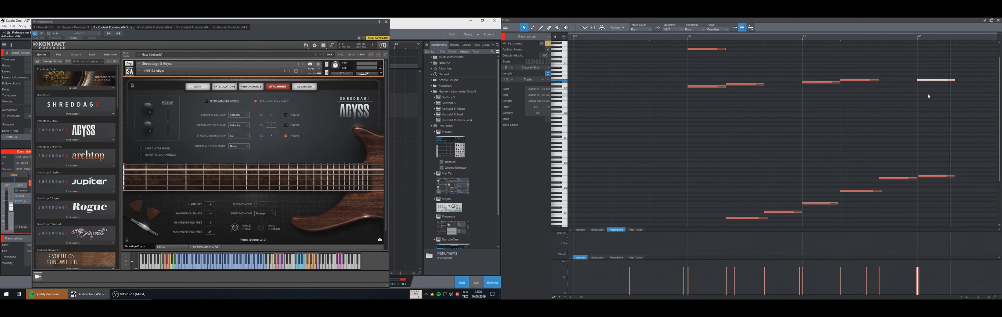
pyautogui.press('Up')
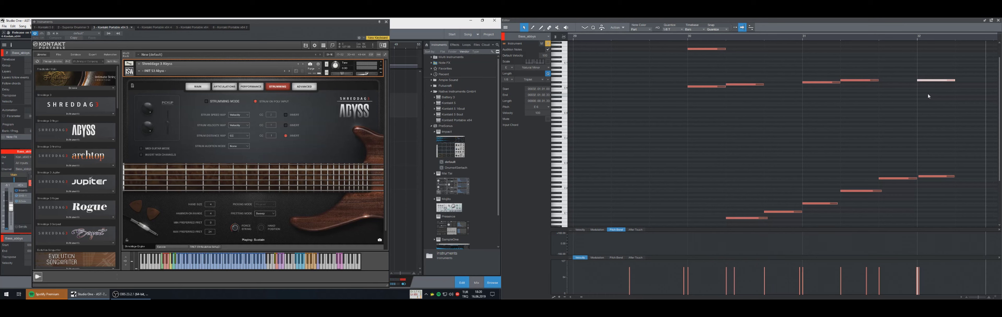
pyautogui.moveTo(962, 298)
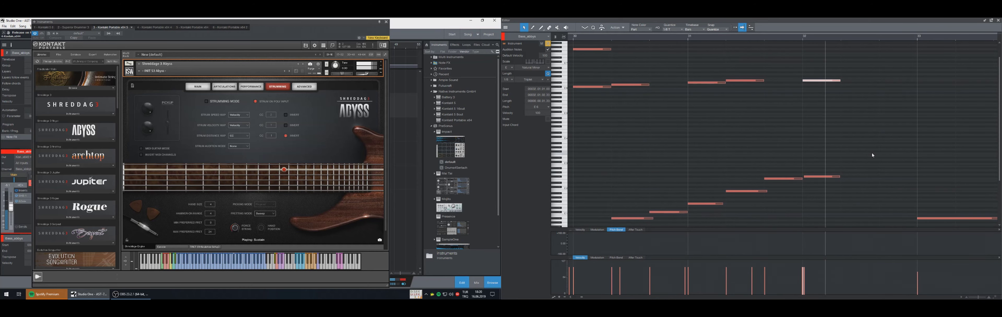
pyautogui.scroll(-5, 855, 167)
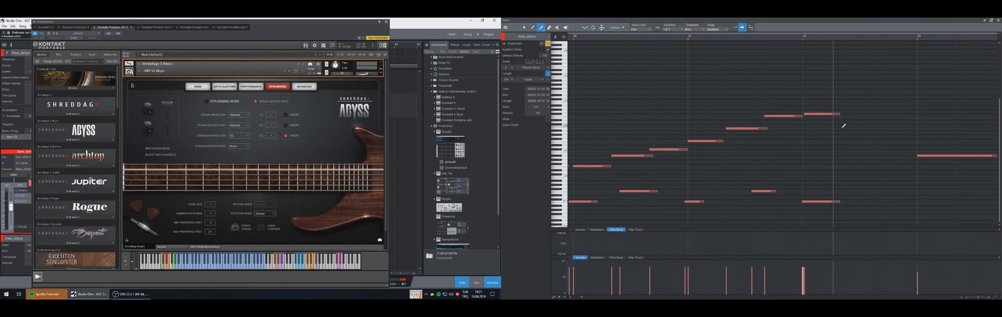
pyautogui.moveTo(843, 127); pyautogui.dragTo(878, 128)
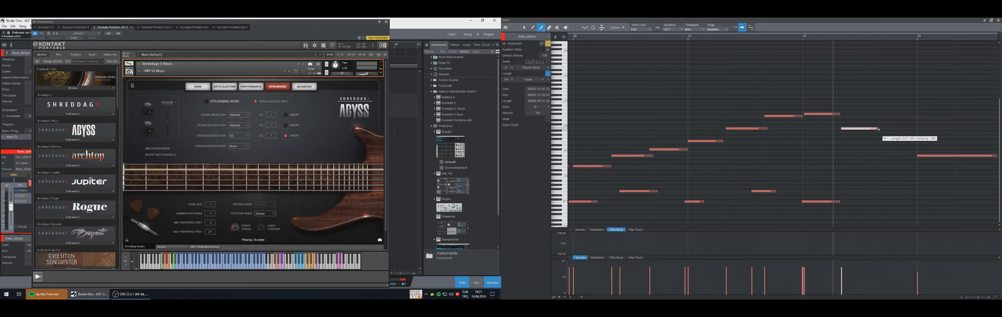
pyautogui.click(877, 130)
pyautogui.hotkey('ctrl', 'z')
pyautogui.hotkey('ctrl', 'z')
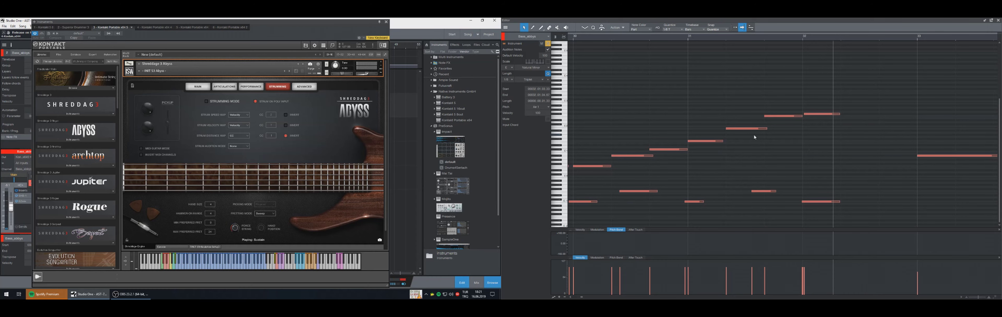
# - Move the Kontakt window off the track controls, unsolo the bass track, and play back the run
pyautogui.moveTo(154, 24); pyautogui.dragTo(197, 23)
pyautogui.click(69, 97)
pyautogui.press('space')
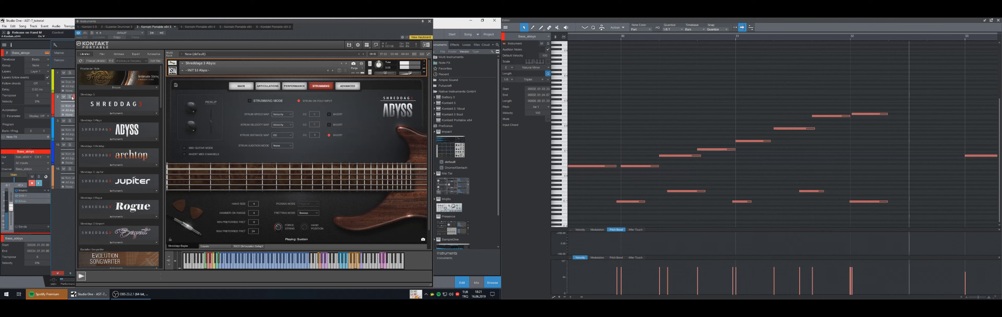
# - Draw two consecutive descending notes after the run's top note, filling the gap before the next long note
pyautogui.click(962, 296)
pyautogui.click(962, 296)
pyautogui.click(961, 296)
pyautogui.click(962, 297)
pyautogui.click(961, 296)
pyautogui.click(961, 296)
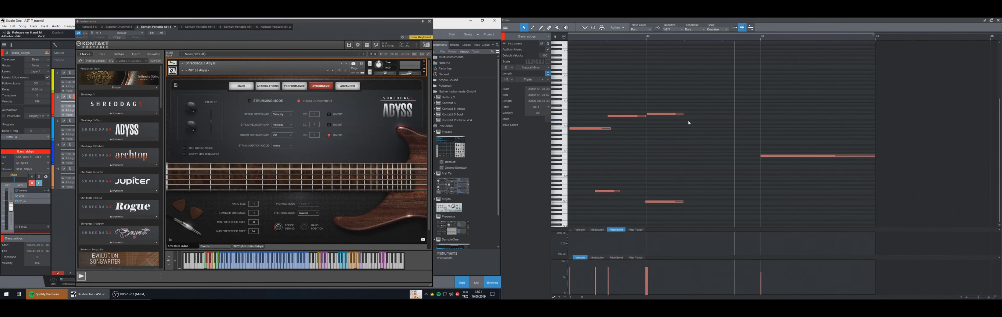
pyautogui.press('5')
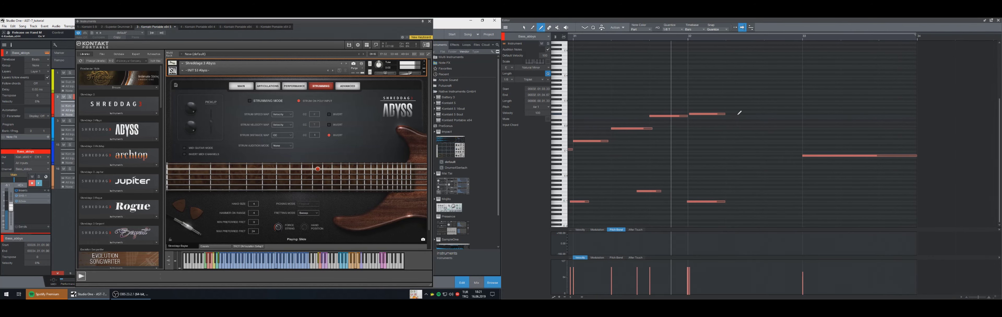
pyautogui.click(728, 128)
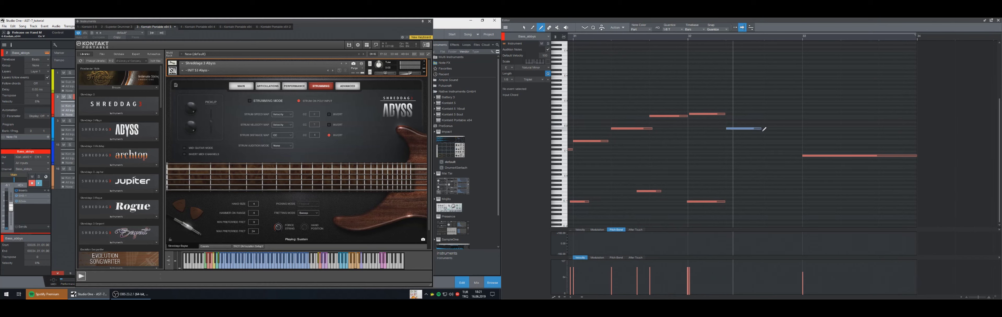
pyautogui.moveTo(764, 125)
pyautogui.mouseDown()
pyautogui.moveTo(770, 140)
pyautogui.moveTo(801, 140)
pyautogui.mouseUp()
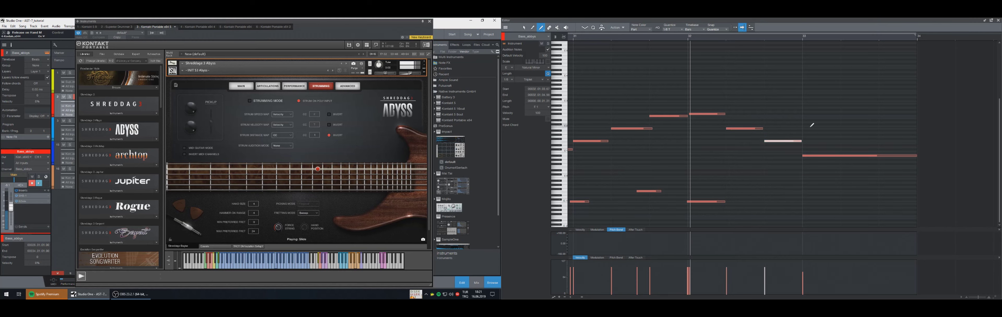
# - Raise the first of the two descending notes three semitones and audition the passage
pyautogui.press('space')
pyautogui.press('1')
pyautogui.moveTo(774, 122); pyautogui.dragTo(742, 131)
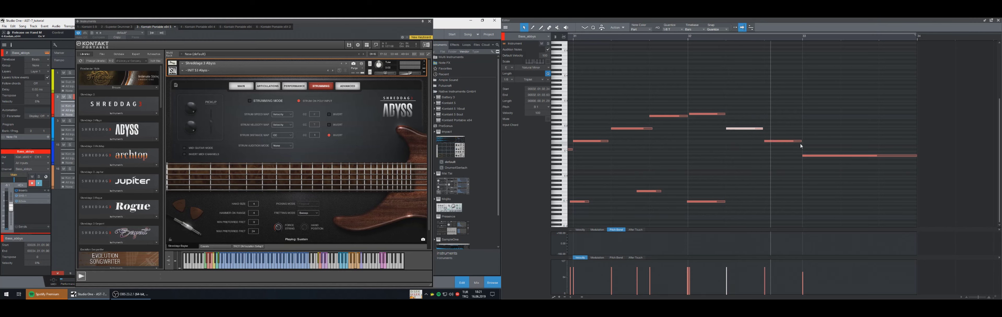
pyautogui.hotkey('alt', 'Up')
pyautogui.hotkey('alt', 'Up')
pyautogui.hotkey('alt', 'Up')
pyautogui.hotkey('alt', 'Up')
pyautogui.hotkey('alt', 'Up')
pyautogui.hotkey('alt', 'Up')
pyautogui.hotkey('alt', 'Up')
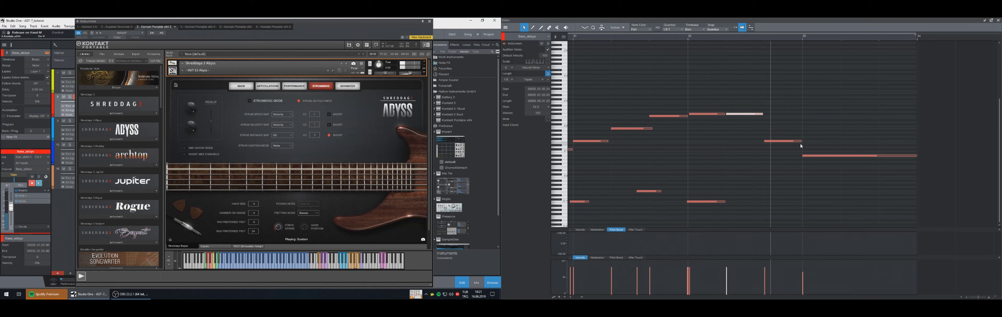
pyautogui.hotkey('alt', 'Down')
pyautogui.hotkey('alt', 'Down')
pyautogui.hotkey('alt', 'Down')
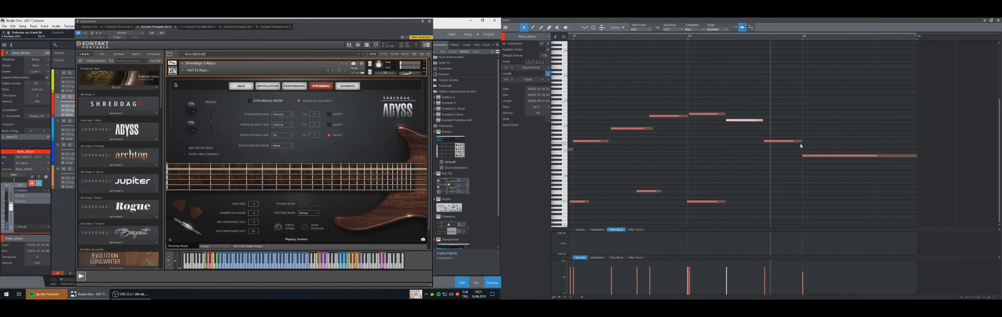
pyautogui.hotkey('alt', 'Down')
pyautogui.press('space')
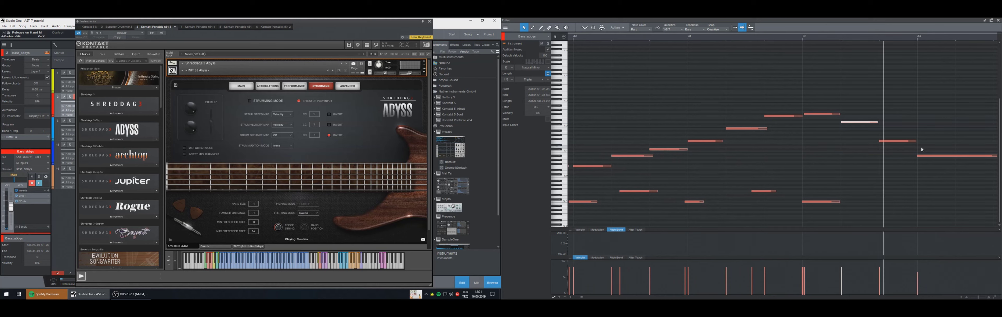
# - Raise the second descending note four semitones and delete the long note that follows it
pyautogui.moveTo(898, 141)
pyautogui.mouseDown()
pyautogui.moveTo(899, 125)
pyautogui.moveTo(899, 137)
pyautogui.mouseUp()
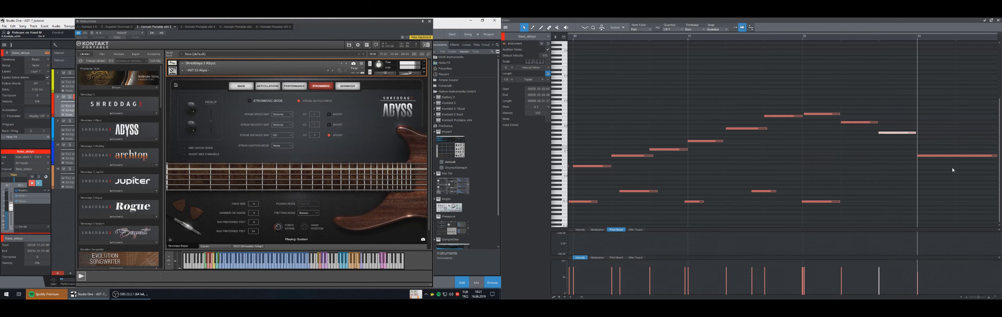
pyautogui.click(961, 297)
pyautogui.click(962, 297)
pyautogui.click(962, 297)
pyautogui.click(962, 297)
pyautogui.click(961, 297)
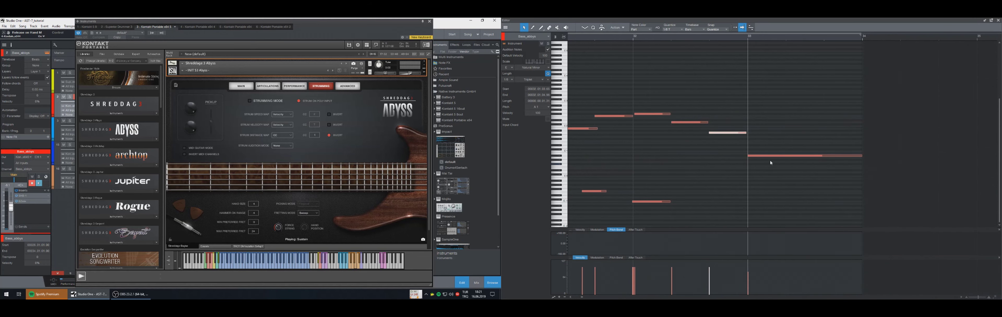
pyautogui.click(764, 157)
pyautogui.moveTo(763, 157); pyautogui.dragTo(764, 149)
pyautogui.press('Delete')
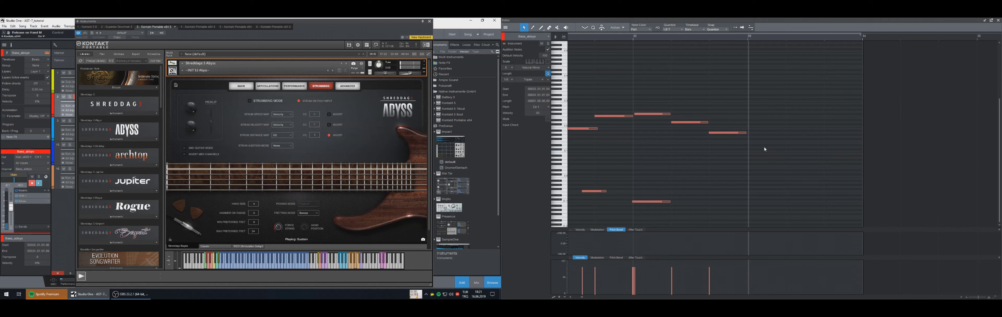
# - Audition the passage and raise the last descending note of the run by one semitone
pyautogui.press('pageup')
pyautogui.press('space')
pyautogui.press('space')
pyautogui.press('5')
pyautogui.press('pageup')
pyautogui.press('pageup')
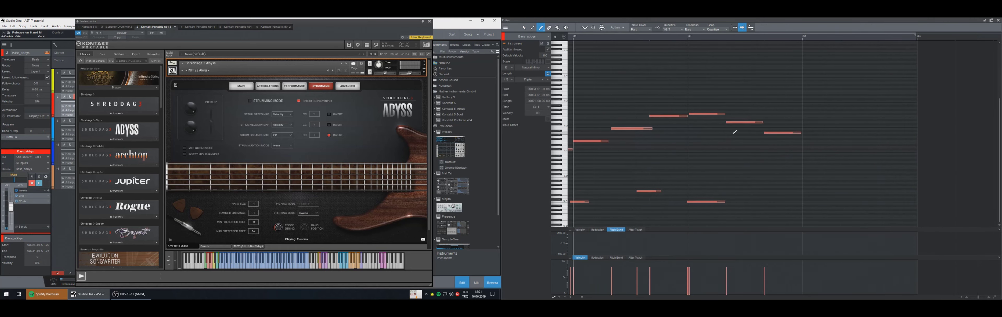
pyautogui.press('1')
pyautogui.click(785, 134)
pyautogui.press('Up')
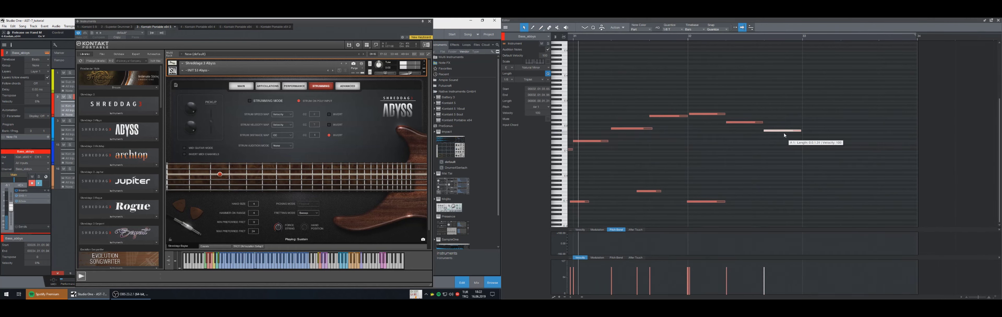
# - Draw another descending note directly after the last one, raise it one semitone, and audition it
pyautogui.press('5')
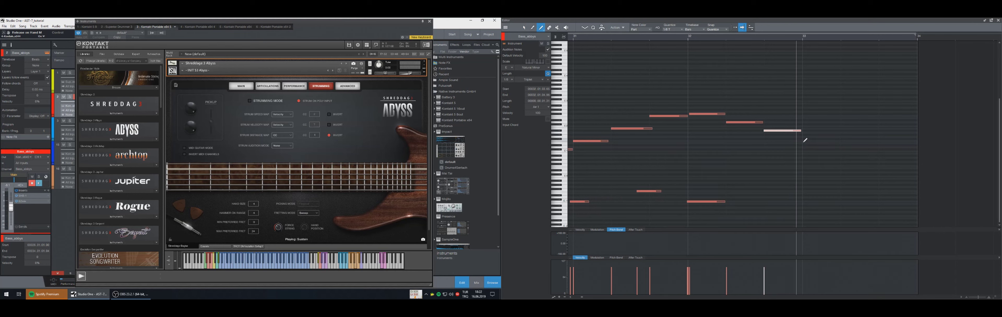
pyautogui.moveTo(803, 141); pyautogui.dragTo(842, 136)
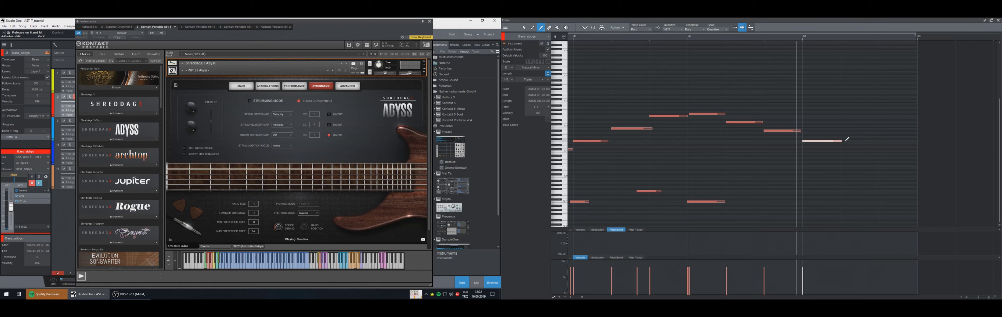
pyautogui.press('Up')
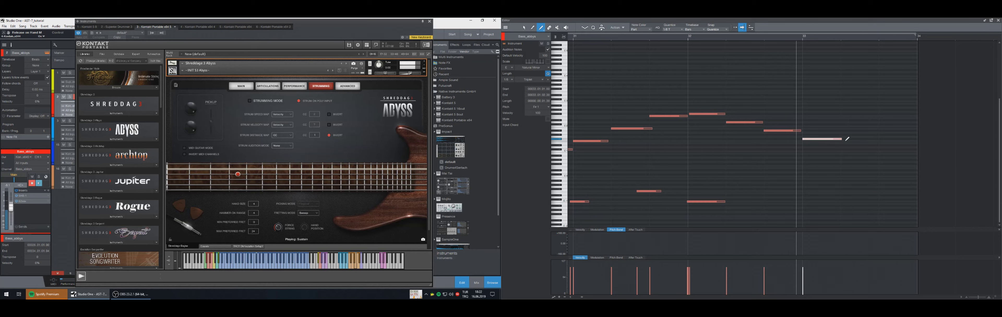
pyautogui.press('space')
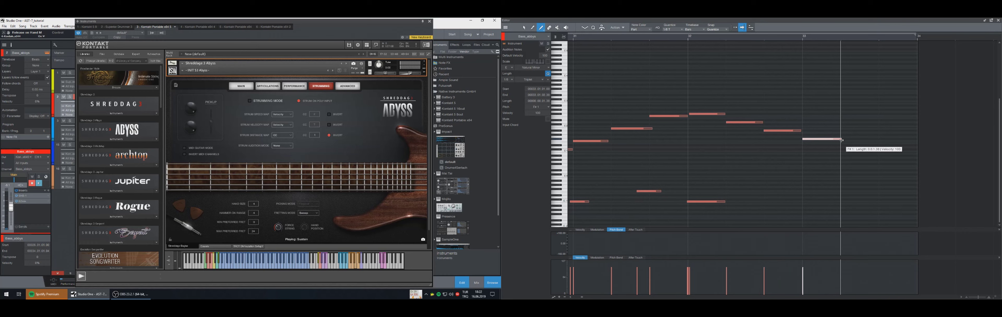
# - Append a fourth descending note to the run, raise it one semitone, and play the passage
pyautogui.moveTo(841, 139); pyautogui.dragTo(880, 147)
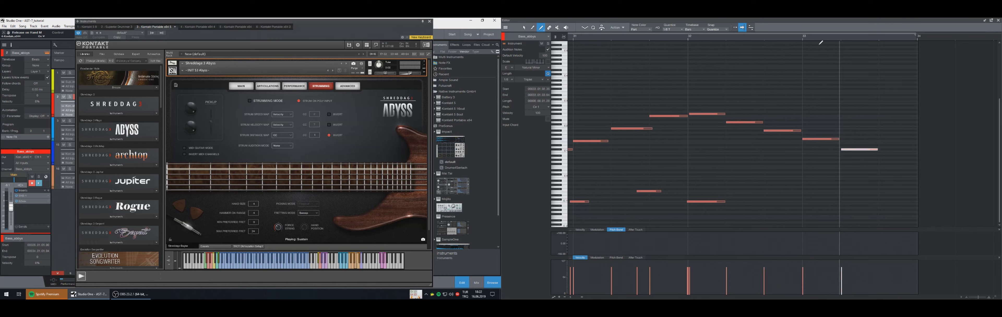
pyautogui.scroll(-3, 818, 36)
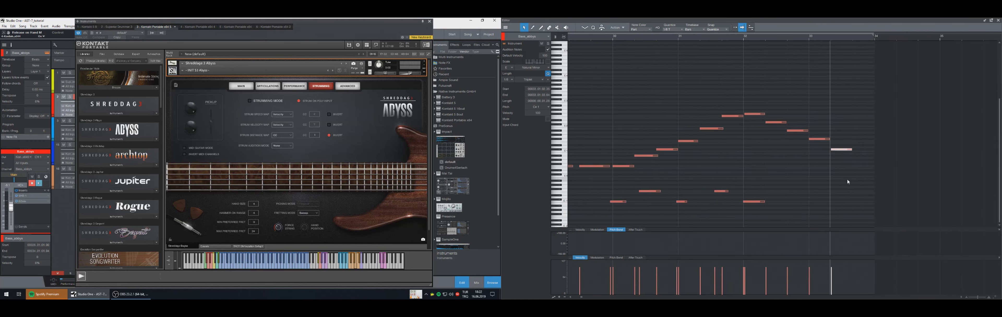
pyautogui.press('Up')
pyautogui.press('space')
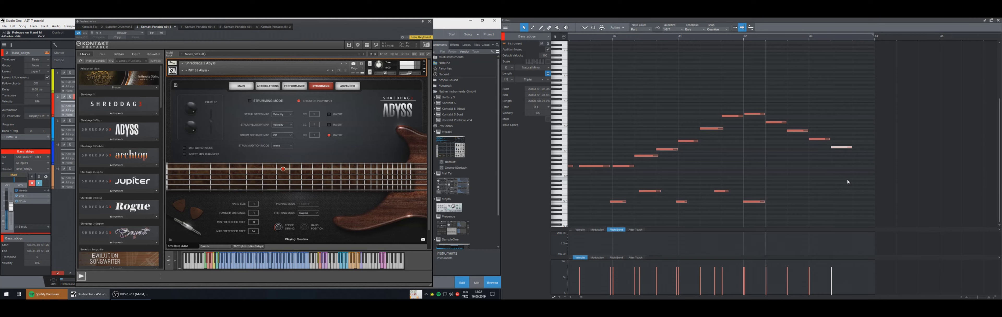
# - Draw a fifth descending note that ends the run and play the whole run back
pyautogui.press('5')
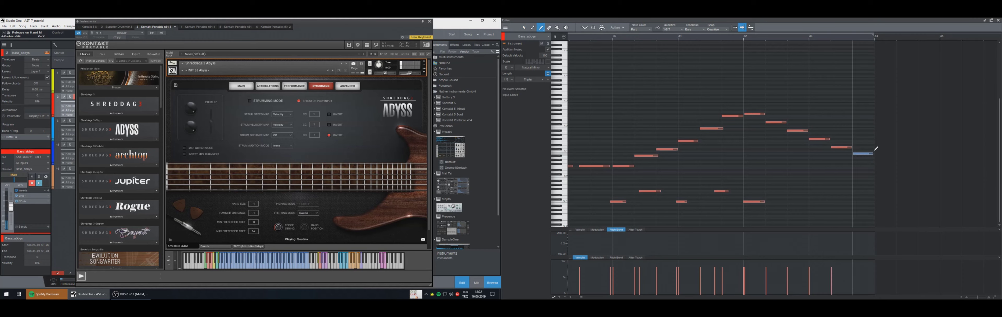
pyautogui.click(856, 153)
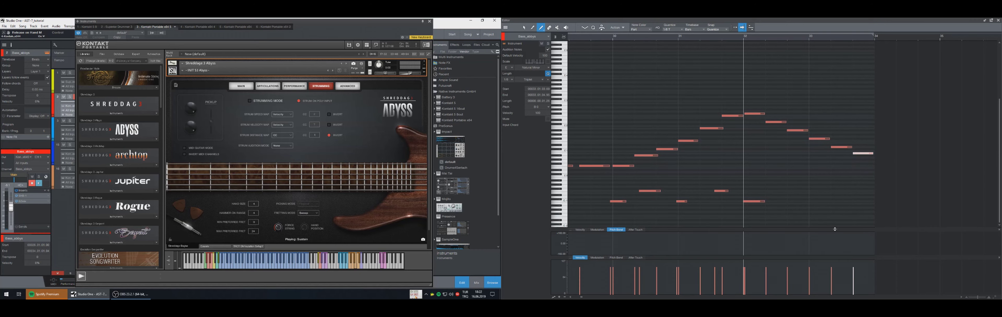
pyautogui.press('space')
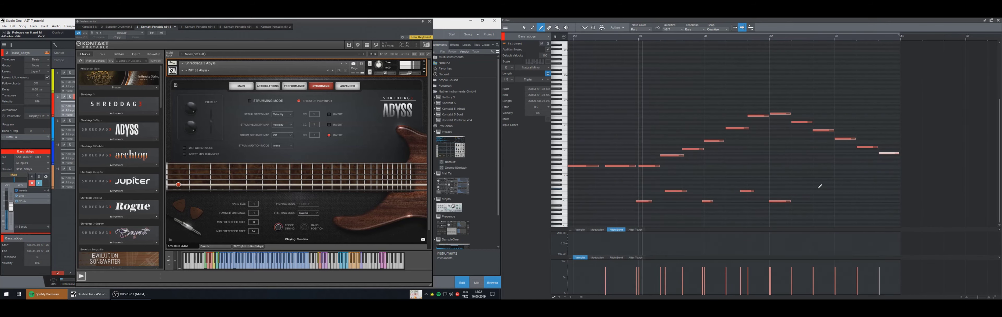
pyautogui.press('space')
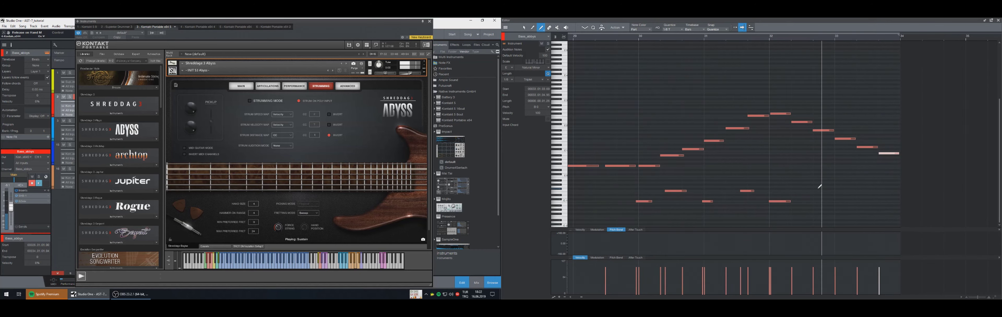
pyautogui.press('KP_Subtract')
pyautogui.press('KP_Subtract')
pyautogui.press('KP_Subtract')
pyautogui.press('KP_Subtract')
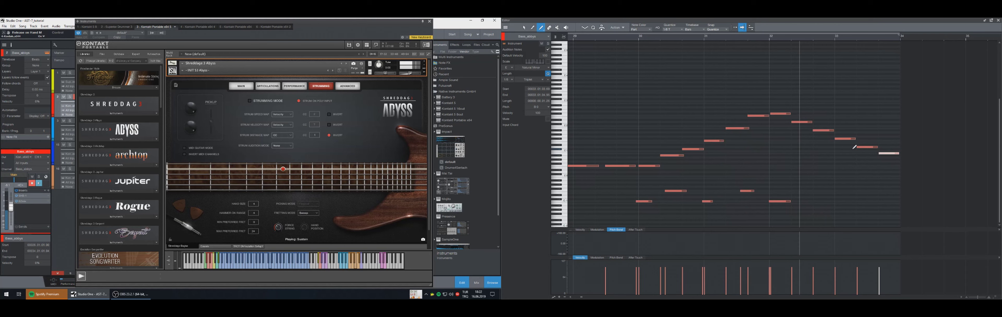
# - Draw high keyswitch notes above the first, third and fourth descending notes, removing the one tried above the final note
pyautogui.scroll(3, 774, 121)
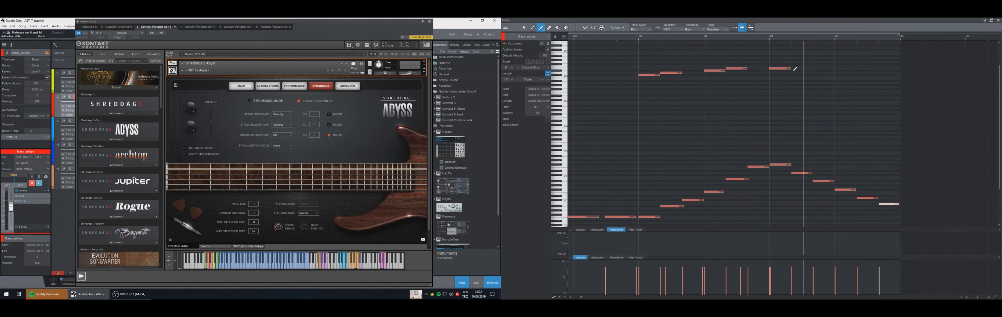
pyautogui.press('1')
pyautogui.moveTo(891, 213); pyautogui.dragTo(769, 55)
pyautogui.click(790, 84)
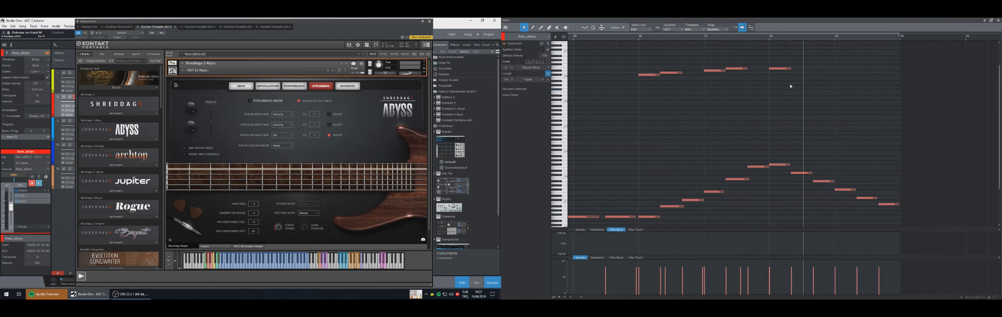
pyautogui.press('n')
pyautogui.click(795, 70)
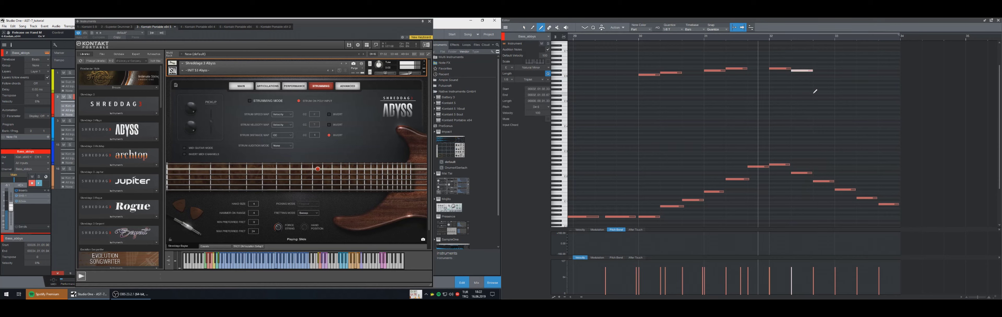
pyautogui.click(839, 71)
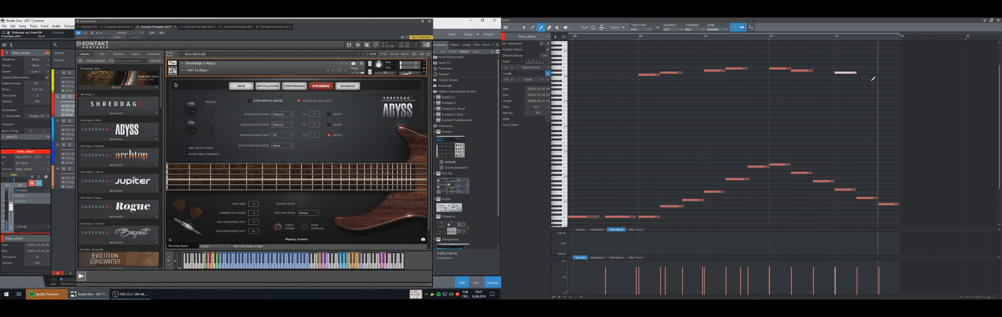
pyautogui.click(860, 74)
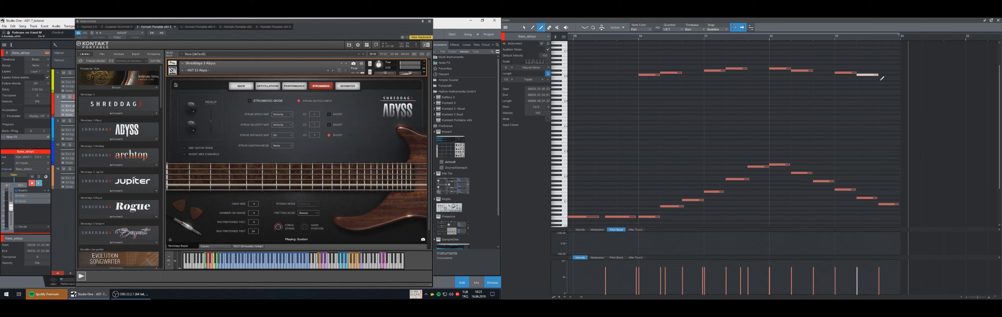
pyautogui.click(880, 76)
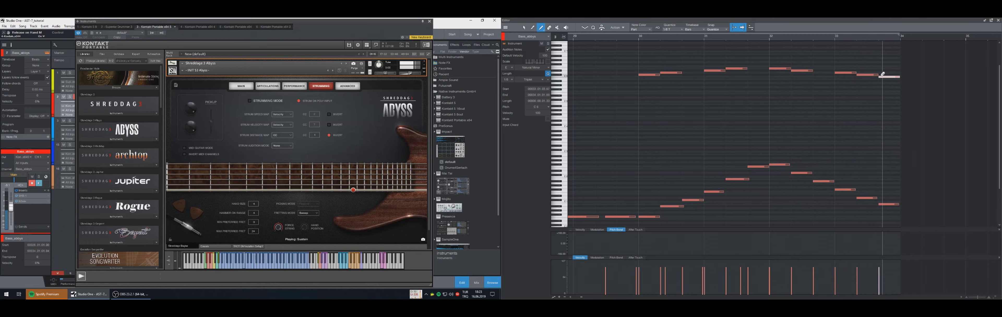
pyautogui.click(883, 76)
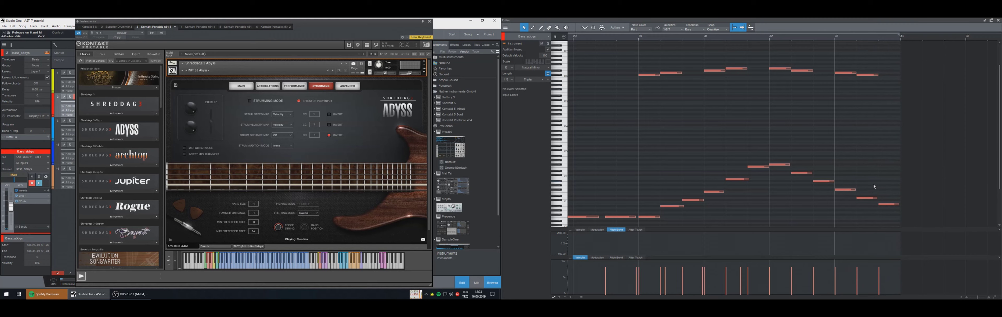
# - Try a low slide keyswitch just before the run's final note, audition it, and delete it
pyautogui.moveTo(874, 198); pyautogui.dragTo(879, 198)
pyautogui.click(881, 203)
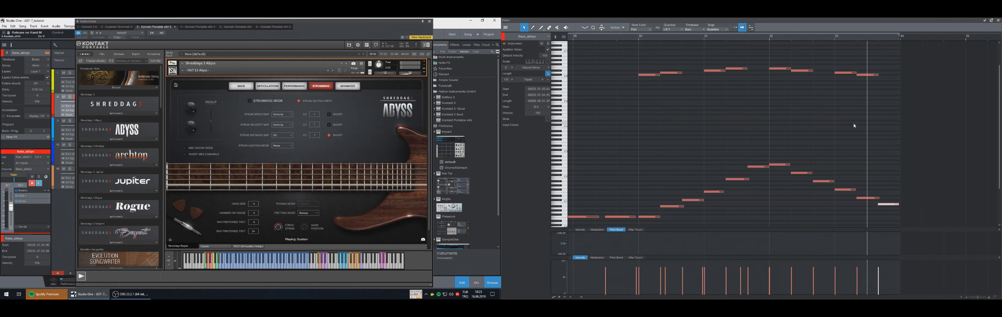
pyautogui.scroll(-4, 854, 125)
pyautogui.press('5')
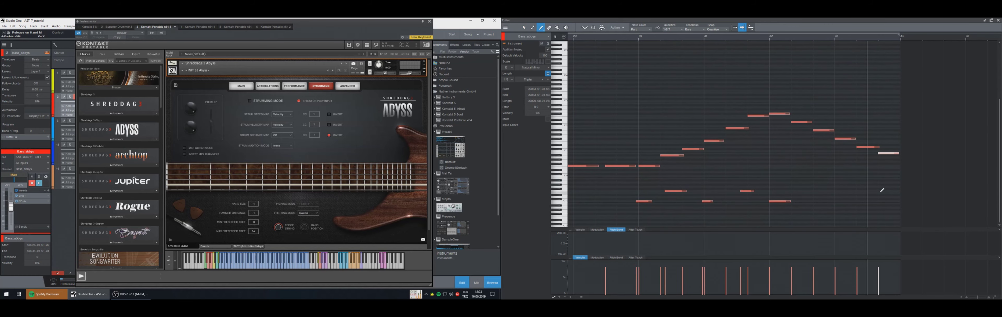
pyautogui.click(873, 190)
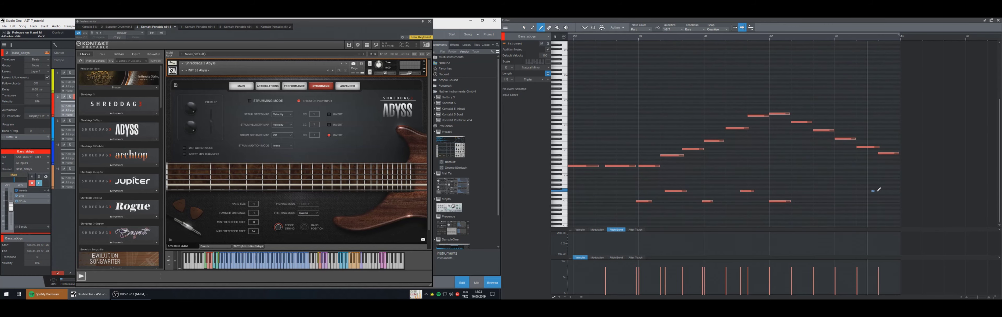
pyautogui.moveTo(887, 190); pyautogui.dragTo(885, 190)
pyautogui.press('space')
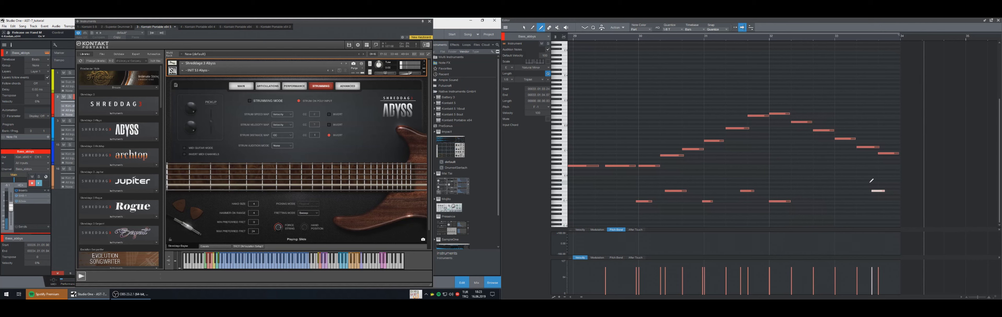
pyautogui.press('space')
pyautogui.click(878, 191)
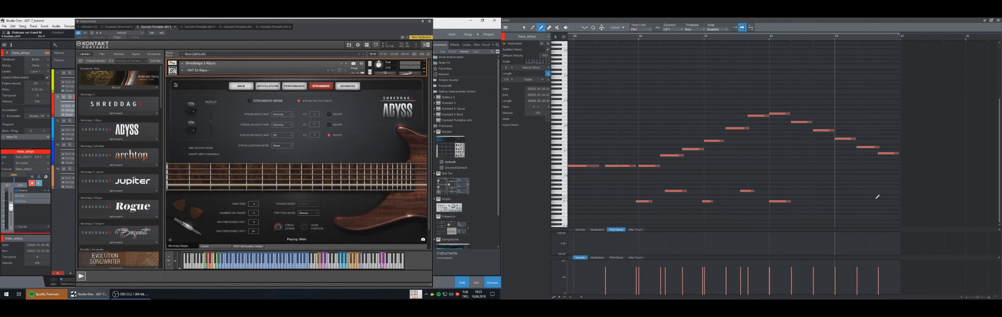
# - Lower the velocity of the run's final note
pyautogui.click(888, 166)
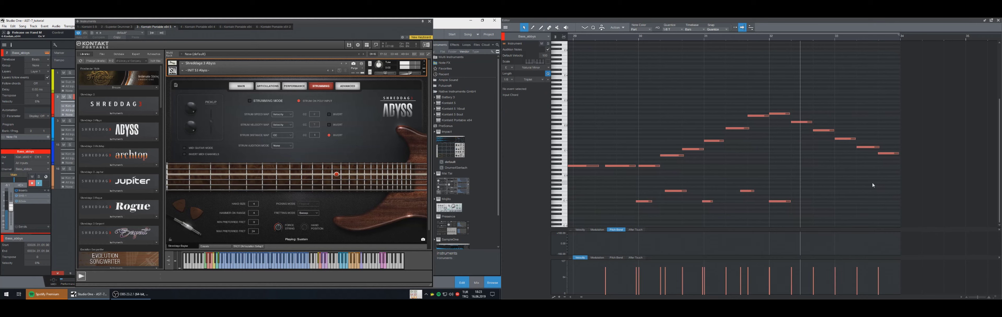
pyautogui.click(894, 152)
pyautogui.press('5')
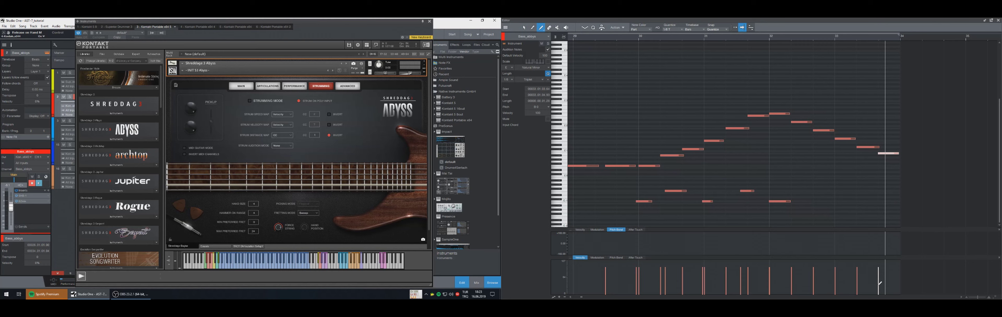
pyautogui.click(873, 190)
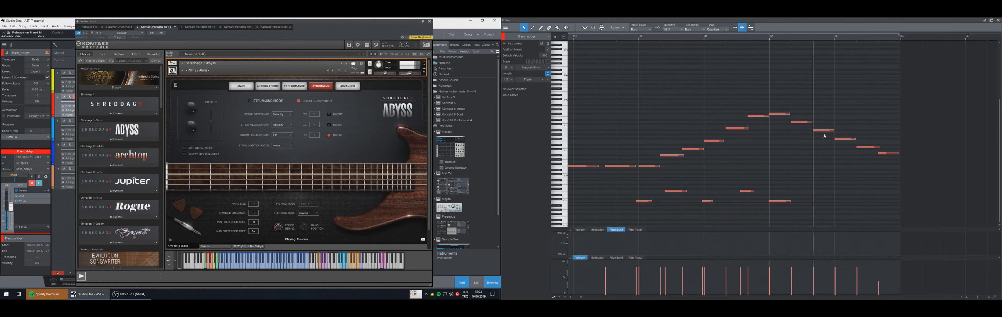
# - Try the third descending note one semitone higher and audition it against the neighbouring notes
pyautogui.moveTo(846, 139); pyautogui.dragTo(846, 138)
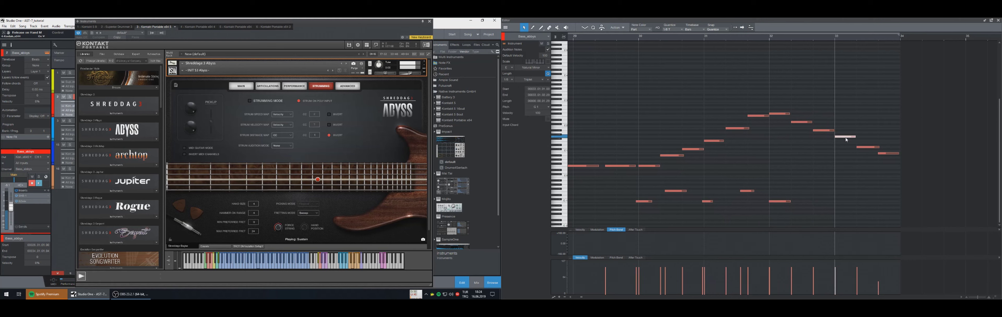
pyautogui.press('space')
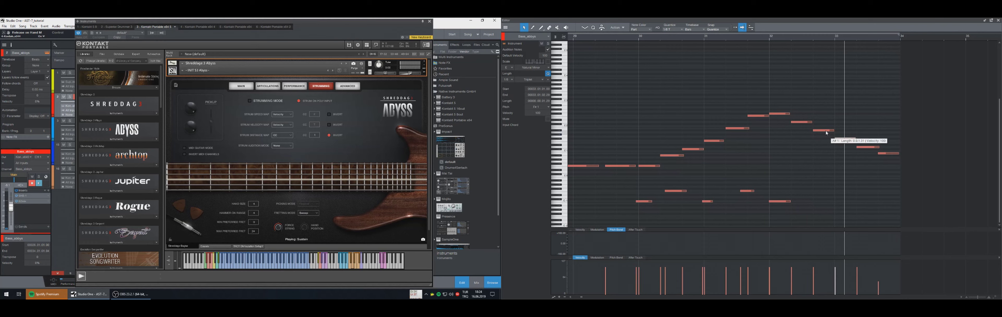
pyautogui.click(825, 131)
pyautogui.moveTo(811, 121); pyautogui.dragTo(815, 122)
pyautogui.click(830, 124)
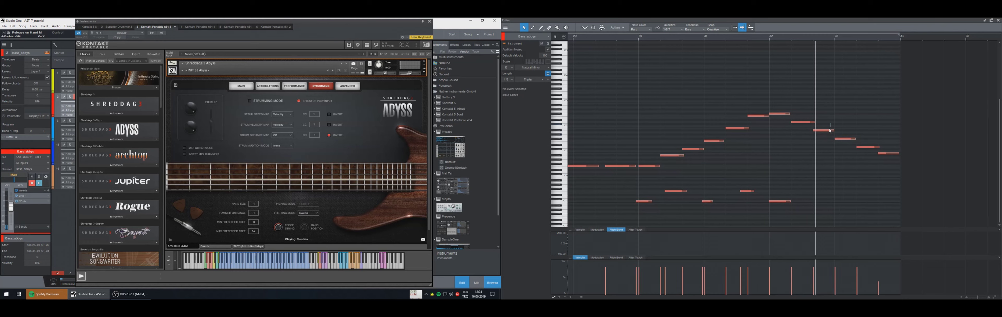
# - Lower the velocity of the second descending note and play the bass line from several bars earlier
pyautogui.click(830, 130)
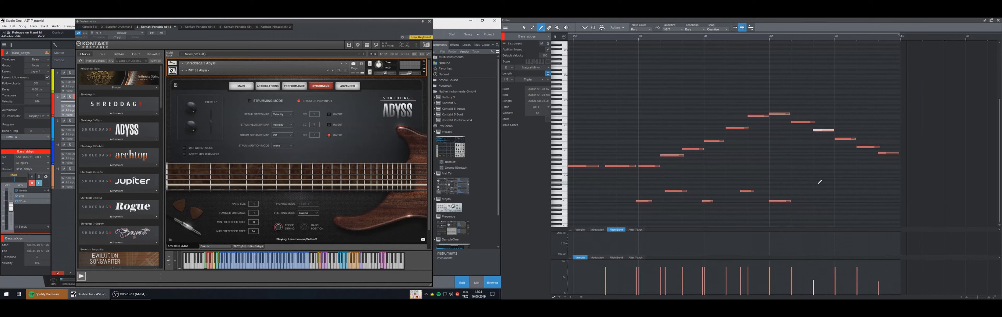
pyautogui.press('KP_Subtract')
pyautogui.press('KP_Subtract')
pyautogui.press('KP_Subtract')
pyautogui.press('KP_Subtract')
pyautogui.press('KP_Subtract')
pyautogui.press('KP_Subtract')
pyautogui.press('KP_Subtract')
pyautogui.press('KP_Subtract')
pyautogui.press('KP_Subtract')
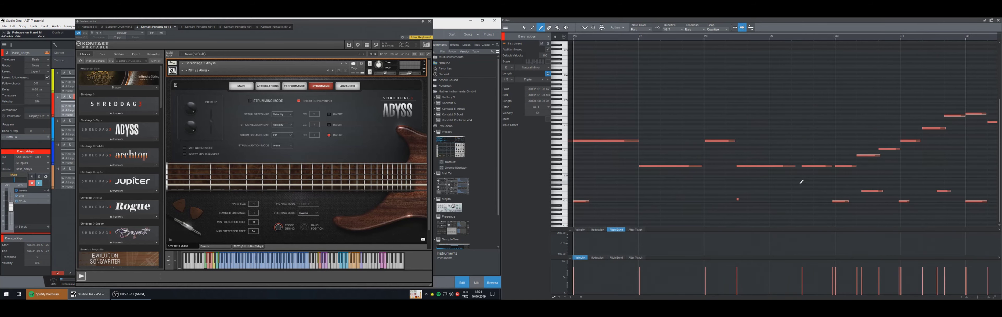
pyautogui.press('space')
pyautogui.scroll(5, 795, 160)
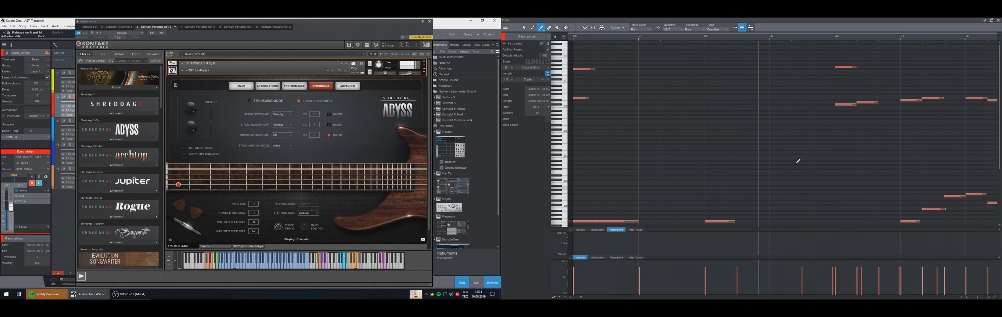
# - Close the Kontakt window and play the bass line with the guitars from the beginning of the song
pyautogui.click(846, 68)
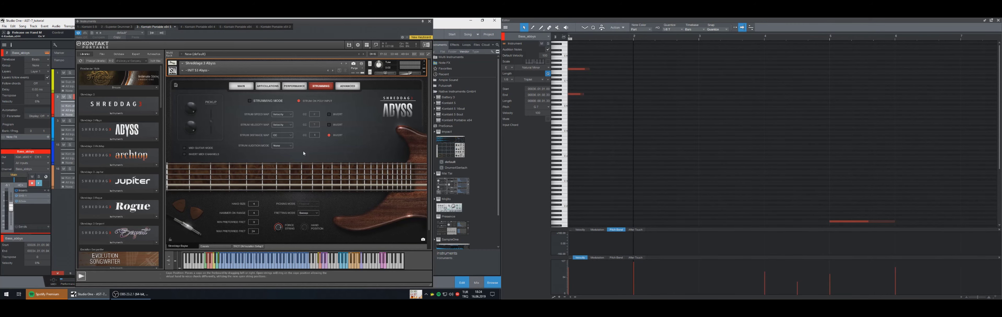
pyautogui.click(429, 22)
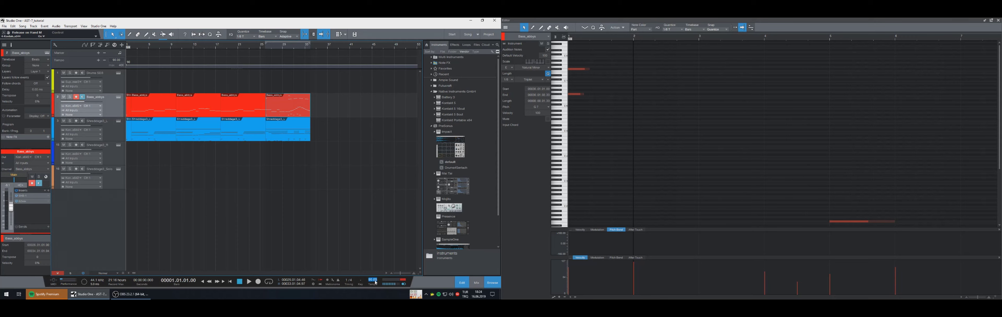
pyautogui.press('space')
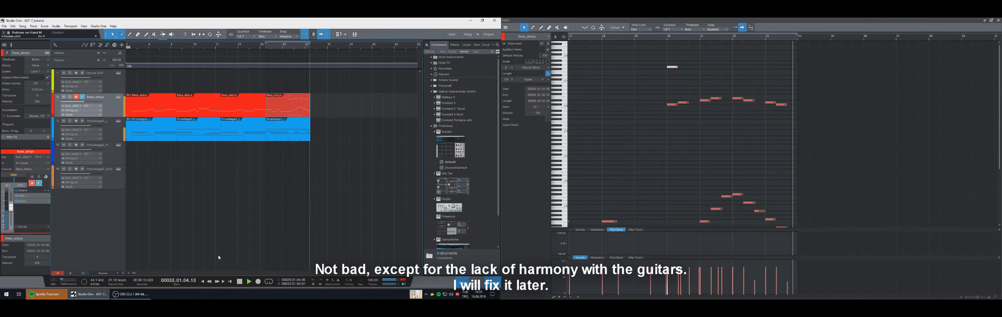
pyautogui.press('space')
pyautogui.press(',')
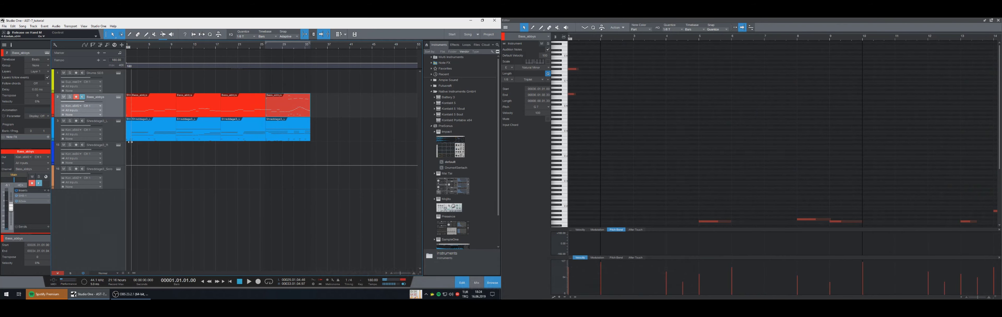
# - Save the song and create an empty drum part from bar 2 to bar 10 on the drum track
pyautogui.hotkey('ctrl', 's')
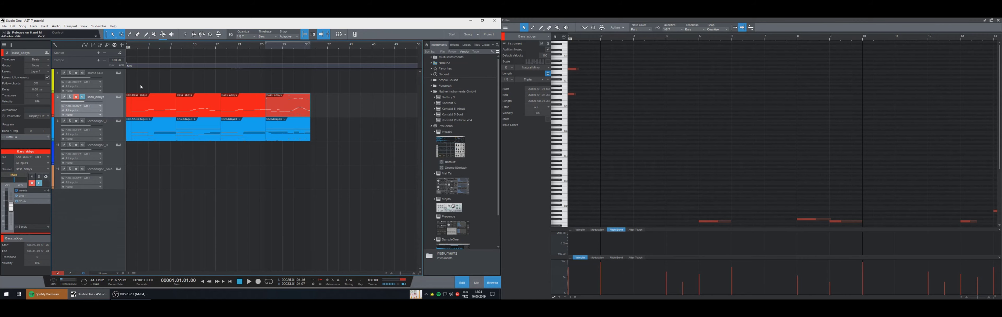
pyautogui.doubleClick(141, 85)
pyautogui.moveTo(137, 90); pyautogui.dragTo(177, 88)
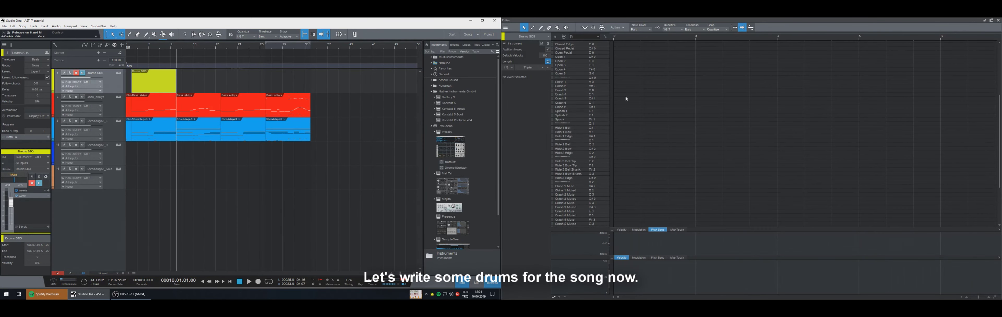
# - Place a kick hit at the very start of the drum part and audition it from the song start
pyautogui.scroll(8, 643, 67)
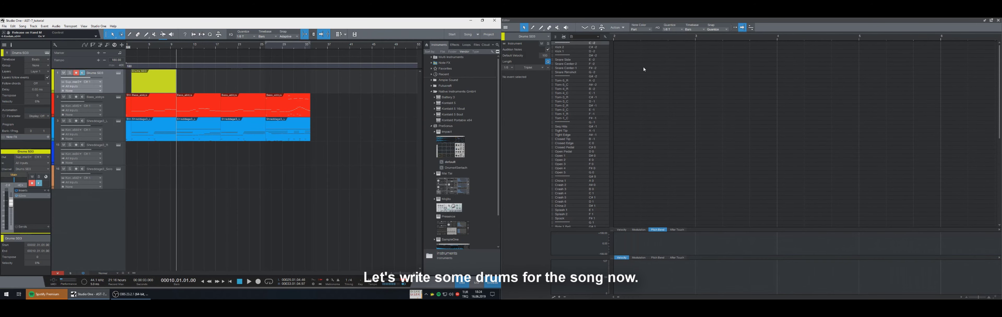
pyautogui.press('5')
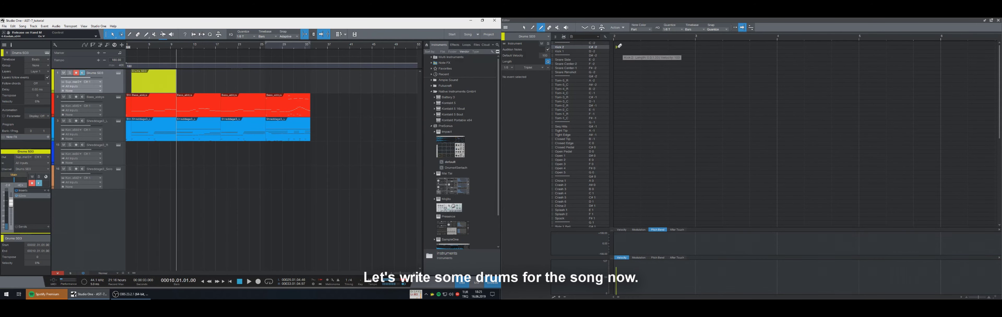
pyautogui.press(',')
pyautogui.press('space')
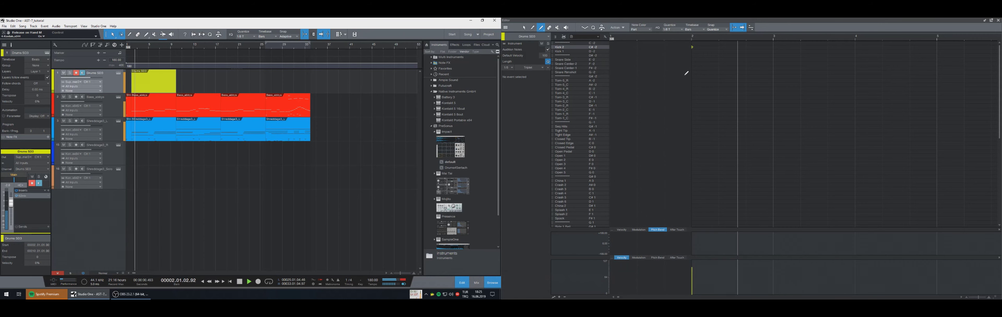
pyautogui.press('space')
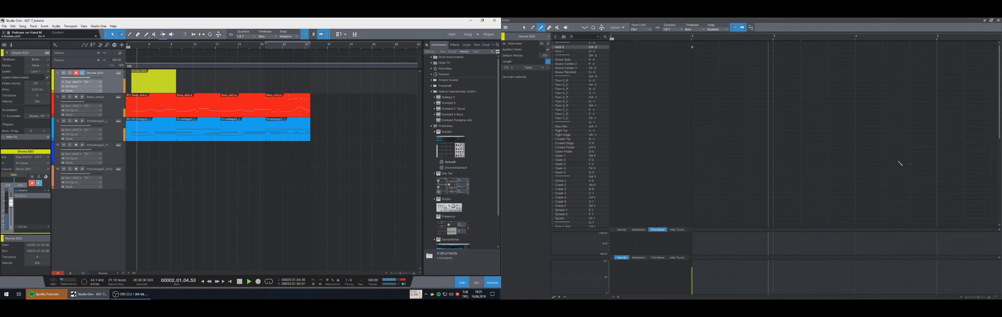
# - Audition the opening bars, add a snare rimshot hit at bar 4, and play the pattern back
pyautogui.moveTo(777, 36); pyautogui.dragTo(777, 34)
pyautogui.click(648, 39)
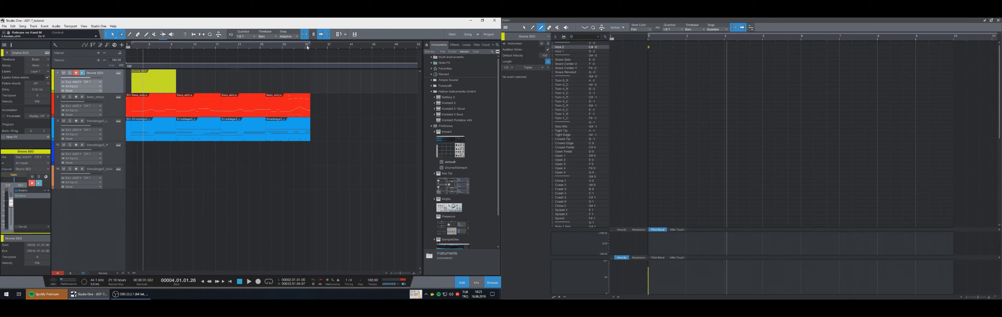
pyautogui.click(175, 46)
pyautogui.press('space')
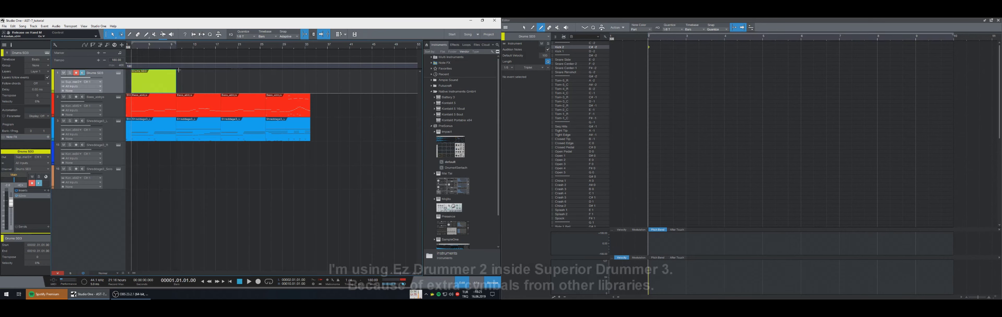
pyautogui.press('space')
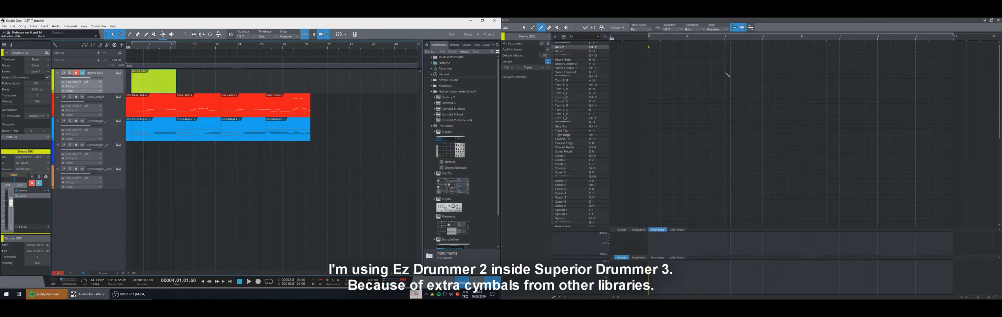
pyautogui.click(726, 72)
pyautogui.press('space')
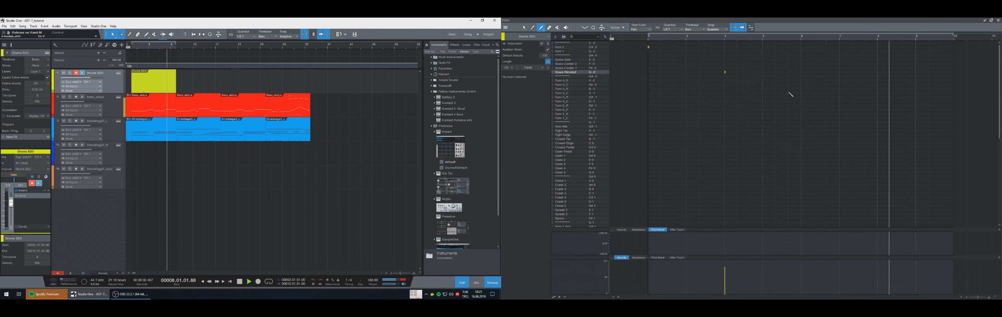
pyautogui.press('space')
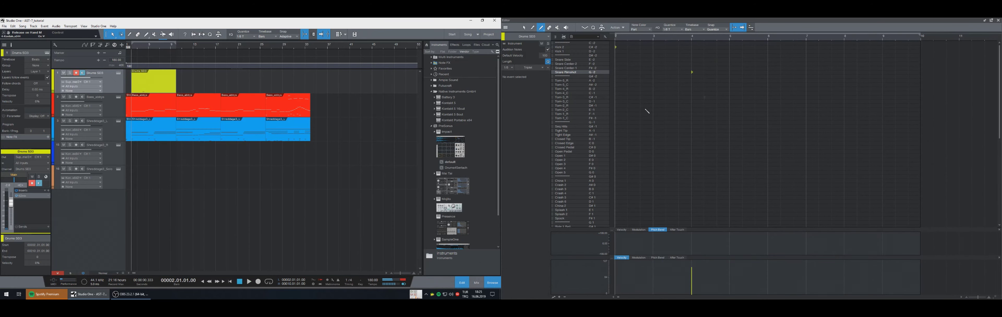
# - Loop playback over bars 2 to 10 and add a second snare rimshot hit at bar 8
pyautogui.click(268, 282)
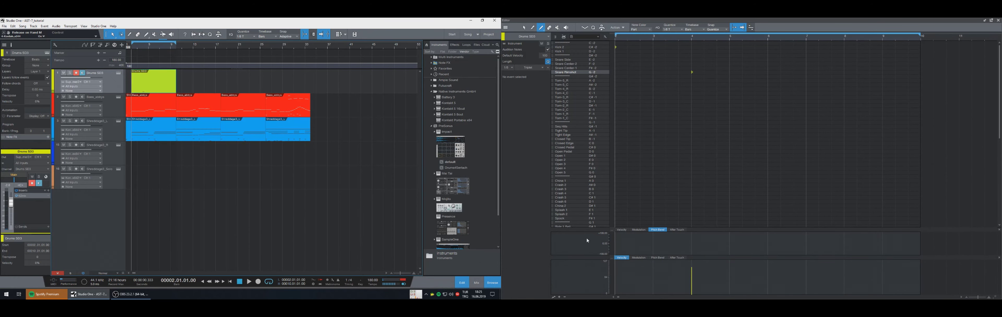
pyautogui.press('space')
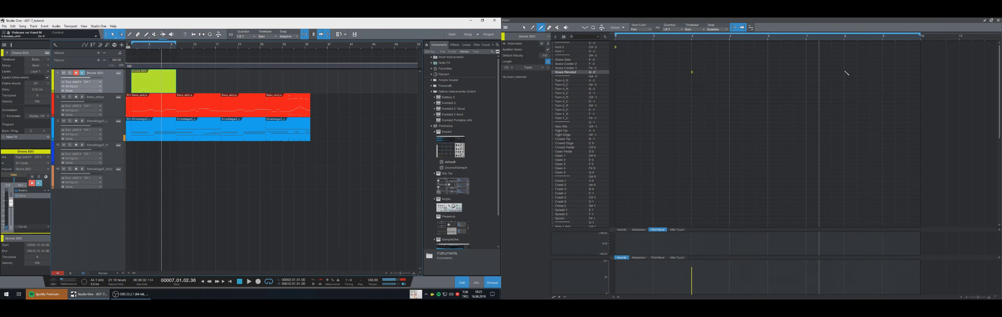
pyautogui.click(845, 72)
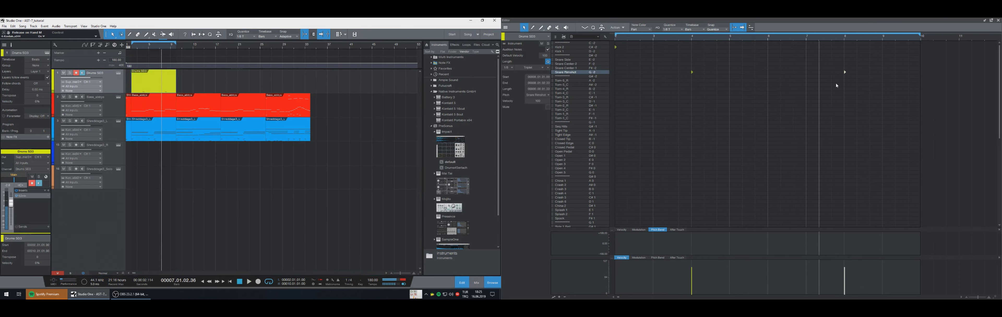
# - Raise the velocity of both snare hits and the opening kick hit while auditioning the loop
pyautogui.click(700, 264)
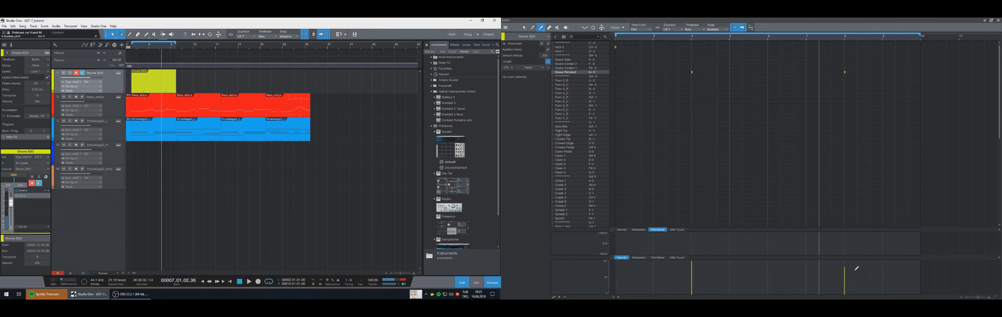
pyautogui.press('space')
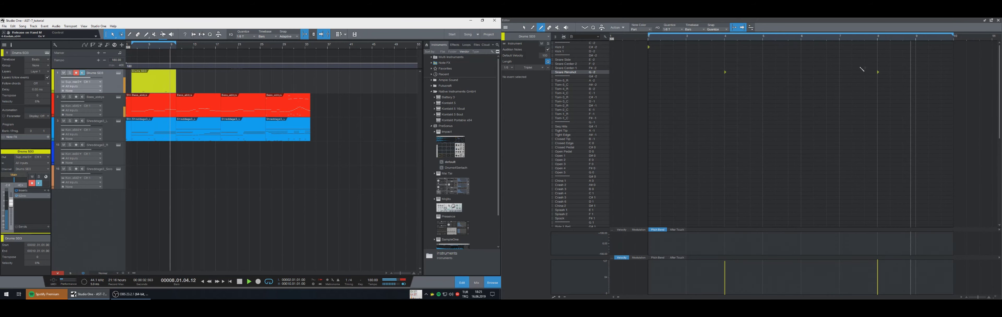
pyautogui.moveTo(626, 54); pyautogui.dragTo(625, 53)
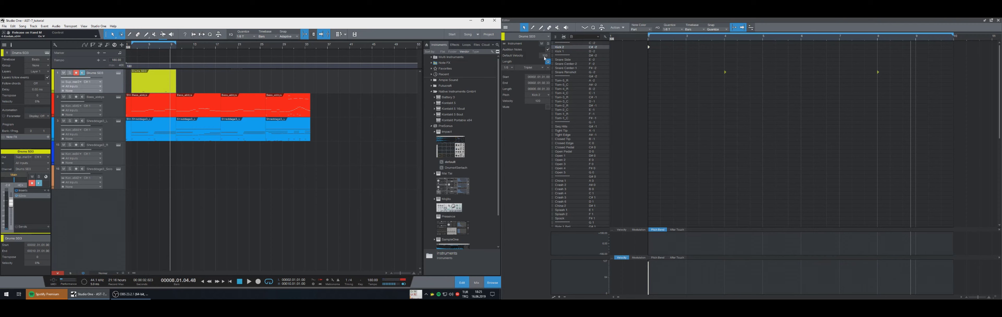
# - Add a kick hit at bar 5 and switch the drum editor to a finer quantize grid
pyautogui.press('space')
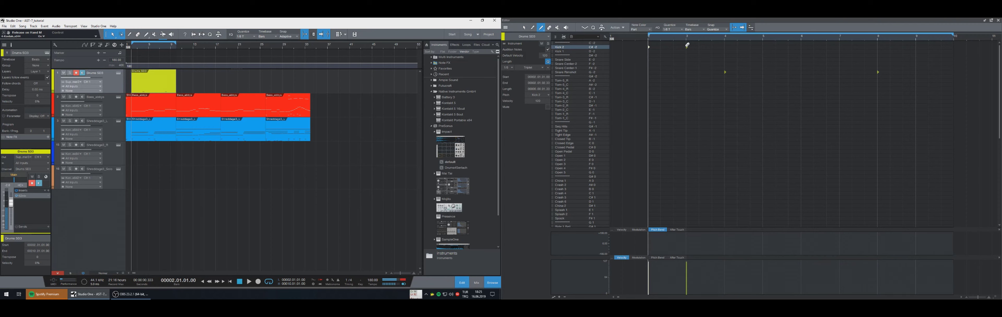
pyautogui.press('space')
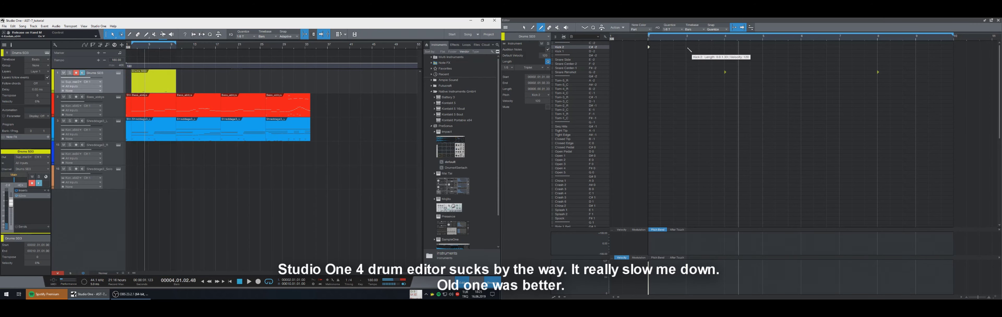
pyautogui.click(764, 47)
pyautogui.click(677, 30)
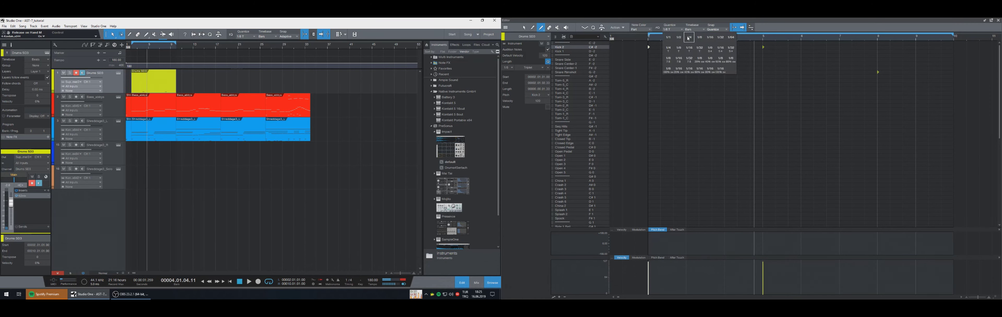
pyautogui.click(709, 37)
# - Undo the extra kick hit just after bar 5 and add a second-kick hit midway between bars 5 and 6
pyautogui.click(773, 47)
pyautogui.hotkey('ctrl', 'z')
pyautogui.click(774, 51)
pyautogui.click(783, 51)
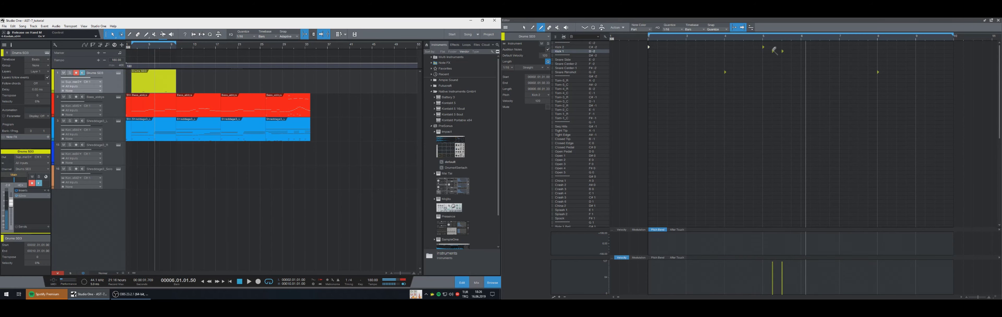
# - Add kick hits at bars 6 and 9, and replace the bar 5 kick with one midway through bar 4
pyautogui.click(801, 46)
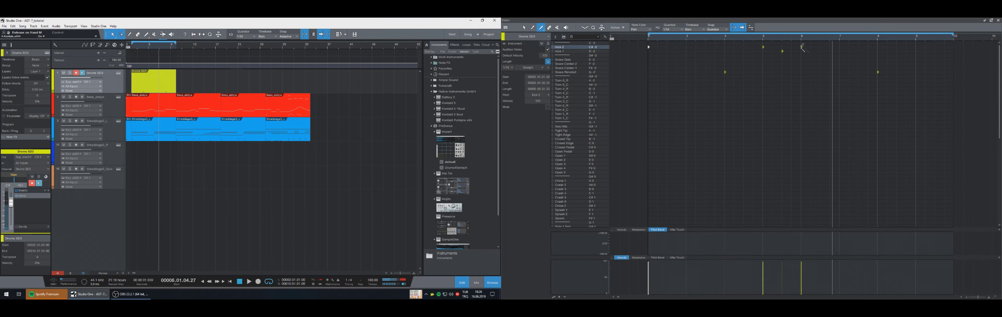
pyautogui.click(916, 46)
pyautogui.click(763, 46)
pyautogui.click(743, 47)
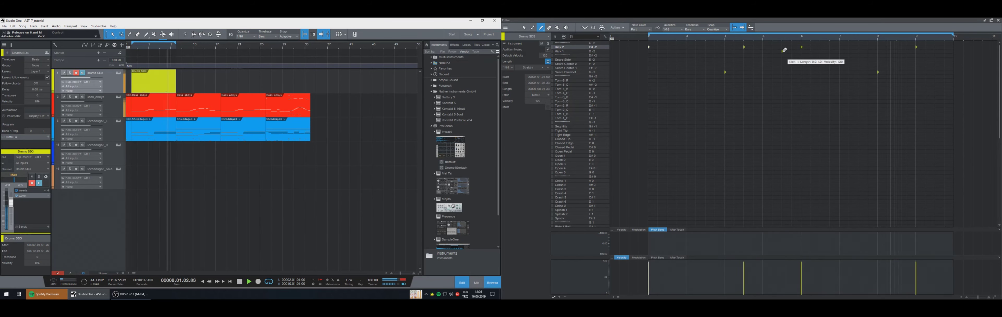
pyautogui.press('space')
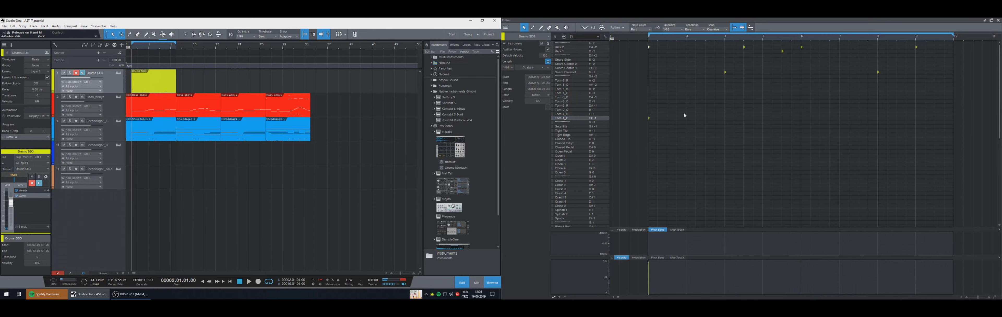
# - Shift the tom hit at the start of the part down the drum map to a crash cymbal and audition it
pyautogui.moveTo(677, 108); pyautogui.dragTo(630, 149)
pyautogui.press('Down')
pyautogui.press('Down')
pyautogui.press('Down')
pyautogui.press('Down')
pyautogui.press('Down')
pyautogui.press('Down')
pyautogui.press('Down')
pyautogui.press('Down')
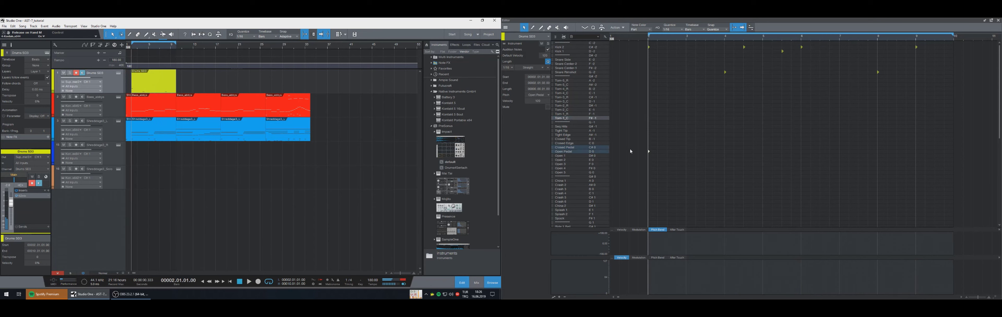
pyautogui.press('Down')
pyautogui.press('Down')
pyautogui.press('Down')
pyautogui.press('Down')
pyautogui.press('Down')
pyautogui.press('Down')
pyautogui.press('Down')
pyautogui.press('Down')
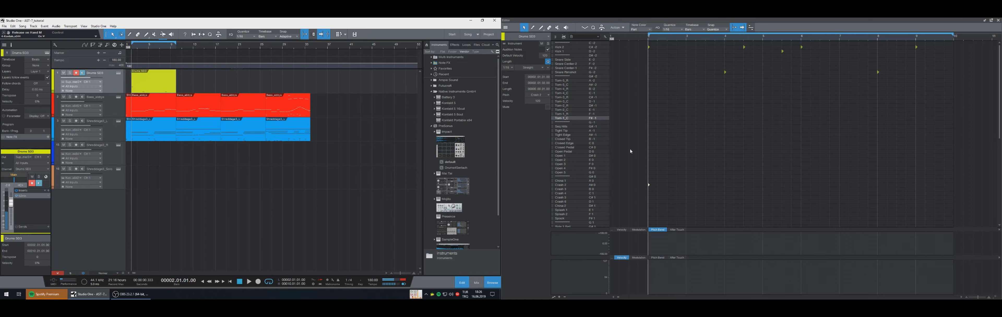
pyautogui.press('space')
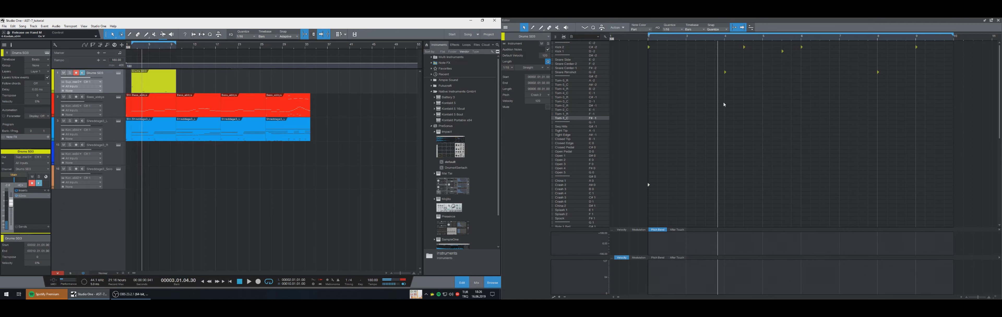
# - Add an open hi-hat hit at bar 4 of the drum part, select it, and play the part
pyautogui.click(725, 168)
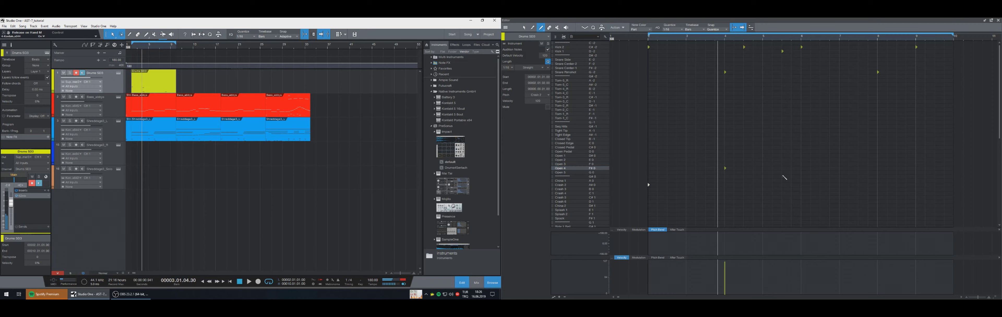
pyautogui.press('space')
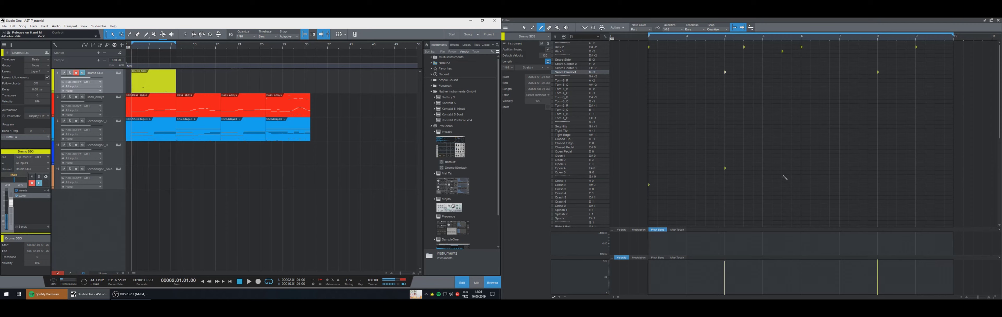
pyautogui.press('1')
pyautogui.moveTo(783, 157); pyautogui.dragTo(705, 189)
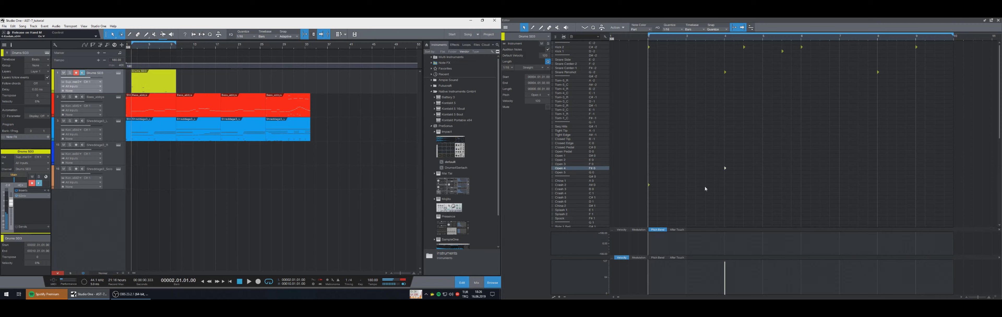
pyautogui.press('space')
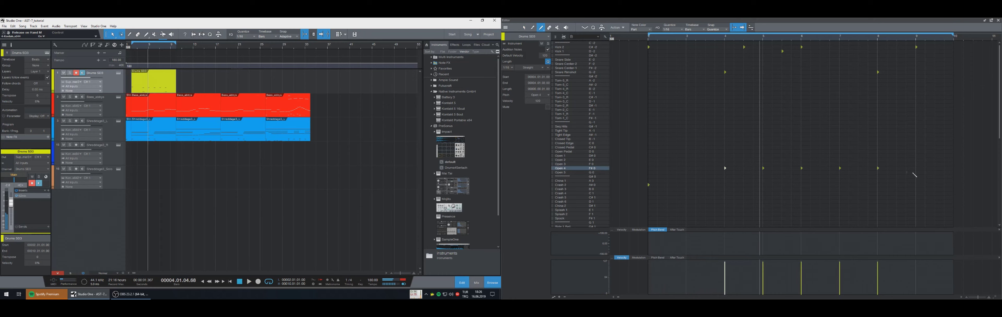
# - Complete the open hi-hat hits on each bar through bar 9, then lower the velocity of every second one and audition the part
pyautogui.click(917, 168)
pyautogui.press('1')
pyautogui.moveTo(934, 157); pyautogui.dragTo(695, 186)
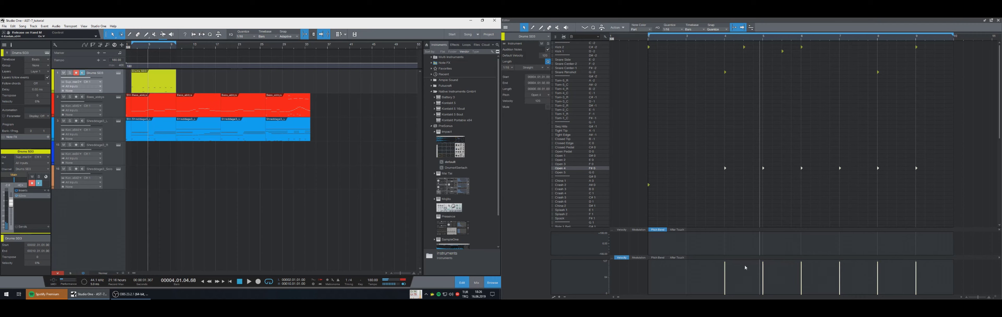
pyautogui.press('space')
pyautogui.press('space')
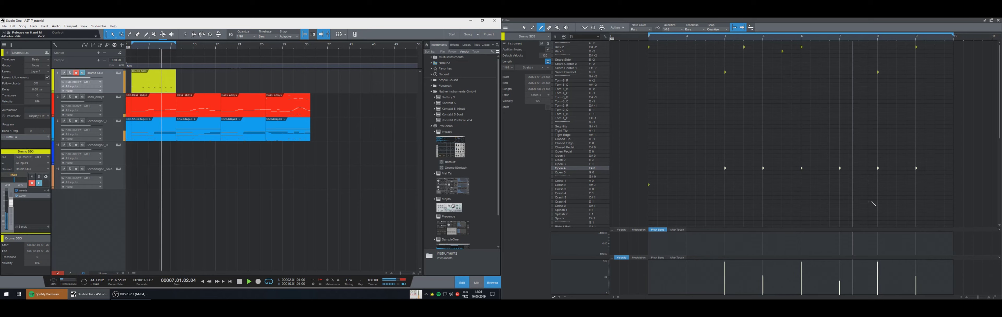
# - Duplicate the drum part and shift the copy's opening crash at bar 10 down the drum map to another crash cymbal
pyautogui.click(800, 99)
pyautogui.click(165, 84)
pyautogui.press('d')
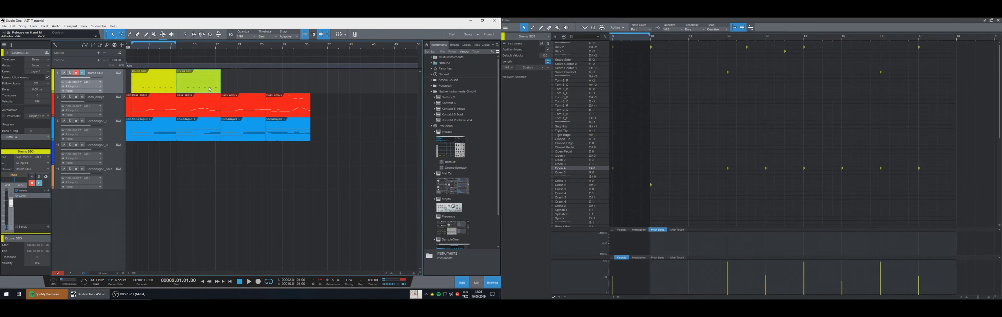
pyautogui.click(209, 89)
pyautogui.moveTo(698, 174); pyautogui.dragTo(653, 200)
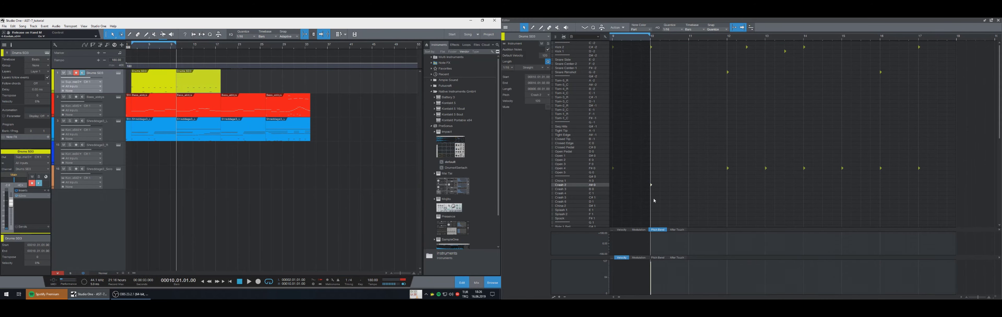
pyautogui.press('space')
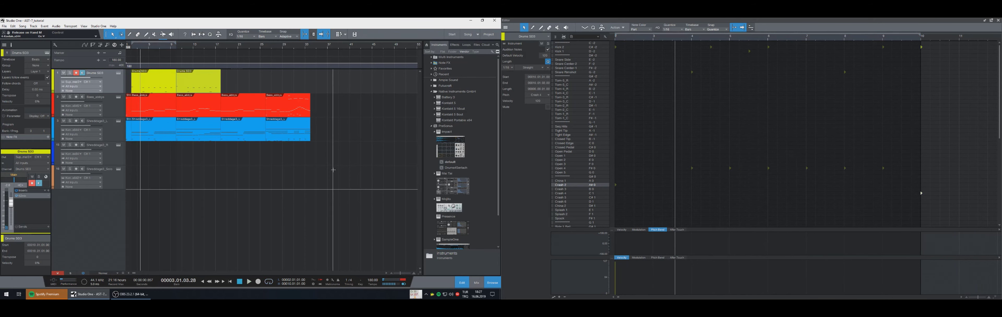
# - Select the second drum part and replay it around bars 14 and 15
pyautogui.click(188, 88)
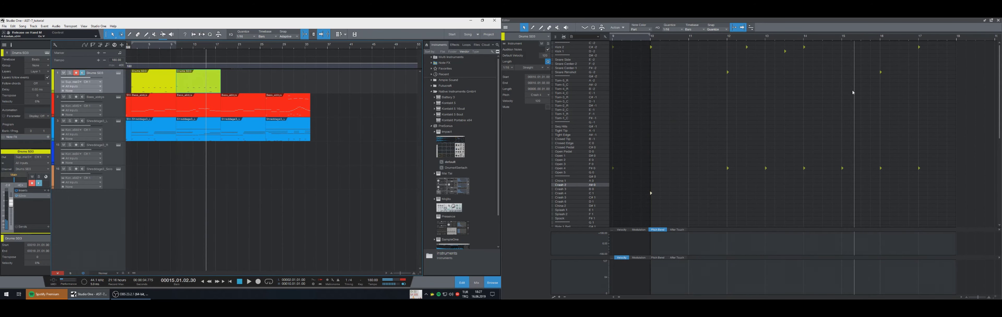
pyautogui.press('KP_Subtract')
pyautogui.press('space')
pyautogui.press('space')
pyautogui.press('KP_Subtract')
pyautogui.press('space')
pyautogui.press('space')
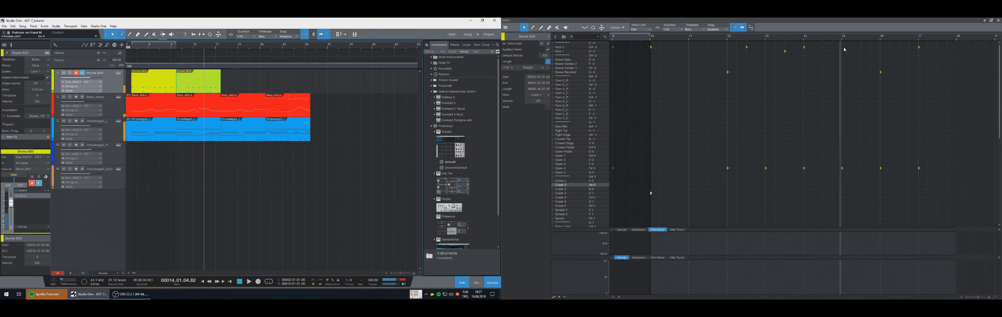
# - Add a kick at bar 15, move the bar 17 kick to midway through bar 16, and add snares at and midway through bar 17
pyautogui.click(843, 47)
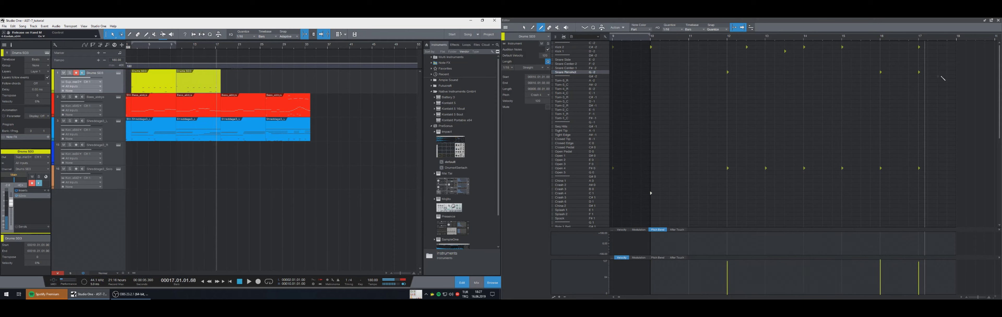
pyautogui.click(920, 47)
pyautogui.click(901, 47)
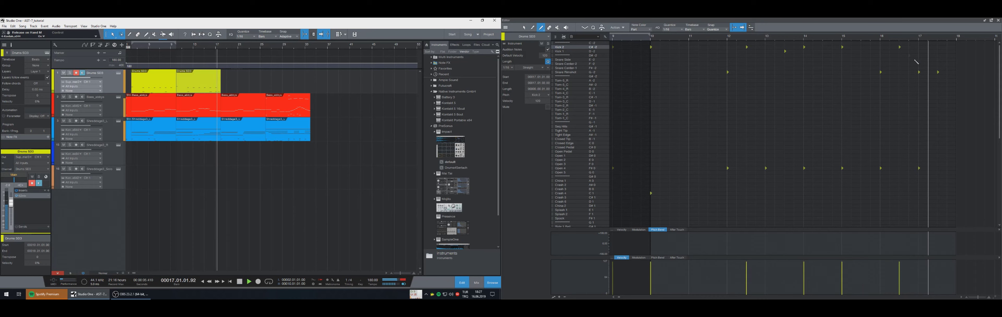
# - Adjust the velocities of the two snare hits in bar 17 and play back the fill
pyautogui.press('1')
pyautogui.moveTo(945, 63); pyautogui.dragTo(899, 89)
pyautogui.press('5')
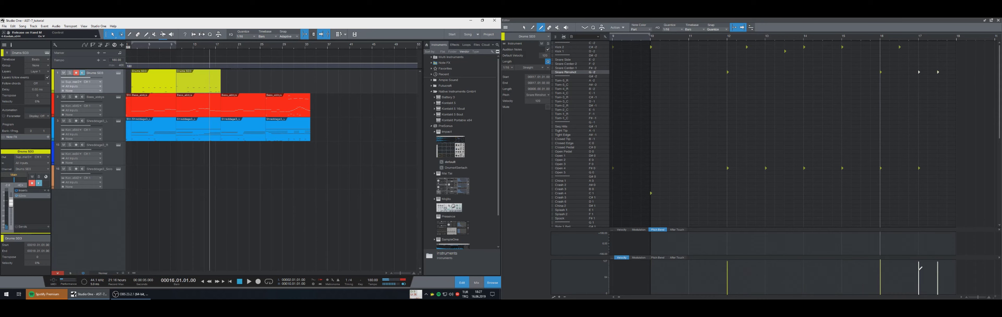
pyautogui.click(929, 264)
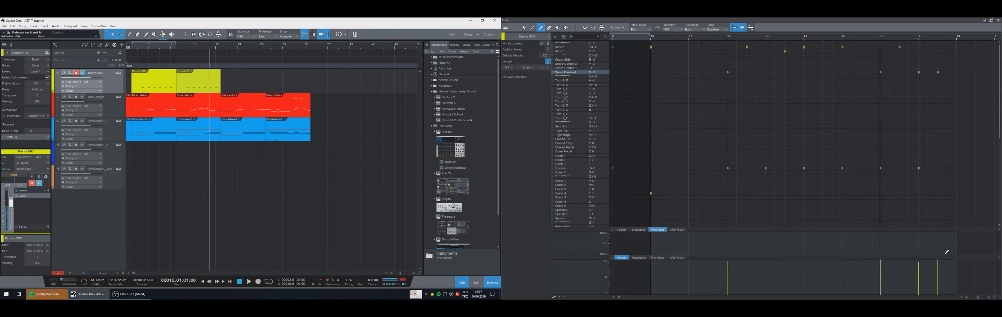
pyautogui.press('space')
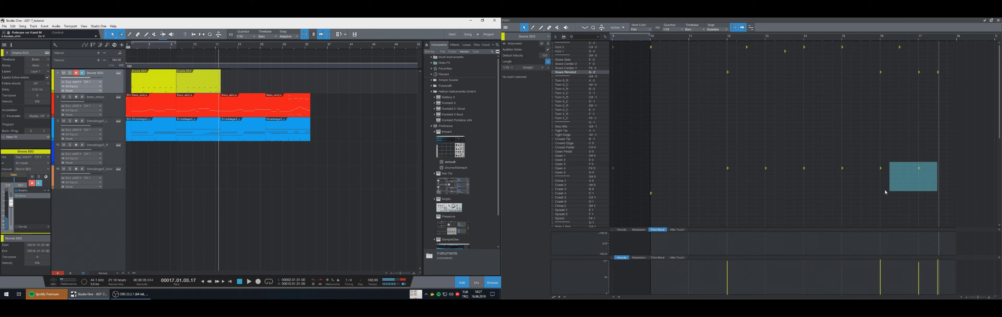
# - Delete the open hi-hat hits at bars 16 and 17 and play the fill
pyautogui.moveTo(884, 187); pyautogui.dragTo(871, 187)
pyautogui.press('Delete')
pyautogui.press('space')
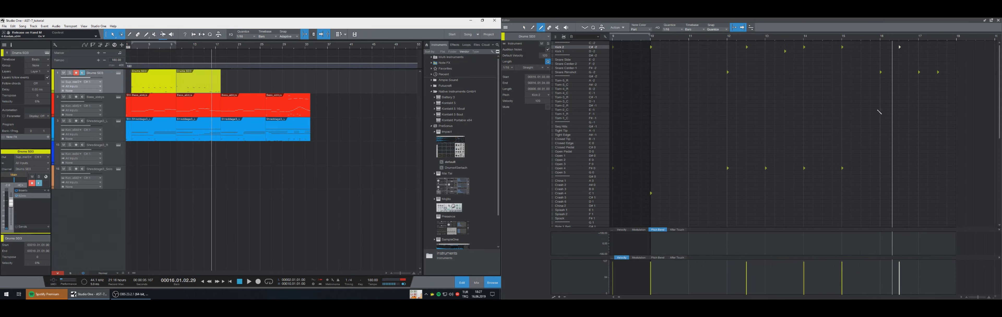
# - Add a tom hit at bar 16, nudge it slightly late and one row up the drum map, and audition it
pyautogui.click(880, 106)
pyautogui.press('1')
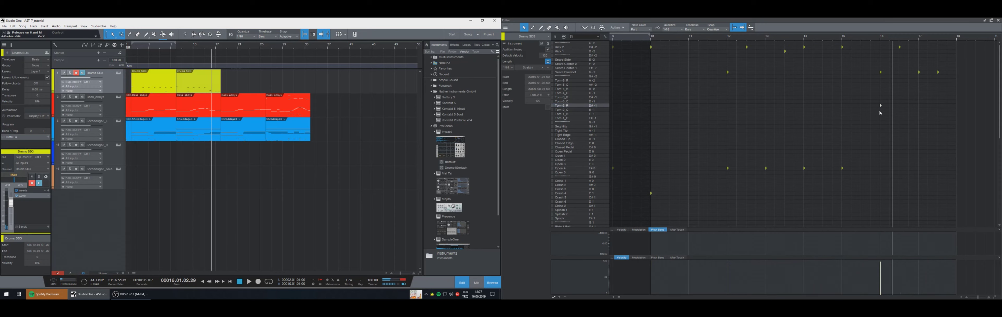
pyautogui.moveTo(881, 106); pyautogui.dragTo(876, 117)
pyautogui.click(895, 103)
pyautogui.press('Up')
pyautogui.press('space')
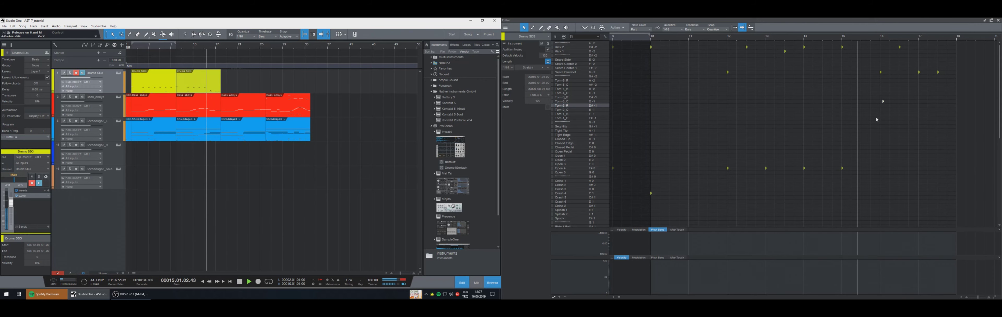
pyautogui.press('space')
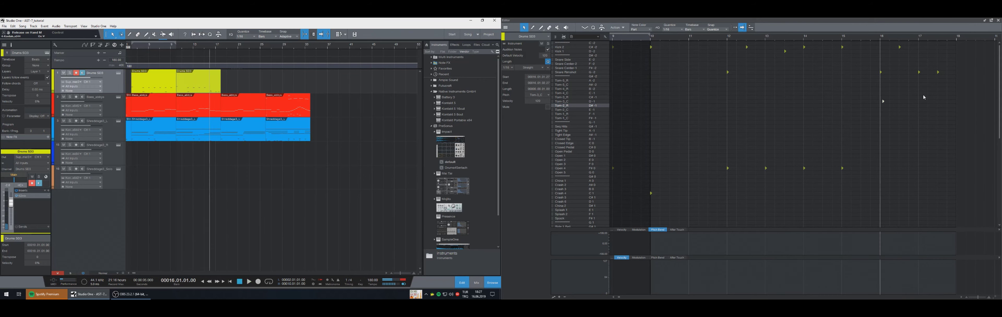
# - Move the bar 17 snare hit from the rimshot row up to the center snare and replay the fill with it
pyautogui.click(918, 72)
pyautogui.press('KP_Subtract')
pyautogui.press('space')
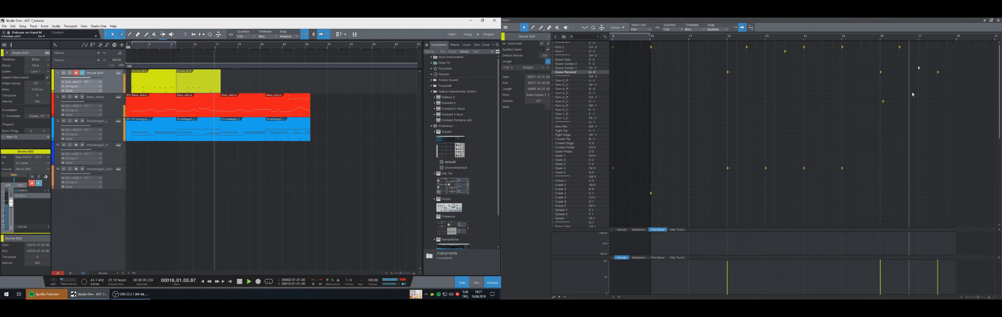
pyautogui.press('space')
pyautogui.press('KP_Subtract')
pyautogui.press('KP_Subtract')
pyautogui.click(948, 68)
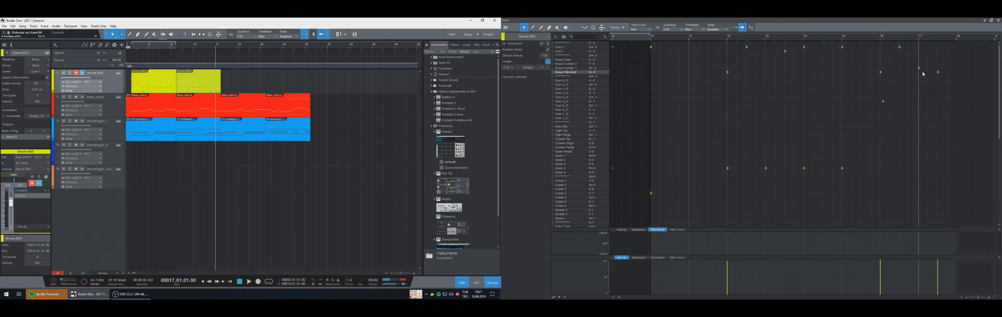
pyautogui.click(919, 68)
pyautogui.click(927, 258)
pyautogui.press('space')
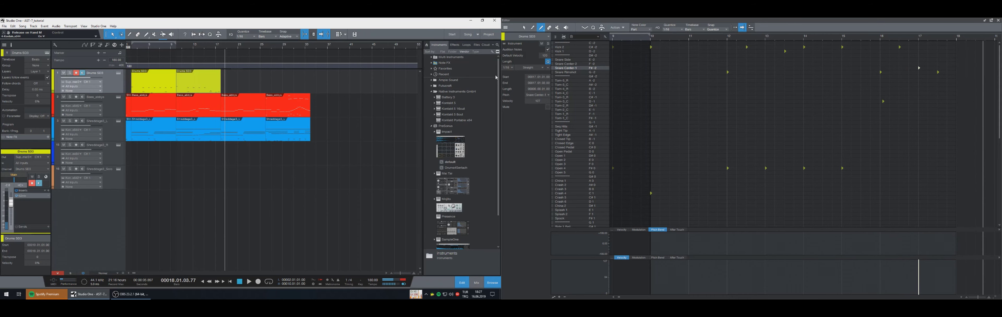
pyautogui.moveTo(238, 89); pyautogui.dragTo(158, 85)
pyautogui.hotkey('shift', 'd')
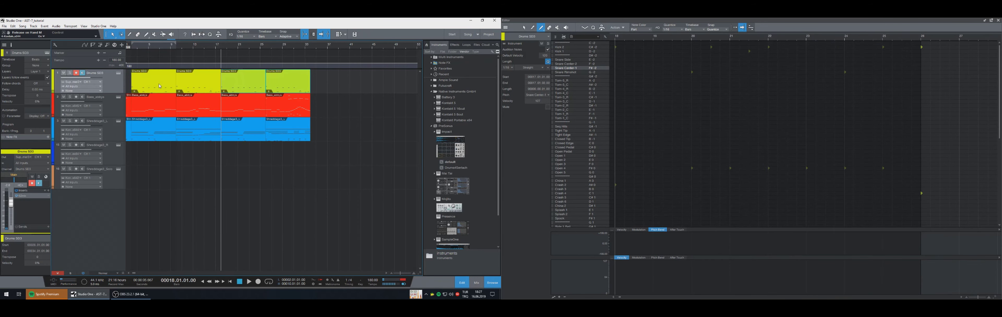
pyautogui.press('Home')
pyautogui.hotkey('ctrl', 'z')
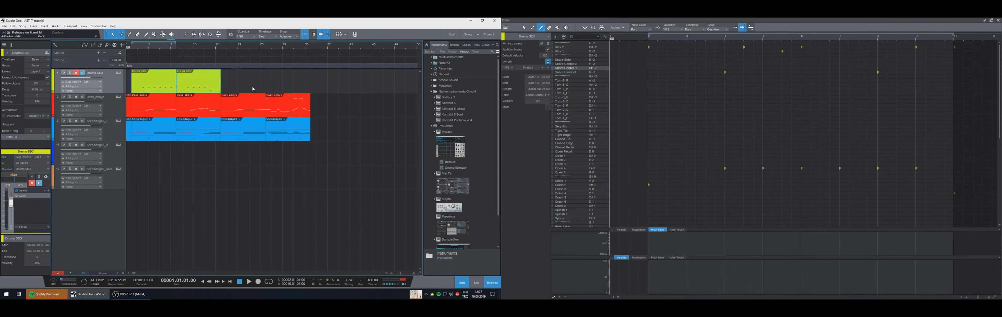
# - Duplicate the two drum parts together to fill the rest of the song and play from the start of the drums
pyautogui.click(240, 90)
pyautogui.moveTo(238, 89); pyautogui.dragTo(167, 89)
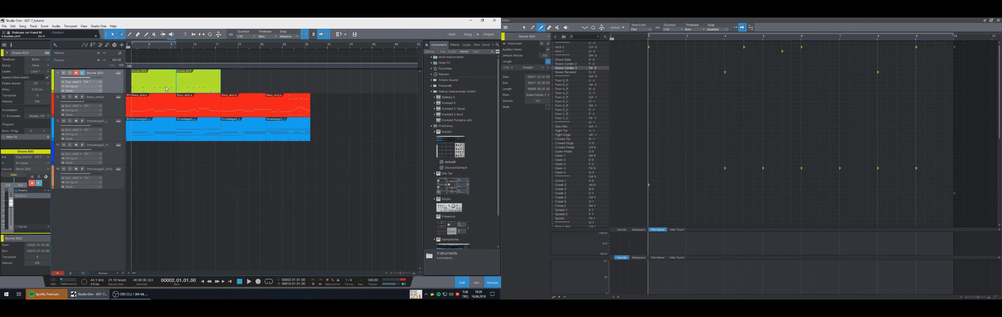
pyautogui.press('d')
pyautogui.press('space')
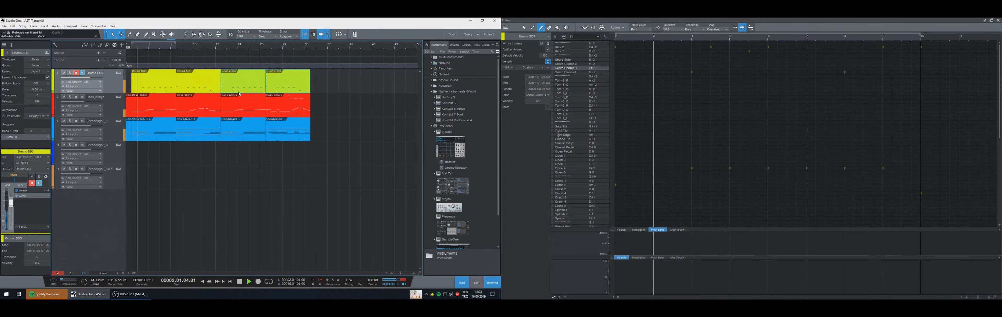
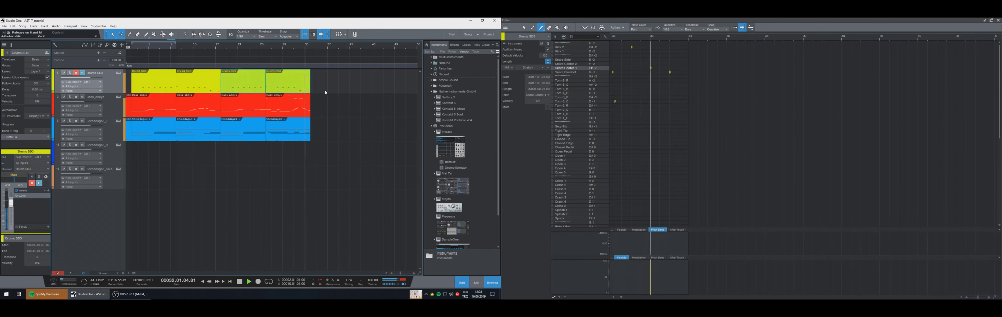
# - Select the last drum part and return the playback position to bar 25
pyautogui.press('KP_Subtract')
pyautogui.press('KP_Subtract')
pyautogui.click(303, 89)
pyautogui.press('KP_Subtract')
pyautogui.press('KP_Subtract')
pyautogui.press('KP_Subtract')
pyautogui.press('KP_Subtract')
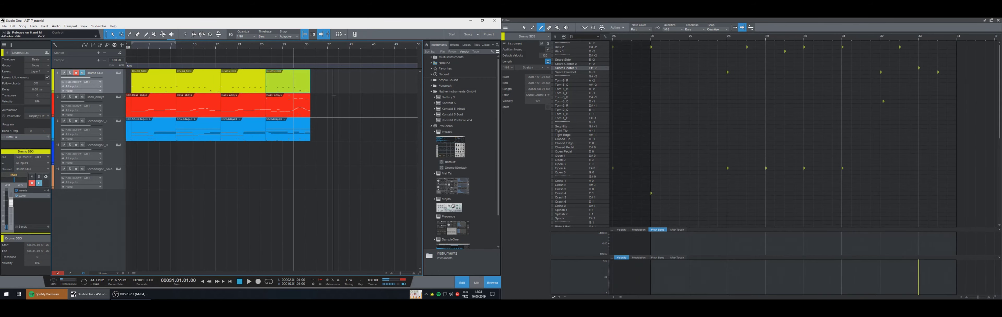
pyautogui.press('KP_Subtract')
pyautogui.press('KP_Subtract')
pyautogui.press('KP_Subtract')
pyautogui.press('space')
pyautogui.press('KP_Subtract')
pyautogui.press('KP_Subtract')
pyautogui.press('KP_Subtract')
pyautogui.press('KP_Subtract')
pyautogui.press('KP_Subtract')
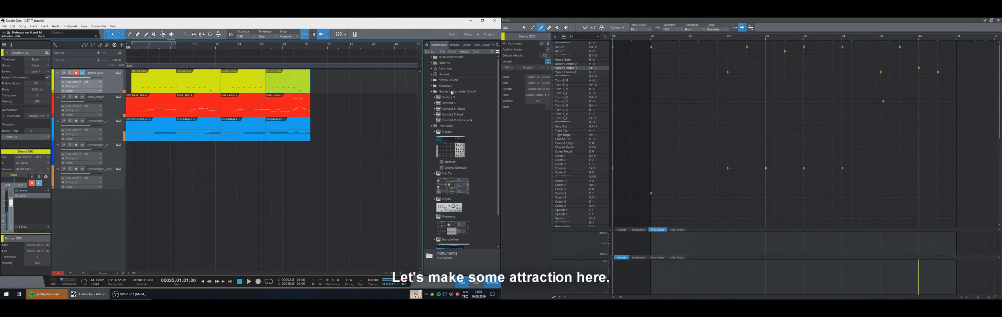
# - Replay the transition into the last drum part several times, starting one or two bars before bar 26
pyautogui.press('space')
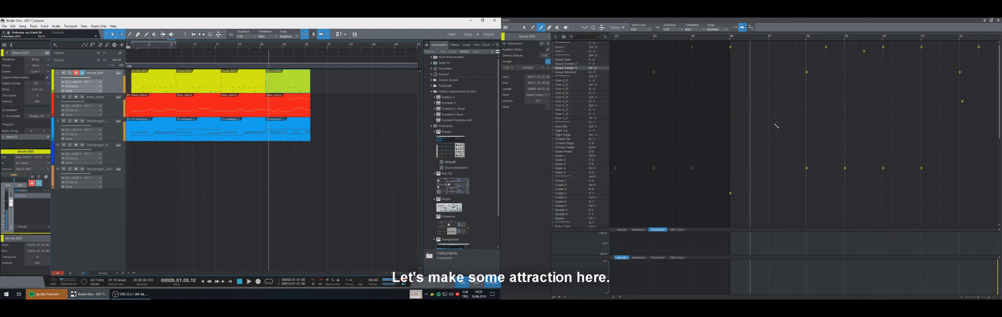
pyautogui.press('KP_Subtract')
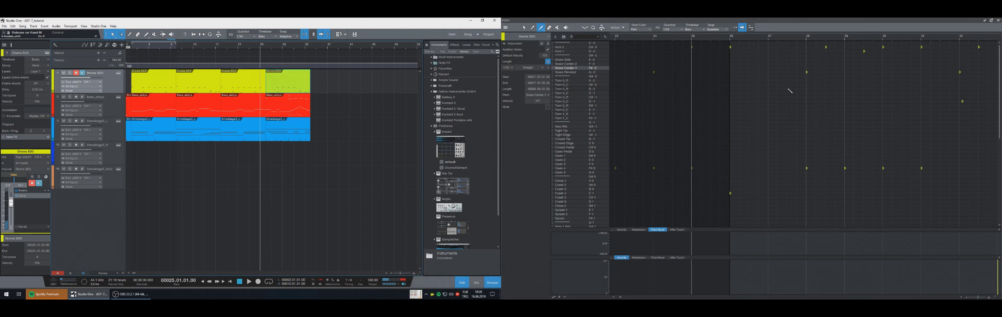
pyautogui.press('space')
pyautogui.press('space')
pyautogui.press('KP_Subtract')
pyautogui.press('KP_Subtract')
pyautogui.press('KP_Subtract')
pyautogui.press('space')
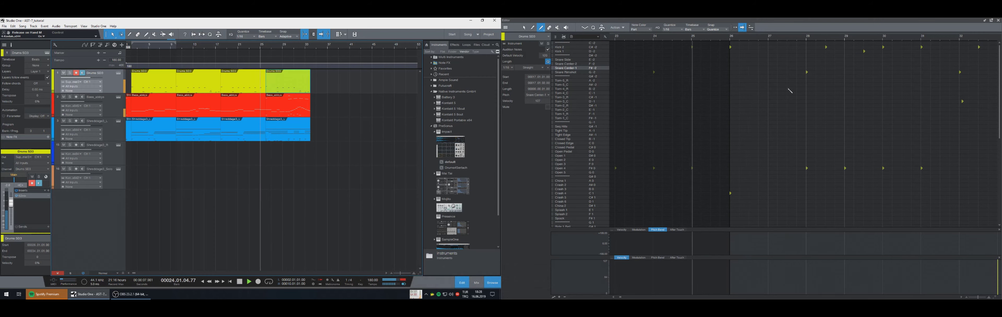
pyautogui.press('space')
pyautogui.press('KP_Subtract')
pyautogui.press('KP_Subtract')
pyautogui.press('space')
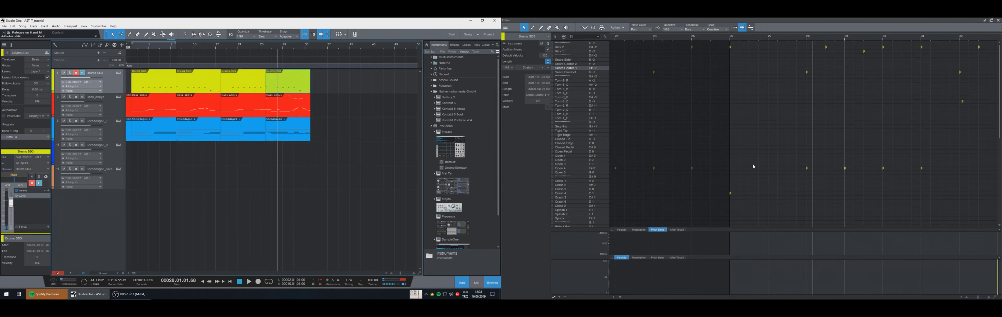
# - Add a Ride 1 Bell hit just after the crash in bar 26, move it one row up, and audition it
pyautogui.click(730, 193)
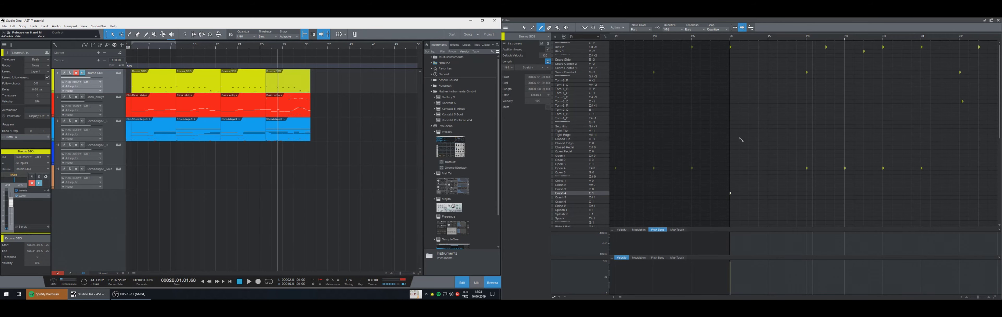
pyautogui.scroll(-4, 735, 193)
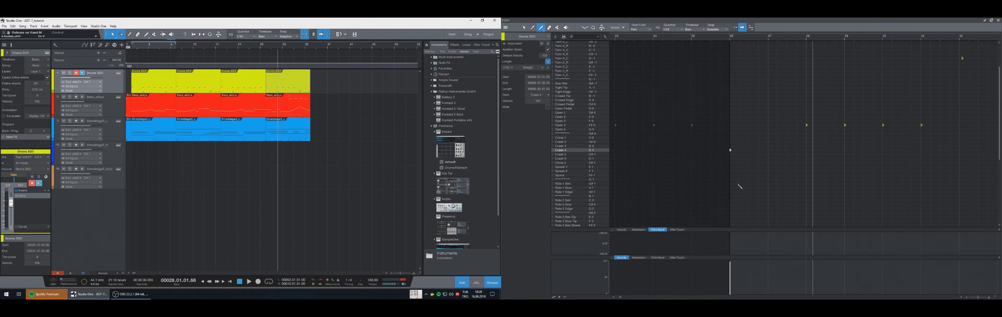
pyautogui.click(741, 183)
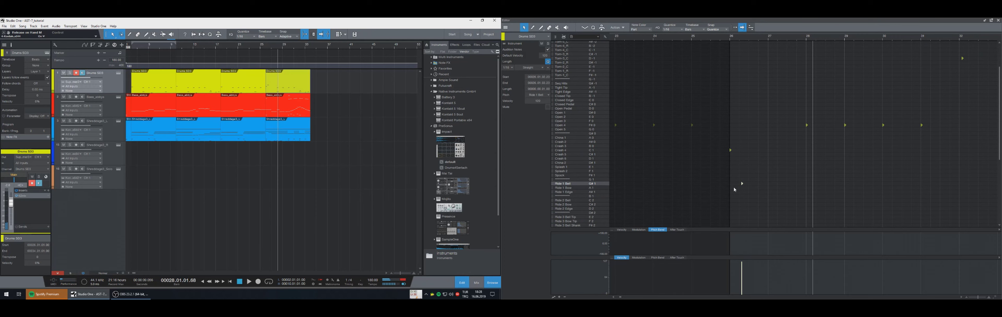
pyautogui.press('KP_Subtract')
pyautogui.press('KP_Subtract')
pyautogui.press('KP_Subtract')
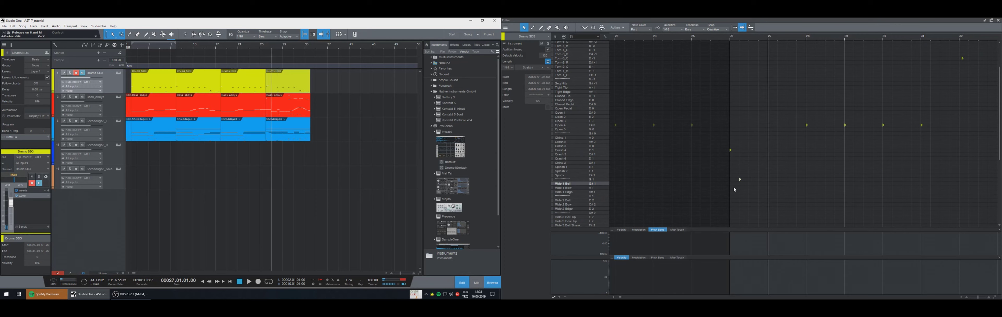
pyautogui.press('space')
pyautogui.press('space')
pyautogui.press('KP_Subtract')
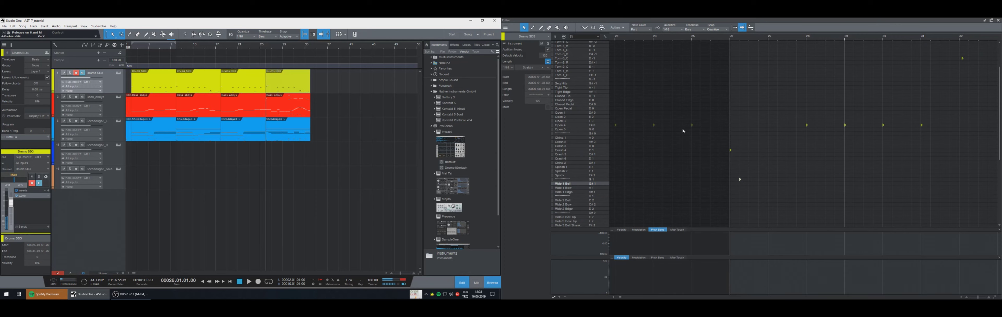
# - Solo the drum track, move the new hit to mid-bar 26 on the Ride 1 Bell row, and replay from bar 24
pyautogui.click(70, 73)
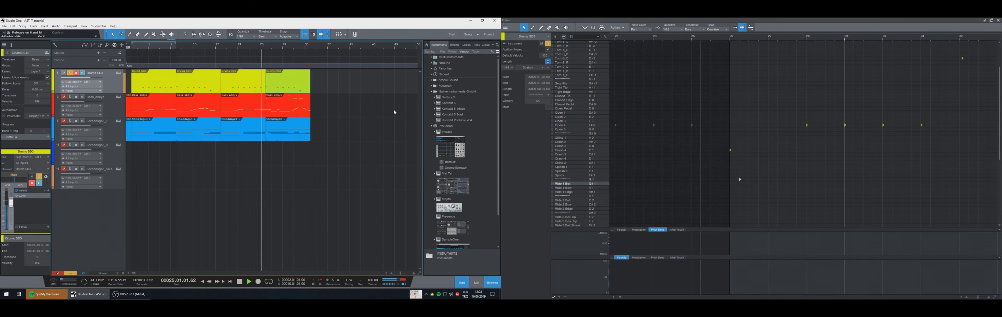
pyautogui.moveTo(776, 169); pyautogui.dragTo(748, 188)
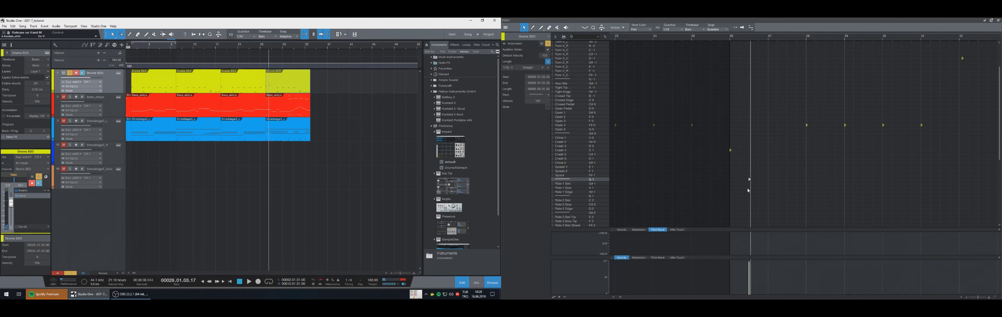
pyautogui.press('KP_Subtract')
pyautogui.press('KP_Subtract')
pyautogui.press('space')
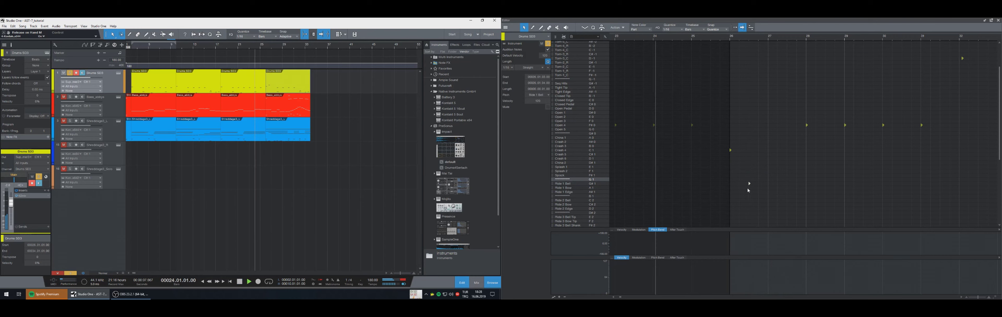
# - Draw Ride 1 Bell hits halfway through each of bars 27 to 30 in the last drum part
pyautogui.press('5')
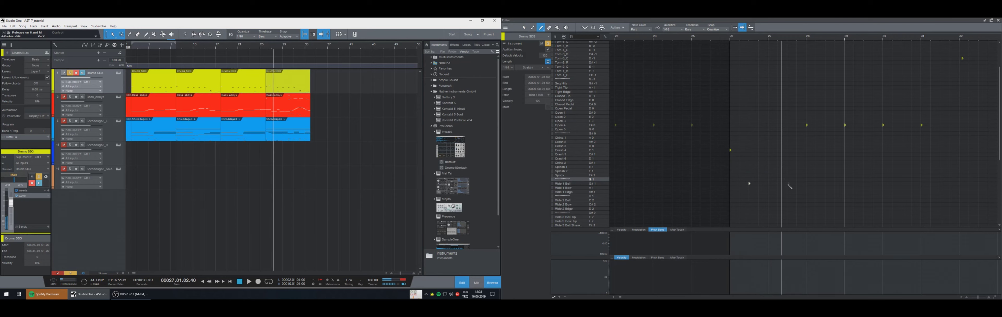
pyautogui.press('1')
pyautogui.moveTo(782, 179); pyautogui.dragTo(799, 188)
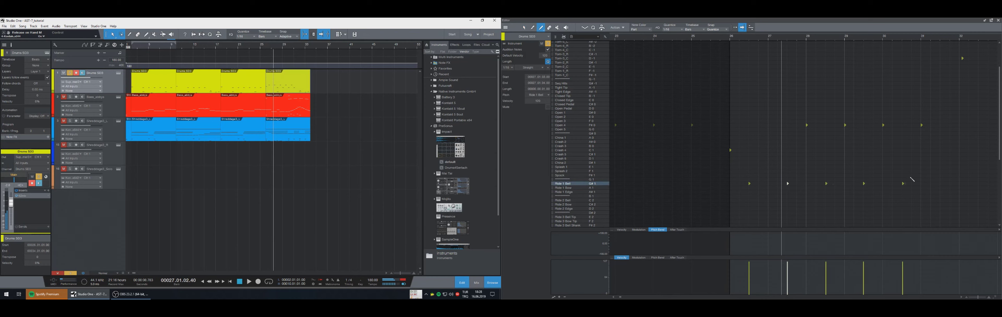
# - Delete the Open hi-hat notes from bar 28 through bar 31
pyautogui.press('1')
pyautogui.moveTo(937, 110); pyautogui.dragTo(799, 130)
pyautogui.press('Delete')
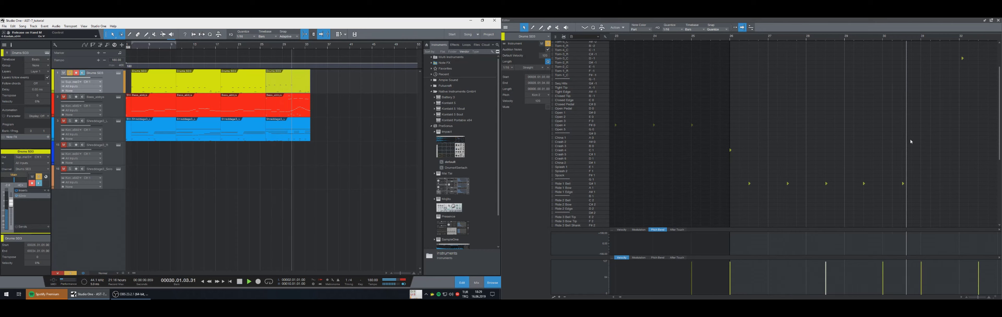
# - Add two closely spaced Snare Center notes at bar 27, lower their velocity and play the passage back
pyautogui.scroll(5, 913, 169)
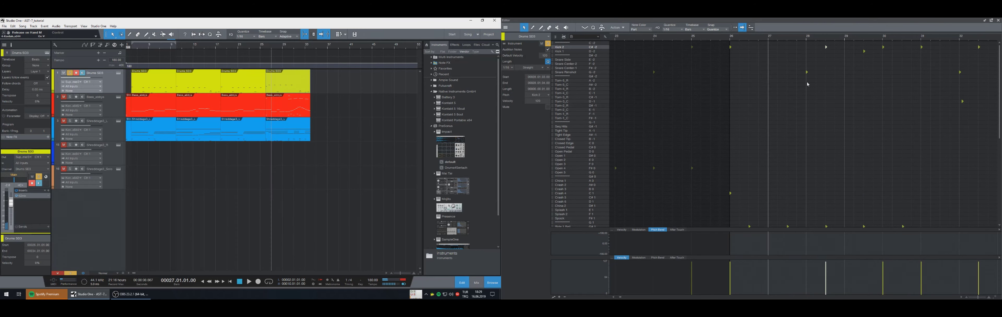
pyautogui.click(767, 64)
pyautogui.click(769, 64)
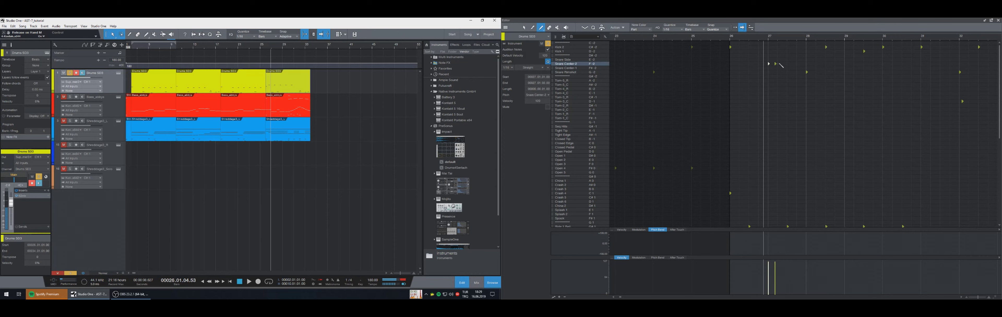
pyautogui.moveTo(784, 58); pyautogui.dragTo(763, 77)
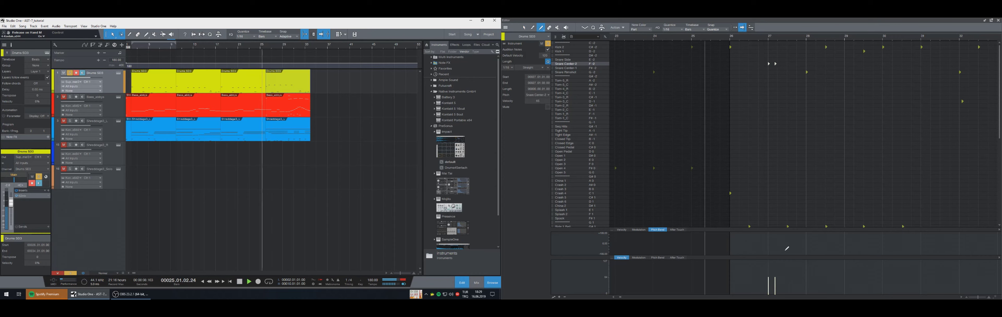
pyautogui.press('space')
pyautogui.press('space')
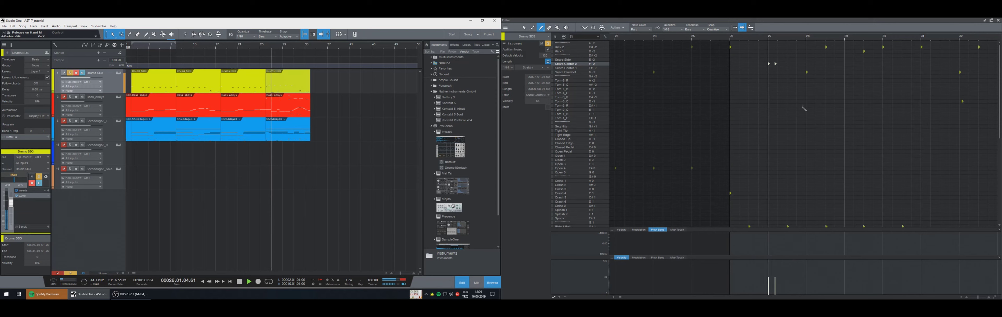
pyautogui.press('space')
pyautogui.press('space')
pyautogui.press('space')
pyautogui.press('KP_Subtract')
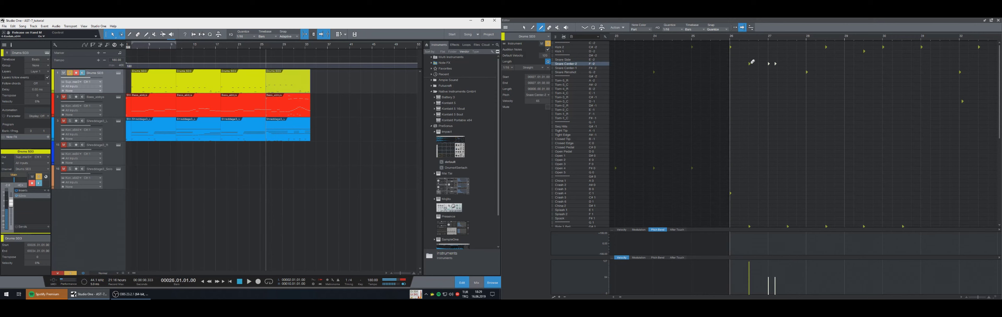
# - Add a matching pair of Snare Center notes halfway between bars 26 and 27 with the same reduced velocity
pyautogui.click(755, 64)
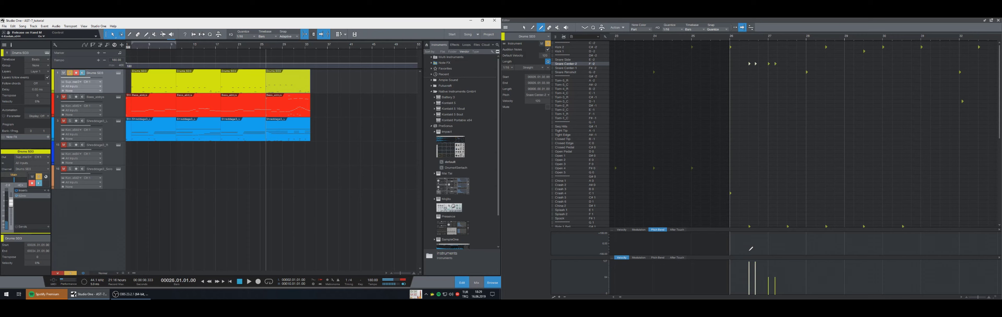
pyautogui.keyDown('ctrl'); pyautogui.click(753, 275); pyautogui.keyUp('ctrl')
pyautogui.press('KP_Subtract')
# - Move the Snare Center pair at bar 27 half a bar later
pyautogui.press('space')
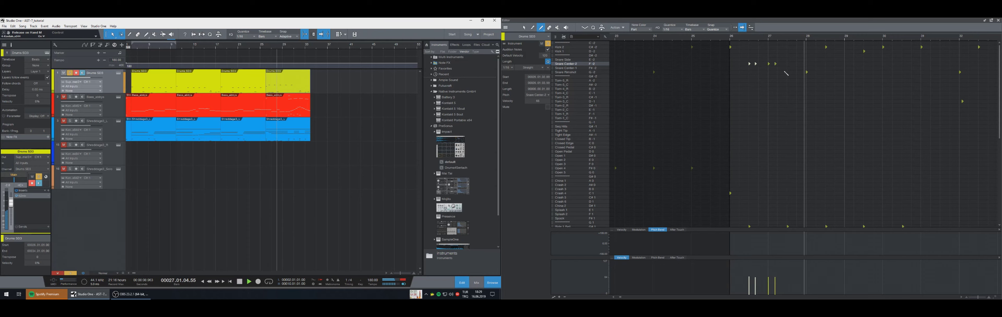
pyautogui.press('space')
pyautogui.moveTo(780, 58)
pyautogui.mouseDown()
pyautogui.moveTo(766, 66)
pyautogui.moveTo(788, 66)
pyautogui.mouseUp()
# - Shift all five Ride 1 Bell notes half a bar later so the first one lands on bar 27
pyautogui.click(756, 218)
pyautogui.scroll(-3, 755, 219)
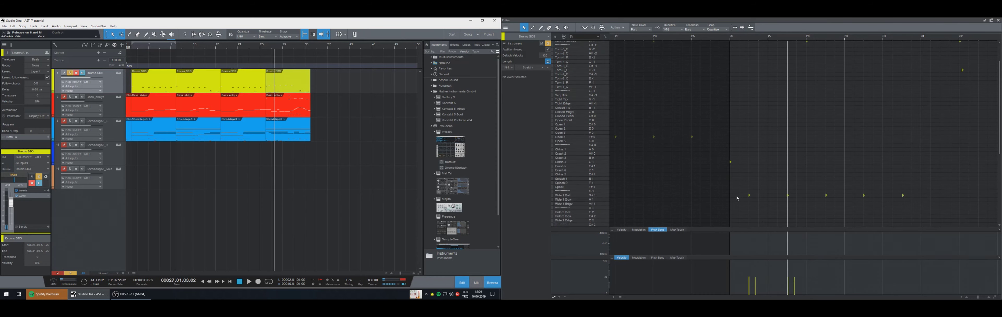
pyautogui.moveTo(735, 184); pyautogui.dragTo(962, 205)
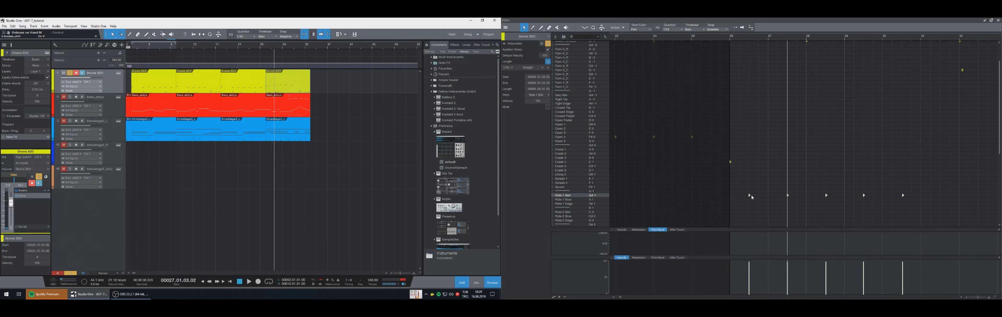
pyautogui.moveTo(751, 196); pyautogui.dragTo(771, 196)
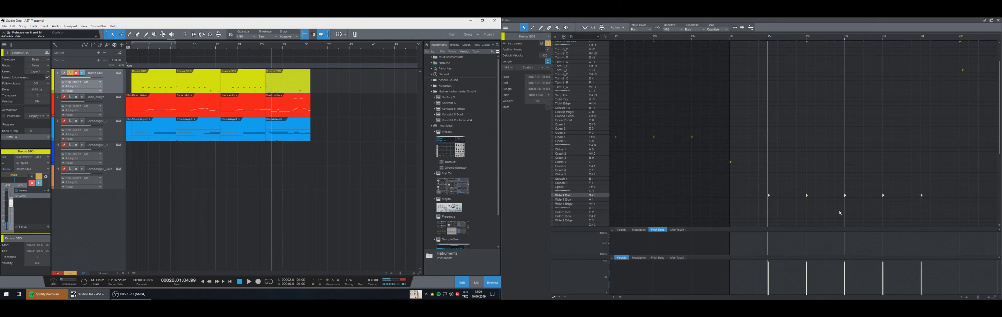
pyautogui.press('space')
pyautogui.press('space')
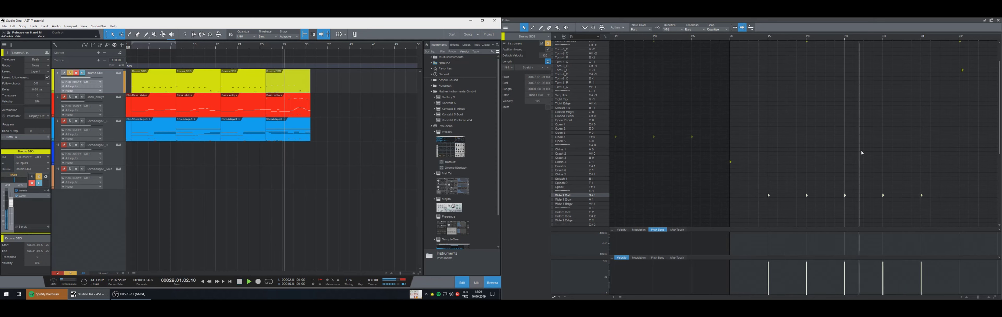
# - Play back the passage from bar 26 to bar 29 several times to check the shifted ride and snare notes
pyautogui.scroll(2, 861, 151)
pyautogui.press('KP_Subtract')
pyautogui.press('KP_Subtract')
pyautogui.press('KP_Subtract')
pyautogui.press('KP_Subtract')
pyautogui.press('space')
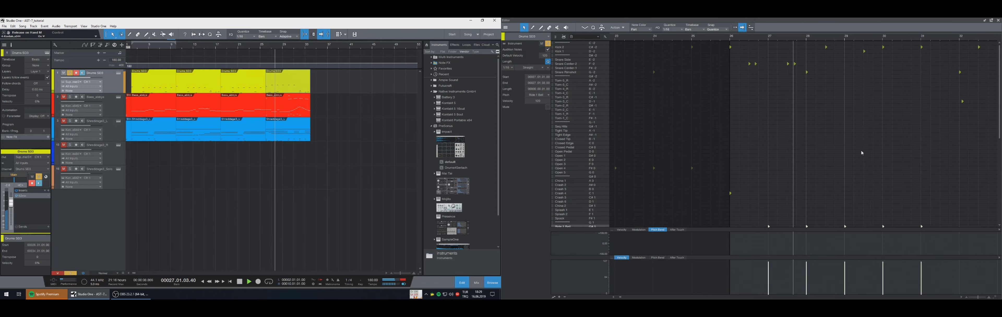
pyautogui.press('space')
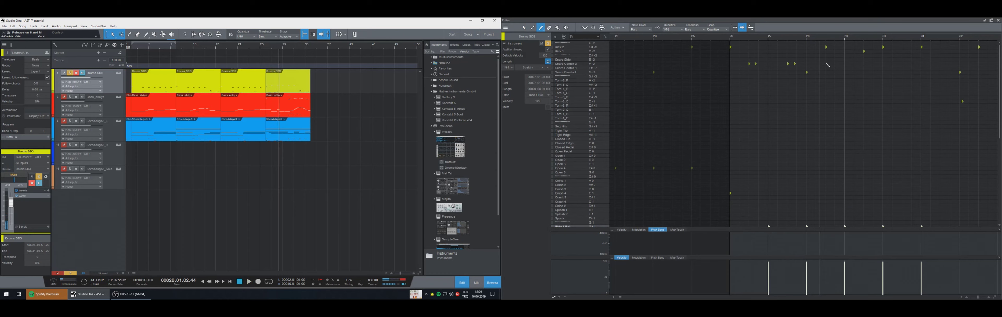
pyautogui.press('space')
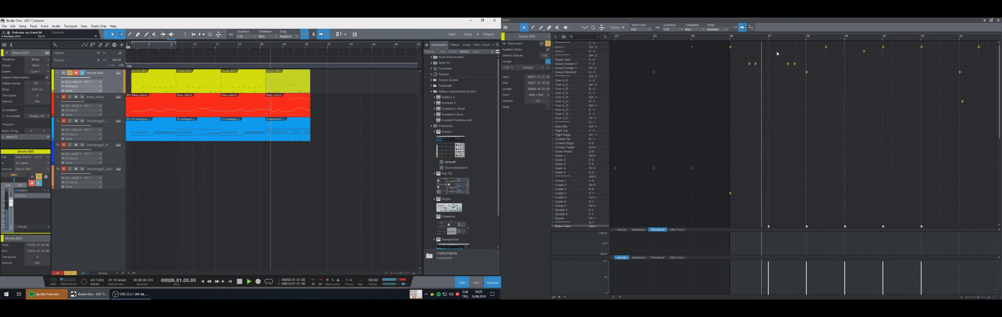
pyautogui.press('KP_Subtract')
pyautogui.press('KP_Subtract')
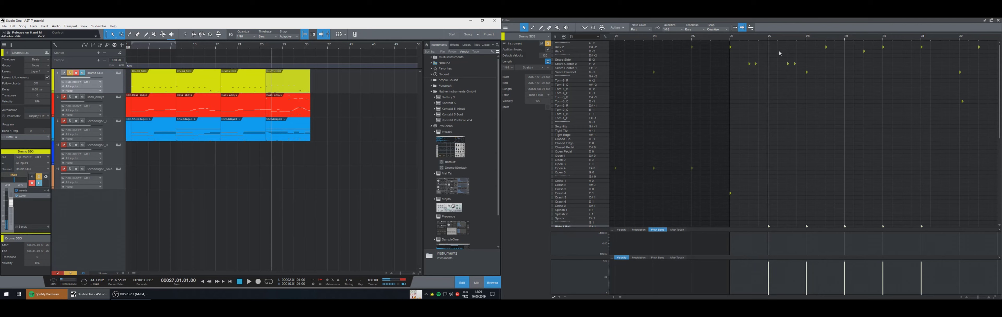
pyautogui.press('space')
pyautogui.press('space')
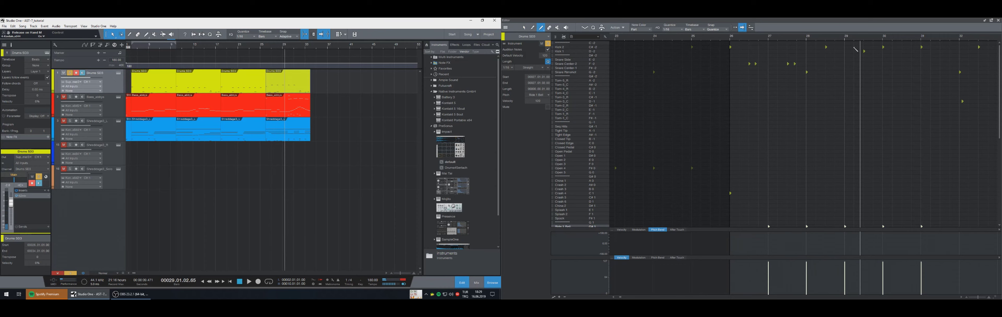
# - Add a kick note a quarter bar after bar 29 and play the section back
pyautogui.click(854, 47)
pyautogui.press('KP_Subtract')
pyautogui.press('space')
pyautogui.press('space')
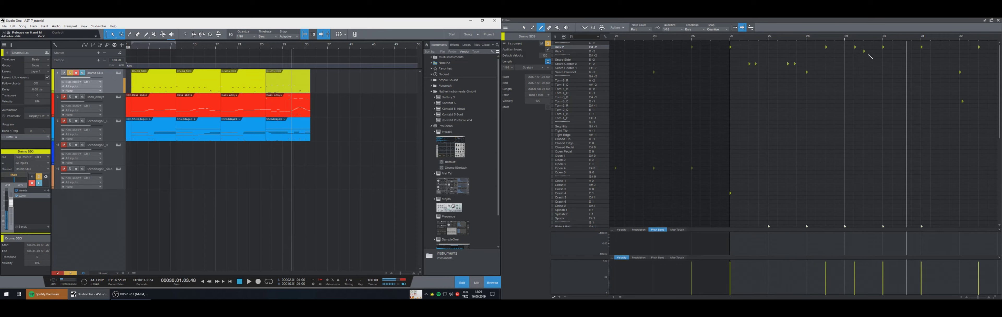
pyautogui.press('KP_Subtract')
pyautogui.press('KP_Subtract')
pyautogui.press('KP_Subtract')
pyautogui.press('space')
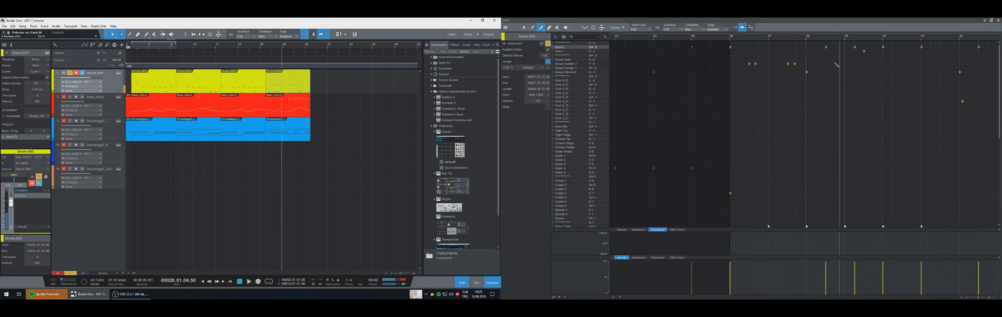
# - Add two Snare Center notes just before bar 29 and lower their velocity to match the earlier snare pairs
pyautogui.click(835, 64)
pyautogui.press('1')
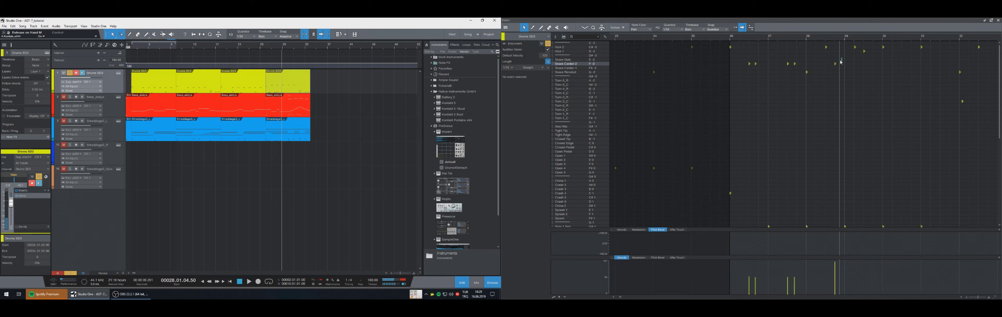
pyautogui.click(837, 280)
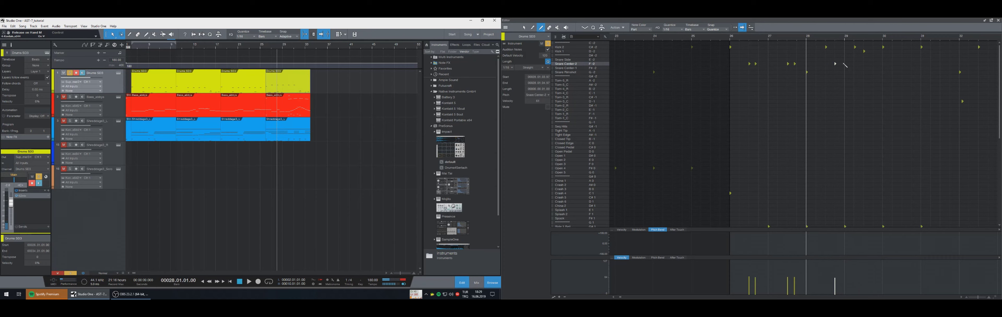
pyautogui.hotkey('ctrl', 'd')
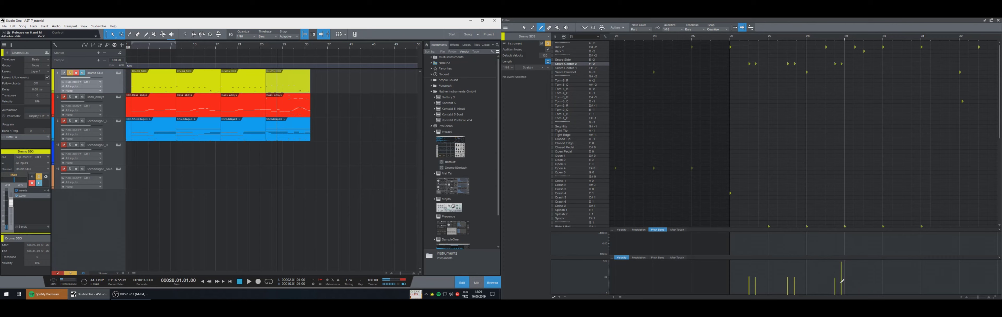
pyautogui.click(842, 277)
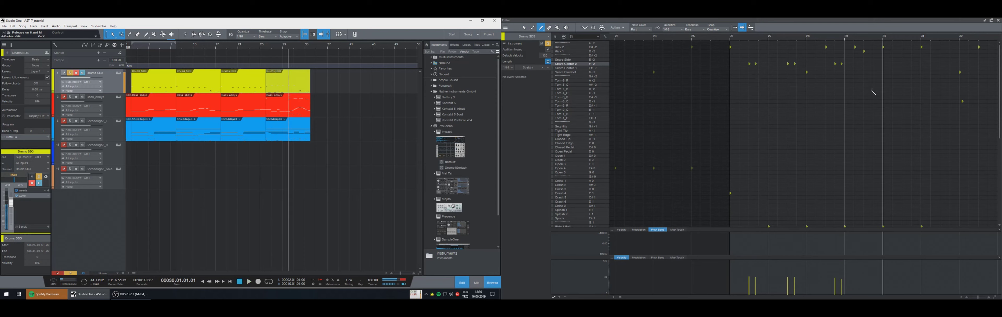
# - Play back the passage from bar 27 to check the new snare pair before bar 29
pyautogui.press('KP_Subtract')
pyautogui.press('KP_Subtract')
pyautogui.press('space')
pyautogui.press('space')
pyautogui.press('KP_Subtract')
pyautogui.press('KP_Subtract')
pyautogui.press('KP_Subtract')
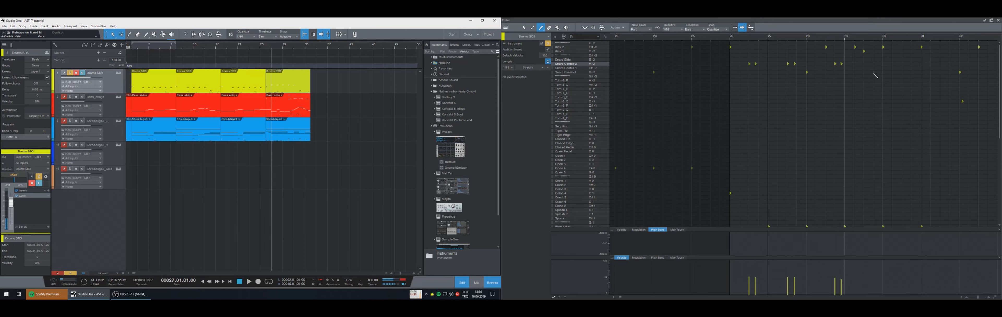
pyautogui.press('space')
# - Select the two kick notes between bars 29 and 30 in turn to inspect their velocities
pyautogui.click(854, 47)
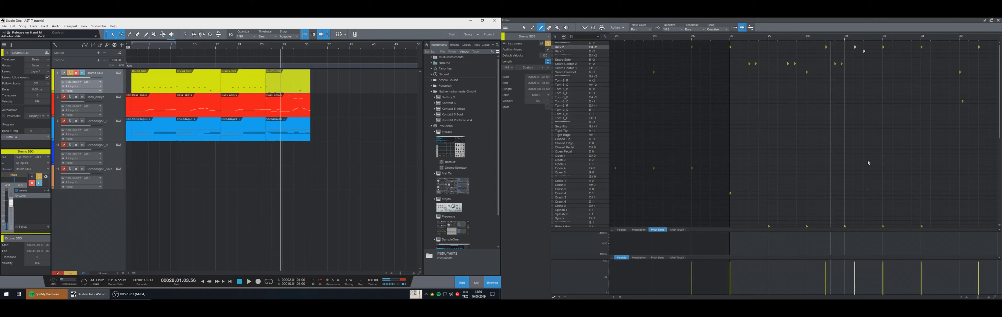
pyautogui.press('1')
pyautogui.click(861, 62)
pyautogui.click(854, 47)
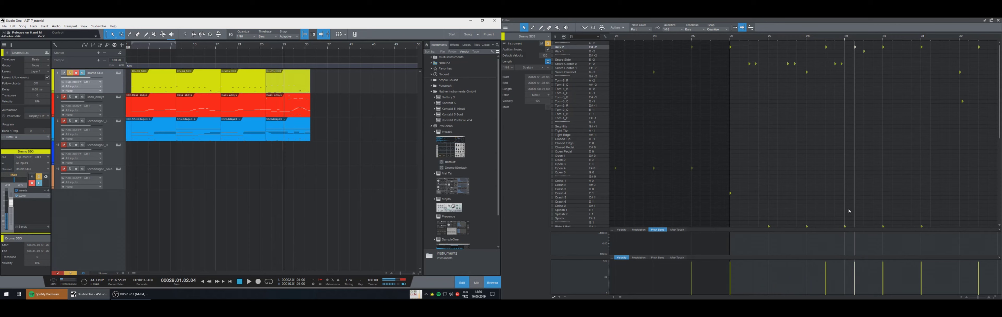
pyautogui.press('1')
pyautogui.click(862, 105)
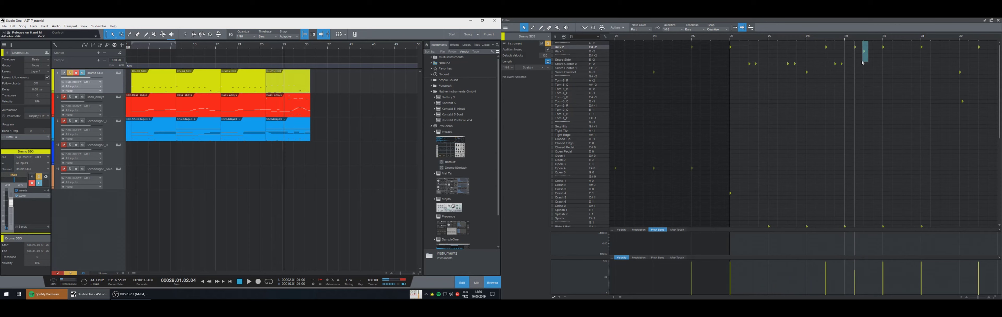
pyautogui.moveTo(862, 63); pyautogui.dragTo(862, 62)
pyautogui.press('2')
# - Replay bars 28 to 31 repeatedly to judge how the kick, snare and ride notes work together
pyautogui.press('space')
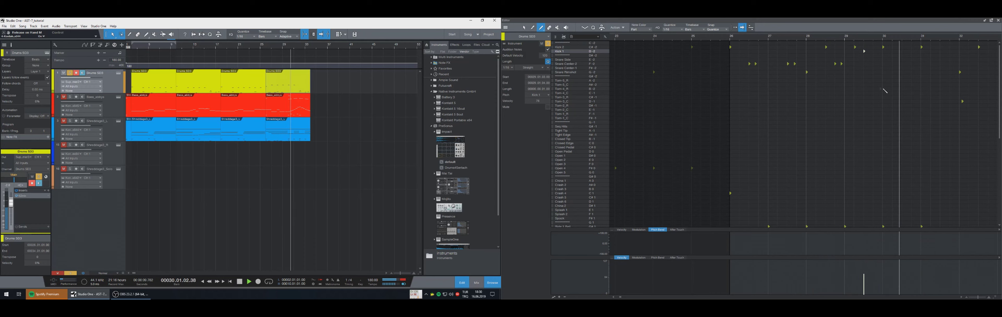
pyautogui.press('KP_Subtract')
pyautogui.press('KP_Subtract')
pyautogui.press('KP_Subtract')
pyautogui.press('KP_Subtract')
pyautogui.press('KP_Subtract')
pyautogui.press('KP_Subtract')
pyautogui.press('KP_Subtract')
pyautogui.press('KP_Subtract')
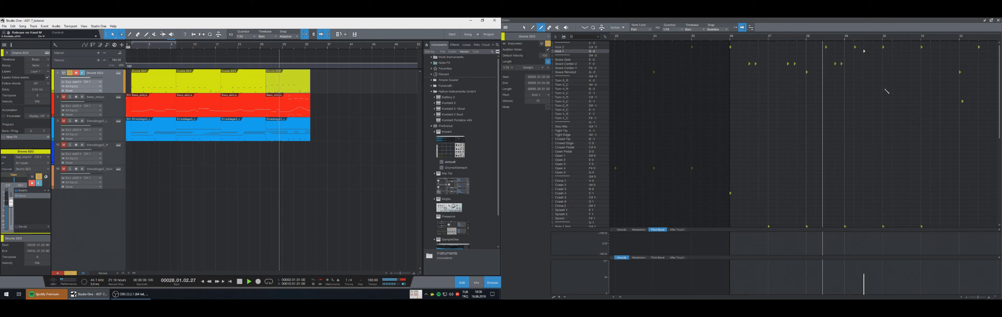
pyautogui.press('space')
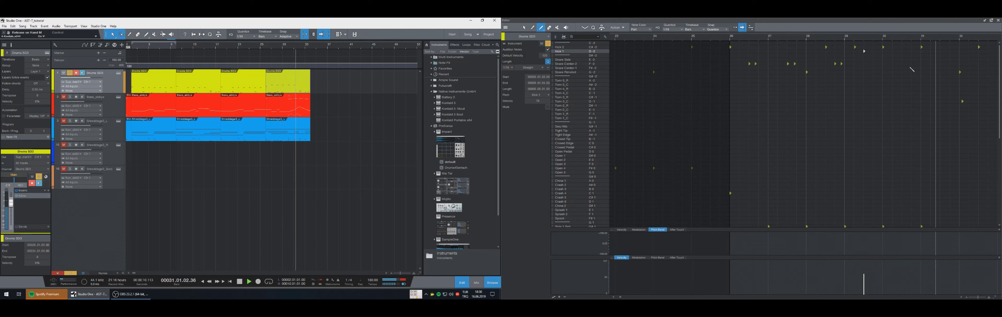
pyautogui.press('KP_Subtract')
pyautogui.press('KP_Subtract')
pyautogui.press('KP_Subtract')
pyautogui.press('KP_Subtract')
pyautogui.press('KP_Subtract')
pyautogui.press('KP_Subtract')
pyautogui.press('space')
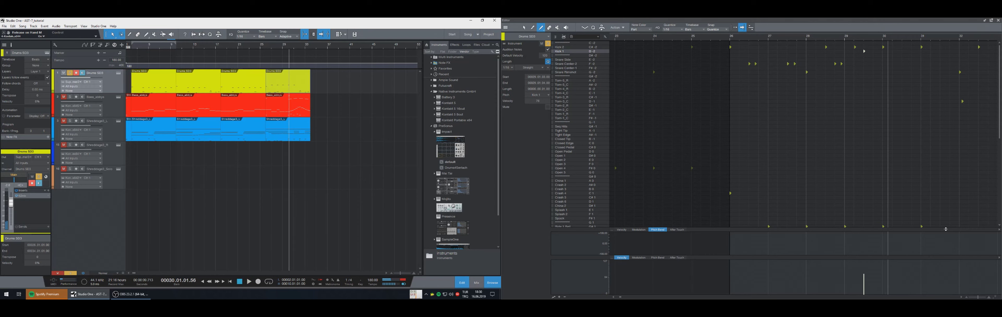
# - Review the remaining drum notes up to the end of the part while playing from bar 26, including the cymbal lanes
pyautogui.click(962, 296)
pyautogui.click(962, 297)
pyautogui.click(962, 296)
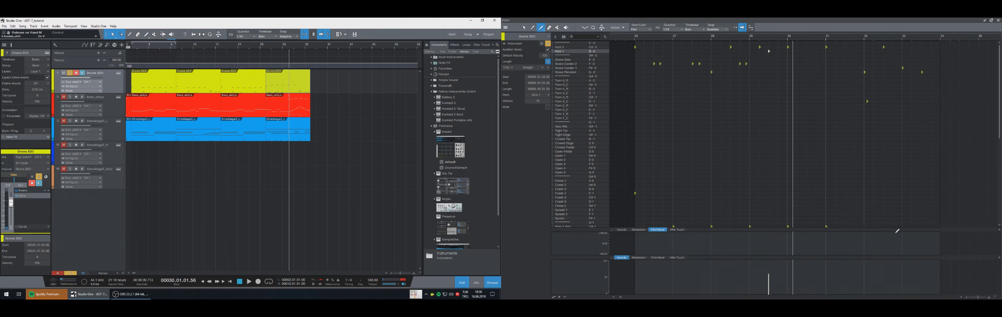
pyautogui.press('space')
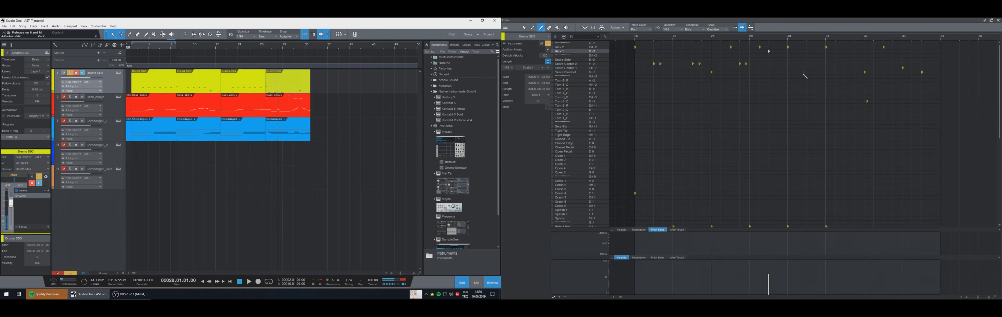
pyautogui.scroll(-2, 800, 92)
pyautogui.scroll(-2, 800, 92)
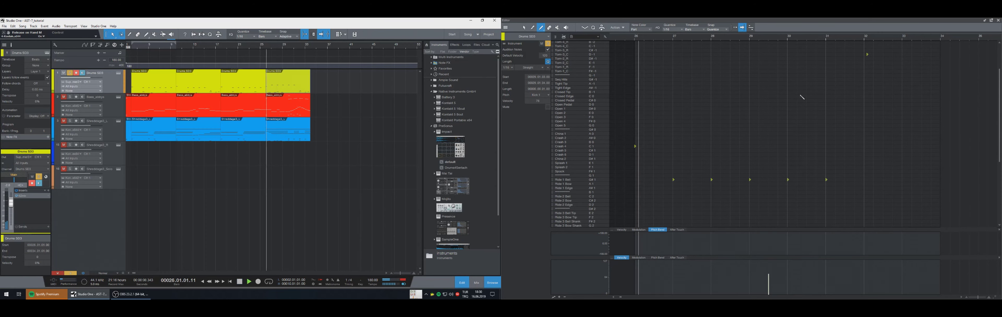
pyautogui.scroll(4, 794, 108)
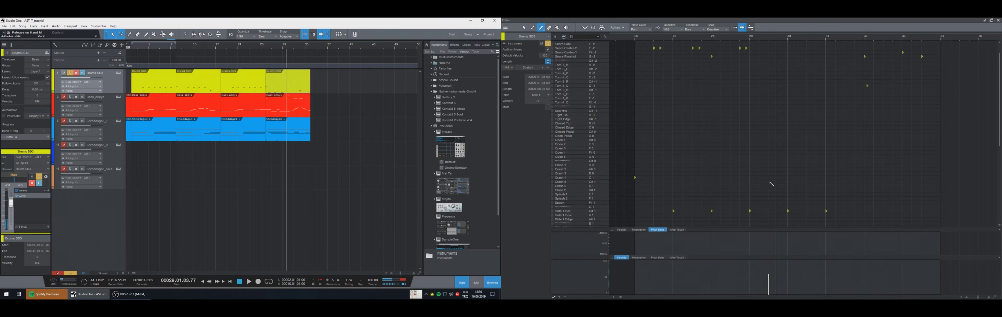
# - Move the ride notes at bars 30 and 31 to the first cymbal lane below the hi-hats, and remove the one at bar 31
pyautogui.scroll(-2, 786, 92)
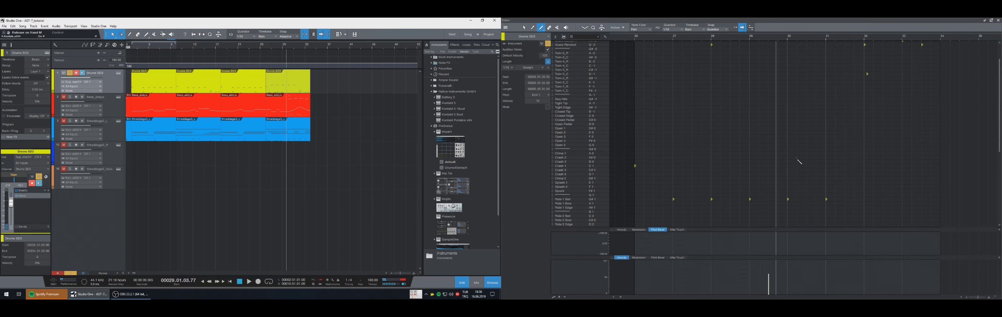
pyautogui.press('1')
pyautogui.moveTo(868, 189); pyautogui.dragTo(781, 204)
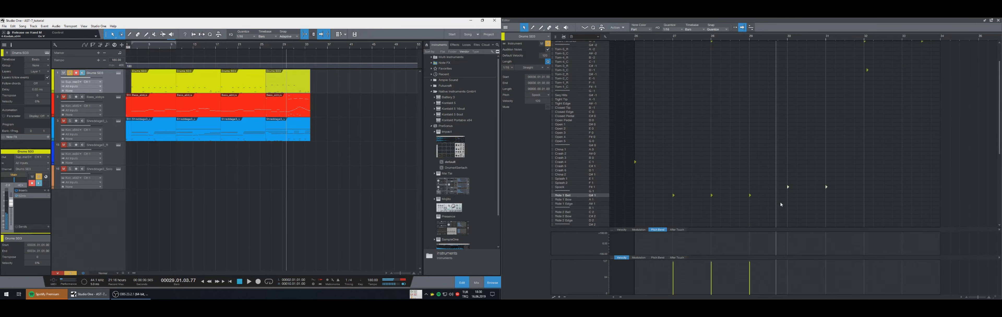
pyautogui.press('Down')
pyautogui.press('Down')
pyautogui.press('KP_Subtract')
pyautogui.press('KP_Subtract')
pyautogui.press('KP_Subtract')
pyautogui.press('space')
pyautogui.press('space')
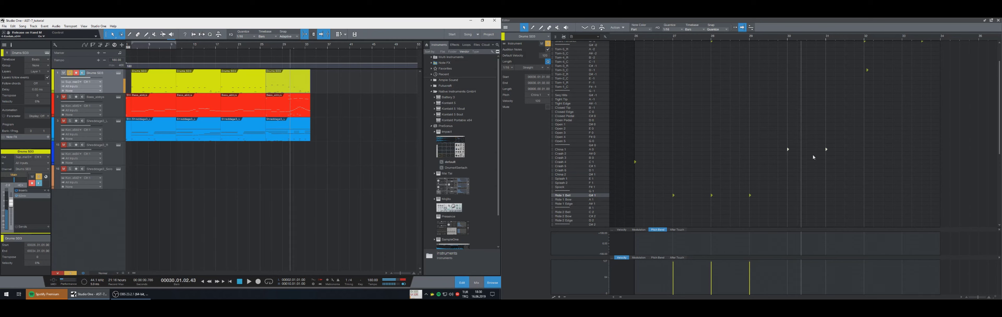
pyautogui.moveTo(846, 138); pyautogui.dragTo(815, 161)
pyautogui.press('space')
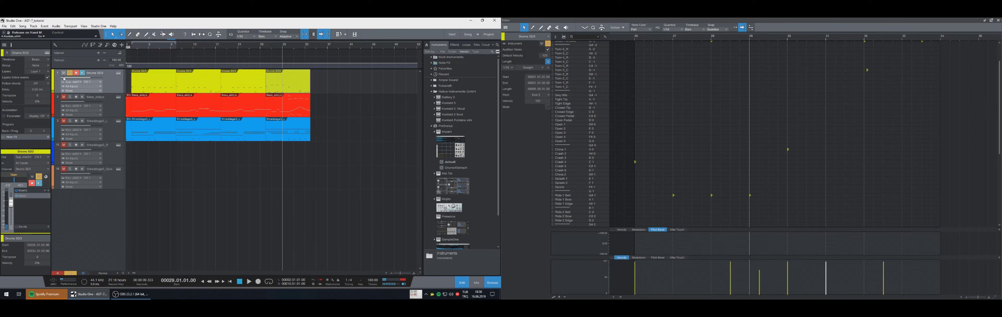
# - Turn off solo on the drum track and play bars 28 to 30 with the other instruments
pyautogui.click(69, 74)
pyautogui.press('KP_Subtract')
pyautogui.press('space')
pyautogui.press('space')
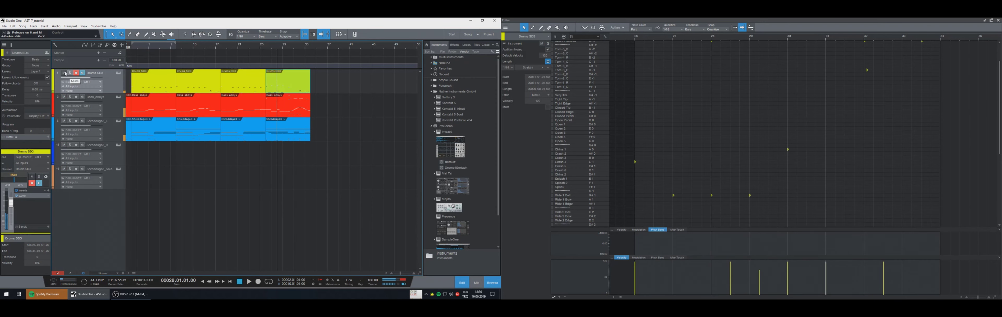
pyautogui.press('space')
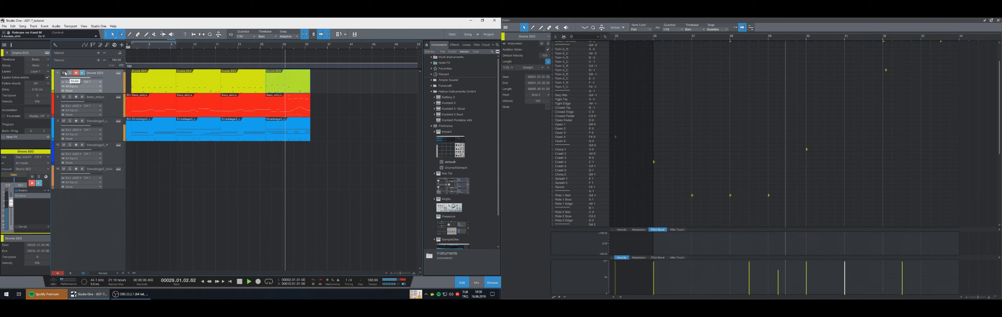
pyautogui.press('space')
pyautogui.scroll(3, 890, 160)
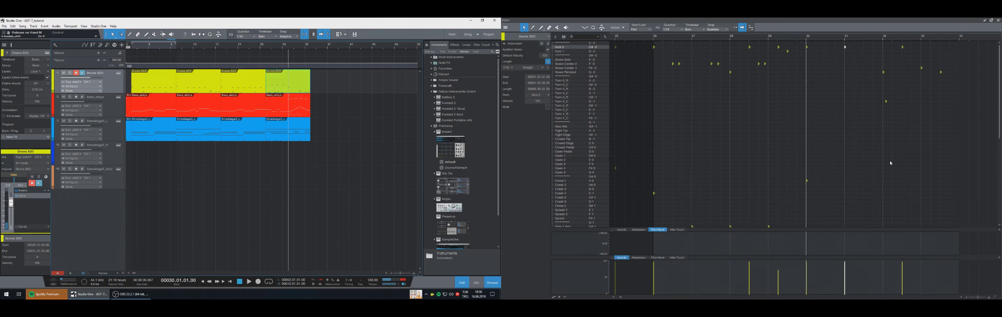
pyautogui.press('space')
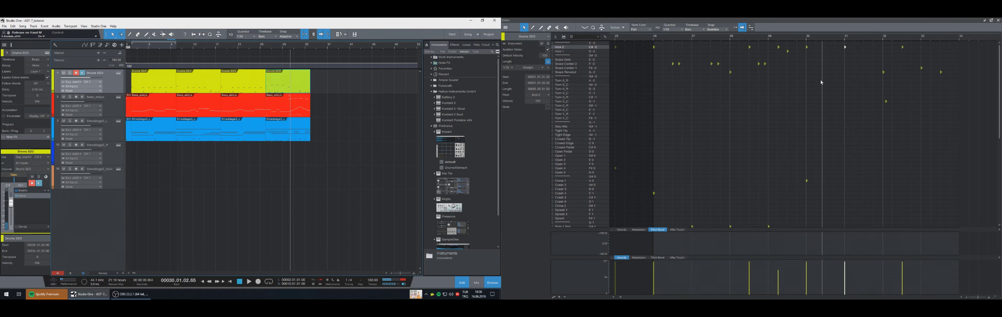
# - Delete the kick at bar 31 and add kicks just before bar 31 and halfway through it
pyautogui.doubleClick(845, 47)
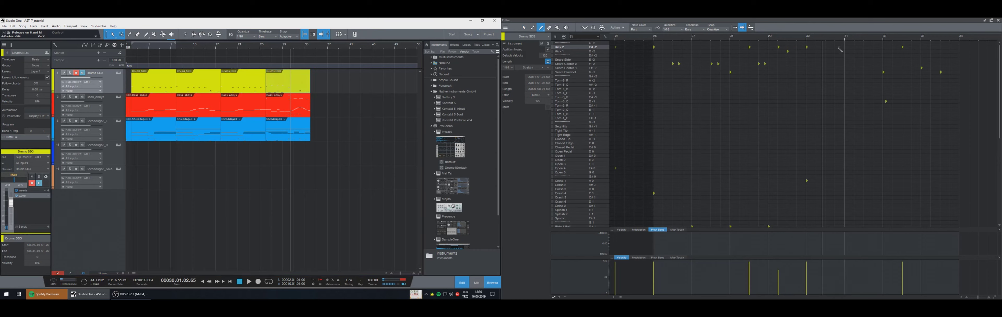
pyautogui.click(838, 47)
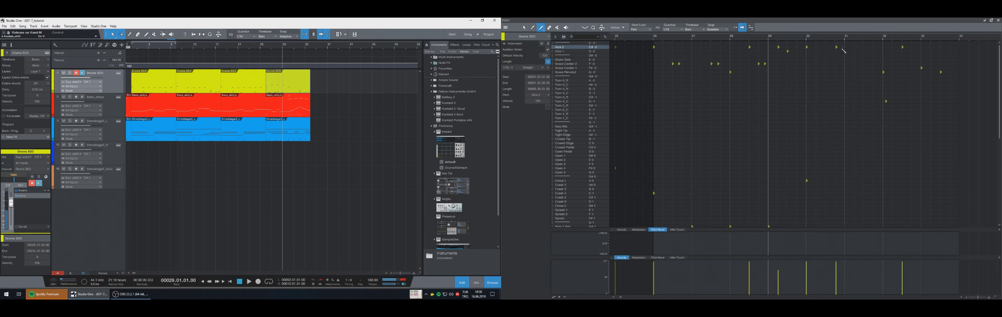
pyautogui.click(864, 48)
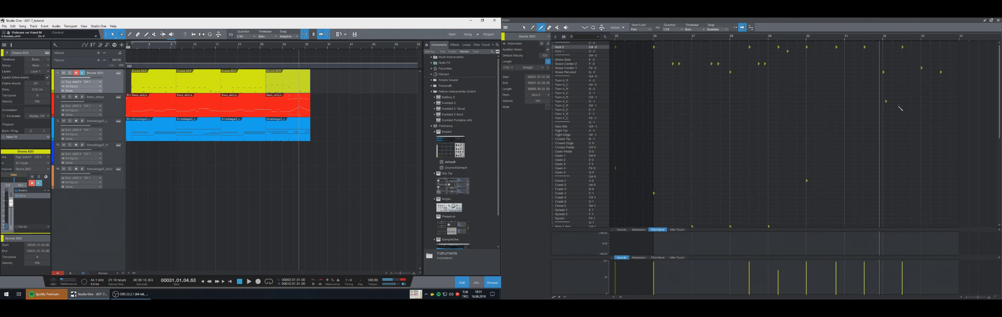
# - Delete the tom note just after bar 32 and the kick and rimshot notes that follow it
pyautogui.moveTo(950, 123); pyautogui.dragTo(891, 47)
pyautogui.click(886, 101)
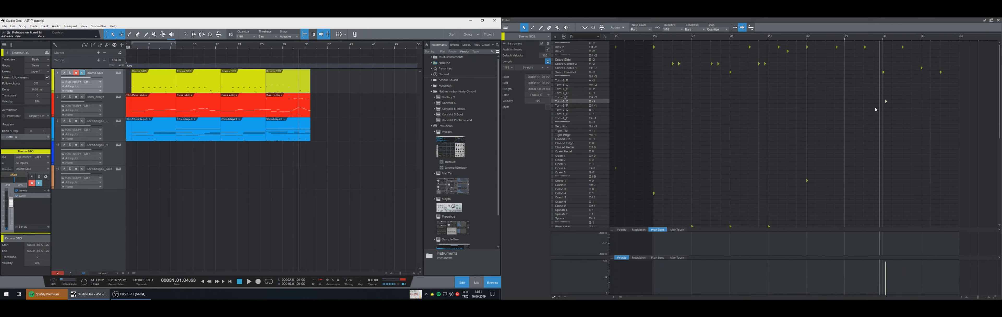
pyautogui.press('Delete')
pyautogui.moveTo(953, 83); pyautogui.dragTo(895, 44)
pyautogui.press('Delete')
pyautogui.press('Delete')
pyautogui.press('space')
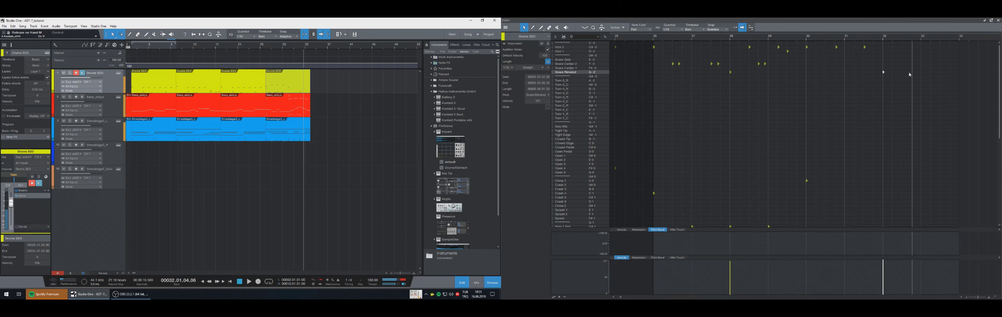
# - Add a second rimshot just after bar 32, two kicks in the bar's second half, and a rimshot at bar 33
pyautogui.click(892, 72)
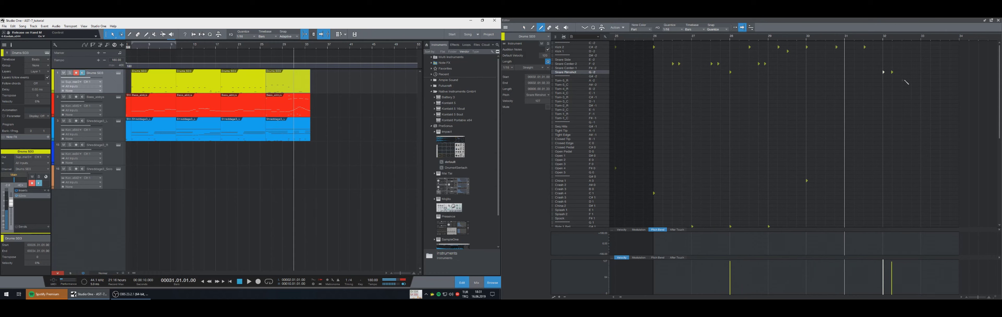
pyautogui.click(902, 47)
pyautogui.click(912, 51)
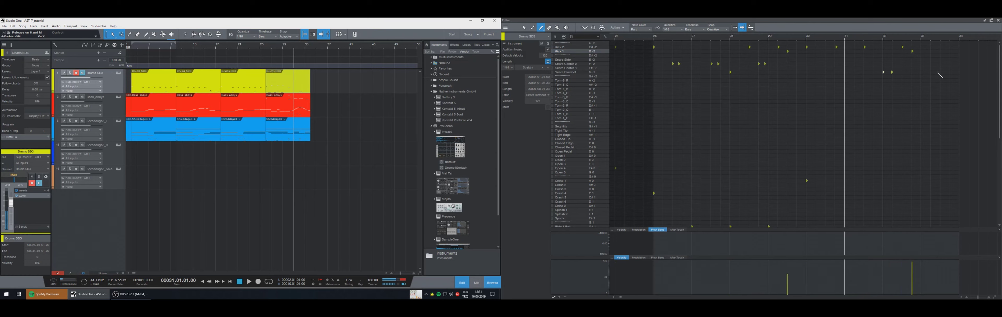
# - Add a cymbal note at bar 33 in a lower crash lane and start playback to hear it
pyautogui.scroll(-3, 922, 153)
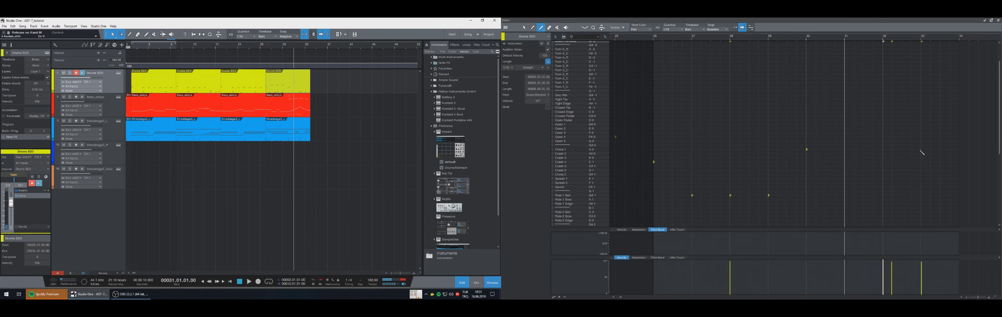
pyautogui.click(921, 149)
pyautogui.press('1')
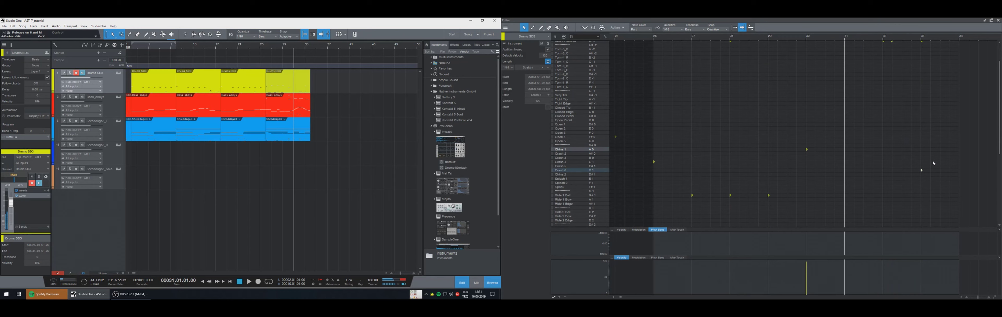
pyautogui.press('space')
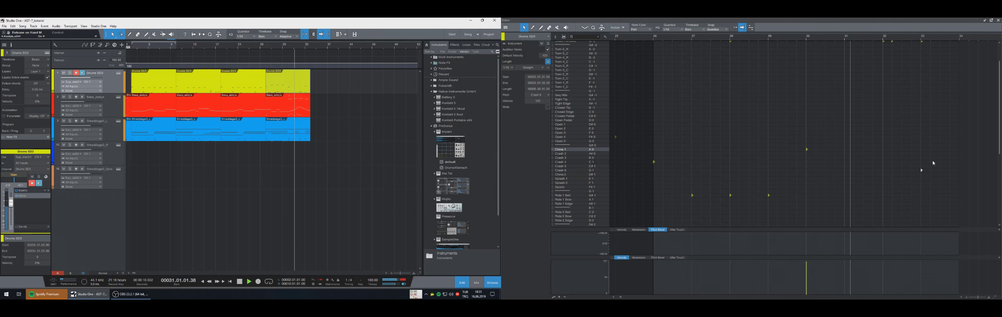
# - Return playback to bar 28 and select the two rimshots around the start of bar 32 to check their velocities
pyautogui.press('KP_Subtract')
pyautogui.press('KP_Subtract')
pyautogui.press('KP_Subtract')
pyautogui.press('KP_Subtract')
pyautogui.press('KP_Subtract')
pyautogui.press('KP_Subtract')
pyautogui.scroll(1, 926, 159)
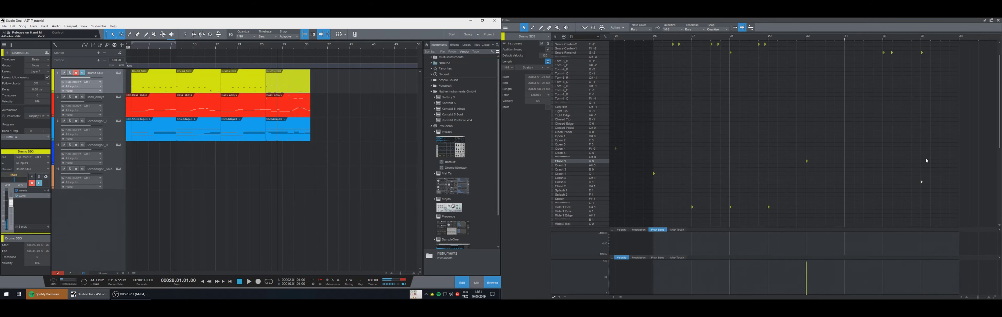
pyautogui.scroll(2, 926, 159)
pyautogui.click(904, 97)
pyautogui.moveTo(905, 97); pyautogui.dragTo(874, 69)
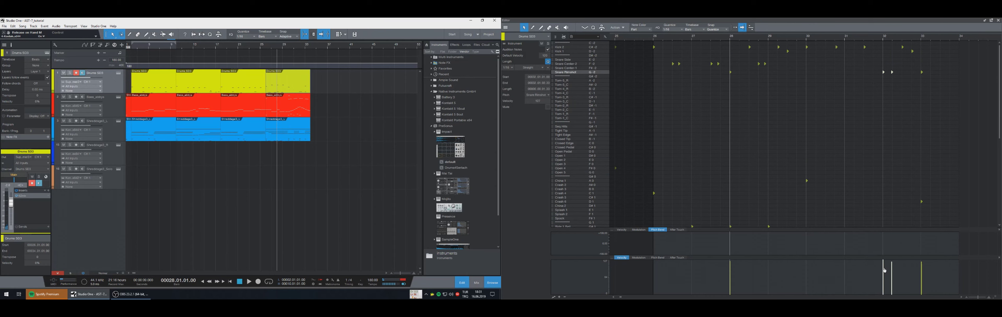
pyautogui.click(905, 77)
# - Play and replay the passage from around bar 28 to judge the revised drum notes
pyautogui.press('space')
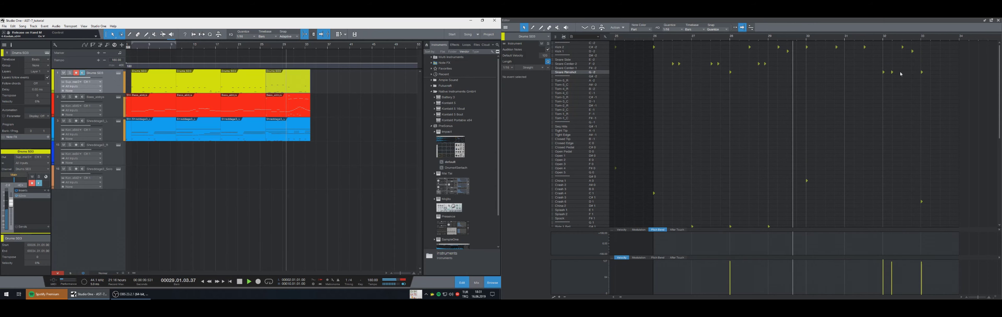
pyautogui.press('KP_Subtract')
pyautogui.press('KP_Subtract')
pyautogui.press('KP_Subtract')
pyautogui.press('space')
pyautogui.press('space')
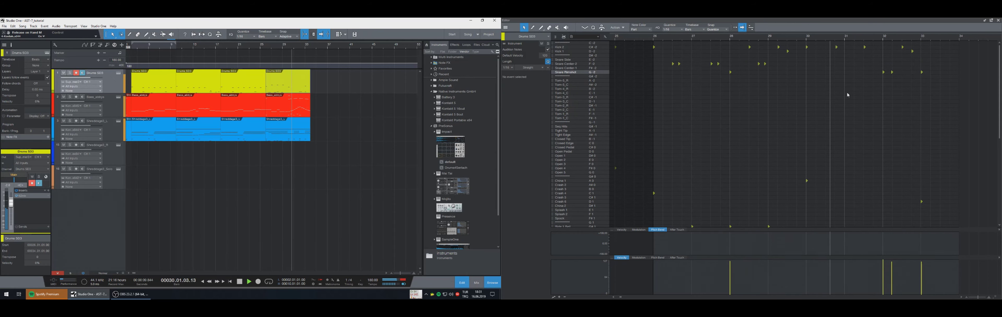
# - Add notes at bars 31 and 32 in the first cymbal lane below the hi-hats
pyautogui.press('5')
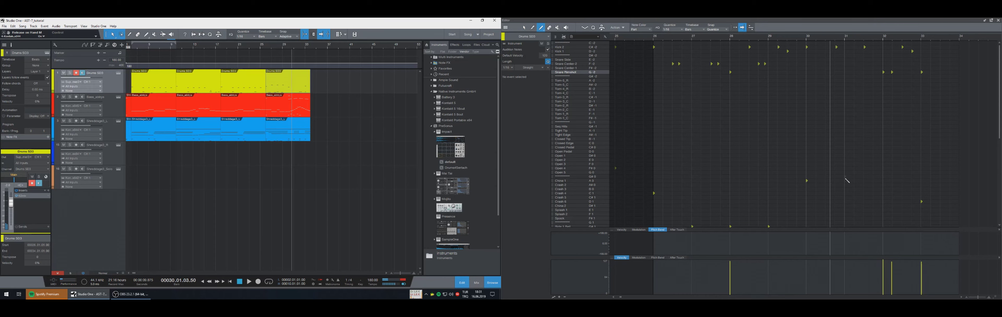
pyautogui.click(844, 180)
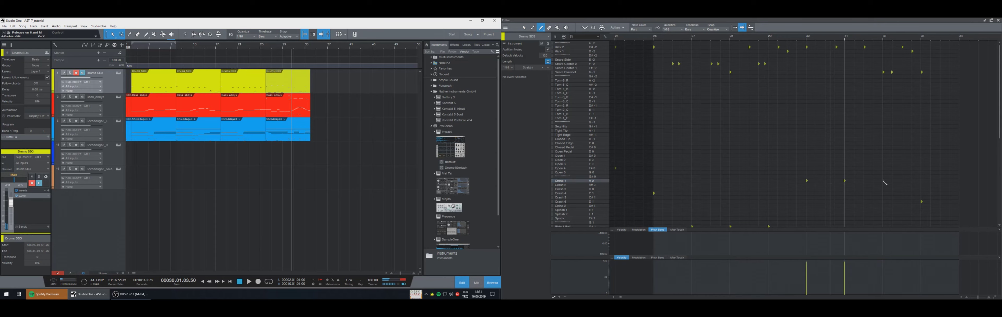
pyautogui.click(883, 180)
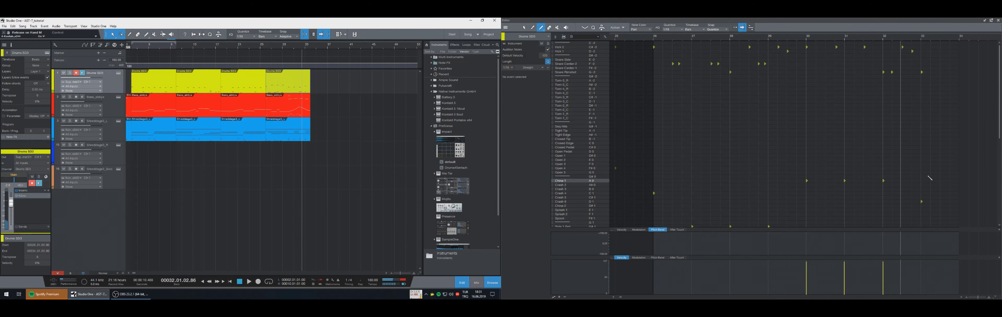
# - Lower the velocities of the second rimshot after bar 32 and of the second kick just before bar 33
pyautogui.click(883, 72)
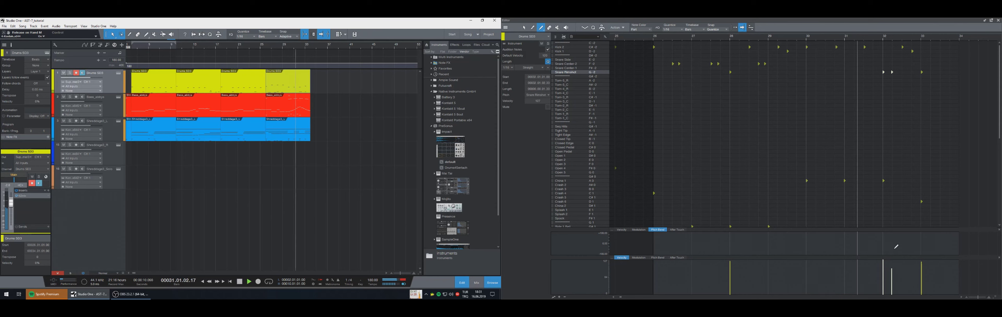
pyautogui.click(918, 54)
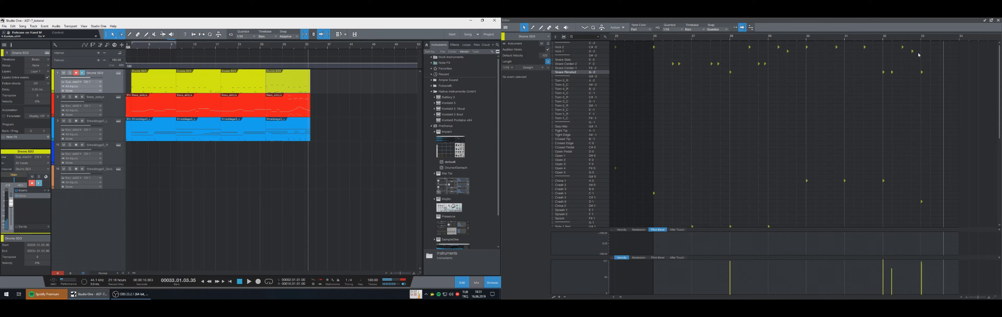
pyautogui.click(901, 47)
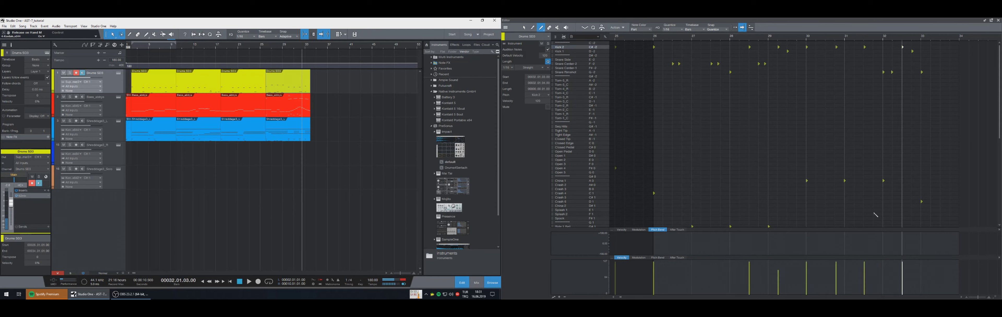
pyautogui.click(912, 51)
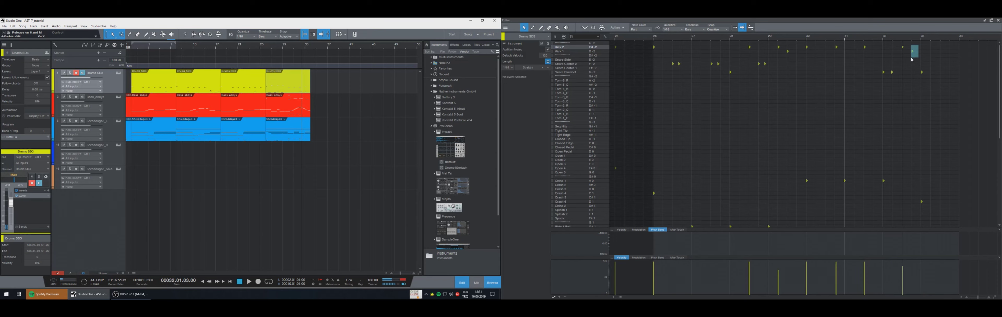
pyautogui.press('5')
# - Replay the end of the part around bars 32 and 33 to check the softened notes
pyautogui.press('KP_Subtract')
pyautogui.press('space')
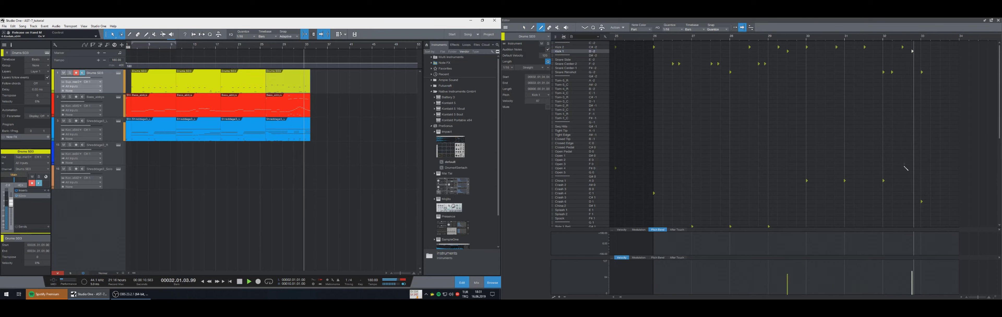
pyautogui.press('space')
pyautogui.press('KP_Subtract')
pyautogui.press('KP_Subtract')
pyautogui.press('space')
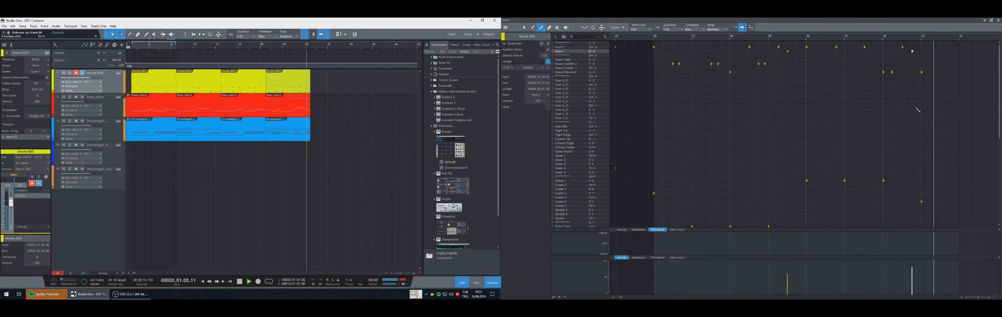
pyautogui.press('space')
# - Select the kick notes after bar 26 up to bar 33 for humanizing, and return playback to bar 27
pyautogui.press('1')
pyautogui.moveTo(920, 56); pyautogui.dragTo(674, 43)
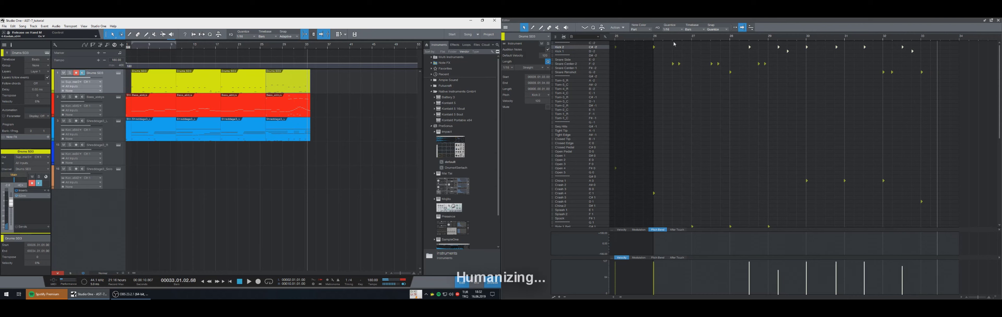
pyautogui.press('KP_Subtract')
pyautogui.press('KP_Subtract')
pyautogui.press('KP_Subtract')
pyautogui.press('KP_Subtract')
pyautogui.press('KP_Subtract')
pyautogui.press('KP_Subtract')
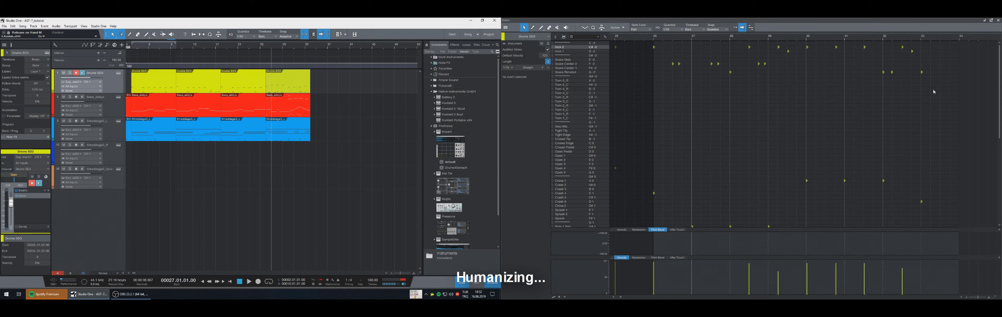
# - Select the snare notes and the ride and cymbal notes up to bar 33 for humanizing, and play the drum part from bar 27
pyautogui.moveTo(934, 91); pyautogui.dragTo(664, 60)
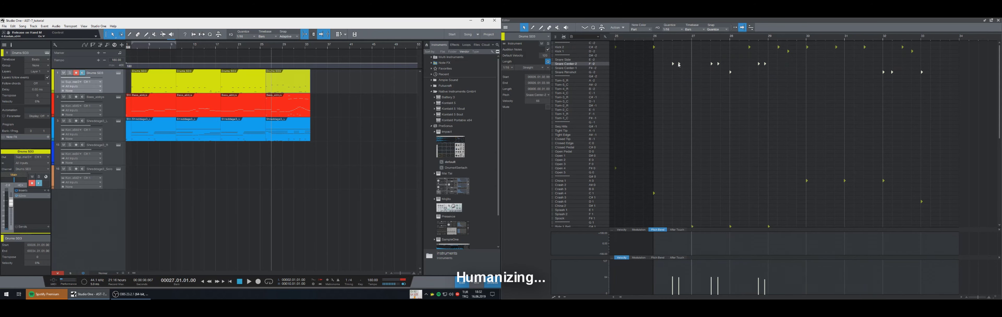
pyautogui.moveTo(951, 157); pyautogui.dragTo(687, 172)
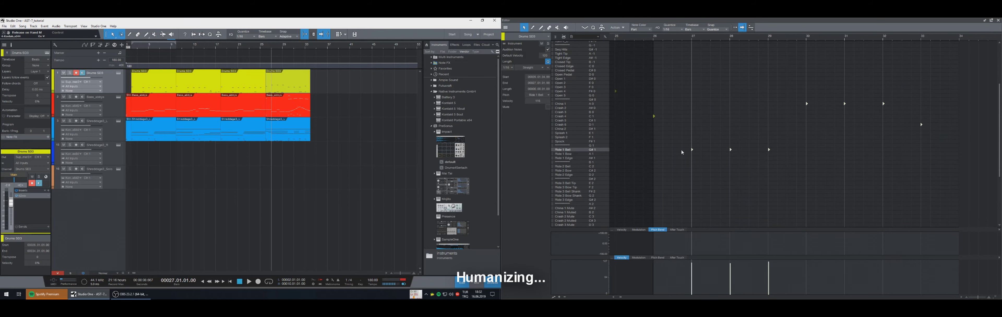
pyautogui.press('space')
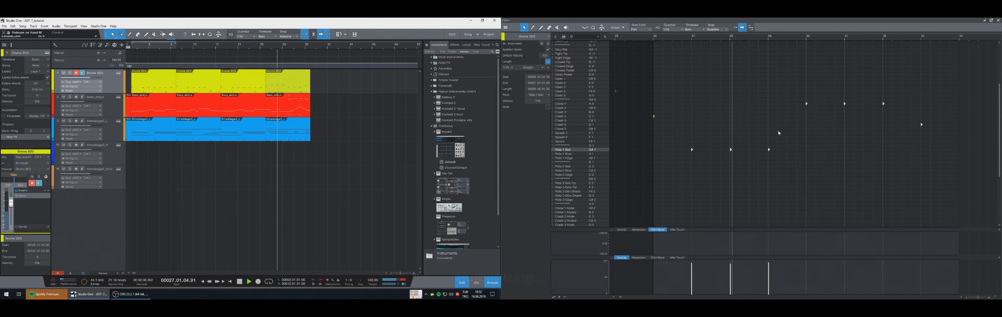
pyautogui.scroll(5, 764, 136)
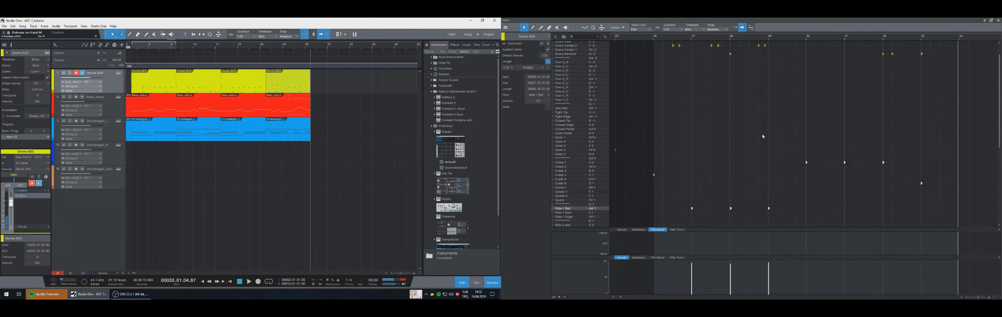
pyautogui.press(',')
pyautogui.press('space')
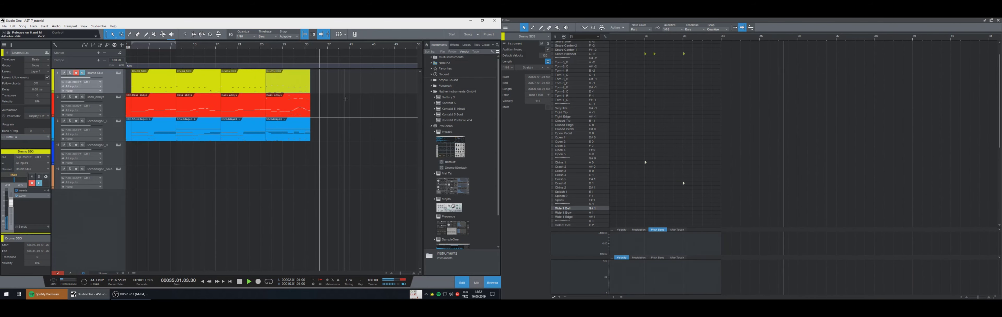
pyautogui.press('space')
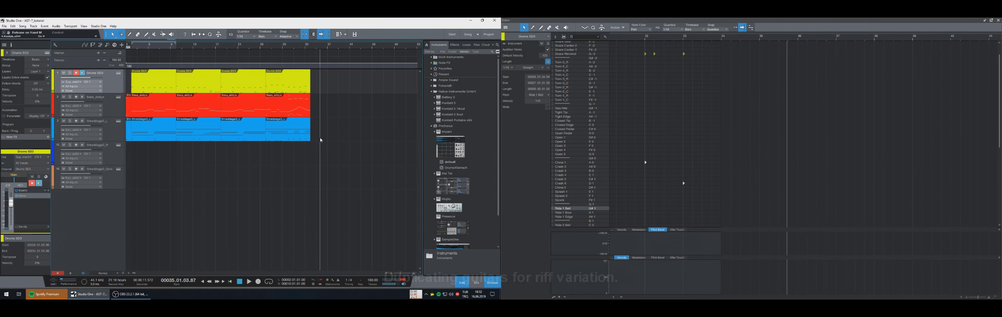
# - Duplicate the left Shreddage guitar parts onto the right guitar track below, aligned to the same bars
pyautogui.click(148, 139)
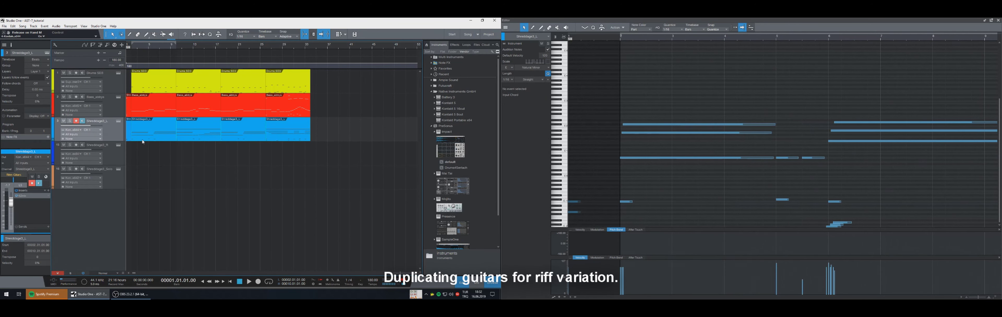
pyautogui.moveTo(144, 141); pyautogui.dragTo(163, 161)
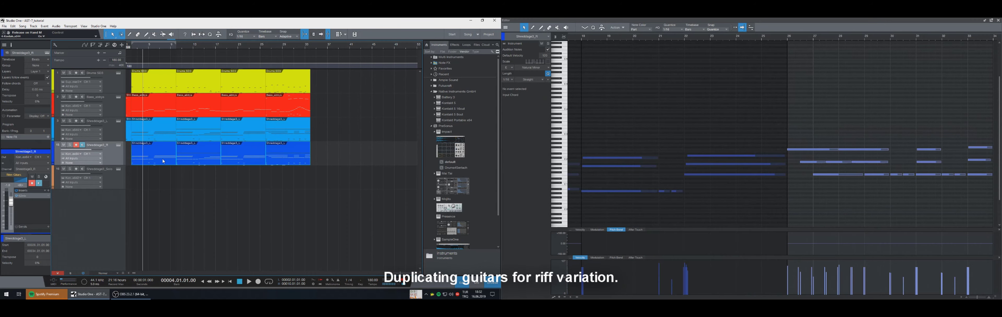
# - Check the main settings of the Shreddage 3 Jupiter instrument on the left guitar track and on the right guitar track
pyautogui.click(118, 121)
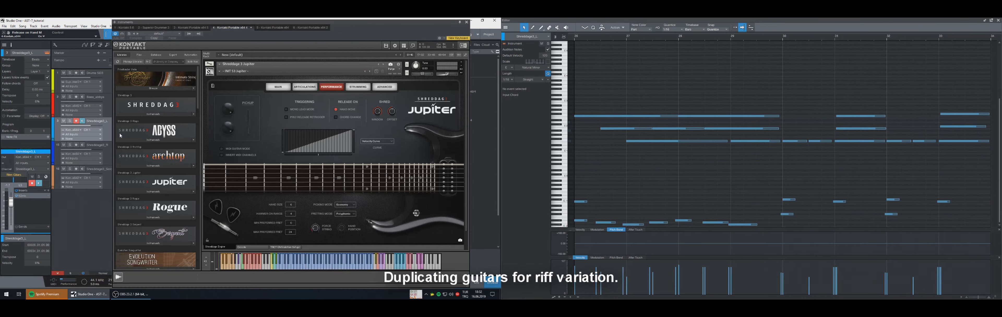
pyautogui.click(275, 86)
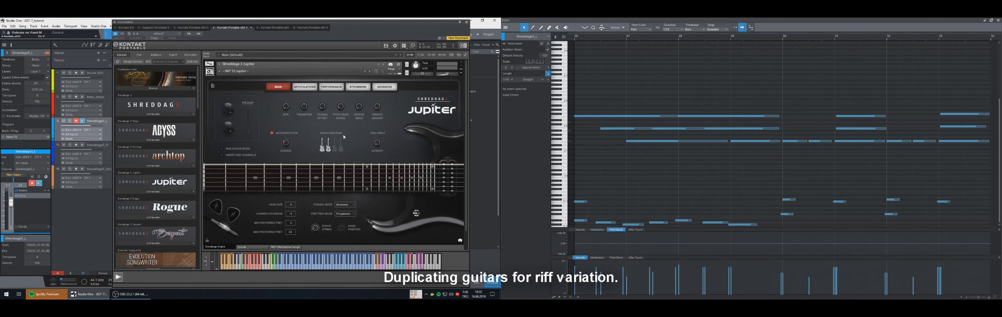
pyautogui.click(467, 22)
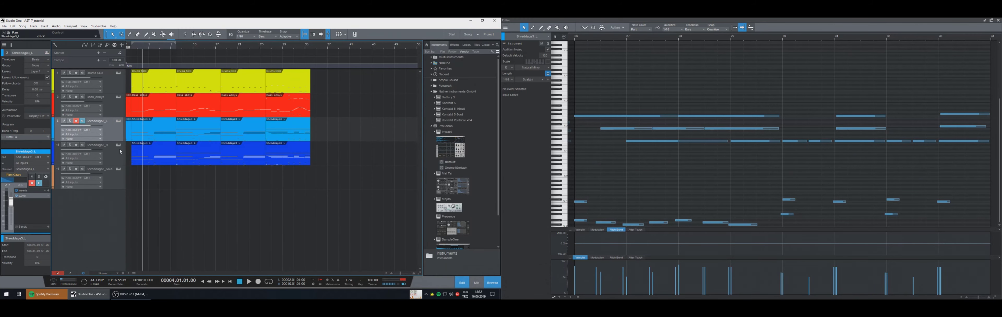
pyautogui.click(119, 161)
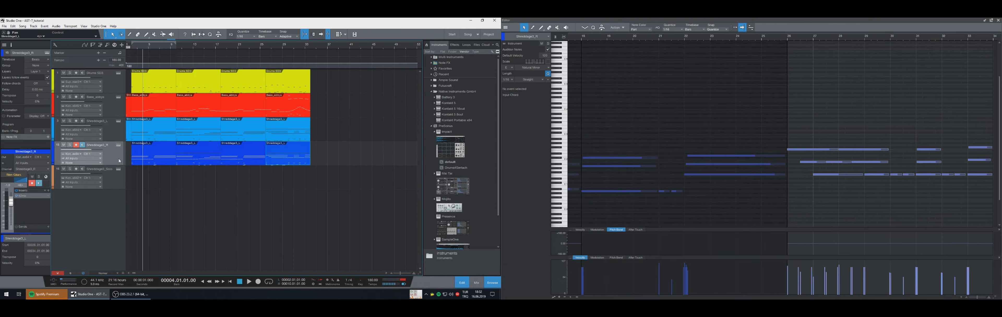
pyautogui.click(119, 145)
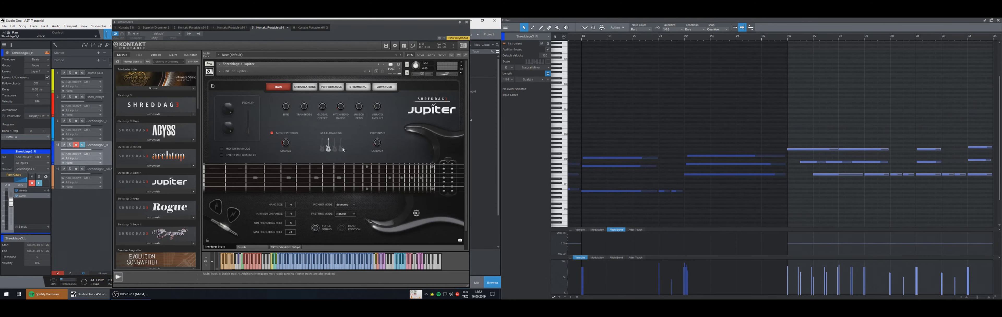
pyautogui.click(467, 22)
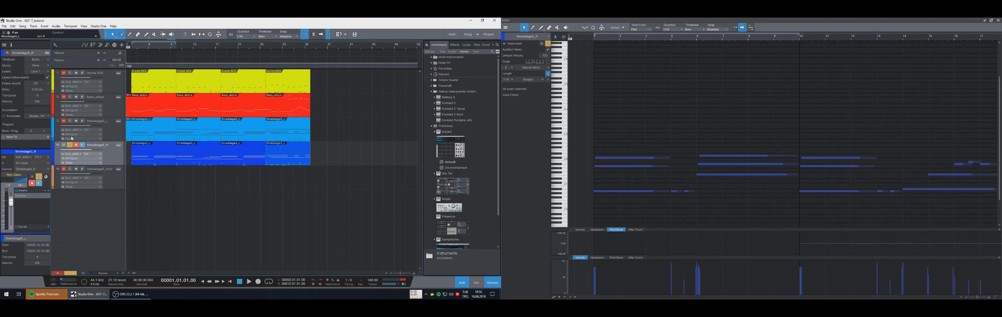
# - Solo both guitar tracks and play the first duplicated part on the right guitar track from its start at bar 2
pyautogui.press('space')
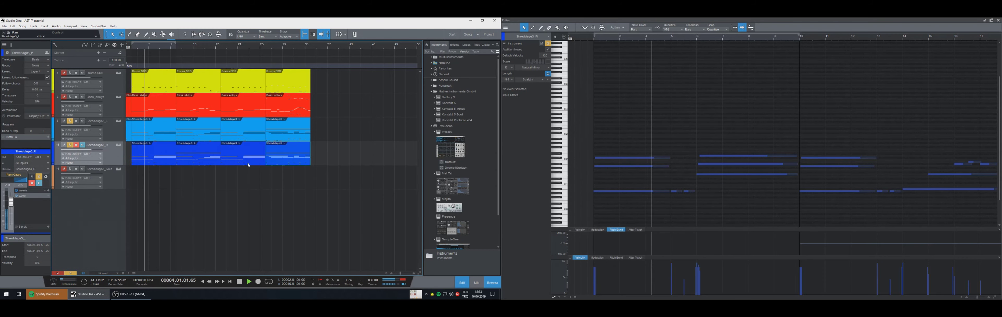
pyautogui.press('space')
pyautogui.click(146, 158)
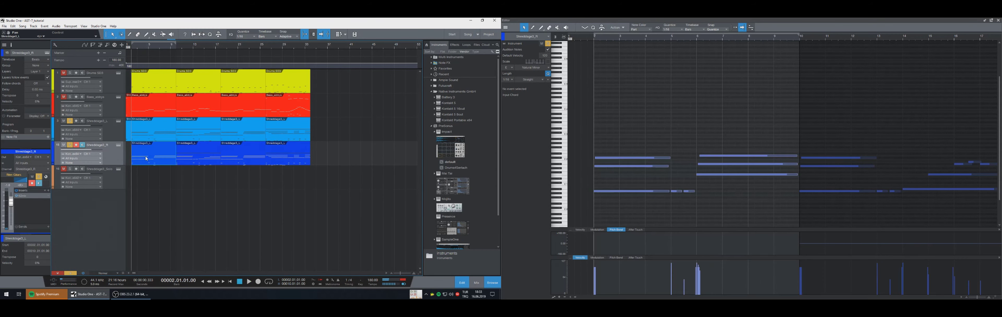
pyautogui.press('l')
pyautogui.press('space')
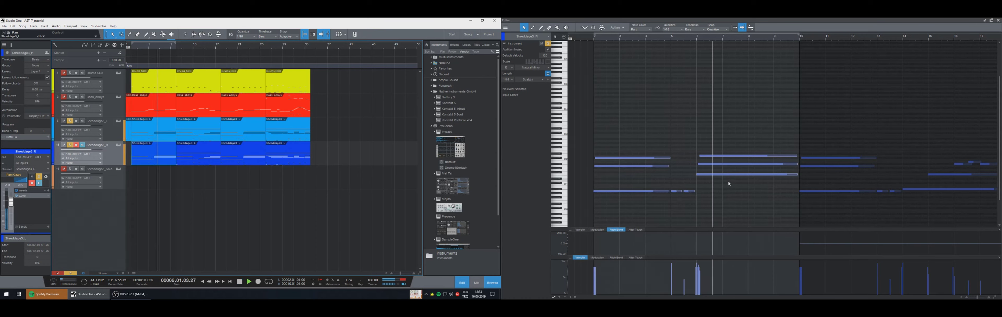
pyautogui.press('space')
# - Raise the pitch of the highest sustained chord note at bar 6 in the right guitar part, with its Jupiter instrument open
pyautogui.click(719, 156)
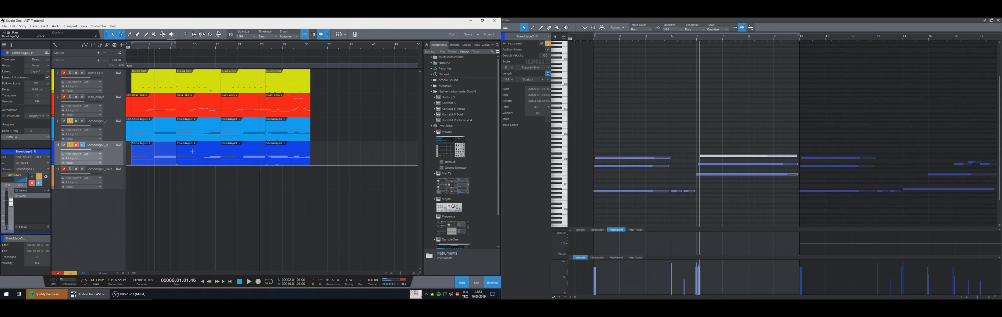
pyautogui.click(118, 145)
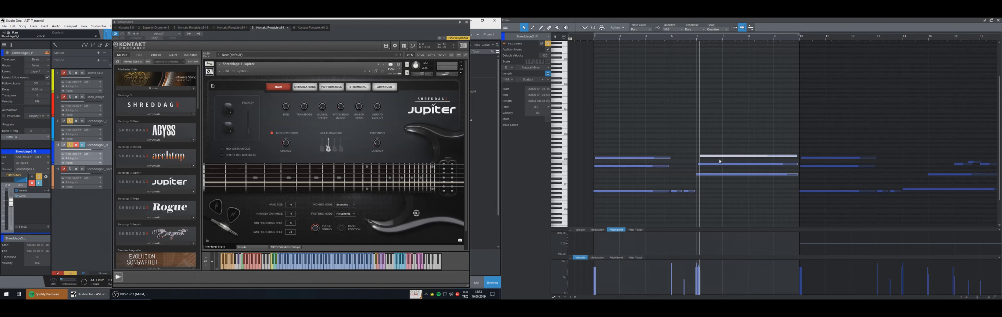
pyautogui.press('Up')
pyautogui.press('Up')
pyautogui.press('Up')
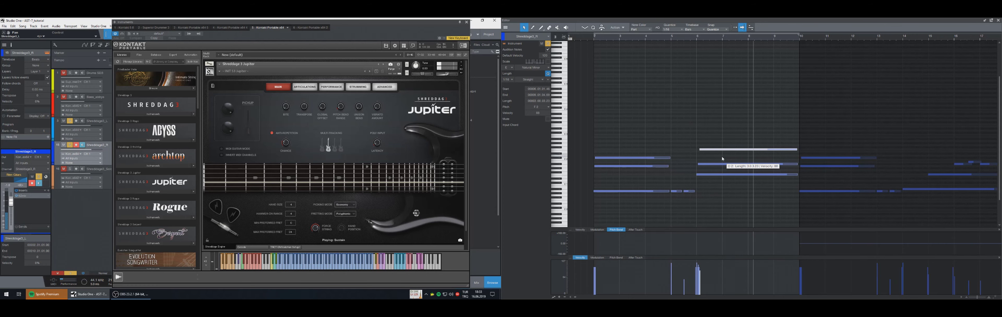
# - Select the three sustained chord notes at bar 6 and replay the right guitar part from bar 2
pyautogui.scroll(-3, 701, 99)
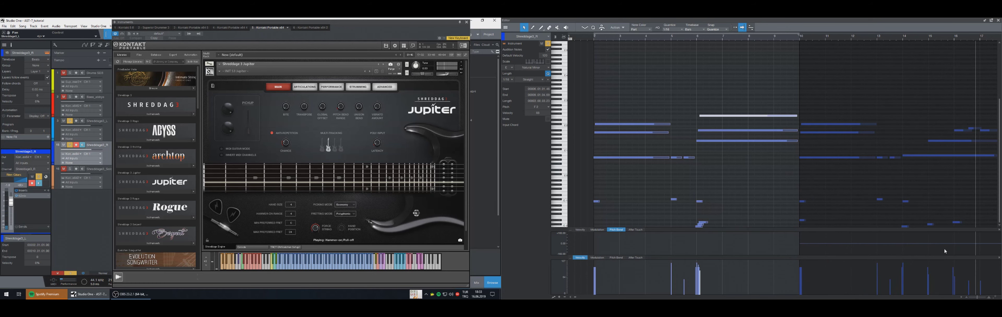
pyautogui.click(946, 193)
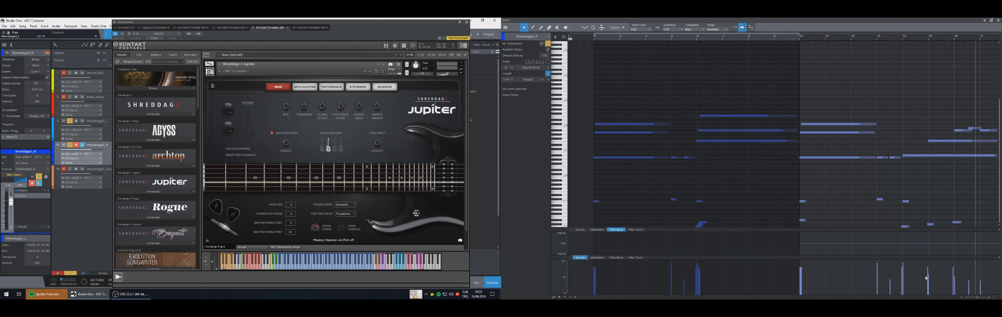
pyautogui.moveTo(772, 144); pyautogui.dragTo(708, 101)
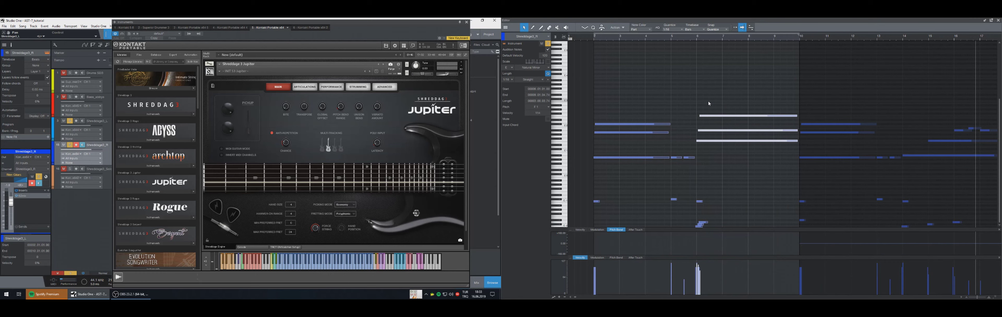
pyautogui.press('KP_Subtract')
pyautogui.press('KP_Subtract')
pyautogui.press('KP_Subtract')
pyautogui.press('KP_Subtract')
pyautogui.press('KP_Subtract')
pyautogui.press('KP_Subtract')
pyautogui.press('KP_Subtract')
pyautogui.press('KP_Subtract')
pyautogui.press('KP_Subtract')
pyautogui.press('KP_Subtract')
pyautogui.press('KP_Subtract')
pyautogui.press('KP_Subtract')
pyautogui.press('KP_Subtract')
pyautogui.press('space')
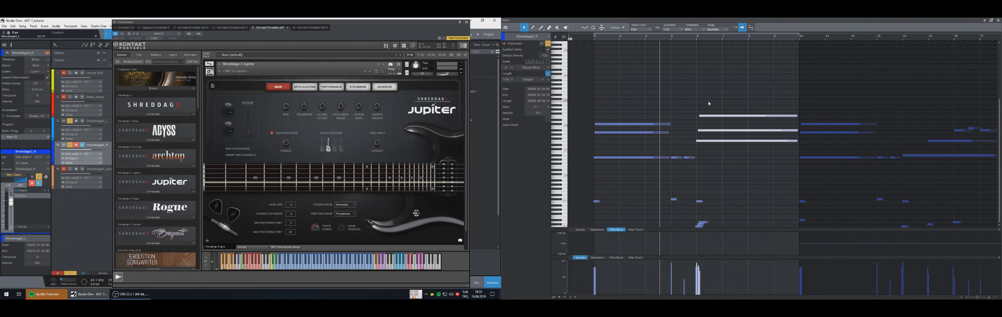
pyautogui.press('space')
pyautogui.press('KP_Subtract')
pyautogui.press('KP_Subtract')
pyautogui.press('KP_Subtract')
pyautogui.press('KP_Subtract')
pyautogui.press('KP_Subtract')
pyautogui.press('KP_Subtract')
pyautogui.press('KP_Subtract')
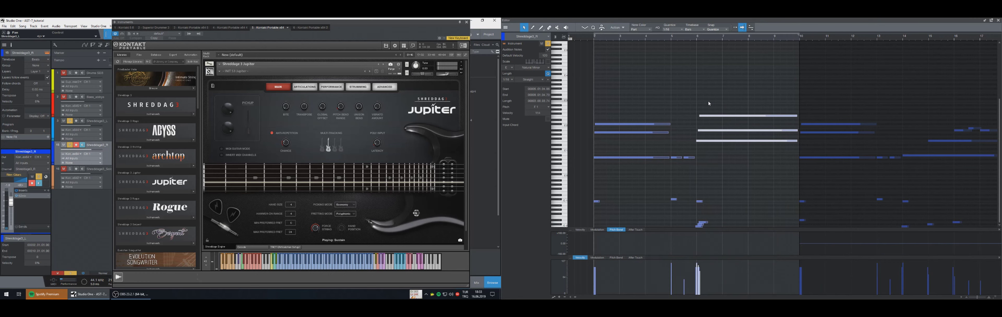
pyautogui.press('space')
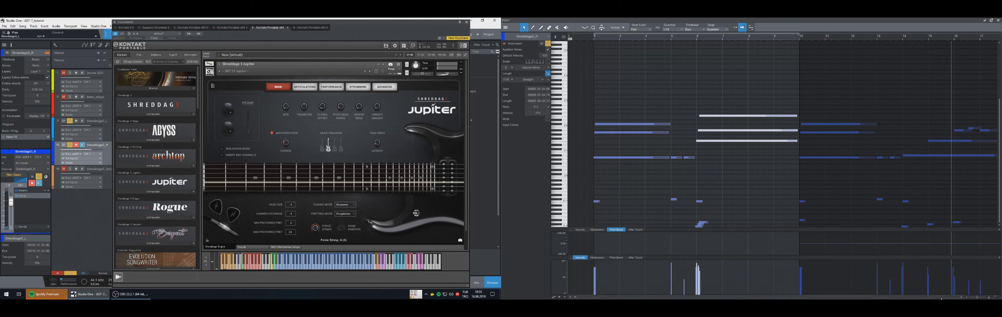
# - Play the right guitar passage from bar 14 and raise the pitch of the high melody notes starting at bar 16
pyautogui.click(961, 296)
pyautogui.click(961, 297)
pyautogui.click(961, 297)
pyautogui.click(961, 297)
pyautogui.click(960, 297)
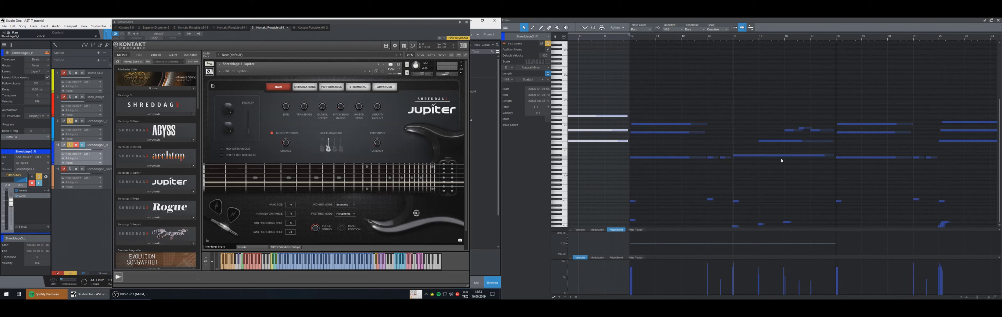
pyautogui.press('space')
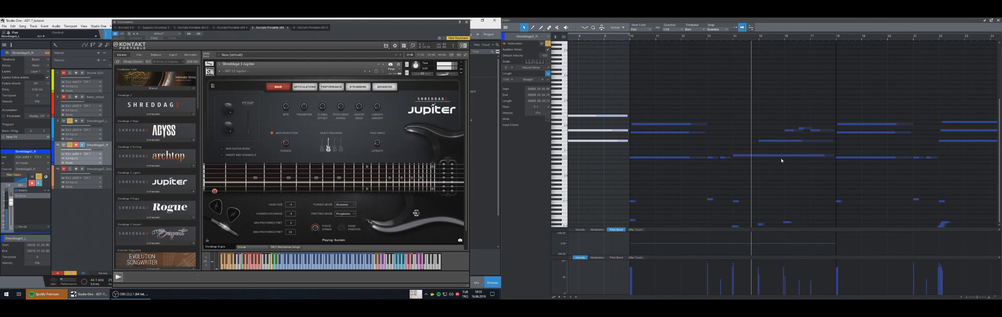
pyautogui.click(799, 148)
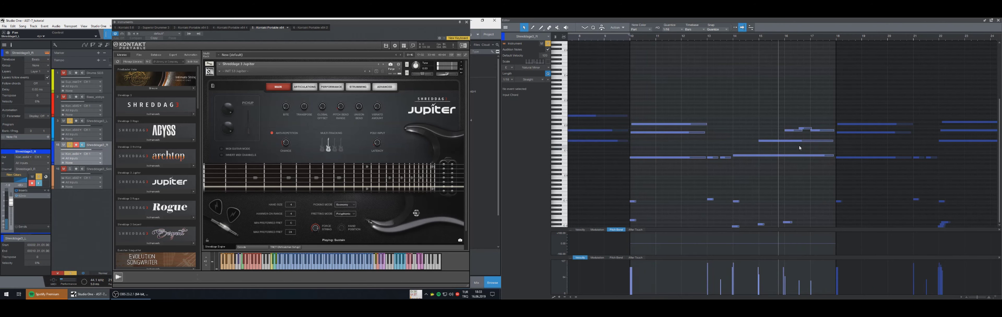
pyautogui.click(792, 131)
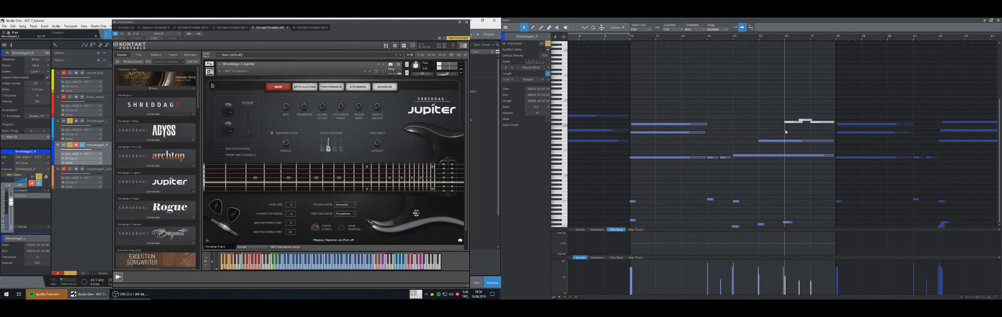
# - Raise the long low note starting at bar 14 of the right guitar part by three semitones
pyautogui.click(767, 156)
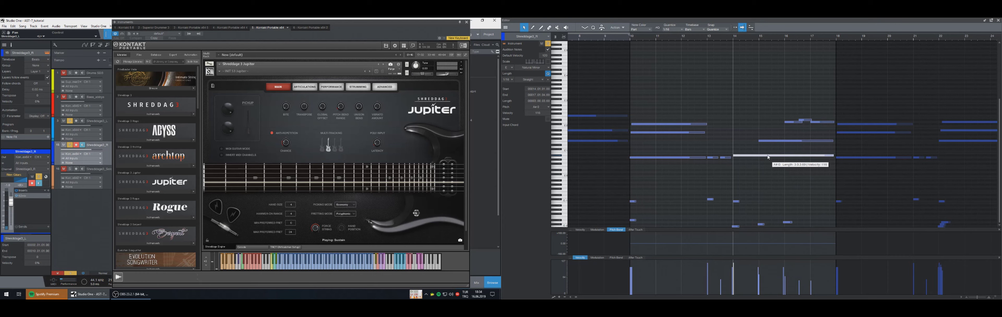
pyautogui.press('Up')
pyautogui.press('Up')
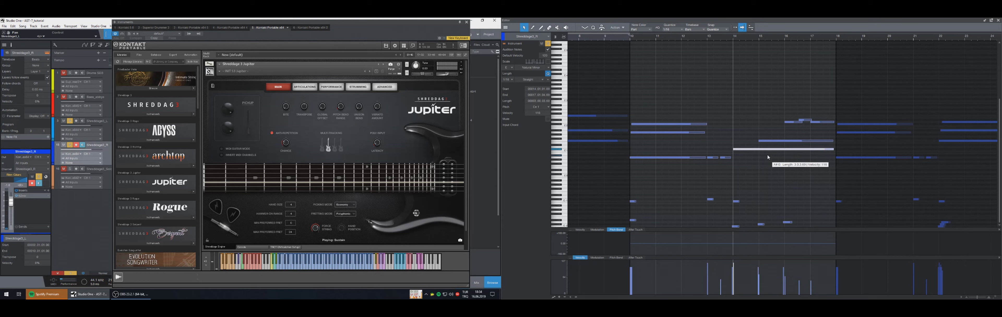
pyautogui.press('Up')
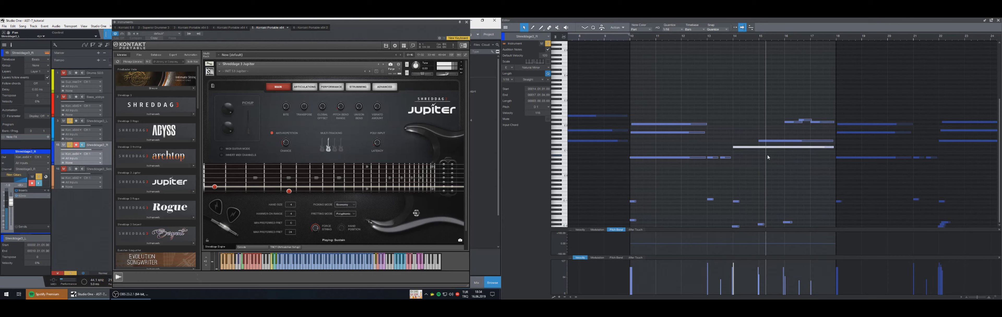
# - Raise the pitch of the sustained middle note starting at bar 15 in the right guitar part
pyautogui.click(772, 140)
pyautogui.press('Up')
pyautogui.press('Up')
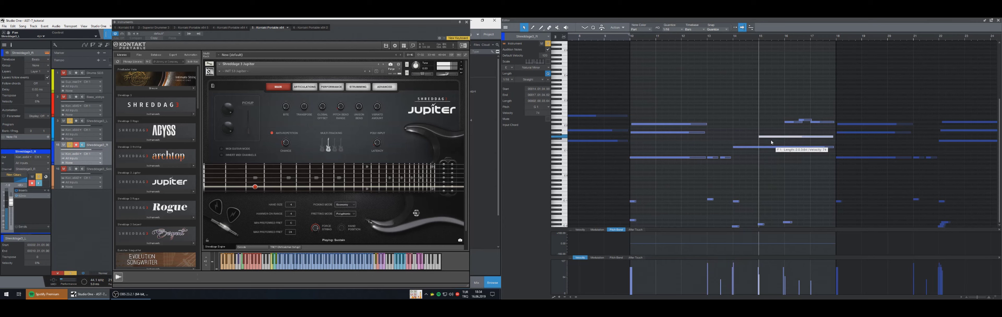
pyautogui.press('Up')
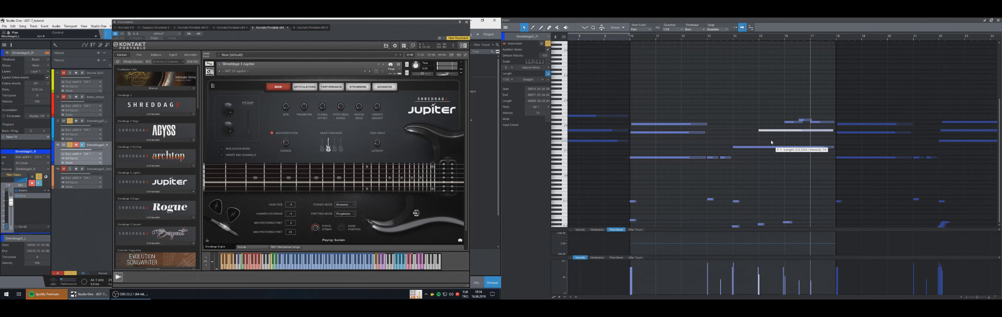
# - Fine-tune the pitches of the long notes starting at bars 14 and 15, settling the middle note one semitone lower
pyautogui.press('Down')
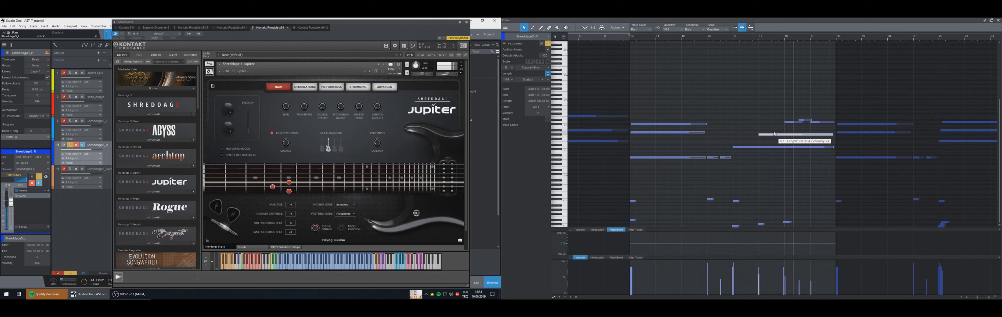
pyautogui.moveTo(774, 134); pyautogui.dragTo(774, 132)
pyautogui.press('Up')
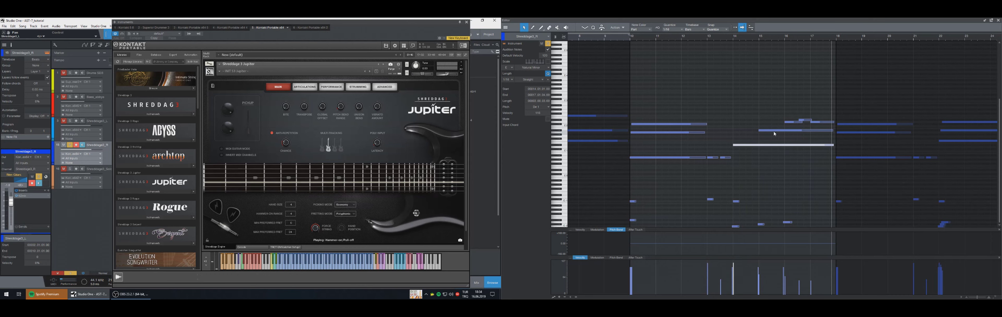
pyautogui.press('Down')
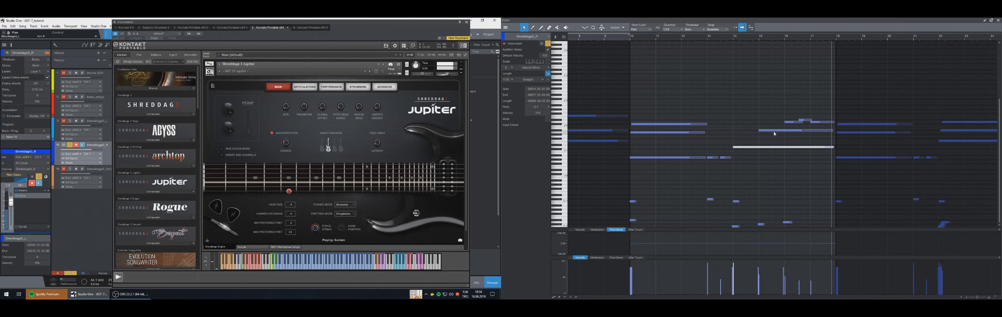
pyautogui.press('Right')
pyautogui.press('KP_Subtract')
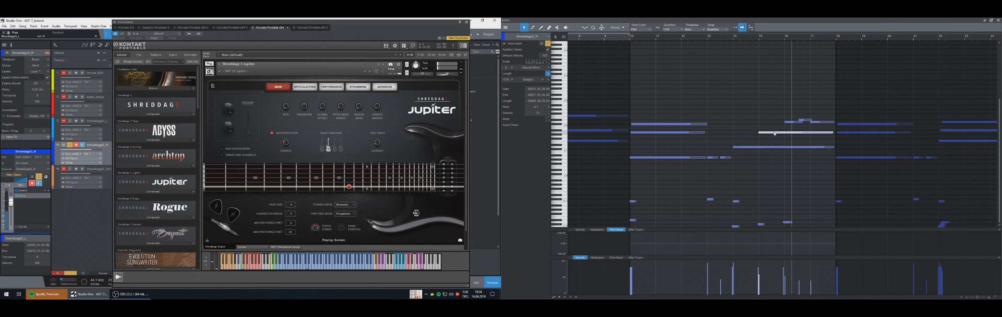
pyautogui.press('KP_Subtract')
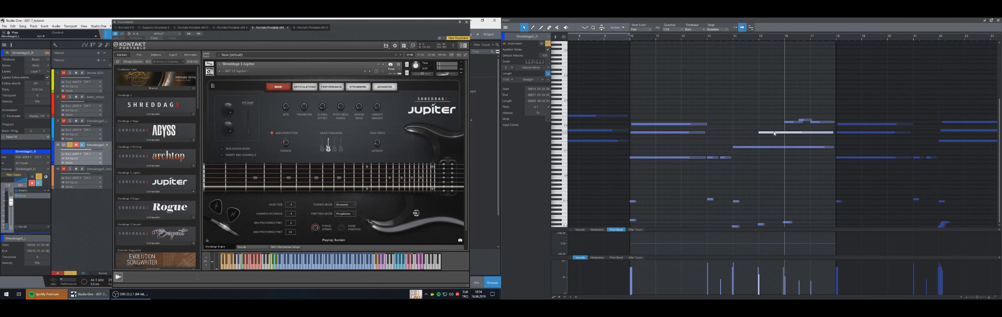
# - Replay the passage, audition the high melody notes, and raise the short top note in bar 16
pyautogui.press('space')
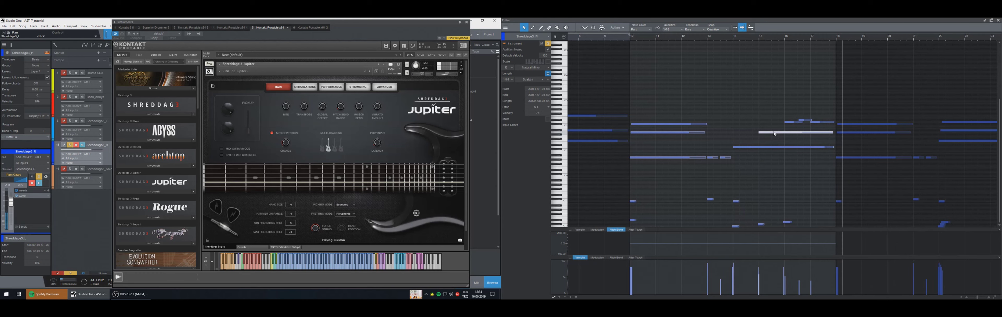
pyautogui.press('KP_Subtract')
pyautogui.press('KP_Subtract')
pyautogui.press('KP_Subtract')
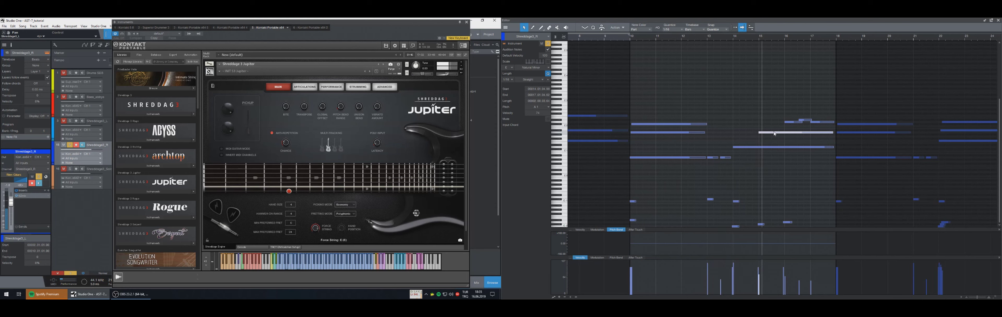
pyautogui.click(794, 139)
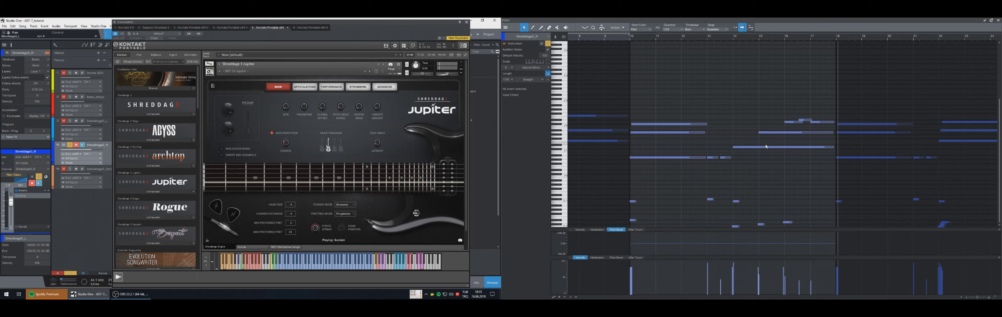
pyautogui.click(795, 123)
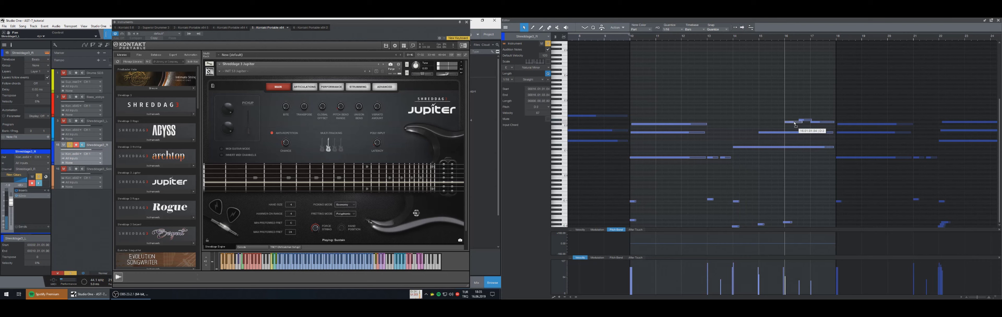
pyautogui.click(804, 121)
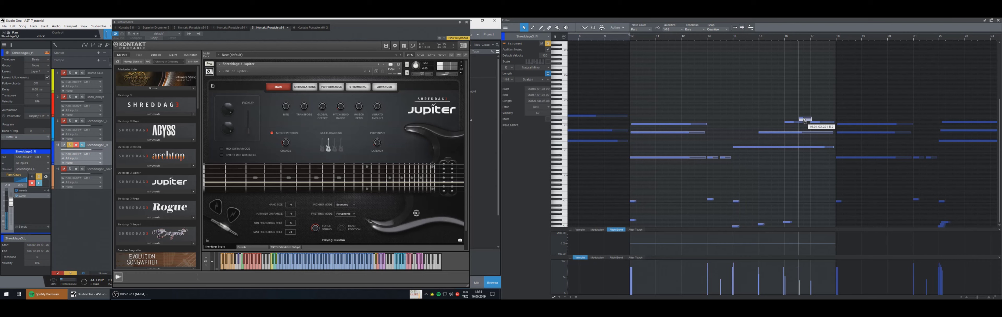
pyautogui.moveTo(804, 119); pyautogui.dragTo(803, 118)
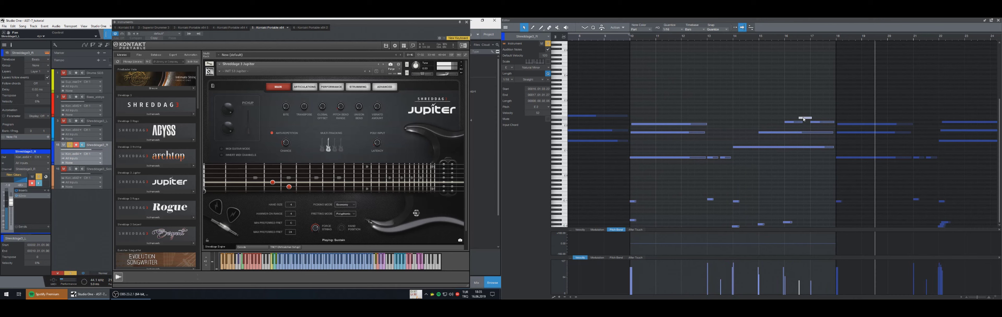
# - Unsolo the right guitar track and play the arrangement with all tracks
pyautogui.press('space')
pyautogui.click(70, 144)
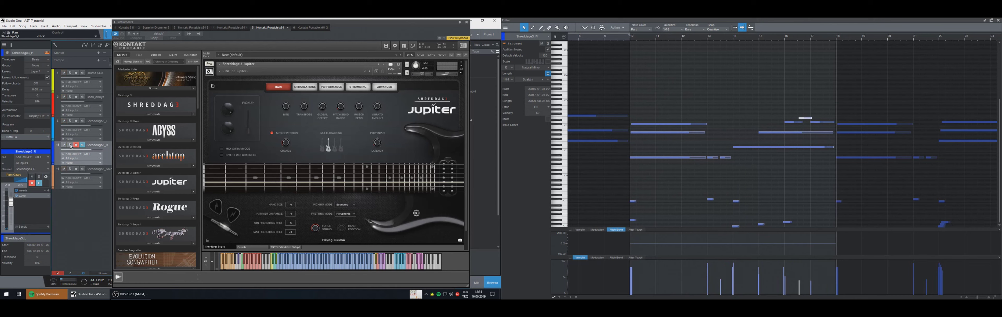
pyautogui.press('space')
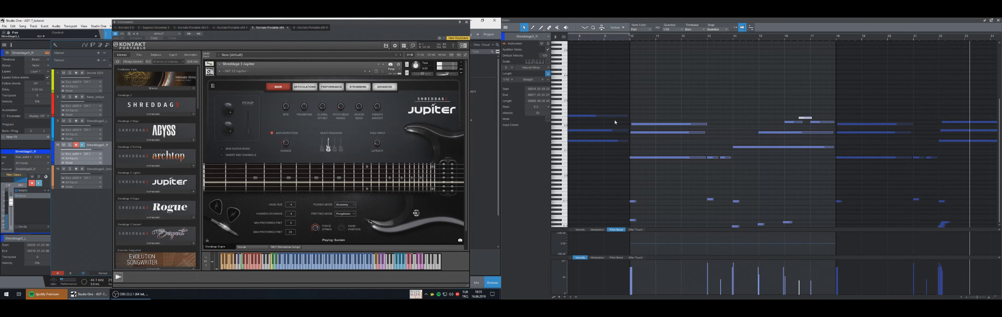
# - Raise the highest sustained chord note starting at bar 22 by three semitones
pyautogui.click(958, 123)
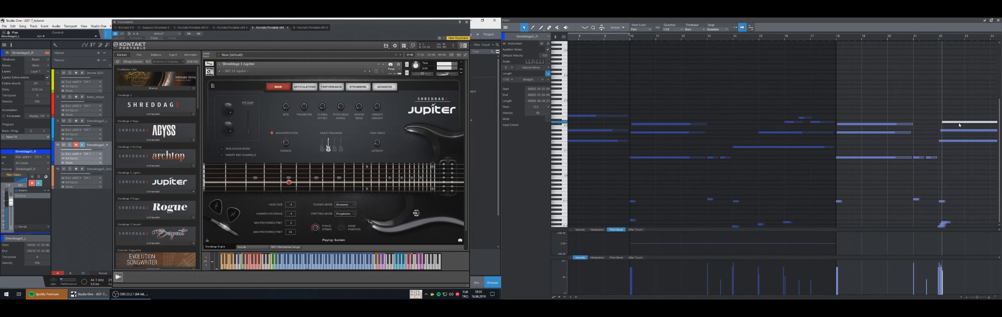
pyautogui.hotkey('alt', 'Up')
pyautogui.hotkey('alt', 'Up')
pyautogui.hotkey('alt', 'Up')
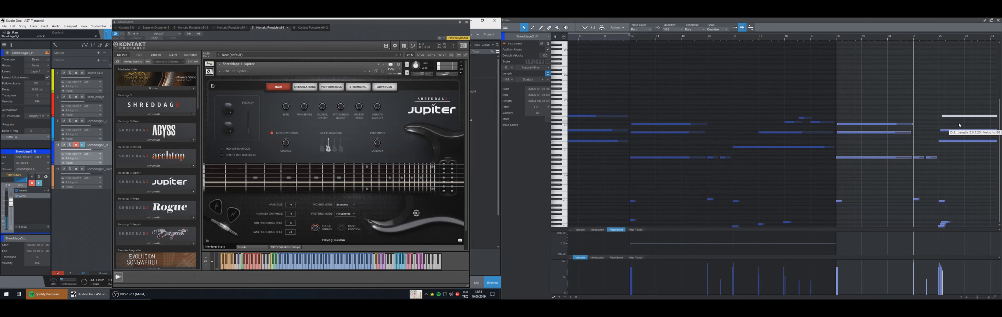
# - Play the section from bar 26 and audition its opening high, middle and low sustained notes
pyautogui.press('space')
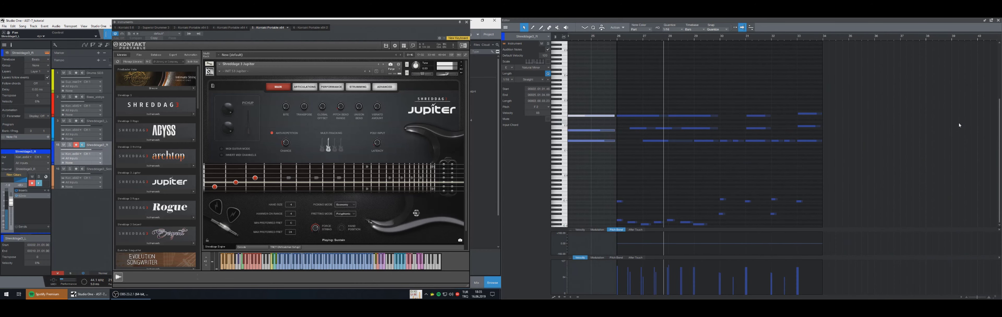
pyautogui.click(668, 117)
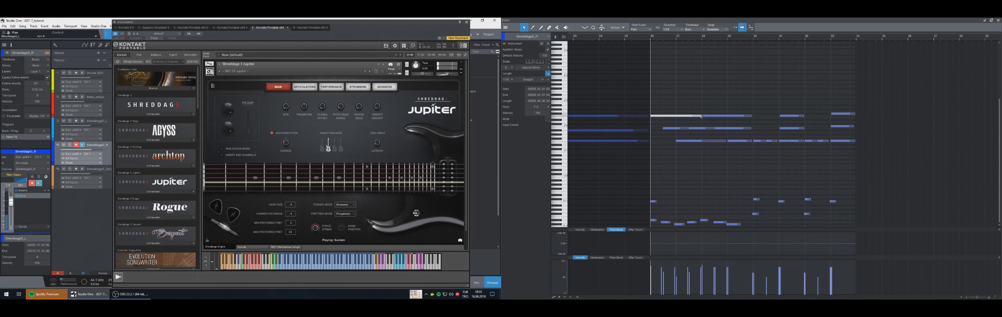
pyautogui.click(681, 130)
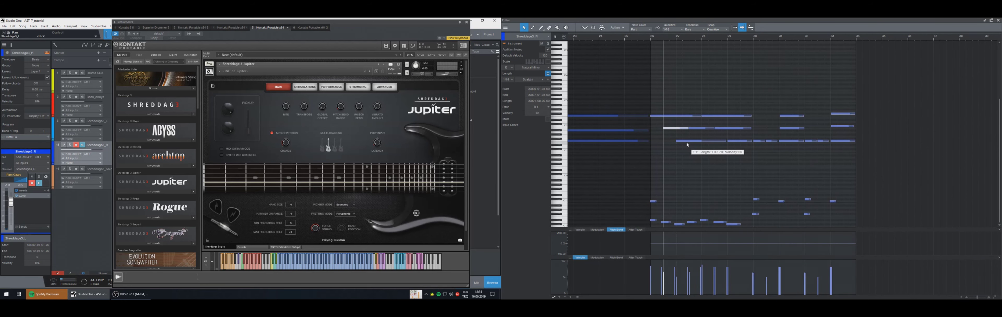
pyautogui.click(687, 141)
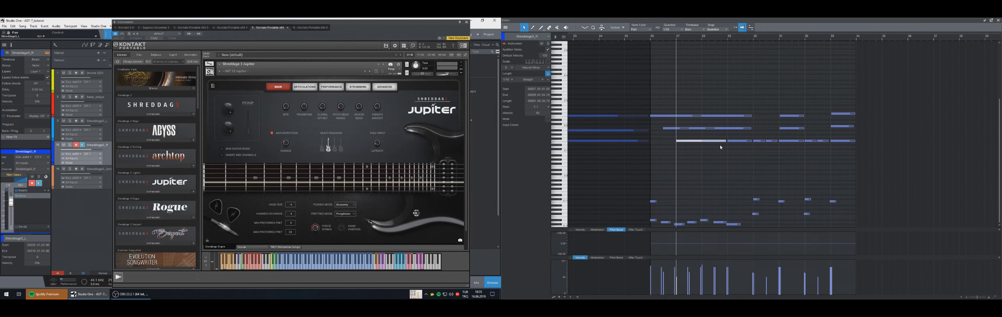
pyautogui.click(698, 128)
pyautogui.press('space')
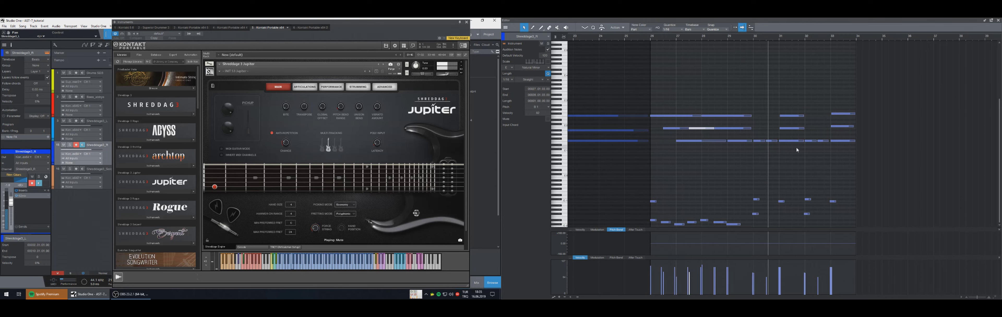
# - Replay the closing bars of the section repeatedly and examine the chords around bars 31 to 33
pyautogui.press('KP_Subtract')
pyautogui.press('KP_Subtract')
pyautogui.press('KP_Subtract')
pyautogui.press('KP_Subtract')
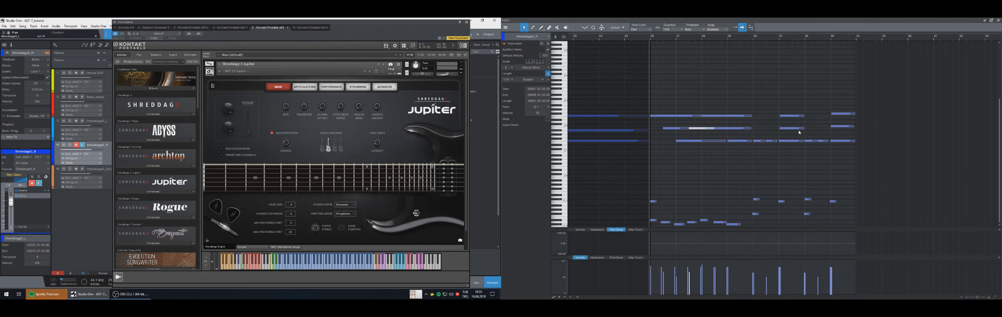
pyautogui.press('space')
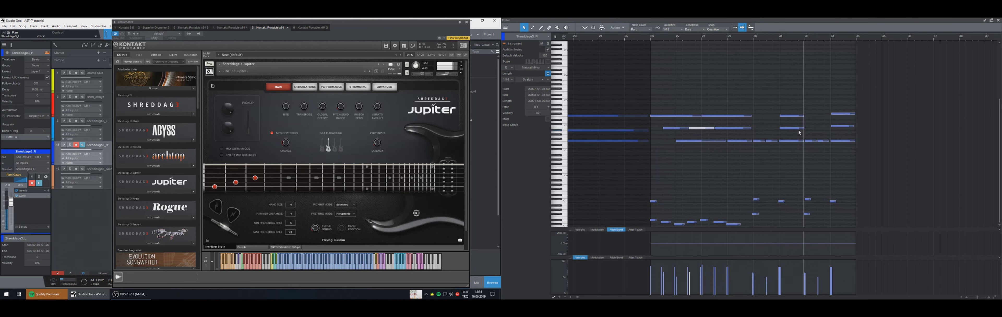
pyautogui.press('KP_Subtract')
pyautogui.press('KP_Subtract')
pyautogui.press('KP_Subtract')
pyautogui.press('KP_Subtract')
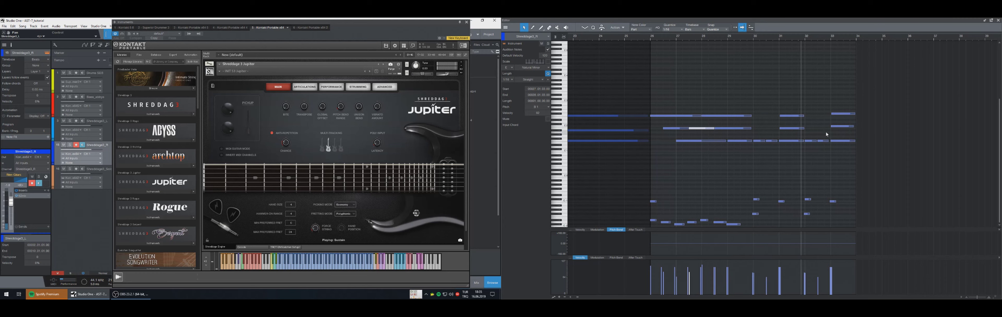
pyautogui.press('KP_Subtract')
pyautogui.press('KP_Subtract')
pyautogui.press('KP_Subtract')
pyautogui.press('space')
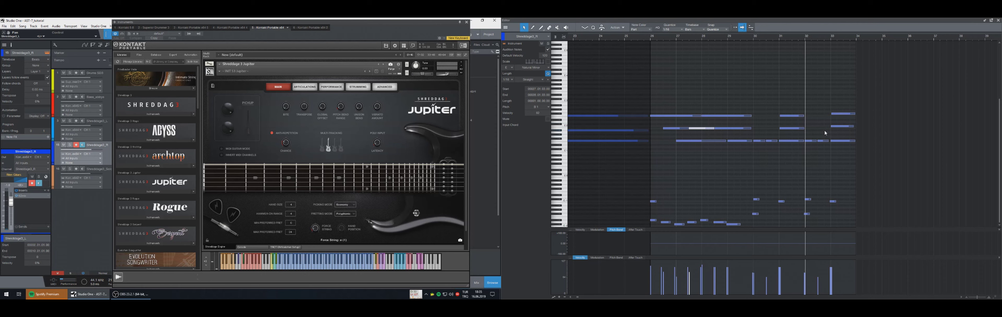
pyautogui.press('KP_Subtract')
pyautogui.press('KP_Subtract')
pyautogui.press('KP_Subtract')
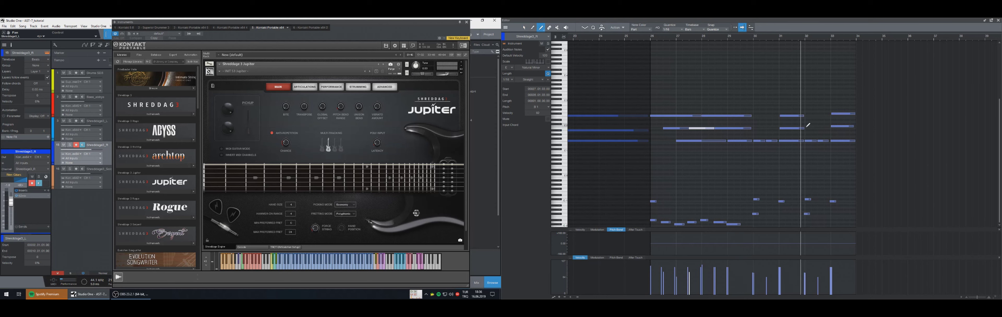
# - Draw high and middle one-bar chord notes at bar 32 of the right guitar part
pyautogui.click(807, 126)
pyautogui.click(826, 126)
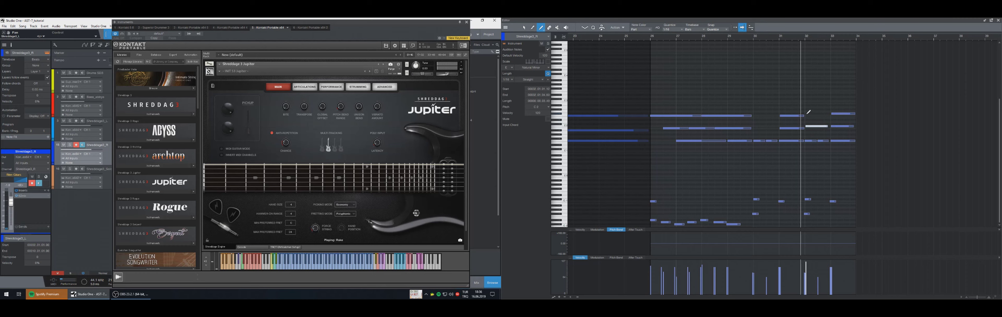
pyautogui.click(808, 113)
# - Replace the two short low notes in bar 32 with one full-bar note and delete the sustained chord at bar 33
pyautogui.doubleClick(825, 141)
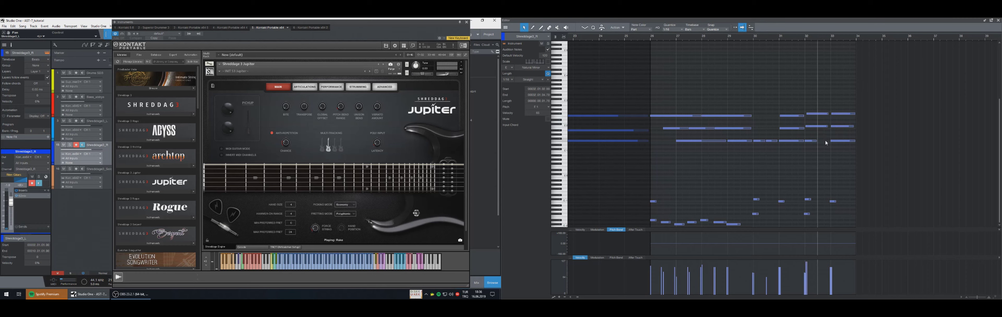
pyautogui.moveTo(816, 141); pyautogui.dragTo(838, 98)
pyautogui.press('Delete')
# - Replay the end of the section to check the edited chord at bar 32
pyautogui.press('KP_Subtract')
pyautogui.press('KP_Subtract')
pyautogui.press('KP_Subtract')
pyautogui.press('space')
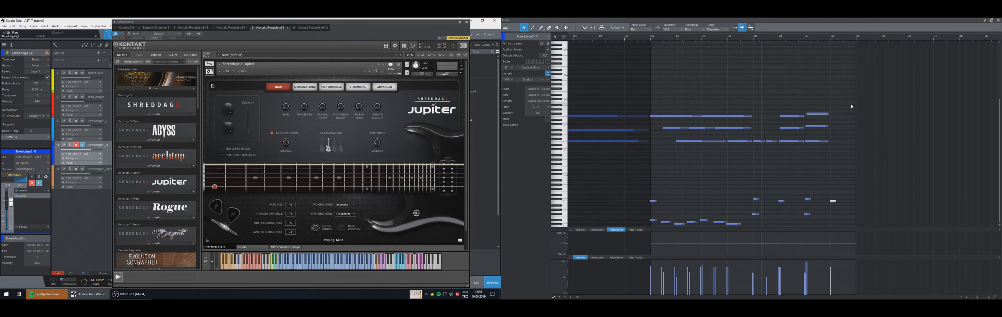
pyautogui.press('space')
pyautogui.press('KP_Subtract')
pyautogui.press('KP_Subtract')
pyautogui.press('KP_Subtract')
pyautogui.press('KP_Subtract')
pyautogui.press('KP_Subtract')
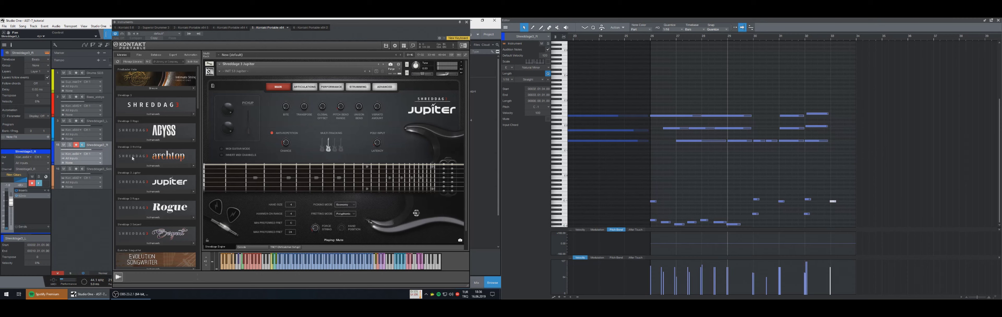
# - Solo the right guitar track and draw two short low notes in bar 33
pyautogui.click(70, 145)
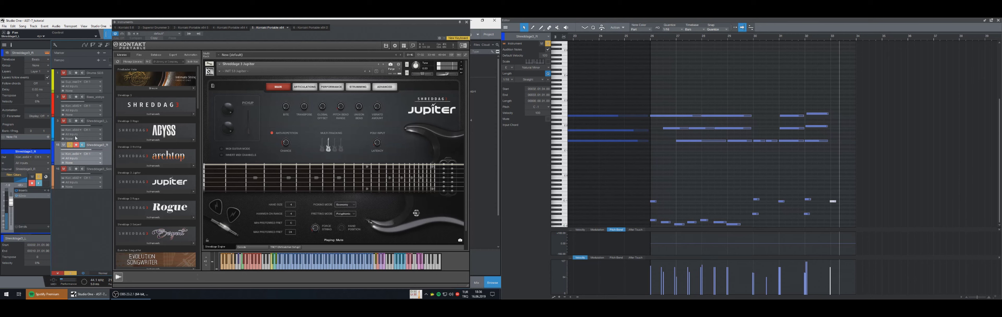
pyautogui.press('space')
pyautogui.click(833, 145)
pyautogui.press('2')
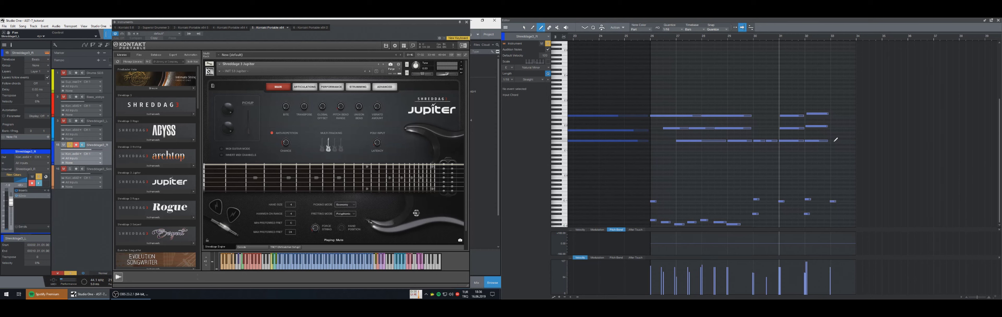
pyautogui.moveTo(843, 139); pyautogui.dragTo(846, 141)
pyautogui.click(844, 141)
pyautogui.click(836, 140)
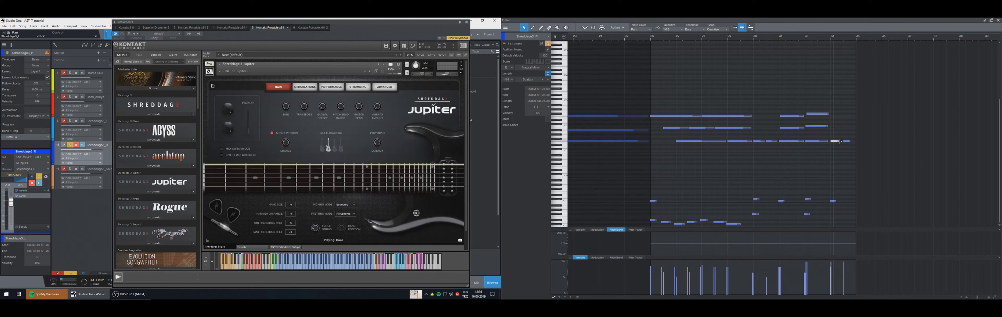
pyautogui.moveTo(841, 141); pyautogui.dragTo(854, 144)
# - Raise the short articulation note at bar 33 by one semitone to match the upper one at bar 32
pyautogui.press('space')
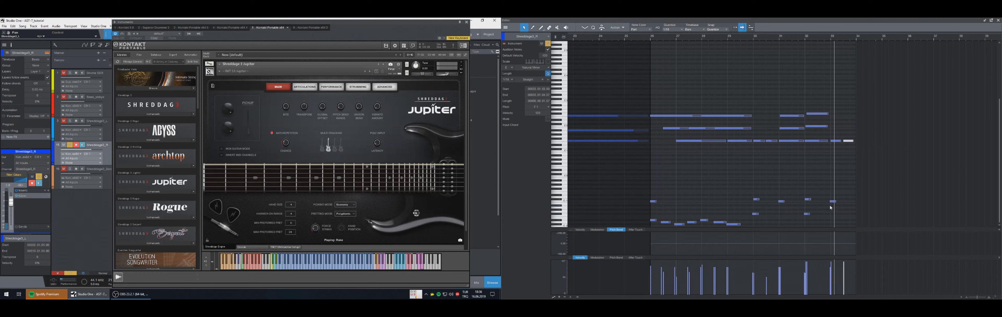
pyautogui.click(830, 203)
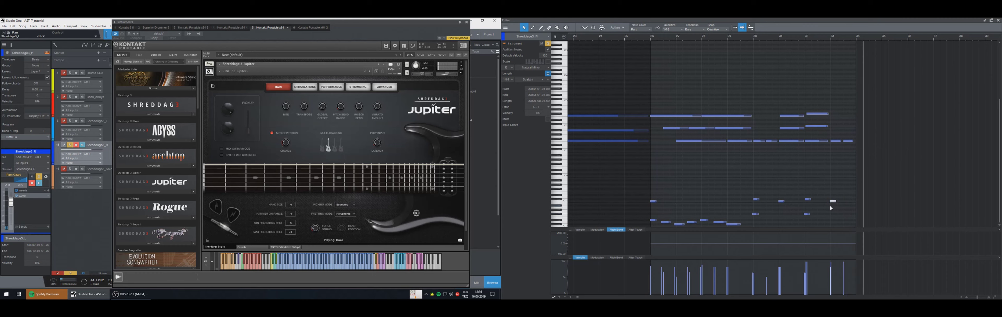
pyautogui.click(807, 199)
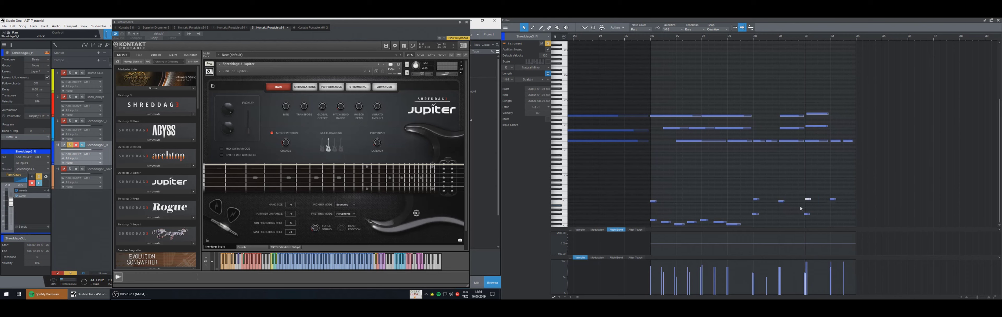
# - Delete the upper short articulation note at bar 32 and replay the end of the section
pyautogui.press('Delete')
pyautogui.press('KP_Subtract')
pyautogui.press('KP_Subtract')
pyautogui.press('KP_Subtract')
pyautogui.press('space')
# - Select the two low notes in bar 33, unsolo the right guitar track, and listen to the riff in the full mix
pyautogui.moveTo(854, 131); pyautogui.dragTo(836, 150)
pyautogui.press('2')
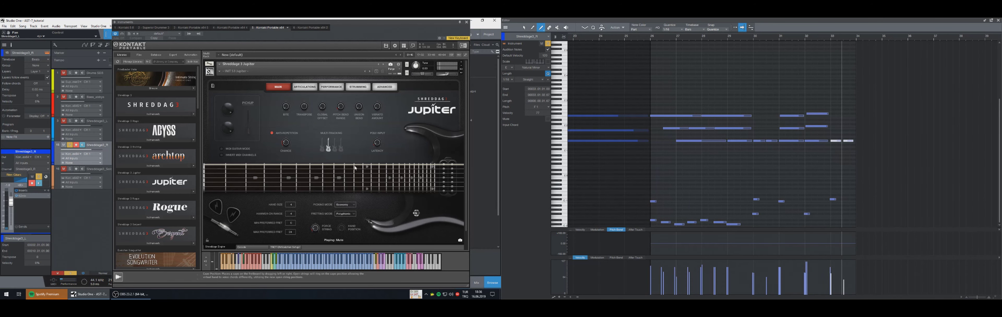
pyautogui.click(70, 145)
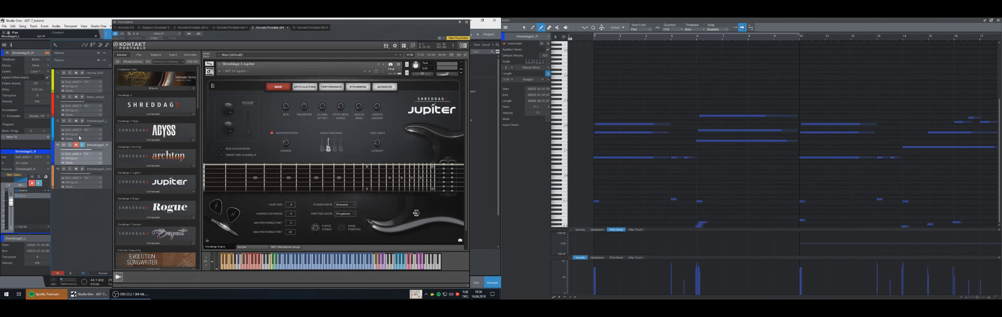
pyautogui.press('space')
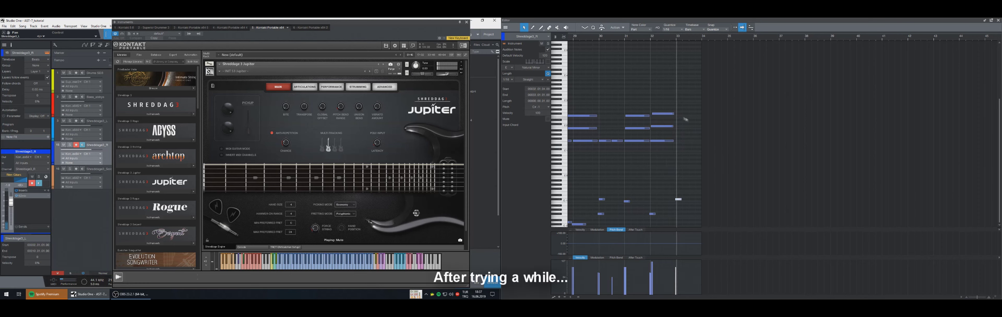
# - Try a descending run of three short staggered notes in bar 33, adjusting their positions after drawing them
pyautogui.moveTo(677, 113); pyautogui.dragTo(682, 113)
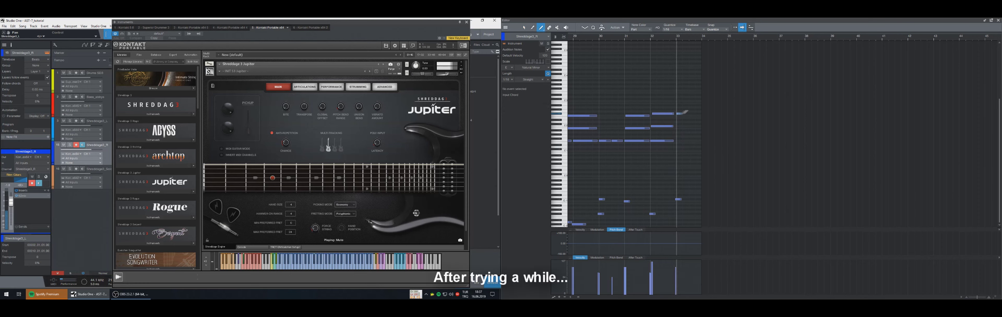
pyautogui.click(695, 140)
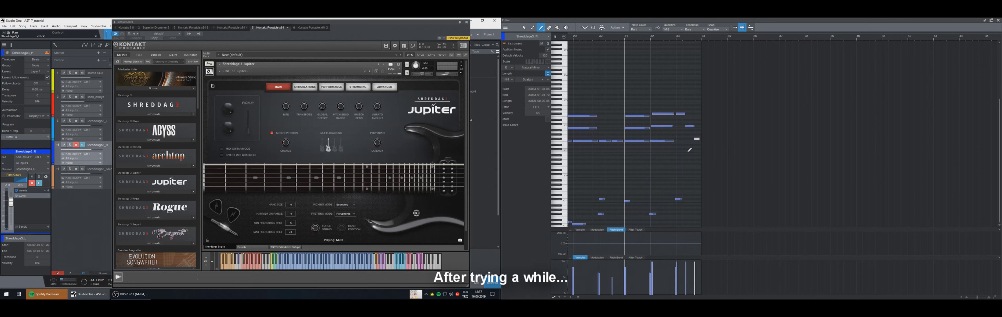
pyautogui.press('1')
pyautogui.moveTo(685, 113); pyautogui.dragTo(686, 113)
pyautogui.moveTo(695, 139); pyautogui.dragTo(694, 139)
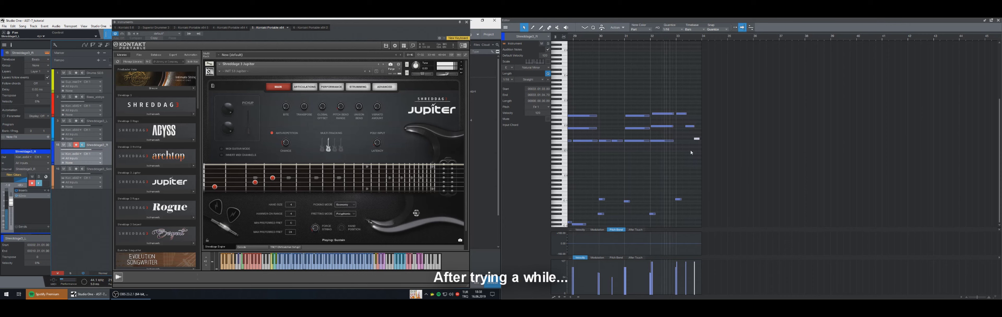
# - Solo the right guitar track, try a higher pitch for the articulation note at bar 33, and unsolo to compare with the mix
pyautogui.click(70, 145)
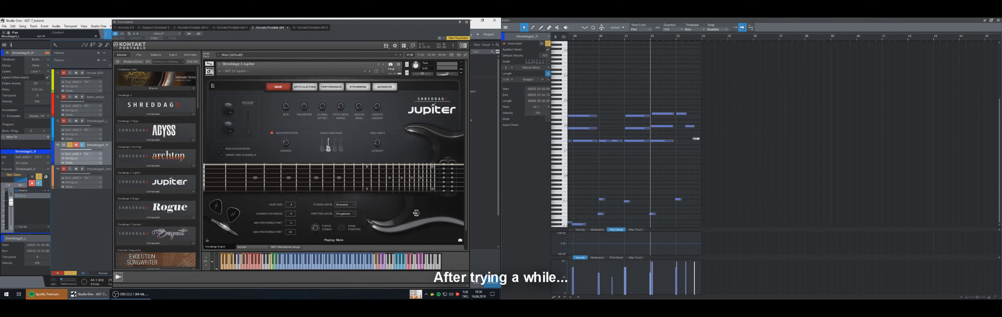
pyautogui.click(679, 198)
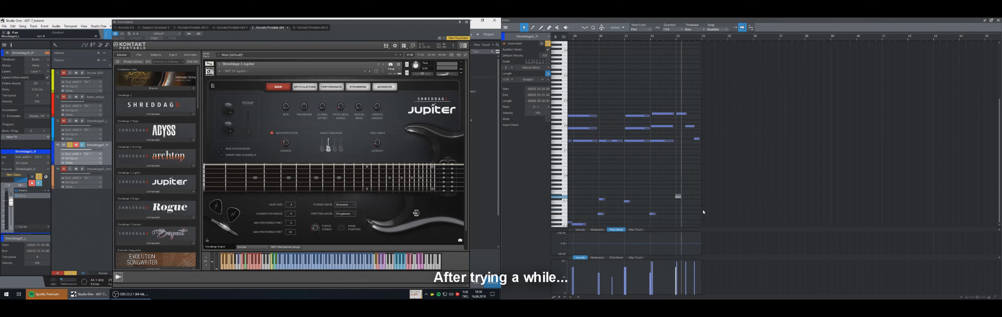
pyautogui.moveTo(678, 199); pyautogui.dragTo(677, 184)
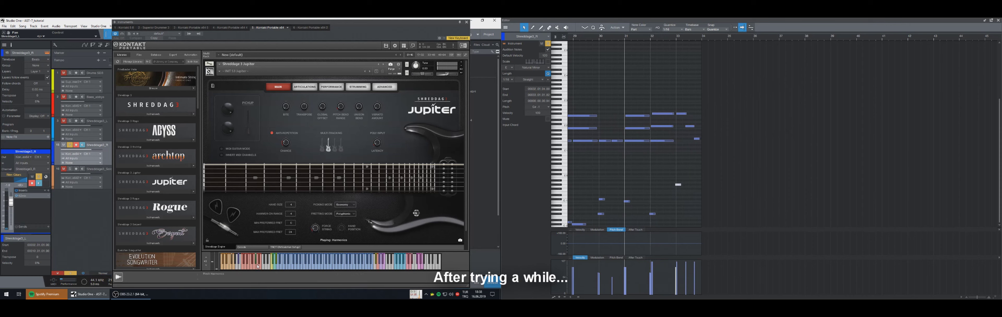
pyautogui.click(70, 145)
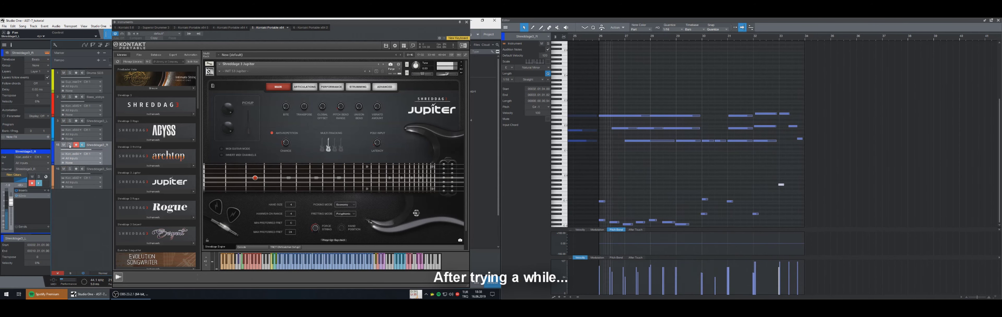
# - Solo the right guitar track and delete the long high note that starts at bar 33
pyautogui.click(70, 145)
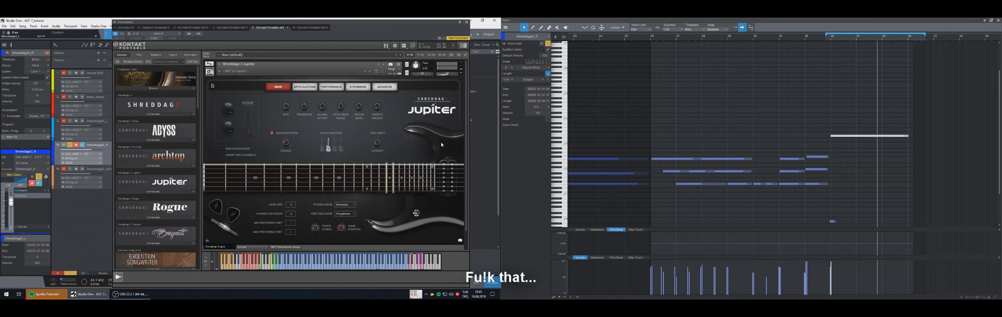
pyautogui.click(858, 194)
pyautogui.scroll(-3, 867, 171)
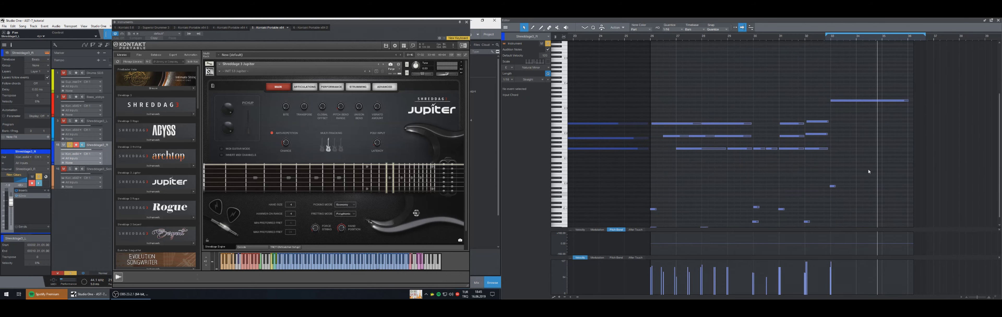
pyautogui.moveTo(874, 100); pyautogui.dragTo(868, 92)
pyautogui.press('Delete')
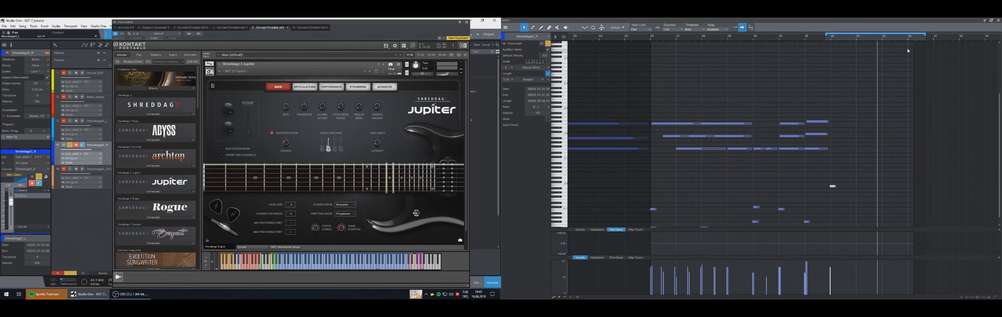
# - Shorten the part to end at bar 34 and delete the leftover articulation note at bar 33
pyautogui.moveTo(913, 43); pyautogui.dragTo(861, 63)
pyautogui.press('n')
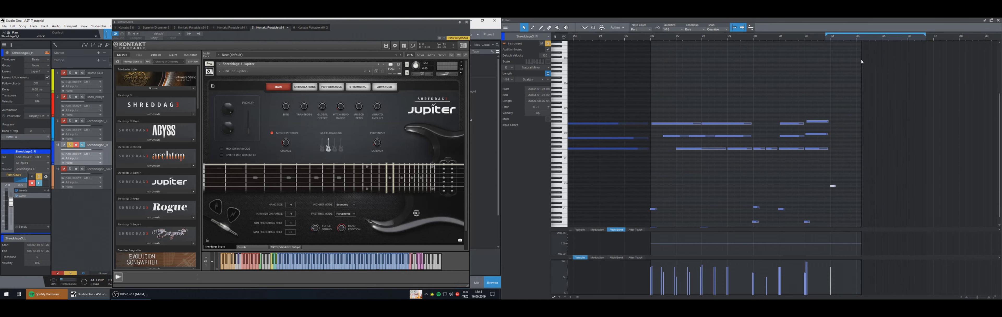
pyautogui.moveTo(861, 45); pyautogui.dragTo(855, 49)
pyautogui.scroll(-1, 845, 116)
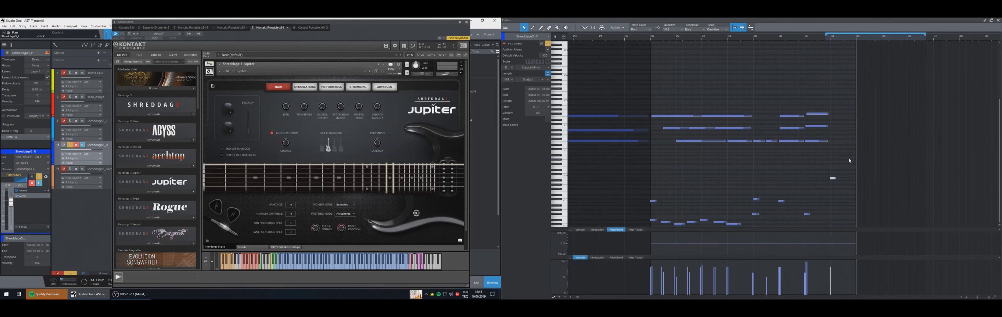
pyautogui.press('Delete')
# - Start playback and set the loop range to bars 26 through 34
pyautogui.press('space')
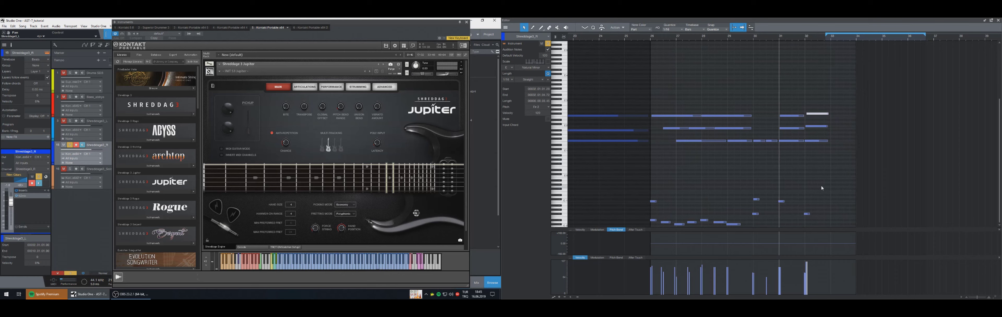
pyautogui.keyDown('ctrl'); pyautogui.click(651, 38); pyautogui.keyUp('ctrl')
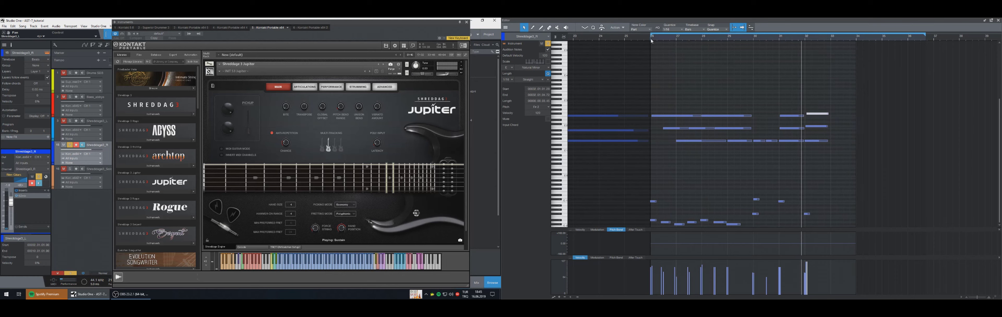
pyautogui.click(651, 38)
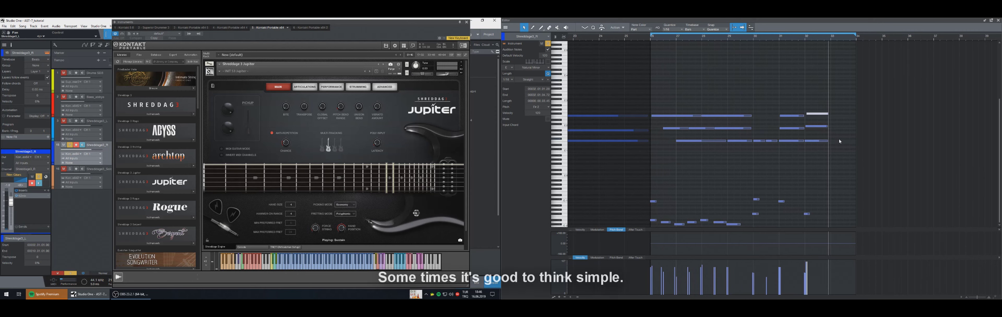
# - Lengthen all three notes of the final chord to the end of bar 33 and check them unsoloed in the mix
pyautogui.moveTo(835, 145); pyautogui.dragTo(821, 111)
pyautogui.moveTo(829, 142); pyautogui.dragTo(854, 141)
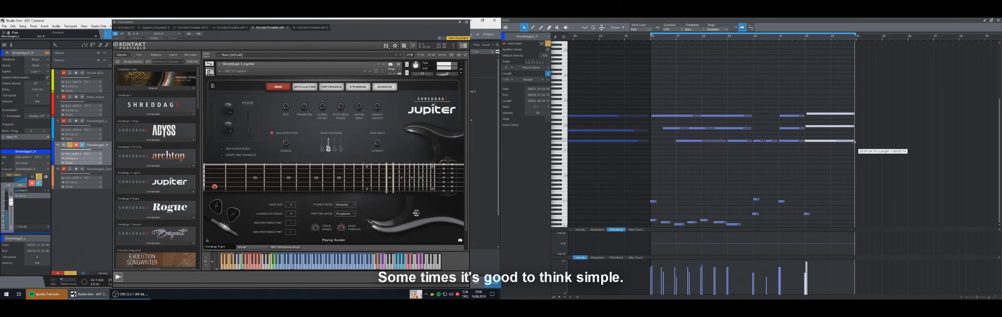
pyautogui.click(71, 145)
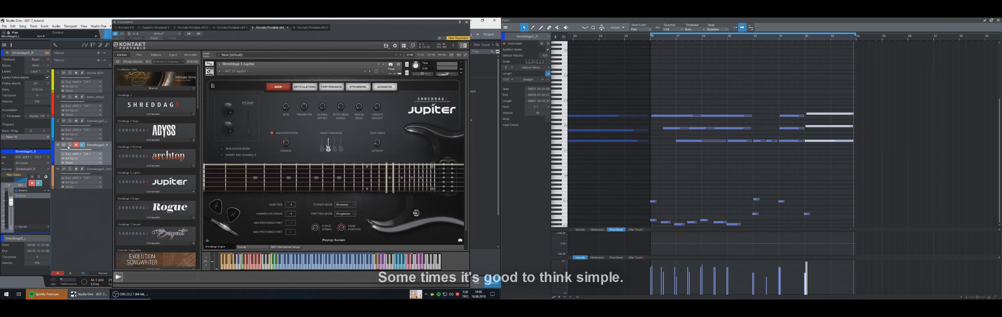
pyautogui.press('space')
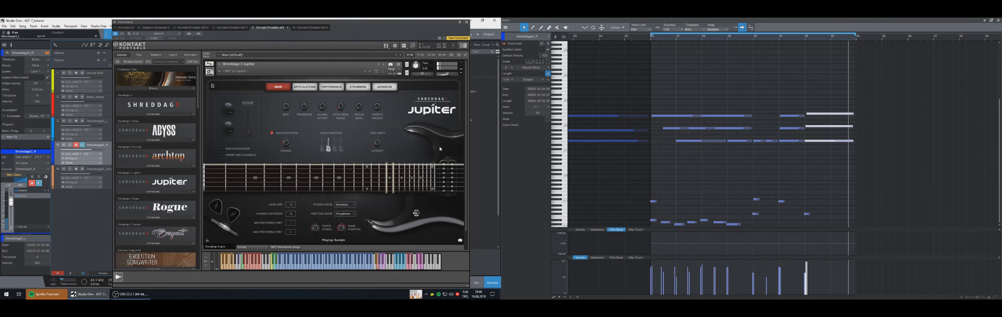
# - Close the instrument window, turn looping off, and play the arrangement from the beginning
pyautogui.click(466, 22)
pyautogui.click(268, 281)
pyautogui.click(272, 200)
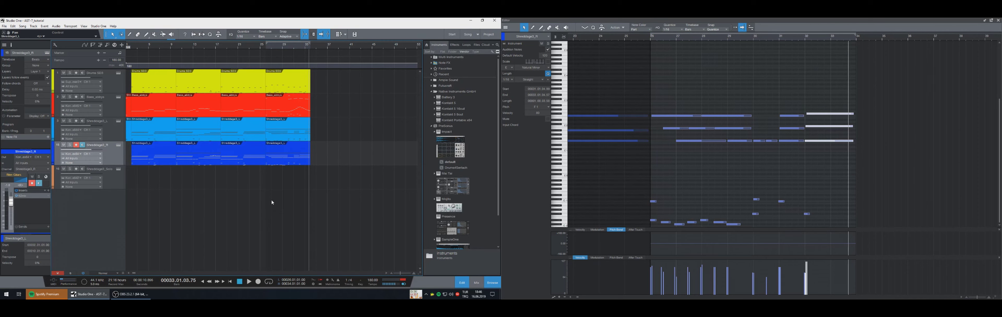
pyautogui.press(',')
pyautogui.press('space')
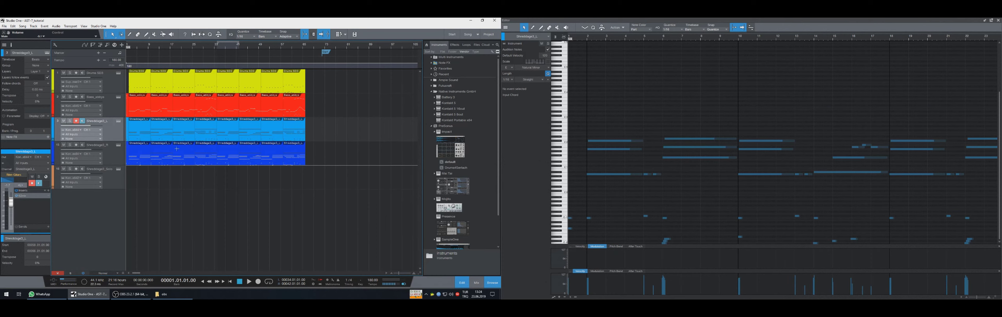
# - Play the extended arrangement from the start and briefly view the left guitar's instrument window
pyautogui.click(107, 150)
pyautogui.click(110, 129)
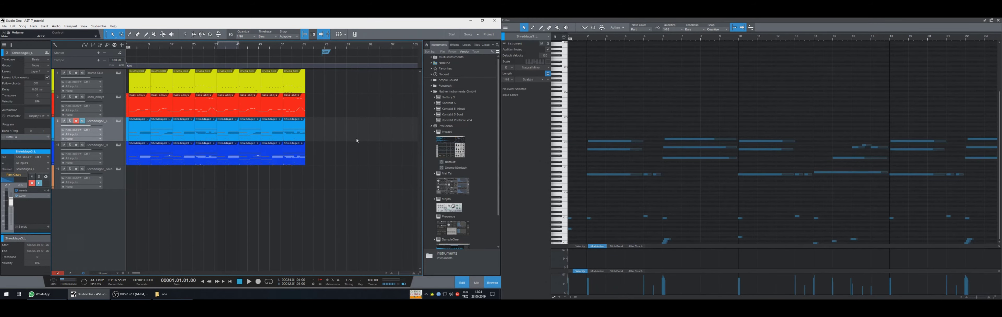
pyautogui.press('space')
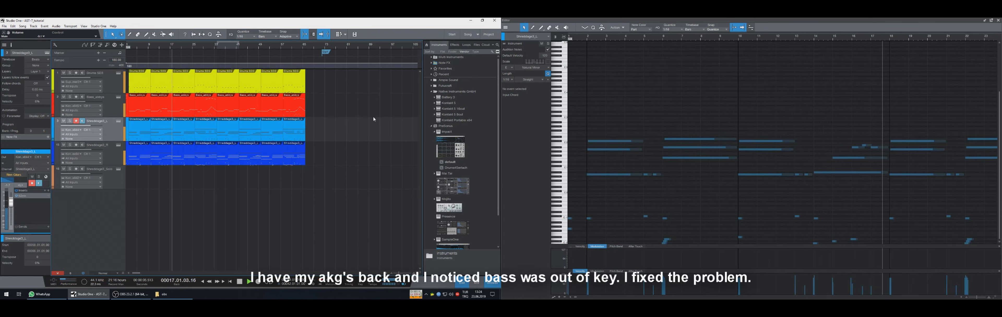
pyautogui.click(119, 121)
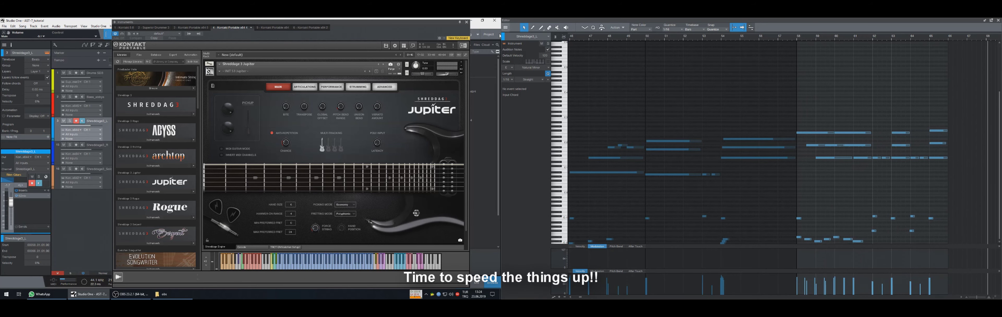
pyautogui.click(466, 22)
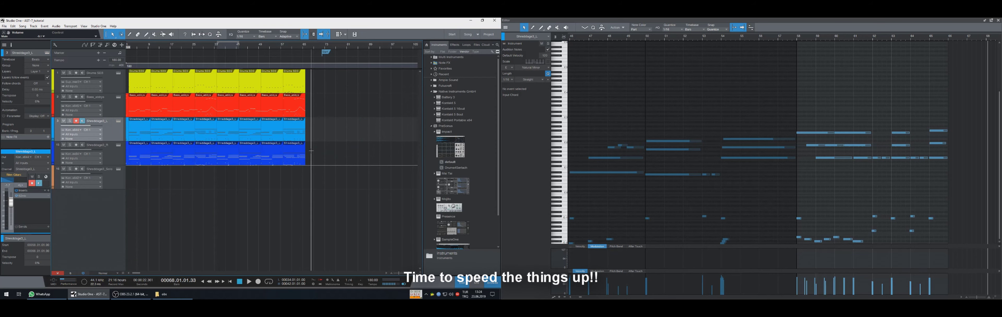
# - Paste a copy of the last left guitar part at bar 66 and play it
pyautogui.click(327, 139)
pyautogui.click(307, 139)
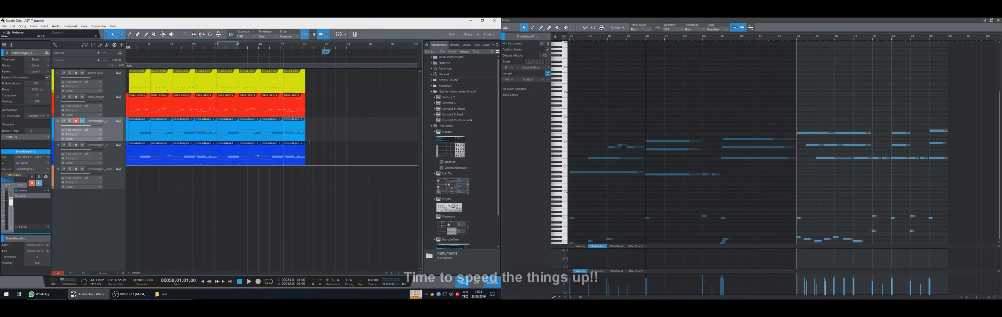
pyautogui.hotkey('ctrl', 'v')
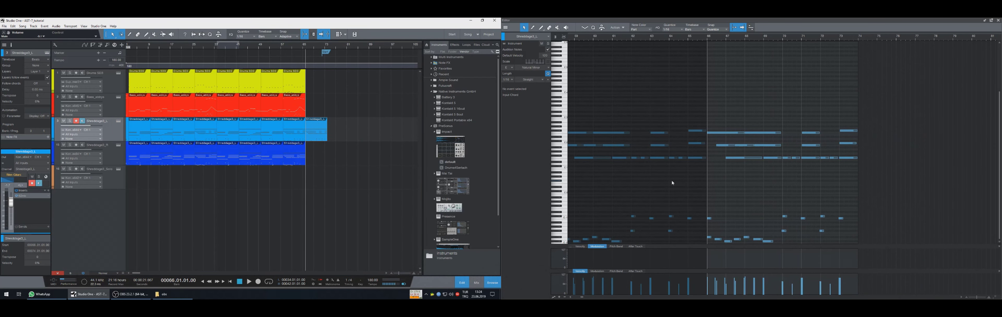
pyautogui.press('space')
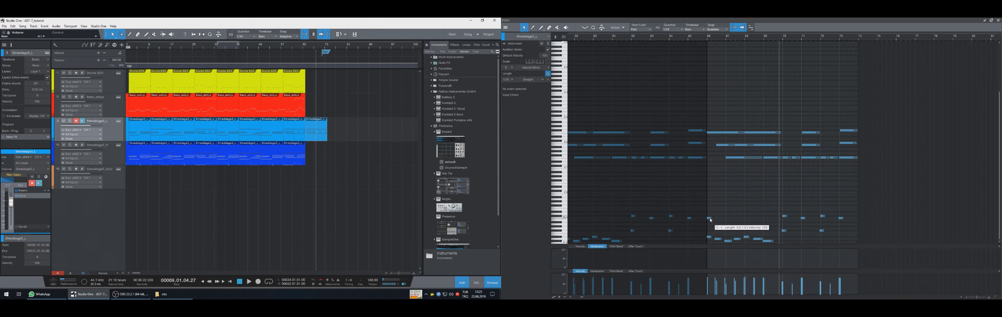
# - Open the left guitar's instrument window and raise the pasted part's first articulation note at bar 66 by one semitone
pyautogui.click(118, 121)
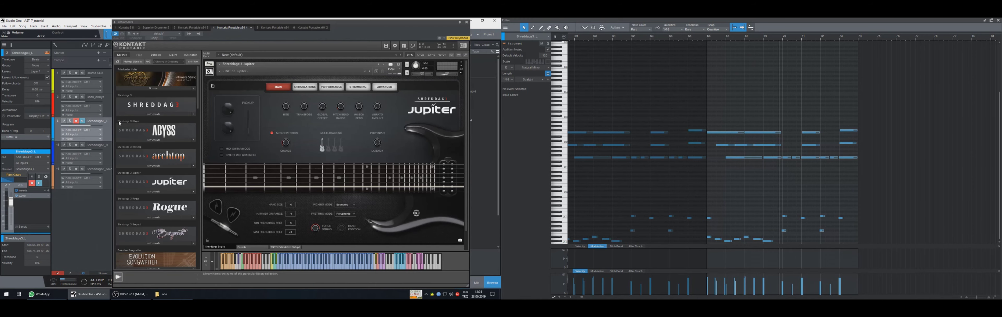
pyautogui.click(709, 218)
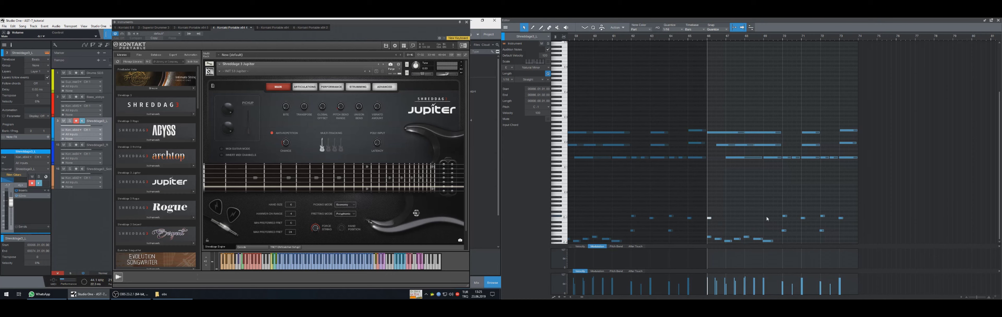
pyautogui.press('Up')
# - Replay the pasted left guitar part repeatedly to judge the changed articulation
pyautogui.press('space')
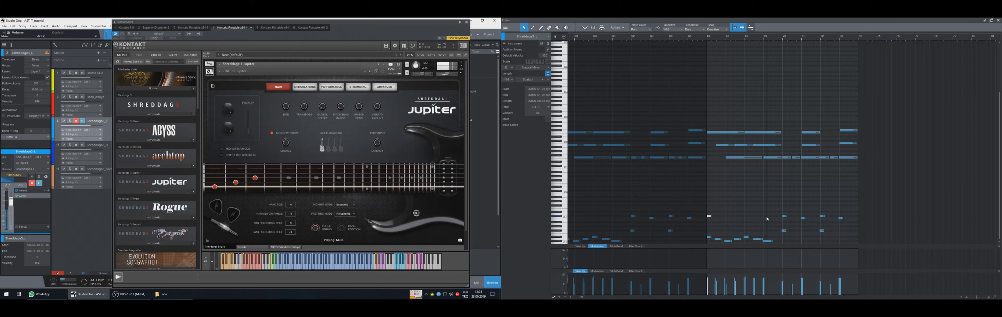
pyautogui.press('KP_Subtract')
pyautogui.press('KP_Subtract')
pyautogui.press('KP_Subtract')
pyautogui.press('KP_Subtract')
pyautogui.press('KP_Subtract')
pyautogui.press('KP_Subtract')
pyautogui.press('KP_Subtract')
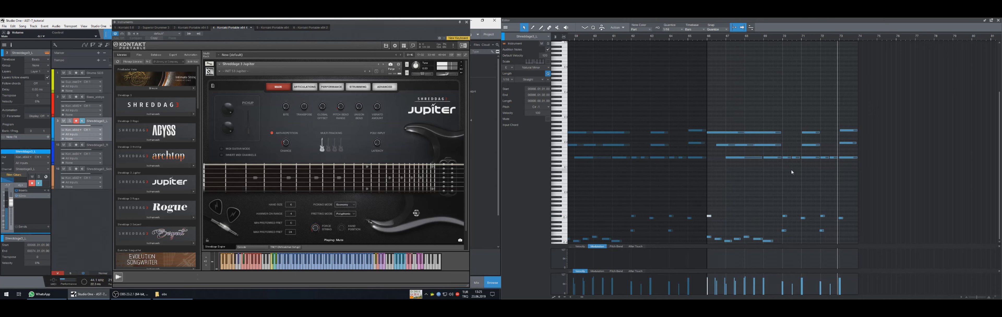
pyautogui.press('KP_Subtract')
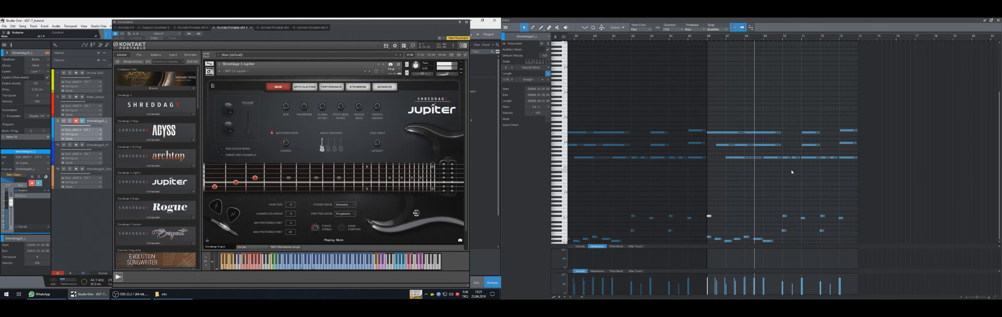
# - Shorten the long low F notes at bars 67 and 69 and draw a note one semitone lower directly after each
pyautogui.press('KP_Subtract')
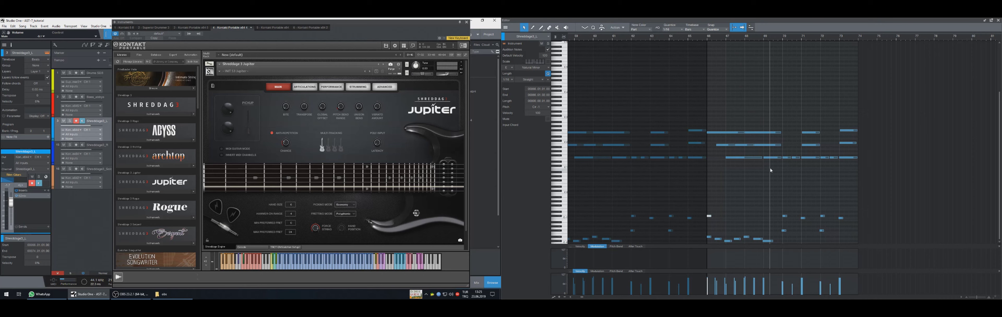
pyautogui.click(743, 159)
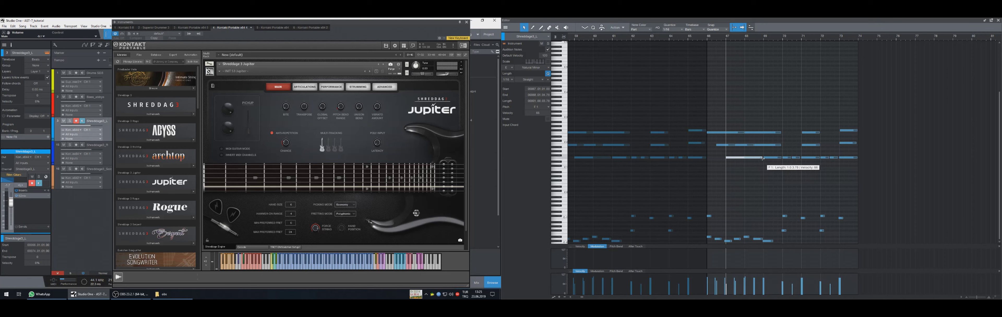
pyautogui.moveTo(762, 158); pyautogui.dragTo(729, 167)
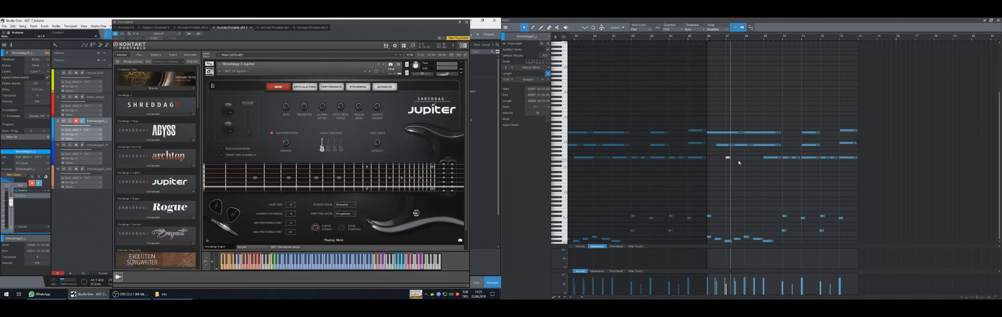
pyautogui.press('space')
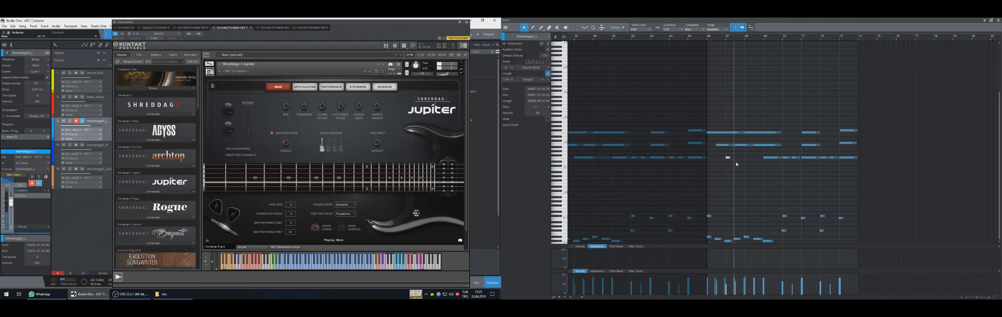
pyautogui.moveTo(729, 157); pyautogui.dragTo(745, 159)
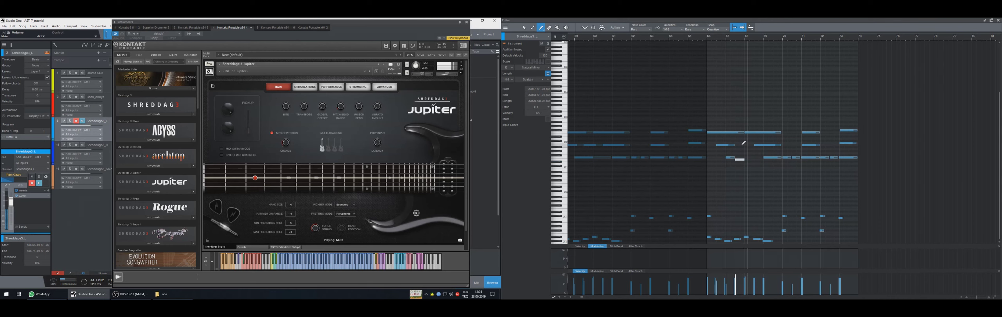
pyautogui.moveTo(780, 158); pyautogui.dragTo(771, 158)
pyautogui.click(777, 160)
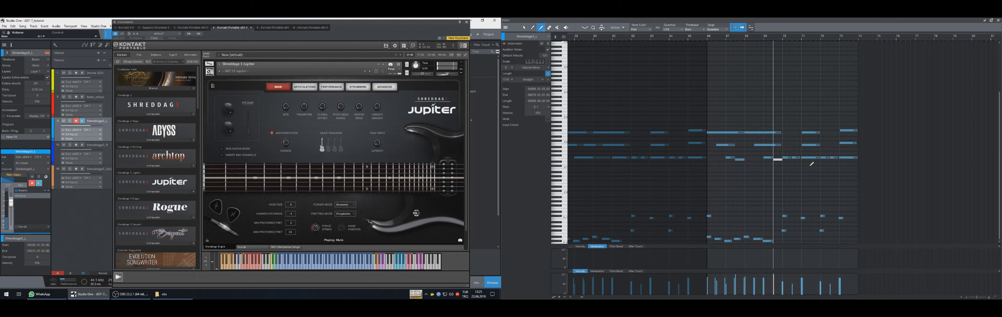
# - Remove the articulation note midway through bar 67 after trying it at a lower pitch, replaying the part to judge it
pyautogui.press('1')
pyautogui.click(754, 218)
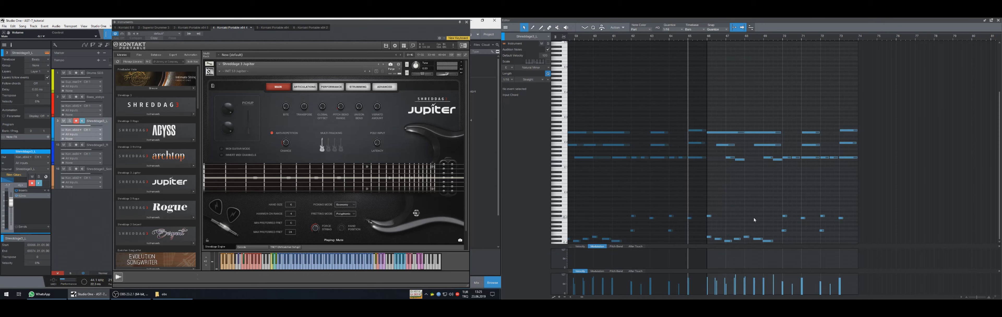
pyautogui.click(737, 238)
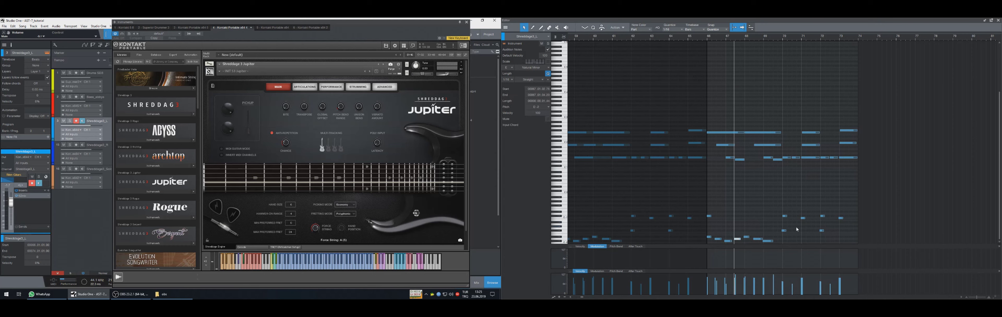
pyautogui.press('space')
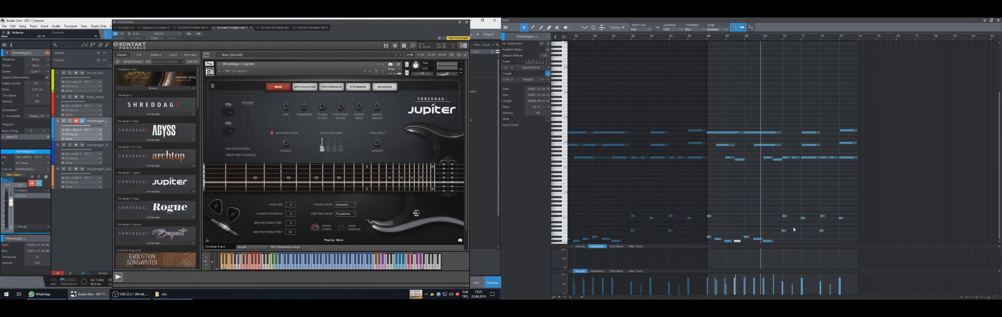
pyautogui.press('KP_Subtract')
pyautogui.press('KP_Subtract')
pyautogui.press('KP_Subtract')
pyautogui.press('space')
pyautogui.press('space')
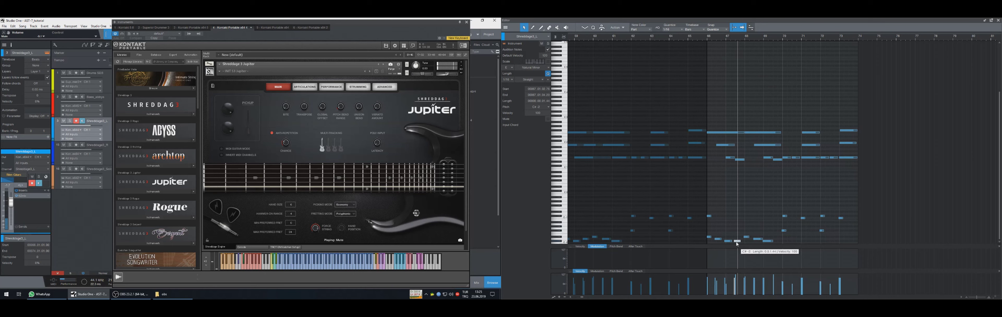
pyautogui.moveTo(741, 241); pyautogui.dragTo(741, 241)
pyautogui.press('space')
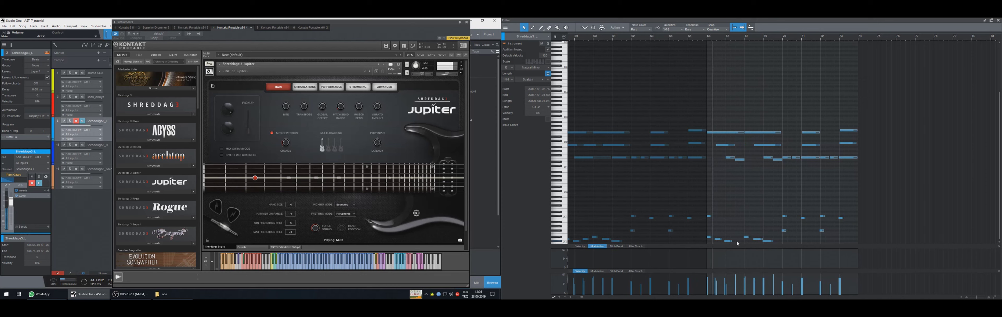
# - Shorten the held upper notes in bars 66 to 69 so each one ends where the following riff note begins
pyautogui.click(732, 133)
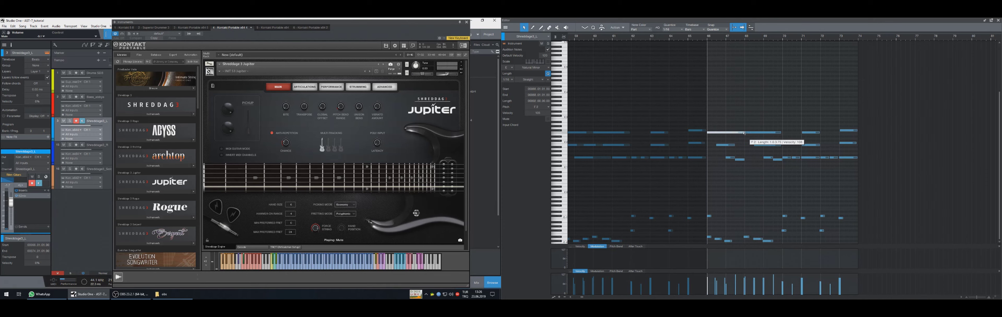
pyautogui.moveTo(743, 133); pyautogui.dragTo(716, 133)
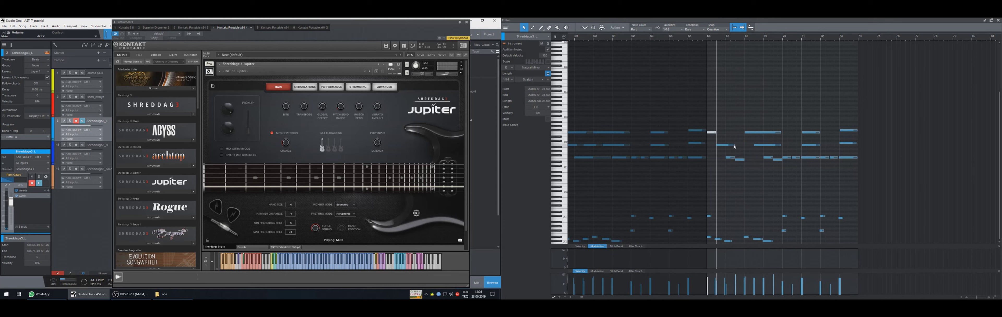
pyautogui.click(733, 145)
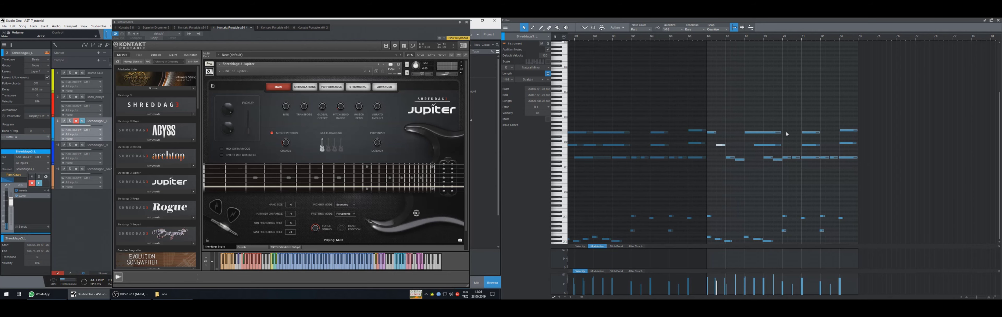
pyautogui.moveTo(782, 133); pyautogui.dragTo(765, 143)
# - Close the guitar's instrument window and play the reworked part from bar 65
pyautogui.press('space')
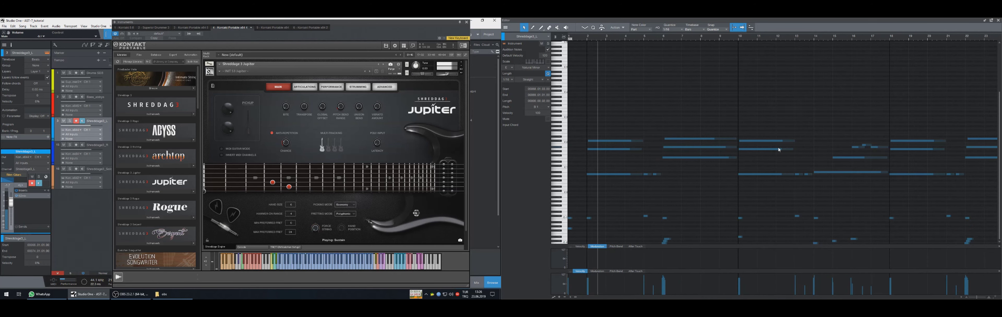
pyautogui.press('space')
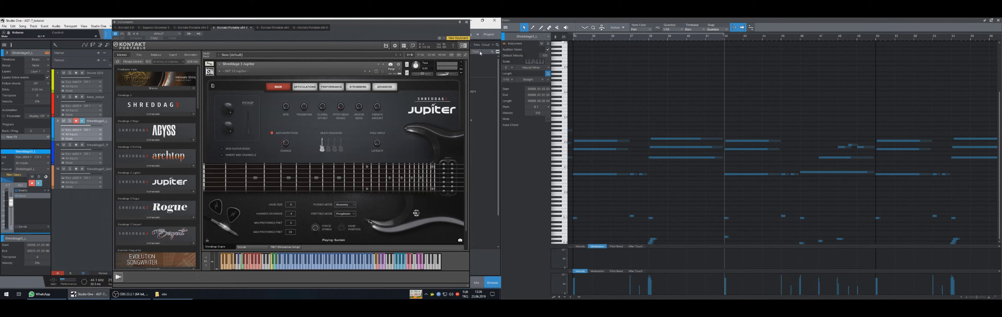
pyautogui.click(467, 22)
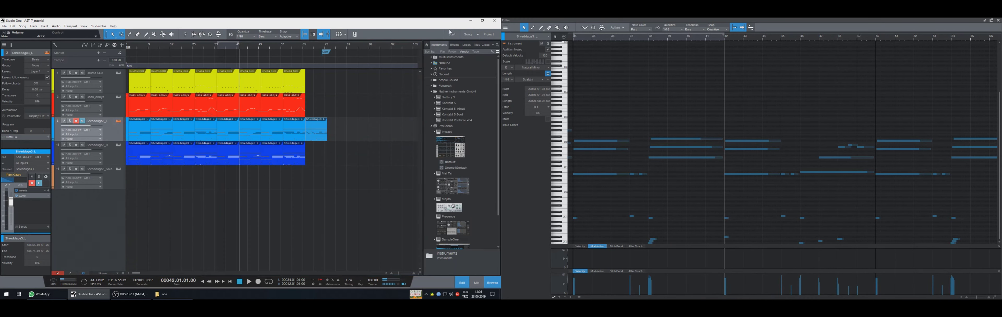
pyautogui.press('p')
pyautogui.click(304, 47)
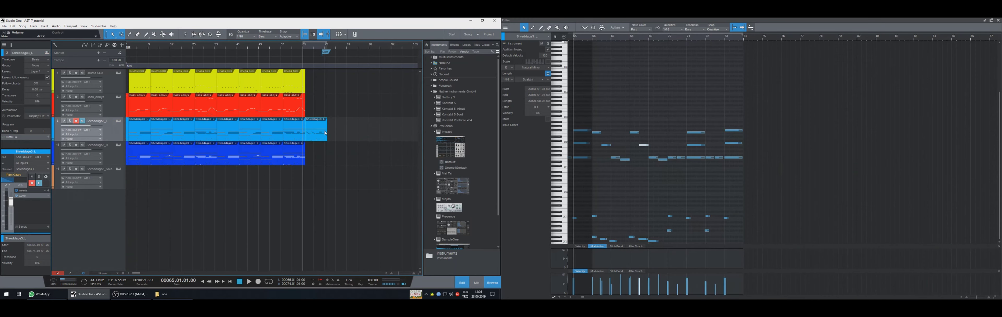
pyautogui.press('space')
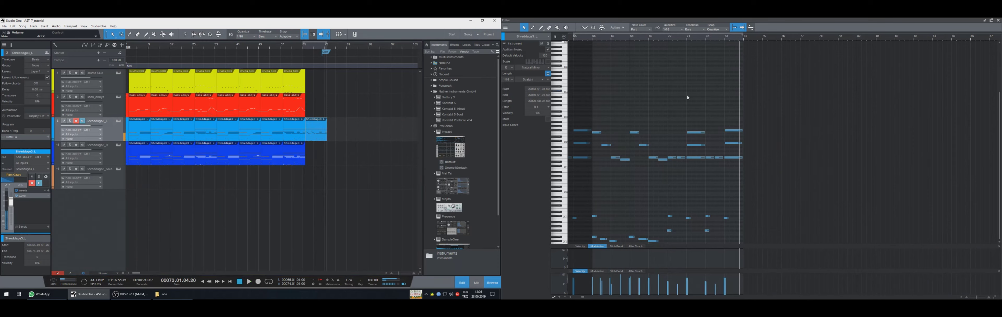
# - Rewind to bar 58 and listen to the song leading into the reworked left guitar part
pyautogui.press('space')
pyautogui.press('KP_Subtract')
pyautogui.press('KP_Subtract')
pyautogui.press('KP_Subtract')
pyautogui.press('KP_Subtract')
pyautogui.press('KP_Subtract')
pyautogui.press('KP_Subtract')
pyautogui.press('KP_Subtract')
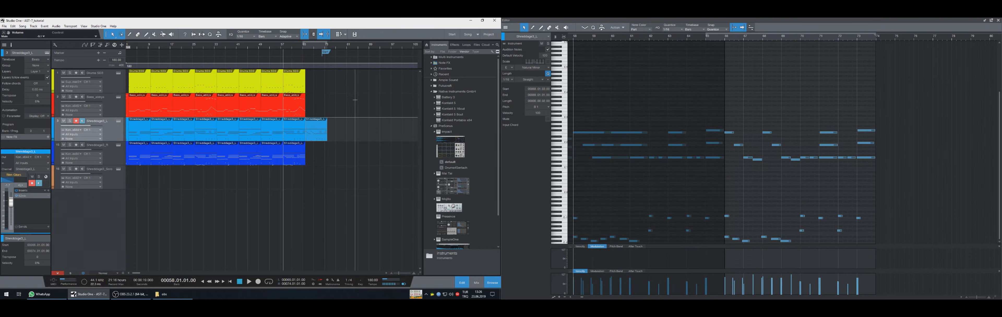
pyautogui.press('space')
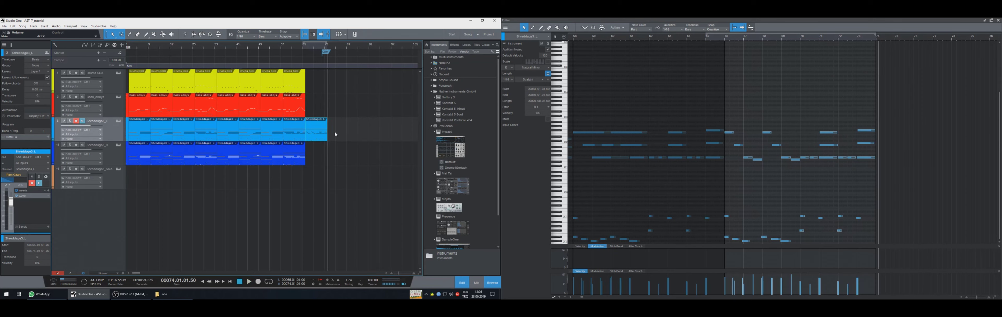
# - Duplicate the reworked left guitar part at bar 74 and play across the join from bar 70
pyautogui.press('d')
pyautogui.press('space')
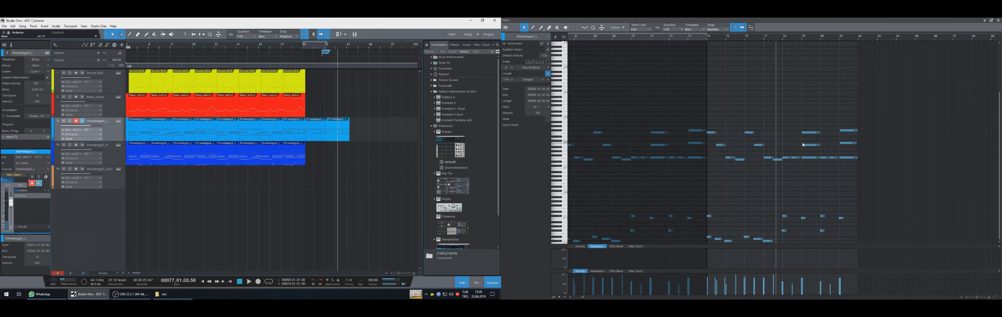
pyautogui.press('KP_Subtract')
pyautogui.press('KP_Subtract')
pyautogui.press('KP_Subtract')
pyautogui.press('KP_Subtract')
pyautogui.press('KP_Subtract')
pyautogui.press('KP_Subtract')
pyautogui.press('KP_Subtract')
pyautogui.press('KP_Subtract')
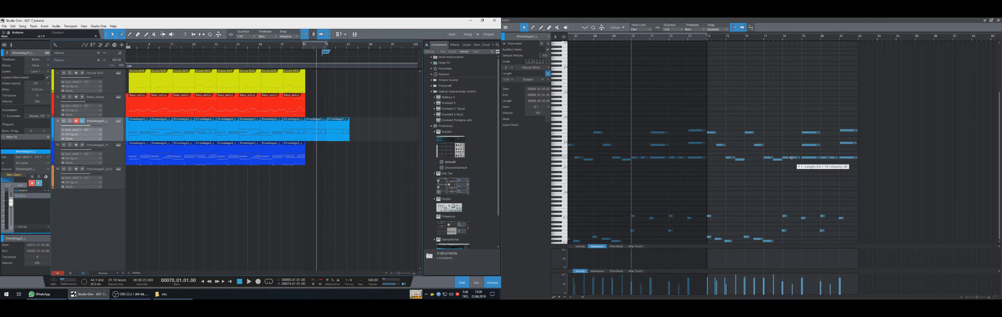
pyautogui.press('space')
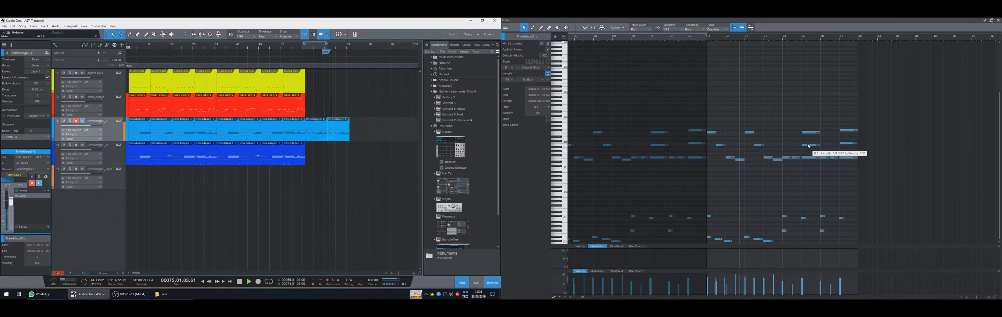
pyautogui.press('space')
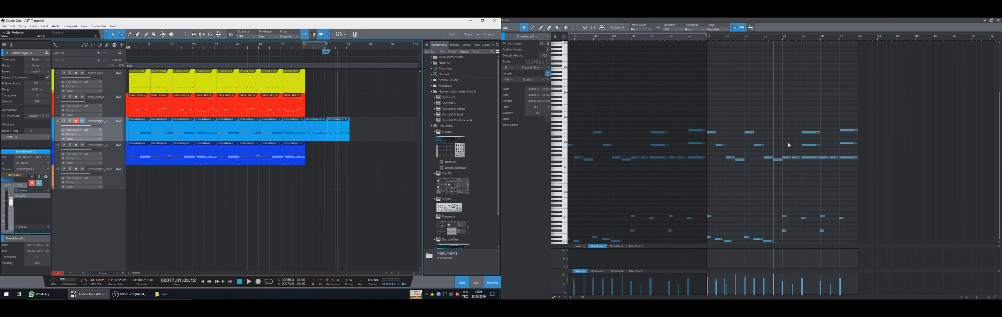
# - Replace the notes in the duplicate's second half, from bar 78, with a copy of its first four bars
pyautogui.moveTo(874, 243); pyautogui.dragTo(709, 254)
pyautogui.press('Delete')
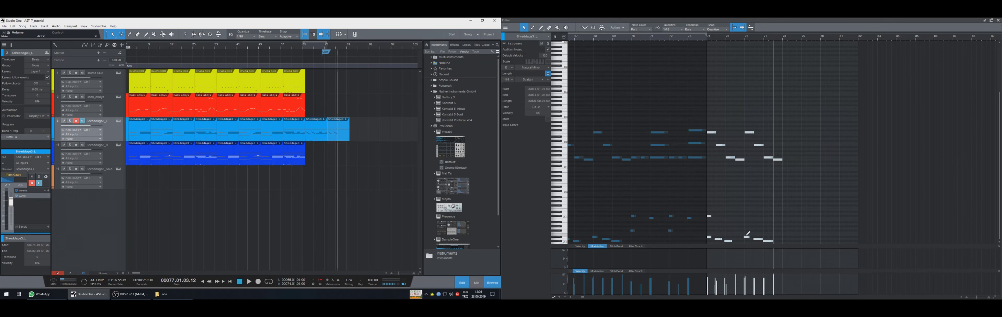
pyautogui.press('d')
pyautogui.press('space')
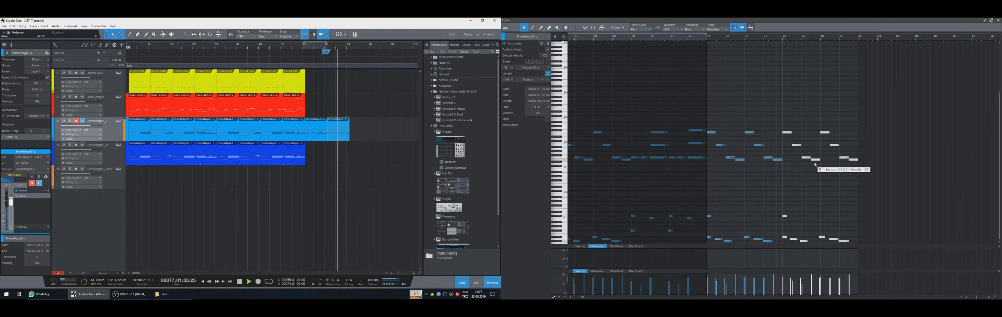
pyautogui.click(818, 197)
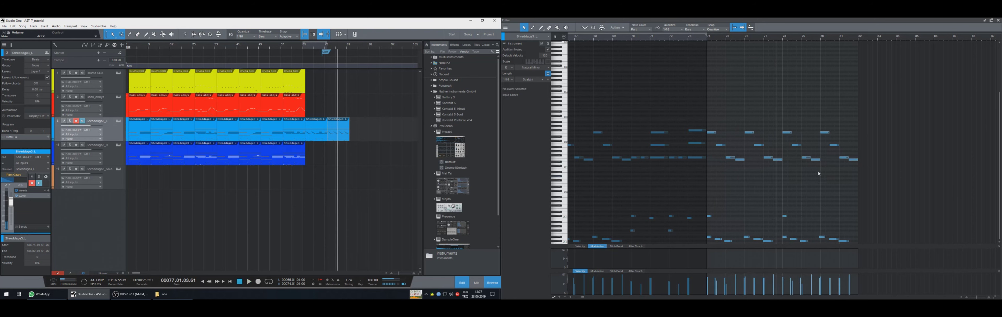
# - Raise the duplicate's last five riff notes, from the middle of bar 79, into a descending line
pyautogui.click(809, 158)
pyautogui.moveTo(815, 159); pyautogui.dragTo(834, 137)
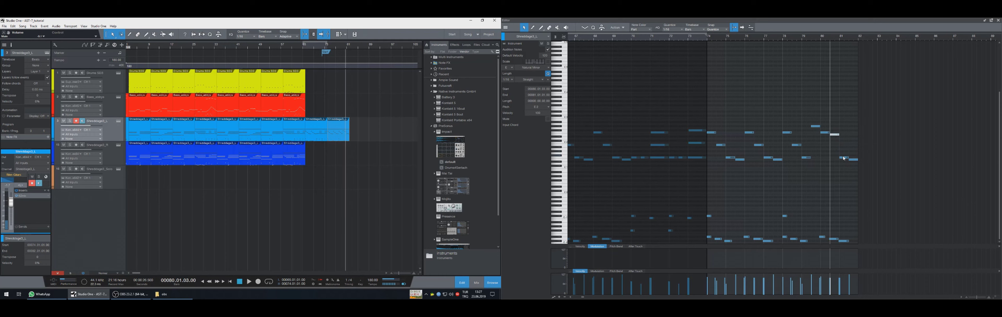
pyautogui.moveTo(844, 158); pyautogui.dragTo(846, 150)
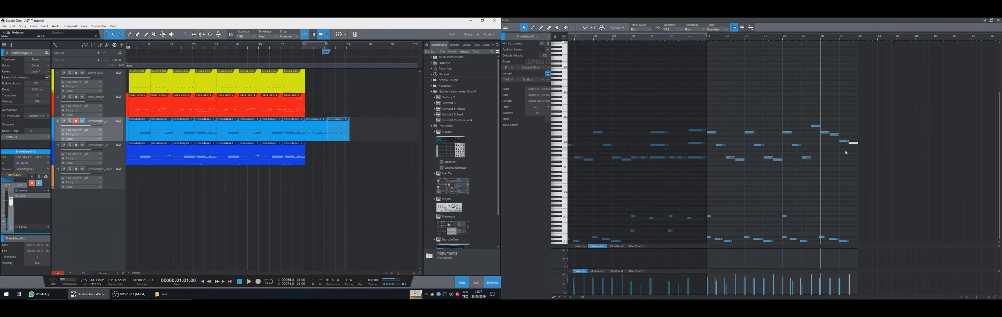
# - Play back the descending line at the end of the duplicated guitar part and return to bar 77
pyautogui.press('space')
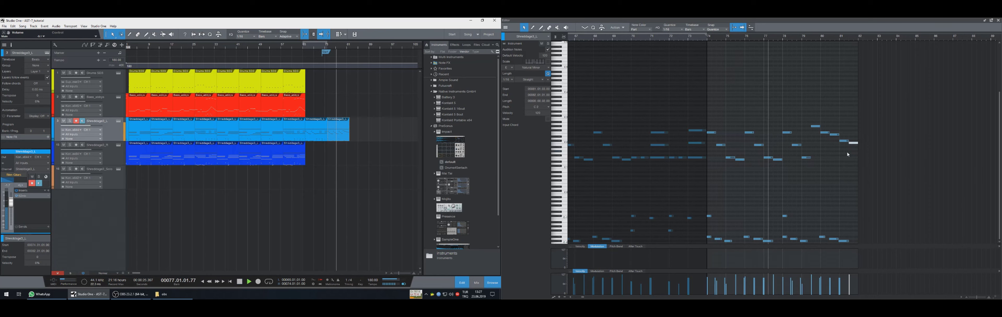
pyautogui.press('space')
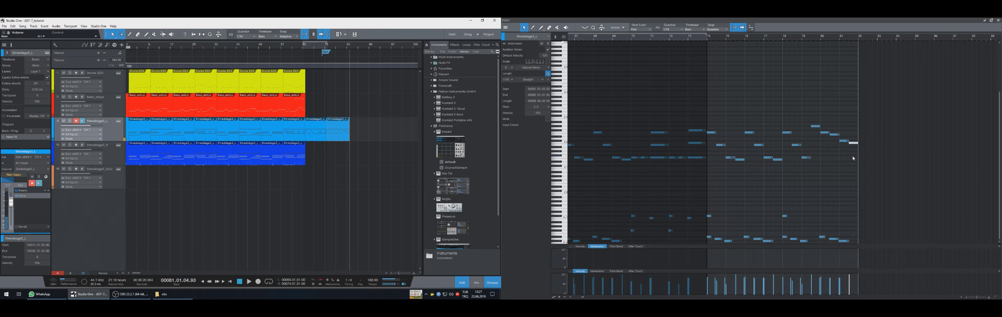
pyautogui.press('space')
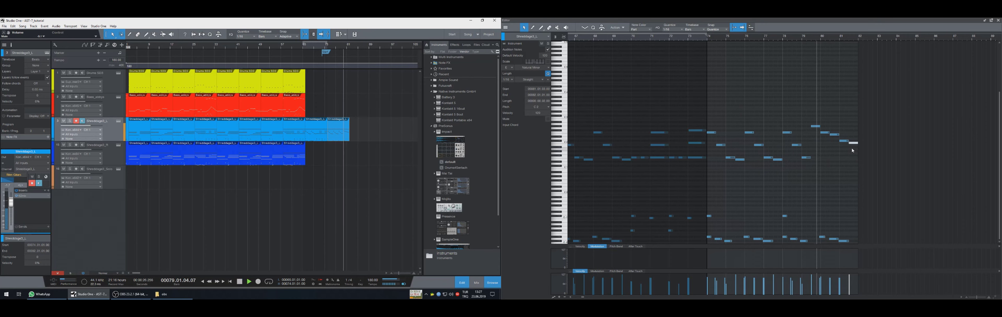
pyautogui.press('space')
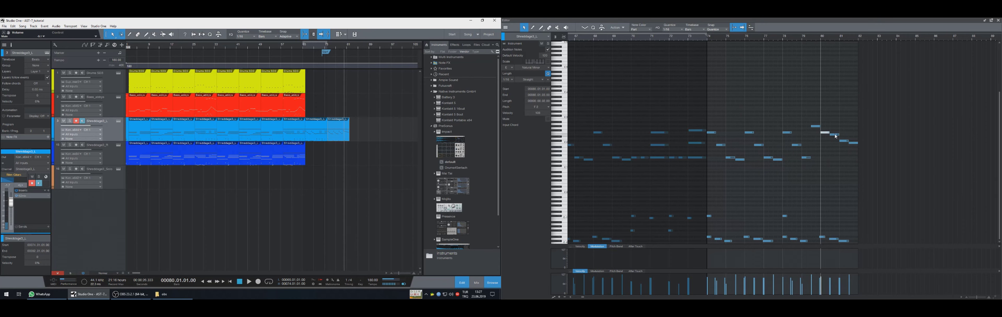
pyautogui.press('KP_Subtract')
pyautogui.press('KP_Subtract')
pyautogui.press('KP_Subtract')
pyautogui.press('KP_Subtract')
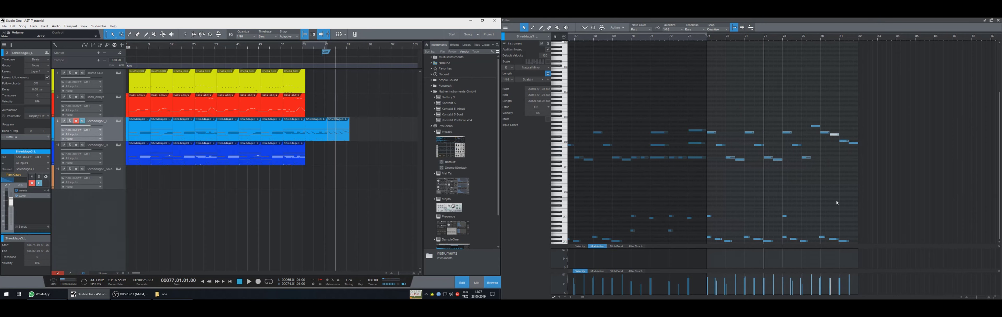
# - Open the left guitar's Kontakt instrument and replay the duplicate with its last three low notes selected
pyautogui.click(836, 200)
pyautogui.moveTo(817, 246); pyautogui.dragTo(817, 246)
pyautogui.click(118, 120)
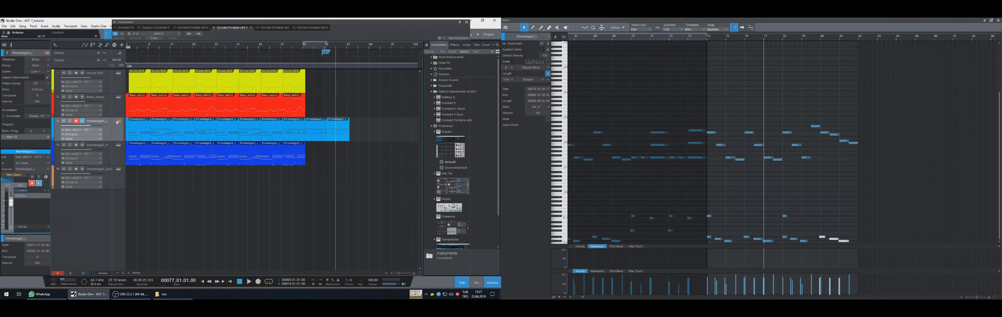
pyautogui.press('KP_Subtract')
pyautogui.press('KP_Subtract')
pyautogui.press('KP_Subtract')
pyautogui.press('KP_Subtract')
pyautogui.press('space')
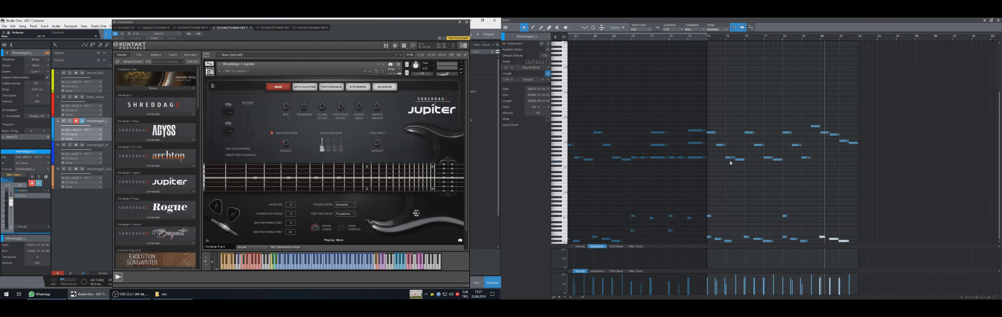
pyautogui.press('KP_Subtract')
pyautogui.press('KP_Subtract')
pyautogui.press('KP_Subtract')
pyautogui.press('KP_Subtract')
pyautogui.press('space')
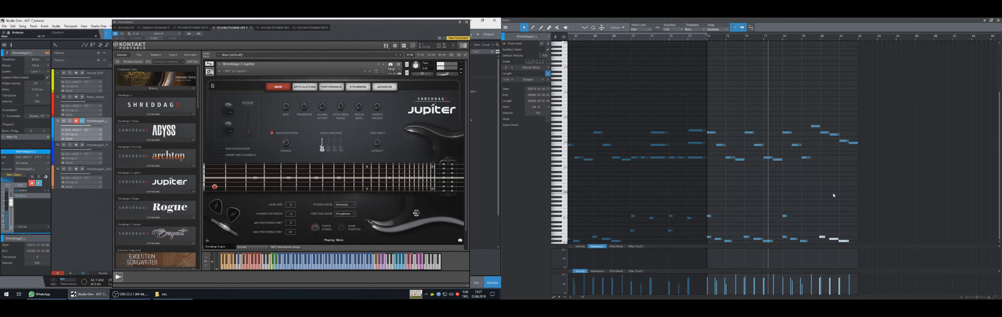
pyautogui.press('space')
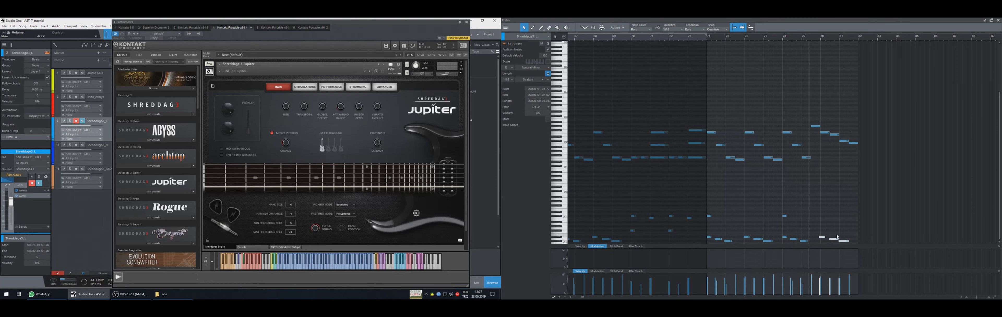
# - Try to shift the last three low notes half a bar earlier, to the middle of bar 79
pyautogui.moveTo(819, 232)
pyautogui.mouseDown()
pyautogui.moveTo(848, 244)
pyautogui.moveTo(813, 239)
pyautogui.mouseUp()
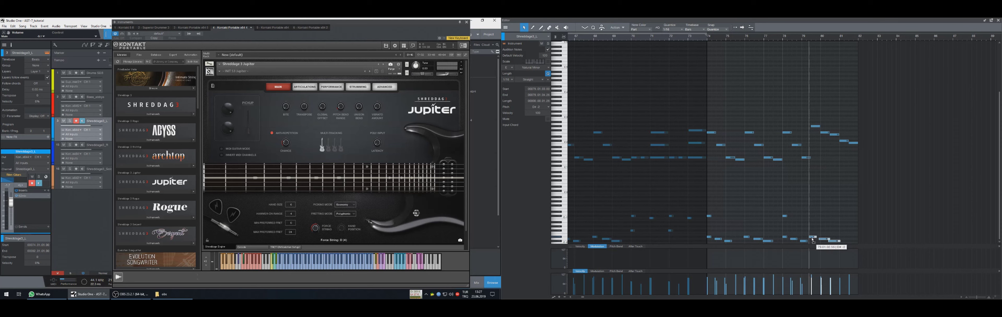
pyautogui.press('space')
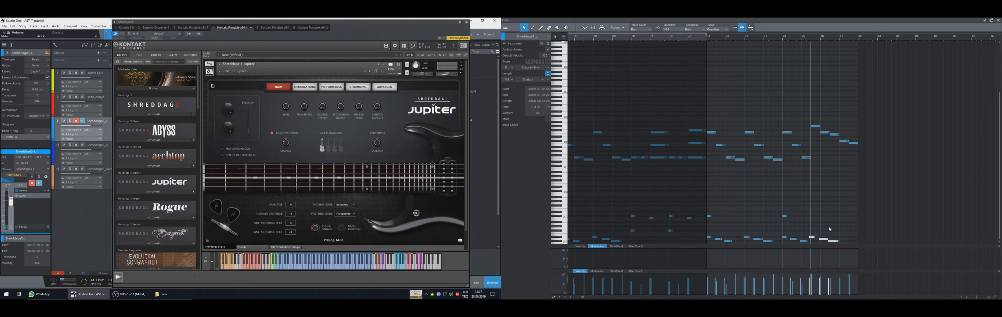
pyautogui.click(811, 236)
pyautogui.press('Up')
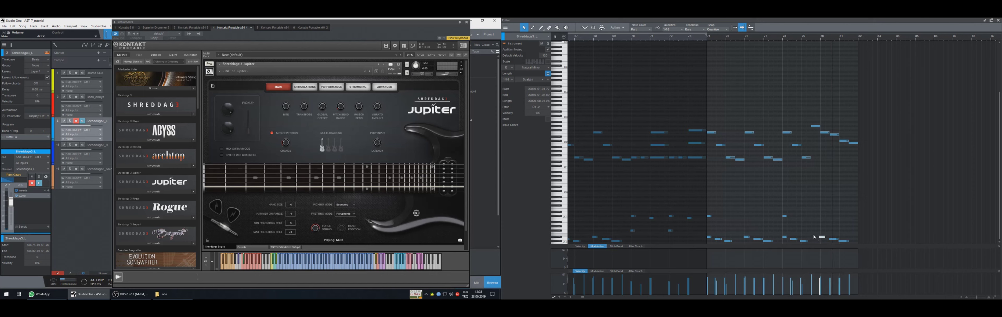
# - Draw a low note in the middle of bar 79 and a short one at bar 81
pyautogui.click(814, 236)
pyautogui.press('2')
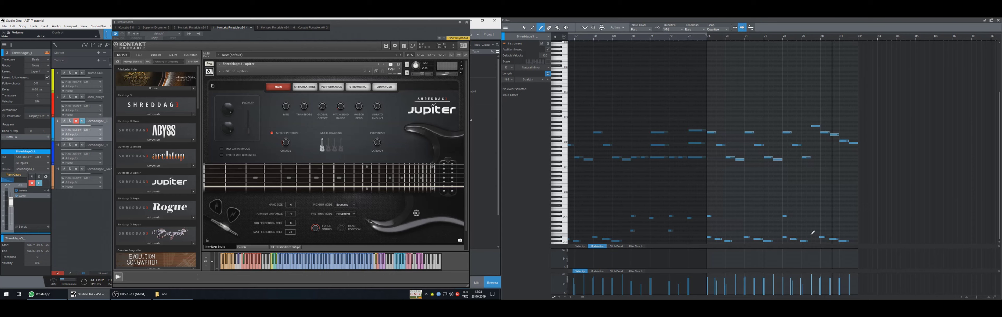
pyautogui.click(813, 233)
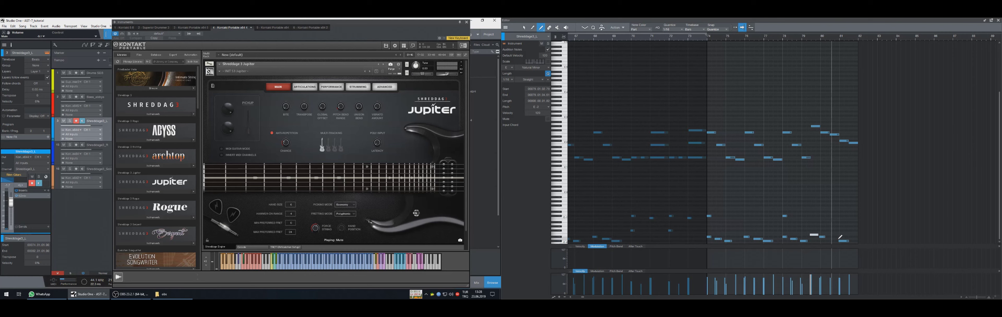
pyautogui.click(839, 237)
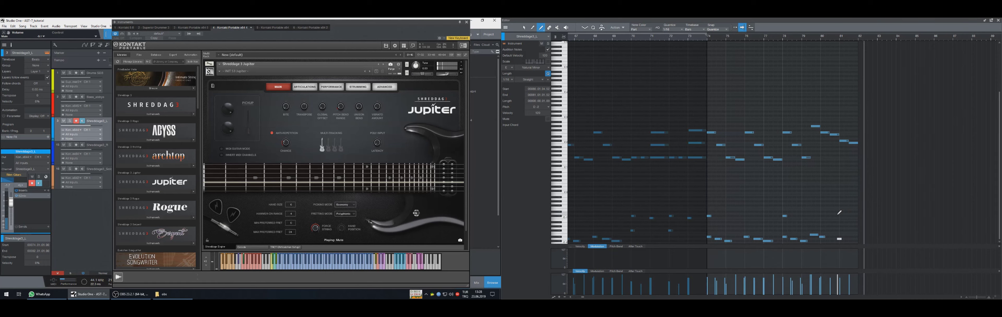
pyautogui.click(843, 180)
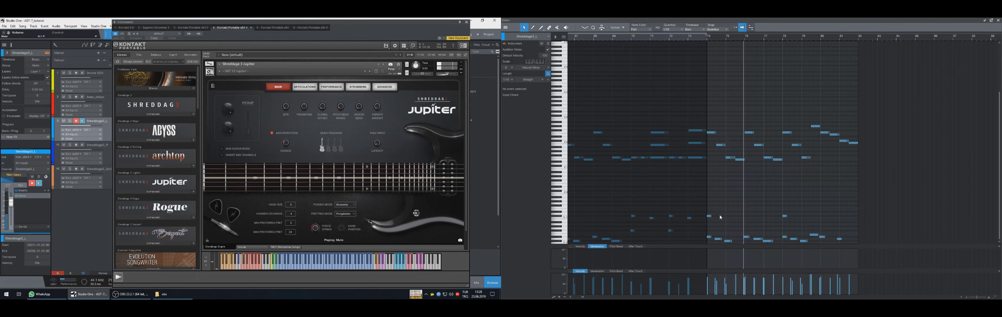
# - Draw short notes in the row above the lowest notes across bars 74, 76, 78 and 79, ending at bar 80
pyautogui.click(709, 216)
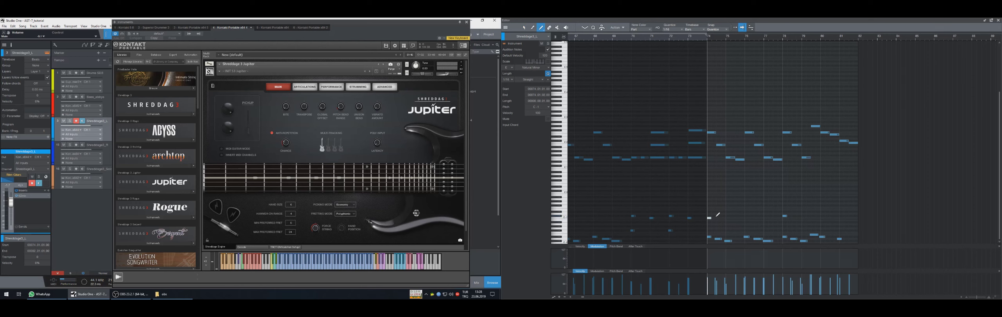
pyautogui.click(717, 216)
pyautogui.press('space')
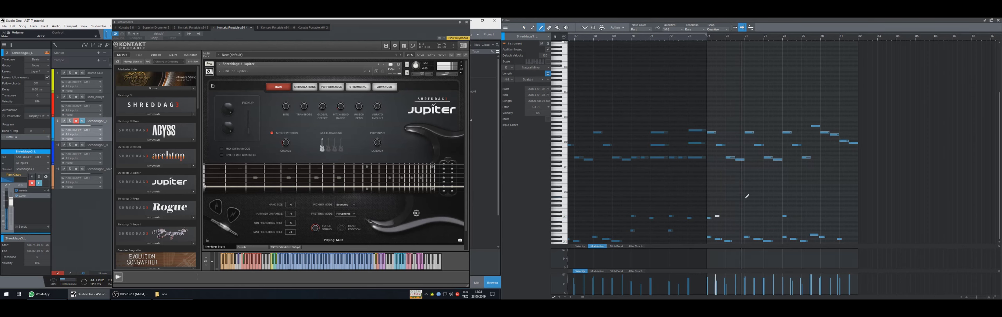
pyautogui.click(744, 218)
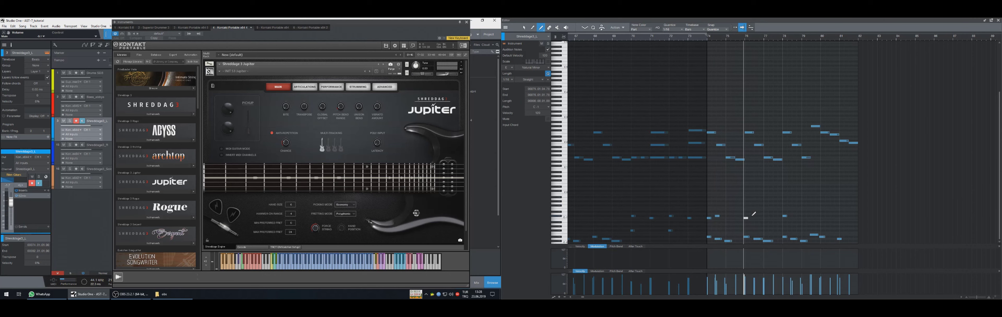
pyautogui.click(753, 215)
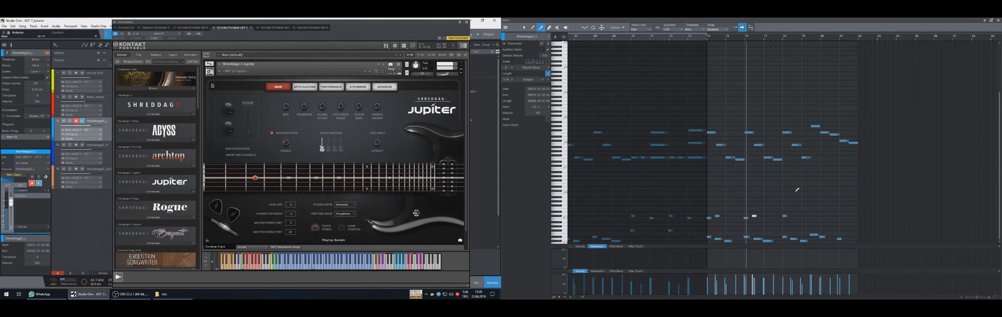
pyautogui.click(783, 216)
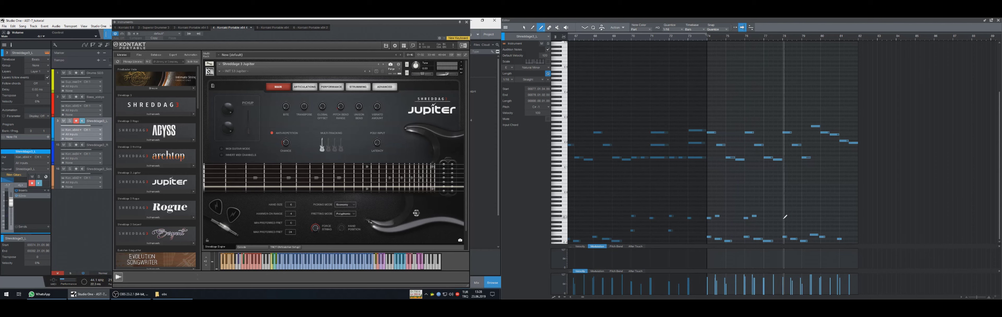
pyautogui.click(783, 217)
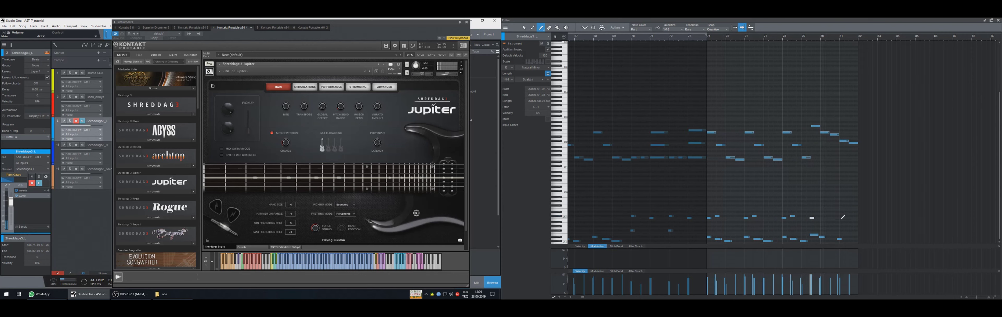
pyautogui.click(820, 216)
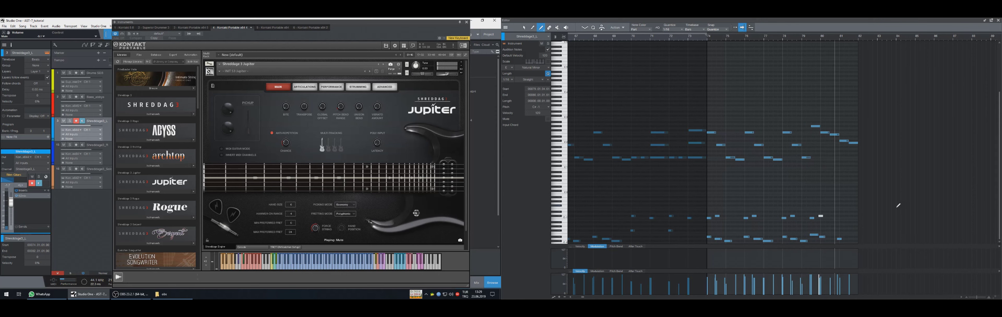
# - Lower the velocity of the riff note in the middle of bar 80 and return to bar 77
pyautogui.moveTo(828, 133); pyautogui.dragTo(831, 132)
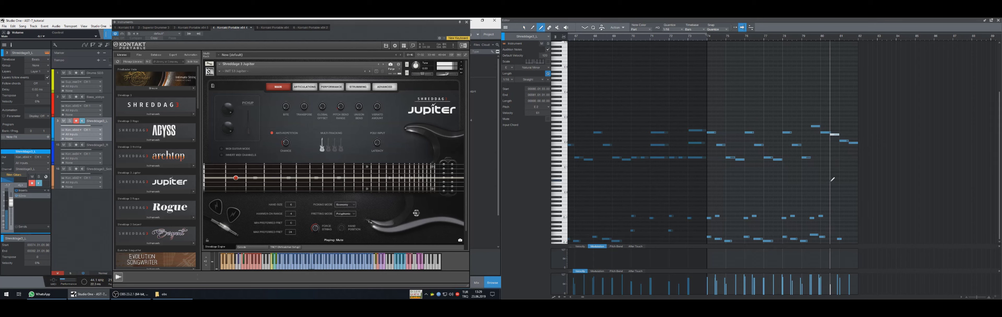
pyautogui.press('space')
pyautogui.press('KP_Subtract')
pyautogui.press('KP_Subtract')
pyautogui.press('KP_Subtract')
pyautogui.press('KP_Subtract')
pyautogui.press('KP_Subtract')
pyautogui.press('KP_Subtract')
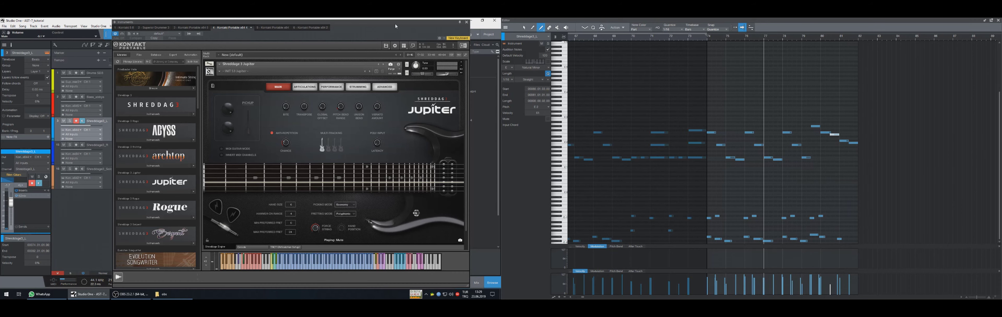
# - Move the Kontakt window aside to uncover the transport and set the song tempo to 90
pyautogui.moveTo(414, 22); pyautogui.dragTo(254, 20)
pyautogui.click(371, 281)
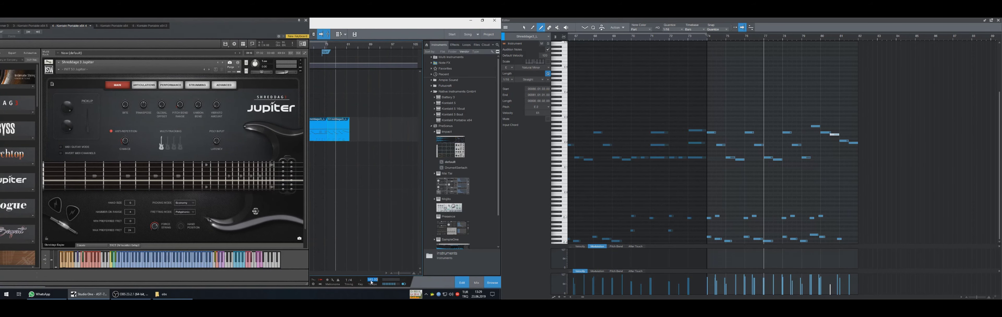
pyautogui.write('90')
pyautogui.press('Return')
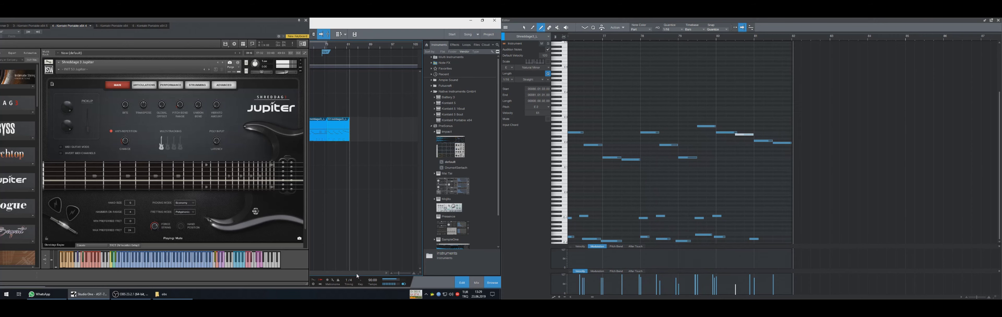
# - Replay the descending line from bar 79 at the slower tempo
pyautogui.press('space')
pyautogui.press('KP_Subtract')
pyautogui.press('KP_Subtract')
pyautogui.press('KP_Subtract')
pyautogui.press('space')
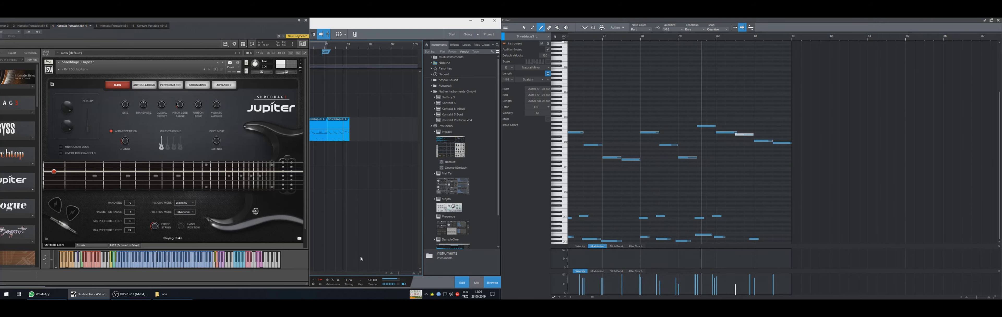
pyautogui.press('space')
pyautogui.press('KP_Subtract')
pyautogui.press('KP_Subtract')
pyautogui.press('KP_Subtract')
pyautogui.press('space')
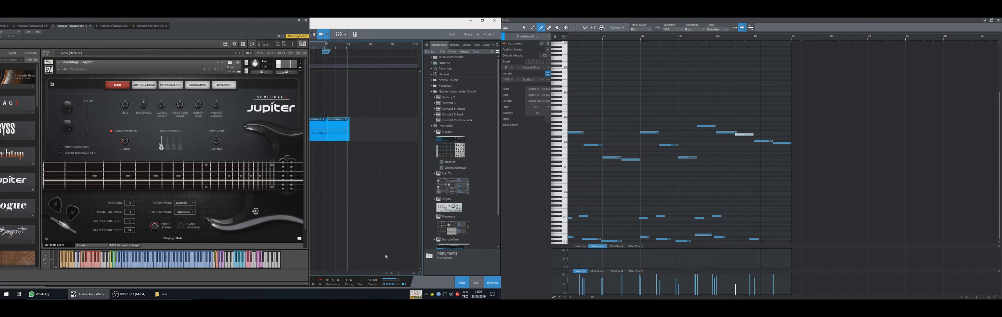
# - Replay the ending from bar 78 and lower the velocity of the riff note at the start of bar 80
pyautogui.moveTo(780, 189); pyautogui.dragTo(788, 187)
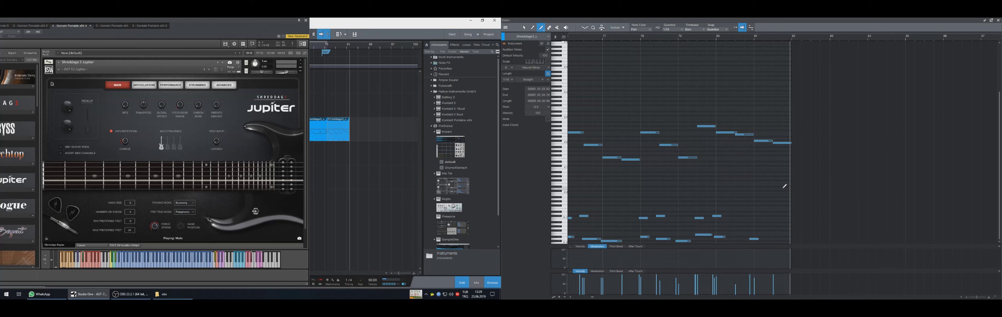
pyautogui.press('KP_Subtract')
pyautogui.press('KP_Subtract')
pyautogui.press('KP_Subtract')
pyautogui.press('KP_Subtract')
pyautogui.press('space')
pyautogui.scroll(1, 720, 178)
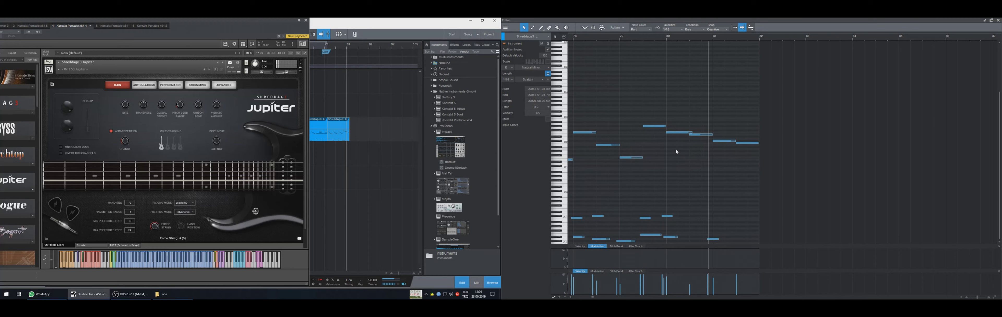
pyautogui.click(644, 126)
pyautogui.press('5')
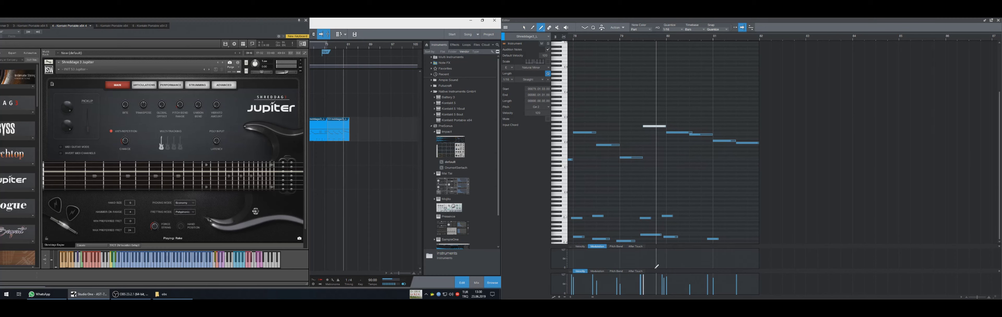
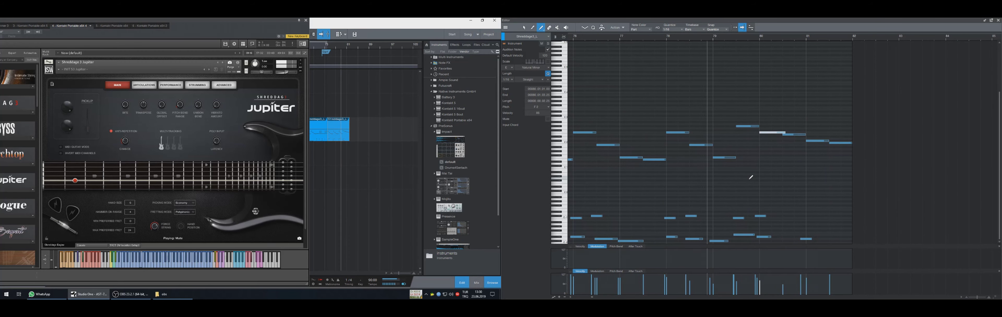
# - Select all riff notes from bar 74 onward and replay the section from bar 74
pyautogui.press('space')
pyautogui.press('KP_Subtract')
pyautogui.press('KP_Subtract')
pyautogui.press('KP_Subtract')
pyautogui.press('KP_Subtract')
pyautogui.press('KP_Subtract')
pyautogui.press('KP_Subtract')
pyautogui.press('KP_Subtract')
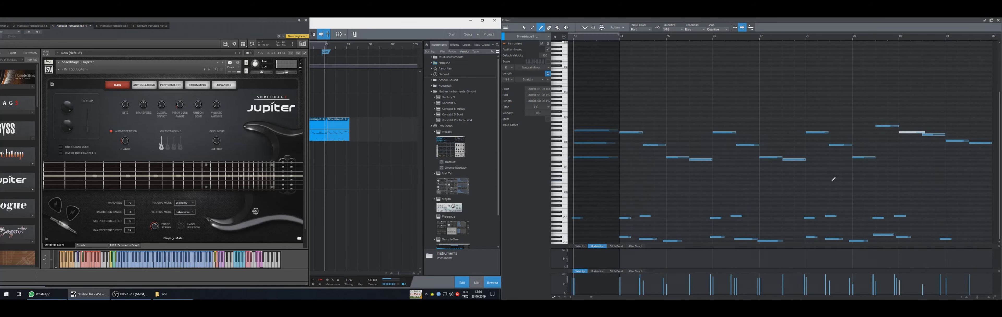
pyautogui.press('1')
pyautogui.moveTo(988, 190)
pyautogui.mouseDown()
pyautogui.moveTo(953, 168)
pyautogui.moveTo(630, 80)
pyautogui.mouseUp()
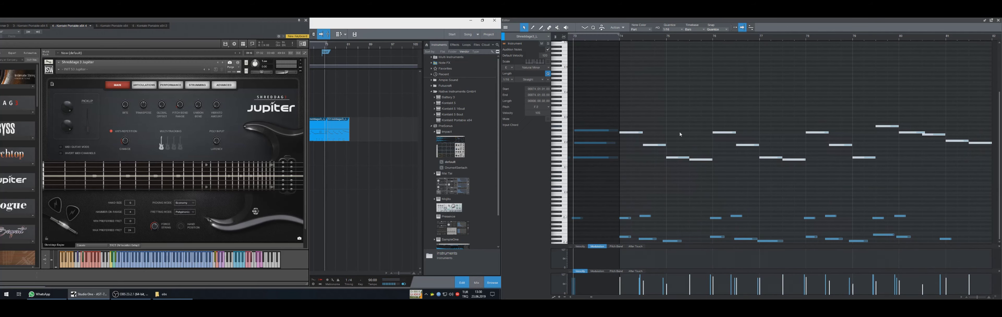
pyautogui.press('space')
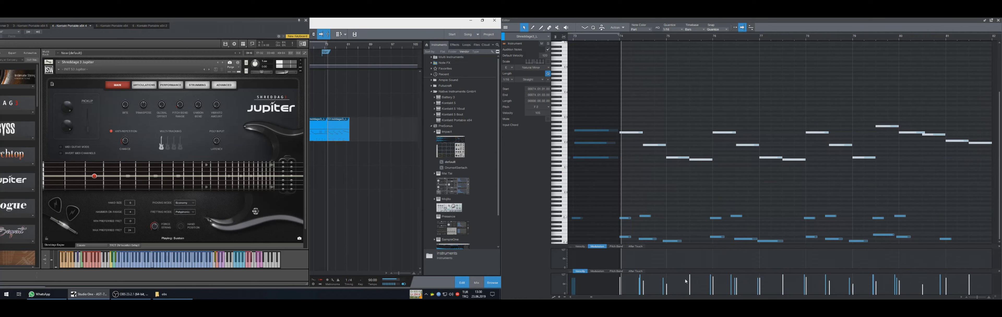
pyautogui.press('2')
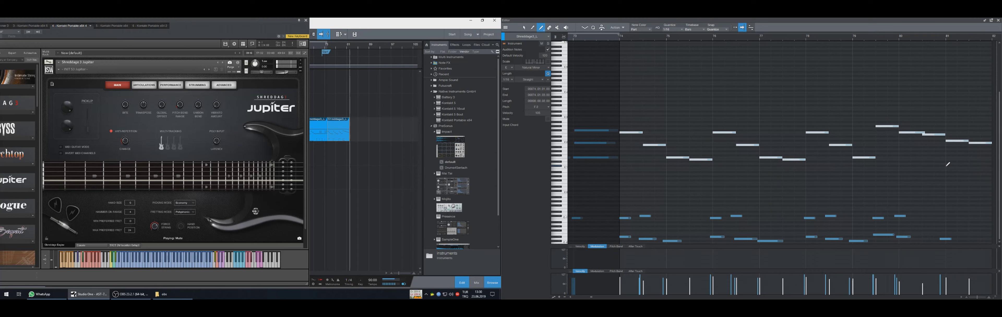
pyautogui.click(921, 161)
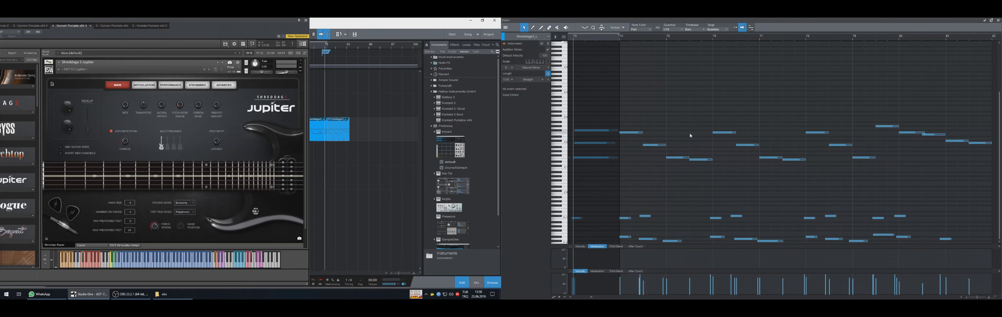
# - Transpose the high control note at the start of bar 74 down three semitones
pyautogui.scroll(3, 689, 133)
pyautogui.scroll(2, 686, 131)
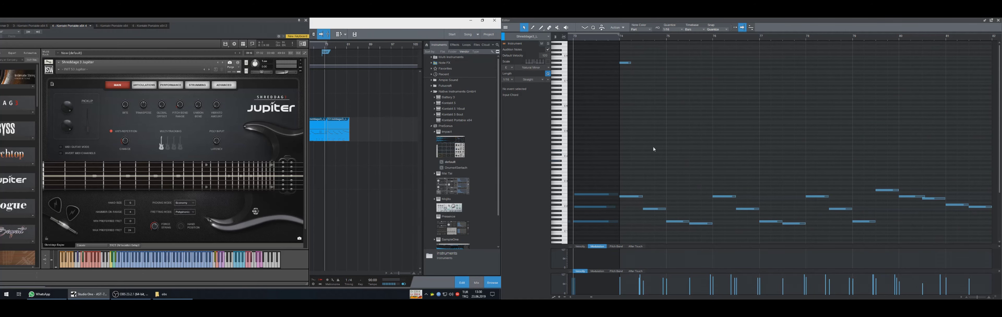
pyautogui.click(625, 62)
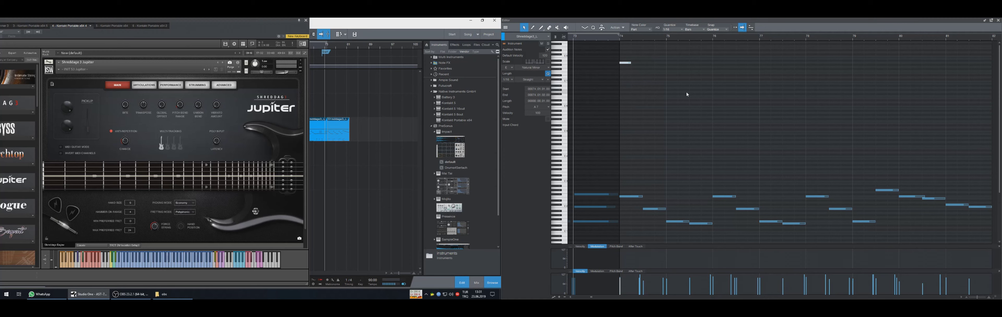
pyautogui.press('Down')
pyautogui.press('Down')
pyautogui.press('Down')
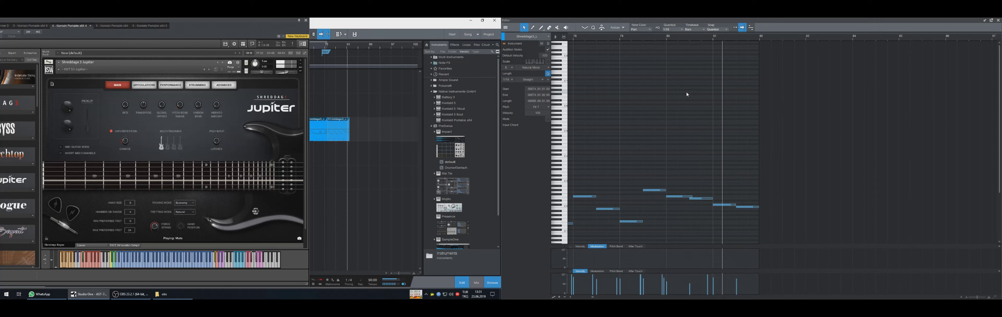
# - Lower the velocity of the last two riff notes in bar 81
pyautogui.click(737, 204)
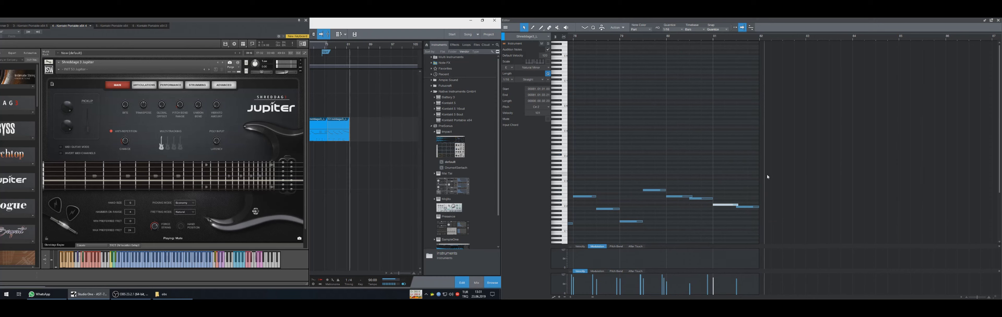
pyautogui.moveTo(754, 189); pyautogui.dragTo(719, 223)
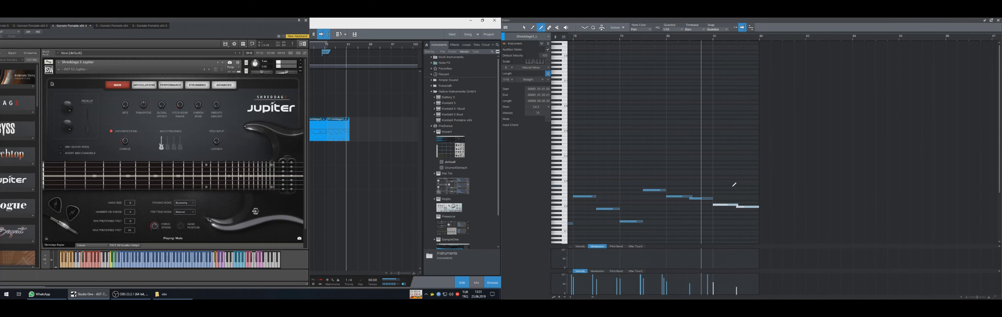
# - Trim the end of the highest riff note before bar 80 and remove the upper articulation note at that point
pyautogui.scroll(-1, 732, 179)
pyautogui.scroll(-3, 731, 176)
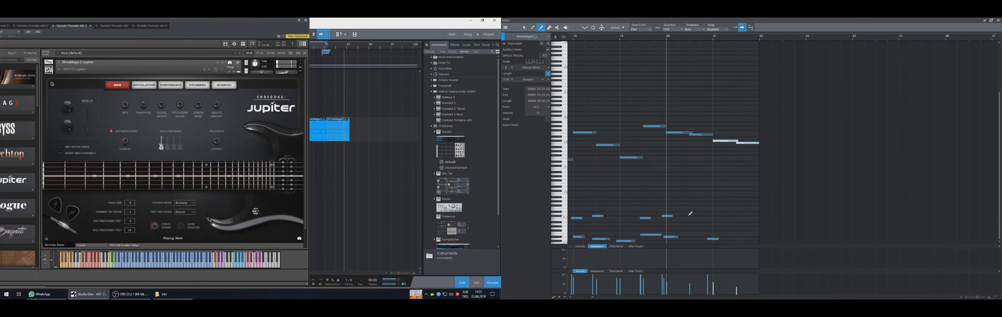
pyautogui.moveTo(666, 126); pyautogui.dragTo(667, 127)
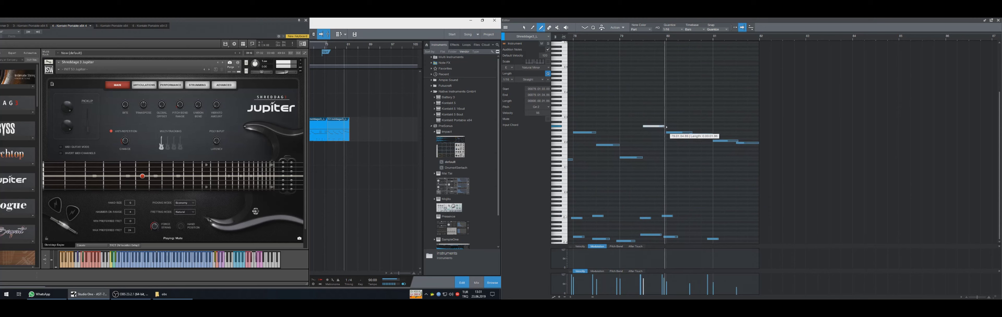
pyautogui.click(670, 215)
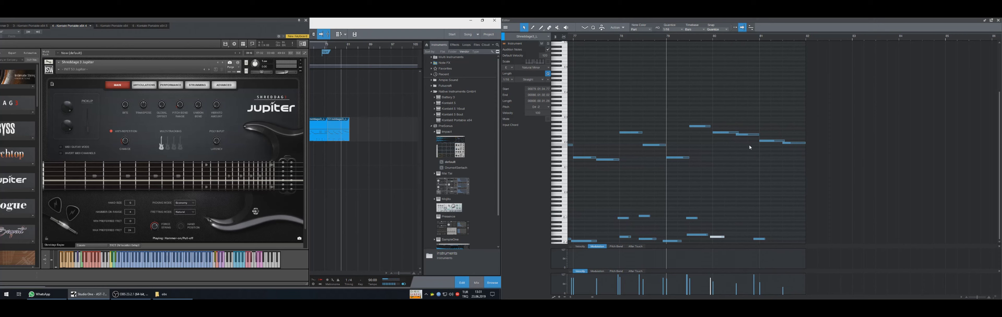
# - Lower the velocity of the riff note in the middle of bar 80, then raise the song tempo and replay the part
pyautogui.click(746, 135)
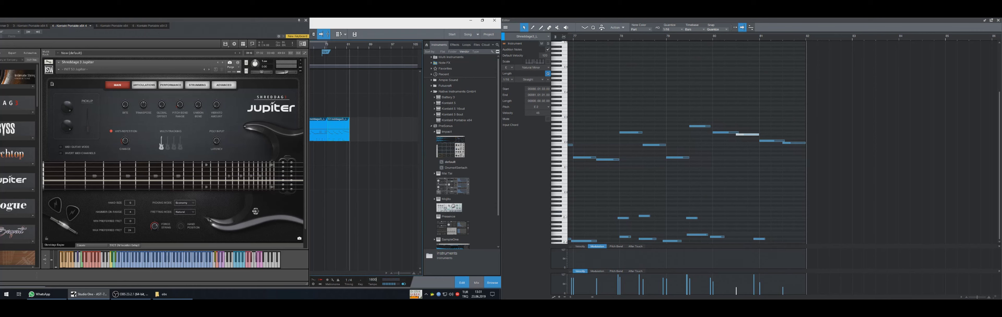
pyautogui.press('Return')
pyautogui.press('space')
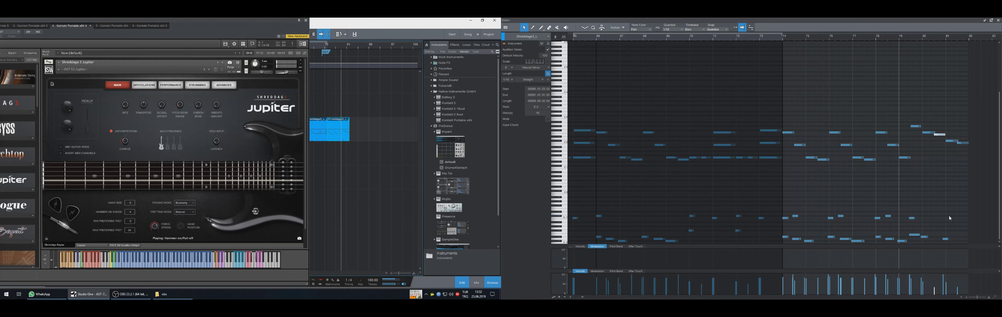
pyautogui.press('space')
# - Try two upper articulation notes in the middle of bars 80 and 81 and shift them up one semitone
pyautogui.click(936, 175)
pyautogui.press('5')
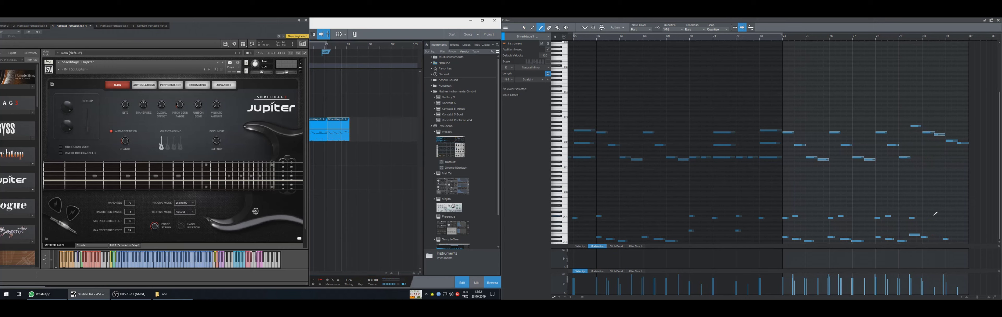
pyautogui.click(933, 215)
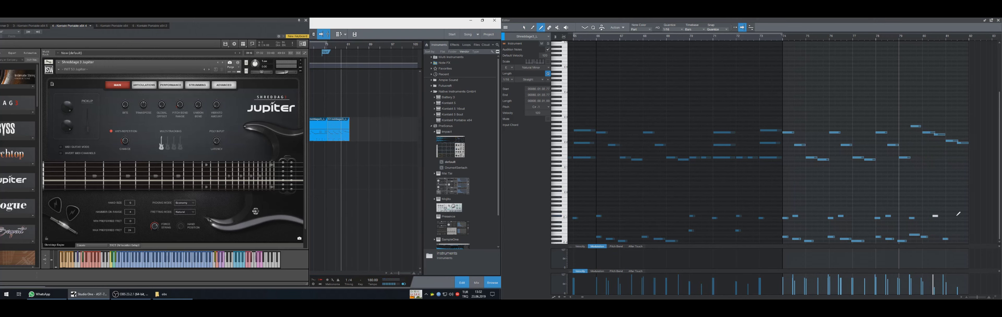
pyautogui.moveTo(958, 213); pyautogui.dragTo(958, 215)
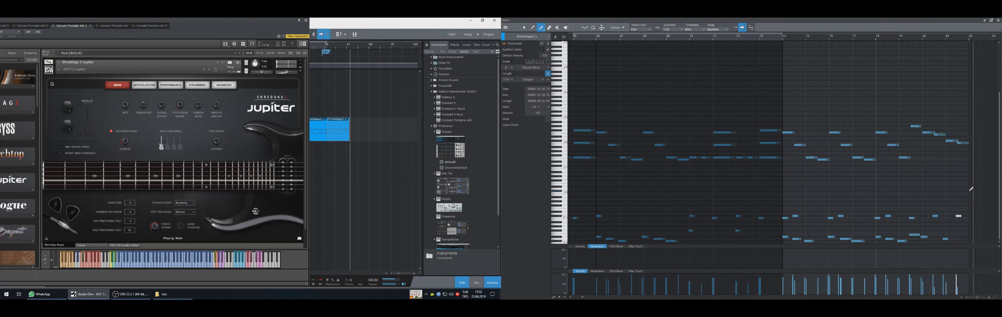
pyautogui.press('1')
pyautogui.moveTo(967, 209); pyautogui.dragTo(936, 220)
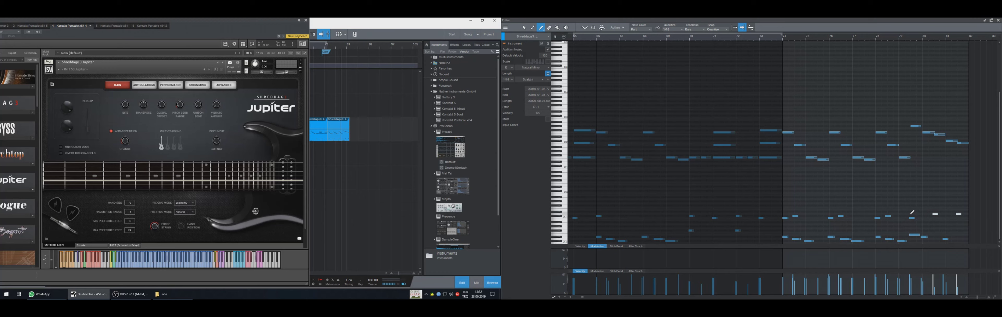
# - Try the ending without the two articulation notes and with softer closing riff notes, and undo these changes
pyautogui.press('1')
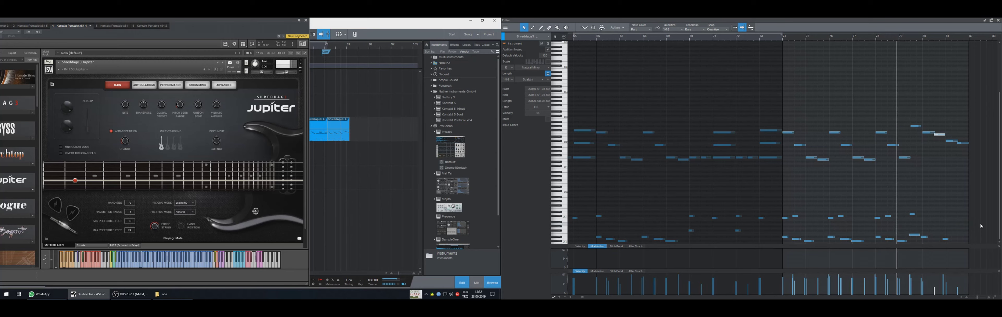
pyautogui.click(964, 147)
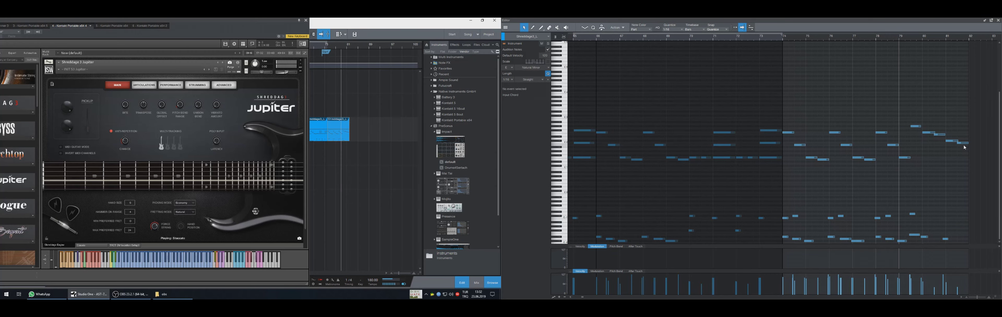
pyautogui.moveTo(934, 123); pyautogui.dragTo(933, 123)
pyautogui.press('5')
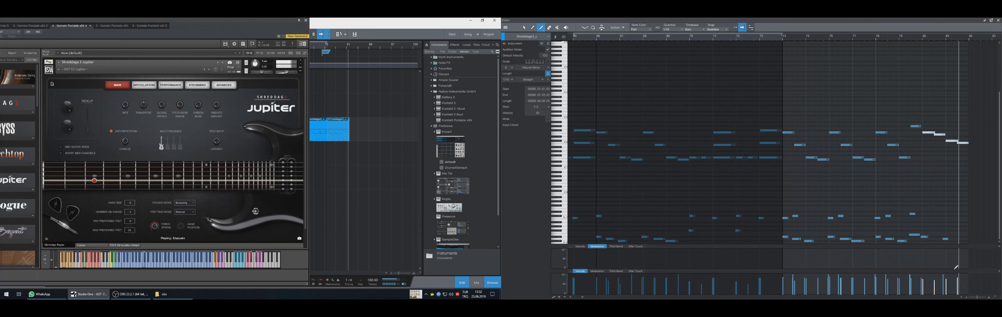
pyautogui.hotkey('ctrl', 'z')
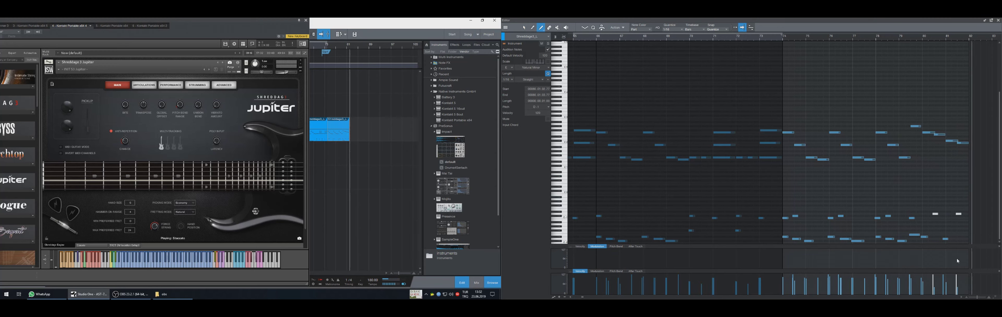
# - Shift the two articulation notes in bars 80 and 81 down, audition the ending and delete both notes
pyautogui.press('KP_Subtract')
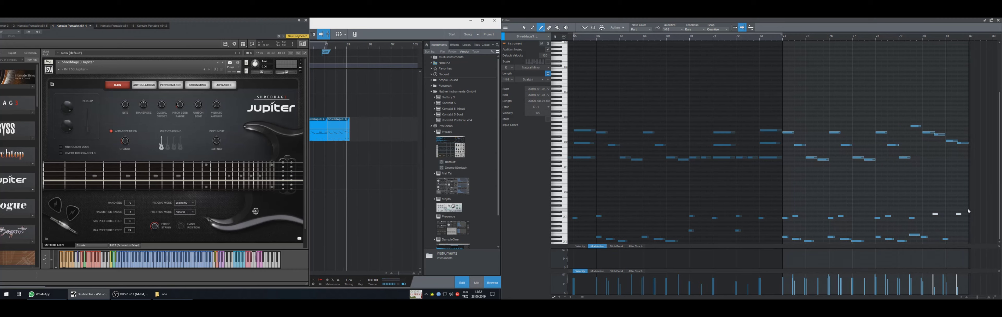
pyautogui.press('1')
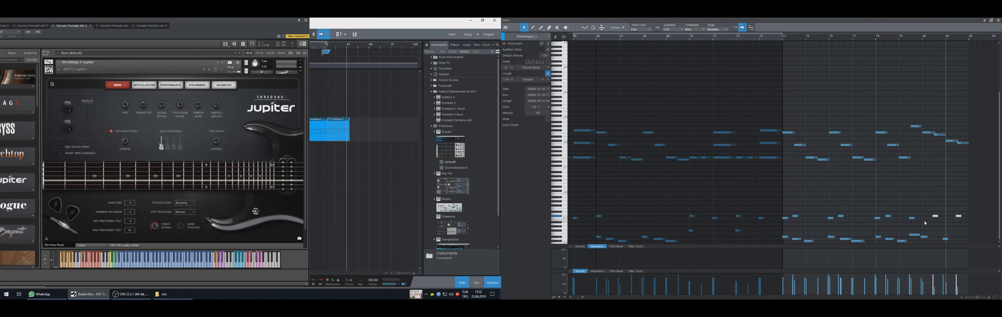
pyautogui.press('KP_Subtract')
pyautogui.press('KP_Subtract')
pyautogui.press('space')
pyautogui.press('space')
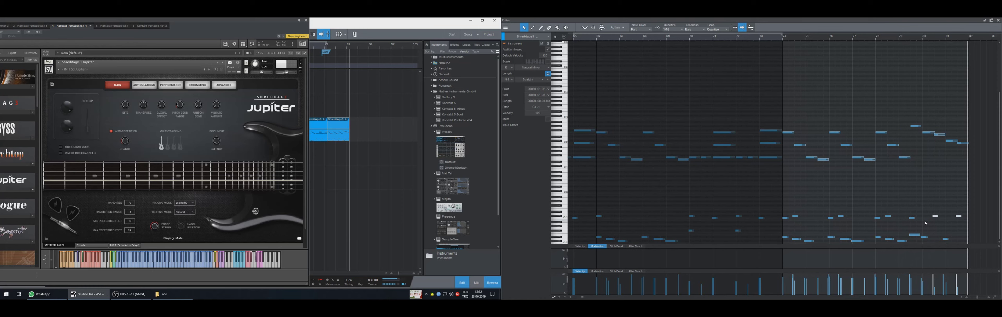
pyautogui.press('Down')
pyautogui.press('KP_Subtract')
pyautogui.press('KP_Subtract')
pyautogui.press('KP_Subtract')
pyautogui.press('space')
pyautogui.press('space')
pyautogui.press('Delete')
# - Replay the ending of the left guitar part from bar 78
pyautogui.press('KP_Subtract')
pyautogui.press('KP_Subtract')
pyautogui.press('KP_Subtract')
pyautogui.press('KP_Subtract')
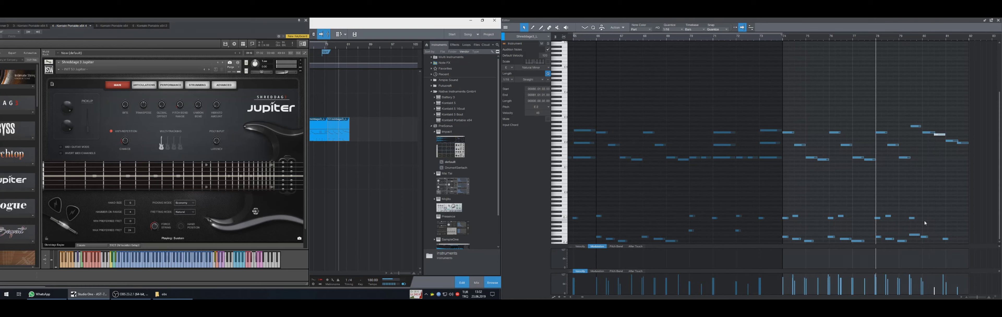
pyautogui.press('space')
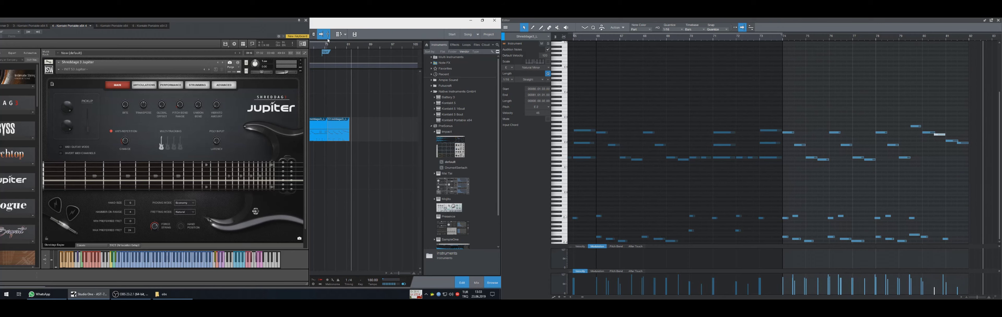
# - Close the Kontakt window and play the song from the start, skipping ahead to the new left guitar riff
pyautogui.click(305, 21)
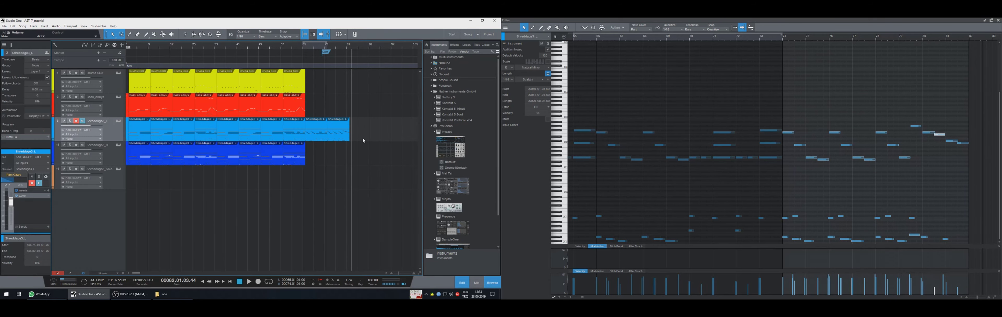
pyautogui.press(',')
pyautogui.press('space')
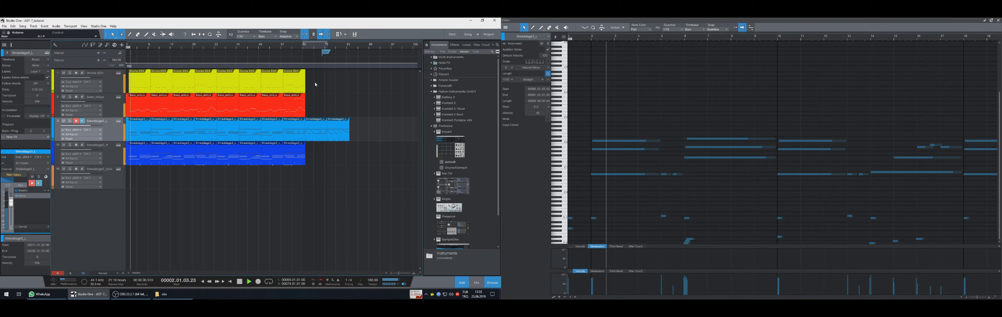
pyautogui.click(289, 45)
pyautogui.click(280, 47)
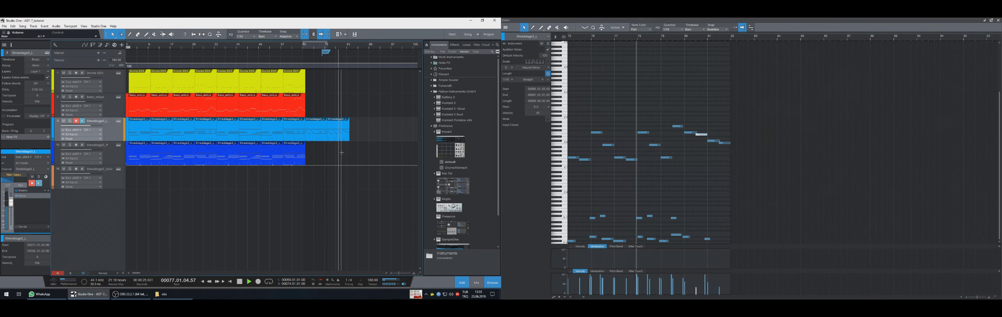
pyautogui.press('space')
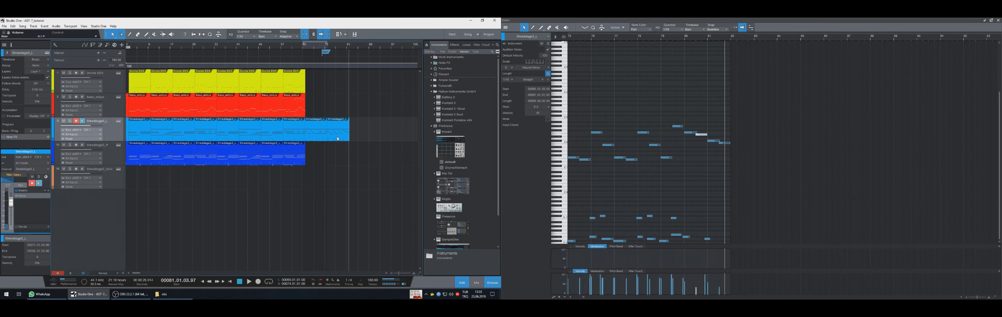
# - Copy the two left guitar events from bars 66 and 74 onto the right guitar track and select the first copy
pyautogui.click(320, 138)
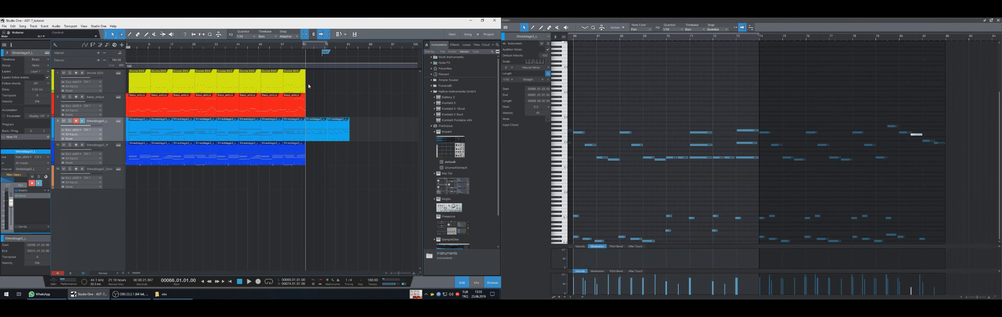
pyautogui.moveTo(332, 136); pyautogui.dragTo(331, 158)
pyautogui.press('space')
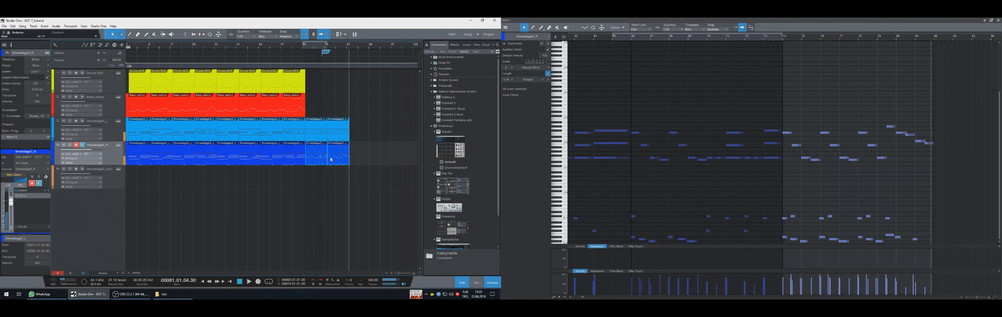
pyautogui.press('space')
pyautogui.click(315, 163)
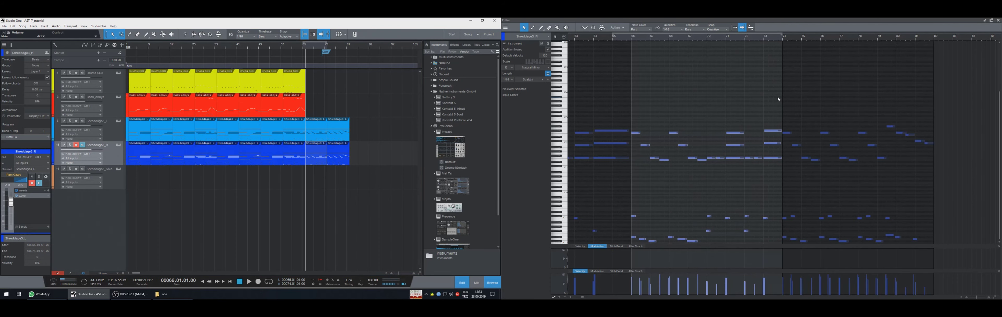
# - Humanize the right guitar notes in bars 66 to 73 and play them back
pyautogui.moveTo(777, 96); pyautogui.dragTo(642, 244)
pyautogui.press('h')
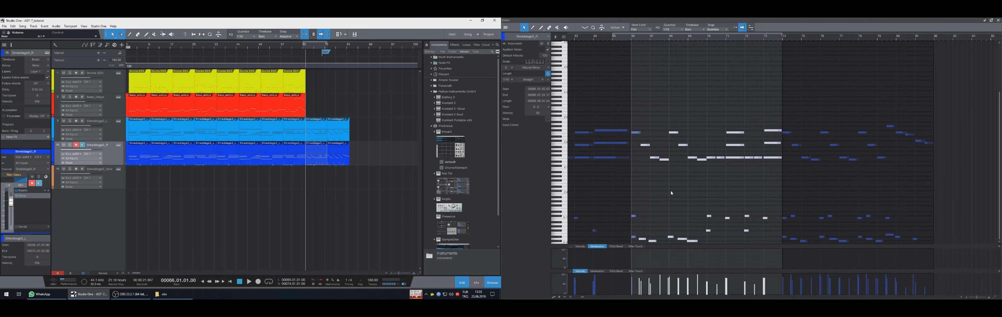
pyautogui.hotkey('alt', 'h')
pyautogui.press('space')
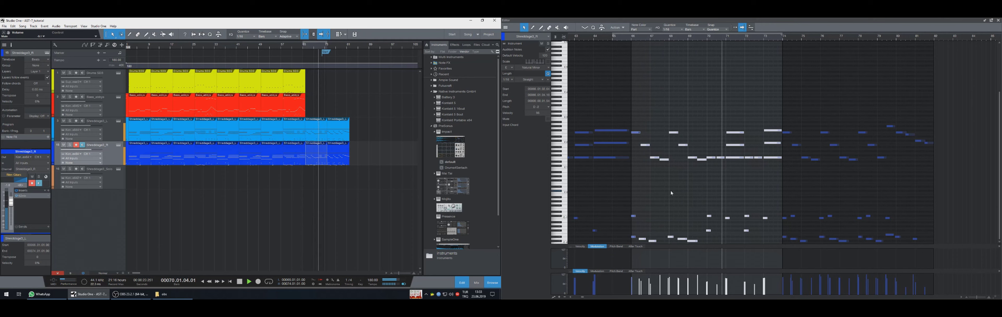
pyautogui.click(714, 163)
pyautogui.moveTo(706, 159); pyautogui.dragTo(706, 160)
pyautogui.press('space')
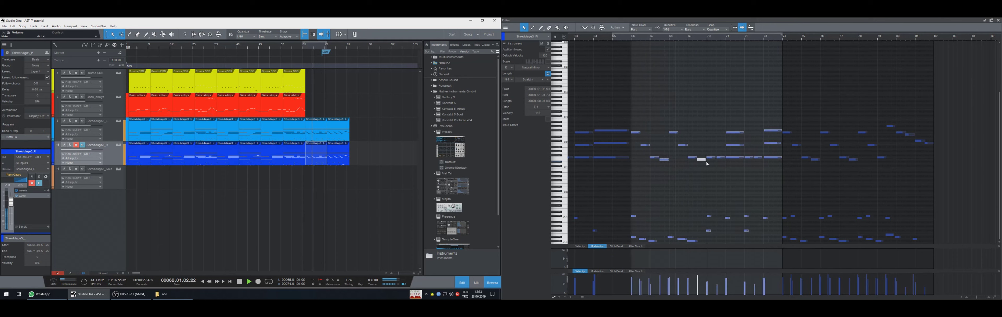
pyautogui.press('space')
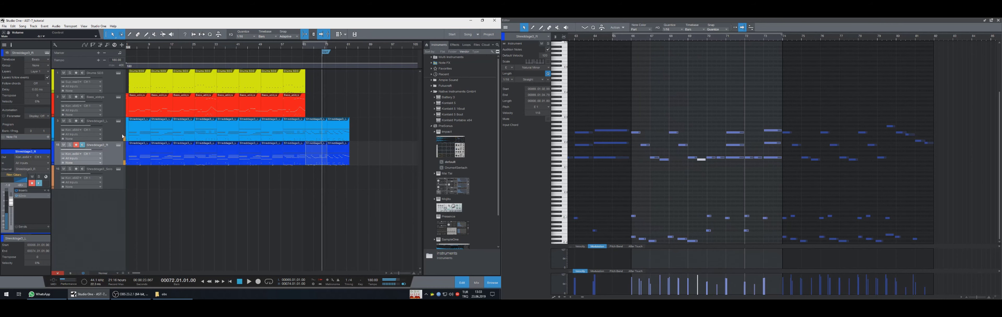
# - Open the right guitar track's Kontakt instrument and replay the copied riff
pyautogui.click(119, 145)
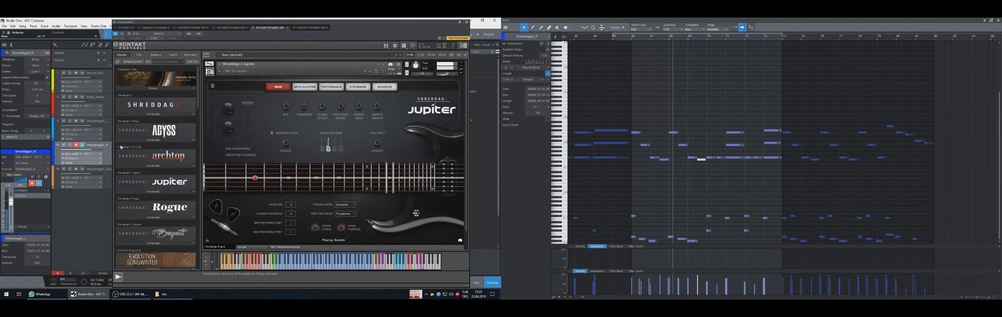
pyautogui.press('space')
pyautogui.press('KP_Subtract')
pyautogui.press('KP_Subtract')
pyautogui.press('KP_Subtract')
pyautogui.press('KP_Subtract')
pyautogui.press('KP_Subtract')
pyautogui.press('KP_Subtract')
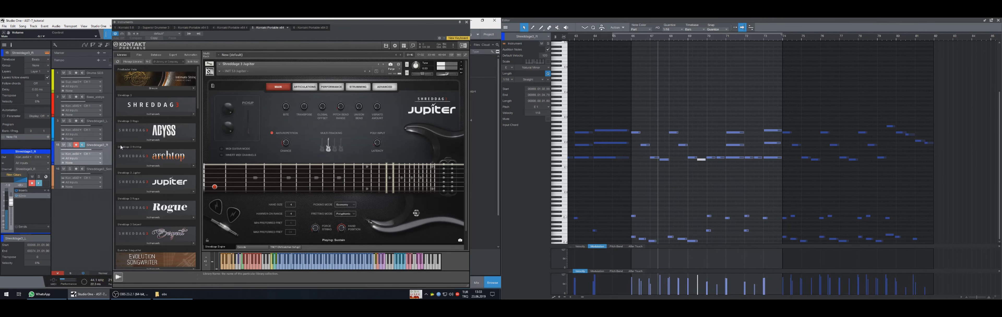
pyautogui.press('space')
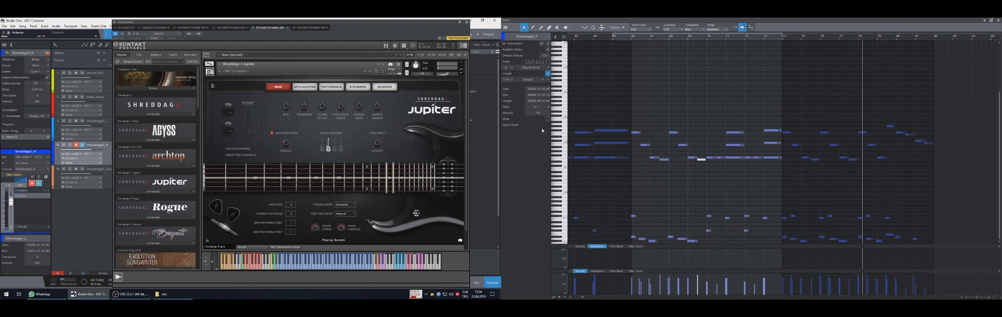
# - Humanize the upper melody notes of the right guitar part in bars 74 to 81 and audition the ending
pyautogui.moveTo(932, 109); pyautogui.dragTo(797, 172)
pyautogui.press('h')
pyautogui.press('h')
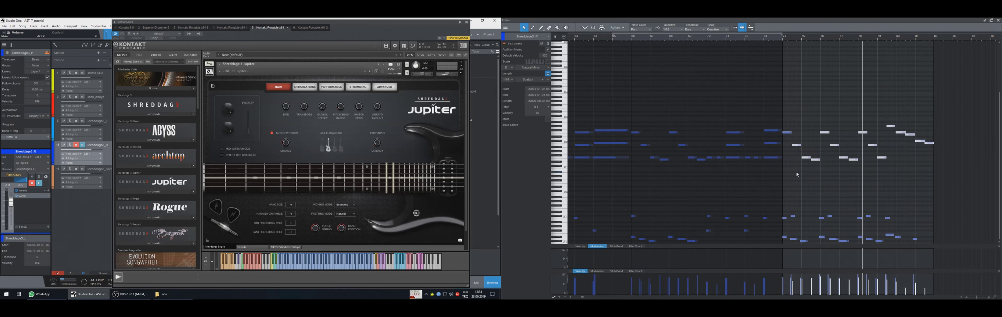
pyautogui.press('KP_Subtract')
pyautogui.press('KP_Subtract')
pyautogui.press('KP_Subtract')
pyautogui.press('KP_Subtract')
pyautogui.press('KP_Subtract')
pyautogui.press('space')
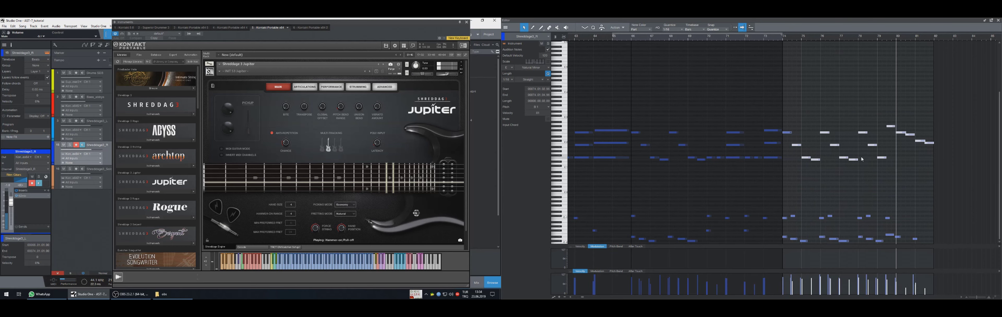
# - Raise the last two melody notes in bar 81 of the right guitar part to vary the ending
pyautogui.click(901, 159)
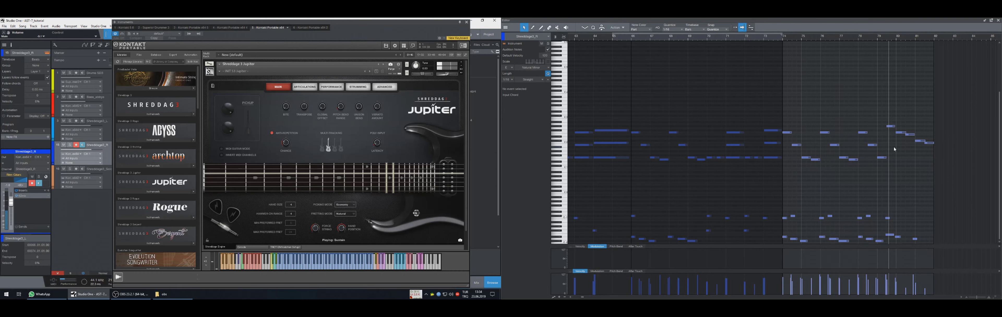
pyautogui.click(891, 126)
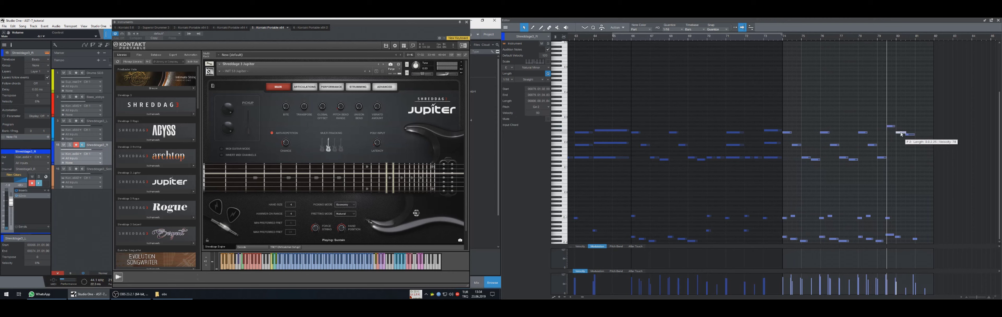
pyautogui.click(917, 140)
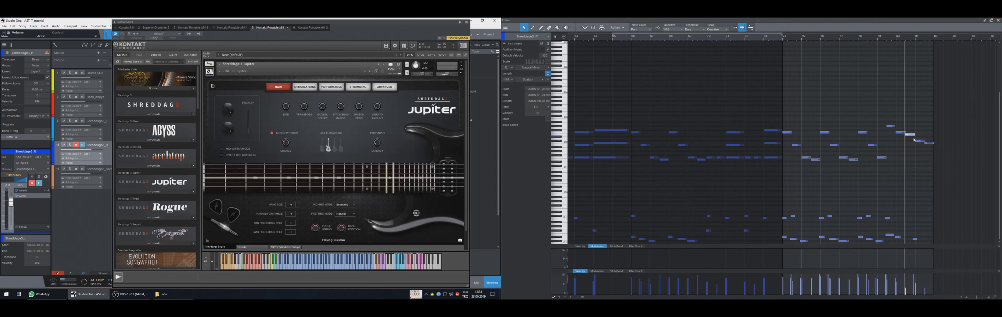
pyautogui.moveTo(919, 141); pyautogui.dragTo(919, 131)
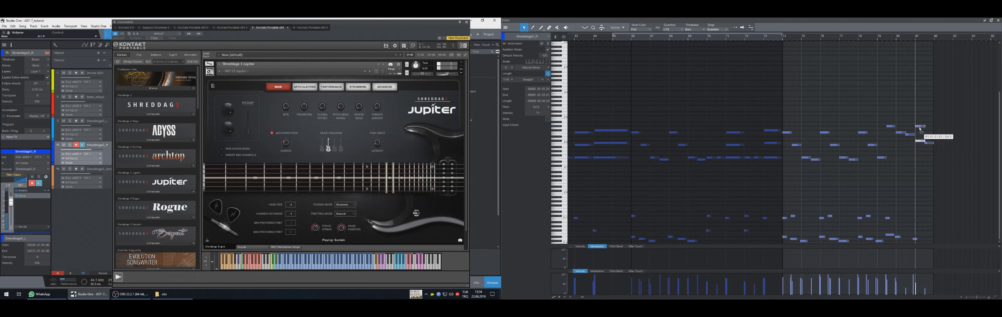
pyautogui.moveTo(920, 133); pyautogui.dragTo(920, 131)
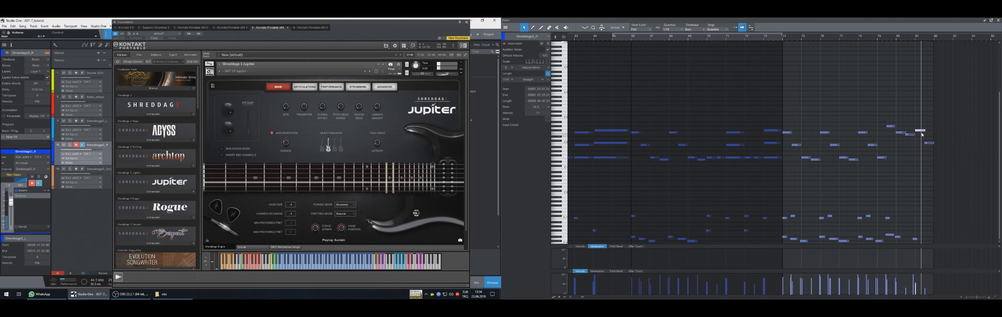
pyautogui.moveTo(921, 130); pyautogui.dragTo(928, 135)
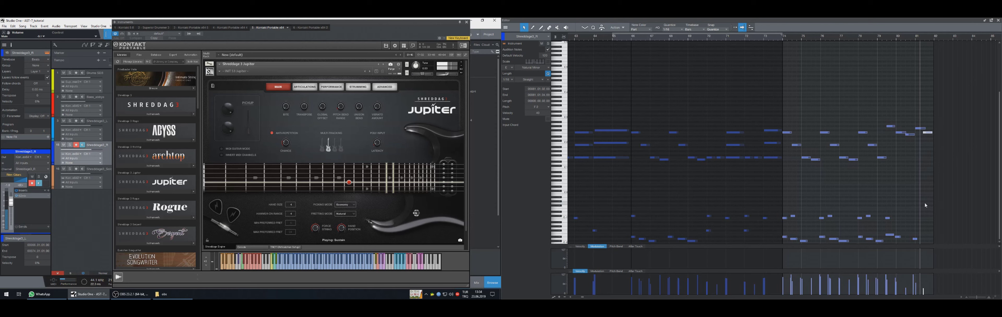
# - Shift the articulation note under bar 81 up, delete it and replay the right guitar ending
pyautogui.click(915, 239)
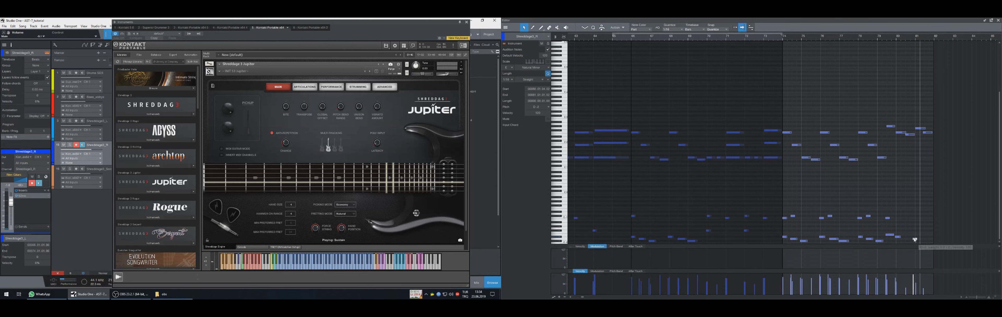
pyautogui.press('Up')
pyautogui.press('Up')
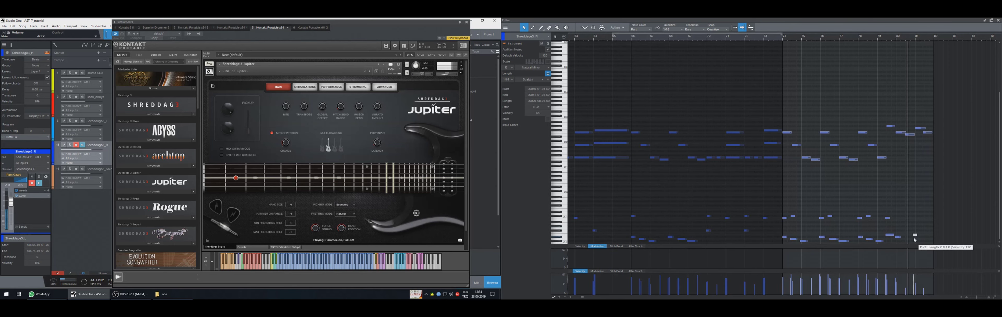
pyautogui.press('Delete')
pyautogui.press('KP_Subtract')
pyautogui.press('KP_Subtract')
pyautogui.press('KP_Subtract')
pyautogui.press('KP_Subtract')
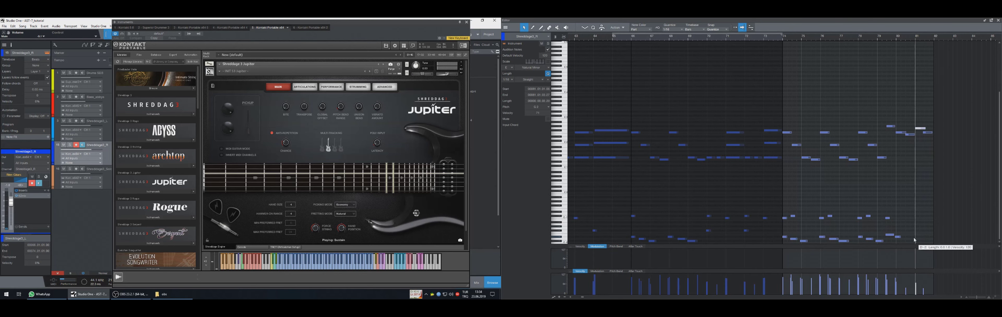
pyautogui.press('space')
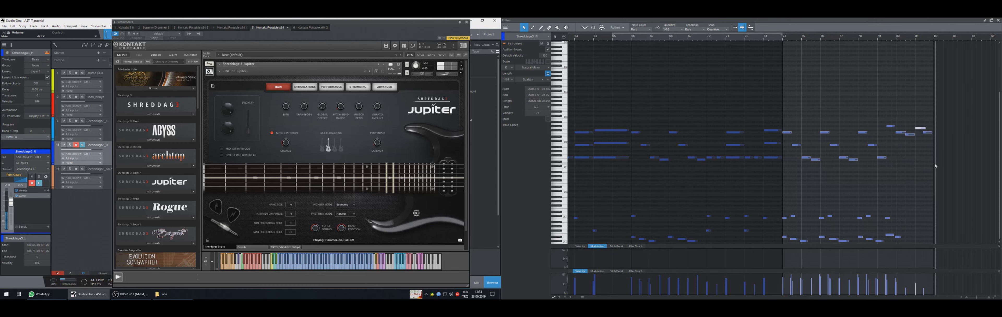
# - Close the Kontakt window and add a tempo change at bar 66 with a tempo of 200
pyautogui.press('3')
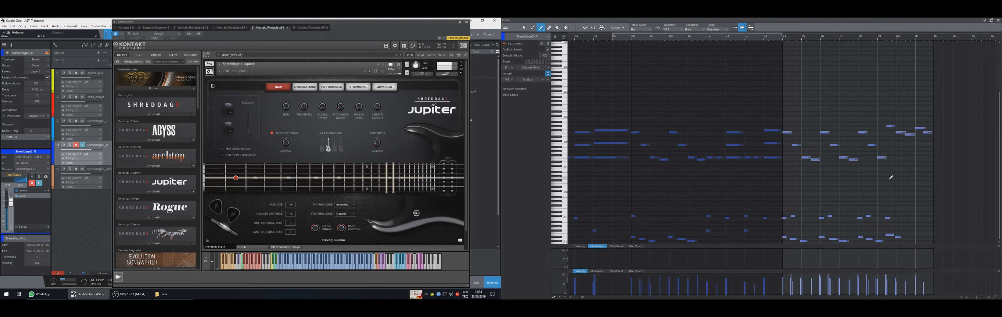
pyautogui.click(466, 22)
pyautogui.click(364, 166)
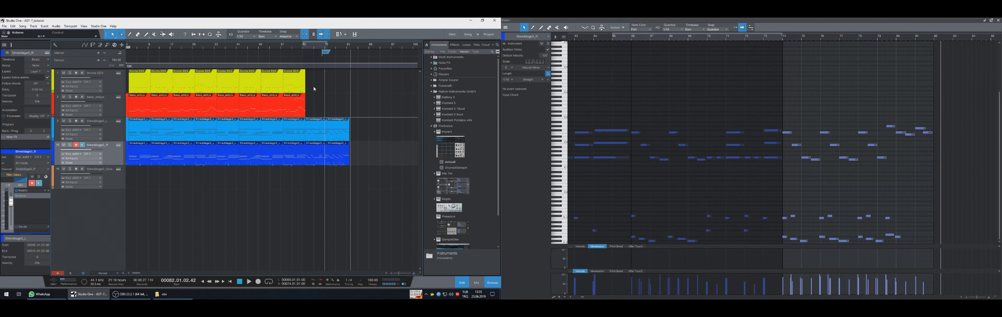
pyautogui.click(306, 65)
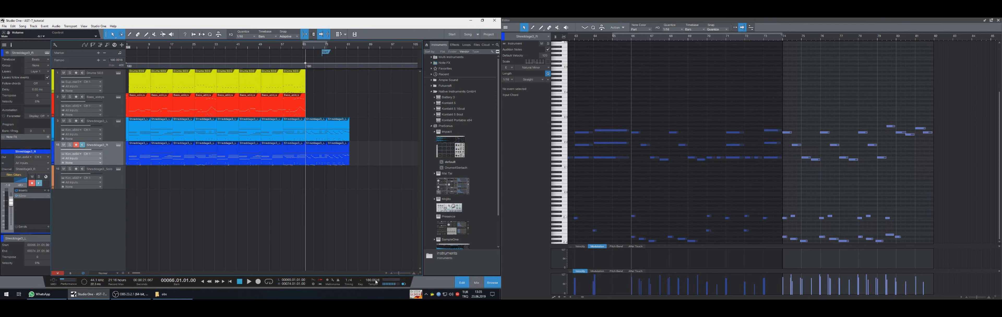
pyautogui.press('space')
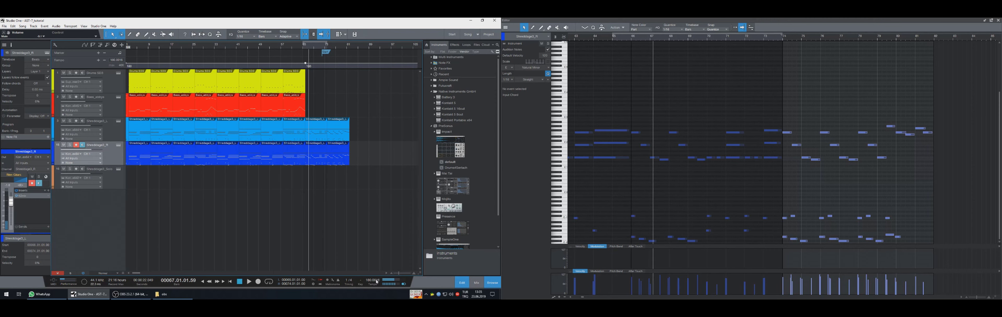
pyautogui.press('space')
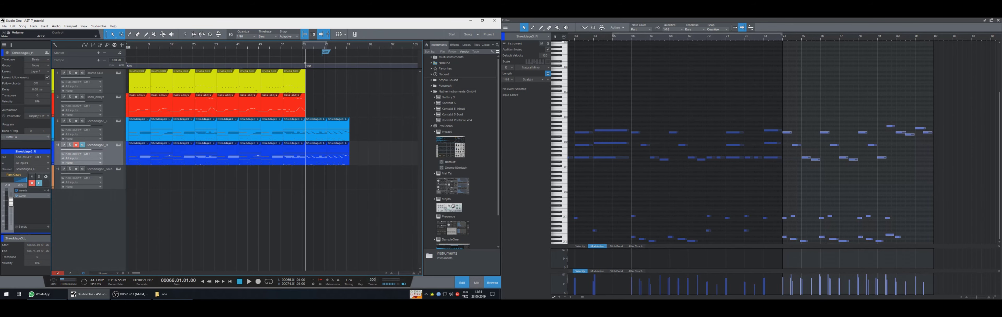
pyautogui.press('Return')
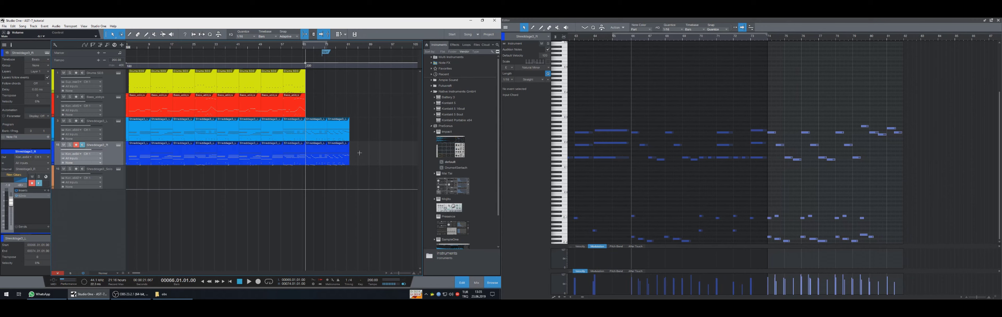
# - Play the transition into the new riff from just before bar 66 at the changed tempo
pyautogui.press('KP_Subtract')
pyautogui.press('space')
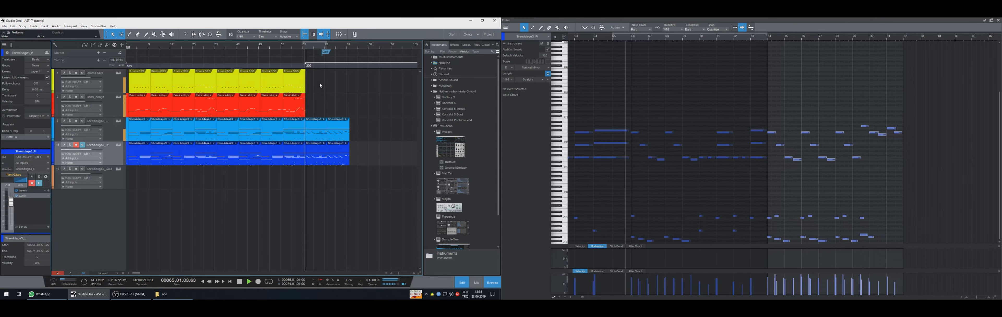
pyautogui.press('space')
pyautogui.press('KP_Subtract')
pyautogui.press('KP_Subtract')
pyautogui.press('KP_Subtract')
pyautogui.press('space')
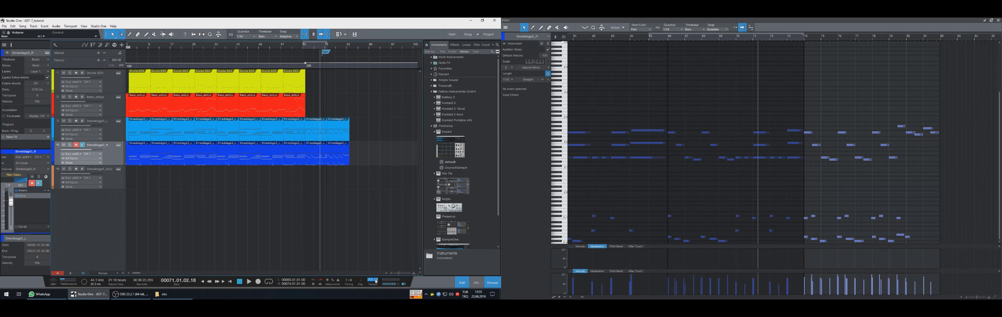
# - Set the tempo from bar 66 to 270 and play the new riff through to its end
pyautogui.write('270')
pyautogui.press('Return')
pyautogui.press('KP_Subtract')
pyautogui.press('KP_Subtract')
pyautogui.press('KP_Subtract')
pyautogui.press('KP_Subtract')
pyautogui.press('KP_Subtract')
pyautogui.press('KP_Subtract')
pyautogui.press('KP_Subtract')
pyautogui.press('KP_Subtract')
pyautogui.press('KP_Subtract')
pyautogui.press('KP_Subtract')
pyautogui.press('KP_Subtract')
pyautogui.press('KP_Subtract')
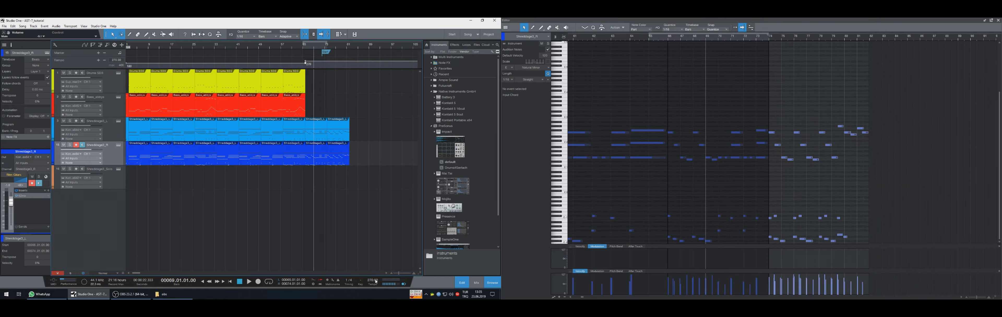
pyautogui.press('space')
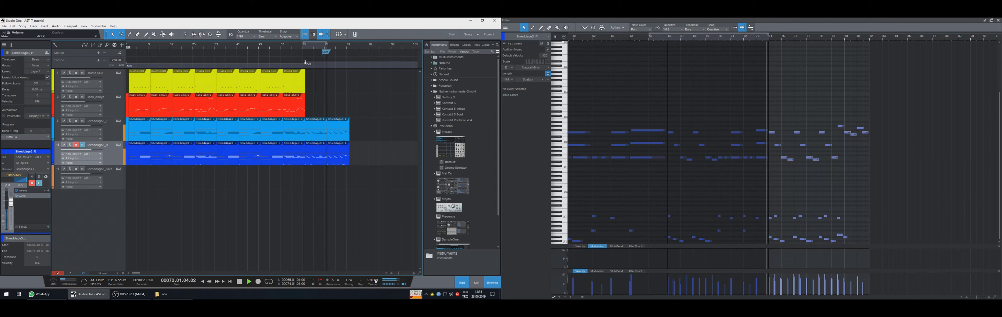
pyautogui.press('space')
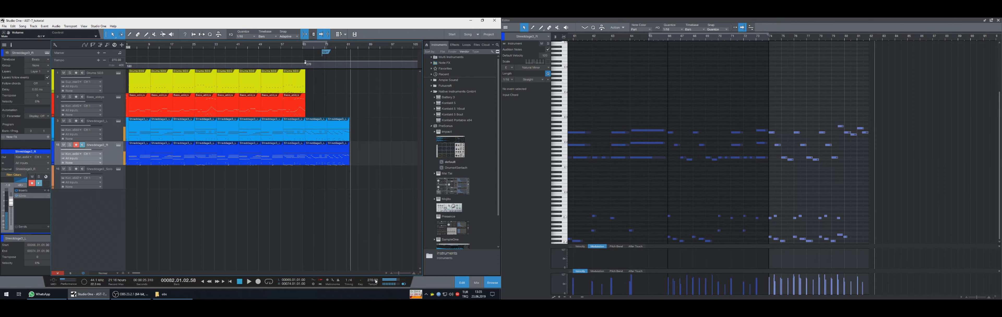
# - Replay the ending of the riff from about bar 77 and select the last melody note in bar 80
pyautogui.press('KP_Subtract')
pyautogui.press('KP_Subtract')
pyautogui.press('KP_Subtract')
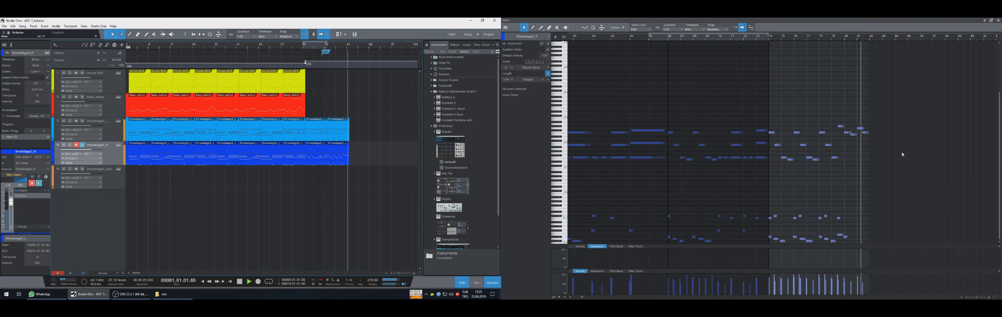
pyautogui.press('space')
pyautogui.press('space')
pyautogui.press('KP_Subtract')
pyautogui.press('KP_Subtract')
pyautogui.press('KP_Subtract')
pyautogui.press('KP_Subtract')
pyautogui.press('KP_Subtract')
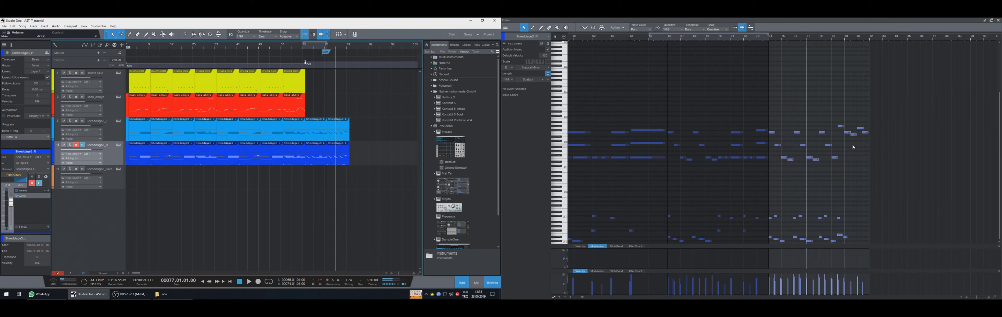
pyautogui.press('space')
pyautogui.press('space')
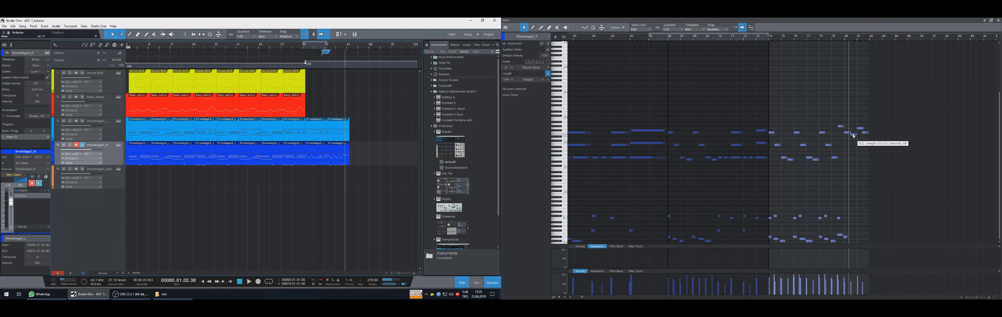
pyautogui.press('space')
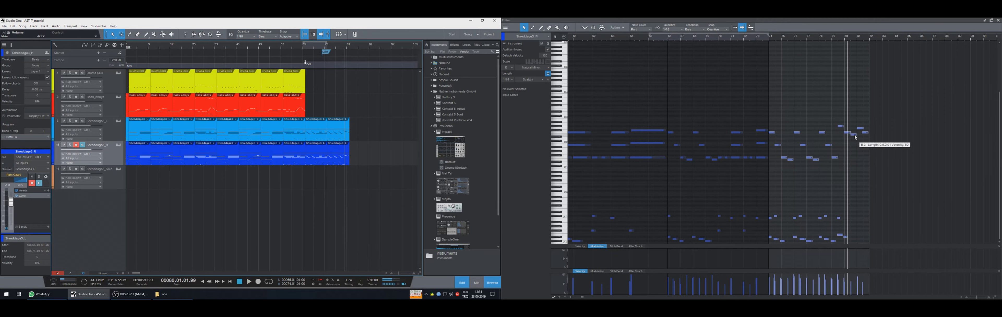
pyautogui.click(855, 134)
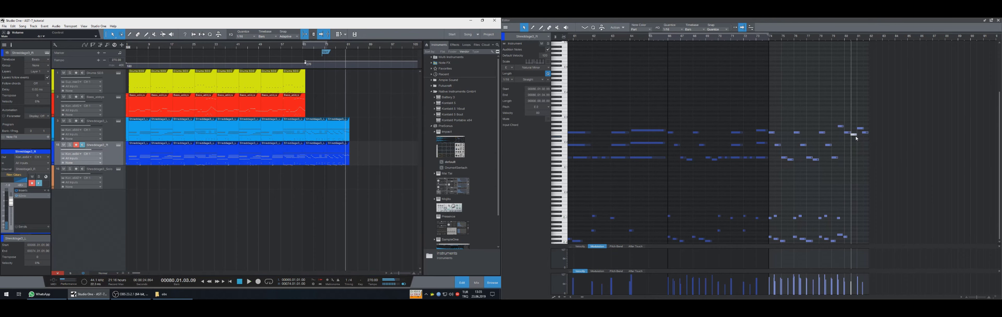
# - Replay the end of the right guitar riff, from about bar 76 through bar 80
pyautogui.press('space')
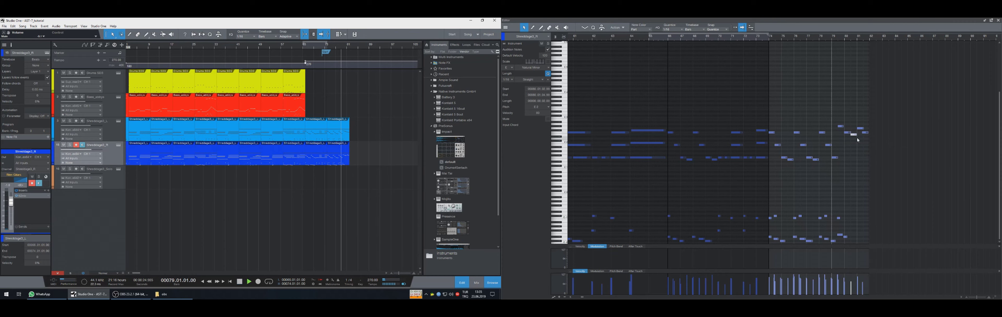
pyautogui.press('space')
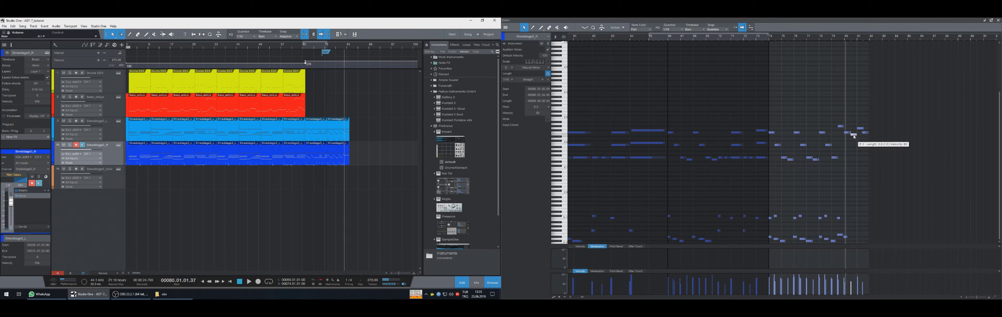
pyautogui.press('KP_Subtract')
pyautogui.press('KP_Subtract')
pyautogui.press('KP_Subtract')
pyautogui.press('KP_Subtract')
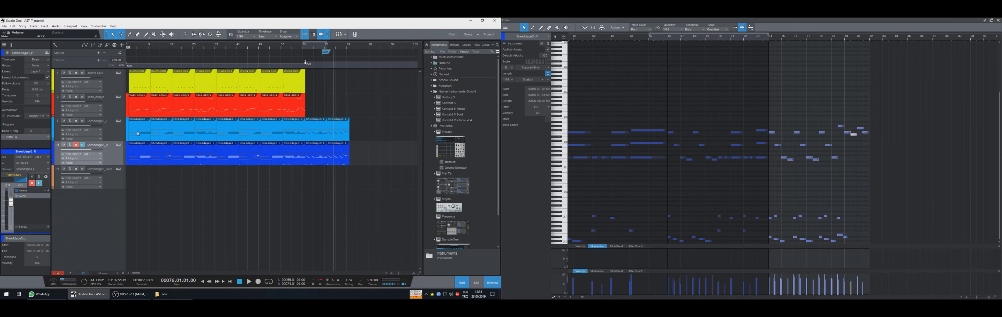
pyautogui.press('space')
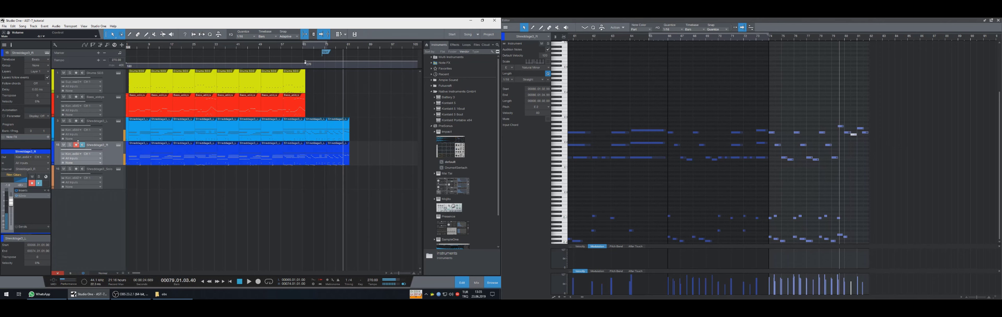
# - Add a half-bar melody note at the start of bar 80, matching the pitch that opens bar 79
pyautogui.doubleClick(848, 133)
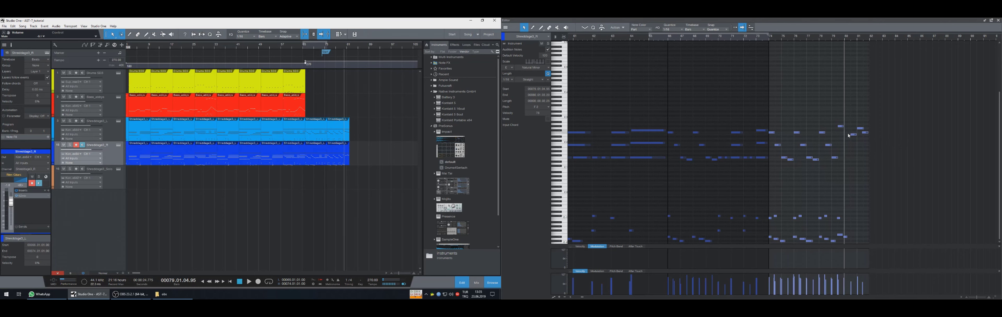
pyautogui.click(846, 157)
pyautogui.moveTo(854, 39); pyautogui.dragTo(855, 47)
pyautogui.press('space')
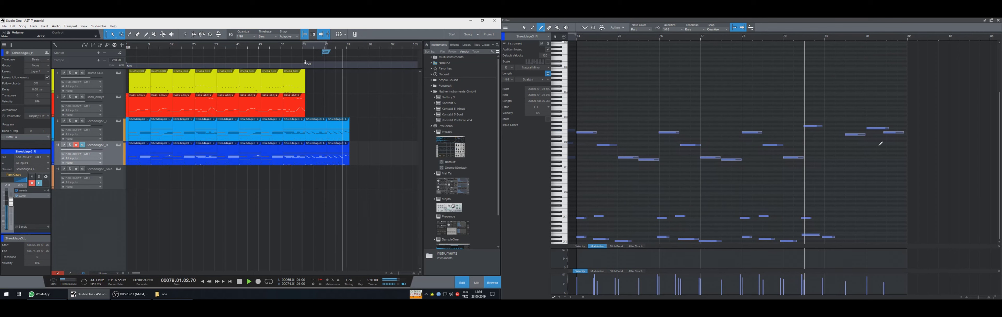
pyautogui.click(827, 157)
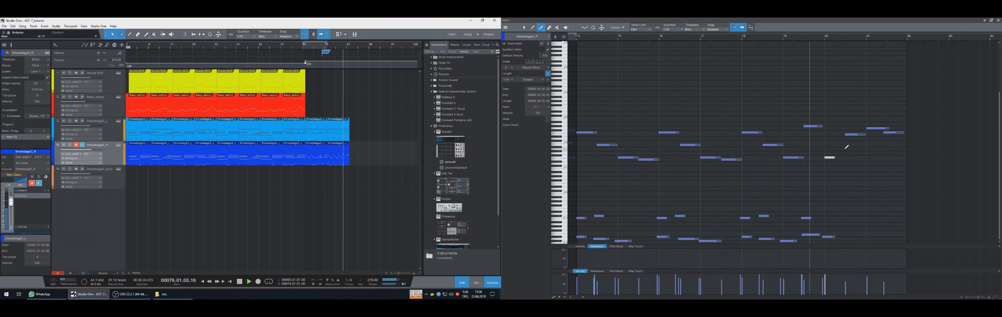
pyautogui.moveTo(836, 158); pyautogui.dragTo(843, 158)
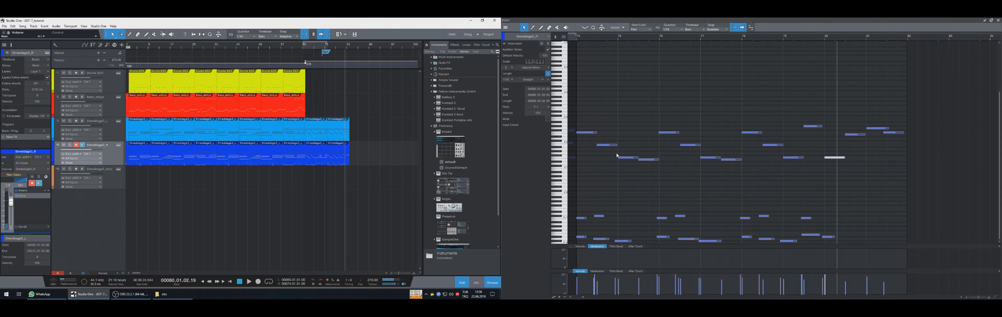
# - Solo the right guitar track, replay the ending and audition the pitch of the melody note in the second half of bar 80
pyautogui.click(70, 145)
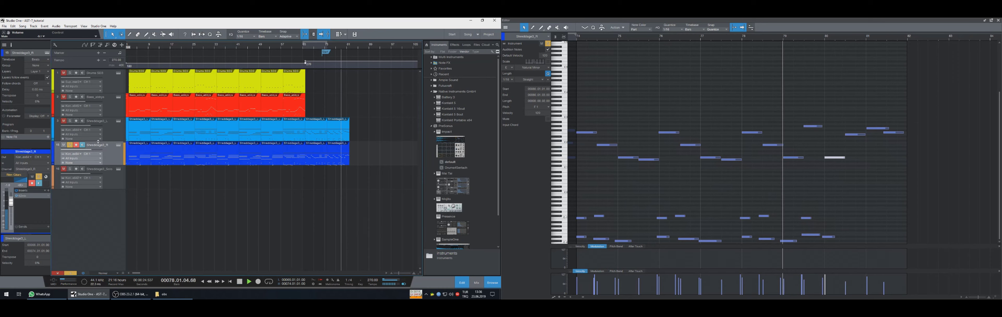
pyautogui.press('KP_Subtract')
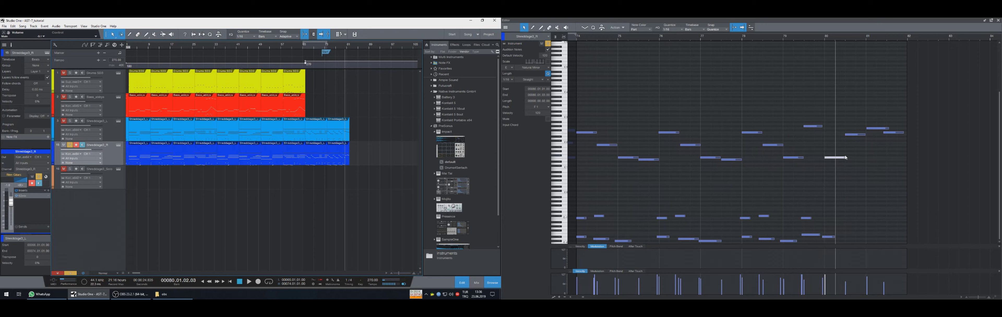
pyautogui.click(856, 133)
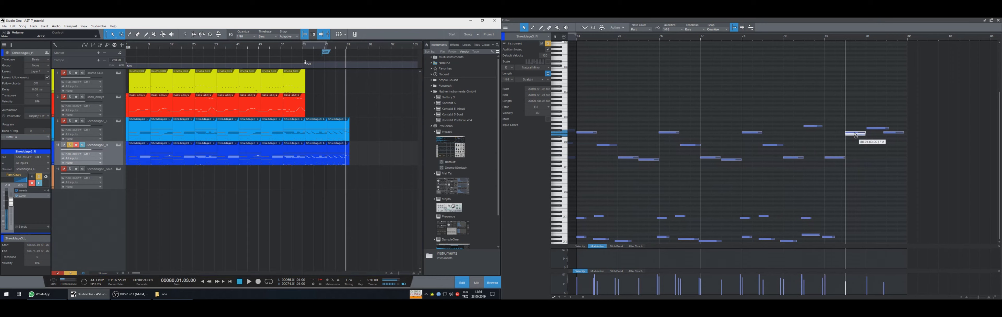
pyautogui.moveTo(855, 134); pyautogui.dragTo(855, 136)
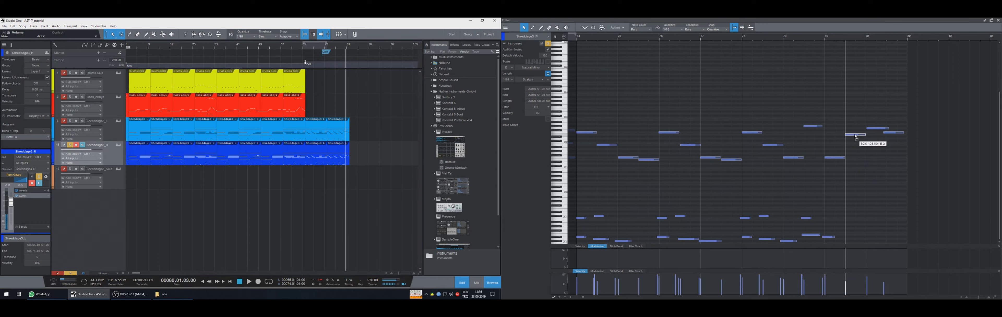
# - Remove the high melody note at the start of bar 81 and start the closing note halfway through the bar
pyautogui.click(878, 128)
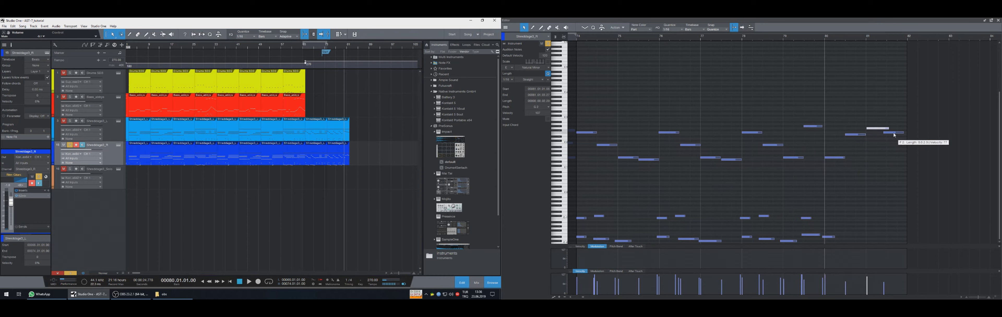
pyautogui.press('KP_Subtract')
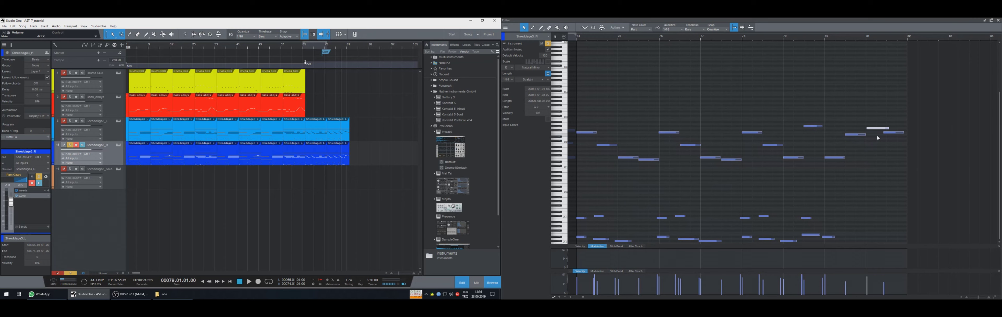
pyautogui.doubleClick(890, 133)
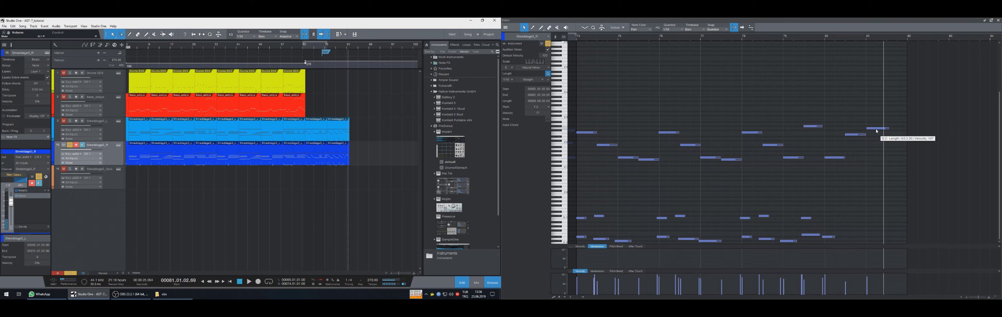
pyautogui.moveTo(876, 131)
pyautogui.mouseDown()
pyautogui.moveTo(895, 133)
pyautogui.moveTo(887, 132)
pyautogui.mouseUp()
pyautogui.hotkey('ctrl', 'z')
pyautogui.hotkey('ctrl', 'z')
pyautogui.click(895, 133)
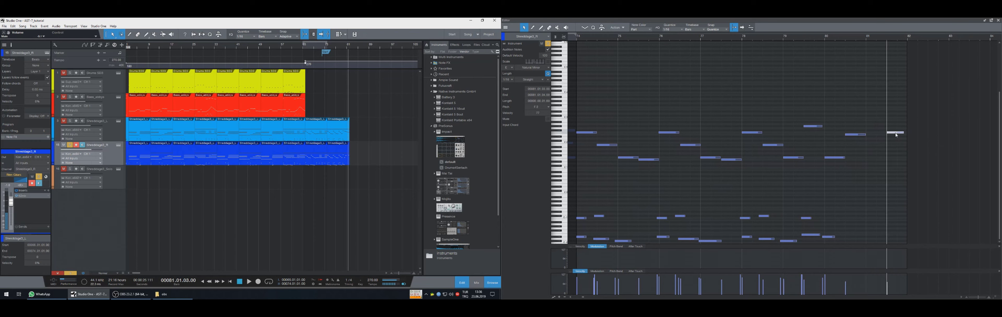
# - Add a half-bar low melody note at the start of bar 81, lower the opening notes of bars 79–81 by a semitone and replay
pyautogui.click(867, 157)
pyautogui.moveTo(878, 157)
pyautogui.mouseDown()
pyautogui.moveTo(886, 157)
pyautogui.moveTo(803, 160)
pyautogui.mouseUp()
pyautogui.press('1')
pyautogui.press('KP_Subtract')
pyautogui.press('space')
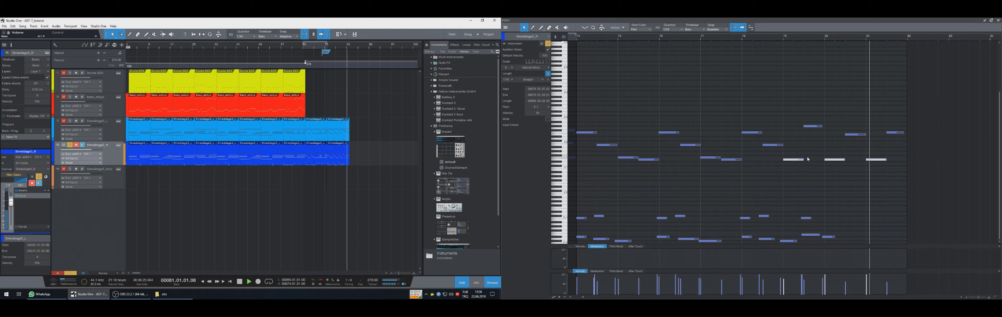
pyautogui.press('space')
pyautogui.click(849, 200)
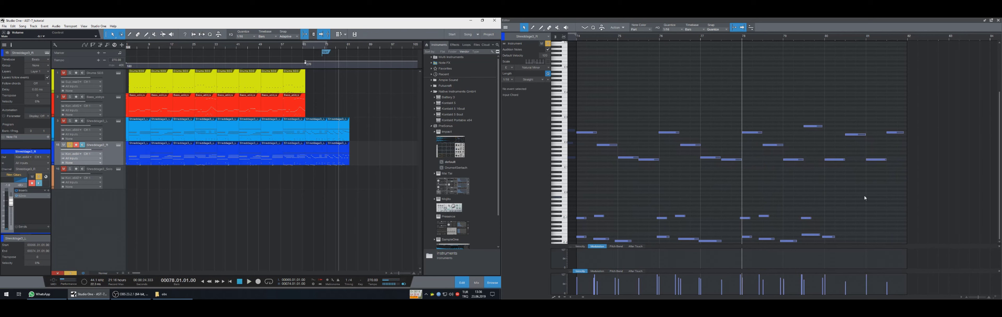
# - Delete the old keyswitch notes after the middle of bar 78 and replay the ending from bar 77
pyautogui.moveTo(875, 177); pyautogui.dragTo(758, 244)
pyautogui.press('Delete')
pyautogui.press('Delete')
pyautogui.press('KP_Subtract')
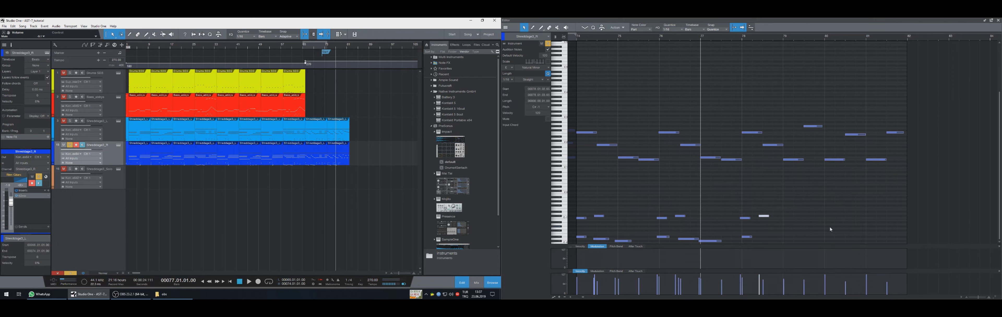
pyautogui.press('space')
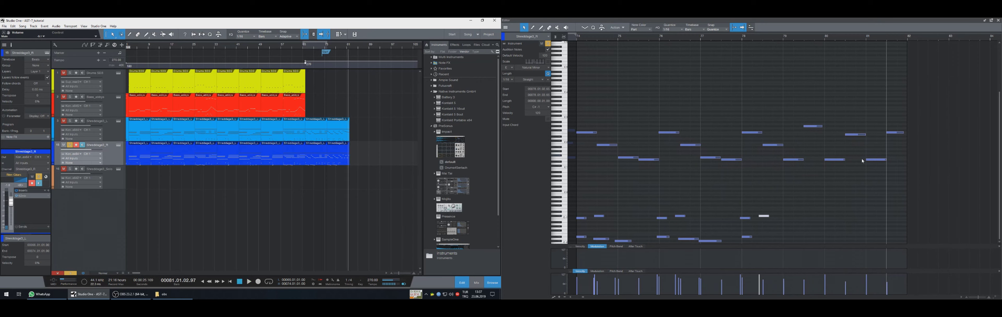
# - Raise the opening melody notes of bars 79, 80 and 81 by a semitone and replay the passage
pyautogui.moveTo(893, 157); pyautogui.dragTo(786, 160)
pyautogui.press('Up')
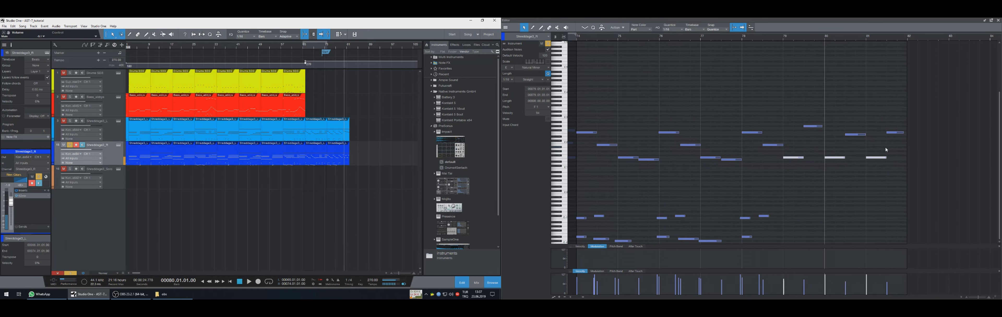
pyautogui.press('space')
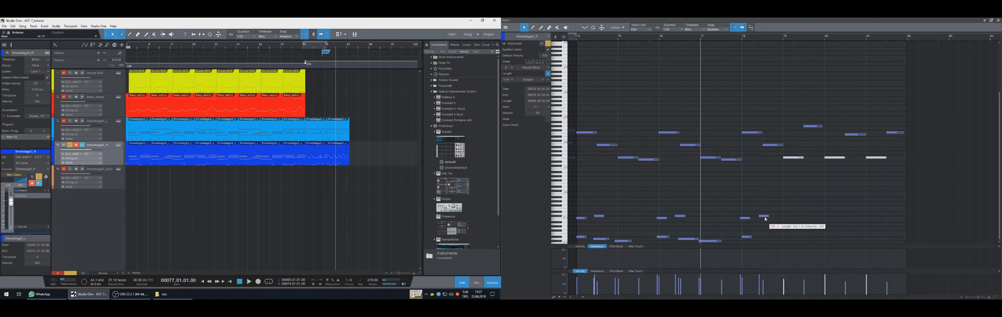
pyautogui.press('space')
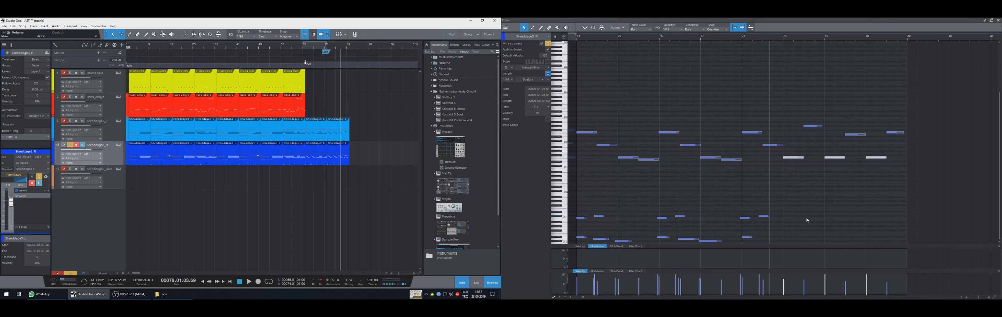
# - Draw five alternating upper keyswitch notes, one every half bar, from the middle of bar 79 to the end of bar 81, and select them
pyautogui.press('5')
pyautogui.click(804, 217)
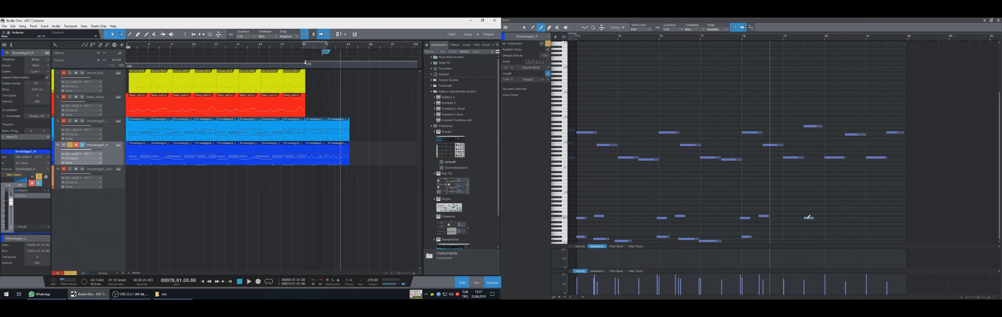
pyautogui.click(847, 217)
pyautogui.click(889, 217)
pyautogui.click(869, 215)
pyautogui.click(826, 215)
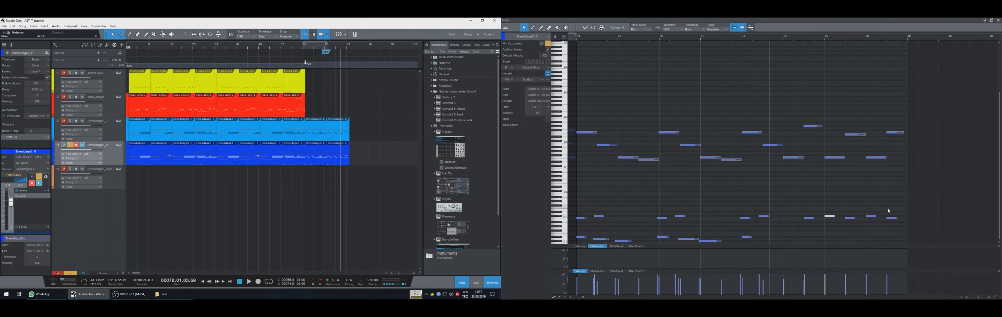
pyautogui.moveTo(888, 208); pyautogui.dragTo(820, 216)
pyautogui.moveTo(896, 210); pyautogui.dragTo(803, 218)
# - Replay the ending with the new keyswitches and check the played strings in the right guitar's Kontakt window
pyautogui.press('KP_Subtract')
pyautogui.press('KP_Subtract')
pyautogui.press('KP_Subtract')
pyautogui.press('space')
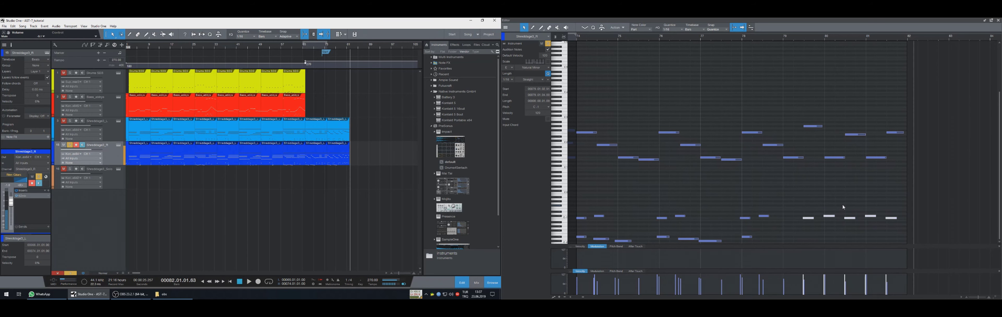
pyautogui.press('space')
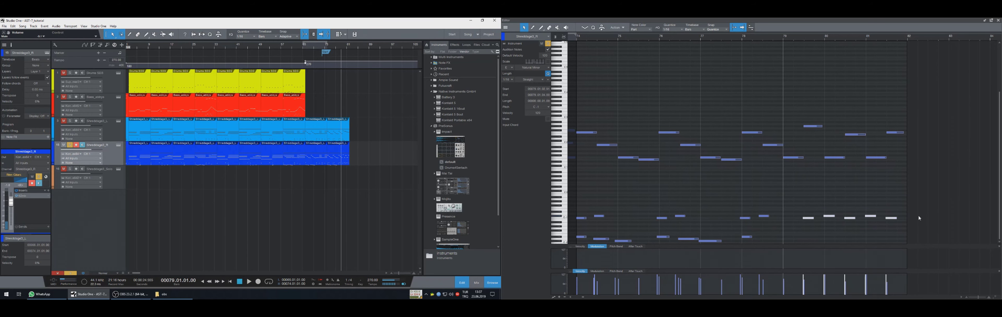
pyautogui.click(118, 145)
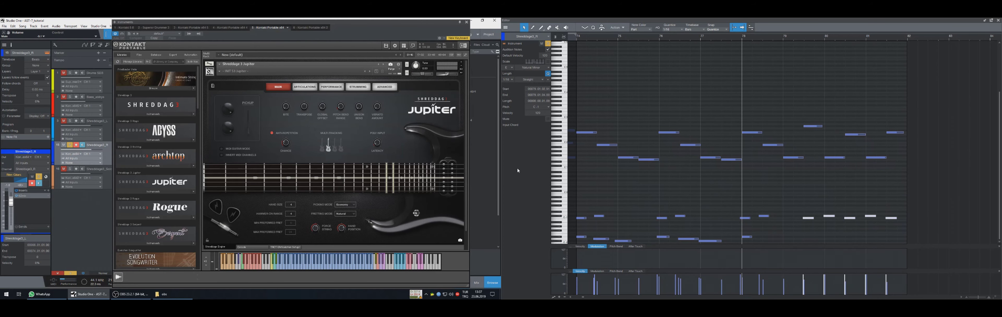
pyautogui.press('space')
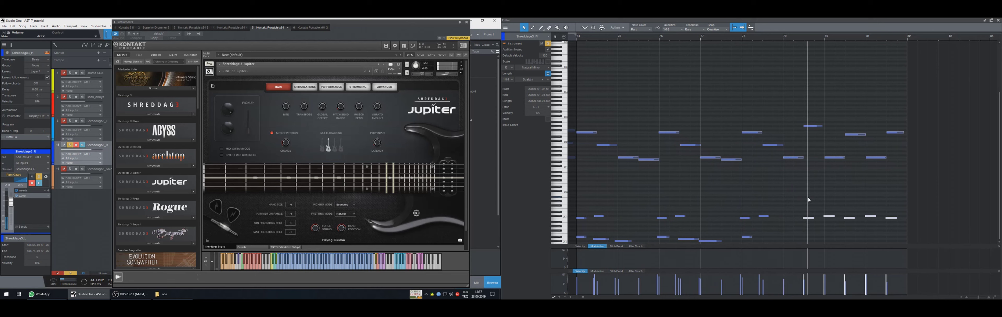
# - Draw the lower row of string keyswitch notes at half-bar intervals beneath the upper keyswitches, from mid-bar 79 to the end of bar 81
pyautogui.press('2')
pyautogui.click(808, 234)
pyautogui.press('1')
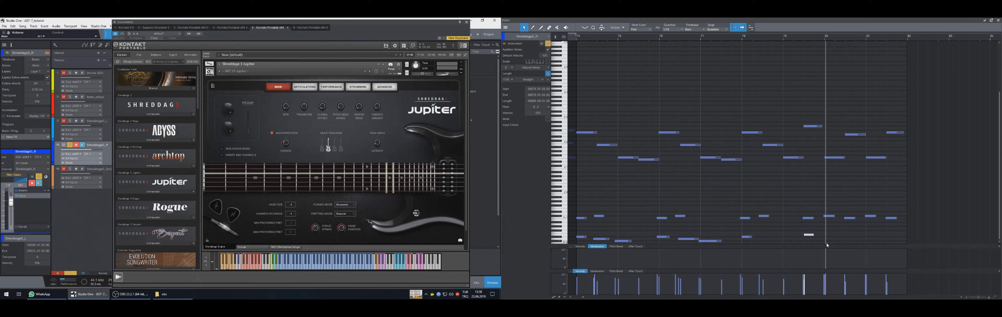
pyautogui.press('5')
pyautogui.click(826, 241)
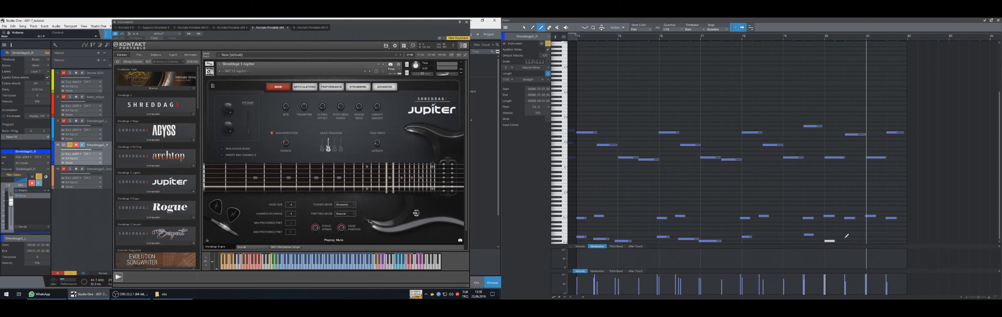
pyautogui.click(868, 240)
pyautogui.click(889, 234)
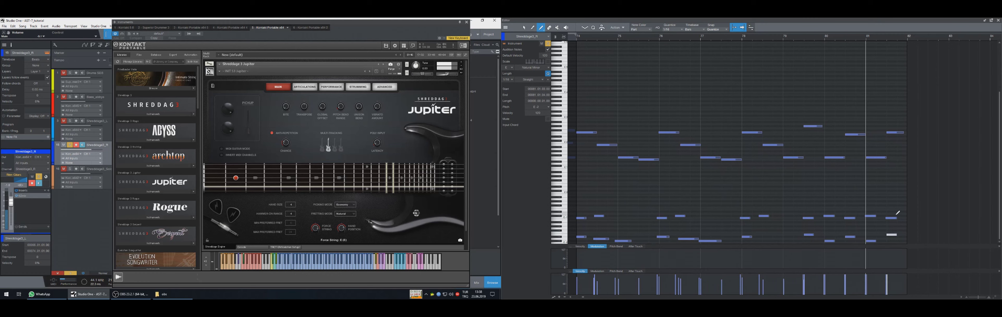
# - Replay the ending and lower the last lower-row keyswitch note in bar 81 by a semitone
pyautogui.press('KP_Subtract')
pyautogui.press('KP_Subtract')
pyautogui.press('1')
pyautogui.click(891, 235)
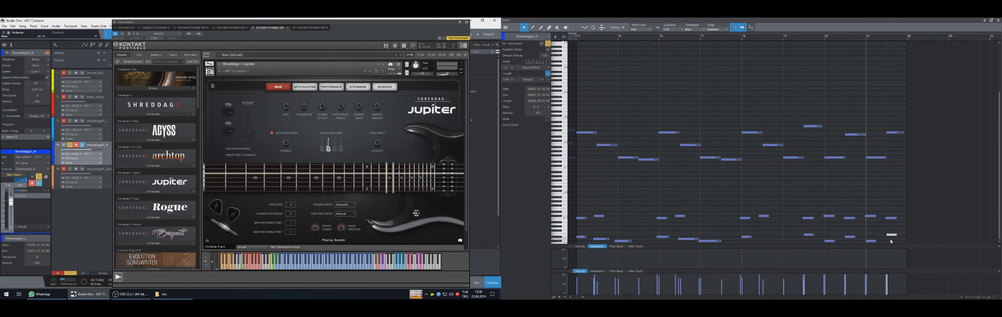
pyautogui.press('Down')
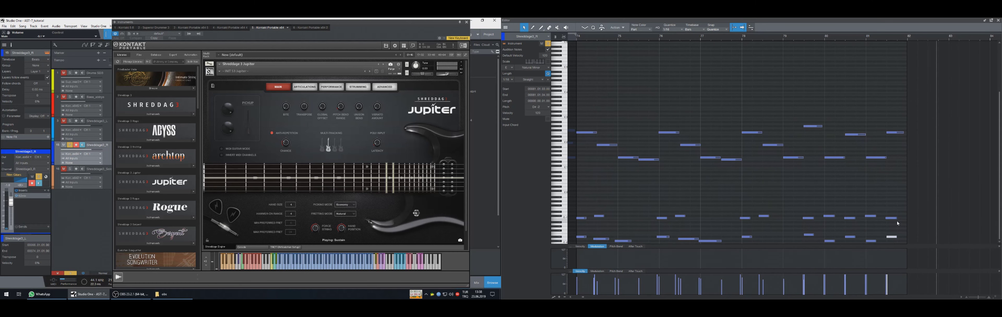
# - Select the three low riff notes at the starts of bars 79, 80 and 81 in the right guitar part
pyautogui.moveTo(892, 180); pyautogui.dragTo(793, 94)
pyautogui.press('n')
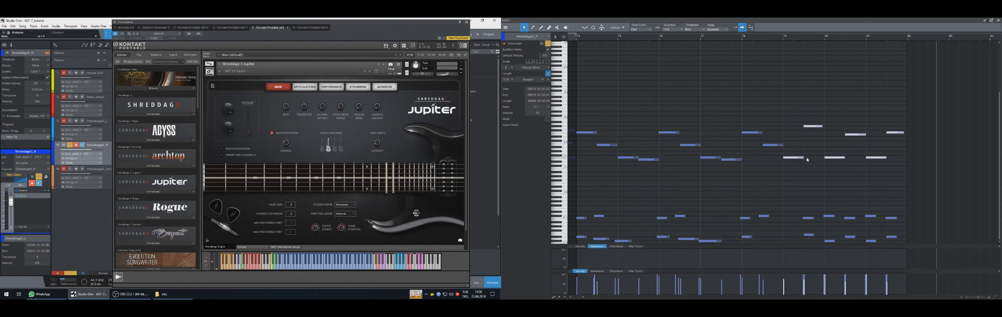
pyautogui.moveTo(807, 159); pyautogui.dragTo(800, 159)
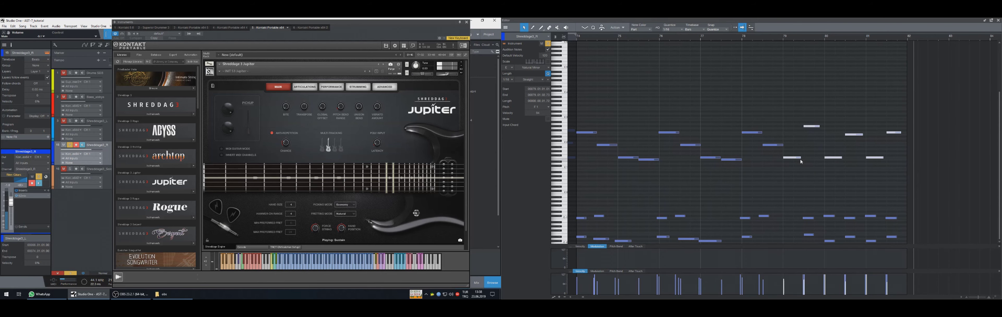
pyautogui.moveTo(899, 147); pyautogui.dragTo(784, 160)
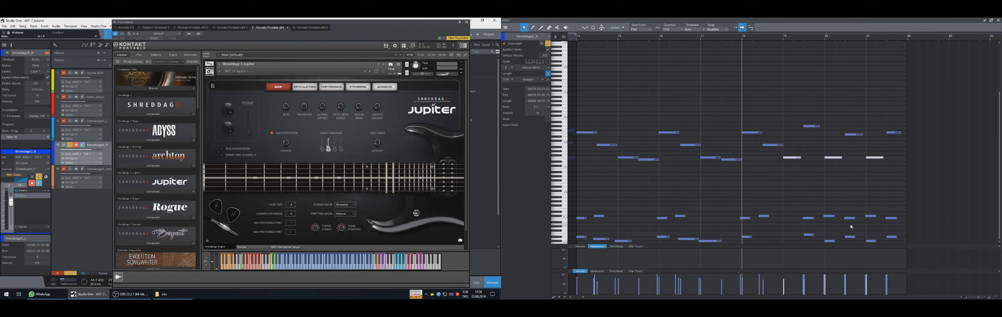
pyautogui.click(790, 215)
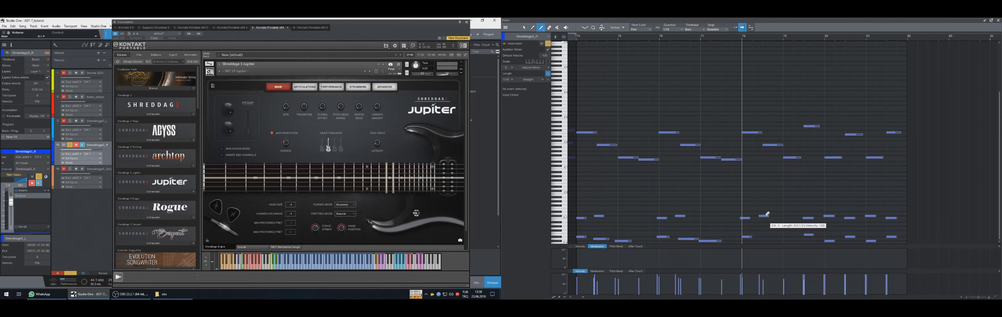
pyautogui.press('space')
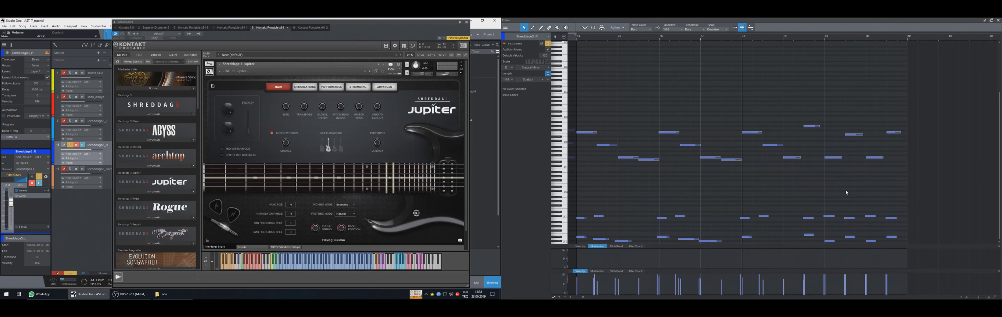
pyautogui.moveTo(854, 159); pyautogui.dragTo(796, 175)
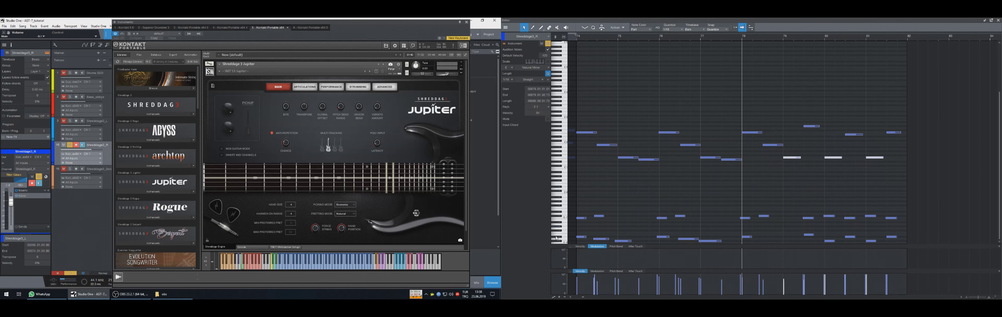
# - Slow the tempo to 120 and replay the ending while watching the played strings in the right guitar's Kontakt window
pyautogui.click(466, 22)
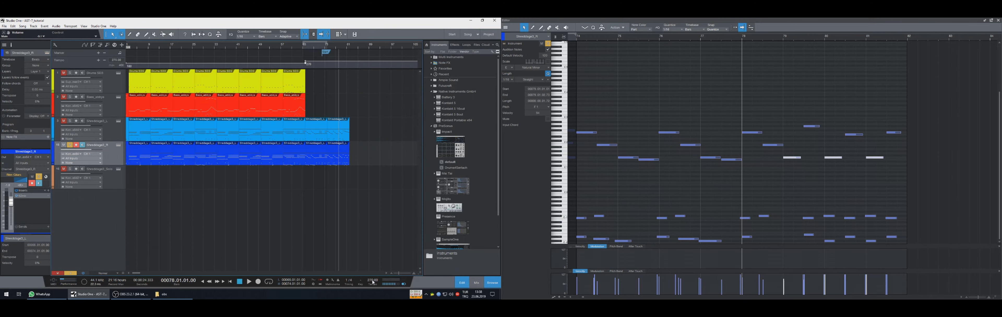
pyautogui.press('space')
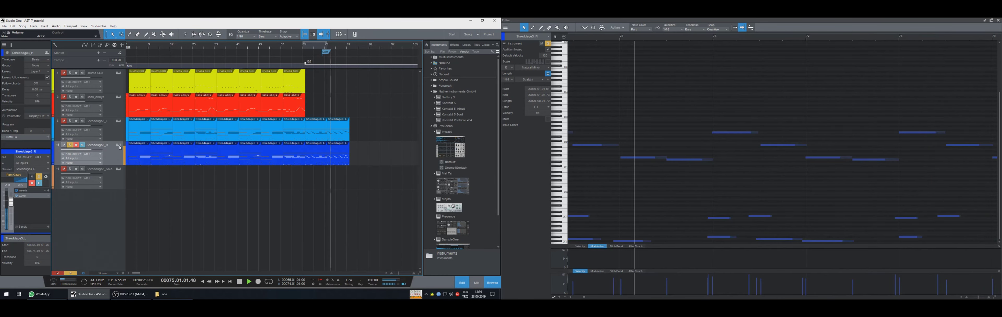
pyautogui.click(118, 145)
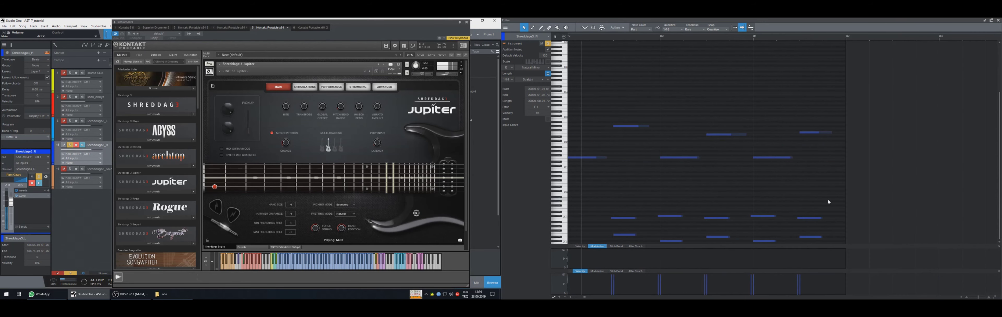
pyautogui.click(800, 190)
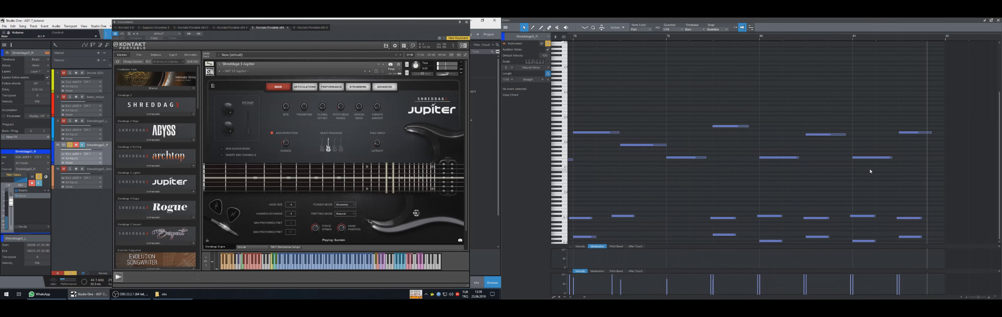
# - Reselect the three low notes on the downbeats of bars 79 to 81 and replay the ending slowly
pyautogui.moveTo(918, 153); pyautogui.dragTo(745, 167)
pyautogui.press('2')
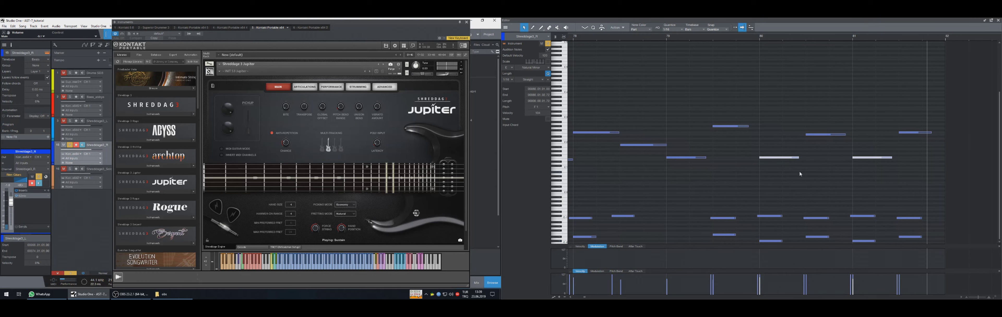
pyautogui.moveTo(912, 153); pyautogui.dragTo(665, 169)
pyautogui.press('2')
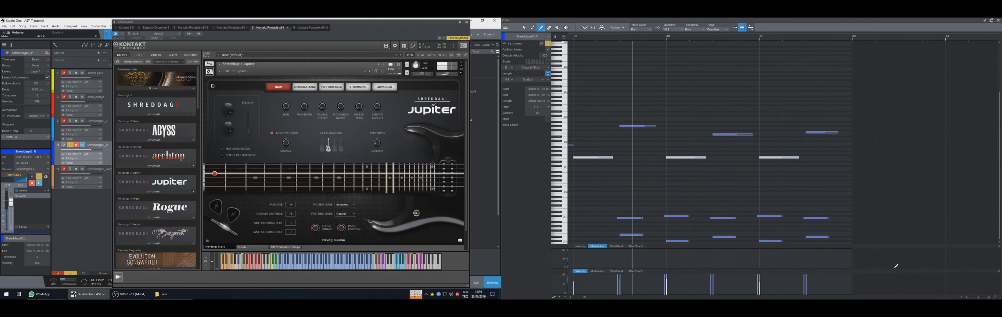
pyautogui.press('space')
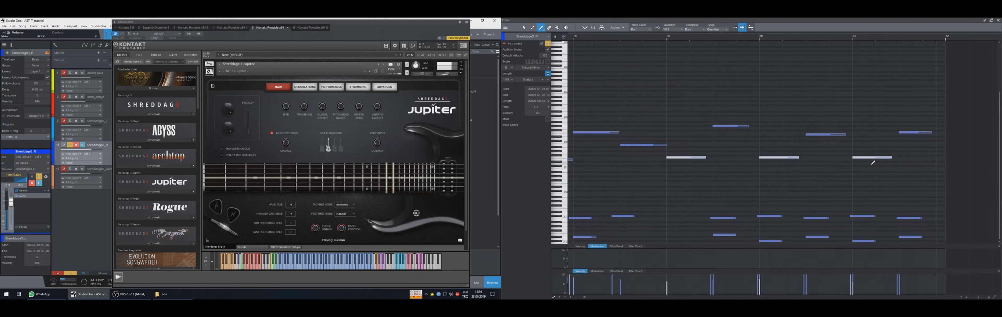
# - Restore the tempo to 270 and replay the right guitar's ending at full speed
pyautogui.click(467, 22)
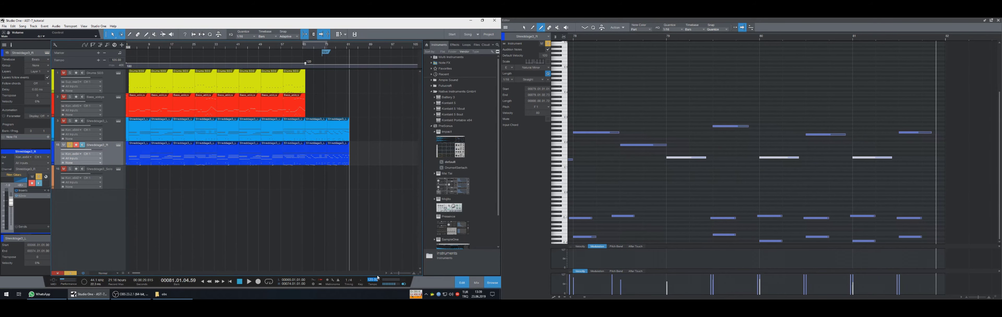
pyautogui.write('270')
pyautogui.press('Return')
pyautogui.press('KP_Subtract')
pyautogui.press('KP_Subtract')
pyautogui.press('KP_Subtract')
pyautogui.press('KP_Subtract')
pyautogui.press('KP_1')
pyautogui.press('space')
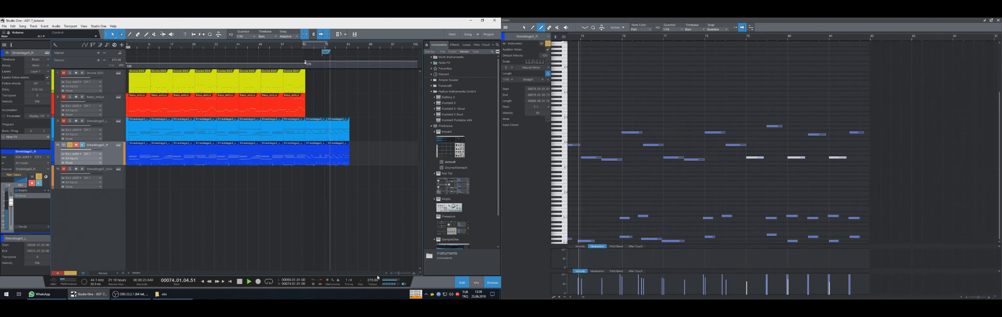
pyautogui.press('space')
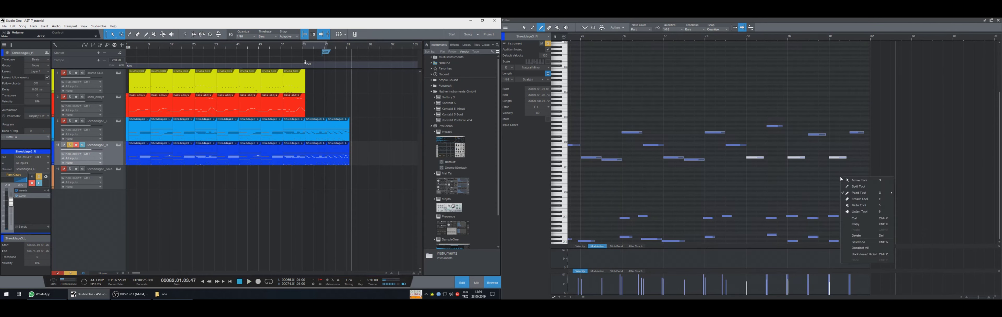
# - Deselect the low notes and replay the riff from about bar 75 through its ending
pyautogui.click(818, 174)
pyautogui.press('space')
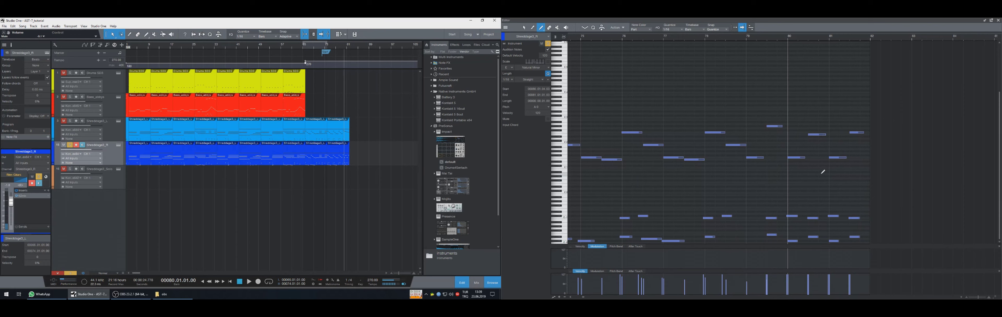
pyautogui.press('space')
pyautogui.press('KP_Subtract')
pyautogui.press('KP_Subtract')
pyautogui.press('KP_Subtract')
pyautogui.press('KP_Subtract')
pyautogui.press('space')
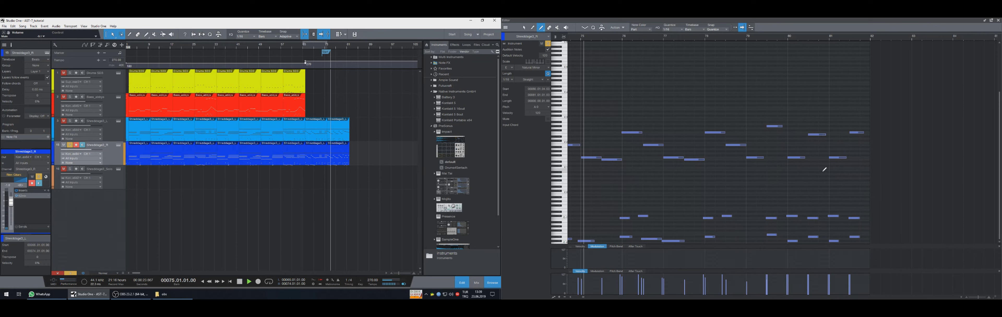
pyautogui.press('1')
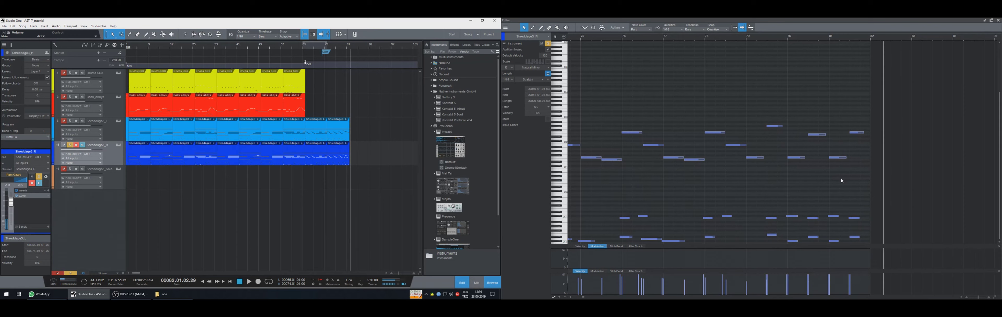
# - Replay the last bars again and inspect the fretboard in the right guitar's Kontakt window
pyautogui.press('KP_Subtract')
pyautogui.press('KP_Subtract')
pyautogui.press('KP_Subtract')
pyautogui.press('space')
pyautogui.press('space')
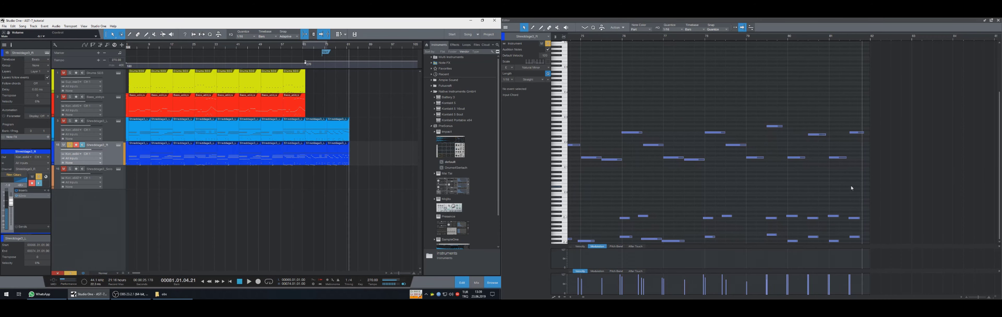
pyautogui.press('KP_Subtract')
pyautogui.press('KP_Subtract')
pyautogui.press('KP_Subtract')
pyautogui.click(119, 145)
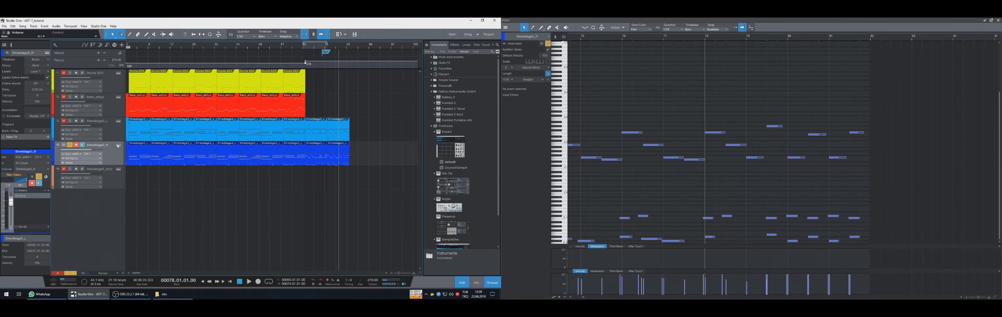
pyautogui.press('space')
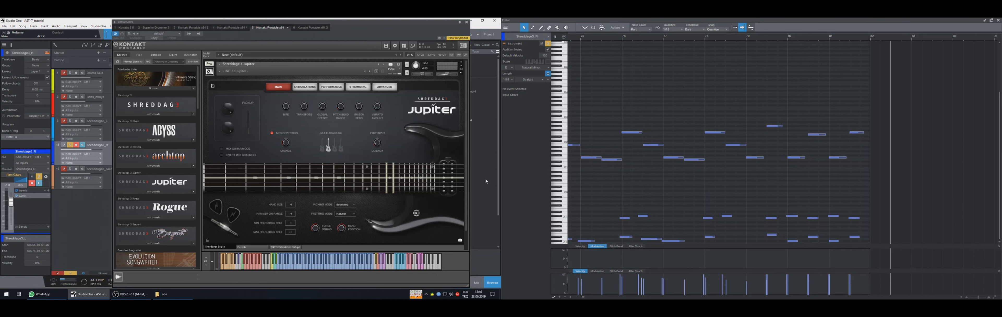
# - Try neighbouring semitone pitches for the high keyswitch note at bar 74, replaying the riff to compare the playing modes
pyautogui.scroll(2, 730, 178)
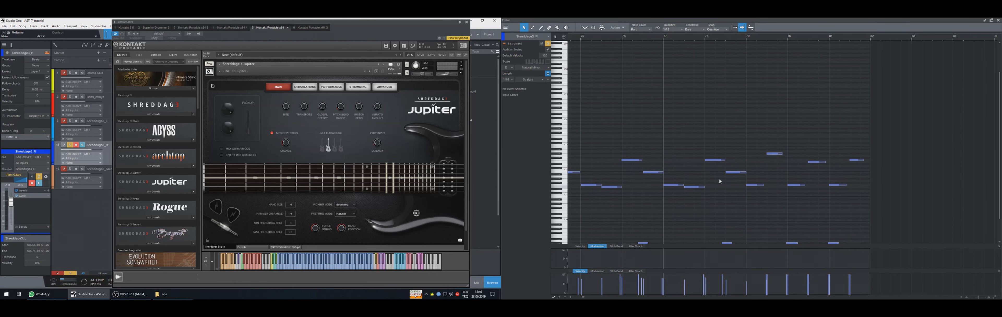
pyautogui.scroll(3, 767, 163)
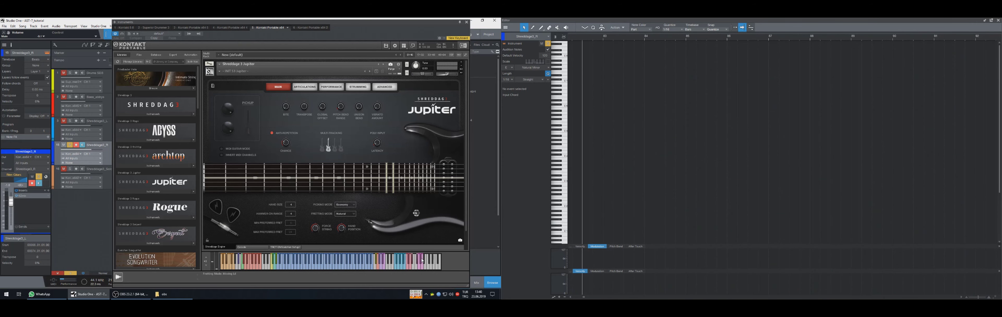
pyautogui.hscroll(-12, 748, 165)
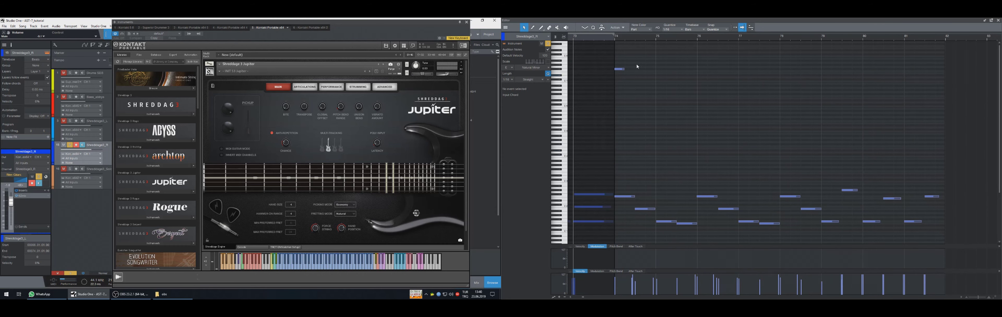
pyautogui.moveTo(641, 48); pyautogui.dragTo(606, 75)
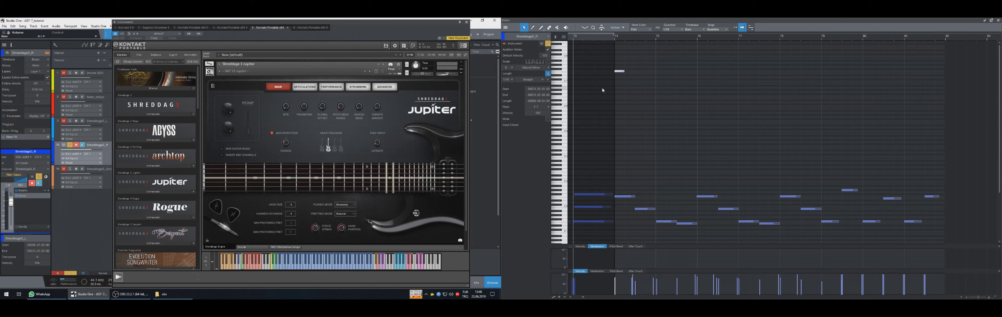
pyautogui.press('Up')
pyautogui.press('space')
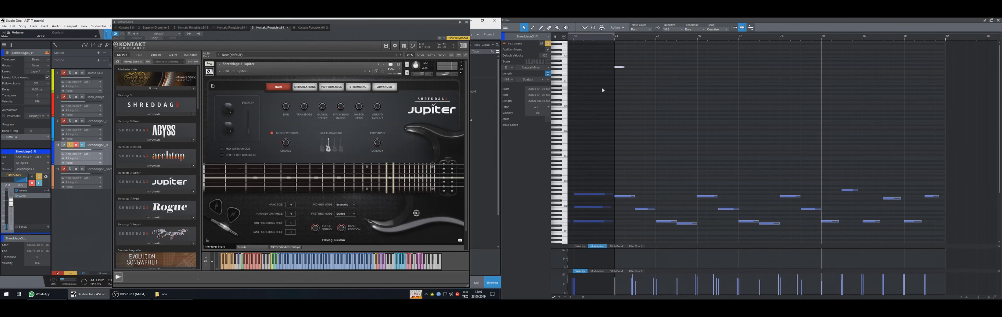
pyautogui.press('Up')
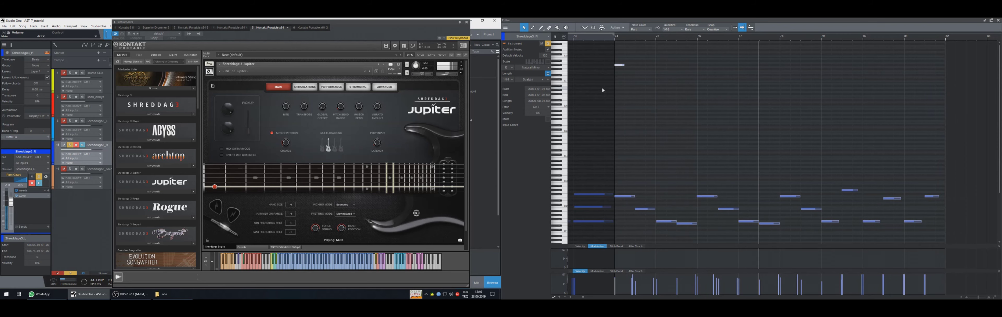
pyautogui.press('Down')
pyautogui.press('Down')
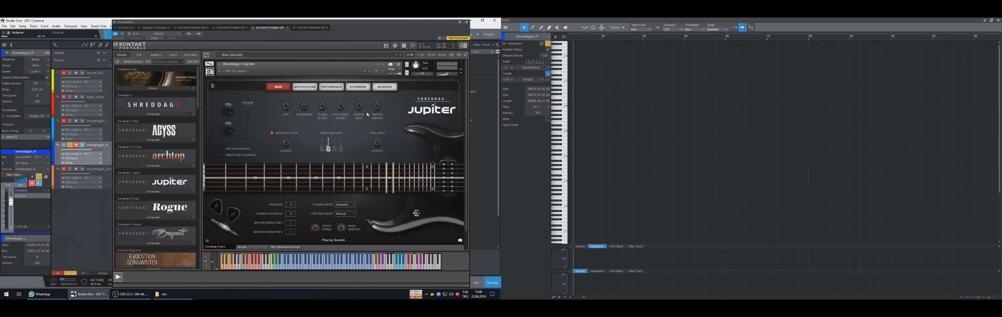
# - Close the Kontakt window, unsolo the right guitar track, and play the ending with both guitars
pyautogui.click(467, 22)
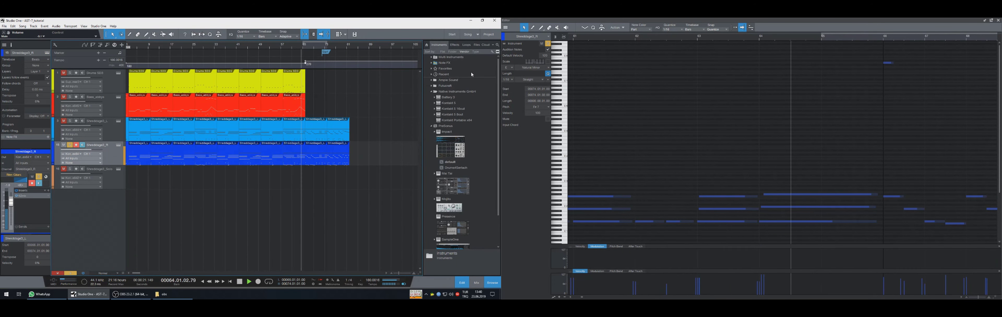
pyautogui.click(70, 145)
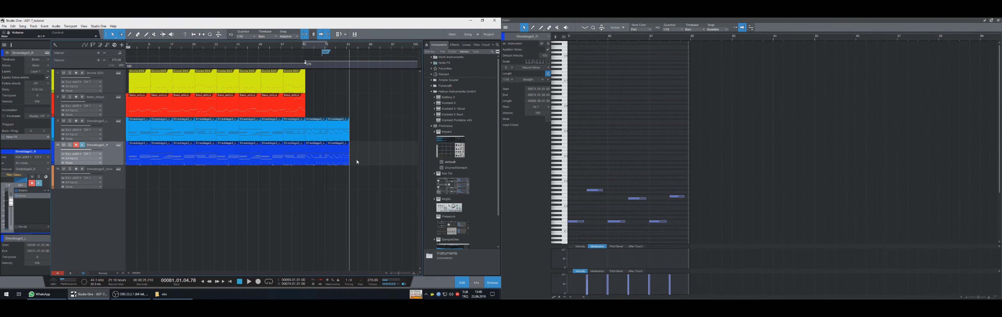
pyautogui.click(321, 138)
pyautogui.press('space')
pyautogui.press('space')
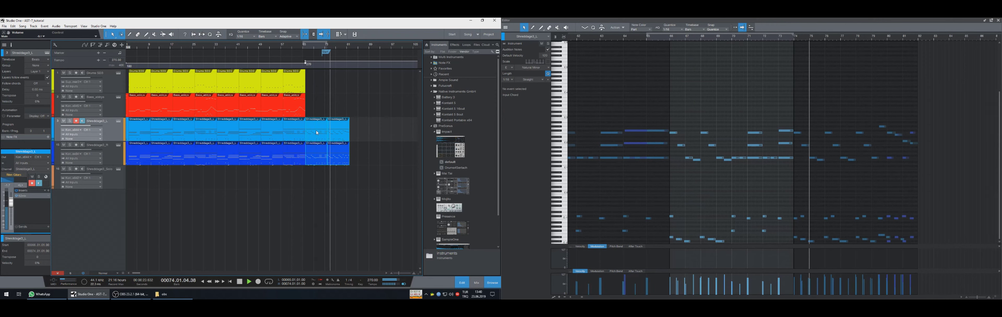
pyautogui.press('space')
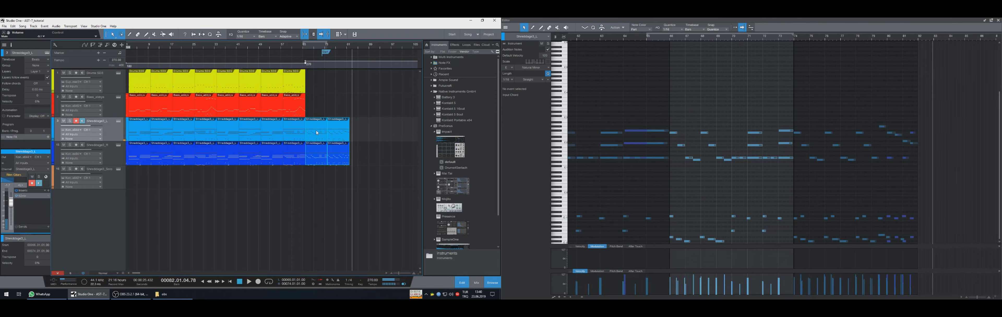
# - Replay the final bars twice more to check how the left and right guitars sound together
pyautogui.press('KP_Subtract')
pyautogui.press('KP_Subtract')
pyautogui.press('space')
pyautogui.press('space')
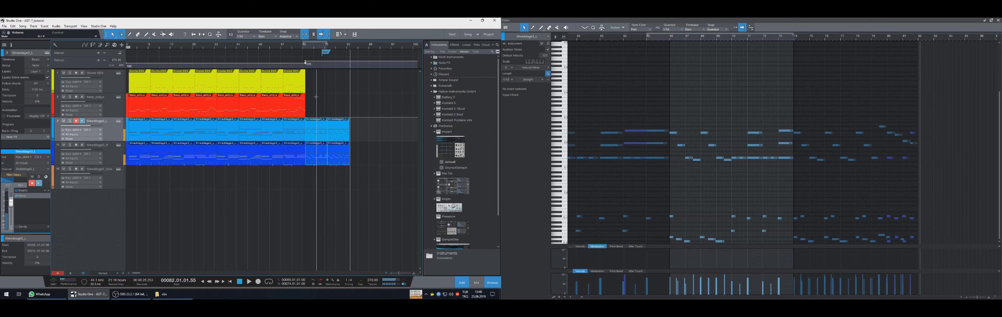
pyautogui.press('KP_Subtract')
pyautogui.press('KP_Subtract')
pyautogui.press('KP_Subtract')
pyautogui.press('space')
pyautogui.press('space')
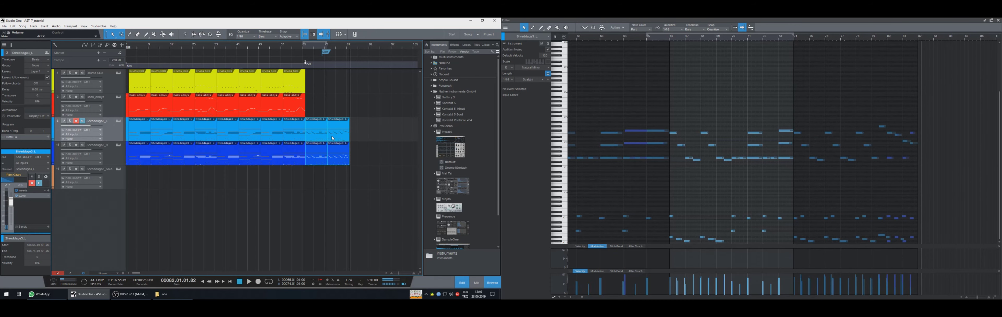
# - Replay both guitars from bar 66 and examine the high keyswitch notes in the left guitar part
pyautogui.press('l')
pyautogui.click(346, 138)
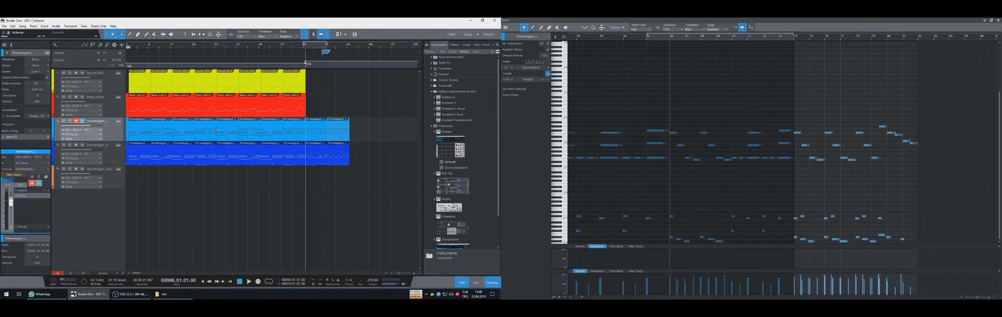
pyautogui.press('space')
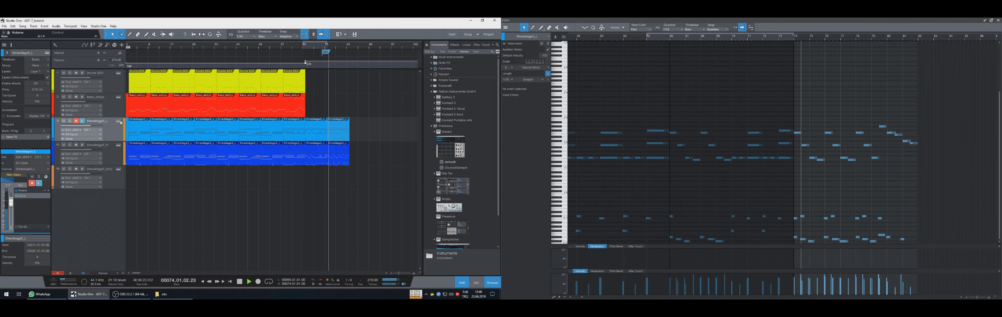
pyautogui.scroll(6, 851, 122)
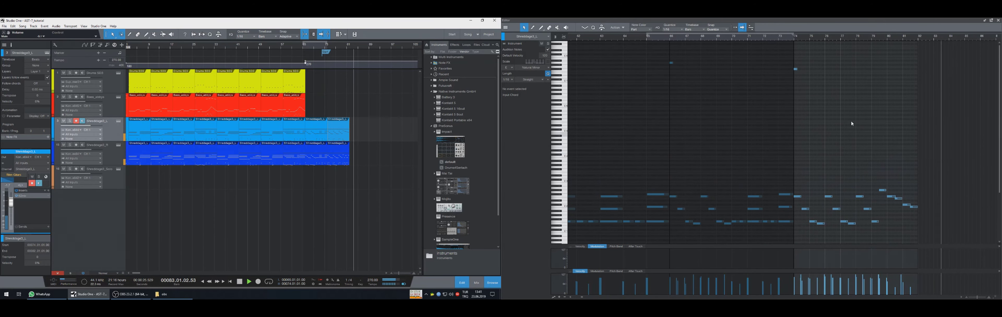
pyautogui.press('space')
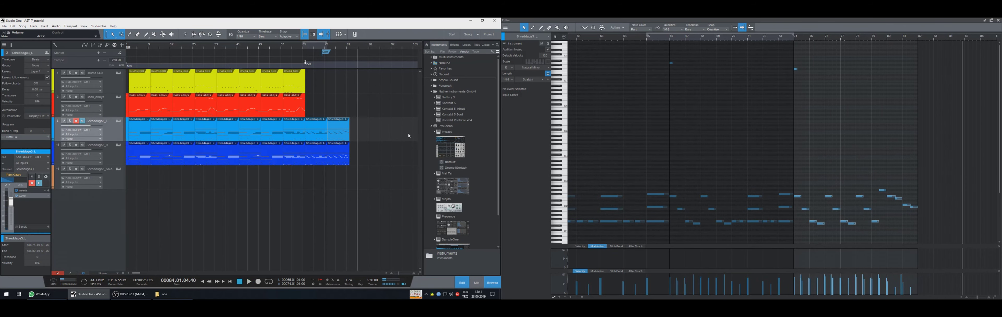
# - Duplicate the last drum part to continue from bar 66 and play the copy with the guitars
pyautogui.click(300, 91)
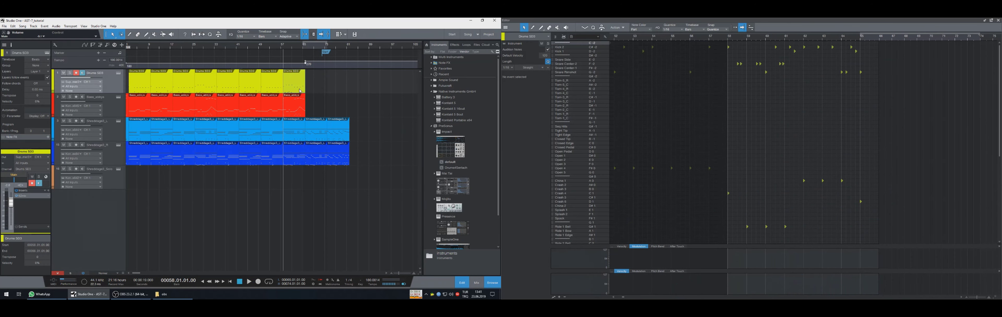
pyautogui.click(300, 91)
pyautogui.press('d')
pyautogui.press('KP_Subtract')
pyautogui.press('KP_Subtract')
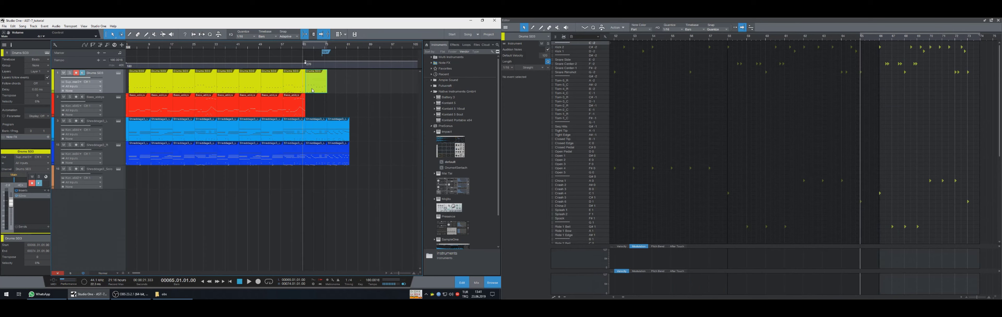
pyautogui.press('space')
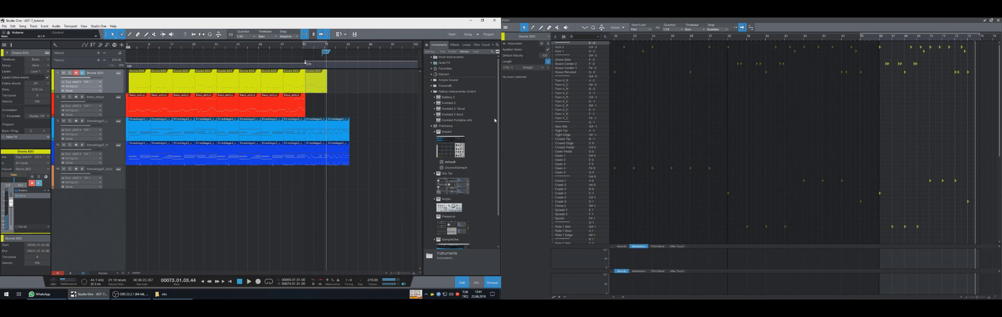
# - Delete the copied snare hits and draw snare rimshot hits halfway through each bar from 66 to 73
pyautogui.moveTo(930, 39); pyautogui.dragTo(676, 64)
pyautogui.press('Delete')
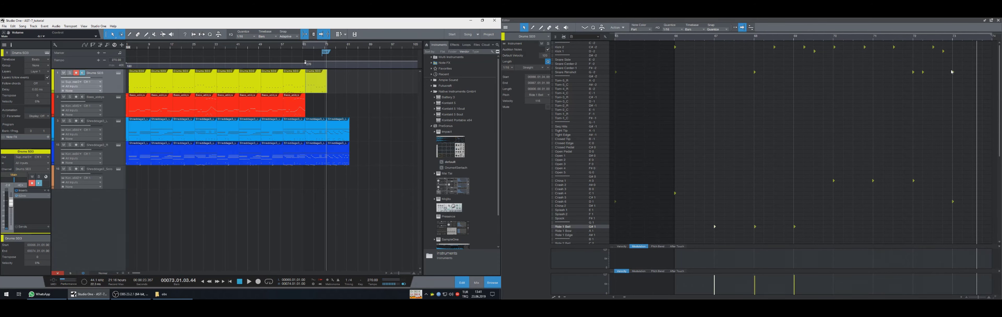
pyautogui.moveTo(980, 66); pyautogui.dragTo(728, 82)
pyautogui.press('Delete')
pyautogui.click(715, 72)
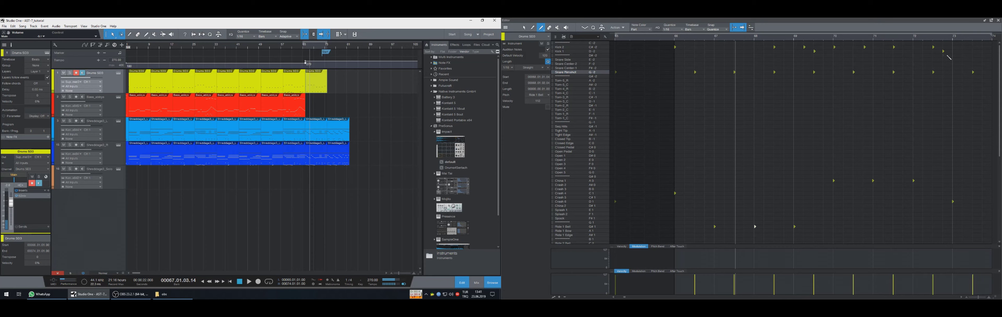
# - Delete the copied kick hits after bar 66 and draw a kick at the start of each bar from 67 to 73
pyautogui.press('1')
pyautogui.moveTo(962, 41)
pyautogui.mouseDown()
pyautogui.moveTo(833, 63)
pyautogui.moveTo(752, 63)
pyautogui.mouseUp()
pyautogui.press('Delete')
pyautogui.click(711, 59)
pyautogui.press('2')
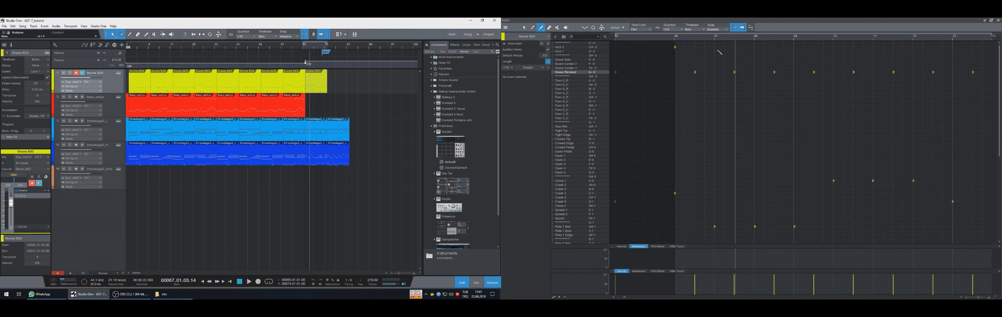
pyautogui.click(715, 46)
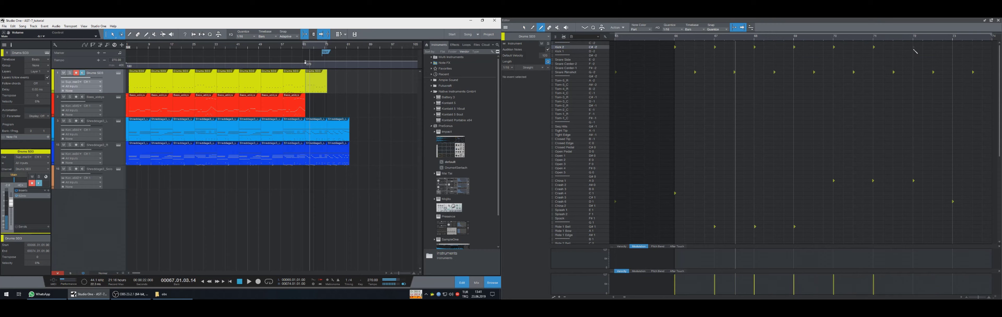
pyautogui.click(953, 47)
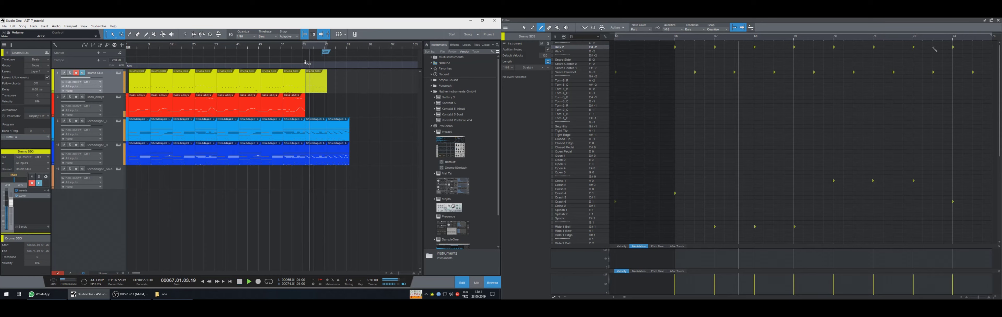
# - Delete the three China cymbal accents and the last crash note in bars 70 to 73 of the drum part
pyautogui.scroll(-2, 946, 174)
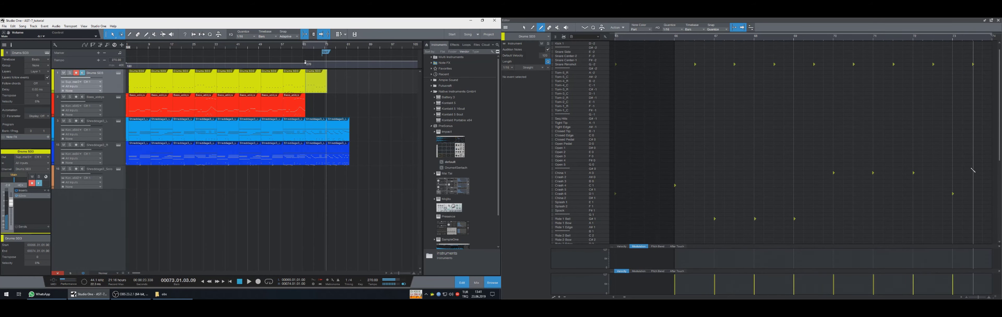
pyautogui.press('1')
pyautogui.scroll(-3, 946, 174)
pyautogui.moveTo(962, 113); pyautogui.dragTo(822, 190)
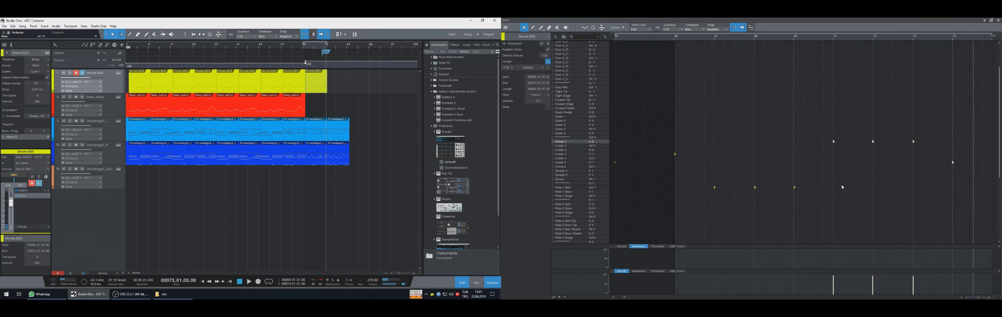
pyautogui.press('Delete')
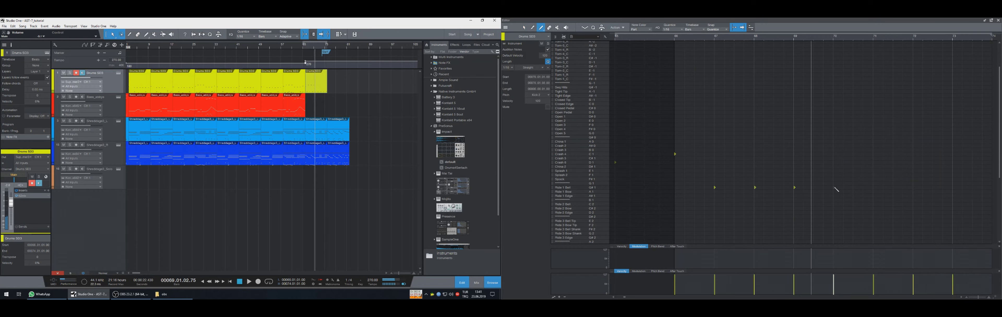
# - Continue the Ride 1 Bell notes once per bar through bars 70 to 73 and play the section back
pyautogui.click(834, 187)
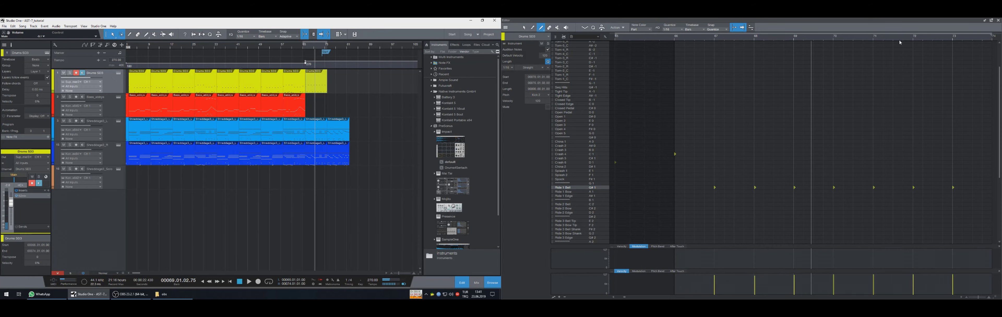
pyautogui.moveTo(898, 40)
pyautogui.mouseDown()
pyautogui.moveTo(899, 49)
pyautogui.moveTo(899, 36)
pyautogui.mouseUp()
pyautogui.scroll(1, 928, 100)
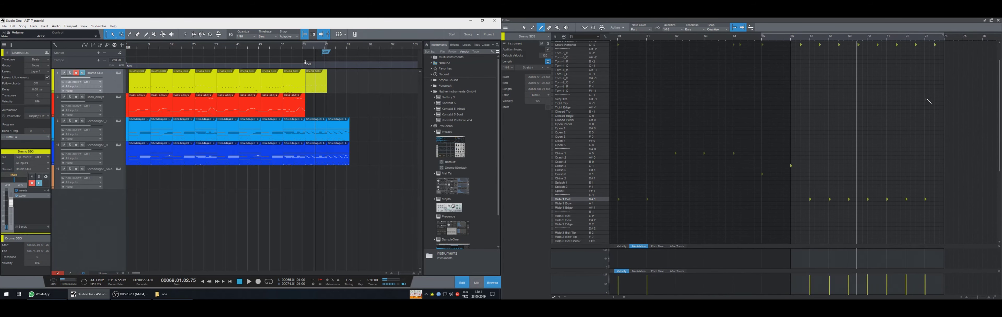
pyautogui.scroll(3, 928, 101)
pyautogui.press('space')
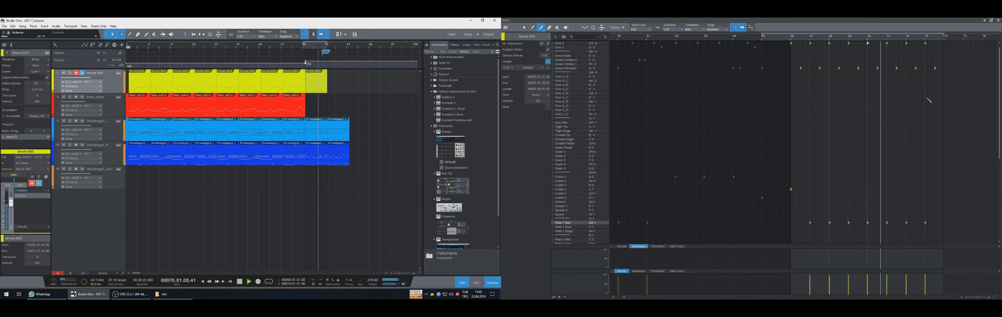
pyautogui.press('space')
# - Add softer Ride 1 Bell notes midway between the existing ones in the last drum section, and play it back
pyautogui.press('1')
pyautogui.moveTo(944, 211)
pyautogui.mouseDown()
pyautogui.moveTo(792, 239)
pyautogui.moveTo(779, 231)
pyautogui.mouseUp()
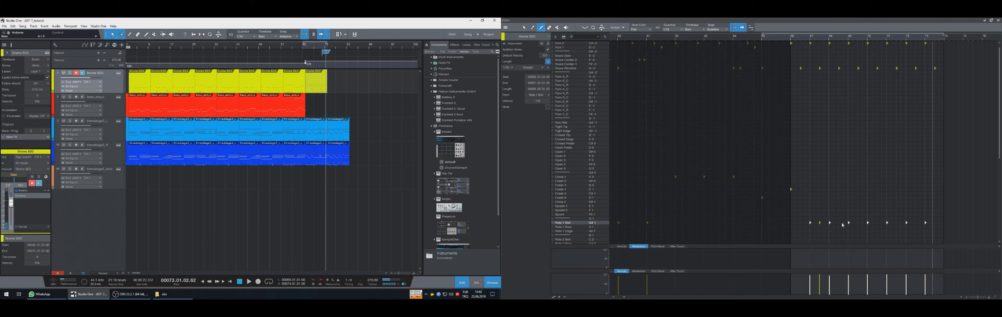
pyautogui.moveTo(957, 212); pyautogui.dragTo(821, 227)
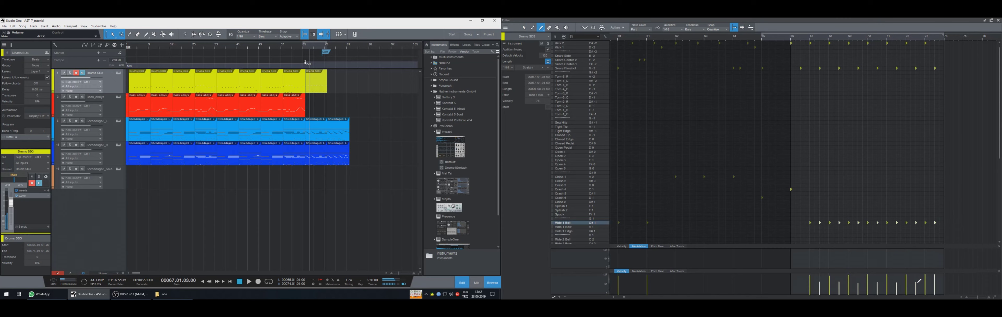
pyautogui.moveTo(940, 212); pyautogui.dragTo(798, 225)
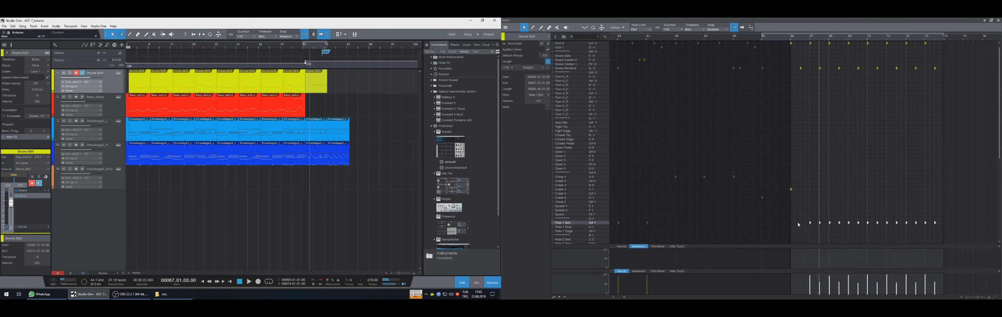
pyautogui.press('space')
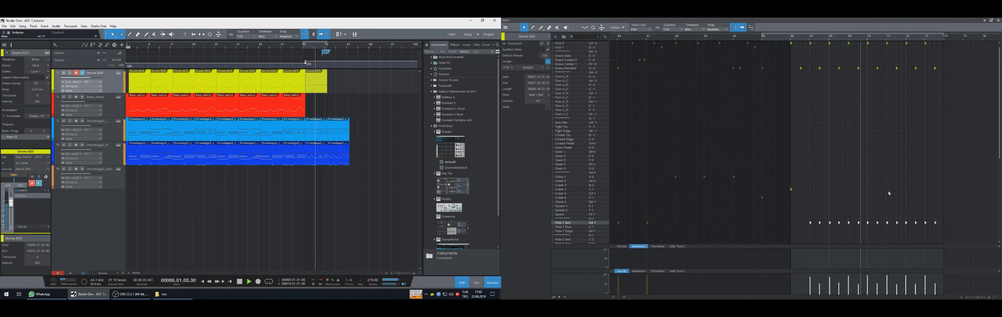
pyautogui.press('space')
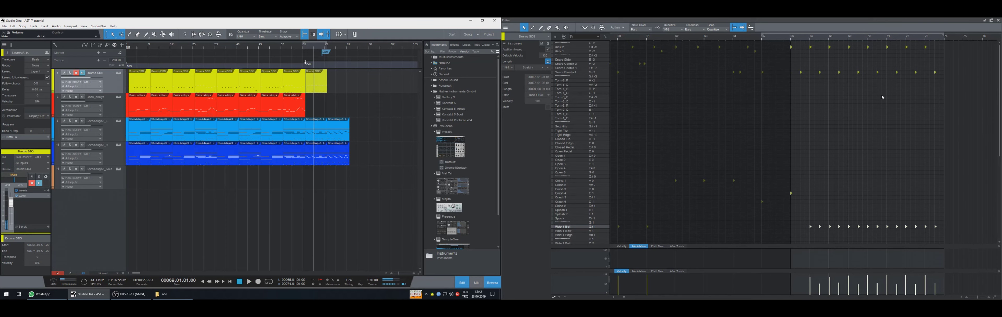
# - Select the kick and snare notes of the last drum section and listen to the section
pyautogui.moveTo(939, 78); pyautogui.dragTo(796, 40)
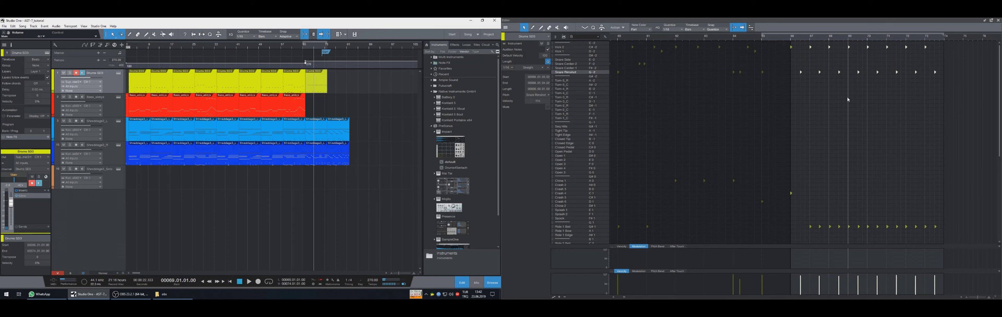
pyautogui.press('space')
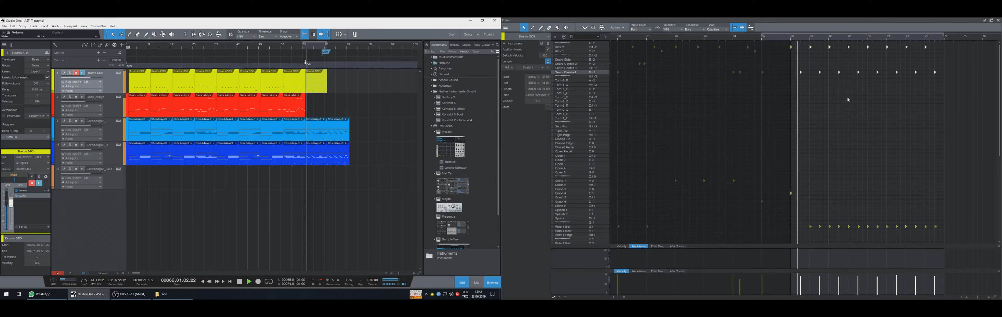
pyautogui.press('space')
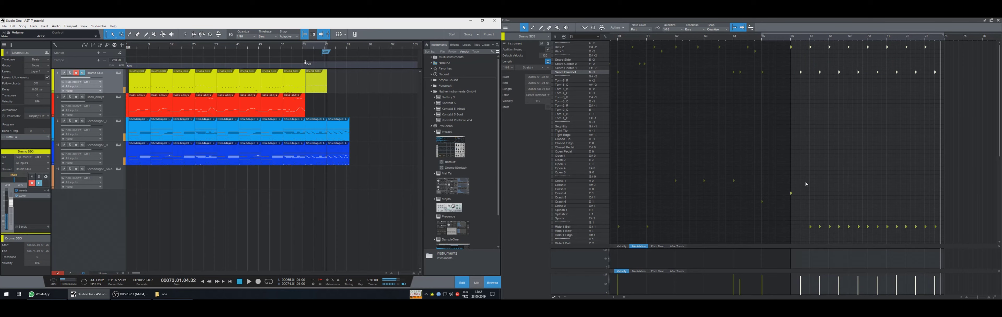
# - Move the crash note at bar 66 down to a lower crash lane and listen to the section
pyautogui.moveTo(819, 170); pyautogui.dragTo(786, 204)
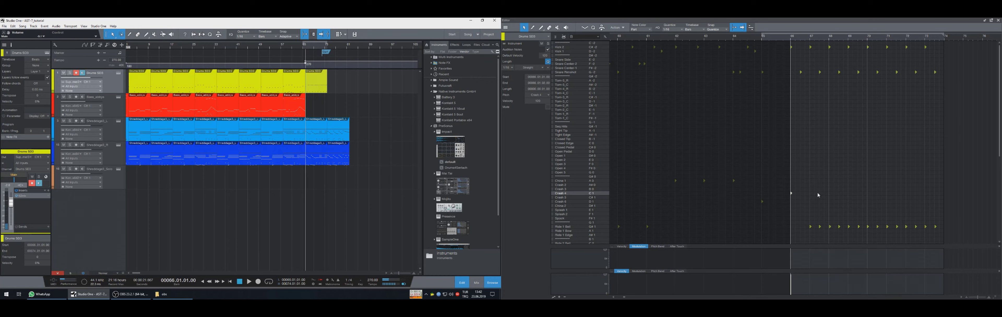
pyautogui.press('Down')
pyautogui.press('Down')
pyautogui.press('KP_Subtract')
pyautogui.press('KP_Subtract')
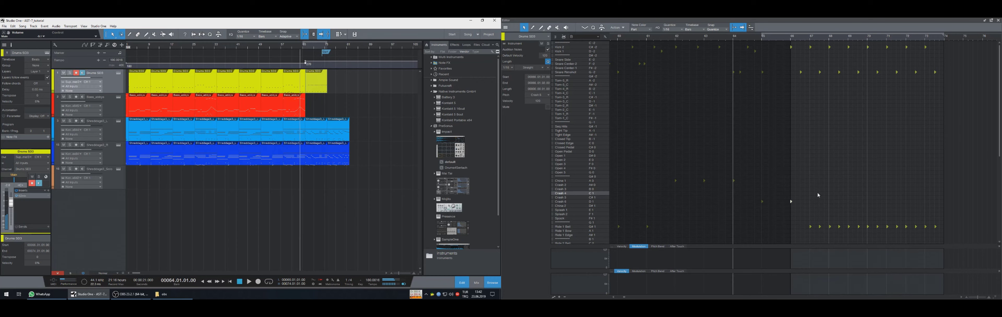
pyautogui.press('space')
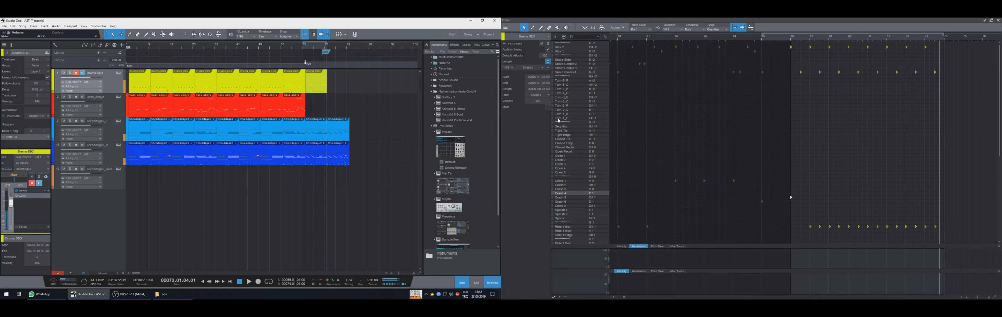
pyautogui.press('space')
# - Duplicate the last drum part so the copy starts at bar 74, and play its beginning
pyautogui.press('d')
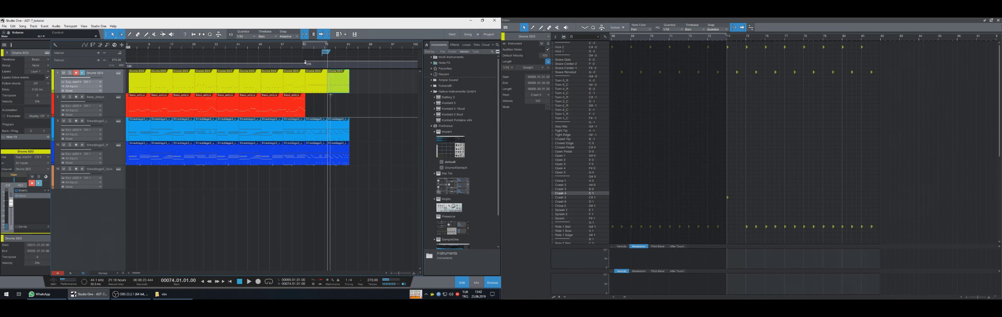
pyautogui.press('space')
pyautogui.press('space')
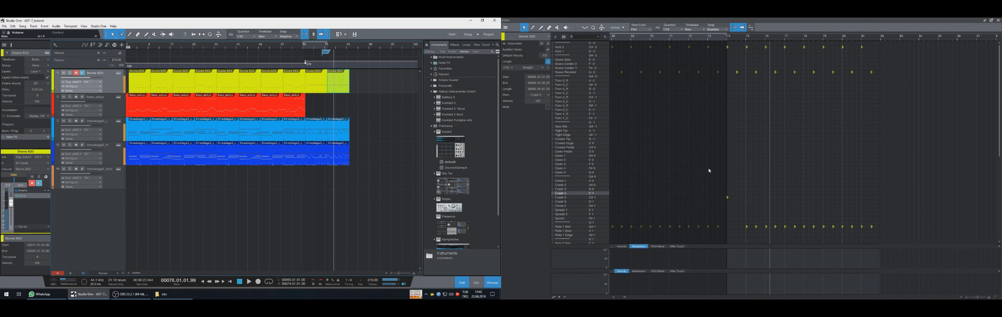
# - Move the opening crash note of the duplicated drum part down to the next cymbal lane and check its sound
pyautogui.moveTo(727, 198); pyautogui.dragTo(724, 203)
pyautogui.press('space')
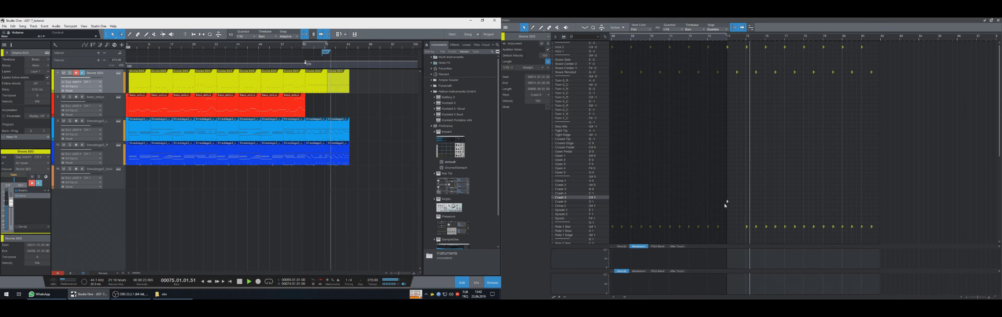
pyautogui.press('space')
# - Play the arrangement from bar 70 through the duplicated drum part to check the transition and ending
pyautogui.press('KP_Subtract')
pyautogui.press('KP_Subtract')
pyautogui.press('KP_Subtract')
pyautogui.press('KP_Subtract')
pyautogui.press('KP_Subtract')
pyautogui.press('KP_Subtract')
pyautogui.press('KP_Subtract')
pyautogui.press('KP_Subtract')
pyautogui.press('KP_Subtract')
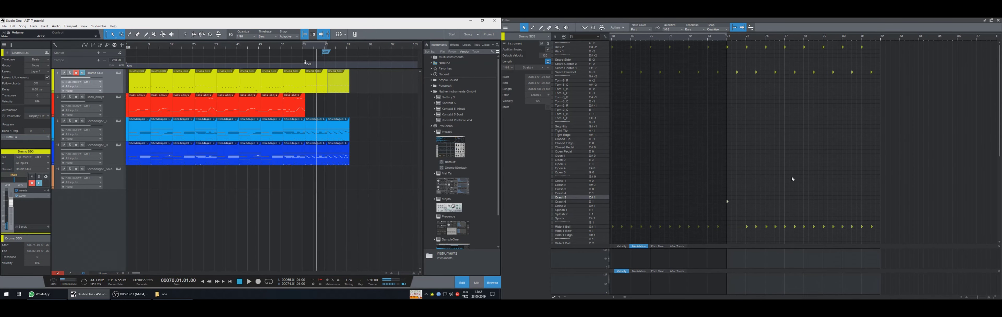
pyautogui.press('space')
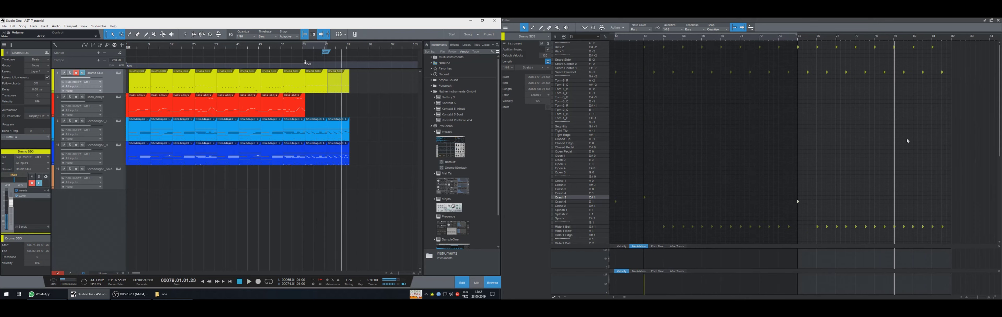
pyautogui.press('space')
pyautogui.press('space')
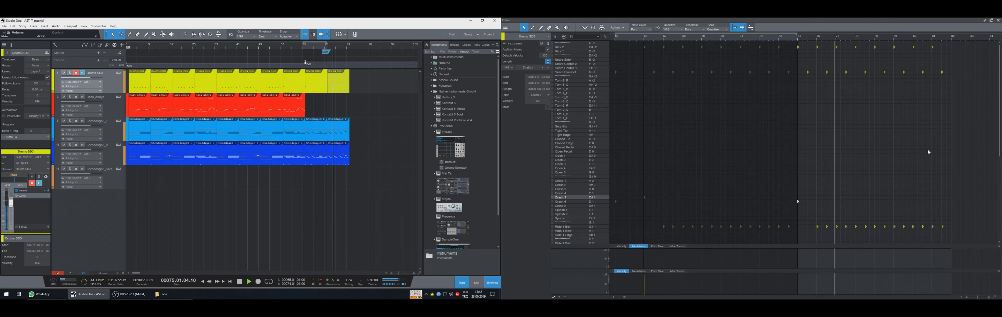
pyautogui.press('space')
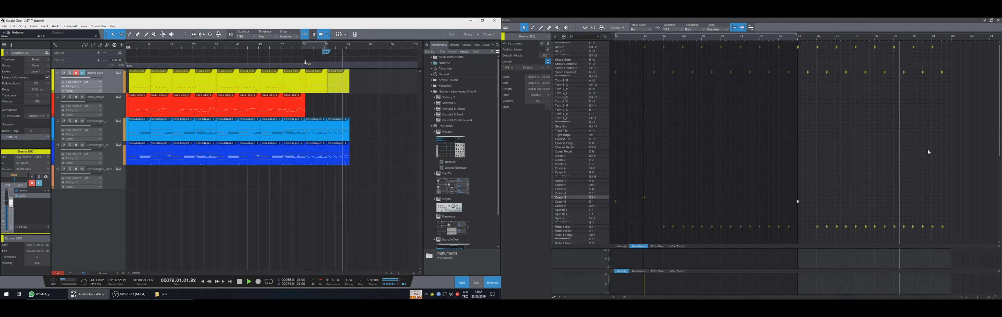
pyautogui.press('space')
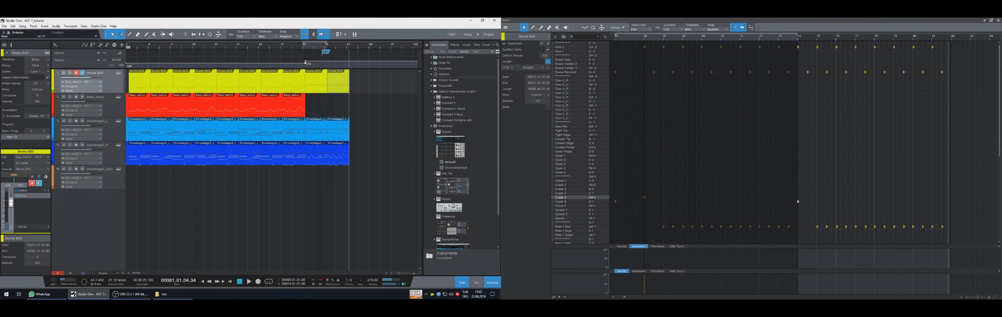
# - Copy the lower guitar track's part at bar 66 onto the bass track and select the bass track
pyautogui.click(315, 162)
pyautogui.moveTo(315, 162); pyautogui.dragTo(313, 113)
pyautogui.click(76, 98)
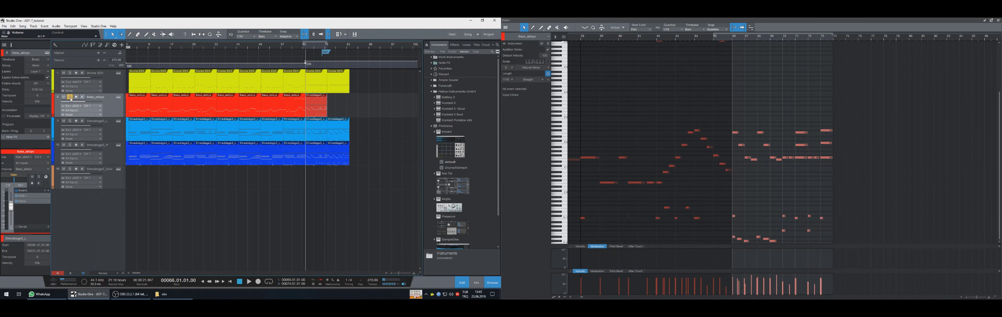
# - Solo the bass track and listen to the copied part from bar 66
pyautogui.click(70, 97)
pyautogui.press('space')
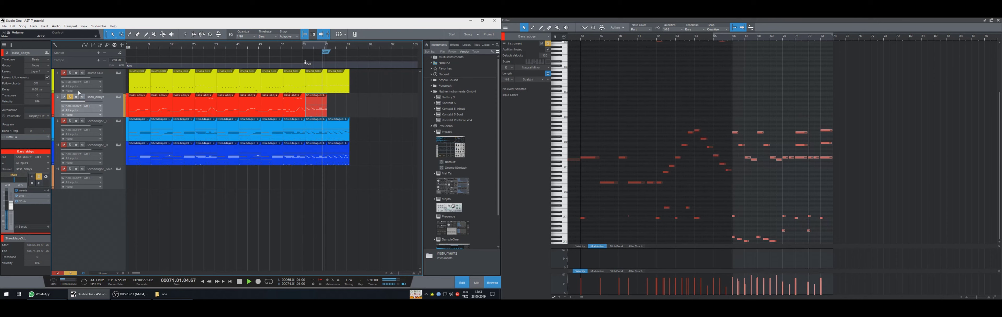
pyautogui.press('KP_Subtract')
pyautogui.press('KP_Subtract')
pyautogui.press('KP_Subtract')
pyautogui.press('KP_Subtract')
pyautogui.press('KP_Subtract')
pyautogui.press('KP_Subtract')
pyautogui.press('KP_Subtract')
pyautogui.press('KP_Subtract')
pyautogui.press('KP_Subtract')
pyautogui.press('KP_Subtract')
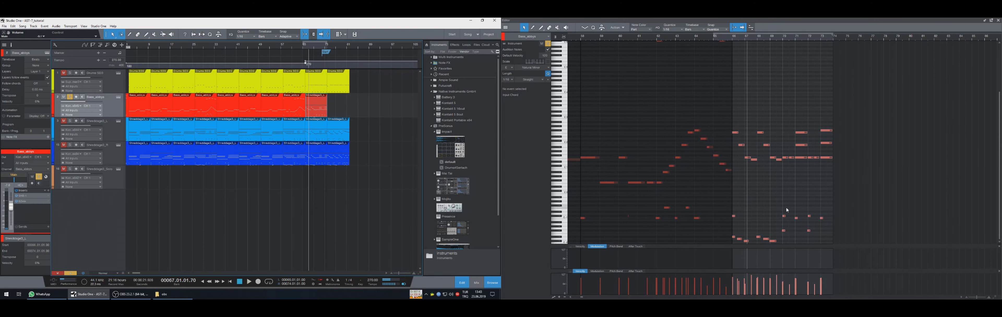
pyautogui.press('space')
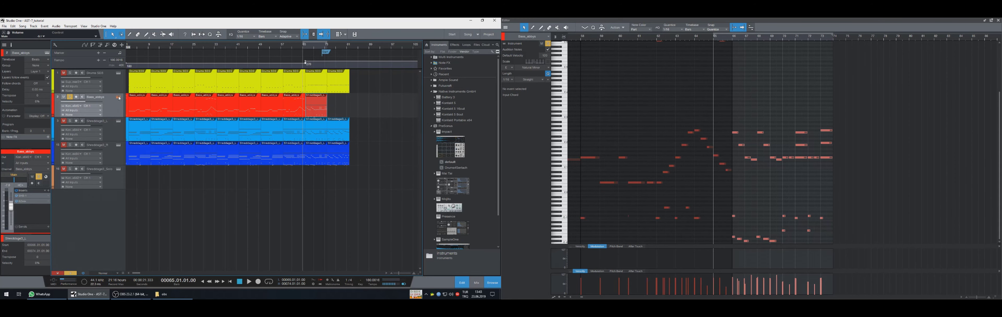
# - Open the bass track's Shreddage 3 Abyss instrument and transpose the copied part's lowest row of notes up into the highest octaves
pyautogui.click(119, 98)
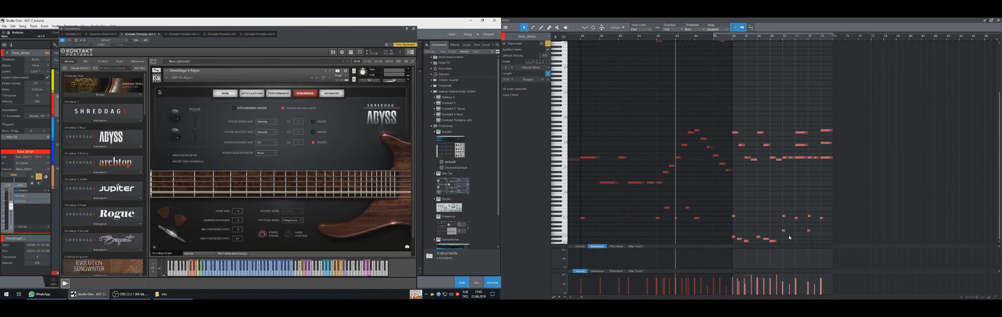
pyautogui.moveTo(759, 247); pyautogui.dragTo(720, 245)
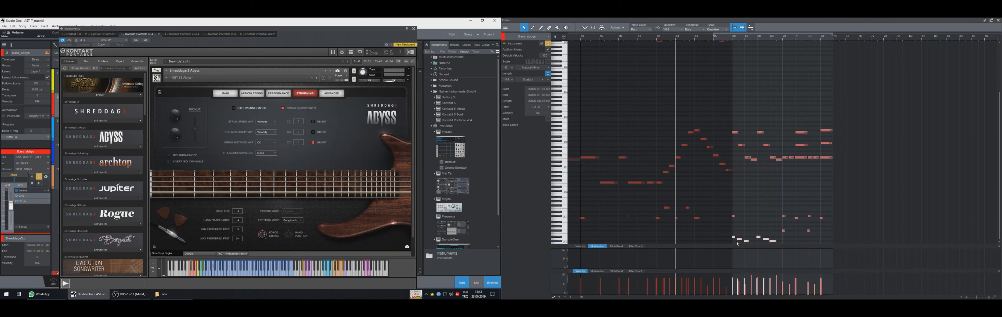
pyautogui.press('Up')
pyautogui.press('Up')
pyautogui.press('Up')
pyautogui.press('Up')
pyautogui.press('Up')
pyautogui.press('Up')
pyautogui.press('Up')
pyautogui.press('Up')
pyautogui.press('Up')
pyautogui.press('Up')
pyautogui.press('Up')
pyautogui.press('Up')
pyautogui.press('Up')
pyautogui.press('Up')
pyautogui.press('Up')
pyautogui.press('Up')
pyautogui.press('Up')
pyautogui.press('Up')
pyautogui.press('Up')
pyautogui.press('Up')
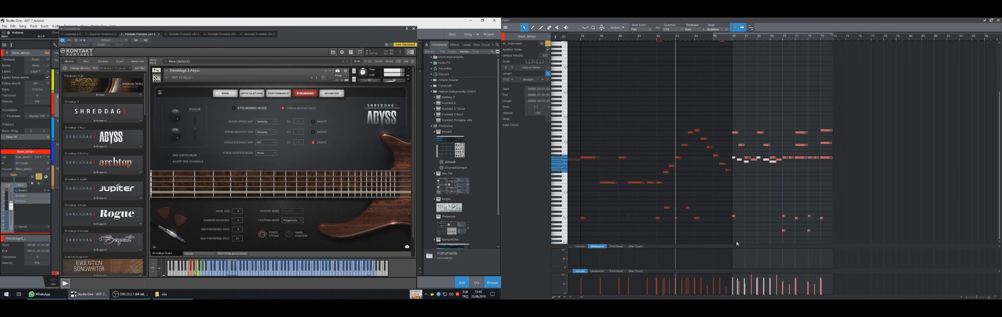
pyautogui.hotkey('shift', 'Up')
pyautogui.hotkey('shift', 'Up')
pyautogui.hotkey('shift', 'Up')
pyautogui.hotkey('shift', 'Up')
pyautogui.hotkey('shift', 'Up')
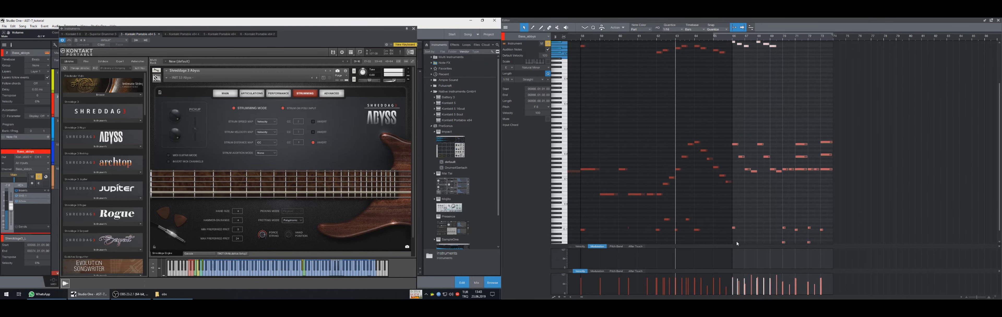
pyautogui.press('Up')
pyautogui.press('Up')
pyautogui.press('Up')
pyautogui.press('Up')
pyautogui.press('Up')
pyautogui.press('Up')
pyautogui.press('Up')
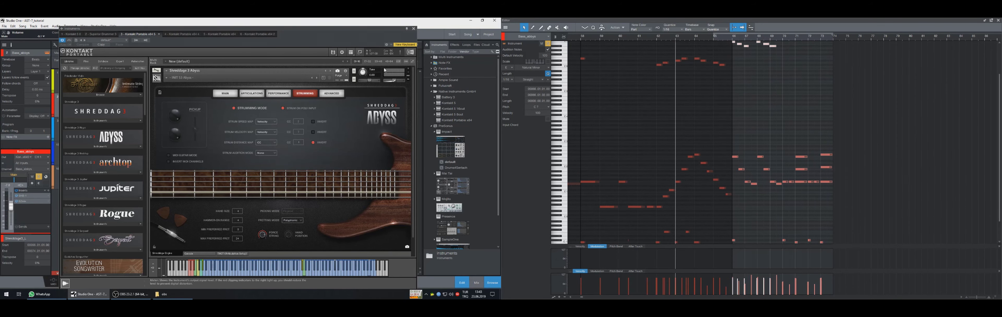
pyautogui.press('KP_Subtract')
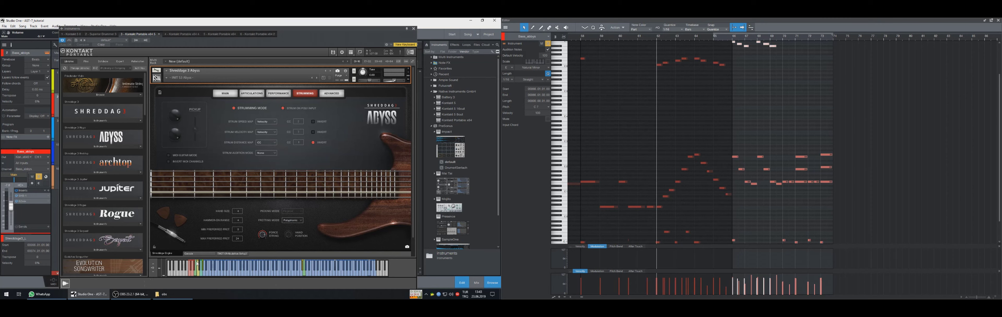
# - Transpose the selected high notes from bar 66 down until they sit in the same range as the high notes preceding them
pyautogui.click(190, 274)
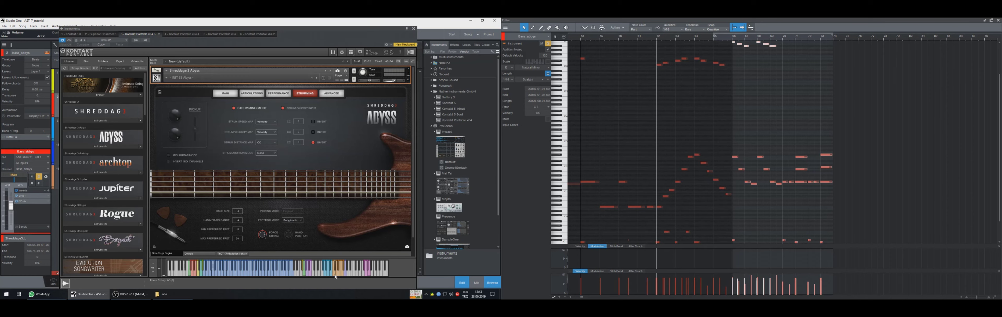
pyautogui.scroll(3, 739, 141)
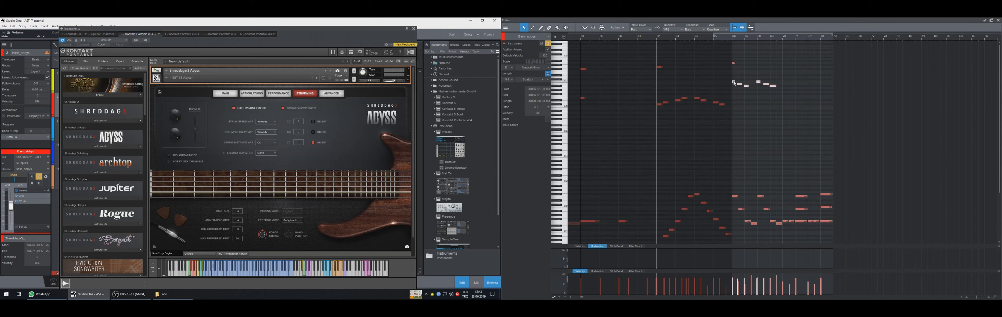
pyautogui.moveTo(734, 82); pyautogui.dragTo(735, 105)
pyautogui.hotkey('ctrl', 'z')
pyautogui.press('Down')
pyautogui.press('Down')
pyautogui.press('Down')
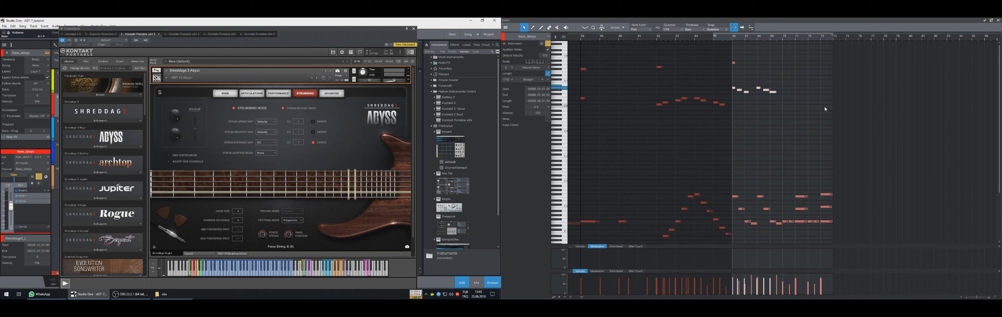
pyautogui.press('Down')
pyautogui.press('Down')
pyautogui.press('Down')
pyautogui.press('Down')
pyautogui.press('Down')
pyautogui.press('Down')
pyautogui.press('Down')
pyautogui.press('Down')
pyautogui.press('Down')
pyautogui.press('KP_Subtract')
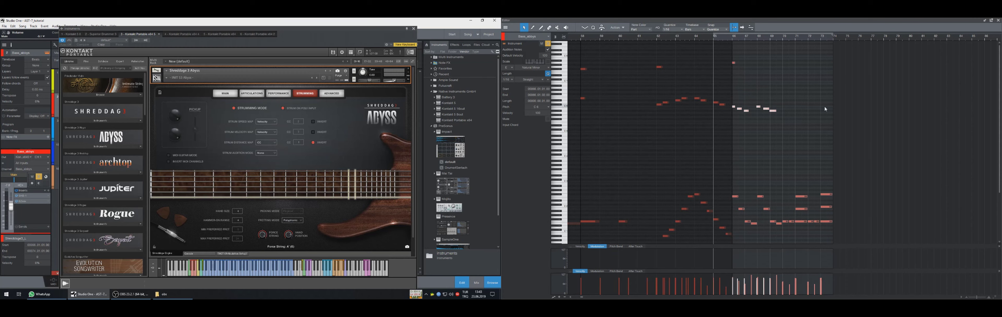
pyautogui.press('Up')
pyautogui.press('Up')
pyautogui.press('Up')
pyautogui.press('Up')
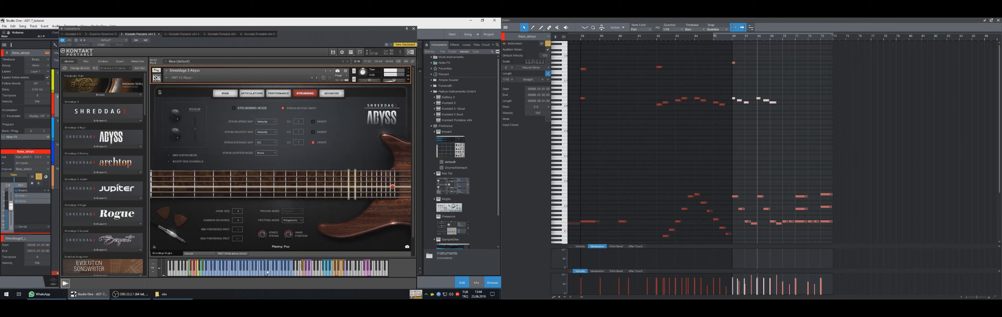
# - Audition the high notes a semitone lower and up to two semitones higher during playback, then return them to their starting pitch
pyautogui.click(304, 270)
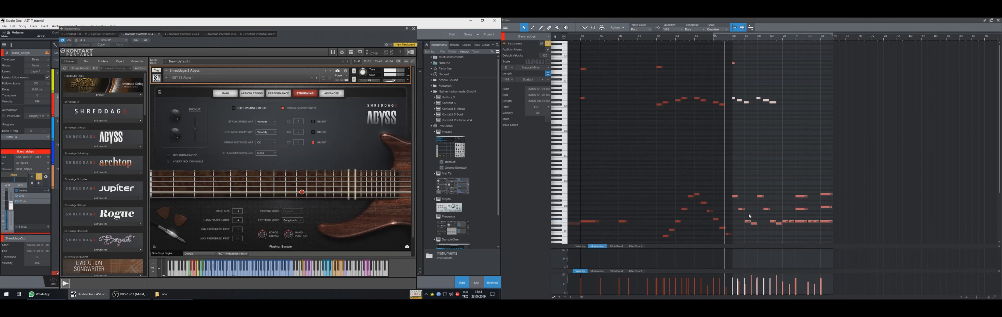
pyautogui.press('space')
pyautogui.moveTo(811, 81); pyautogui.dragTo(731, 116)
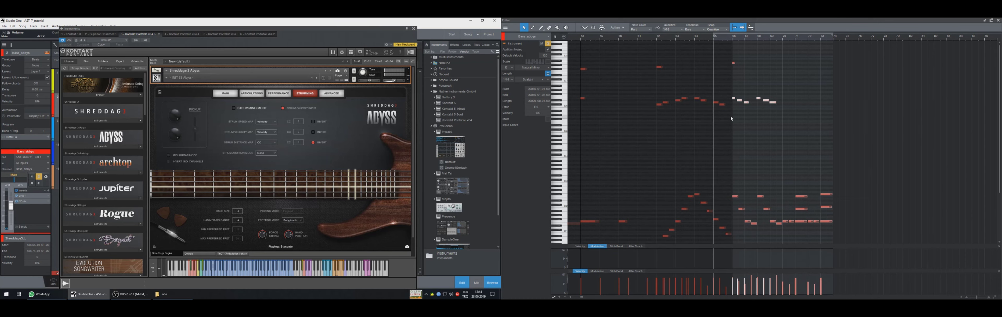
pyautogui.press('Down')
pyautogui.press('space')
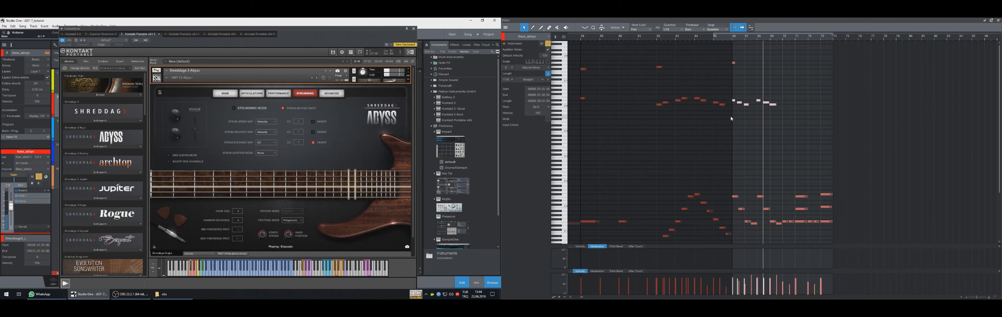
pyautogui.press('Up')
pyautogui.press('Up')
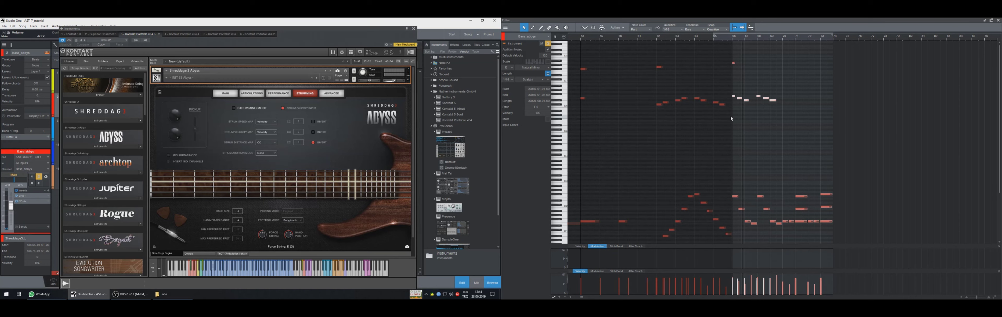
pyautogui.press('Up')
pyautogui.press('KP_Subtract')
pyautogui.press('KP_Subtract')
pyautogui.press('KP_Subtract')
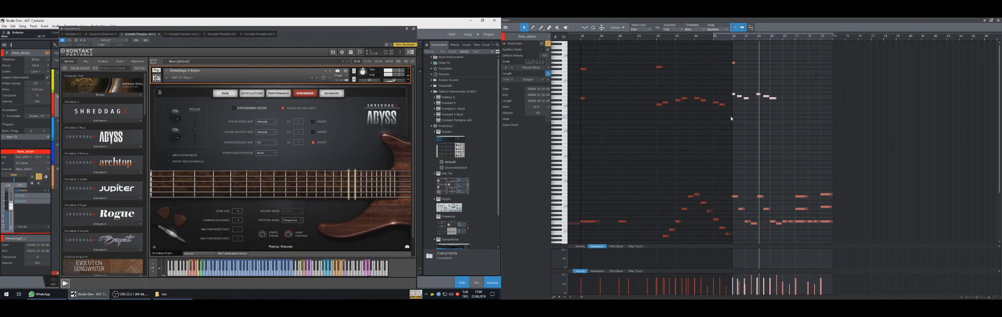
pyautogui.press('Down')
pyautogui.press('Down')
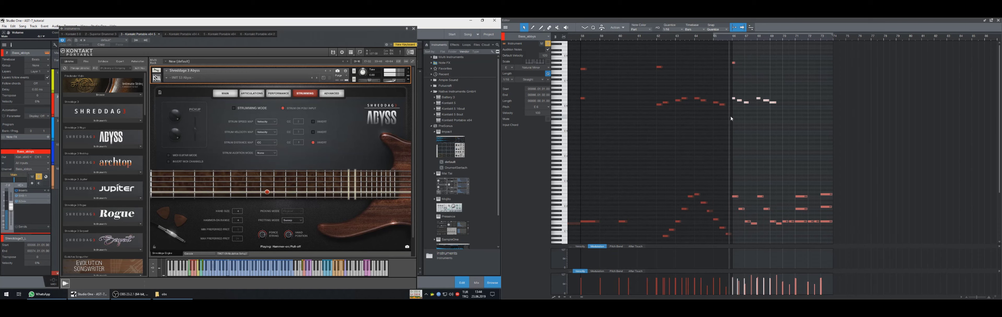
# - Shift the copied part's first low note at bar 66 down a semitone onto the row of the preceding low notes
pyautogui.scroll(-3, 758, 160)
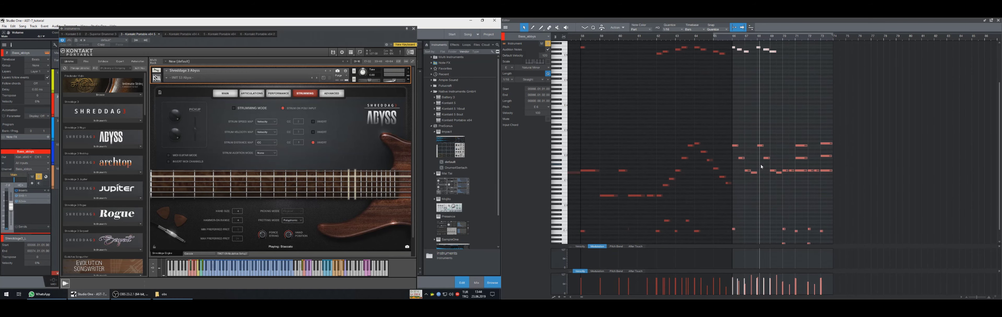
pyautogui.scroll(-1, 761, 169)
pyautogui.click(759, 205)
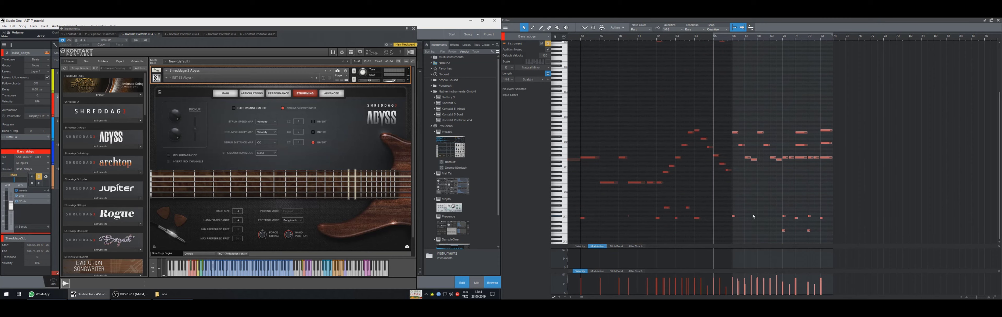
pyautogui.moveTo(736, 222); pyautogui.dragTo(731, 223)
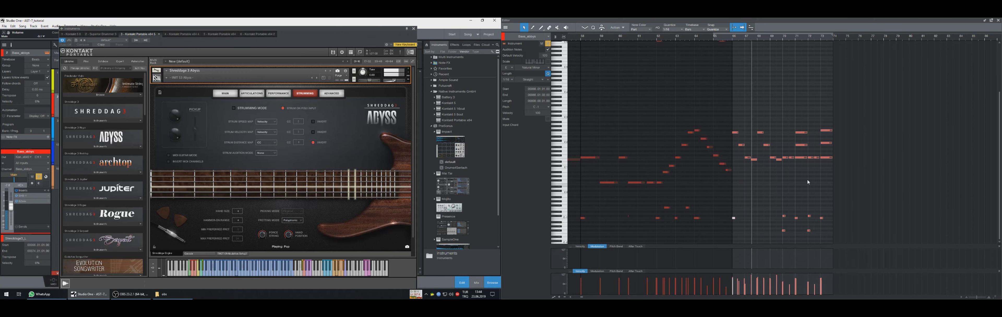
# - Set the copied middle-register notes from bar 66 onward to one uniform length with the Length command, and stretch them all together
pyautogui.moveTo(826, 164); pyautogui.dragTo(735, 101)
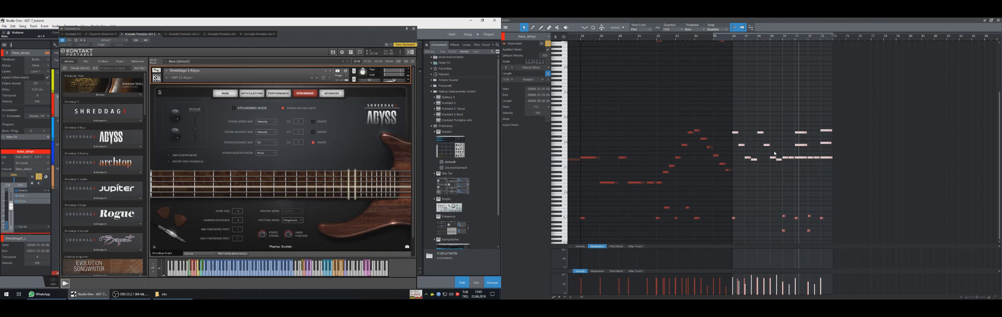
pyautogui.rightClick(735, 132)
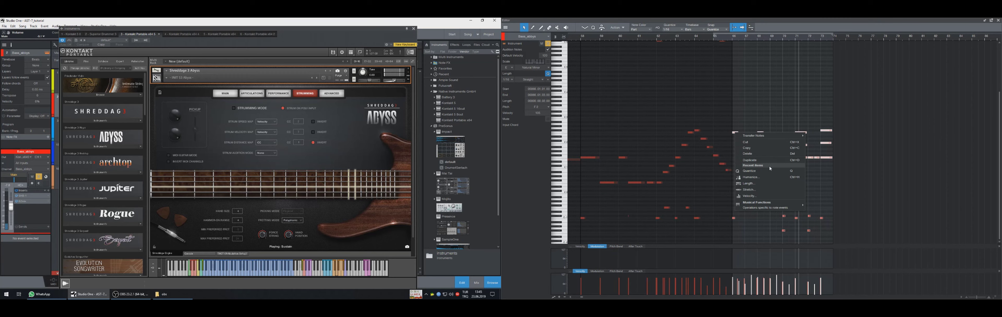
pyautogui.click(764, 183)
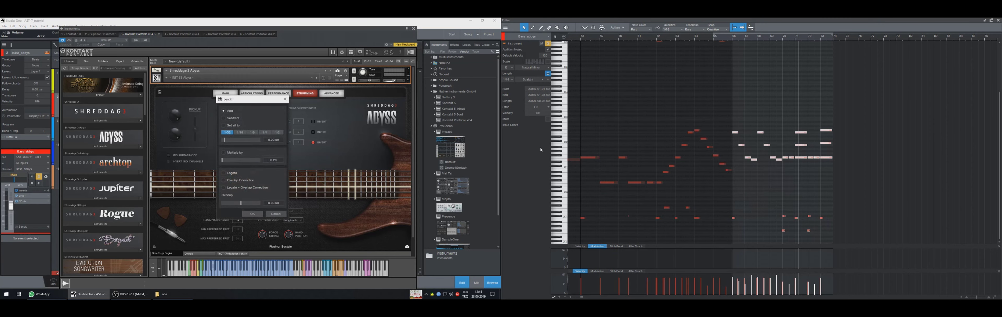
pyautogui.click(241, 133)
pyautogui.click(252, 214)
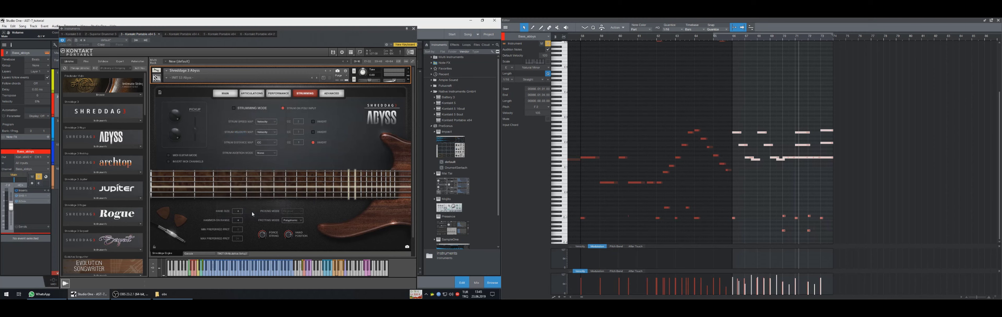
pyautogui.rightClick(735, 131)
pyautogui.click(762, 171)
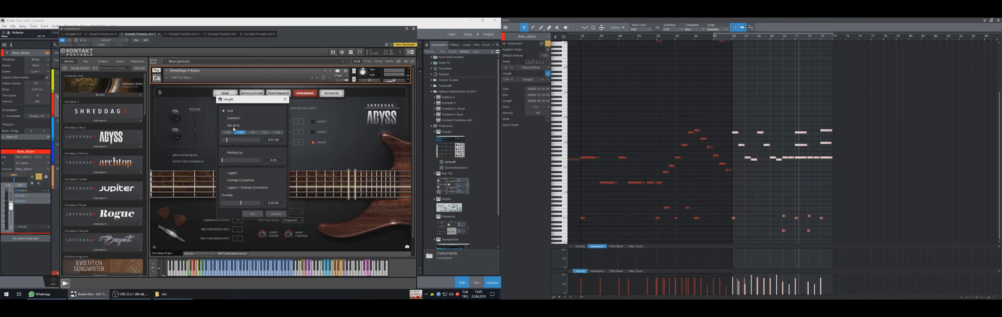
pyautogui.click(254, 214)
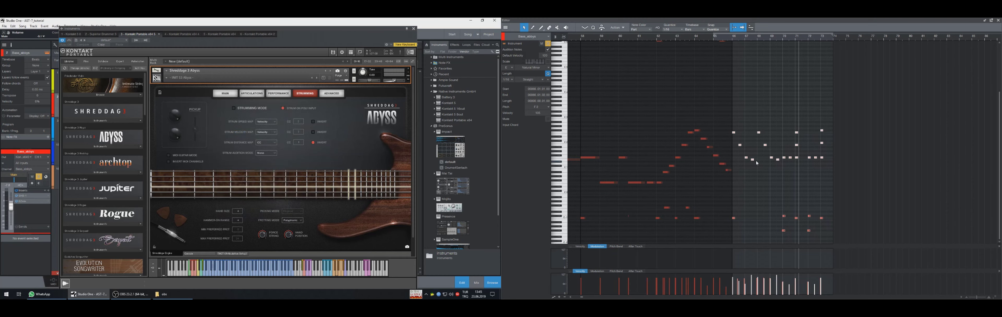
pyautogui.moveTo(753, 160); pyautogui.dragTo(758, 161)
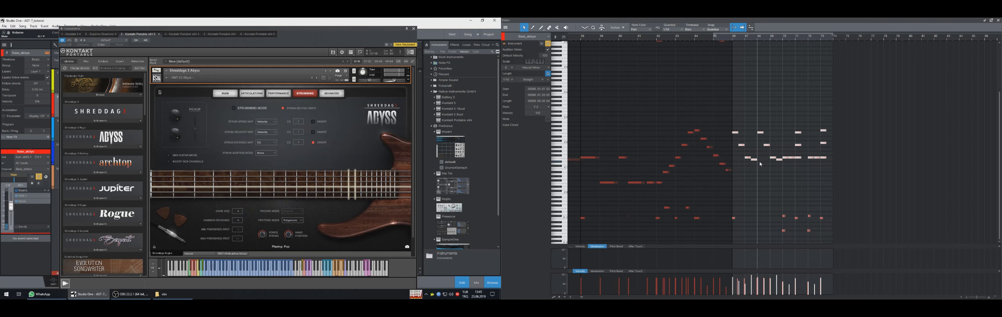
# - Play the part briefly and delete the low notes that follow the first low note at bar 66
pyautogui.press('space')
pyautogui.press('space')
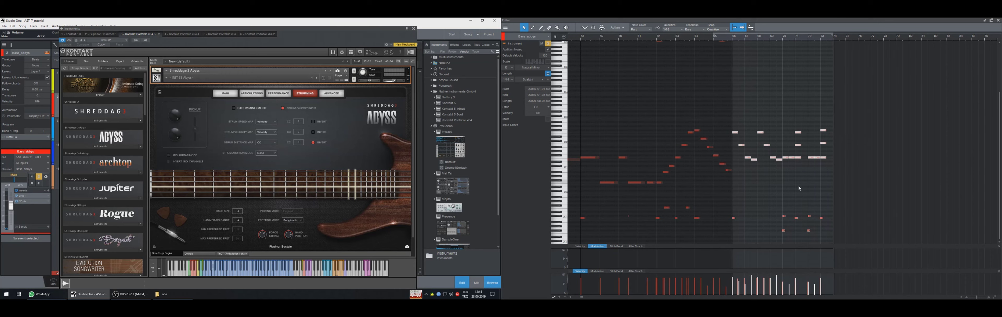
pyautogui.moveTo(831, 205); pyautogui.dragTo(764, 239)
pyautogui.press('Delete')
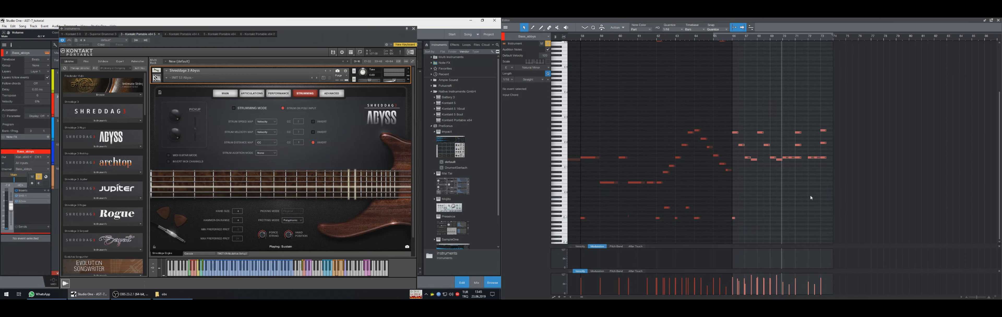
# - Redraw the velocities of all copied middle-register notes from bar 66 to the end of the part
pyautogui.moveTo(831, 176); pyautogui.dragTo(731, 108)
pyautogui.press('5')
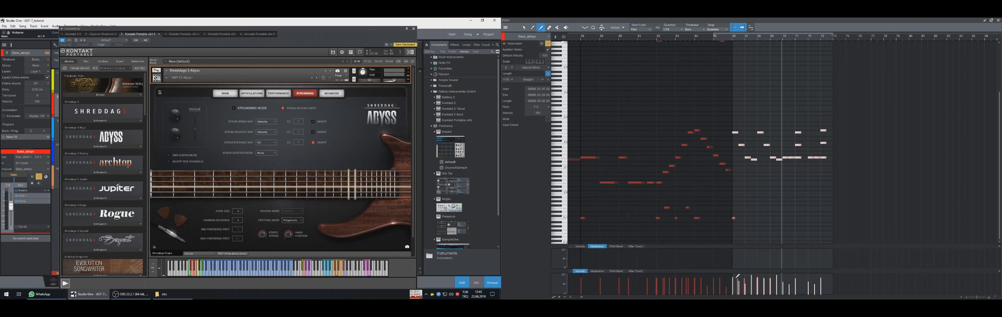
pyautogui.moveTo(735, 275); pyautogui.dragTo(833, 272)
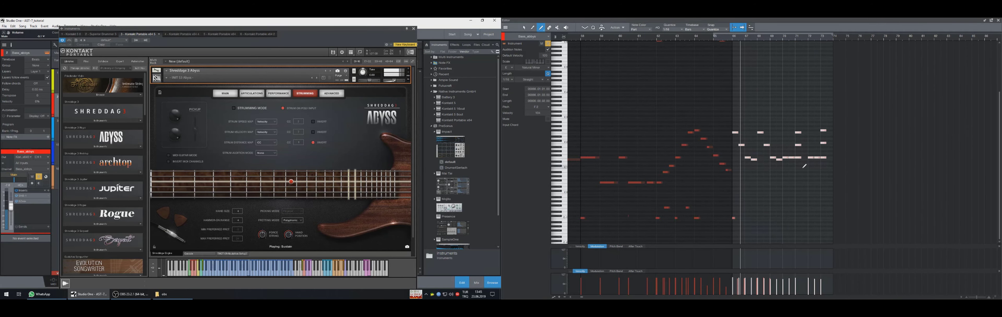
pyautogui.scroll(5, 789, 39)
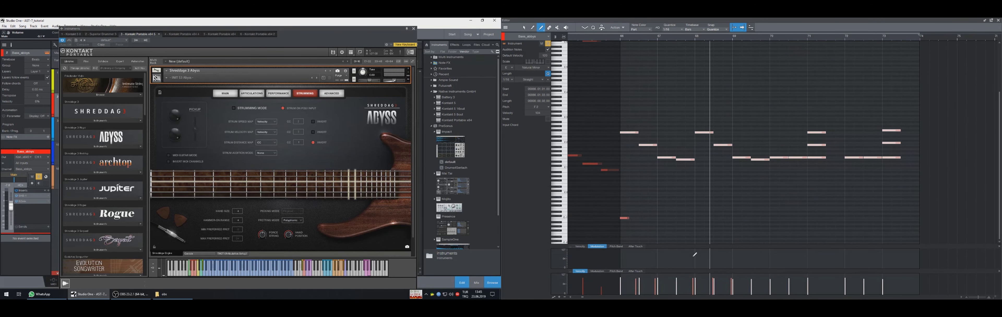
# - Select the middle-register notes in bars 66 to 69 and draw new velocities for them
pyautogui.click(667, 200)
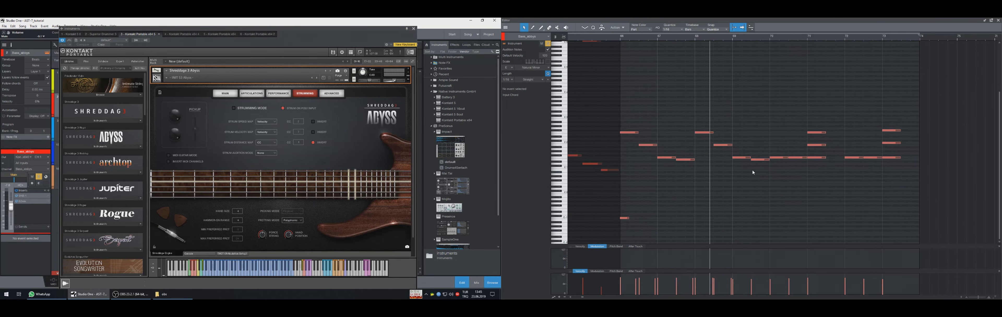
pyautogui.moveTo(716, 145); pyautogui.dragTo(621, 130)
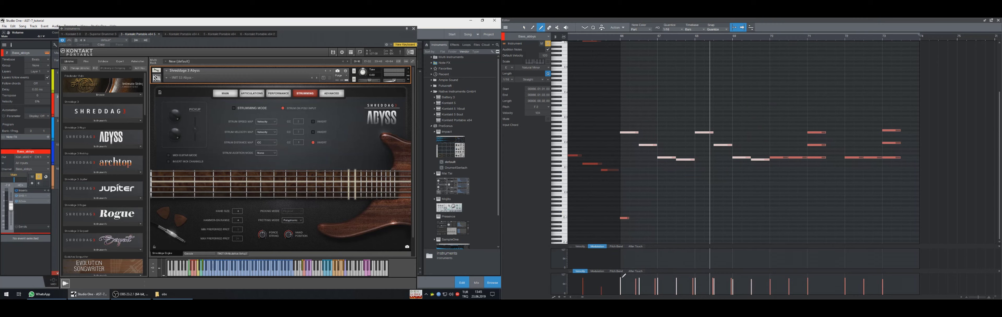
pyautogui.moveTo(621, 277)
pyautogui.mouseDown()
pyautogui.moveTo(751, 280)
pyautogui.moveTo(763, 298)
pyautogui.mouseUp()
pyautogui.press('1')
# - Raise the first note of bar 70 to the pitch of the opening bar 66 note and delete the stacked notes at bar 71
pyautogui.click(777, 157)
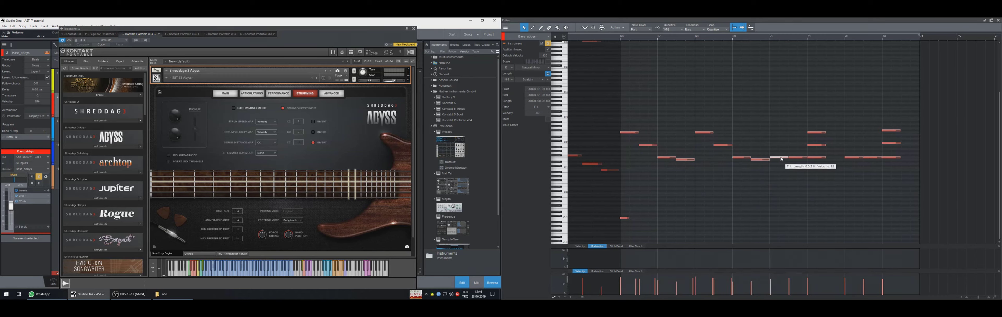
pyautogui.moveTo(780, 158); pyautogui.dragTo(784, 133)
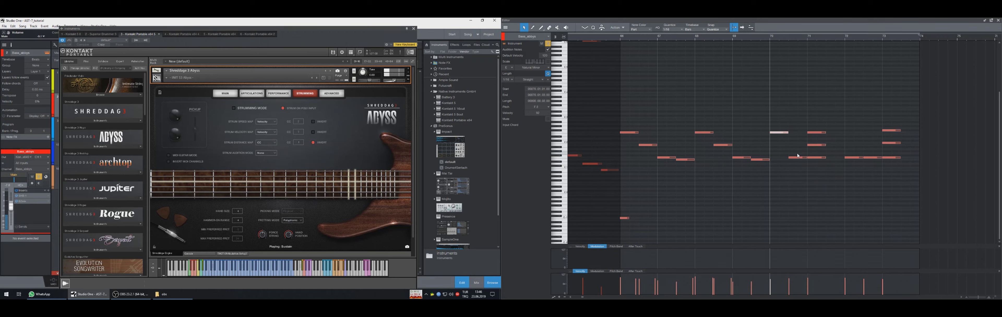
pyautogui.click(797, 157)
pyautogui.moveTo(834, 169); pyautogui.dragTo(817, 119)
pyautogui.press('Delete')
# - Lower the second note of bar 70 by a semitone and draw a one-bar note at bar 71
pyautogui.click(805, 158)
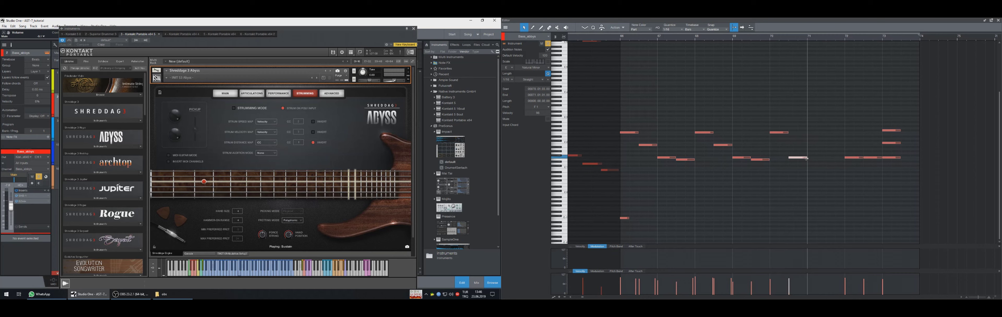
pyautogui.moveTo(800, 158); pyautogui.dragTo(802, 158)
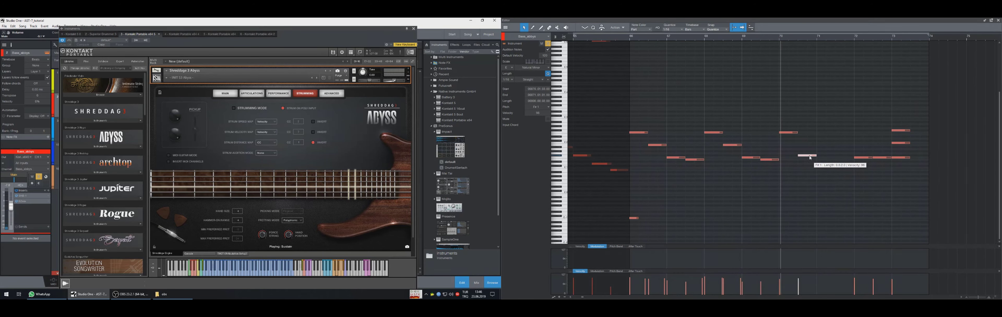
pyautogui.moveTo(807, 157); pyautogui.dragTo(809, 163)
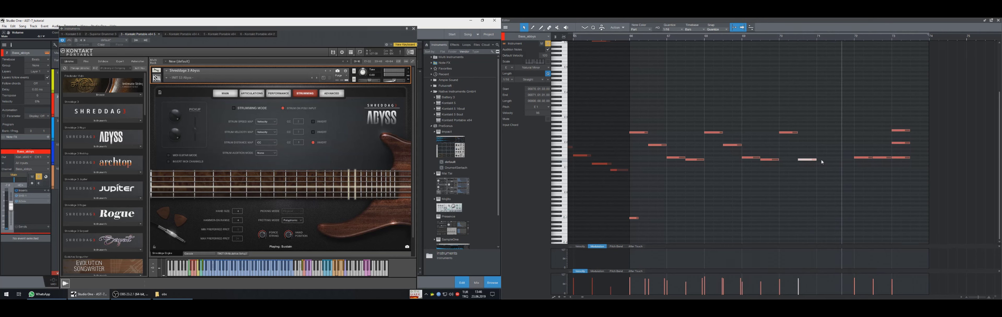
pyautogui.moveTo(818, 157); pyautogui.dragTo(855, 156)
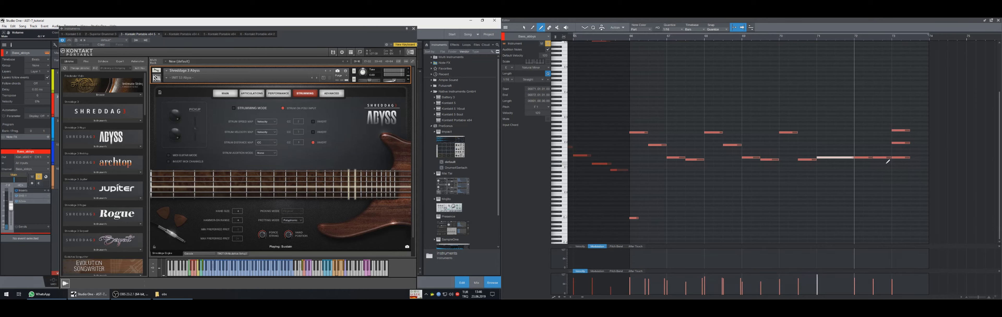
# - Delete the leftover notes in bars 72 and 73 so the bass phrase ends with the long bar 71 note
pyautogui.press('KP_Subtract')
pyautogui.press('KP_Subtract')
pyautogui.press('1')
pyautogui.moveTo(919, 167); pyautogui.dragTo(898, 118)
pyautogui.press('Delete')
pyautogui.moveTo(890, 163); pyautogui.dragTo(865, 144)
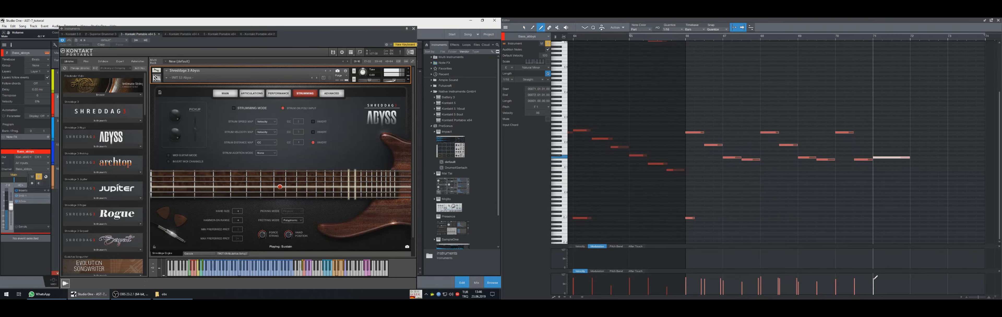
# - Adjust the velocity of the long bar 71 note, set the default velocity to 110, and play back the end of the phrase
pyautogui.moveTo(874, 279); pyautogui.dragTo(874, 280)
pyautogui.press('KP_Subtract')
pyautogui.press('KP_Subtract')
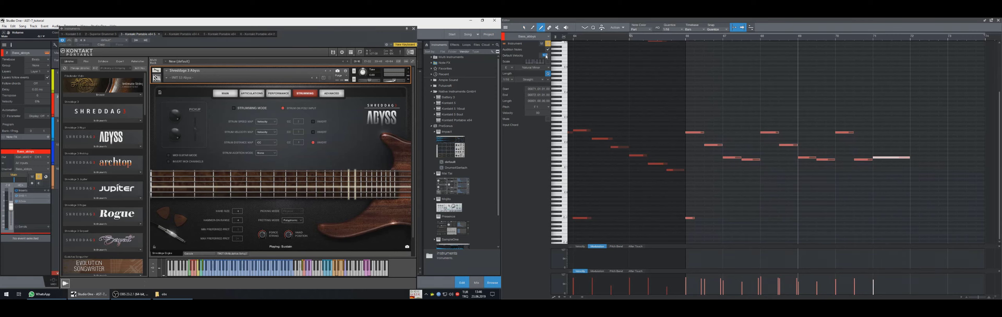
pyautogui.write('110')
pyautogui.press('Return')
pyautogui.press('KP_Subtract')
pyautogui.press('KP_Subtract')
pyautogui.press('KP_Subtract')
pyautogui.press('KP_Subtract')
pyautogui.press('space')
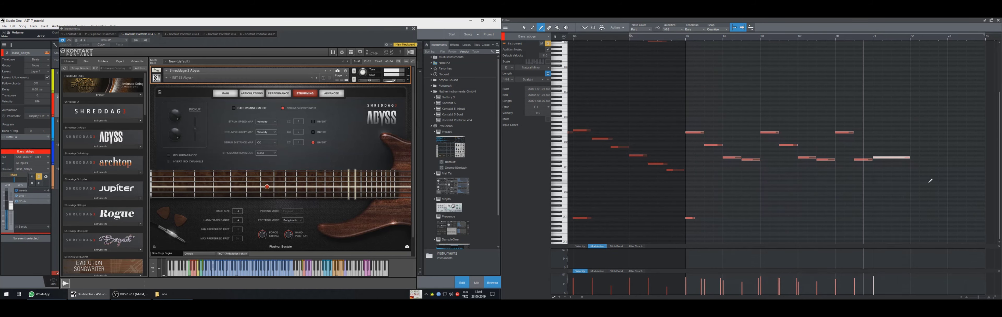
# - Delete the long bar 71 note, redraw it one bar long at the same pitch, and audition it in playback
pyautogui.press('1')
pyautogui.click(888, 166)
pyautogui.click(887, 158)
pyautogui.press('KP_Subtract')
pyautogui.press('KP_Subtract')
pyautogui.press('Delete')
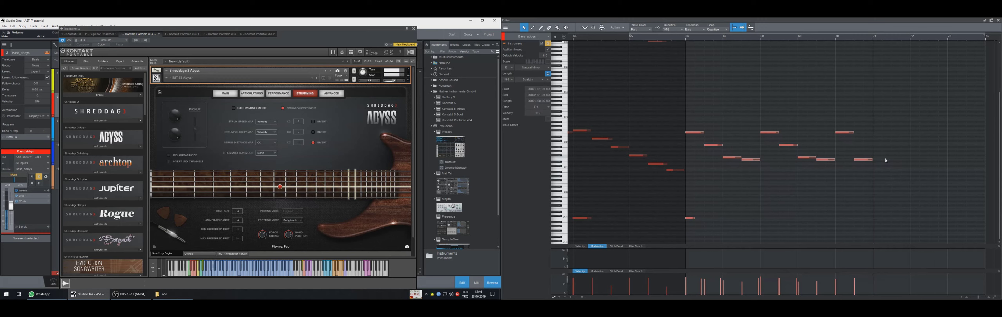
pyautogui.press('5')
pyautogui.moveTo(877, 158); pyautogui.dragTo(909, 156)
pyautogui.press('KP_Subtract')
pyautogui.press('space')
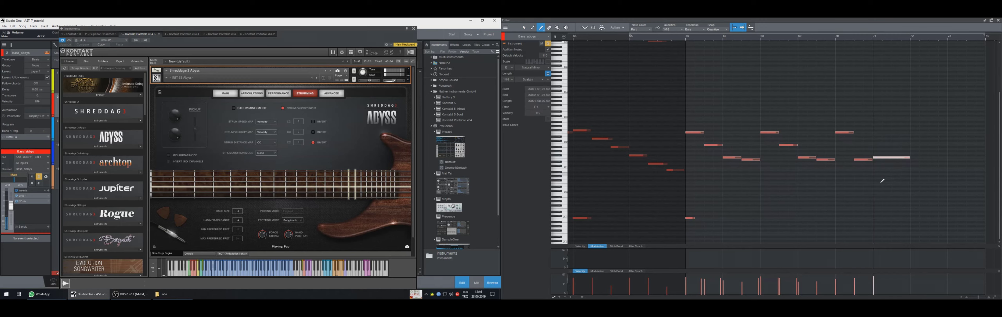
pyautogui.click(874, 278)
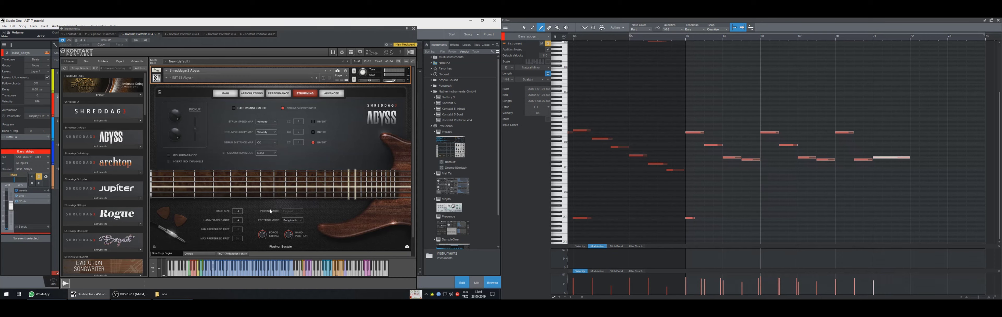
# - Examine the bass instrument's advanced settings and its articulation mapping page, and return to the strumming settings
pyautogui.click(332, 94)
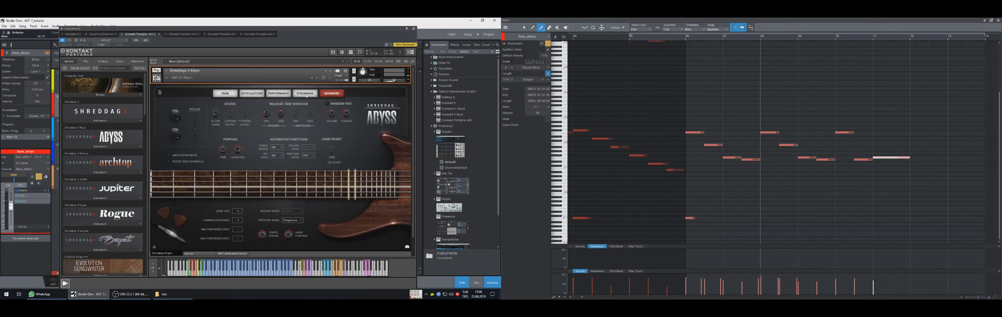
pyautogui.click(305, 94)
pyautogui.click(226, 253)
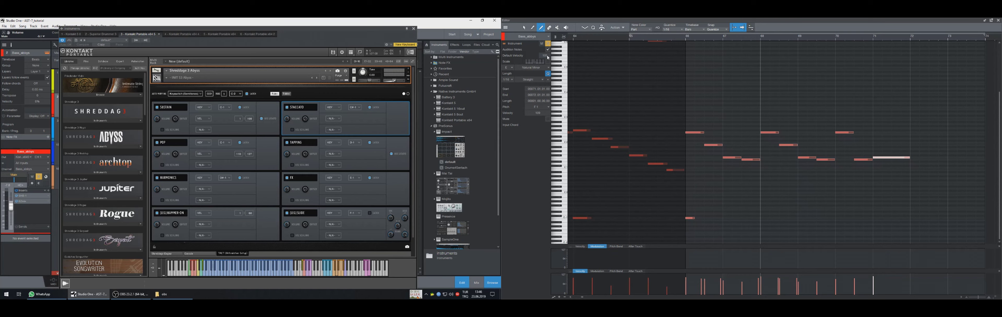
pyautogui.click(167, 254)
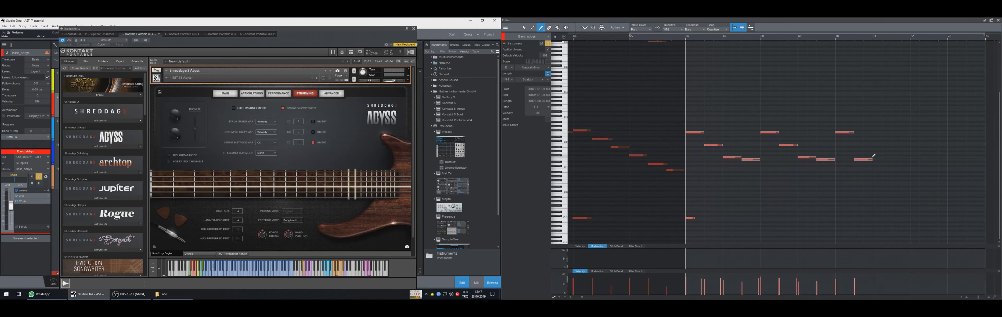
# - Redraw the one-bar note at bar 71 on the same pitch and play back the bass phrase
pyautogui.moveTo(872, 157)
pyautogui.mouseDown()
pyautogui.moveTo(925, 157)
pyautogui.moveTo(905, 162)
pyautogui.mouseUp()
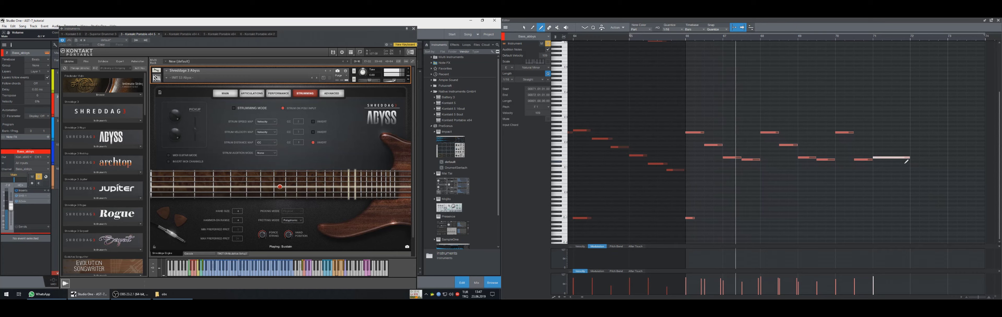
pyautogui.press('space')
pyautogui.press('KP_Subtract')
pyautogui.press('KP_Subtract')
pyautogui.press('KP_Subtract')
pyautogui.press('KP_Subtract')
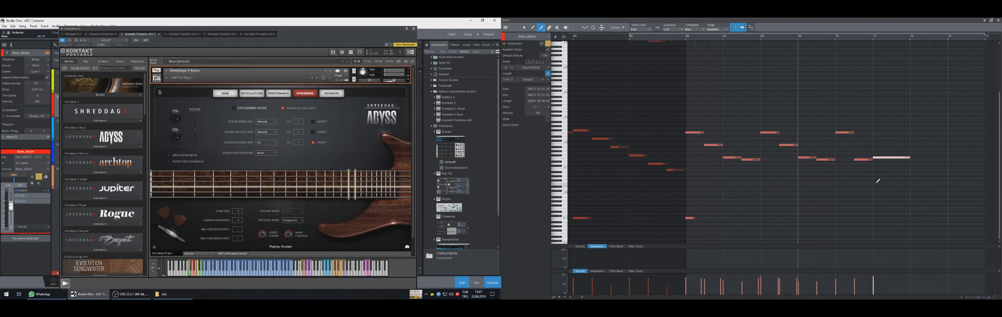
pyautogui.press('1')
pyautogui.click(868, 209)
pyautogui.press('KP_Subtract')
pyautogui.press('KP_Subtract')
pyautogui.press('KP_Subtract')
pyautogui.press('space')
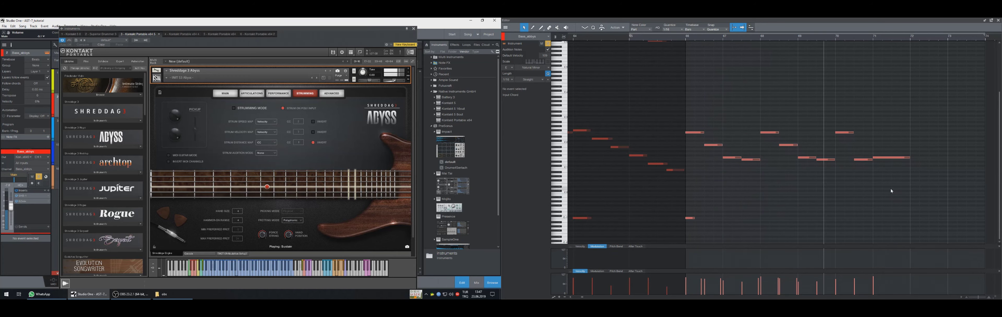
# - Lower the velocities of the two notes in bar 69 and play back the passage
pyautogui.press('2')
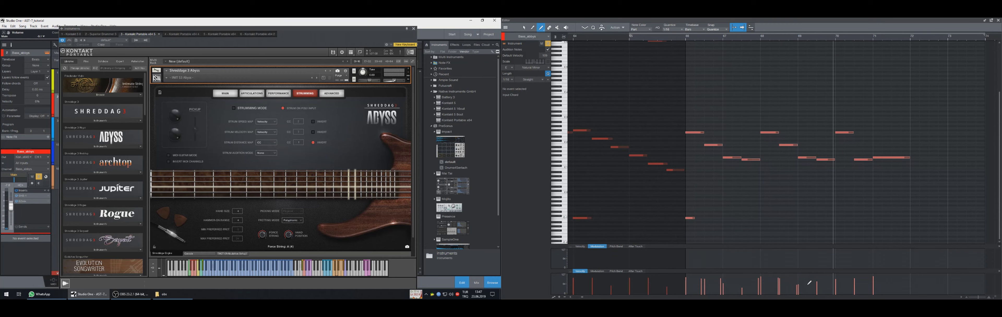
pyautogui.press('space')
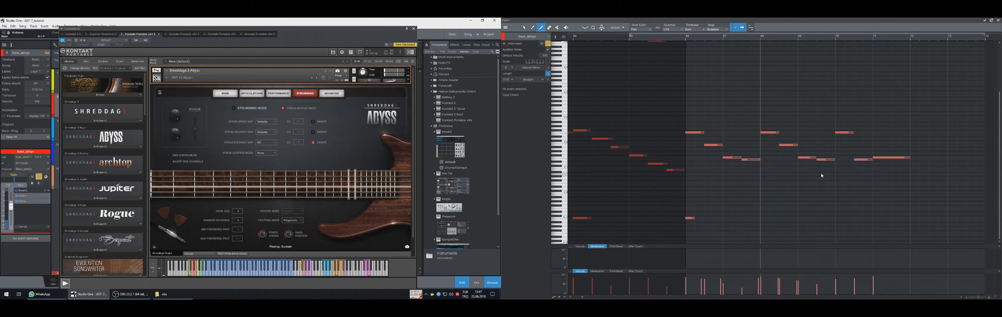
pyautogui.moveTo(825, 151); pyautogui.dragTo(814, 176)
pyautogui.click(816, 288)
pyautogui.press('KP_Subtract')
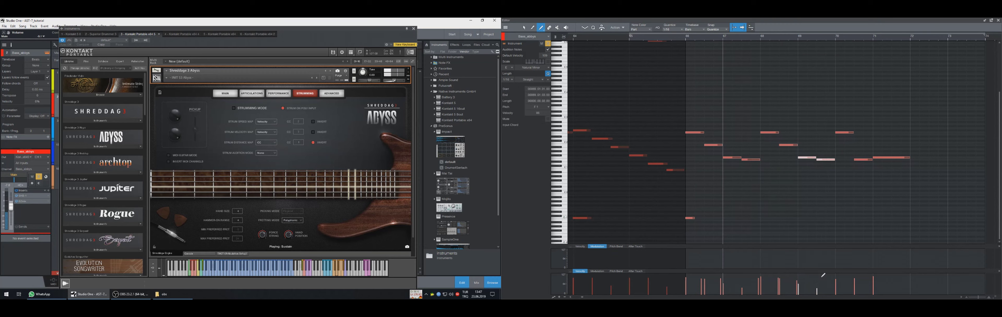
pyautogui.press('space')
pyautogui.press('space')
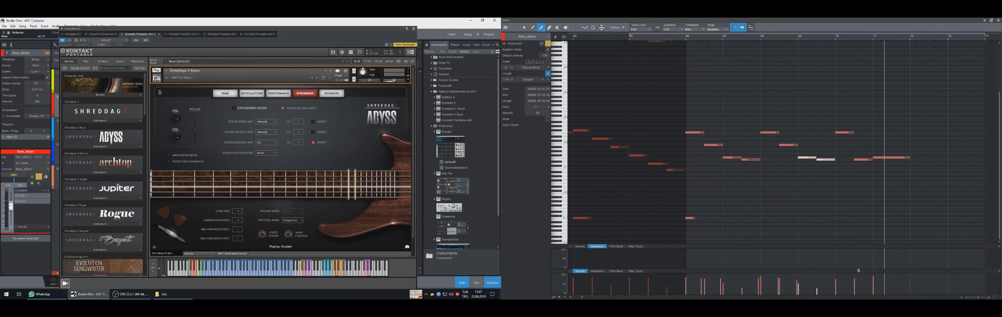
# - Raise the low keyswitch note at the start of bar 66 by one semitone
pyautogui.click(861, 178)
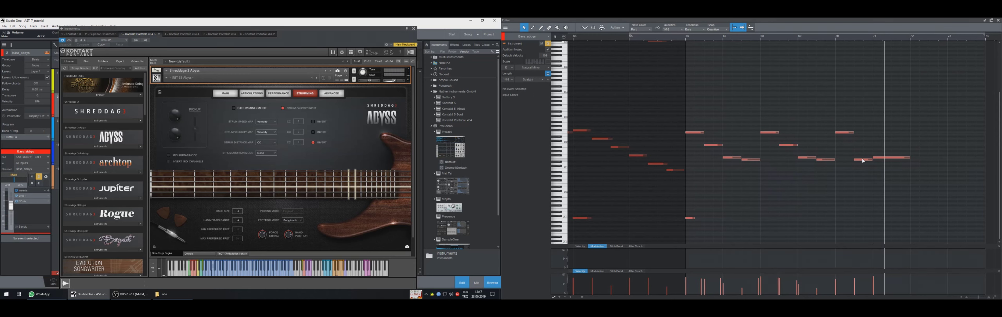
pyautogui.click(861, 159)
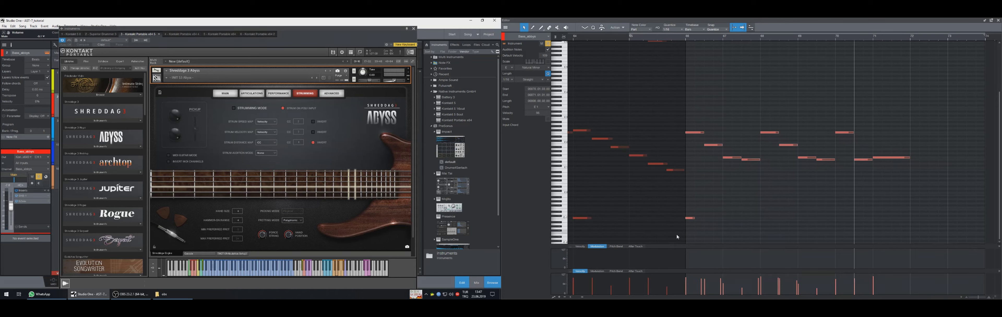
pyautogui.moveTo(676, 233); pyautogui.dragTo(722, 212)
pyautogui.press('Up')
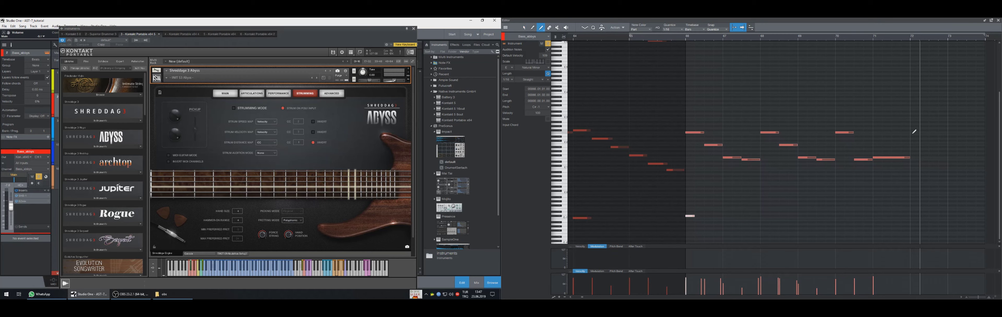
# - Duplicate the bar 70 and 71 notes into bars 72 and 73 and play back the result
pyautogui.press('1')
pyautogui.moveTo(930, 114); pyautogui.dragTo(834, 172)
pyautogui.press('d')
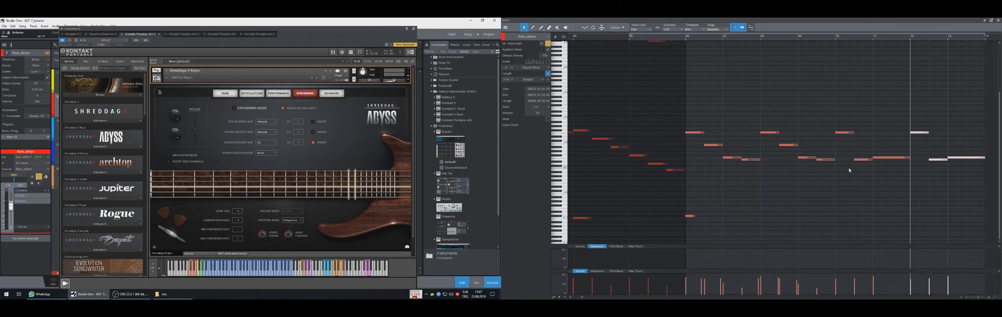
pyautogui.press('space')
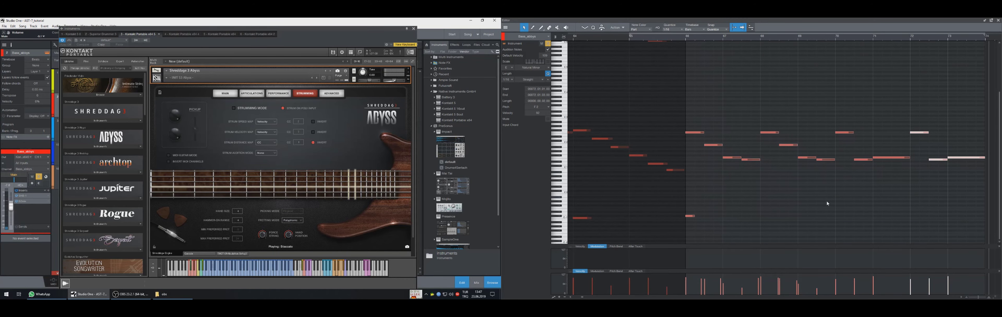
# - Close the bass instrument window, and duplicate the bass track's last part so the copy starts at bar 74
pyautogui.click(413, 29)
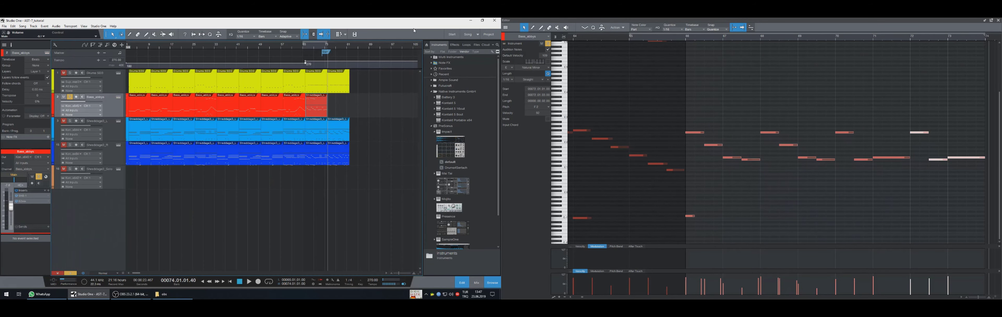
pyautogui.click(338, 138)
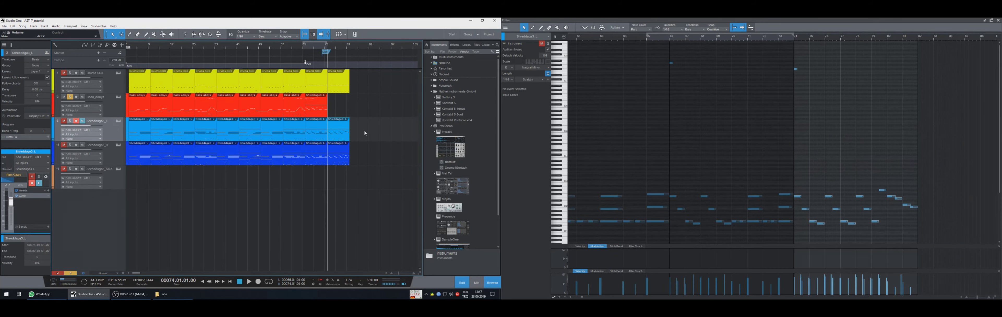
pyautogui.click(320, 111)
pyautogui.press('d')
pyautogui.press('space')
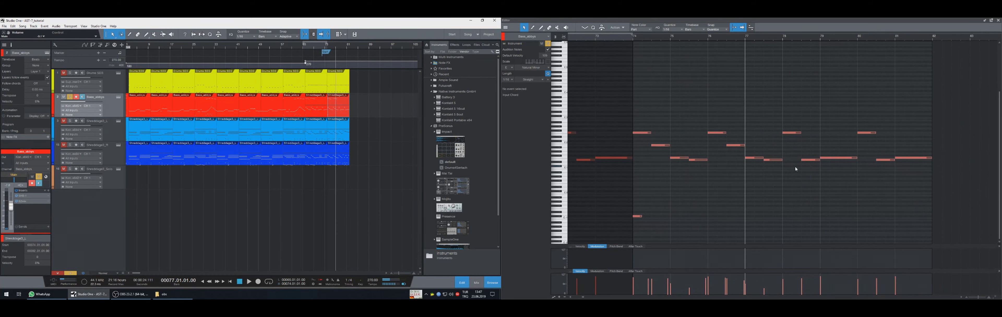
# - Replace the notes from bar 78 onward with a copy of the bar 76 and 77 notes, keeping only the first note of bar 79
pyautogui.moveTo(913, 180); pyautogui.dragTo(790, 96)
pyautogui.press('Delete')
pyautogui.moveTo(792, 179); pyautogui.dragTo(717, 110)
pyautogui.hotkey('ctrl', 'd')
pyautogui.moveTo(866, 178); pyautogui.dragTo(844, 145)
pyautogui.press('Delete')
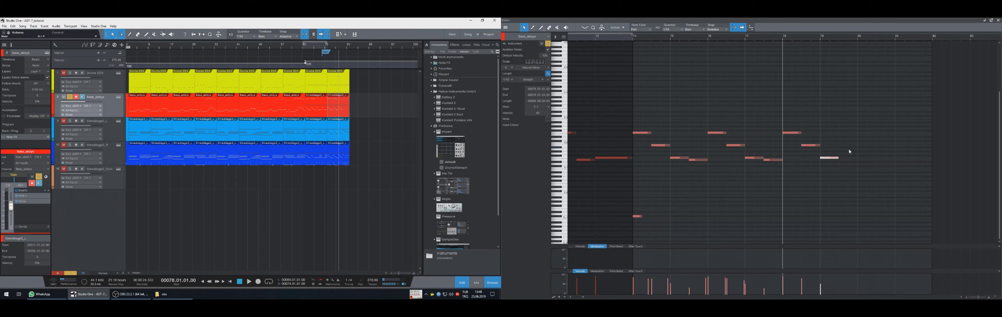
pyautogui.press('KP_Subtract')
pyautogui.press('KP_Subtract')
pyautogui.press('KP_Subtract')
pyautogui.press('space')
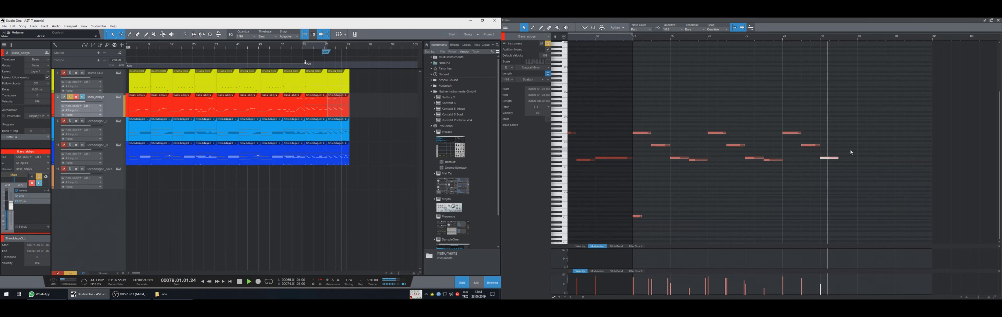
# - Draw a higher half-bar note in the second half of bar 79, raise it a semitone, and play it back
pyautogui.click(841, 128)
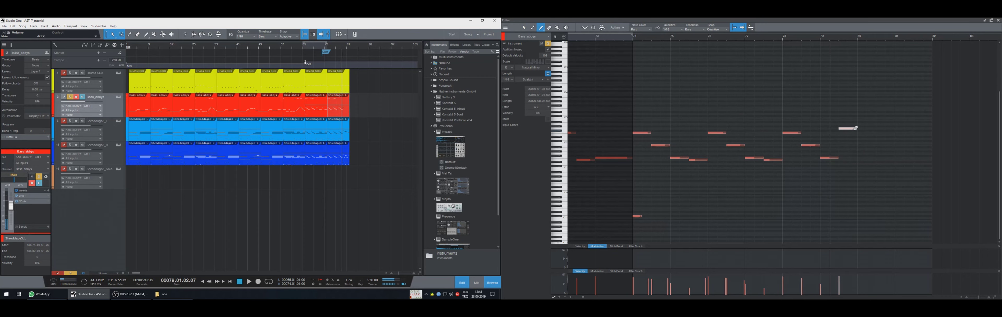
pyautogui.moveTo(844, 129); pyautogui.dragTo(845, 126)
pyautogui.press('KP_Subtract')
pyautogui.press('KP_Subtract')
pyautogui.press('KP_Subtract')
pyautogui.press('space')
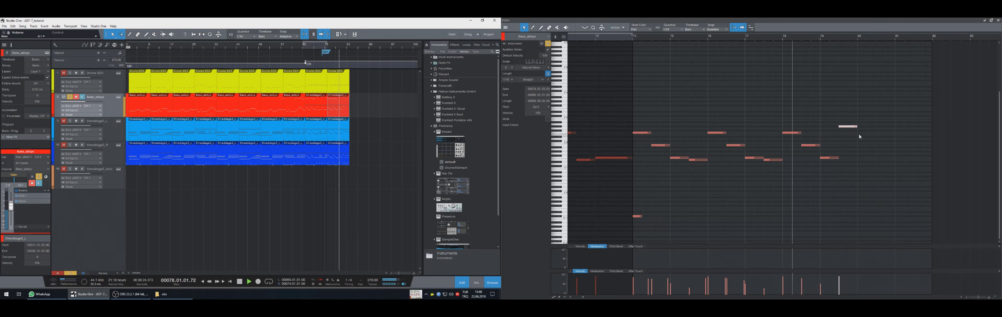
# - Draw two descending half-bar notes in bar 80, with the second starting mid-bar, and play back the passage
pyautogui.press('space')
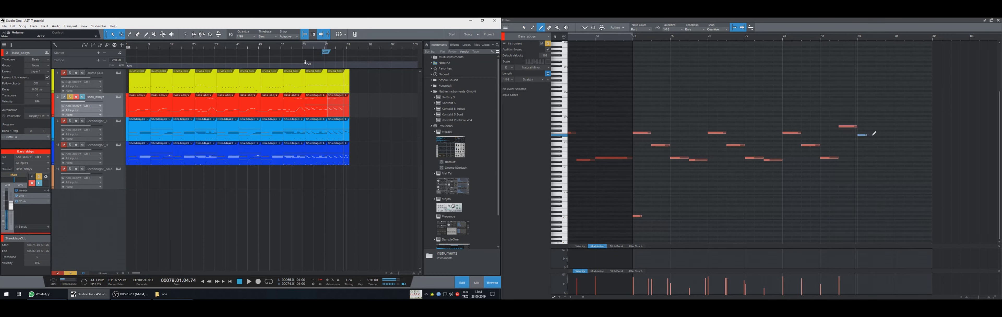
pyautogui.click(859, 134)
pyautogui.click(869, 142)
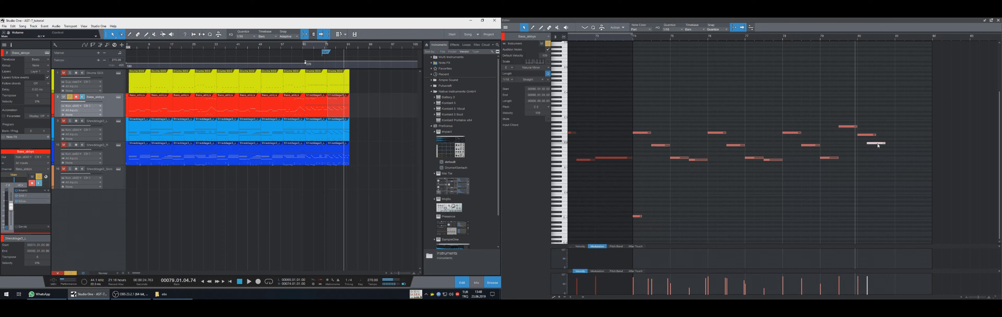
pyautogui.moveTo(877, 144); pyautogui.dragTo(887, 145)
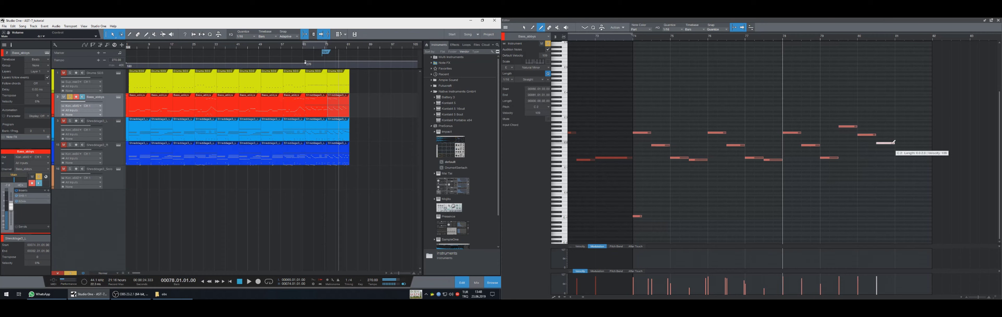
pyautogui.hotkey('alt', 'Up')
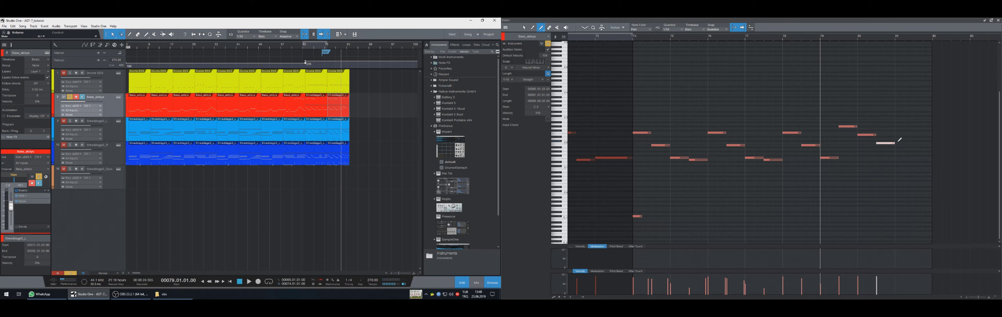
pyautogui.press('space')
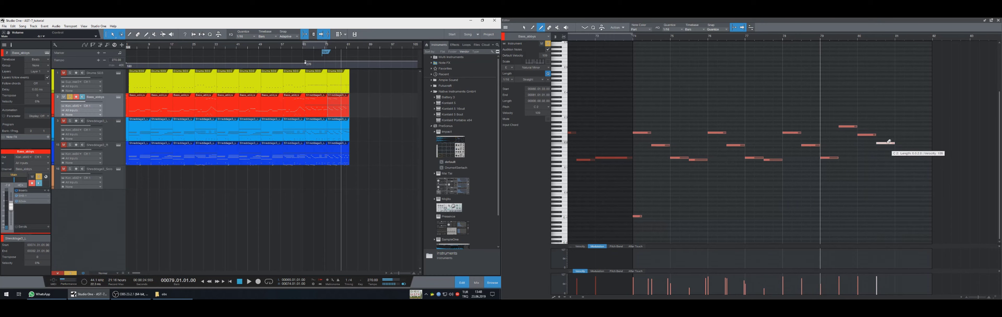
pyautogui.press('space')
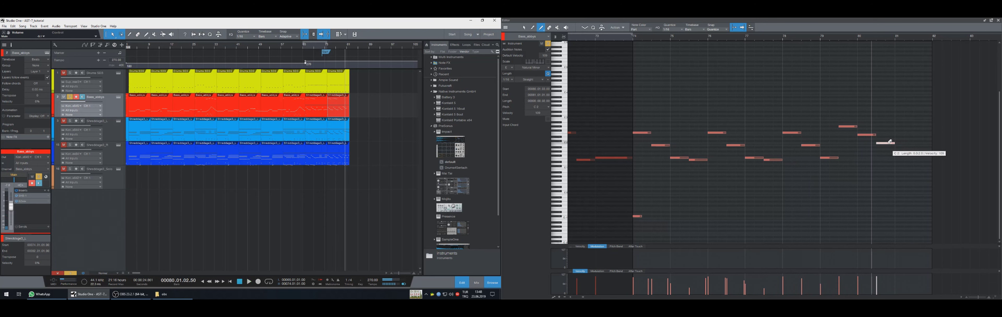
# - Draw two half-bar notes in bar 81, the second one higher than the first, and play back the ending
pyautogui.click(897, 153)
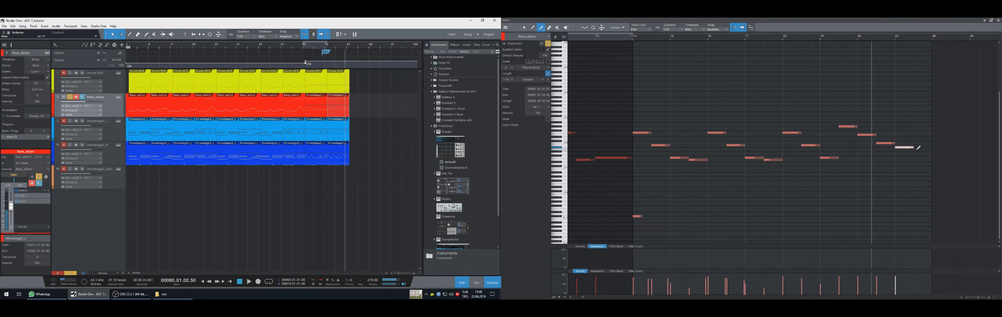
pyautogui.click(915, 142)
pyautogui.press('space')
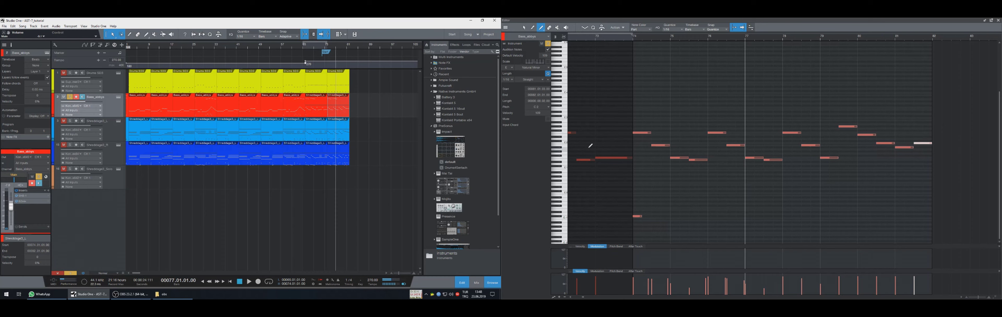
# - Play back the end of the bass line through bar 80, then rewind to bar 78 to replay it
pyautogui.press('space')
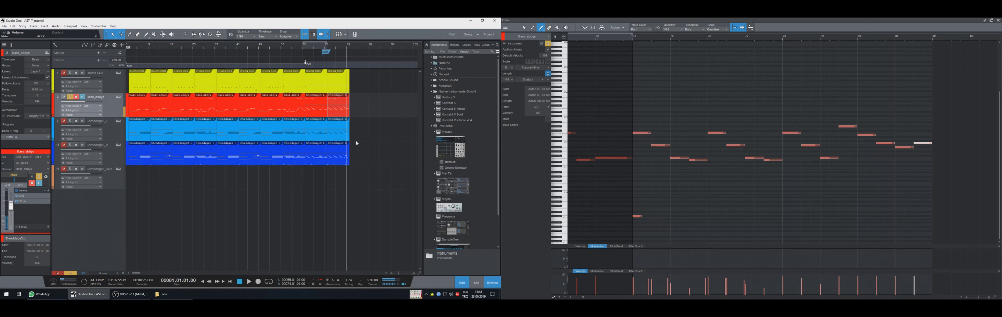
pyautogui.press('KP_Subtract')
pyautogui.press('KP_Subtract')
pyautogui.press('KP_Subtract')
pyautogui.press('KP_Subtract')
pyautogui.press('KP_Subtract')
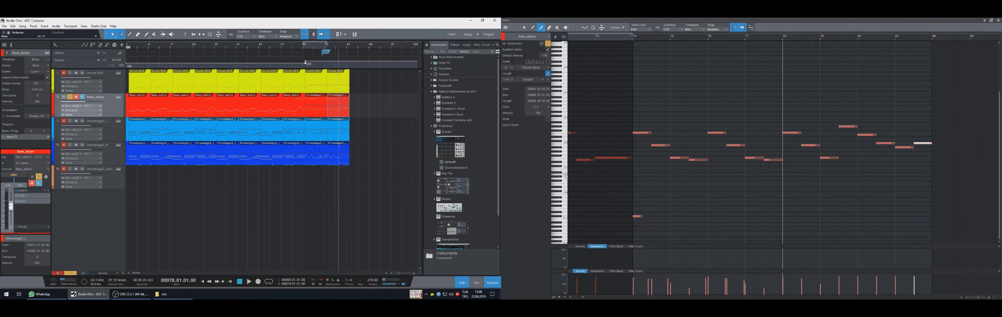
# - Open the bass instrument window and draw two descending keyswitch notes in bar 70, at its start and mid-bar
pyautogui.click(120, 98)
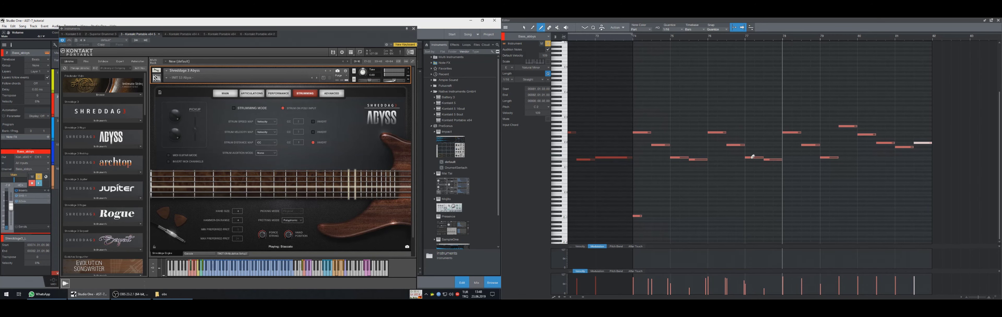
pyautogui.scroll(3, 773, 153)
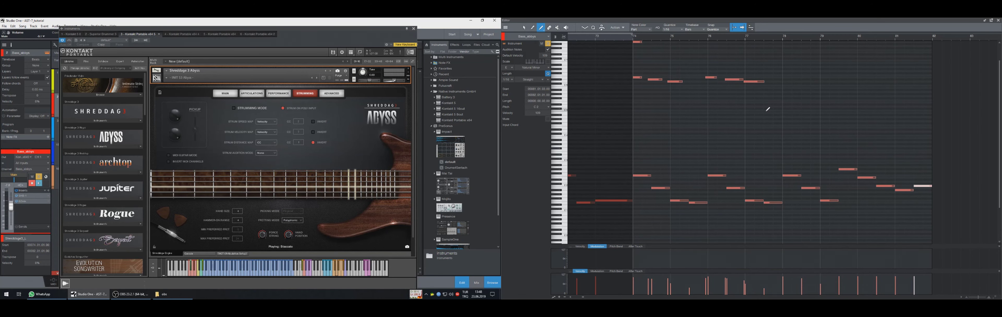
pyautogui.hscroll(-8, 762, 124)
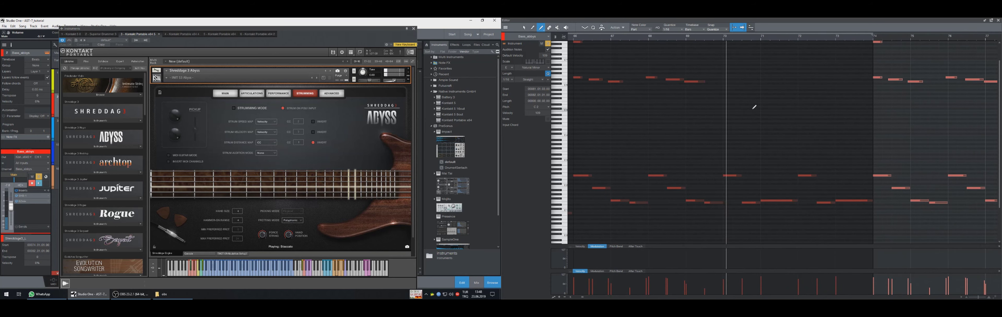
pyautogui.click(724, 77)
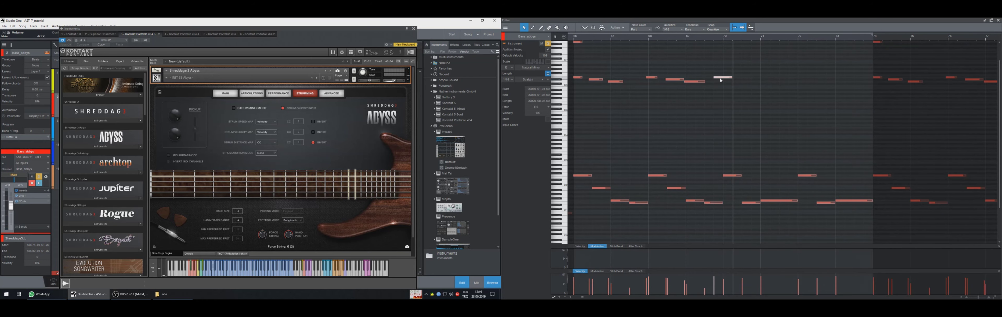
pyautogui.moveTo(715, 78); pyautogui.dragTo(722, 78)
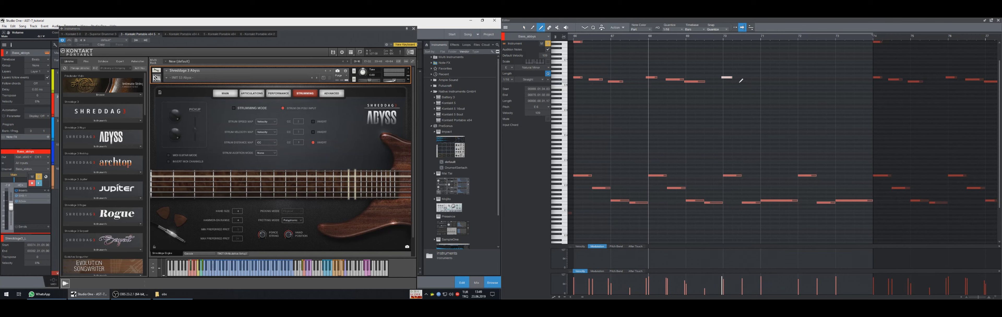
pyautogui.moveTo(741, 81); pyautogui.dragTo(750, 81)
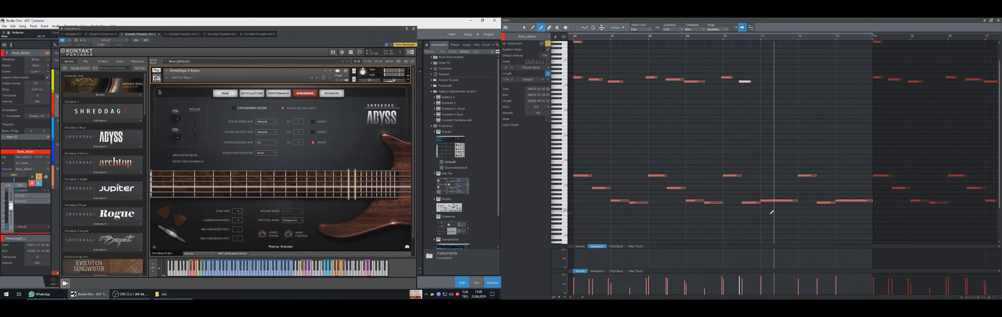
# - Replace the existing notes in bars 72 and 73 with one short low note at the start of bar 72, and play back the passage
pyautogui.moveTo(760, 202); pyautogui.dragTo(762, 203)
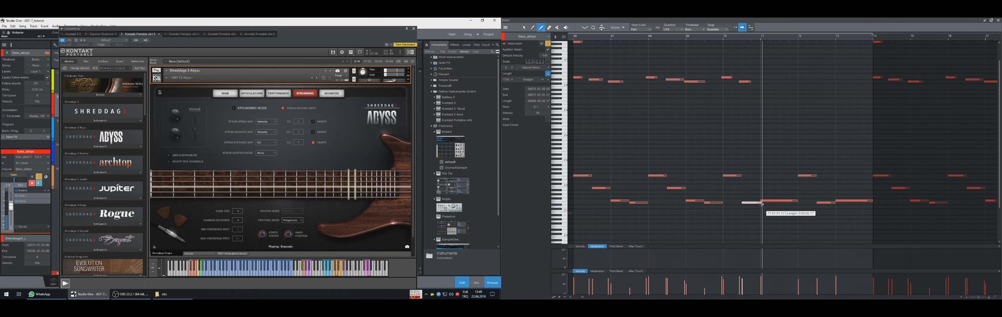
pyautogui.click(774, 200)
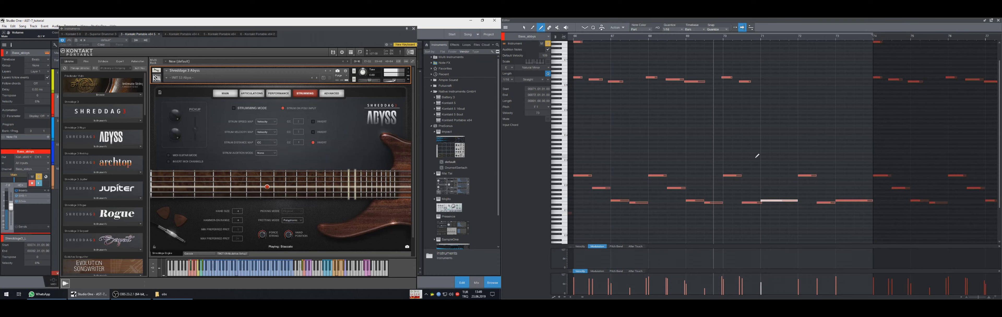
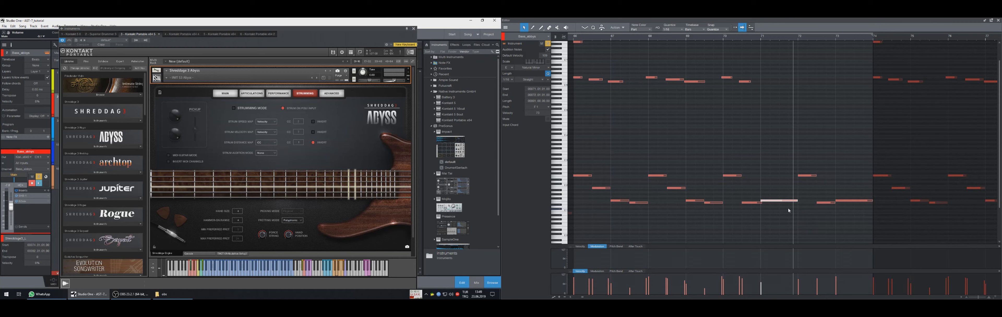
pyautogui.click(796, 201)
pyautogui.click(802, 202)
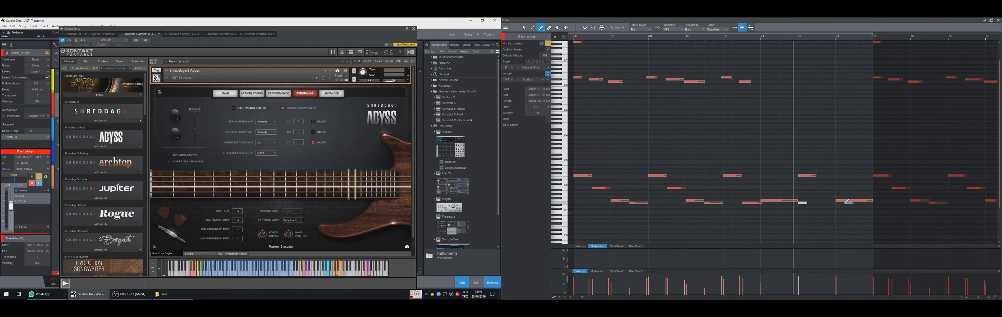
pyautogui.press('1')
pyautogui.moveTo(861, 218); pyautogui.dragTo(812, 164)
pyautogui.press('KP_Subtract')
pyautogui.press('KP_Subtract')
pyautogui.press('KP_Subtract')
pyautogui.press('KP_Subtract')
pyautogui.press('space')
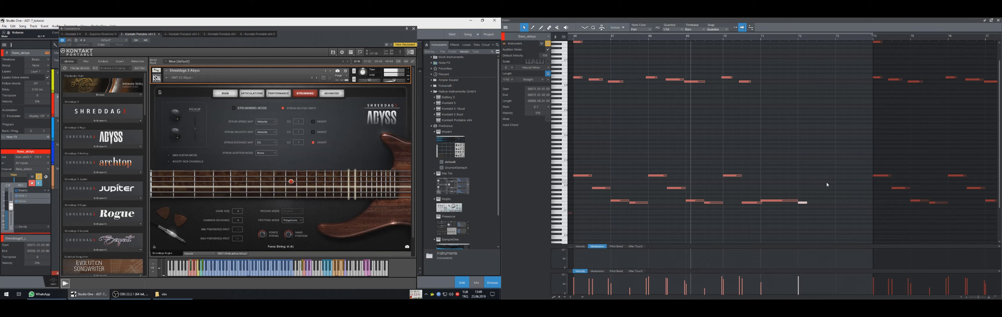
pyautogui.press('space')
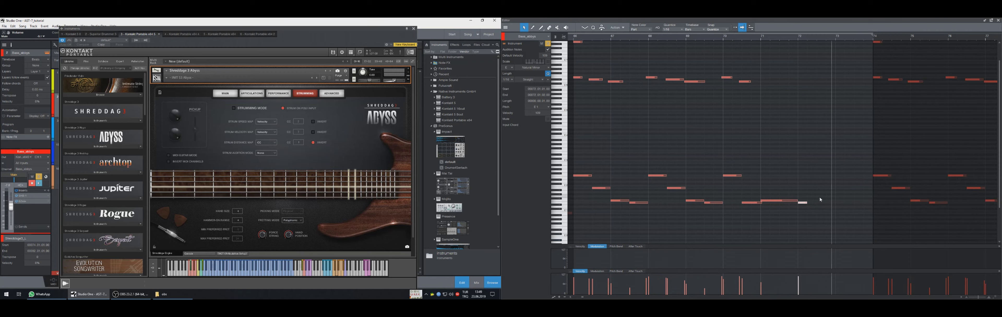
# - Switch the quantize grid to triplets, build three rising triplet notes across bar 72 plus a higher one at bar 73, and play them back
pyautogui.click(676, 29)
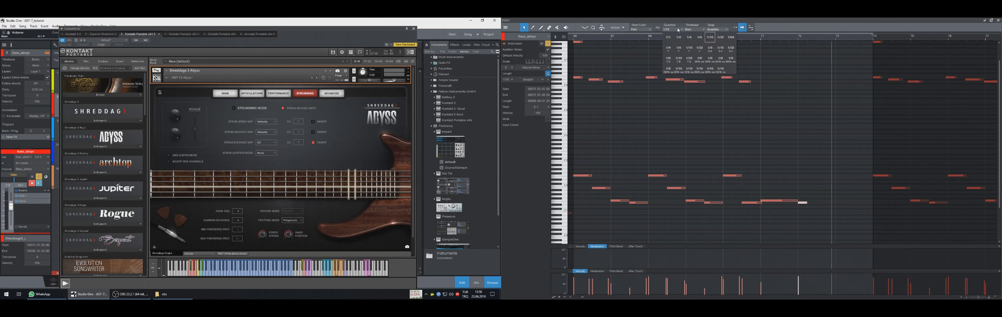
pyautogui.click(684, 51)
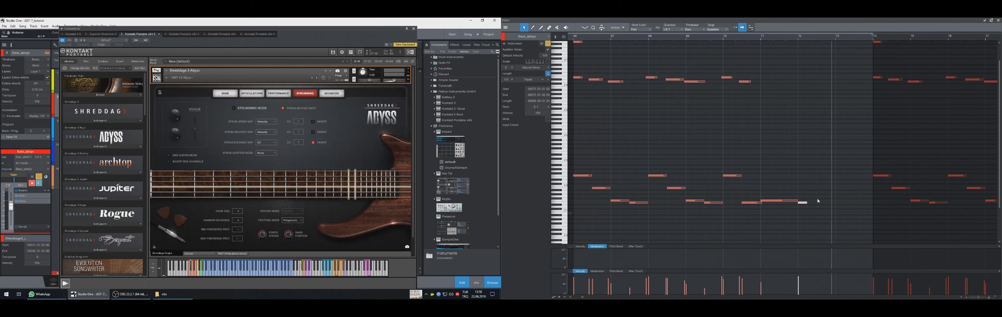
pyautogui.click(805, 202)
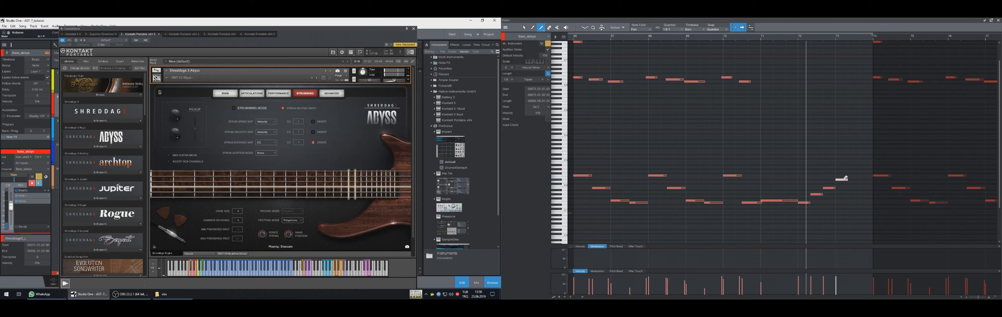
pyautogui.press('space')
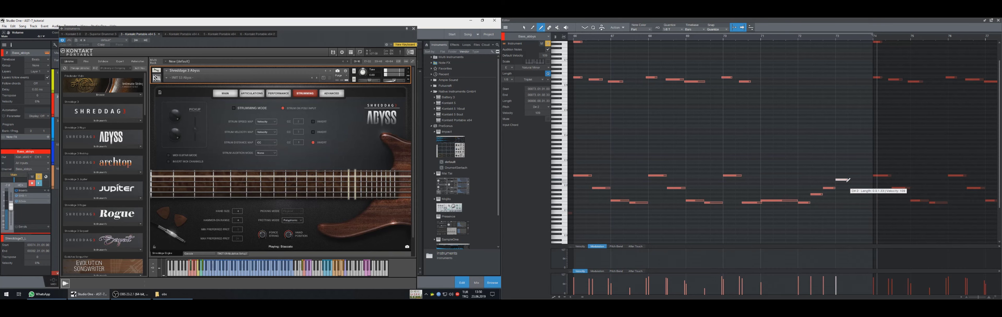
pyautogui.press('space')
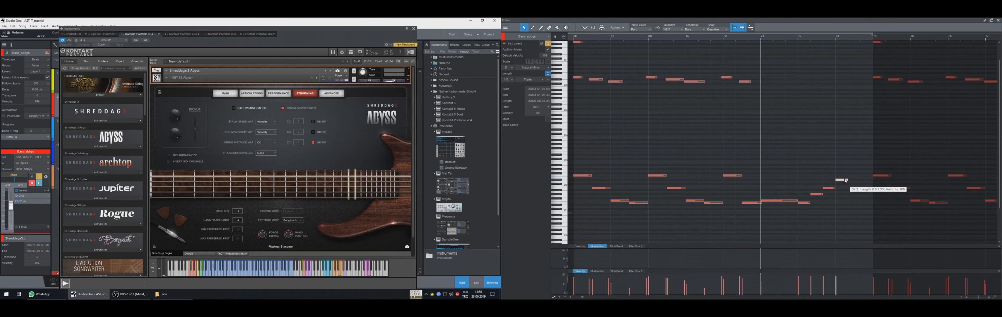
# - Raise the bar 73 note, lengthen it to about two thirds of the bar, and play back the passage
pyautogui.moveTo(845, 180); pyautogui.dragTo(860, 174)
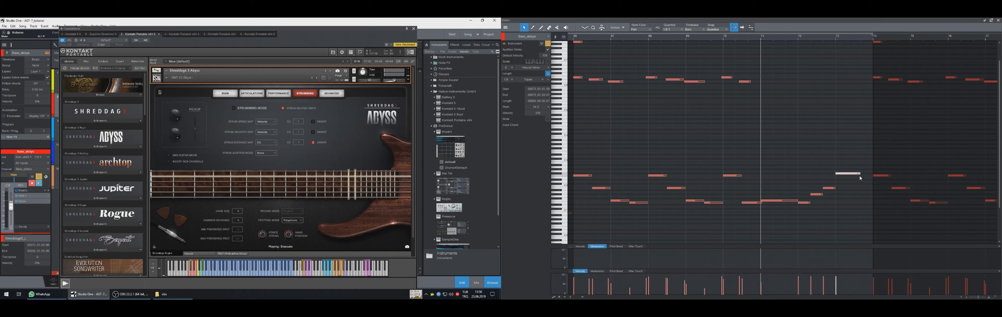
pyautogui.press('space')
pyautogui.press('KP_Subtract')
pyautogui.press('KP_Subtract')
pyautogui.press('KP_Subtract')
pyautogui.press('KP_Subtract')
pyautogui.press('KP_Subtract')
pyautogui.press('KP_Subtract')
pyautogui.press('KP_Subtract')
pyautogui.press('KP_Subtract')
pyautogui.press('KP_Subtract')
pyautogui.press('KP_Subtract')
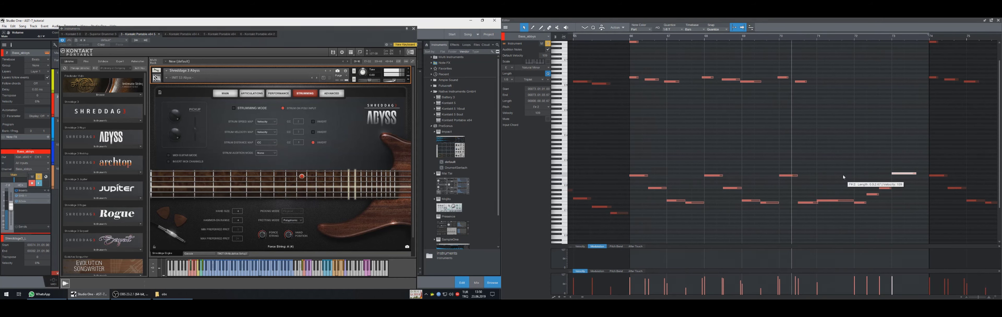
pyautogui.press('space')
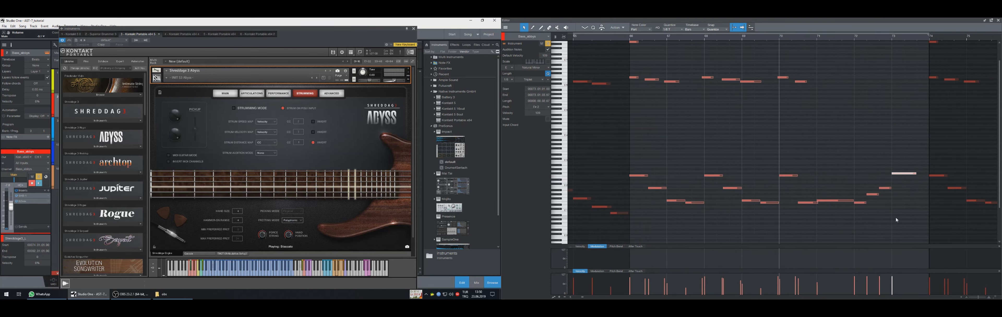
# - Try moving the three triplet notes of bar 72 up together, above the bar 73 note
pyautogui.click(904, 187)
pyautogui.moveTo(904, 182); pyautogui.dragTo(853, 217)
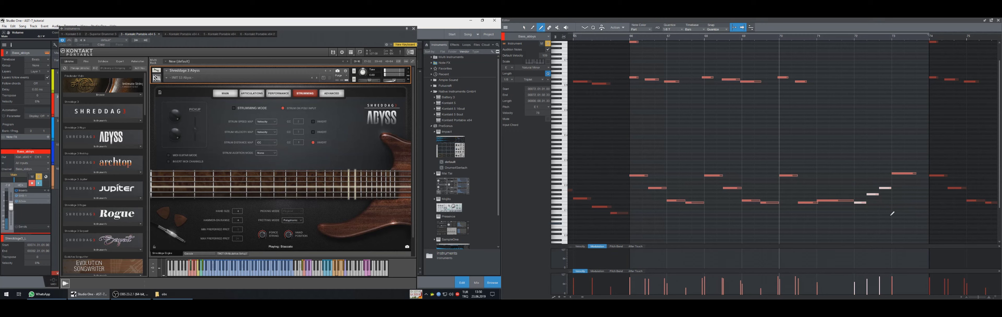
pyautogui.click(854, 209)
pyautogui.moveTo(863, 178); pyautogui.dragTo(864, 174)
pyautogui.moveTo(888, 212); pyautogui.dragTo(856, 168)
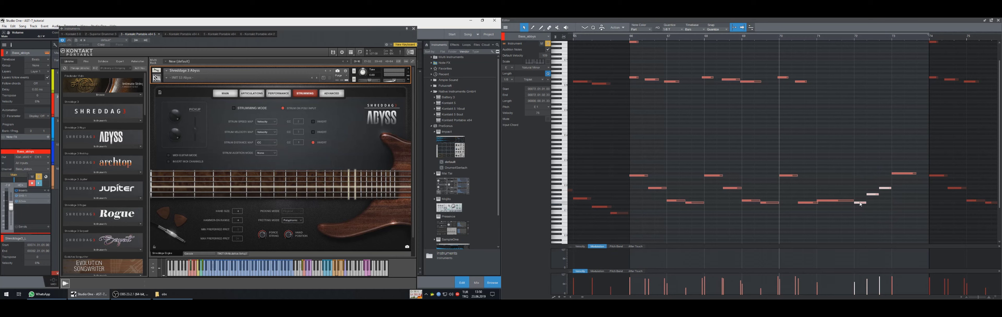
pyautogui.moveTo(860, 203); pyautogui.dragTo(865, 154)
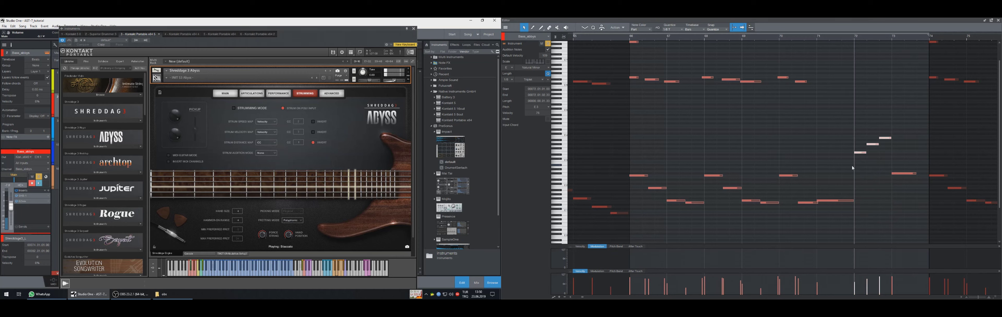
# - Close the bass instrument window, set the song tempo to 120, and play back the passage through bar 71
pyautogui.press('KP_Subtract')
pyautogui.press('KP_Subtract')
pyautogui.press('KP_Subtract')
pyautogui.press('KP_Subtract')
pyautogui.click(413, 28)
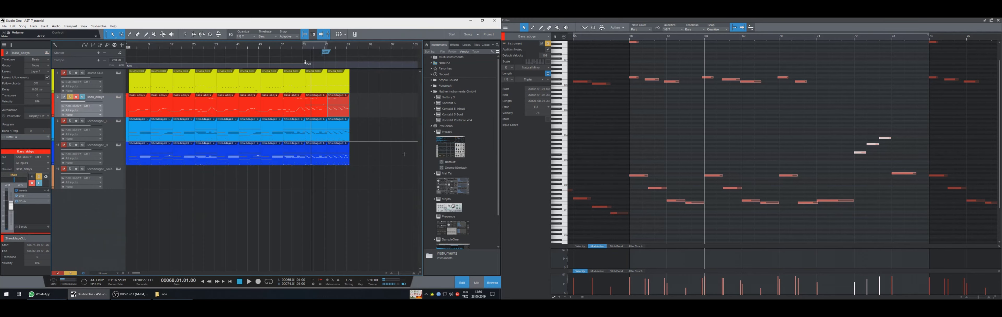
pyautogui.write('120')
pyautogui.press('Return')
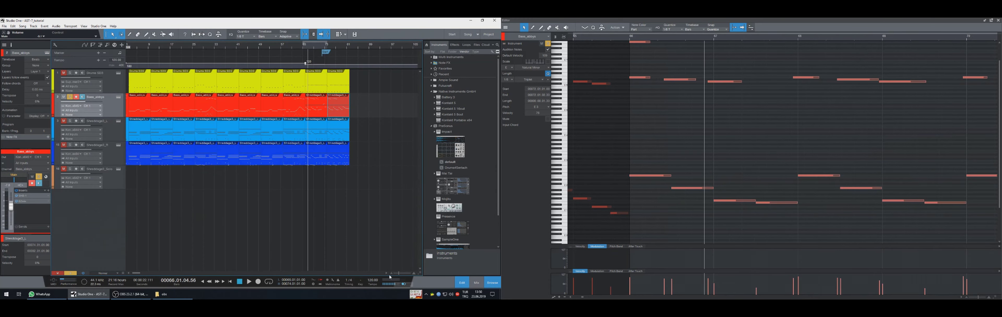
pyautogui.press('space')
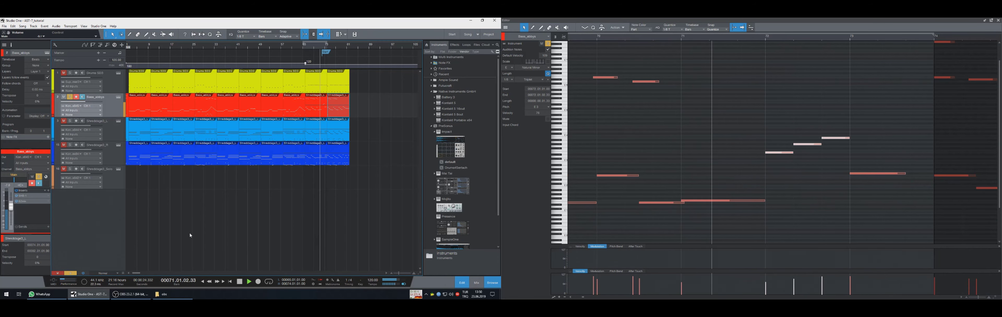
pyautogui.press('space')
# - Reopen the bass instrument window and replay the triplet notes leading into bar 73
pyautogui.click(118, 97)
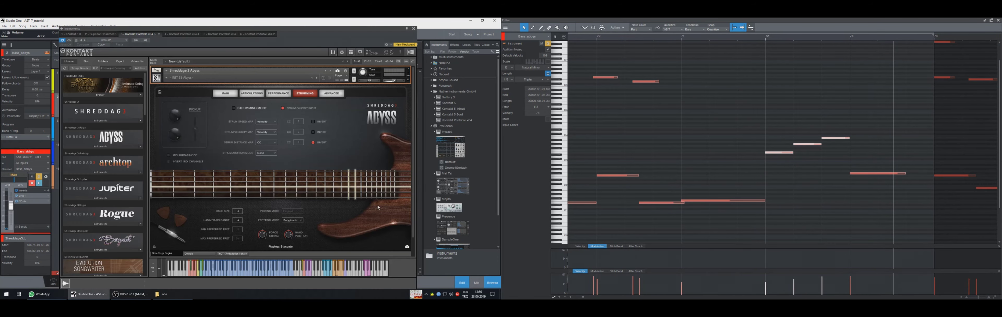
pyautogui.press('space')
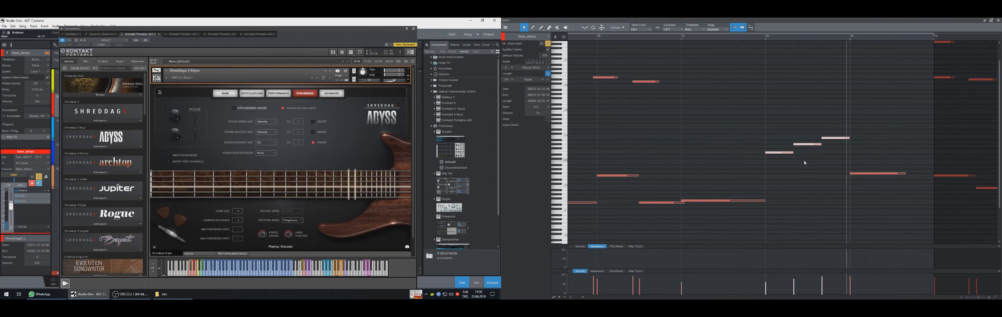
pyautogui.press('KP_Subtract')
pyautogui.press('KP_Subtract')
pyautogui.press('KP_Subtract')
# - Lower the middle triplet note of bar 72 by a semitone, try the third one lower too, and play back the result
pyautogui.click(780, 155)
pyautogui.click(780, 153)
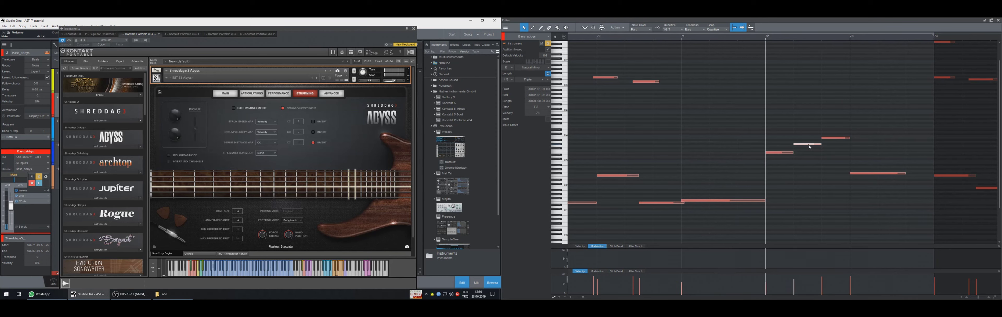
pyautogui.press('Delete')
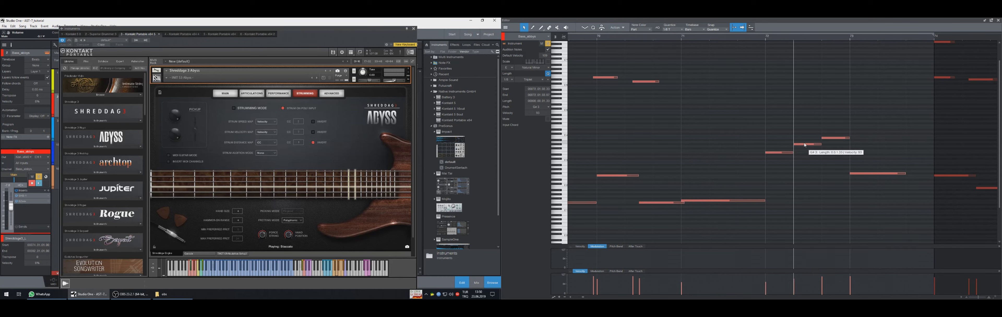
pyautogui.moveTo(832, 138); pyautogui.dragTo(833, 141)
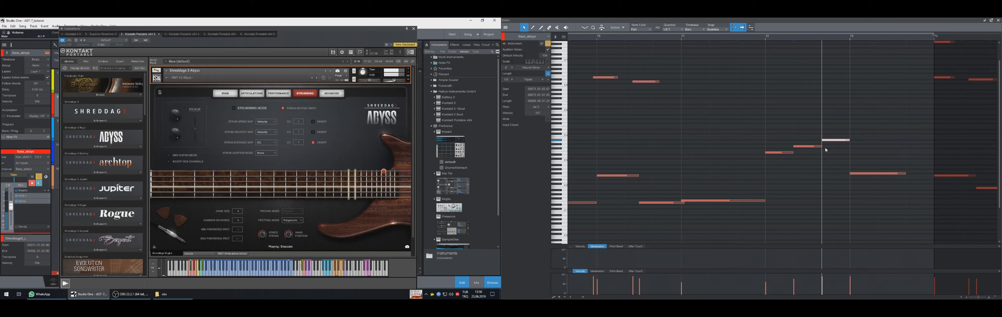
pyautogui.moveTo(868, 176)
pyautogui.mouseDown()
pyautogui.moveTo(870, 125)
pyautogui.moveTo(873, 175)
pyautogui.mouseUp()
pyautogui.press('pageup')
pyautogui.press('pageup')
pyautogui.press('space')
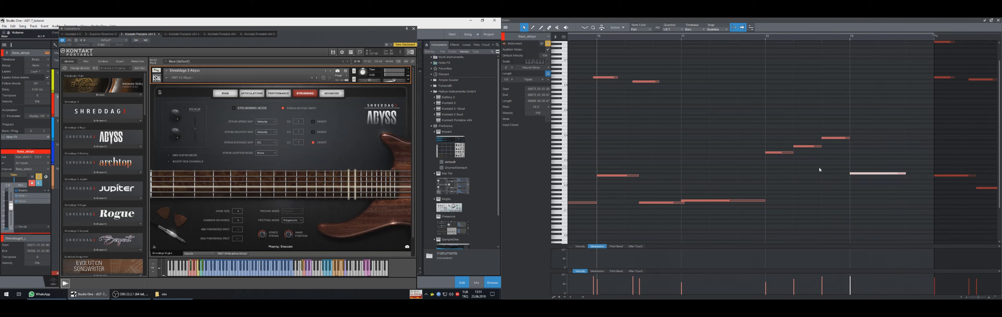
# - Move the three triplet notes of bar 72 together back down to the low bass register
pyautogui.moveTo(850, 168); pyautogui.dragTo(789, 122)
pyautogui.moveTo(786, 153); pyautogui.dragTo(787, 206)
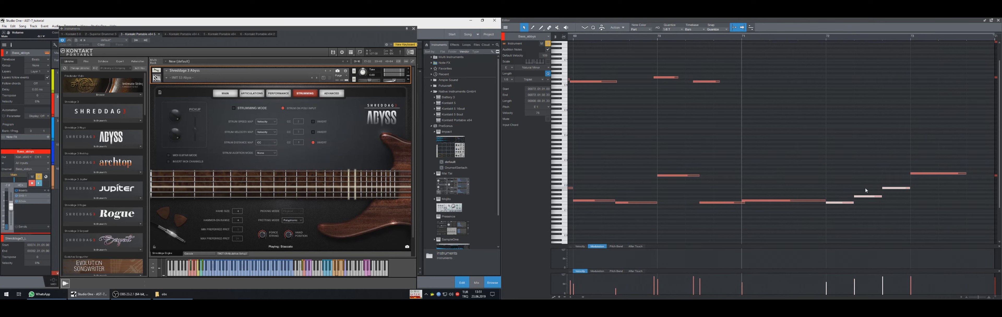
# - Lower the second triplet note of bar 72 to just above the first triplet note and play back the passage
pyautogui.click(839, 208)
pyautogui.click(843, 204)
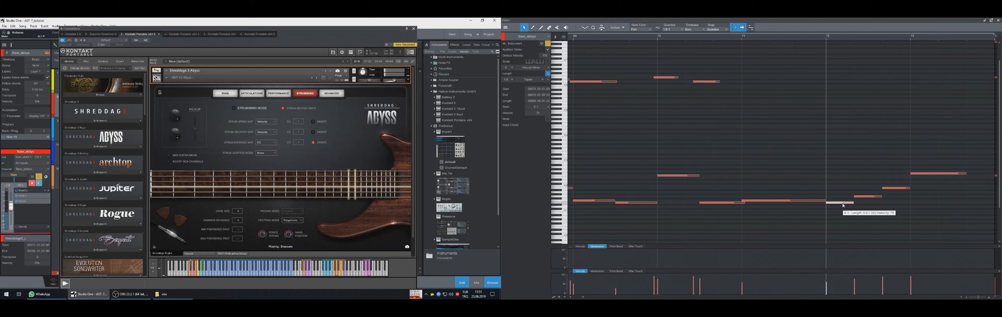
pyautogui.click(869, 197)
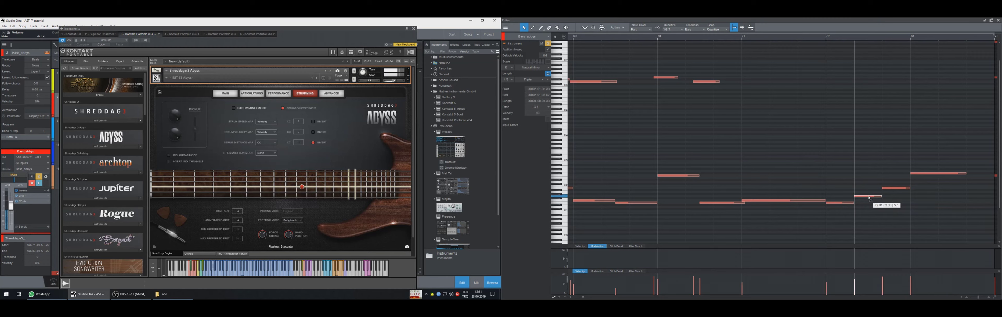
pyautogui.moveTo(869, 201); pyautogui.dragTo(870, 204)
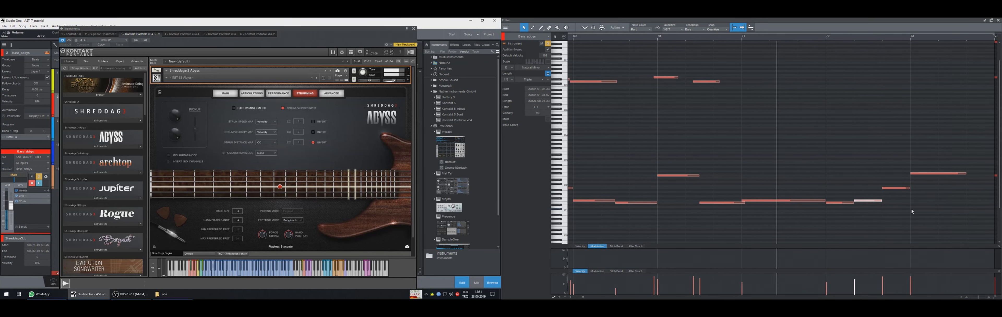
pyautogui.scroll(1, 904, 216)
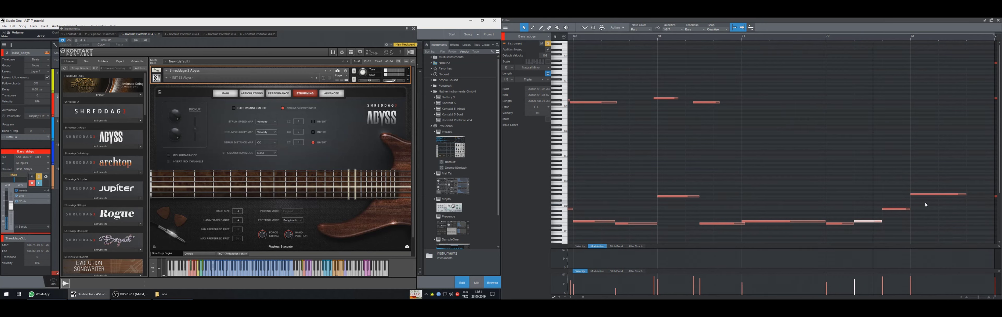
# - Add keyswitch notes at the third triplet note of bar 72 and the start of bar 73, lowering the latter by a semitone
pyautogui.click(880, 97)
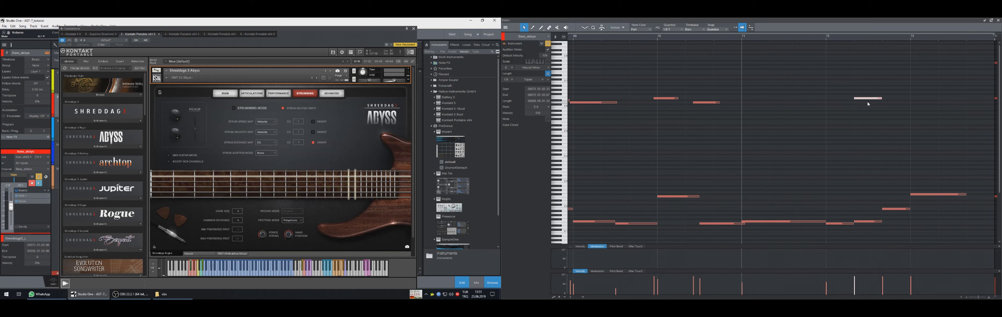
pyautogui.moveTo(868, 101); pyautogui.dragTo(893, 104)
pyautogui.press('space')
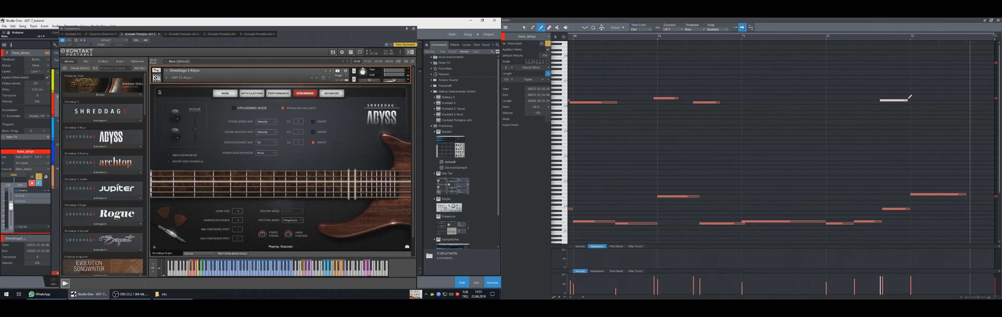
pyautogui.moveTo(909, 95); pyautogui.dragTo(924, 96)
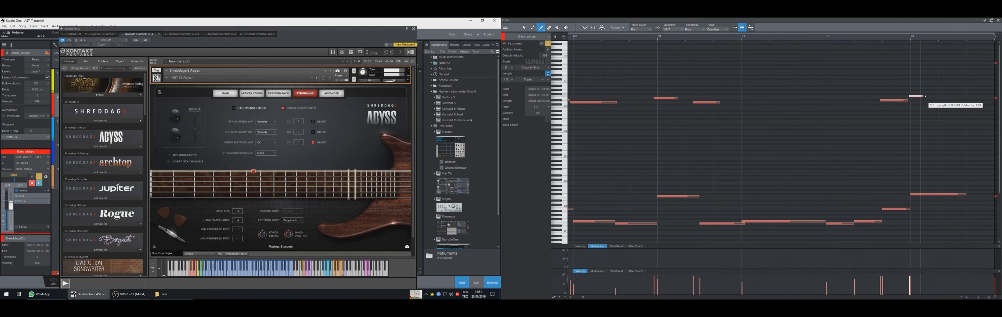
pyautogui.press('1')
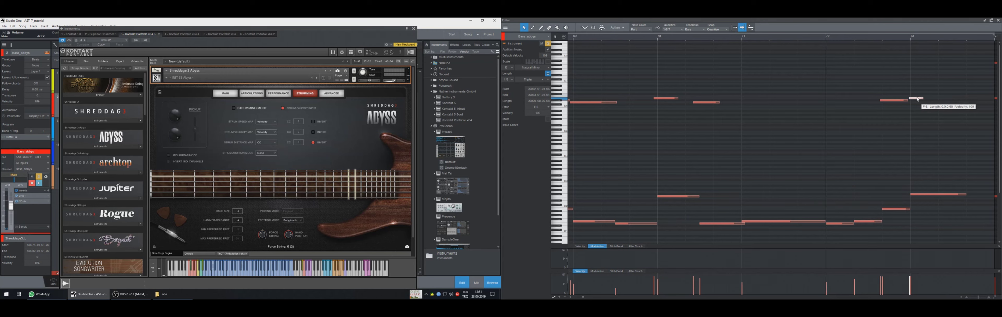
pyautogui.press('Down')
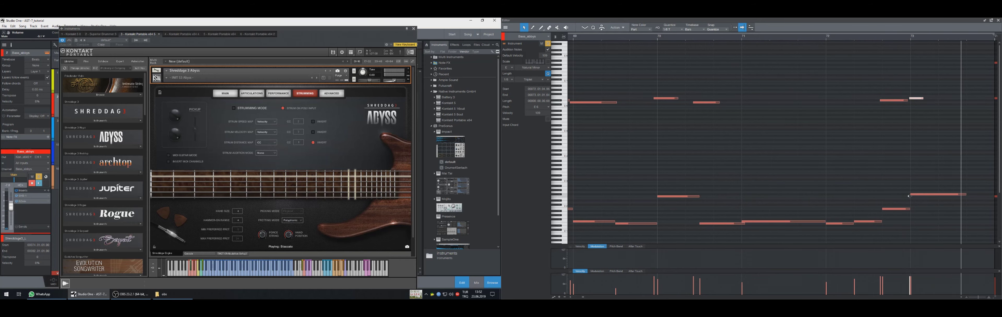
# - Check the arrangement, reopen the bass instrument window, and activate the bass part starting at bar 74 for editing
pyautogui.click(414, 29)
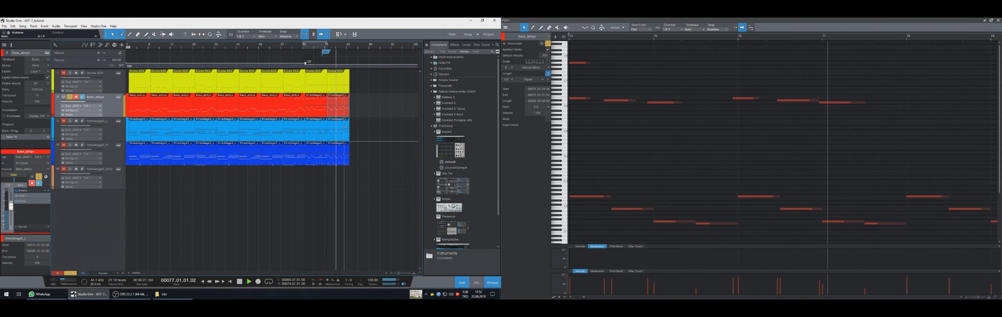
pyautogui.click(119, 99)
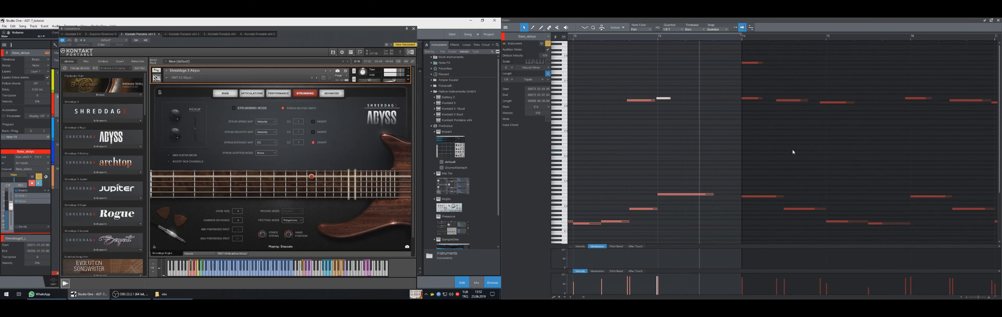
pyautogui.click(792, 148)
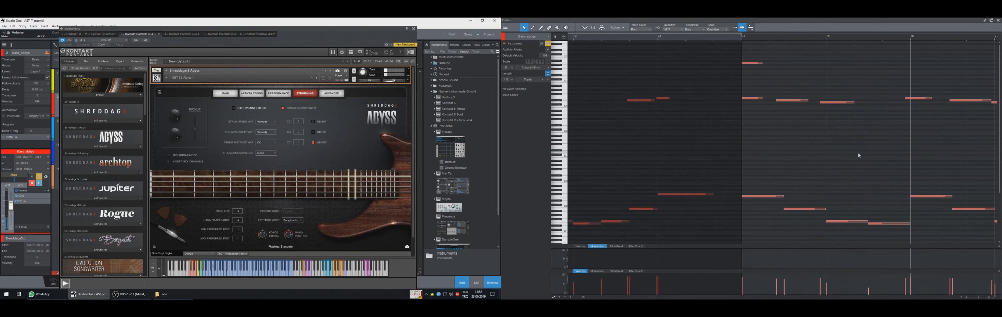
pyautogui.press('capslock')
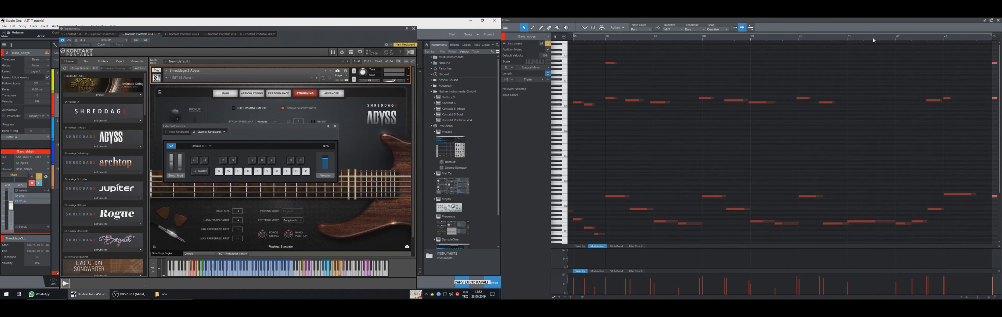
pyautogui.click(335, 127)
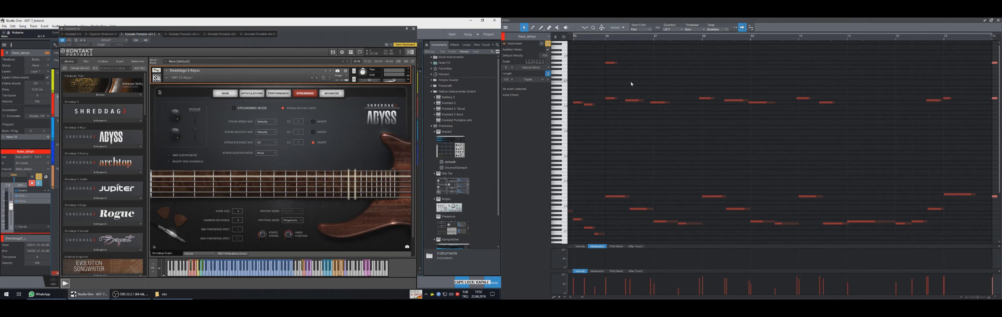
# - Play back the bass line from bar 74
pyautogui.click(782, 39)
pyautogui.moveTo(782, 37)
pyautogui.mouseDown()
pyautogui.moveTo(785, 46)
pyautogui.moveTo(789, 30)
pyautogui.mouseUp()
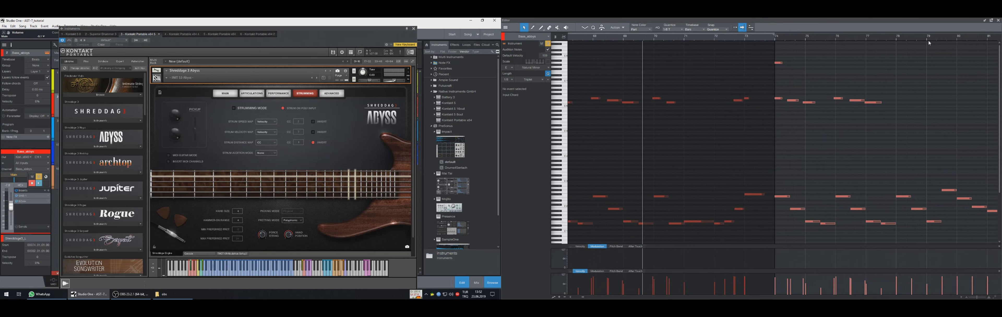
pyautogui.keyDown('alt'); pyautogui.click(988, 39); pyautogui.keyUp('alt')
pyautogui.click(771, 40)
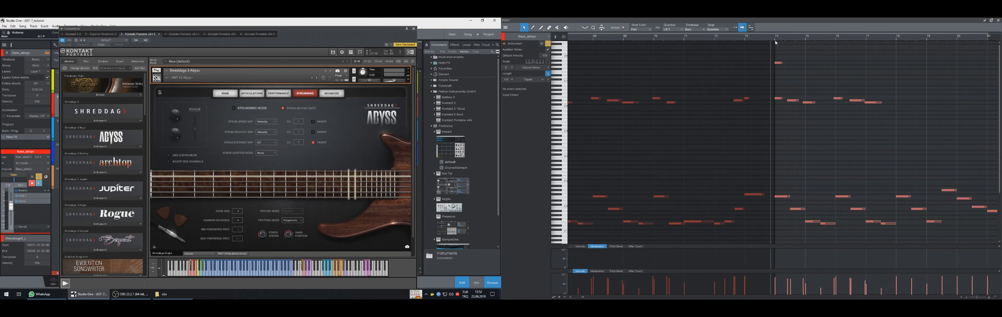
pyautogui.keyDown('ctrl'); pyautogui.click(771, 40); pyautogui.keyUp('ctrl')
pyautogui.press('space')
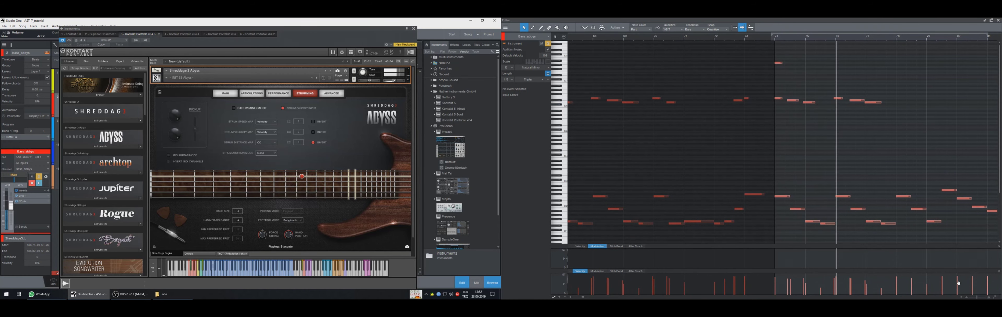
pyautogui.click(960, 297)
pyautogui.press('f')
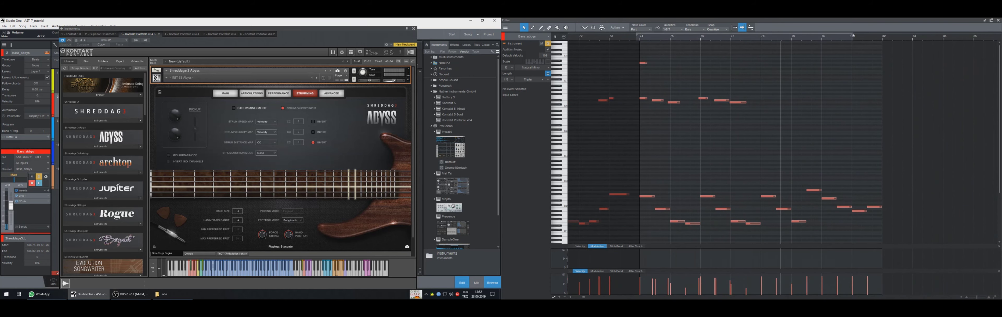
# - Change the quantize grid from triplet to straight and draw keyswitch notes for each of the four bass notes in bars 78 and 79
pyautogui.hotkey('alt', 'z')
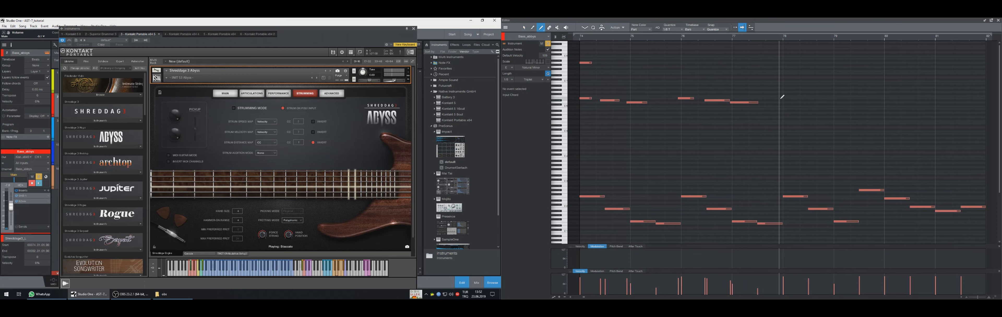
pyautogui.moveTo(781, 98); pyautogui.dragTo(795, 98)
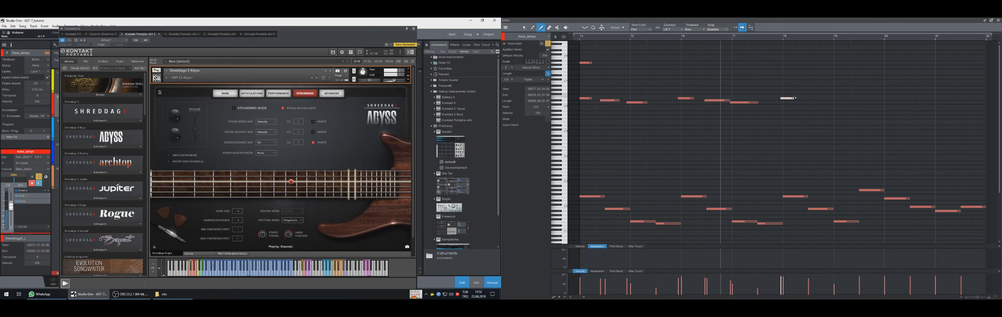
pyautogui.click(667, 29)
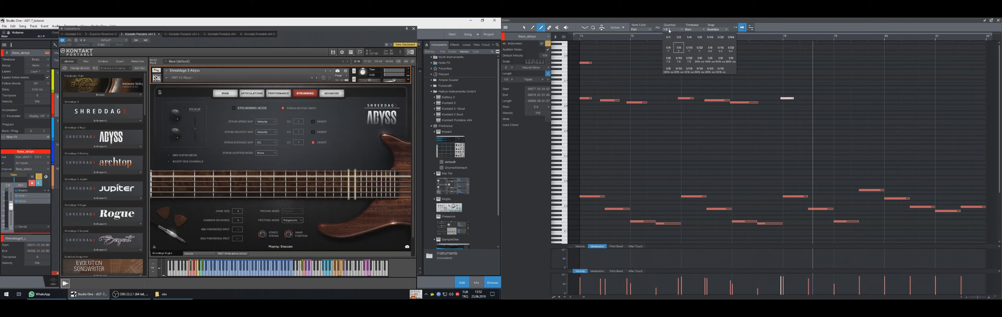
pyautogui.click(709, 38)
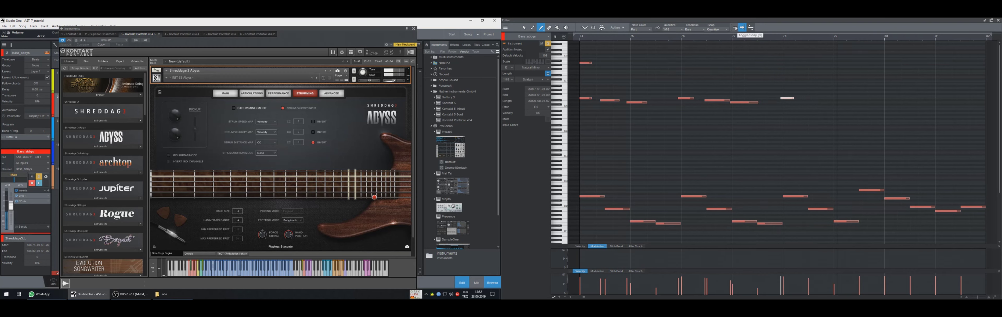
pyautogui.click(678, 30)
pyautogui.click(700, 37)
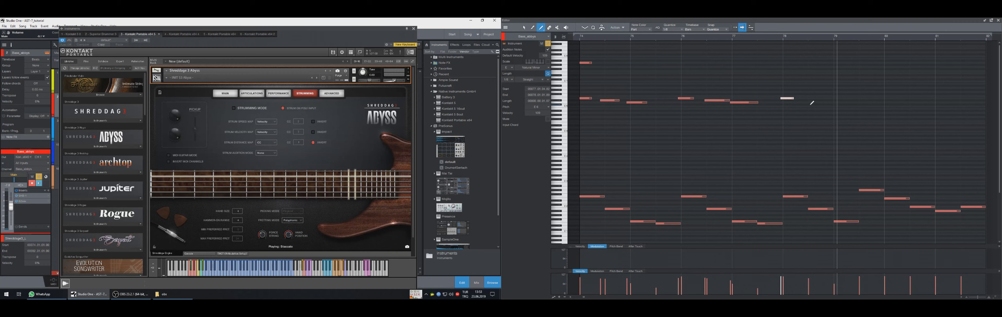
pyautogui.moveTo(805, 100); pyautogui.dragTo(844, 103)
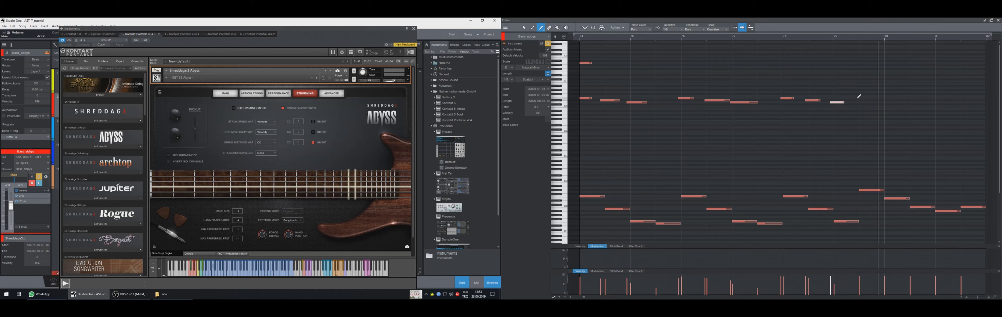
pyautogui.moveTo(857, 98); pyautogui.dragTo(871, 98)
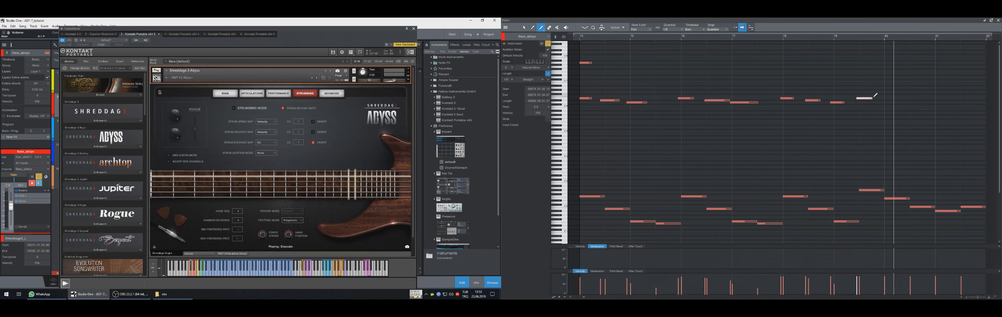
# - Select the first note of bar 80, rewind, and replay the bass line from bar 74 to check the keyswitches
pyautogui.moveTo(884, 190); pyautogui.dragTo(886, 190)
pyautogui.press('KP_Subtract')
pyautogui.press('KP_Subtract')
pyautogui.press('KP_Subtract')
pyautogui.press('space')
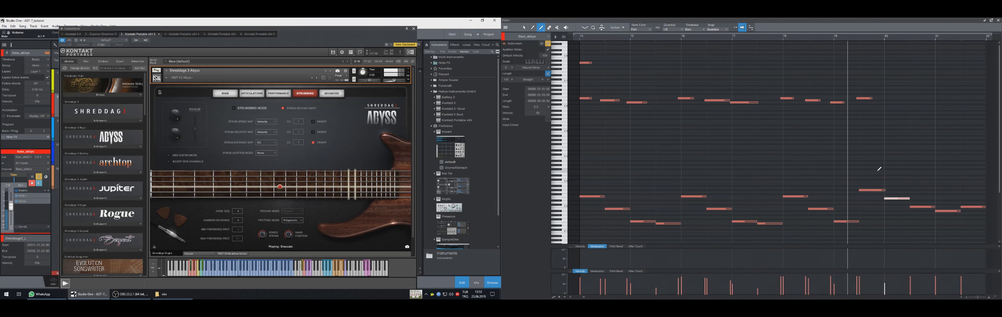
pyautogui.press('KP_Subtract')
pyautogui.scroll(-4, 894, 152)
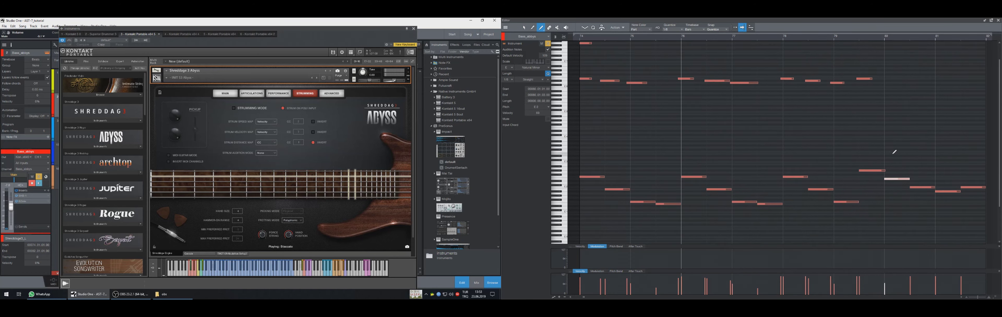
pyautogui.press('KP_Subtract')
pyautogui.press('KP_Subtract')
pyautogui.press('KP_Subtract')
pyautogui.press('space')
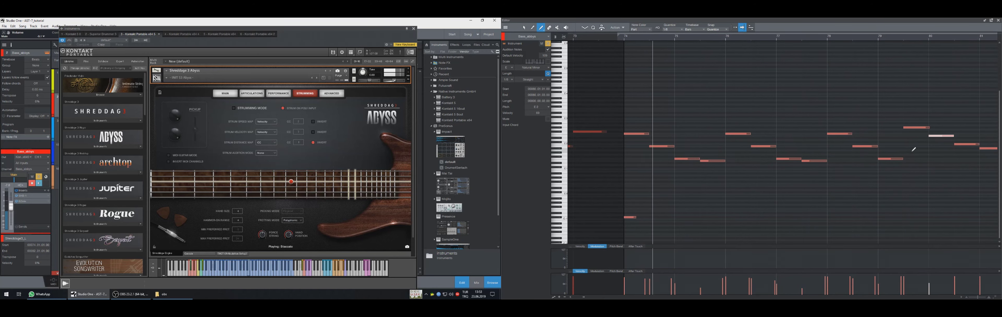
# - Draw a keyswitch note just ahead of the second bass note of bar 80 and select the first note of bar 81
pyautogui.scroll(4, 906, 149)
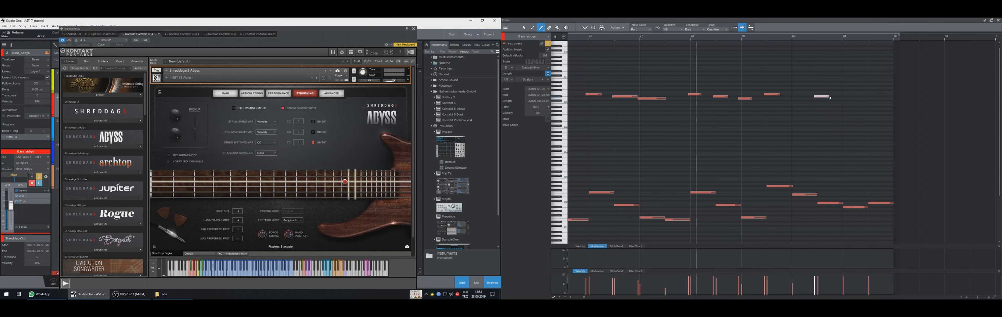
pyautogui.moveTo(815, 95); pyautogui.dragTo(830, 97)
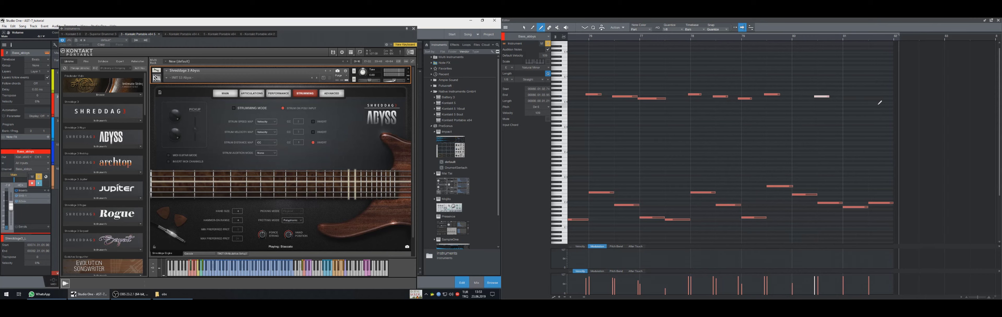
pyautogui.moveTo(869, 206); pyautogui.dragTo(841, 207)
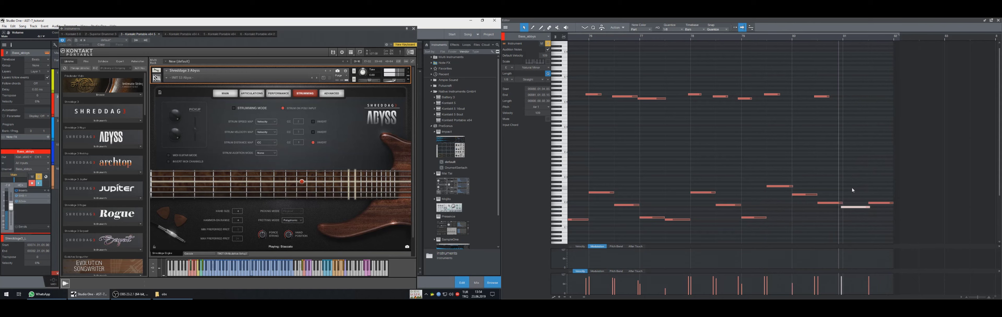
# - Lower the bass keyswitch note at the start of bar 74 by one semitone and return to playback of the bass line
pyautogui.scroll(-2, 848, 218)
pyautogui.scroll(-1, 849, 193)
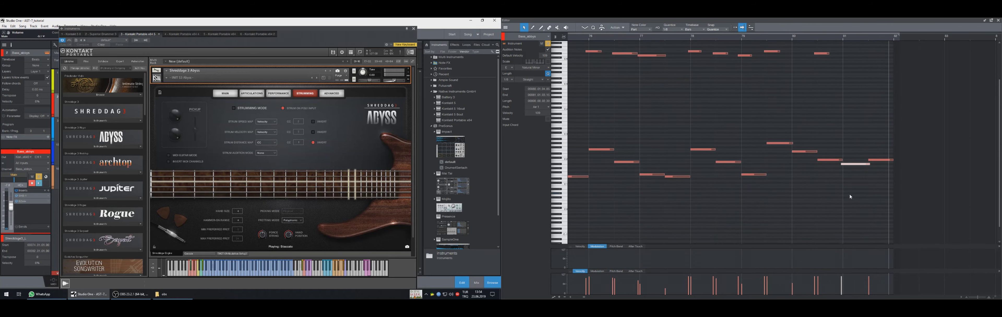
pyautogui.click(851, 233)
pyautogui.press('5')
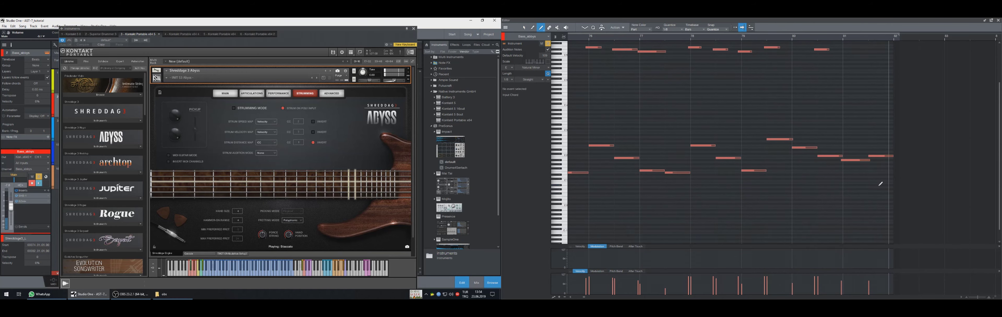
pyautogui.scroll(-1, 871, 183)
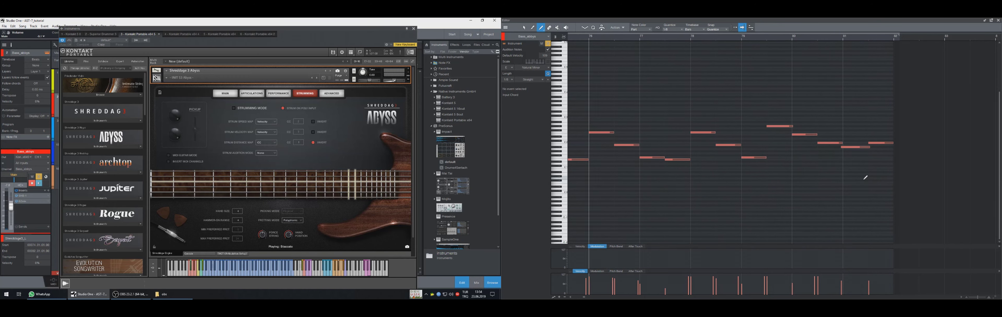
pyautogui.hscroll(-2, 866, 177)
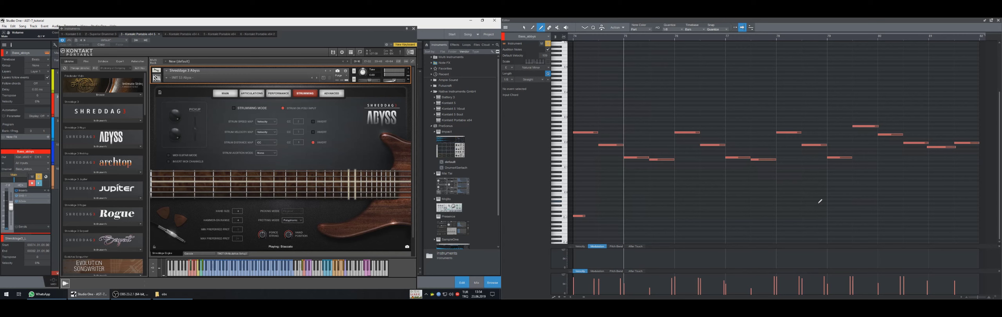
pyautogui.press('space')
pyautogui.press('1')
pyautogui.moveTo(604, 201); pyautogui.dragTo(571, 226)
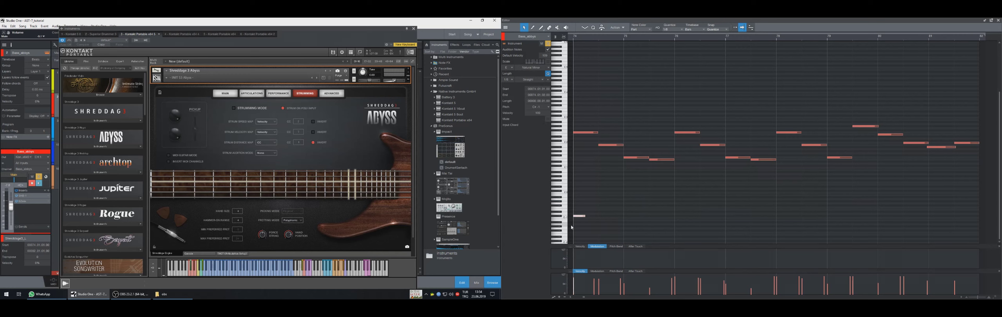
pyautogui.press('Down')
pyautogui.press('KP_Subtract')
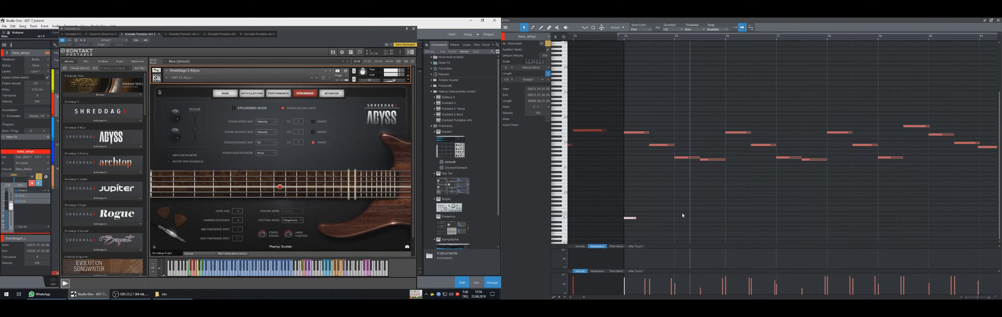
# - Lengthen the first bass notes of bars 75 and 77 and the second note of bar 79 slightly into the notes that follow
pyautogui.click(701, 157)
pyautogui.moveTo(699, 157); pyautogui.dragTo(705, 158)
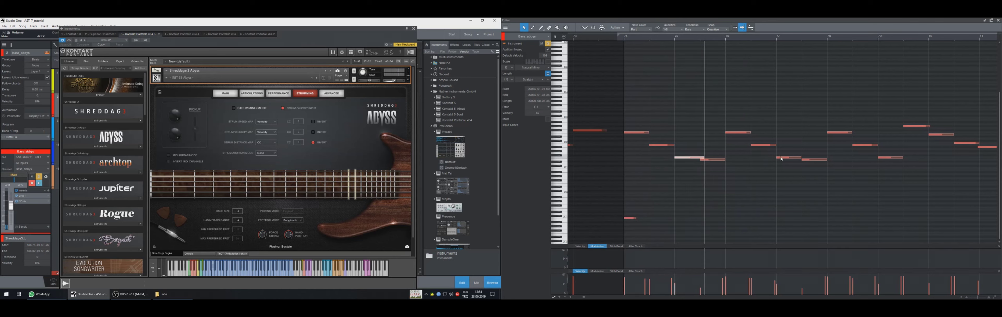
pyautogui.click(802, 157)
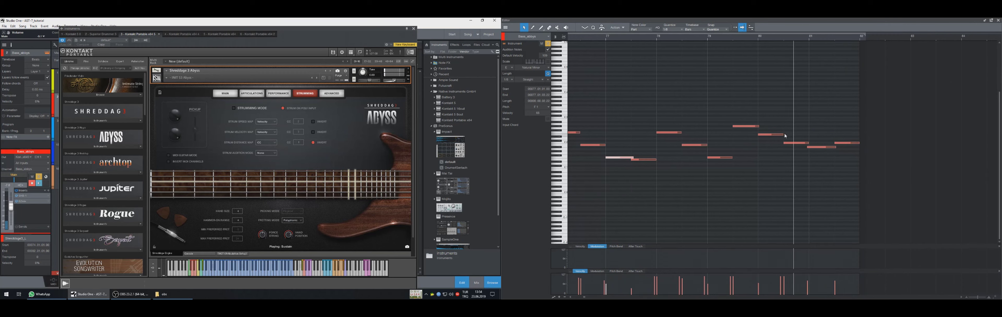
pyautogui.click(783, 134)
pyautogui.moveTo(760, 126); pyautogui.dragTo(760, 125)
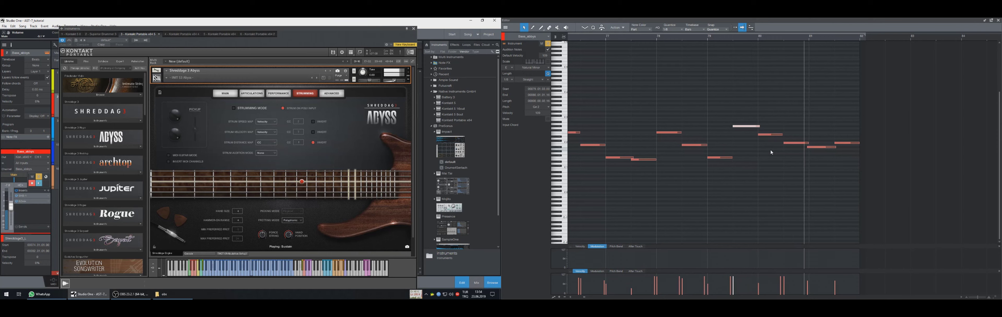
pyautogui.click(810, 143)
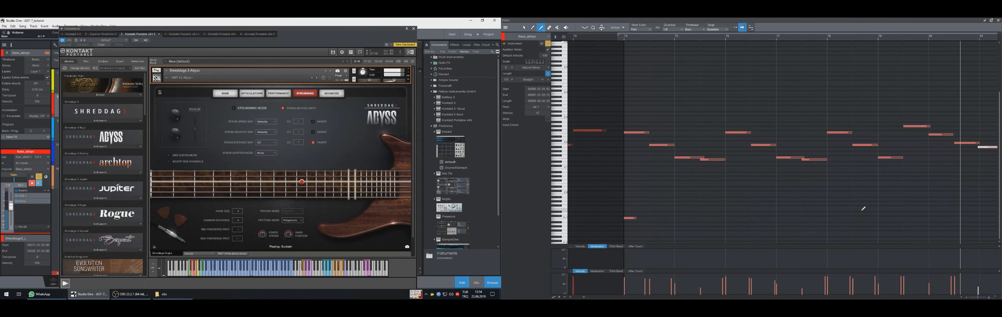
# - Close the bass instrument window, solo the right guitar track and play it together with the bass line
pyautogui.click(413, 29)
pyautogui.click(70, 145)
pyautogui.press('space')
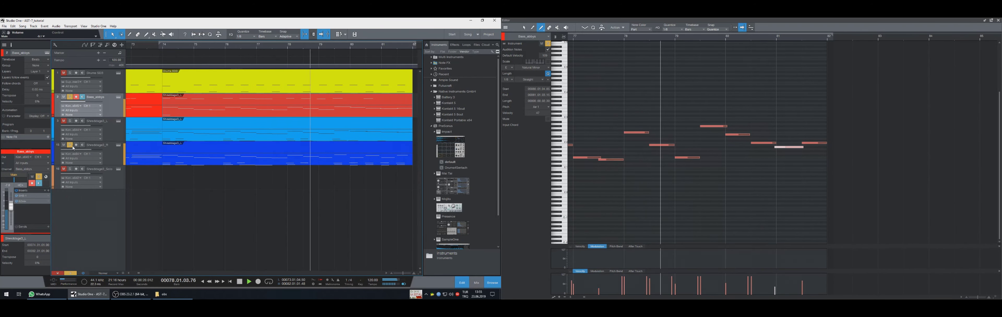
pyautogui.press('space')
# - Show the bass and right guitar parts together in the note editor, make the guitar part active, and play them back
pyautogui.click(372, 154)
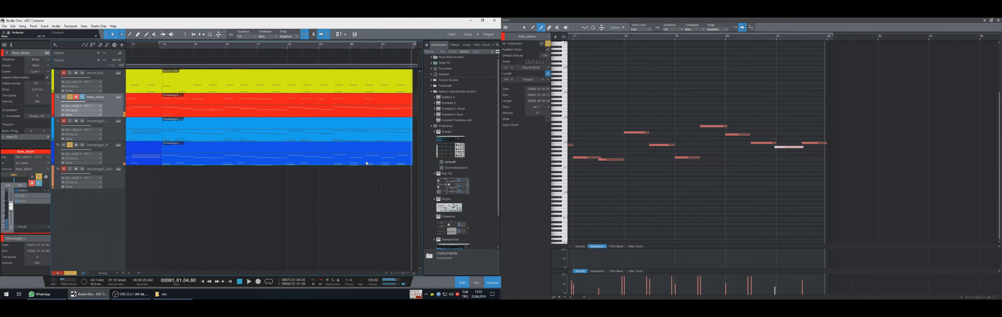
pyautogui.click(367, 114)
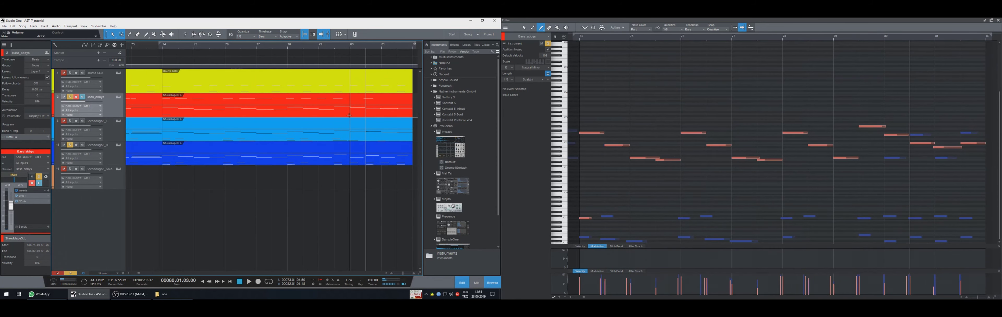
pyautogui.press('space')
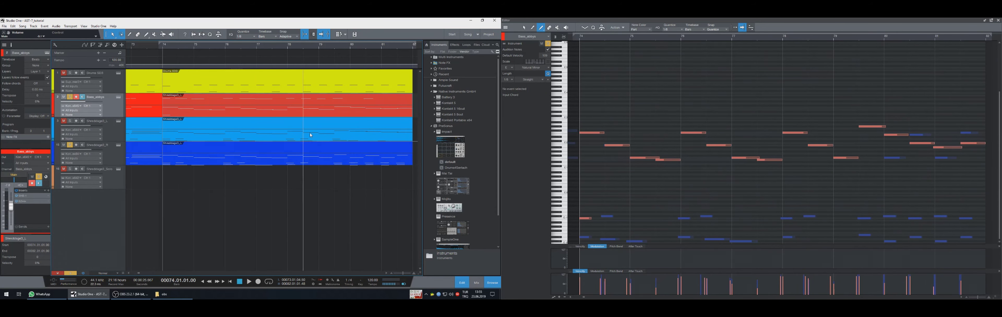
pyautogui.click(325, 164)
pyautogui.press('space')
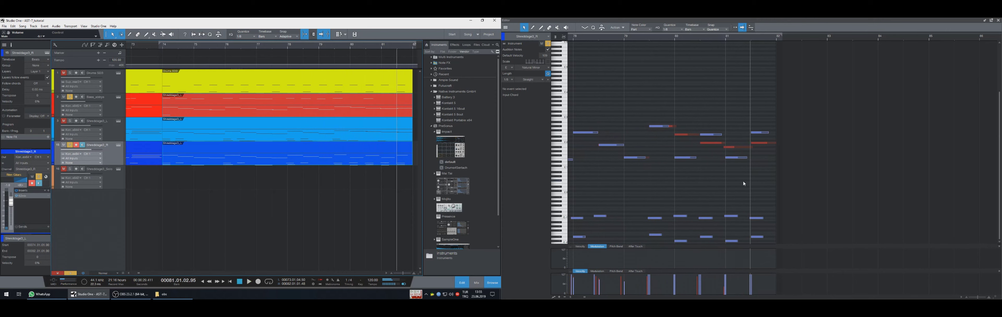
# - Lower the second upper right guitar note of bar 81 to the pitch of the bass note beneath it
pyautogui.click(738, 159)
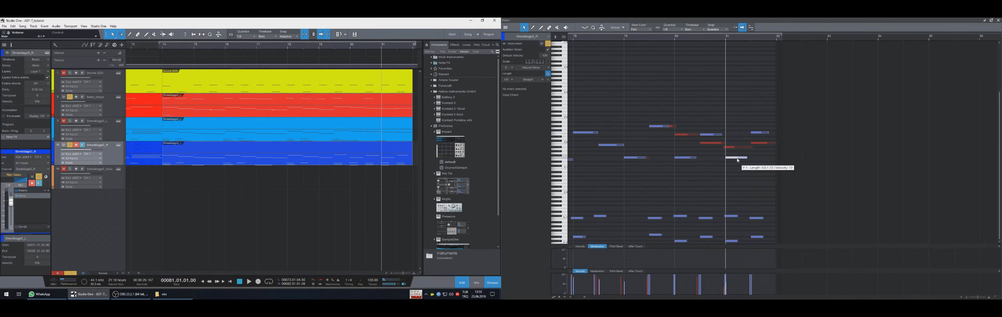
pyautogui.click(759, 133)
pyautogui.press('Down')
pyautogui.press('Down')
pyautogui.press('Down')
pyautogui.press('Down')
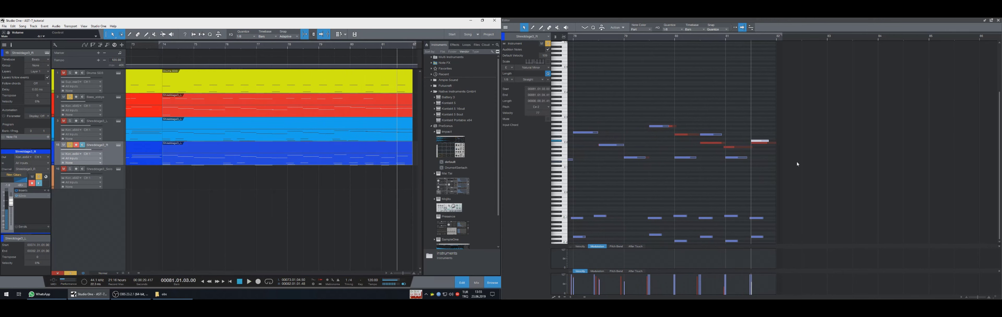
# - Replay the right guitar and bass through bars 78 to 81 to check the changed note, and rewind to bar 78
pyautogui.press('space')
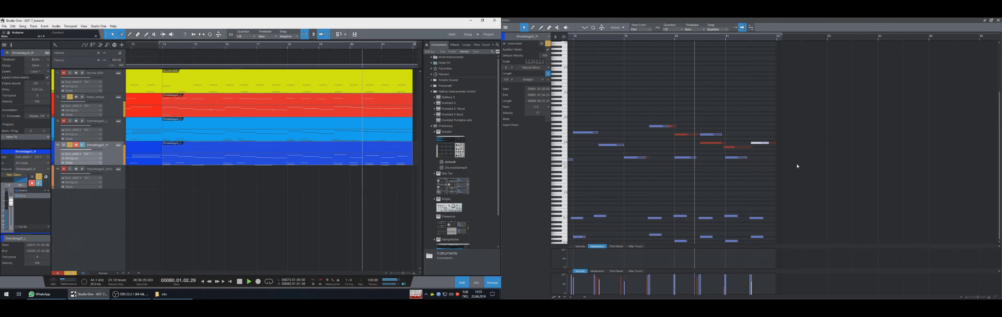
pyautogui.press('space')
pyautogui.press('space')
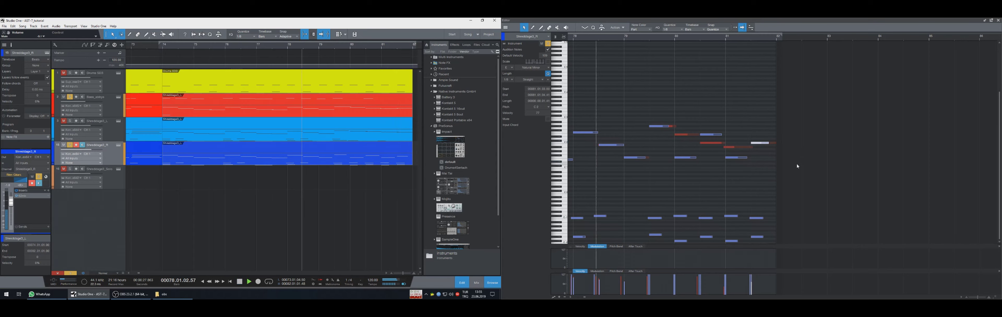
pyautogui.press('space')
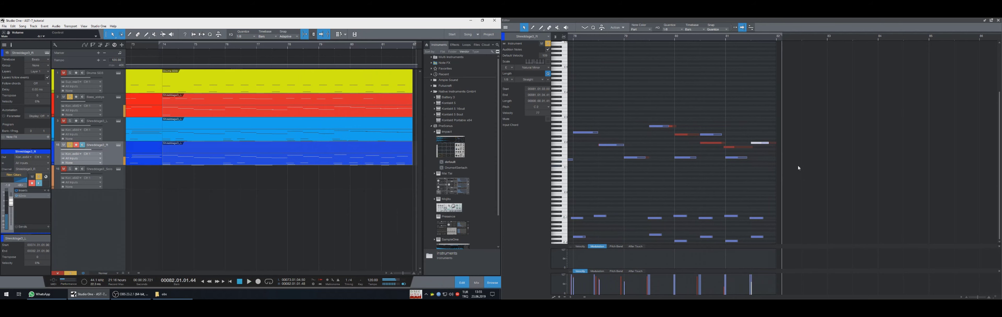
pyautogui.press('KP_Subtract')
pyautogui.press('KP_Subtract')
pyautogui.press('KP_Subtract')
pyautogui.press('KP_Subtract')
pyautogui.press('KP_Subtract')
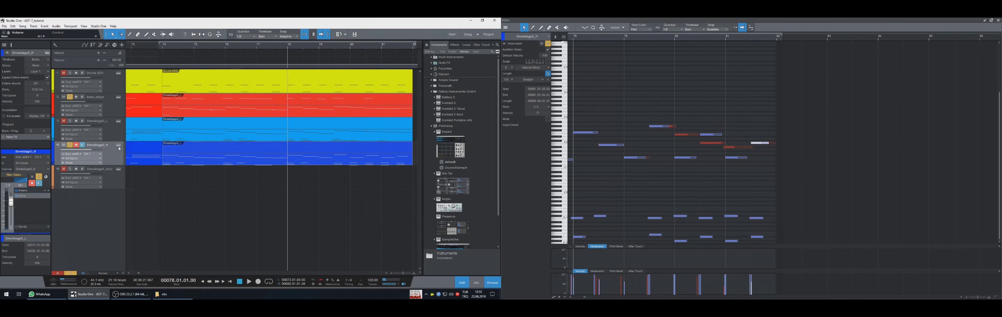
# - Open the right guitar's instrument, lower the keyswitch under the second note of bar 81 by one semitone, and close the instrument
pyautogui.click(119, 146)
pyautogui.press('space')
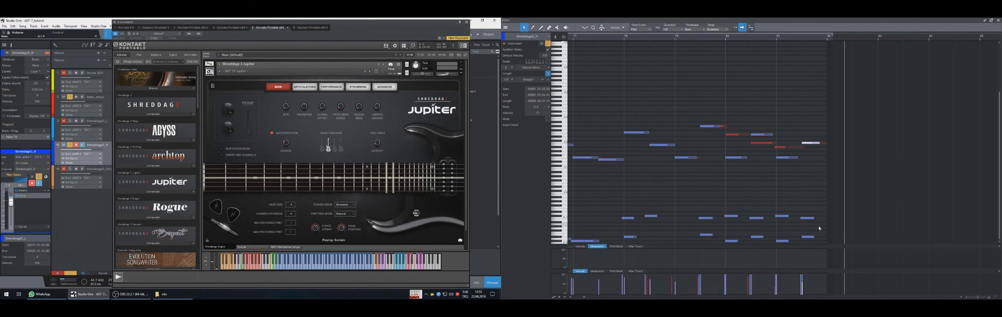
pyautogui.moveTo(818, 229); pyautogui.dragTo(807, 243)
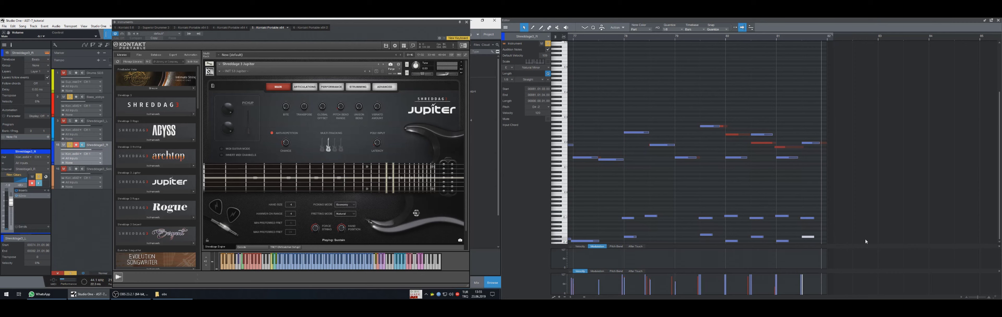
pyautogui.press('Down')
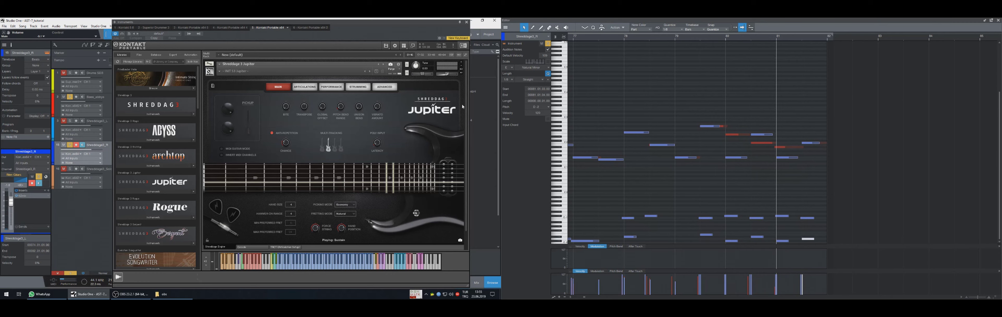
pyautogui.click(467, 23)
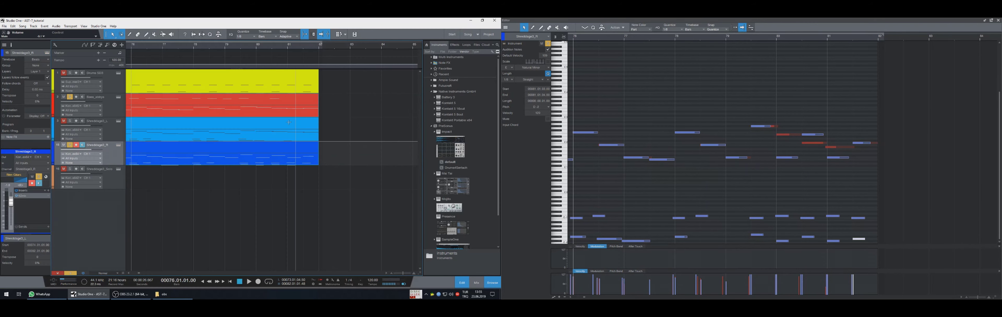
# - Open the left guitar part in the note editor, play it through to bar 82, and rewind to bar 74
pyautogui.click(301, 137)
pyautogui.press('space')
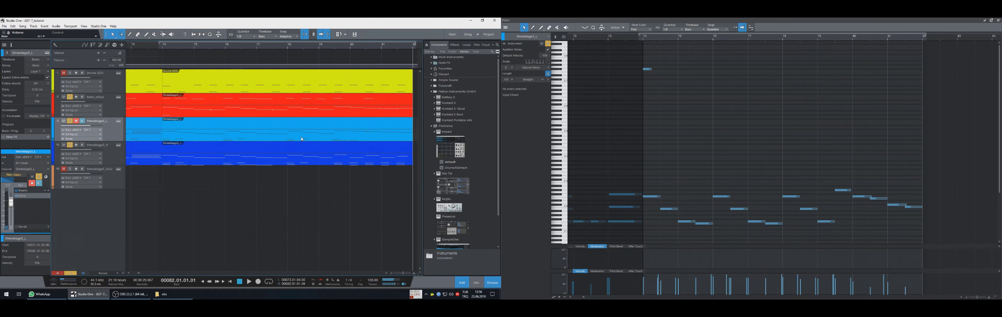
pyautogui.press('KP_Subtract')
pyautogui.press('KP_Subtract')
pyautogui.press('KP_Subtract')
pyautogui.press('KP_Subtract')
pyautogui.press('KP_Subtract')
pyautogui.press('KP_Subtract')
pyautogui.press('KP_Subtract')
pyautogui.press('KP_Subtract')
# - Show the bass and left guitar parts together in the note editor and play bars 78 to 80
pyautogui.click(350, 108)
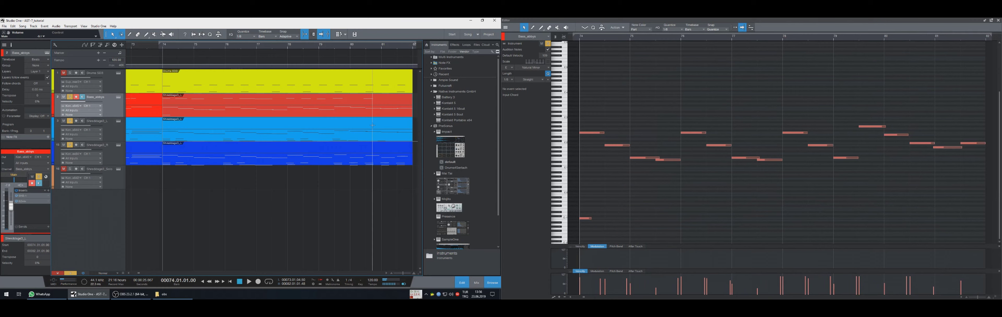
pyautogui.click(379, 138)
pyautogui.press('space')
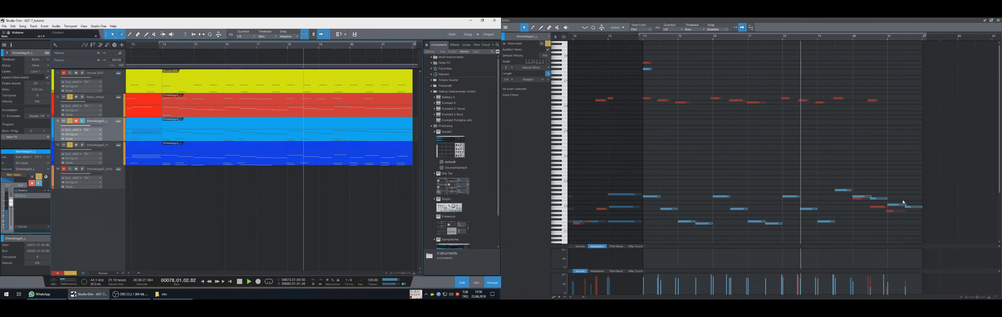
pyautogui.press('space')
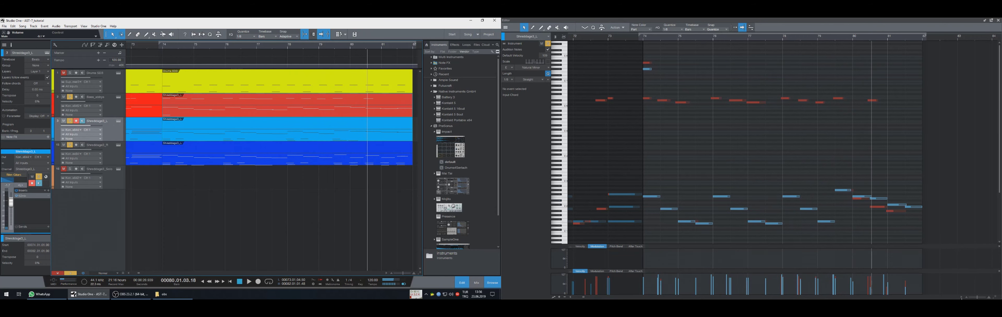
# - Lower both left guitar notes of bar 80 to the pitches of the bass line and replay the passage
pyautogui.hscroll(3, 805, 214)
pyautogui.click(759, 197)
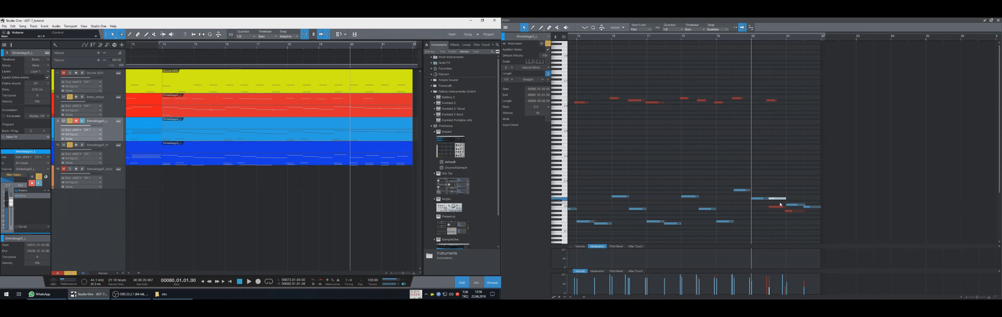
pyautogui.press('Right')
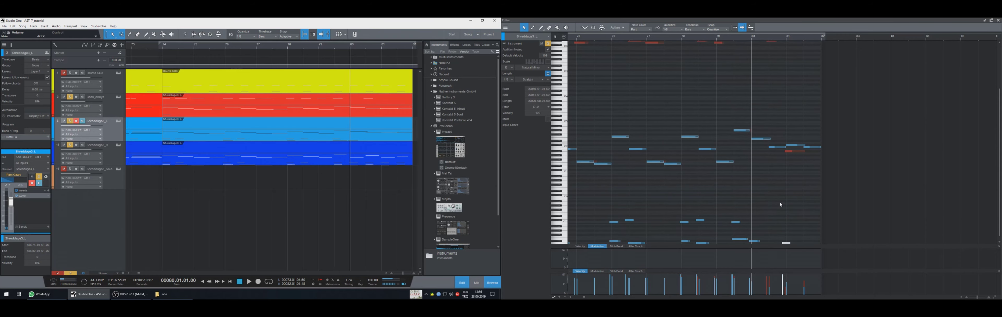
pyautogui.press('space')
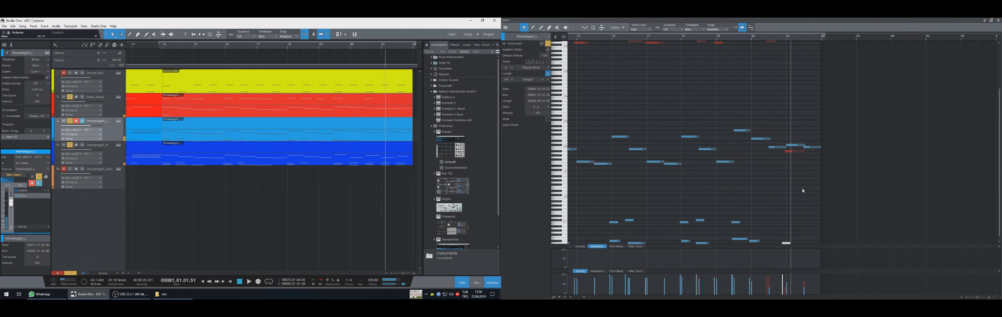
pyautogui.press('space')
pyautogui.press('space')
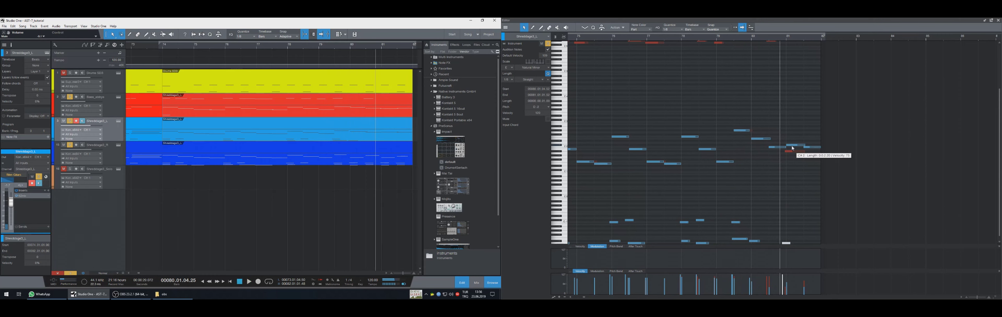
# - Lower the first left guitar note of bar 81 by three semitones toward the bass note
pyautogui.click(793, 145)
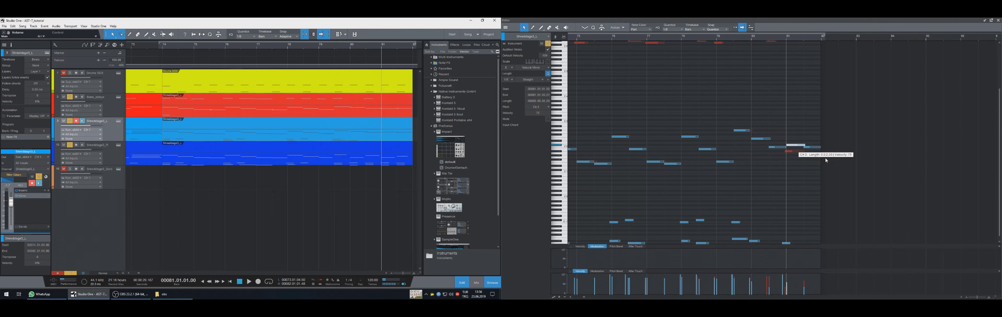
pyautogui.press('Down')
pyautogui.press('Down')
pyautogui.press('Down')
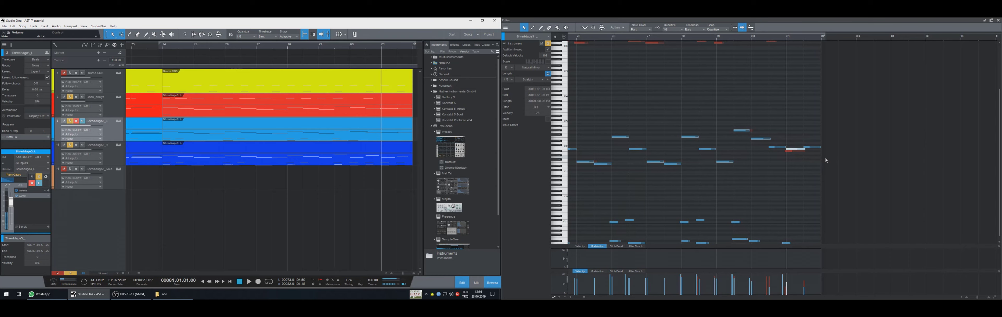
# - Open the left guitar's Shreddage 3 Jupiter instrument window and replay the passage around bars 77 to 79
pyautogui.press('space')
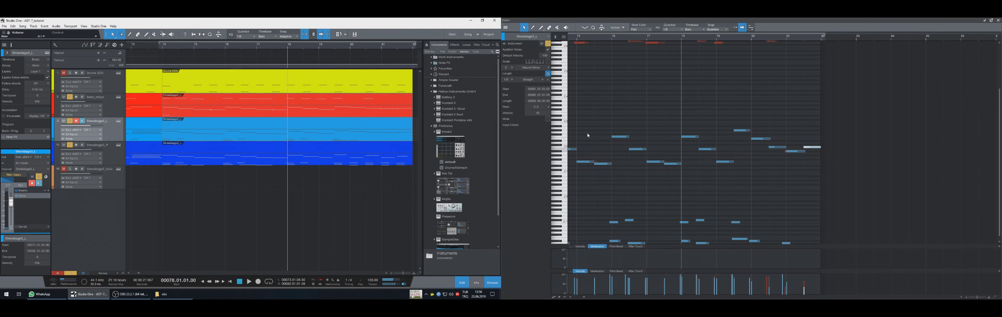
pyautogui.press('space')
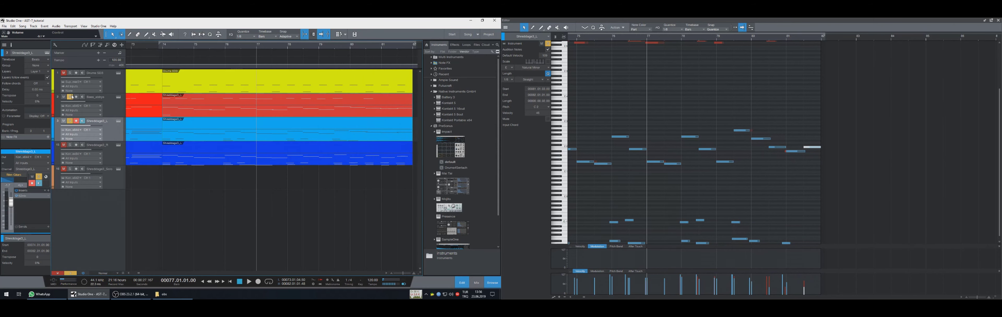
pyautogui.click(119, 121)
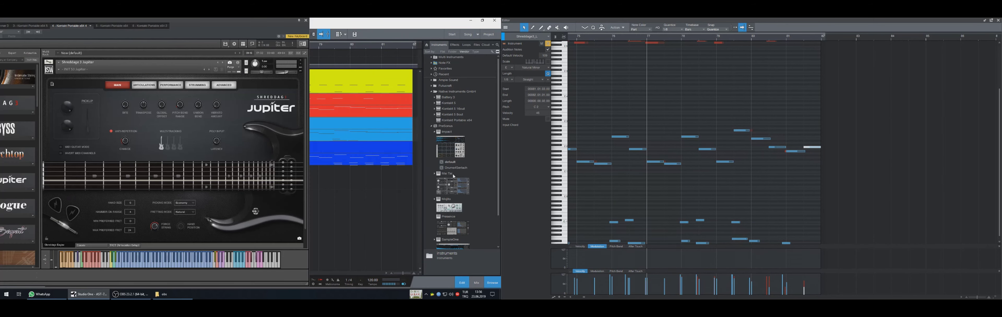
pyautogui.scroll(-1, 784, 180)
pyautogui.click(774, 197)
pyautogui.press('space')
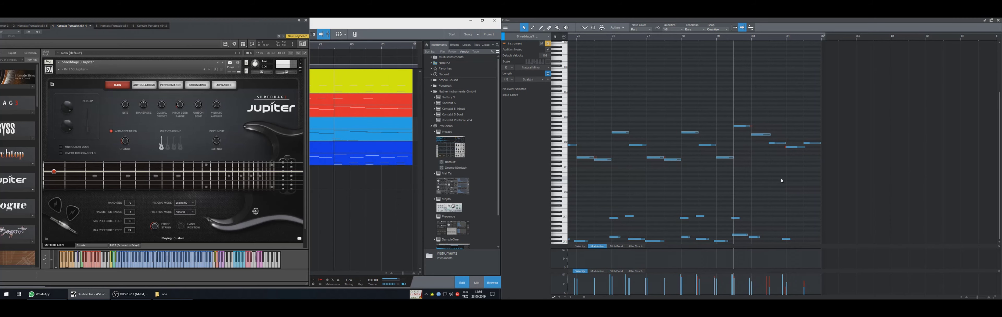
# - Draw an upper-row keyswitch note about half a bar long at the start of bar 80 in the left guitar part and replay it
pyautogui.moveTo(778, 176); pyautogui.dragTo(767, 134)
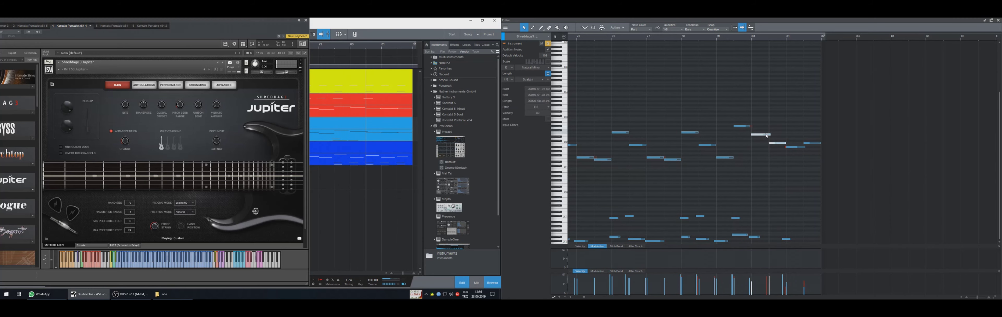
pyautogui.click(587, 151)
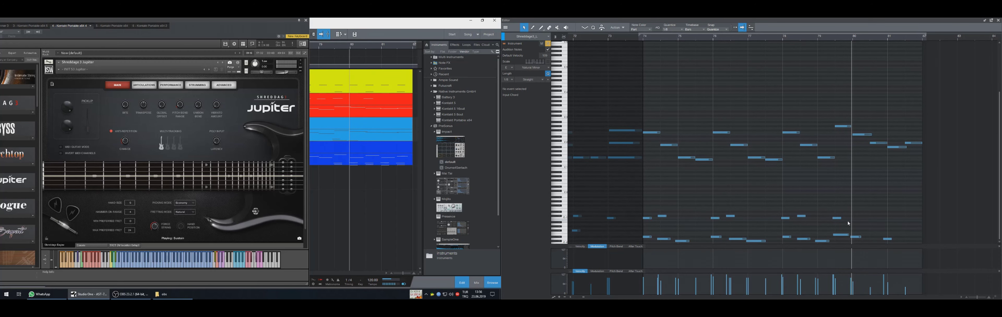
pyautogui.press('5')
pyautogui.press('KP_Subtract')
pyautogui.press('KP_Subtract')
pyautogui.press('space')
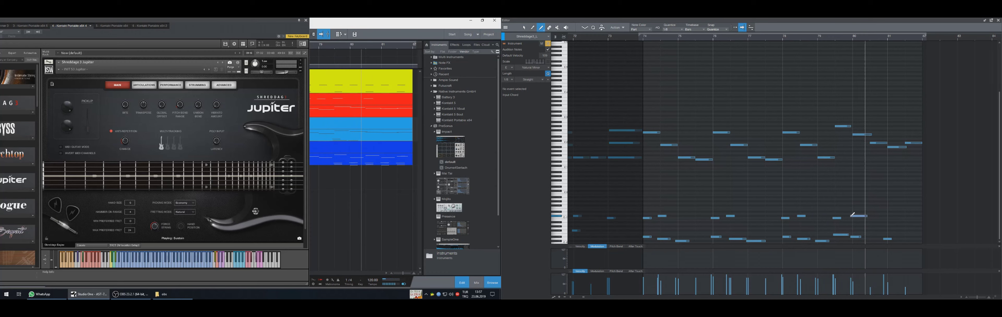
pyautogui.click(852, 214)
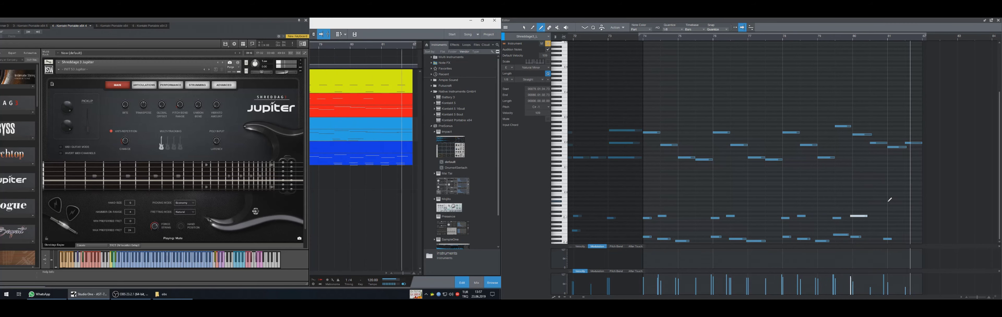
pyautogui.press('space')
pyautogui.press('KP_Subtract')
pyautogui.press('KP_Subtract')
# - Shorten the four left guitar notes of bars 80 and 81 slightly together and play the passage
pyautogui.moveTo(906, 168); pyautogui.dragTo(864, 122)
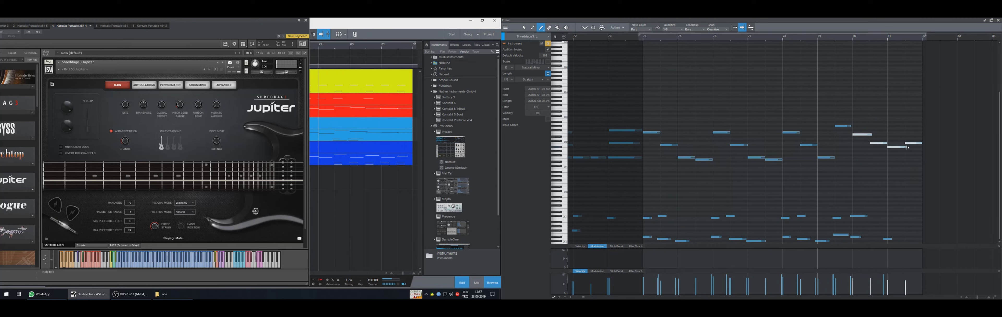
pyautogui.moveTo(907, 147); pyautogui.dragTo(904, 149)
pyautogui.press('KP_Subtract')
pyautogui.press('space')
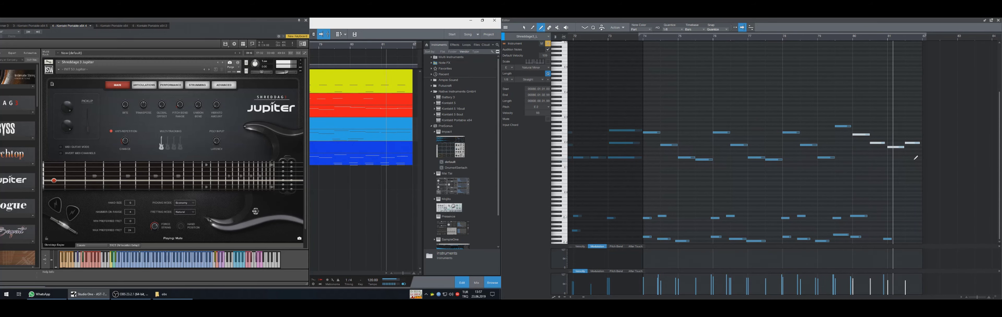
# - Lower the last left guitar note of bar 81 by about three semitones and close the instrument window
pyautogui.press('1')
pyautogui.click(906, 156)
pyautogui.click(901, 147)
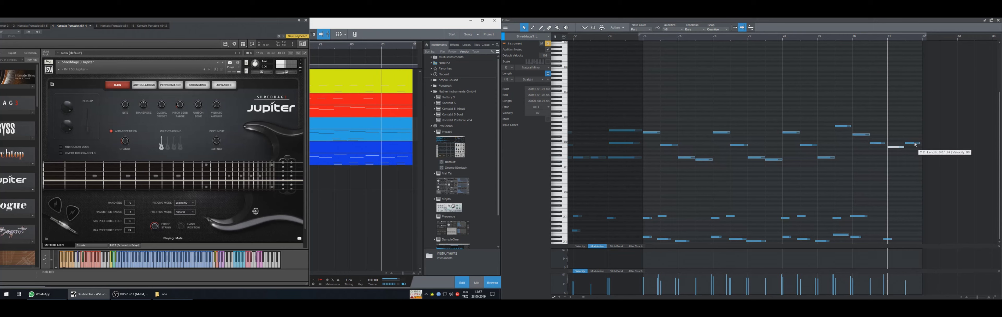
pyautogui.moveTo(914, 144); pyautogui.dragTo(912, 152)
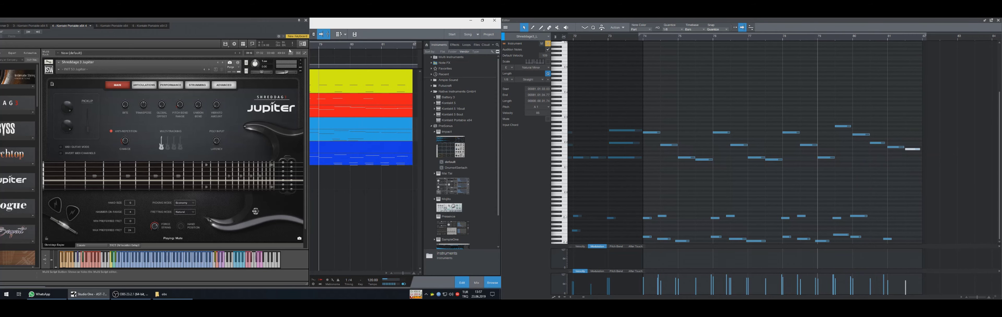
pyautogui.click(304, 20)
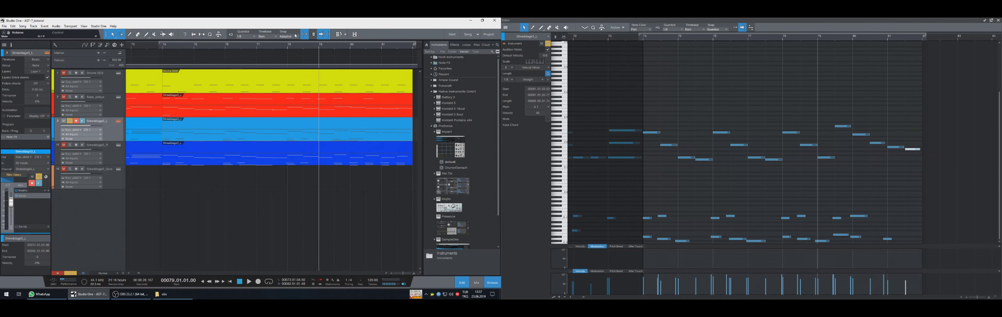
# - Solo the right guitar with the left, show both guitar parts together in the note editor, and play through bar 81
pyautogui.click(70, 144)
pyautogui.press('space')
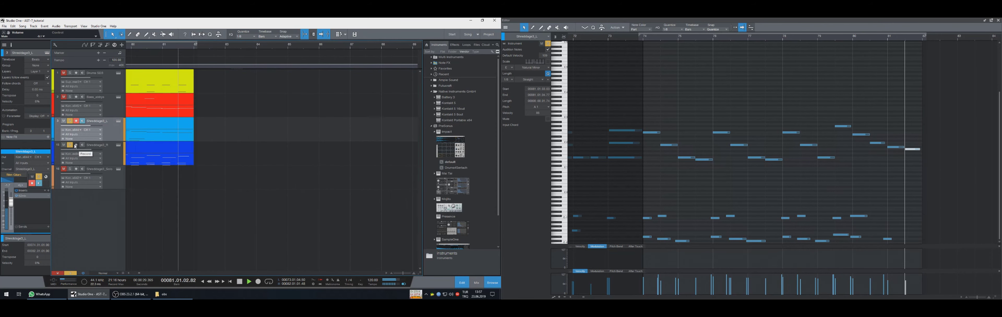
pyautogui.click(191, 161)
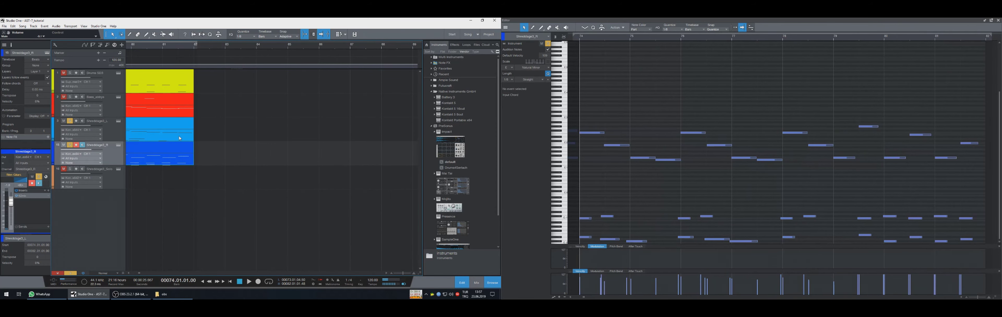
pyautogui.click(180, 137)
pyautogui.press('space')
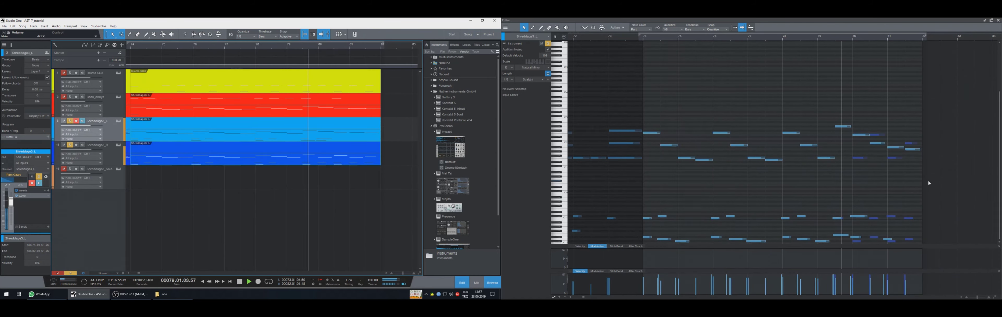
pyautogui.press('space')
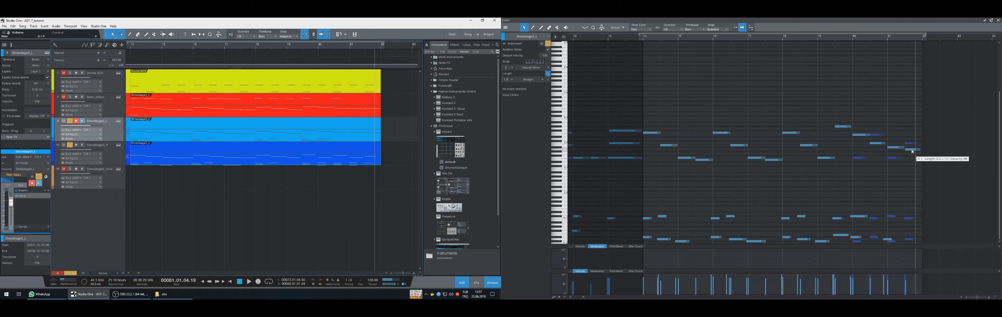
# - Lower the last left guitar note of bar 81 by about one more semitone and replay the ending
pyautogui.click(912, 150)
pyautogui.click(911, 143)
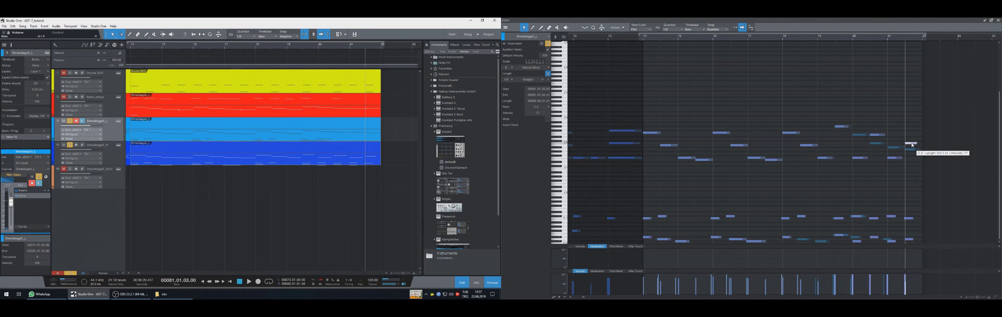
pyautogui.moveTo(912, 143); pyautogui.dragTo(913, 151)
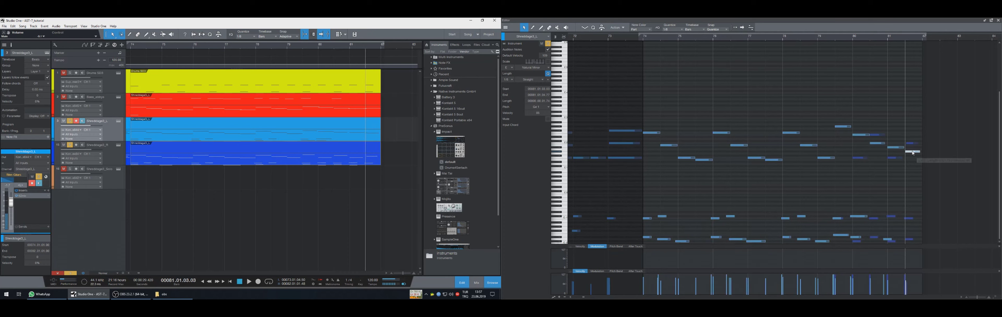
pyautogui.press('space')
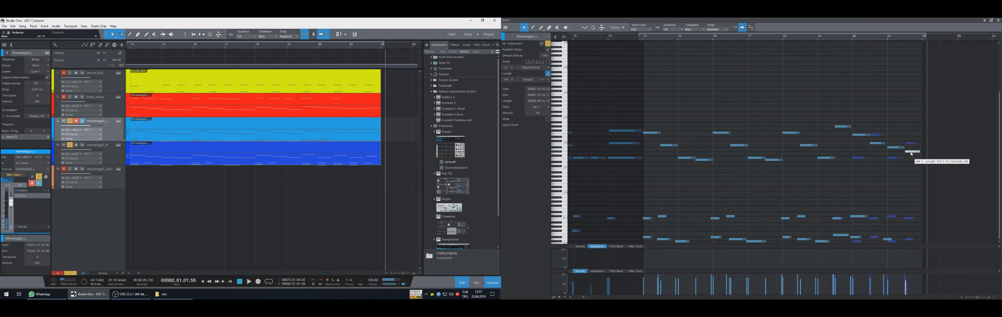
pyautogui.moveTo(910, 152); pyautogui.dragTo(912, 151)
pyautogui.press('space')
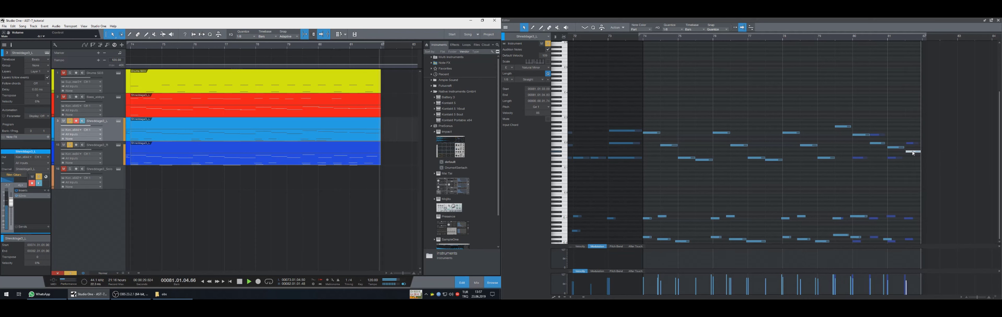
# - Solo the bass, take the right guitar out of solo, and replay bars 78 to 80 to compare bass and left guitar
pyautogui.press('KP_Subtract')
pyautogui.press('KP_Subtract')
pyautogui.press('KP_Subtract')
pyautogui.press('KP_Subtract')
pyautogui.press('KP_Subtract')
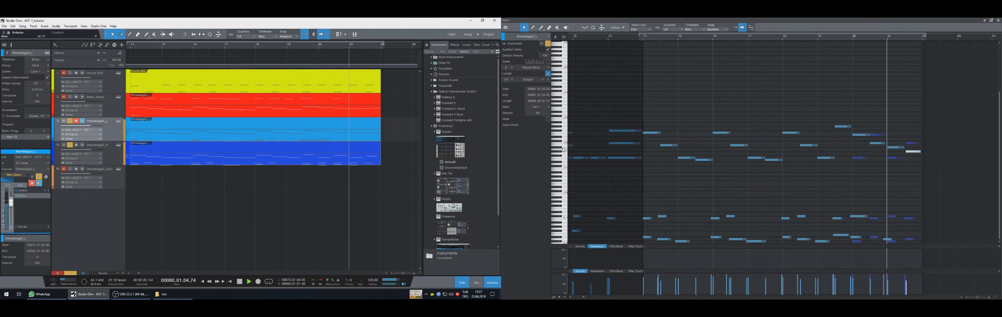
pyautogui.click(70, 97)
pyautogui.press('KP_Subtract')
pyautogui.press('KP_Subtract')
pyautogui.press('KP_Subtract')
pyautogui.press('space')
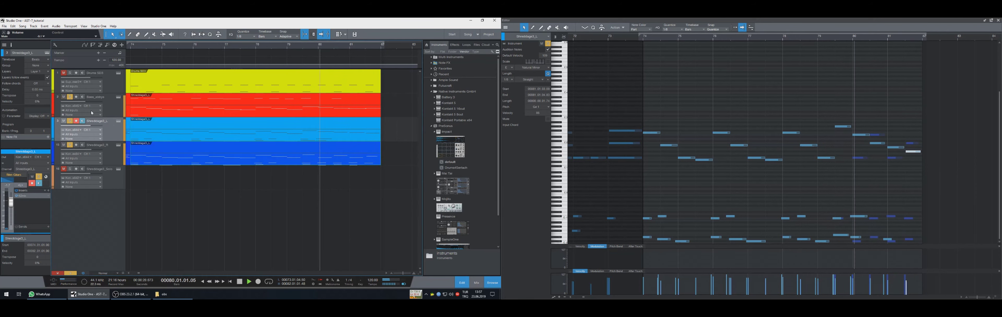
pyautogui.press('space')
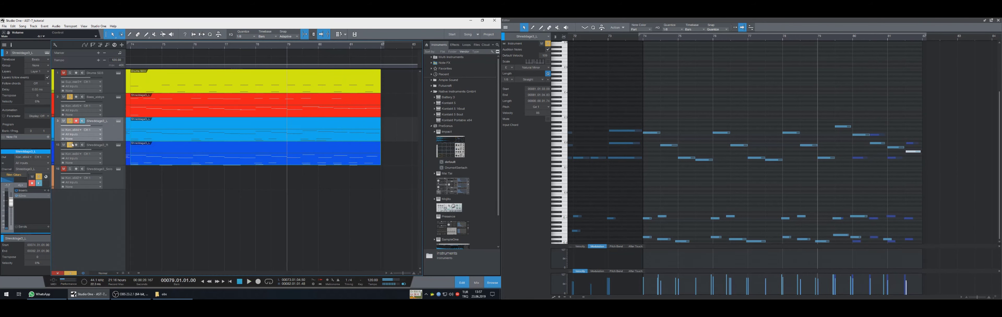
pyautogui.press('space')
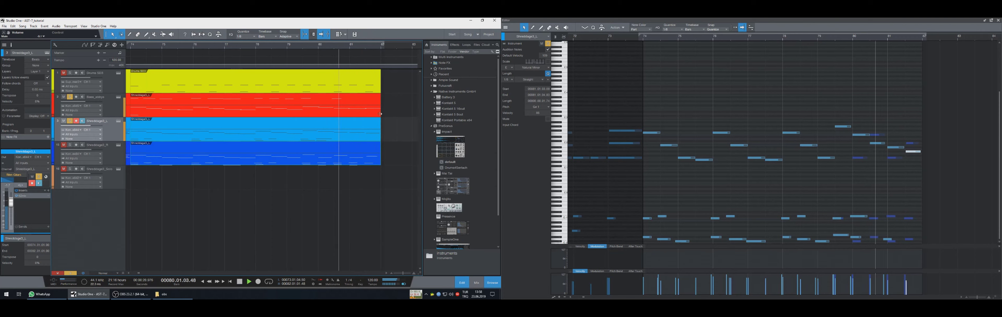
# - Show the bass and left guitar parts together, compare their last notes in bar 81, and play through to bar 82
pyautogui.click(375, 115)
pyautogui.press('KP_Subtract')
pyautogui.press('KP_Subtract')
pyautogui.press('KP_Subtract')
pyautogui.press('KP_Subtract')
pyautogui.press('KP_Subtract')
pyautogui.press('KP_Subtract')
pyautogui.press('KP_Subtract')
pyautogui.press('KP_Subtract')
pyautogui.press('KP_Subtract')
pyautogui.keyDown('shift'); pyautogui.click(371, 138); pyautogui.keyUp('shift')
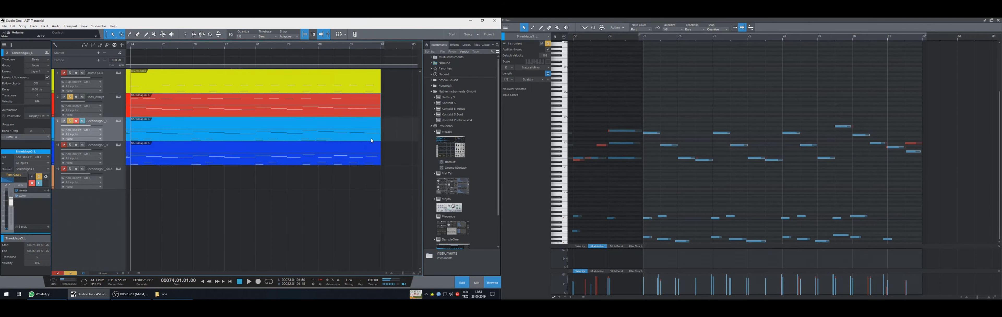
pyautogui.click(913, 143)
pyautogui.click(913, 152)
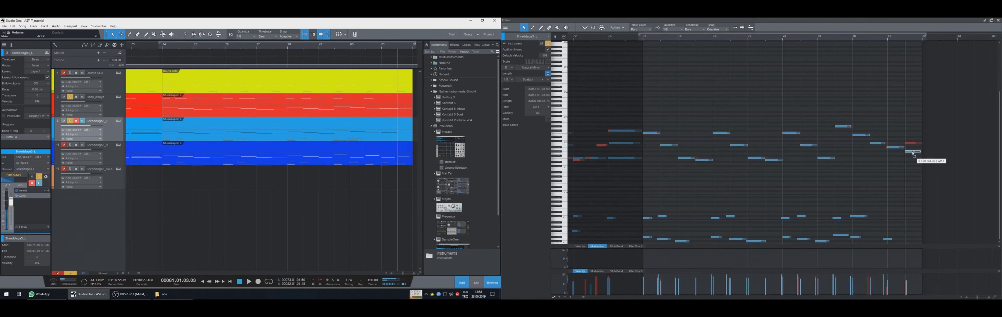
pyautogui.press('space')
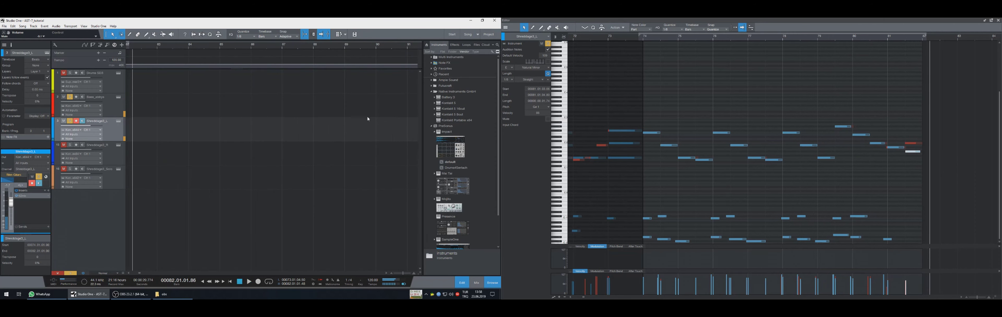
# - Clear the track solos, fit the whole arrangement in view, and set the playback position to bar 65
pyautogui.click(70, 122)
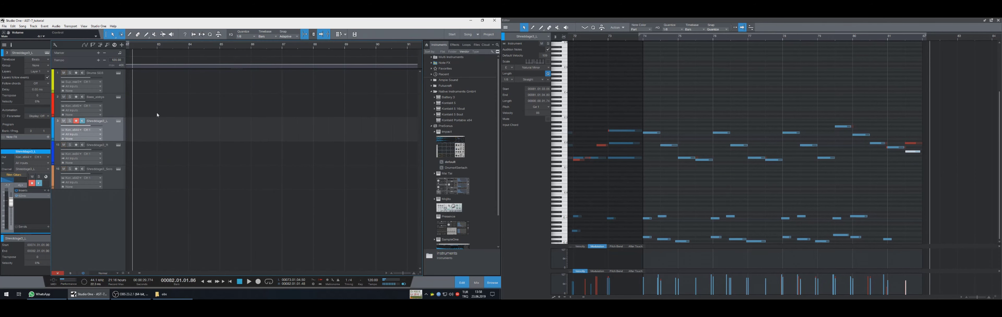
pyautogui.press('Home')
pyautogui.moveTo(402, 273); pyautogui.dragTo(397, 273)
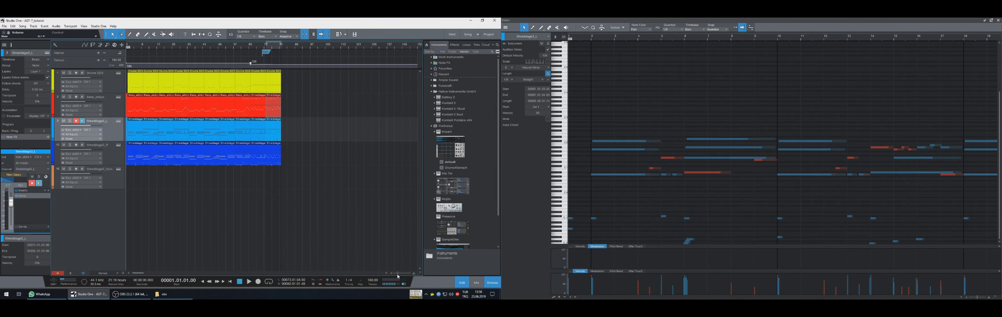
pyautogui.click(249, 48)
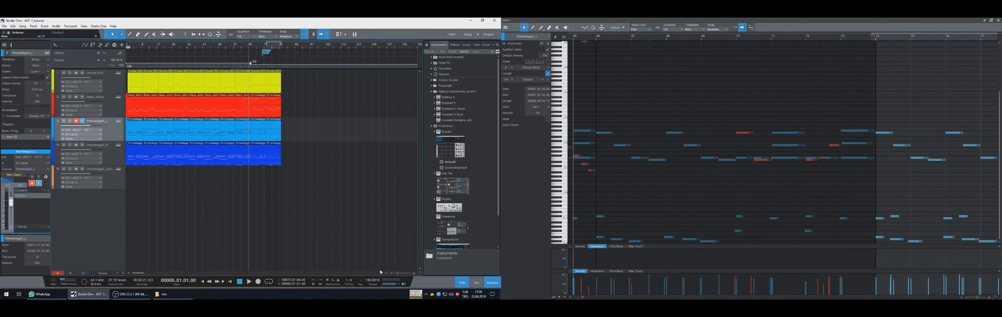
# - Play the transition around bars 64 to 68 and set the tempo of the closing section to 270
pyautogui.press('space')
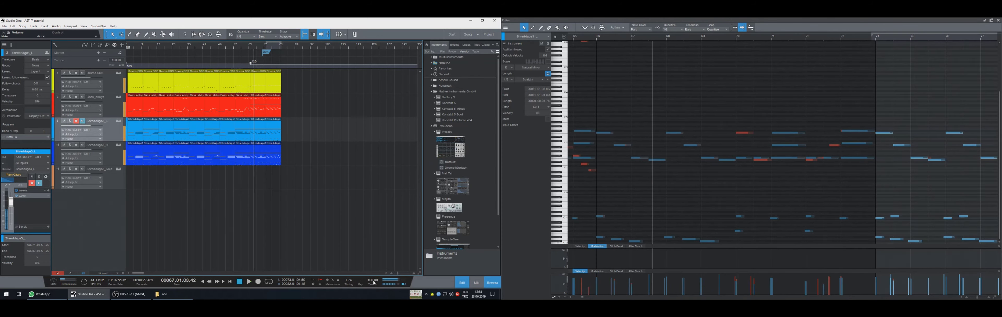
pyautogui.press('space')
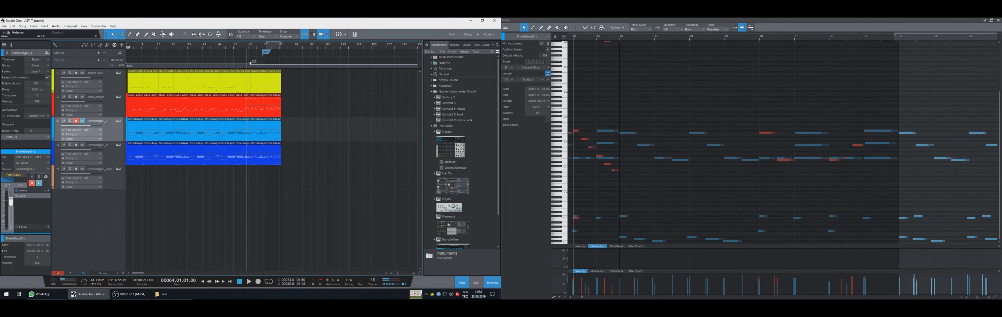
pyautogui.press('space')
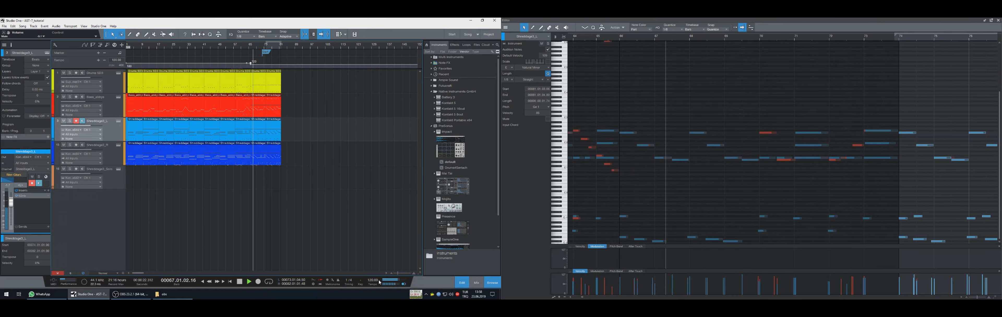
pyautogui.write('2')
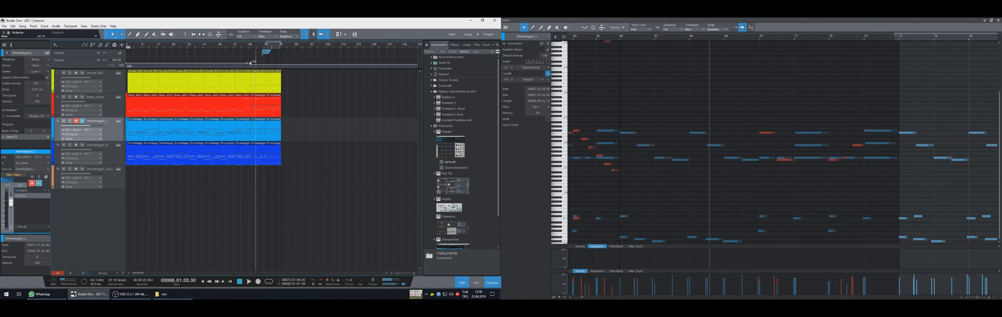
pyautogui.write('70')
pyautogui.press('Return')
# - Return playback to about bar 61 and inspect the tempo points around the change at bar 66
pyautogui.press('KP_Subtract')
pyautogui.press('KP_Subtract')
pyautogui.press('KP_Subtract')
pyautogui.press('KP_Subtract')
pyautogui.press('KP_Subtract')
pyautogui.press('KP_Subtract')
pyautogui.press('KP_Subtract')
pyautogui.press('KP_Subtract')
pyautogui.press('KP_Subtract')
pyautogui.press('KP_Subtract')
pyautogui.press('KP_Subtract')
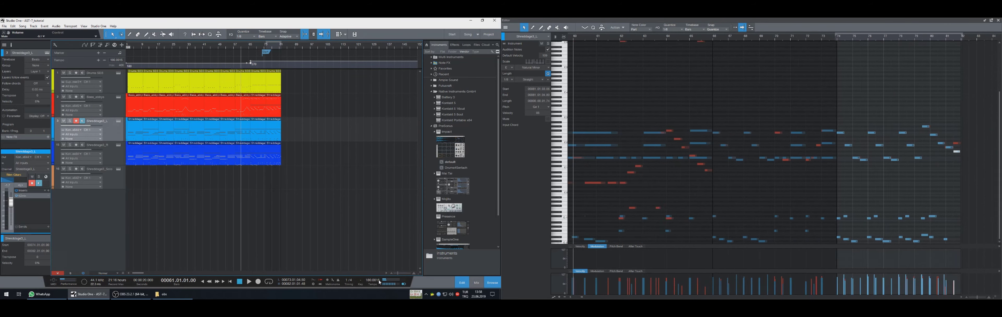
pyautogui.press('KP_Subtract')
pyautogui.press('KP_Subtract')
pyautogui.press('KP_Subtract')
pyautogui.click(246, 64)
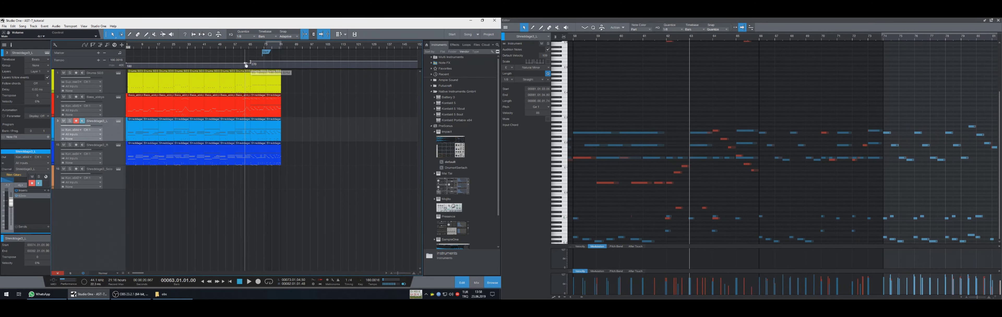
pyautogui.click(247, 65)
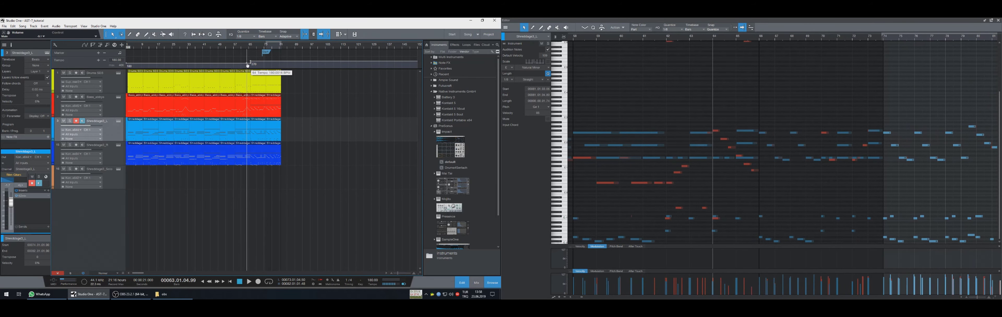
pyautogui.click(247, 65)
pyautogui.click(251, 65)
# - Play the arrangement across the tempo change and on to its end at bar 82
pyautogui.press('space')
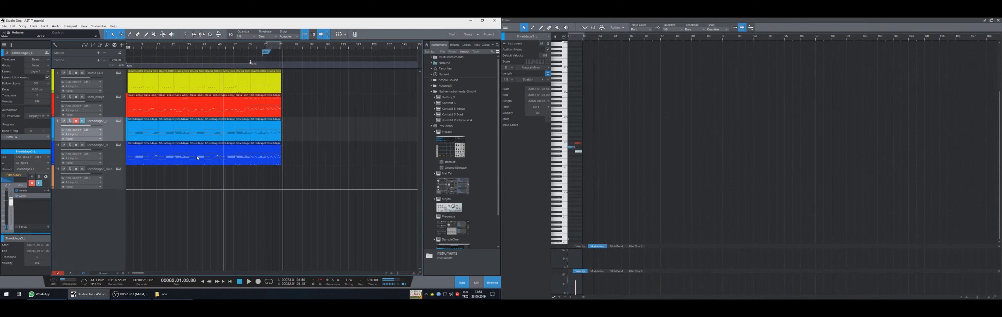
pyautogui.press('KP_Subtract')
pyautogui.press('space')
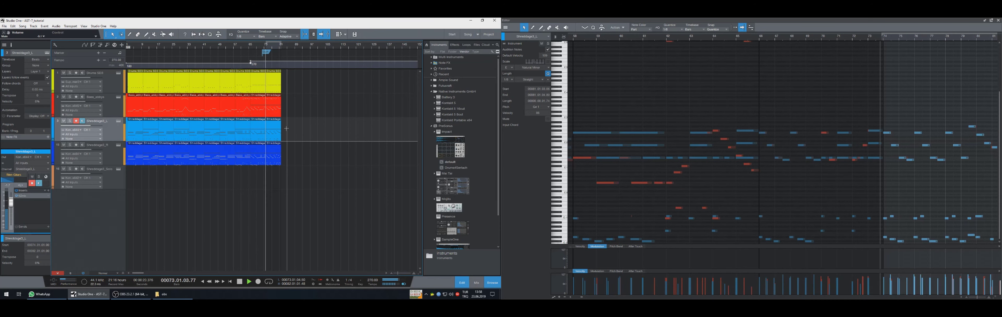
pyautogui.press('space')
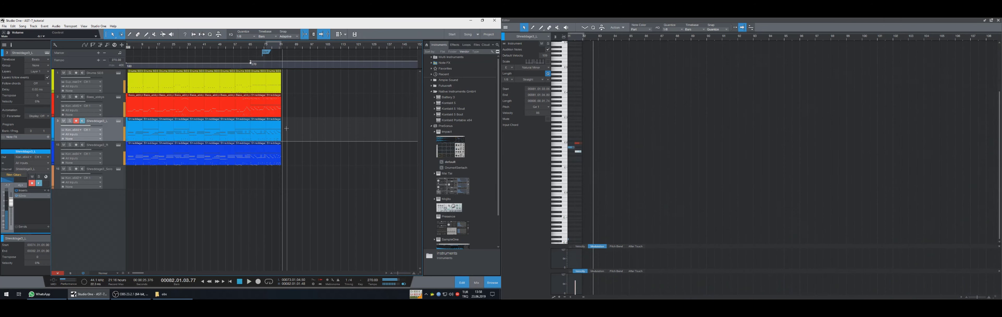
# - Duplicate the closing section's drum, bass and both guitar parts directly after bar 81 and play the copy
pyautogui.moveTo(293, 90); pyautogui.dragTo(260, 171)
pyautogui.press('d')
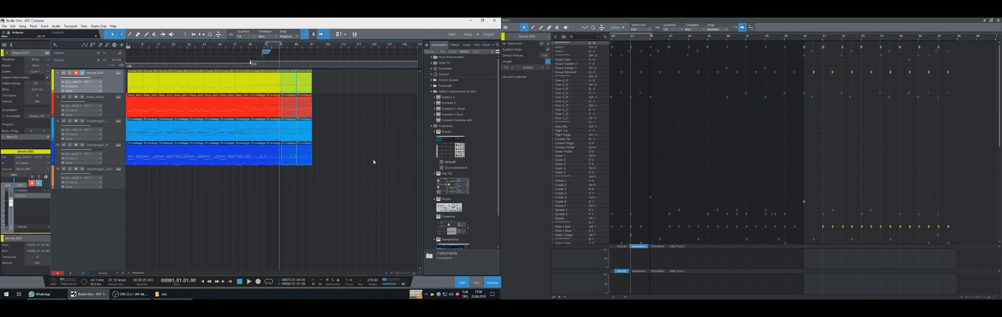
pyautogui.press('space')
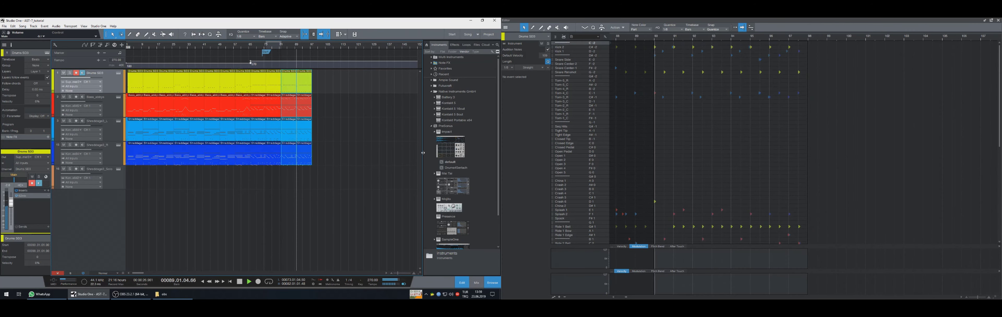
# - Show the closing section's drum parts together, select all their snare rimshot notes and draw one level velocity across them
pyautogui.moveTo(323, 91); pyautogui.dragTo(250, 87)
pyautogui.click(261, 93)
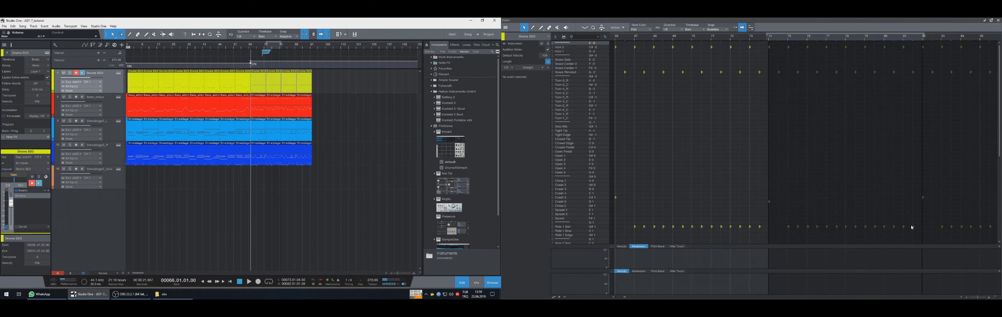
pyautogui.moveTo(974, 297); pyautogui.dragTo(976, 297)
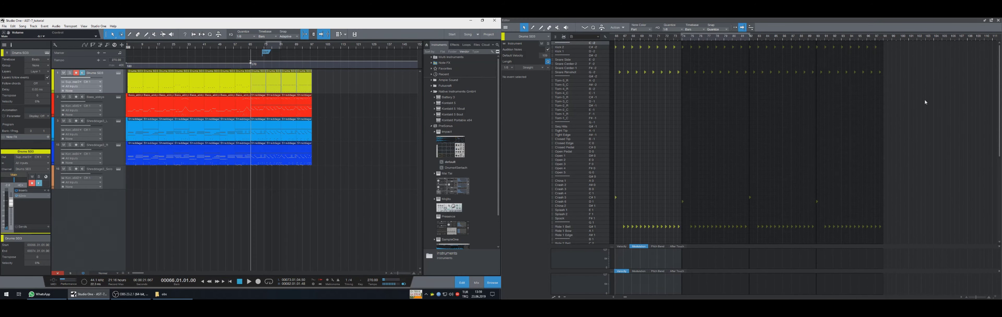
pyautogui.moveTo(889, 49); pyautogui.dragTo(615, 91)
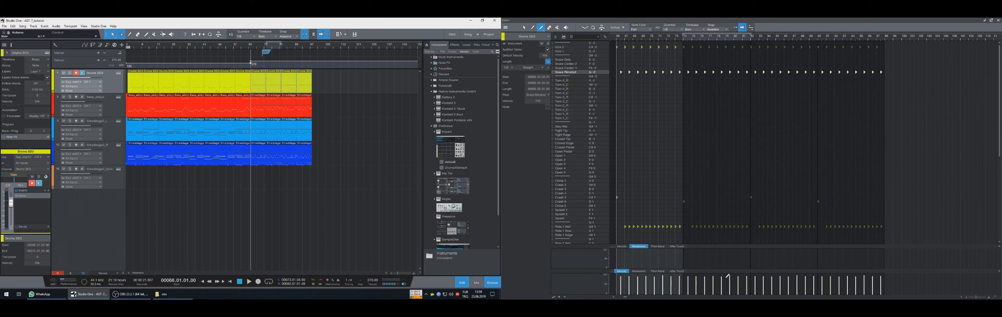
pyautogui.moveTo(883, 278); pyautogui.dragTo(616, 277)
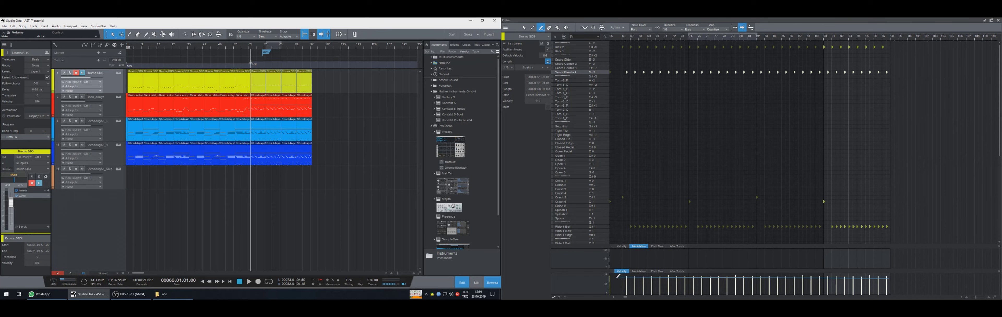
pyautogui.press('1')
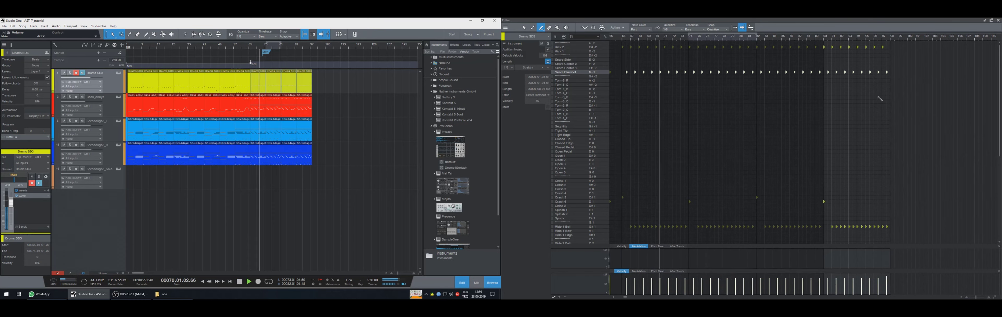
# - Play the closing section with the levelled snare hits, then go back a few bars and replay up to bar 72
pyautogui.moveTo(895, 65); pyautogui.dragTo(905, 85)
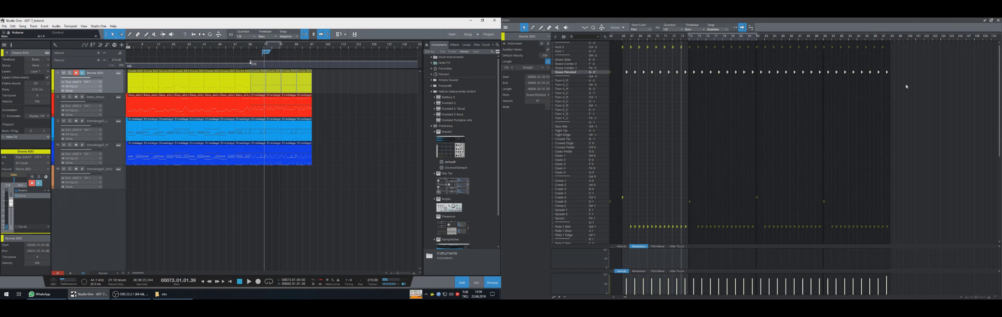
pyautogui.press('KP_Subtract')
pyautogui.press('KP_Subtract')
pyautogui.press('KP_Subtract')
pyautogui.press('KP_Subtract')
pyautogui.press('KP_Subtract')
pyautogui.press('KP_Subtract')
pyautogui.press('KP_Subtract')
pyautogui.press('KP_Subtract')
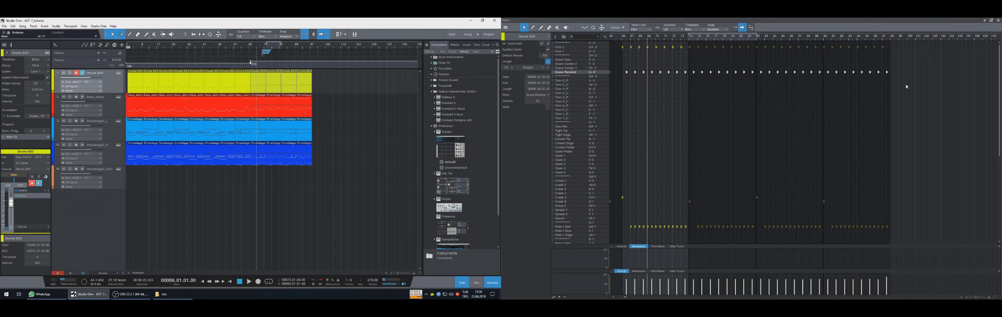
pyautogui.press('space')
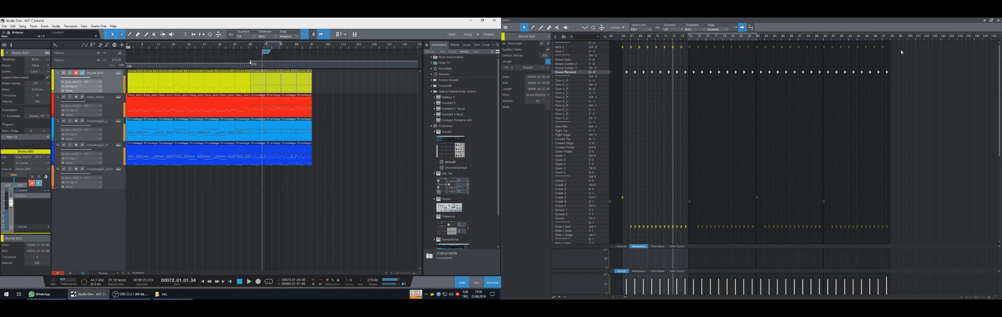
# - Select the closing section's kick notes and play the extended arrangement through its last bars, stopping and restarting along the way
pyautogui.moveTo(900, 52); pyautogui.dragTo(623, 39)
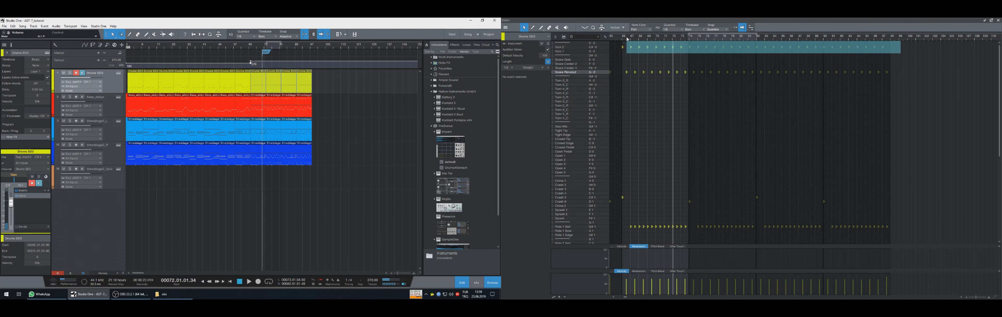
pyautogui.moveTo(627, 39); pyautogui.dragTo(638, 40)
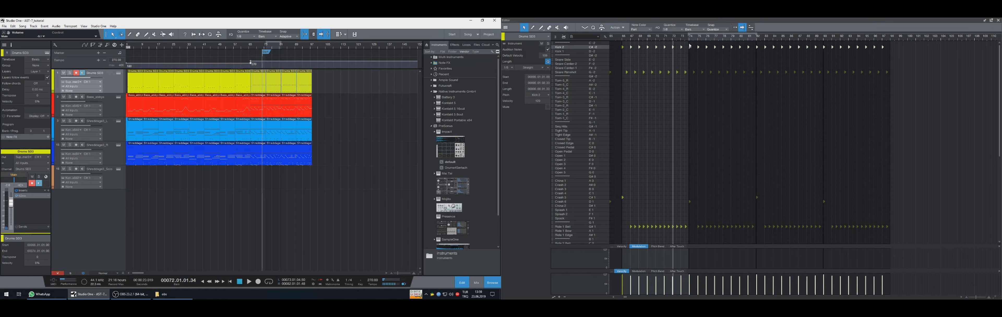
pyautogui.press('space')
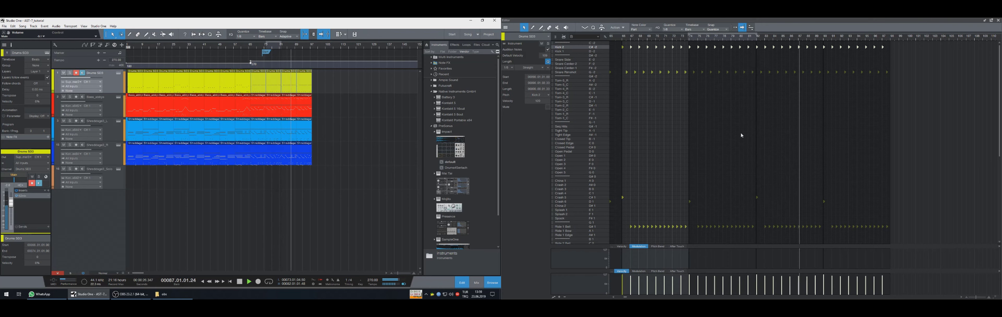
pyautogui.press('space')
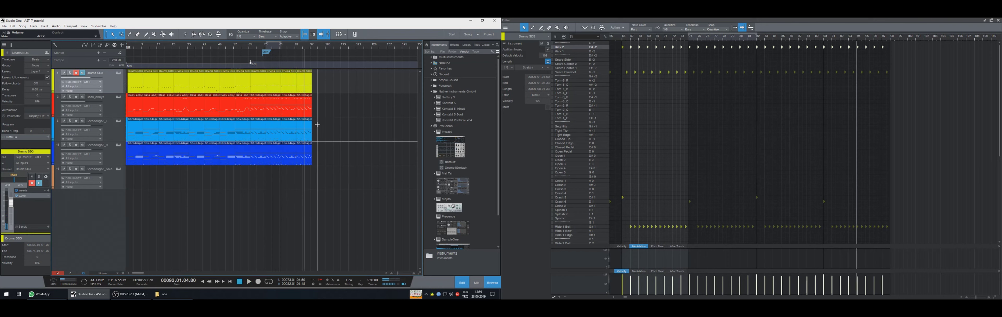
pyautogui.press('space')
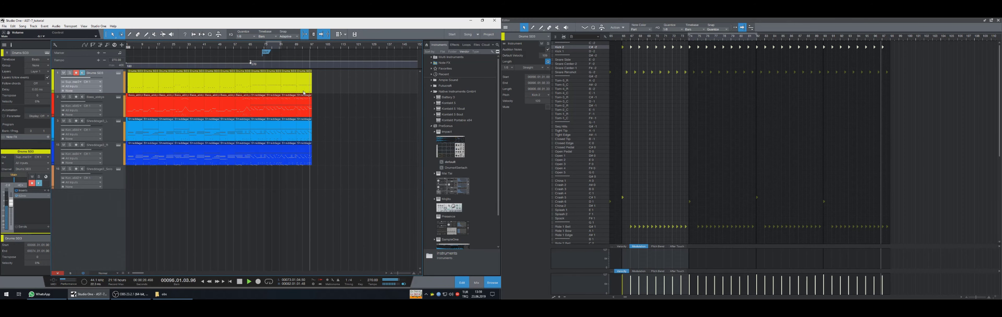
pyautogui.press('space')
pyautogui.press('space')
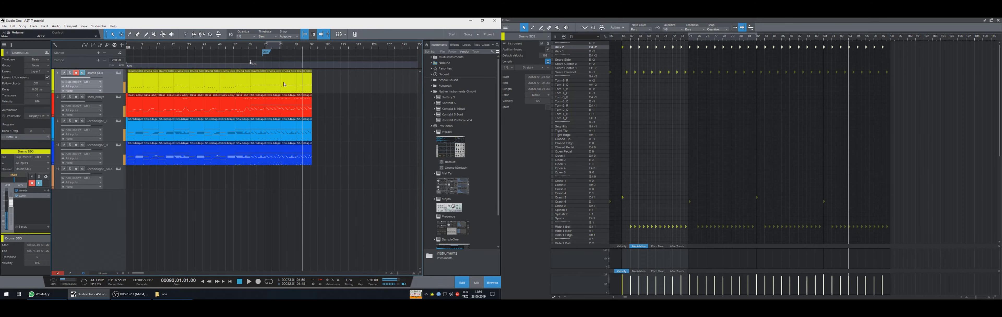
pyautogui.press('space')
pyautogui.press('space')
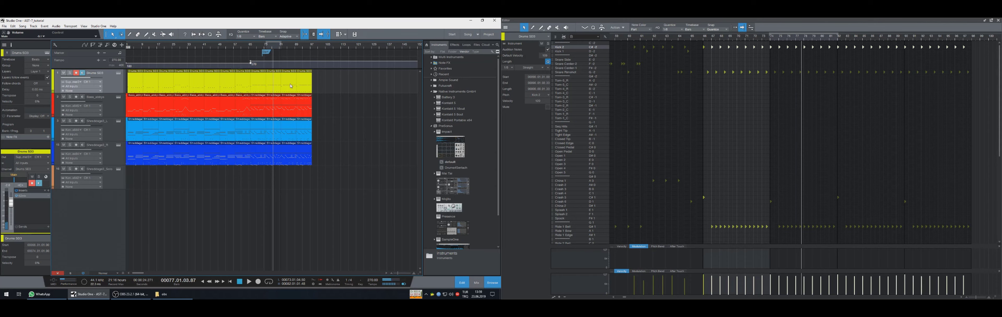
# - Move all drum, bass and guitar parts from bar 66 onward four bars later, leaving a gap before the closing section
pyautogui.press('KP_Subtract')
pyautogui.press('KP_Subtract')
pyautogui.press('KP_Subtract')
pyautogui.press('KP_Subtract')
pyautogui.press('KP_Subtract')
pyautogui.press('KP_Subtract')
pyautogui.press('KP_Subtract')
pyautogui.press('KP_Subtract')
pyautogui.press('KP_Subtract')
pyautogui.press('KP_Subtract')
pyautogui.press('KP_Subtract')
pyautogui.press('KP_Subtract')
pyautogui.press('KP_Subtract')
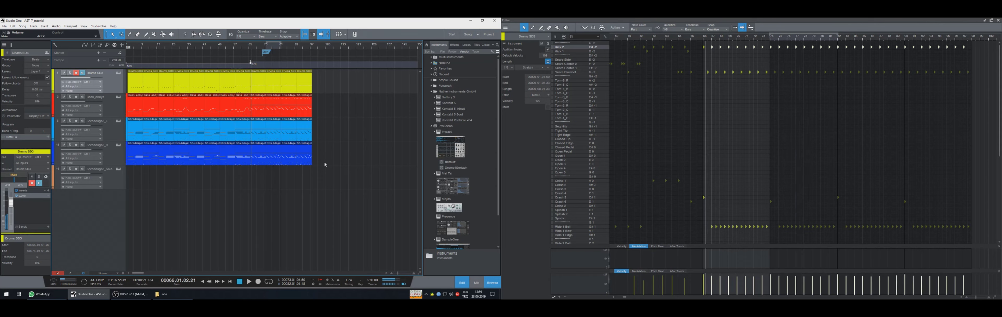
pyautogui.moveTo(325, 164); pyautogui.dragTo(272, 93)
# - Play from bar 61 up to the start of the new gap at bar 66
pyautogui.press('KP_Subtract')
pyautogui.press('KP_Subtract')
pyautogui.press('KP_Subtract')
pyautogui.press('KP_Subtract')
pyautogui.press('KP_Subtract')
pyautogui.press('space')
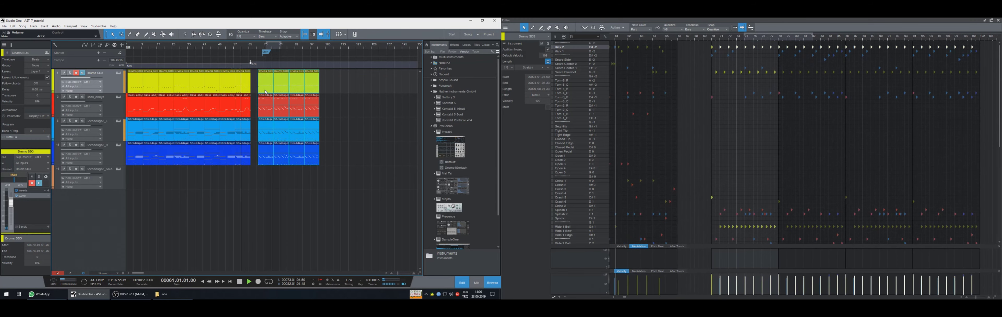
pyautogui.press('space')
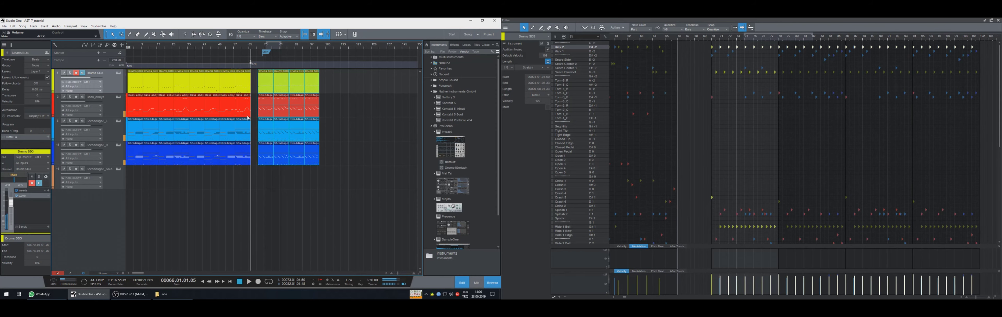
# - Move the closing section's first bass part back to bar 66 and play the bass lead-in up to bar 70
pyautogui.click(266, 114)
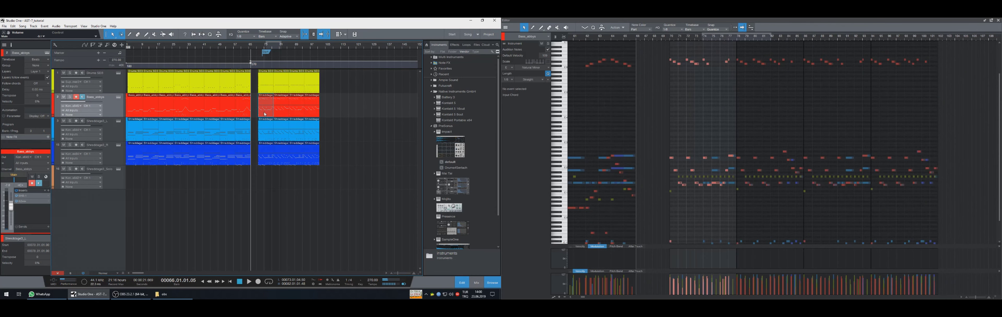
pyautogui.moveTo(259, 117); pyautogui.dragTo(259, 118)
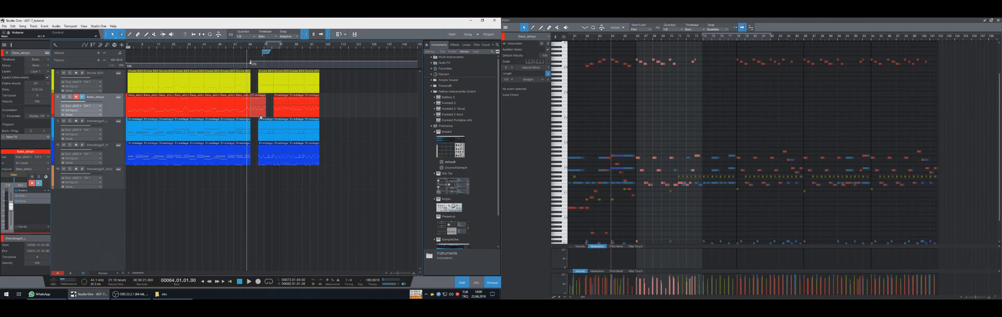
pyautogui.press('space')
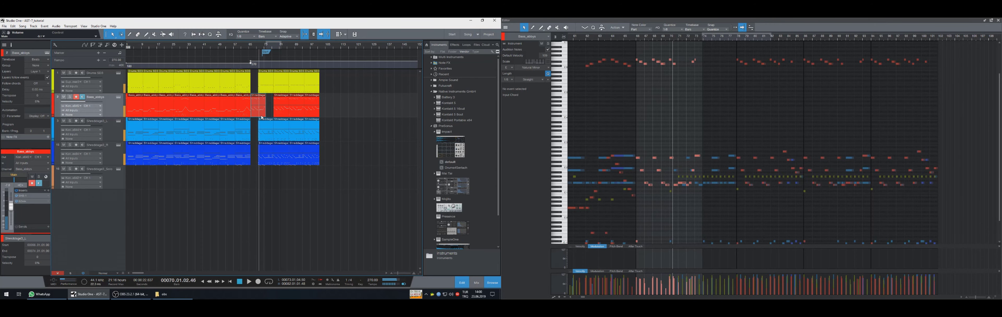
# - Split the moved bass part at about bar 70
pyautogui.press('3')
pyautogui.click(261, 110)
pyautogui.press('1')
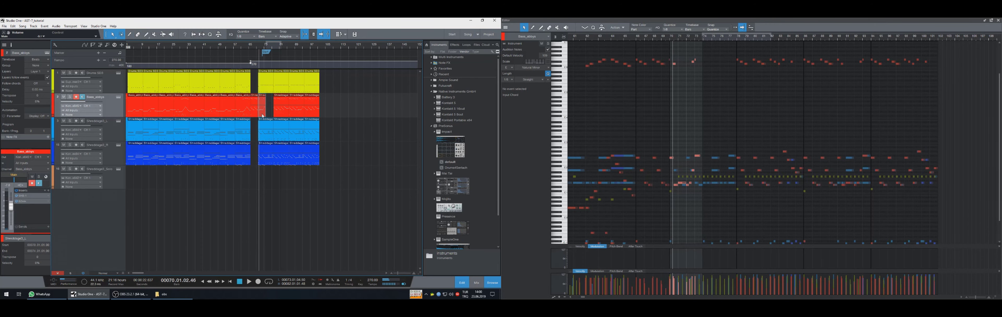
pyautogui.press('End')
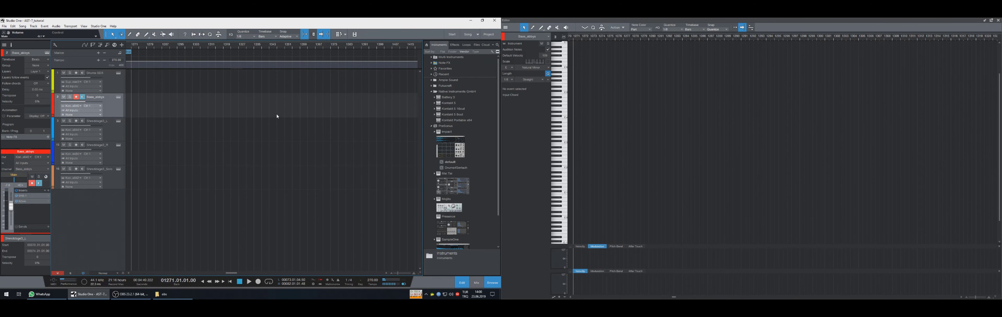
# - Remove the leftover split bass portion after bar 70 and bring a closing-section bass part back from bar 86 to bar 70
pyautogui.hotkey('shift', 'l')
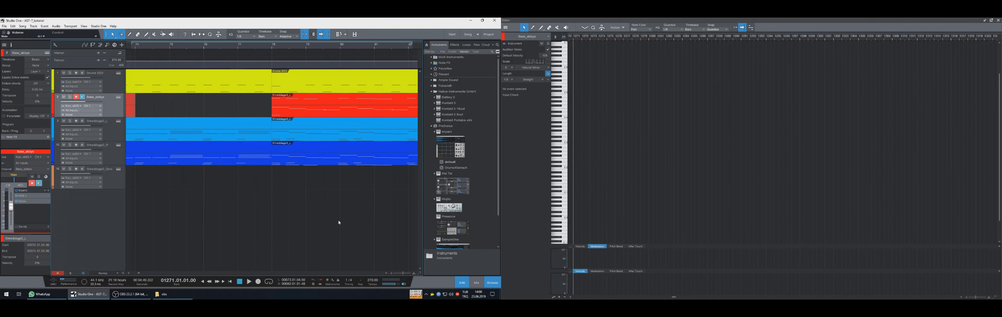
pyautogui.moveTo(402, 272); pyautogui.dragTo(395, 273)
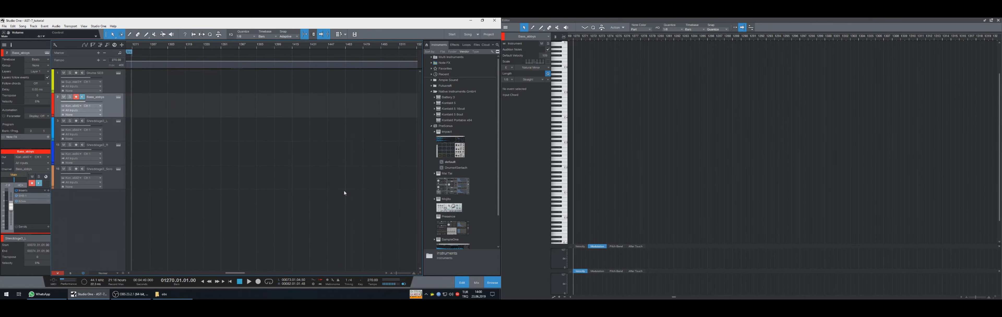
pyautogui.press('KP_Subtract')
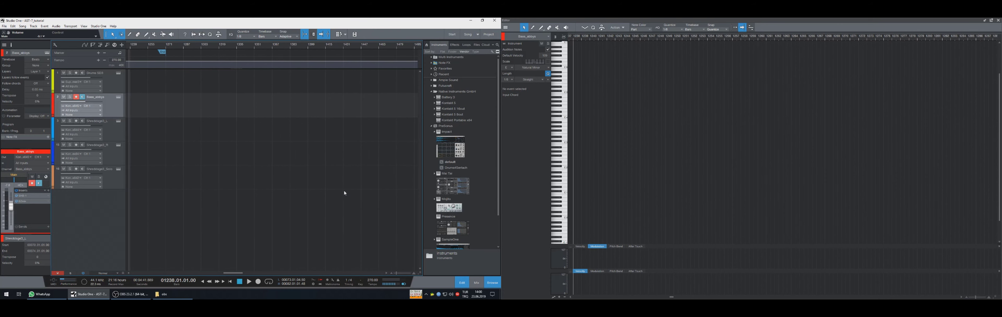
pyautogui.press(',')
pyautogui.press('space')
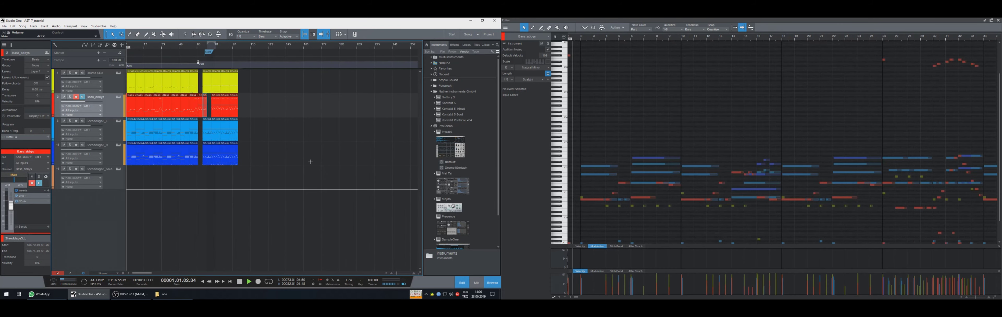
pyautogui.press('KP_1')
pyautogui.press('KP_Subtract')
pyautogui.press('KP_Subtract')
pyautogui.press('KP_Subtract')
pyautogui.press('KP_Subtract')
pyautogui.press('KP_Subtract')
pyautogui.press('KP_Subtract')
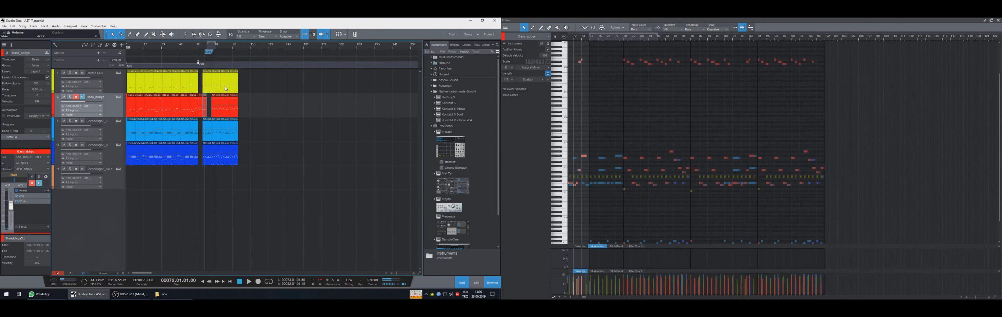
pyautogui.click(211, 116)
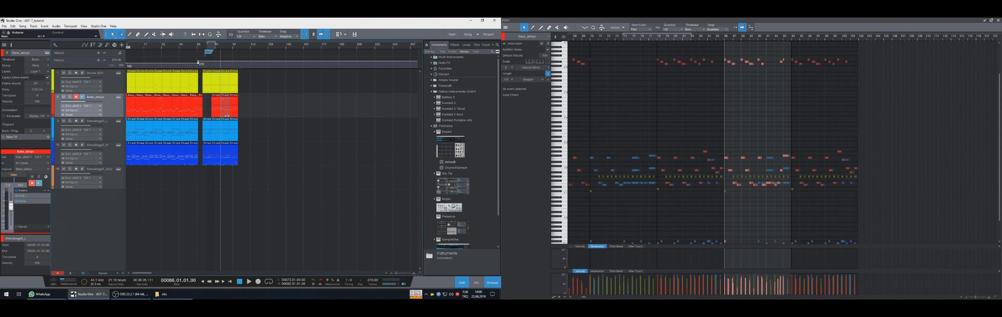
pyautogui.moveTo(226, 117); pyautogui.dragTo(209, 117)
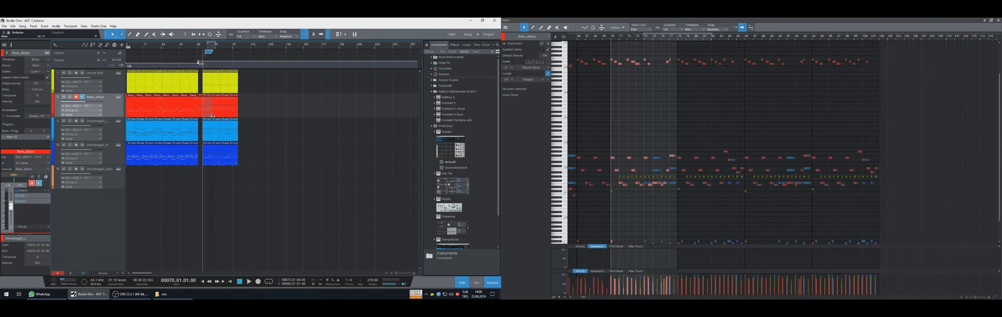
# - Play through the bass lead-in and the closing section up to the end of the parts at bar 102
pyautogui.press('KP_Subtract')
pyautogui.press('KP_Subtract')
pyautogui.press('KP_Subtract')
pyautogui.press('KP_Subtract')
pyautogui.press('KP_Subtract')
pyautogui.press('KP_Subtract')
pyautogui.press('KP_Subtract')
pyautogui.press('KP_Subtract')
pyautogui.press('KP_Subtract')
pyautogui.press('space')
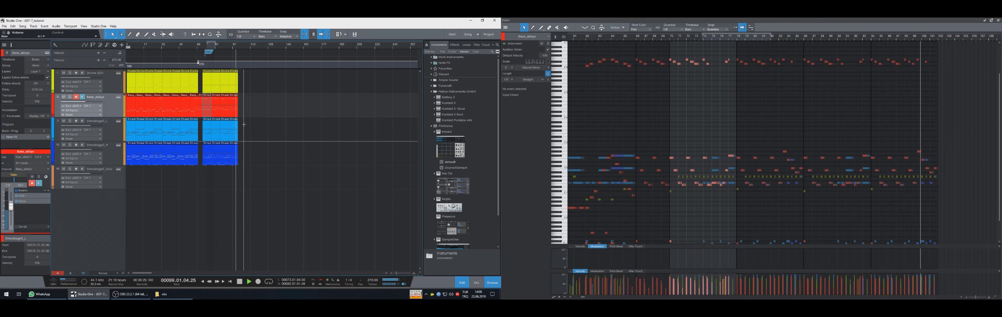
pyautogui.press('space')
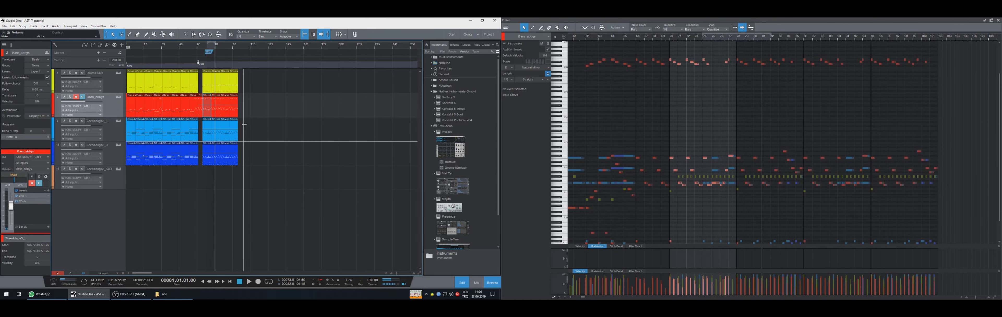
pyautogui.press('space')
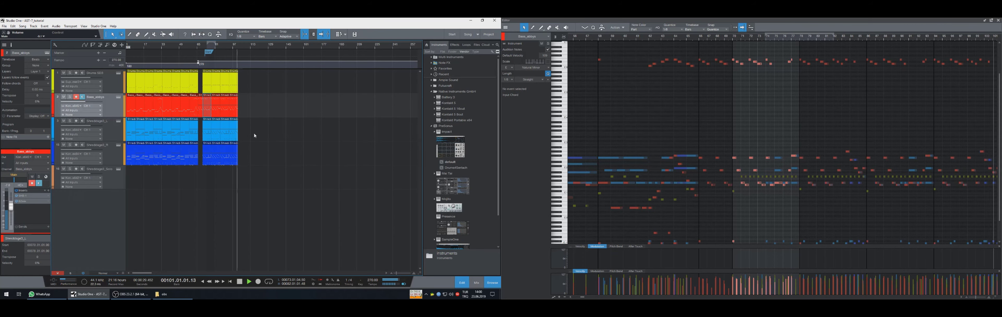
pyautogui.press('space')
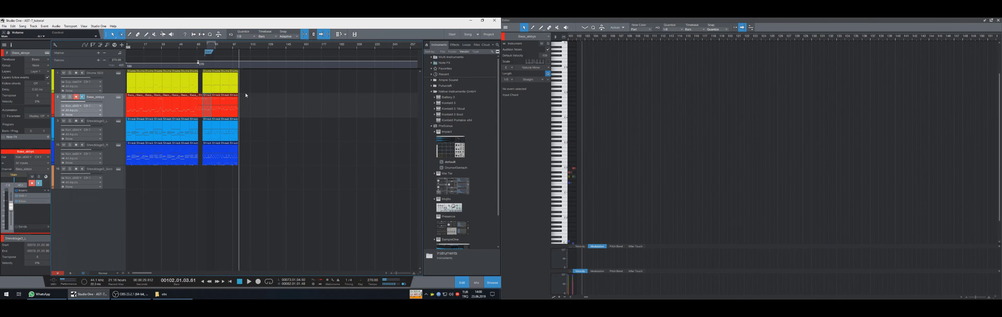
# - Replay the song's final bars around bar 102 and on past the end
pyautogui.press('Home')
pyautogui.press('space')
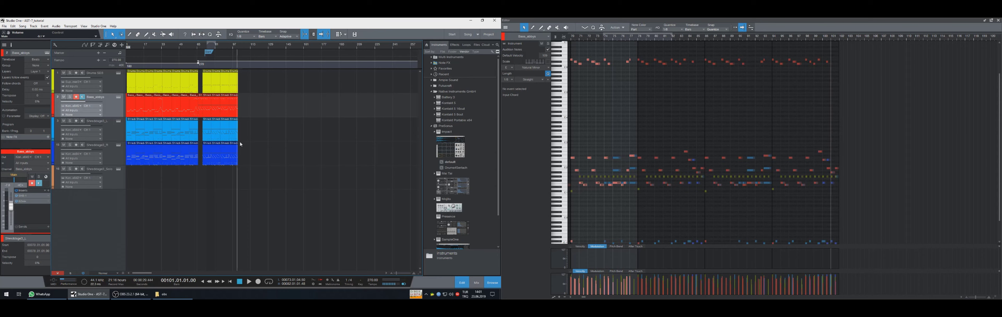
pyautogui.press('space')
pyautogui.press('space')
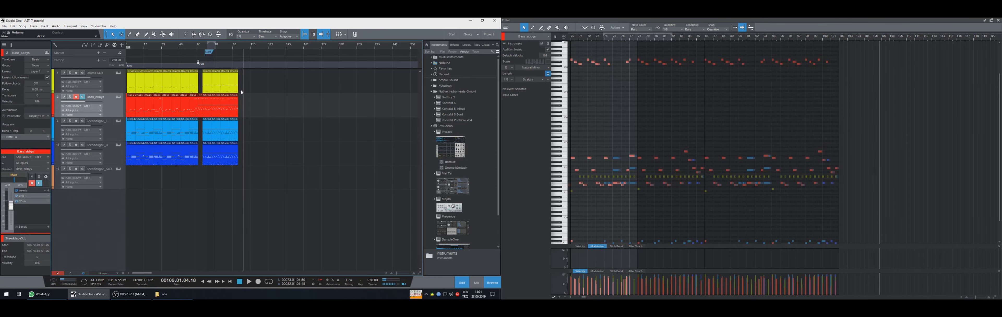
pyautogui.press('space')
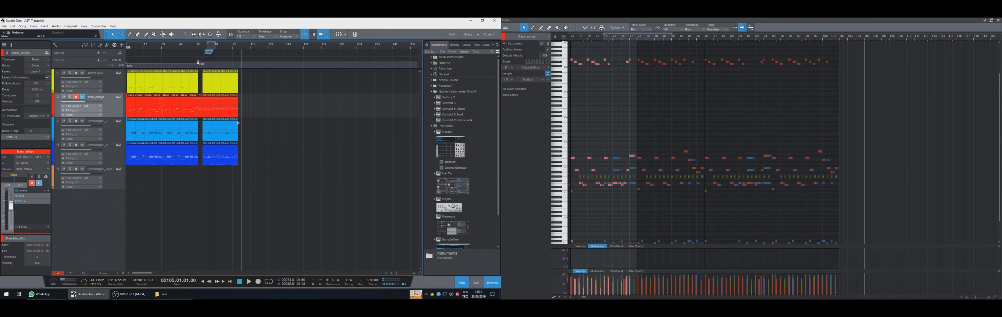
pyautogui.press('space')
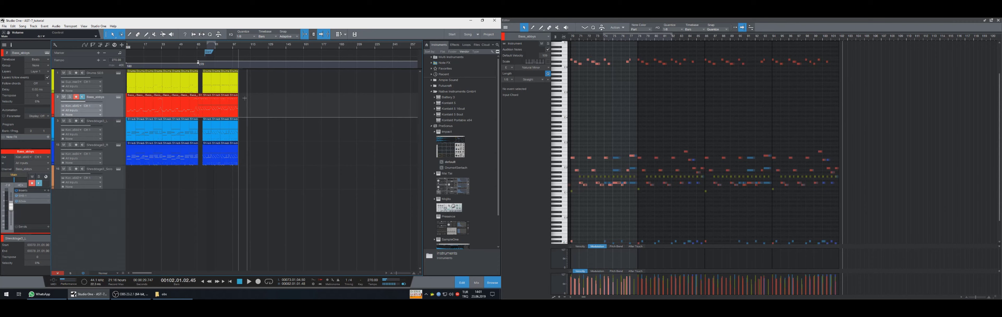
# - Try duplicating the final part of the light blue guitar track at bar 102 and play the extended ending
pyautogui.click(233, 138)
pyautogui.press('d')
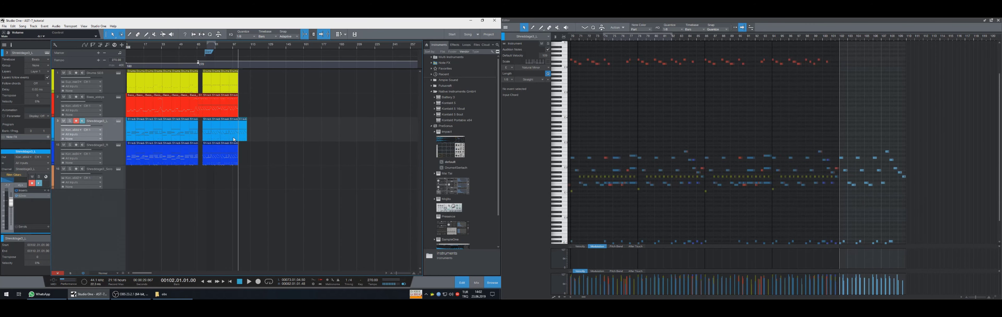
pyautogui.doubleClick(242, 139)
pyautogui.press('KP_Subtract')
pyautogui.press('KP_Subtract')
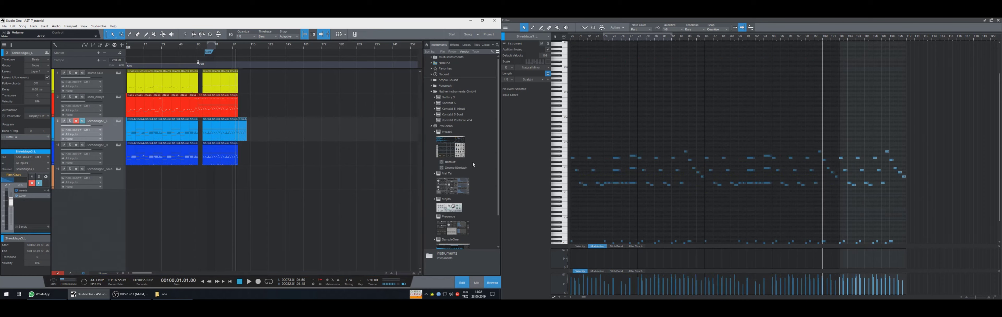
pyautogui.press('space')
pyautogui.press('space')
pyautogui.press('space')
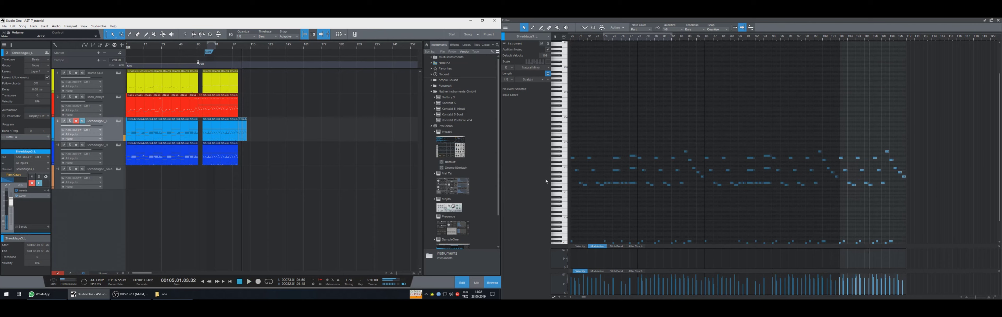
# - Go back to about bar 101 and delete the duplicated guitar part from the end of the track
pyautogui.press('space')
pyautogui.press('KP_Subtract')
pyautogui.press('KP_Subtract')
pyautogui.press('KP_Subtract')
pyautogui.press('KP_Subtract')
pyautogui.press('KP_Subtract')
pyautogui.press('KP_Subtract')
pyautogui.press('KP_Subtract')
pyautogui.press('KP_Subtract')
pyautogui.press('KP_Subtract')
pyautogui.press('KP_Subtract')
pyautogui.press('KP_Subtract')
pyautogui.press('KP_Subtract')
pyautogui.press('KP_Subtract')
pyautogui.press('KP_Subtract')
pyautogui.press('KP_Subtract')
pyautogui.press('KP_Subtract')
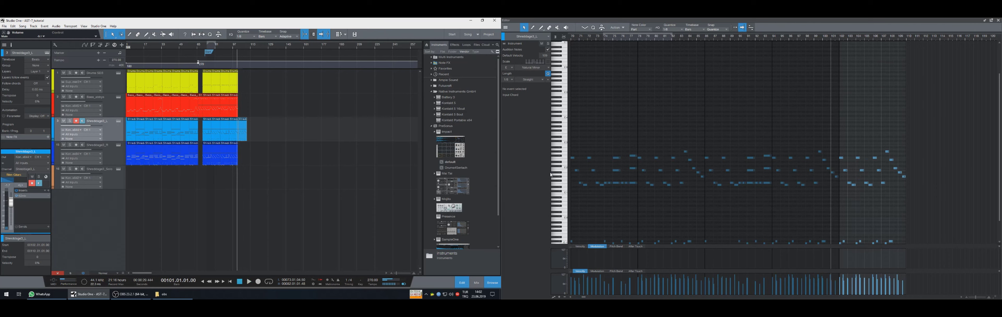
pyautogui.click(243, 137)
pyautogui.press('Delete')
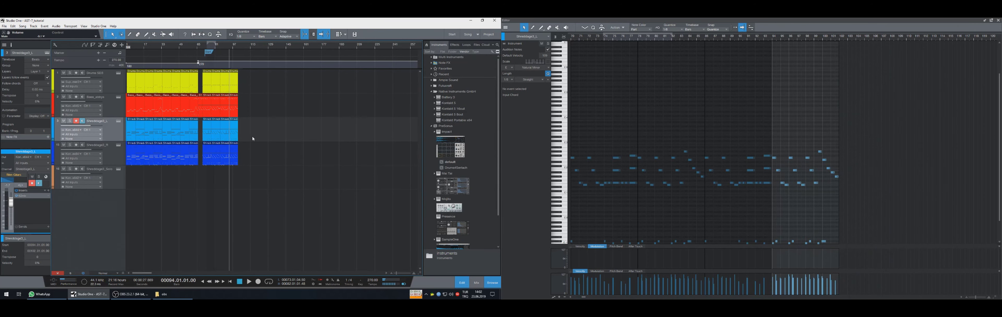
# - Play the last closing part up to bar 97
pyautogui.press('KP_Subtract')
pyautogui.press('KP_Subtract')
pyautogui.press('KP_Subtract')
pyautogui.press('KP_Subtract')
pyautogui.press('KP_Subtract')
pyautogui.press('KP_Subtract')
pyautogui.press('KP_Subtract')
pyautogui.press('KP_Subtract')
pyautogui.press('KP_Subtract')
pyautogui.press('space')
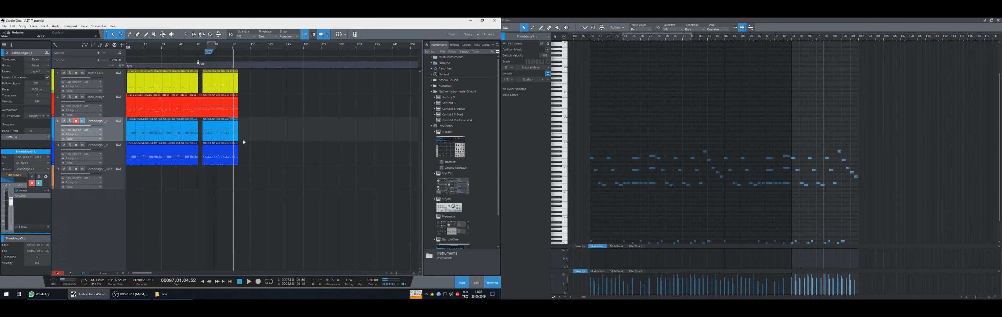
# - Try extending the bass and drum tracks with copies of their final parts at bar 102, and undo those copies
pyautogui.click(241, 104)
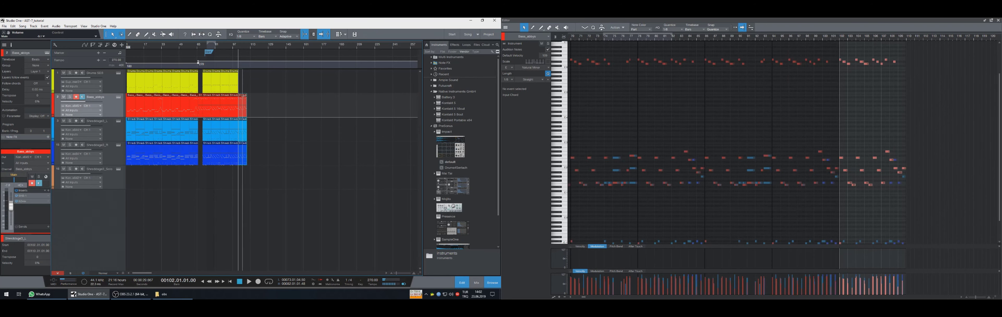
pyautogui.click(231, 88)
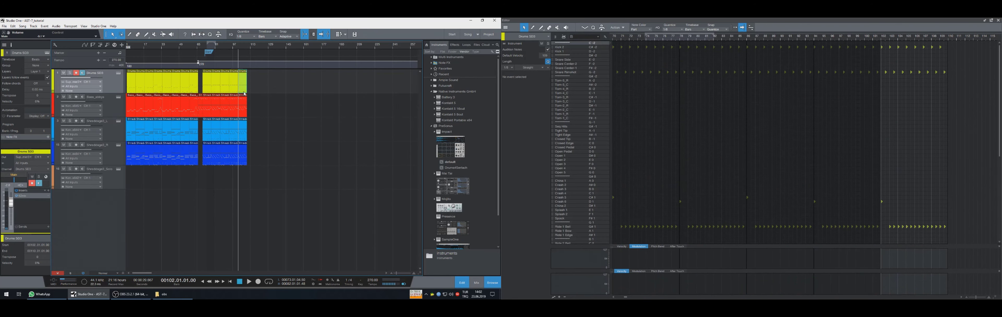
pyautogui.click(234, 91)
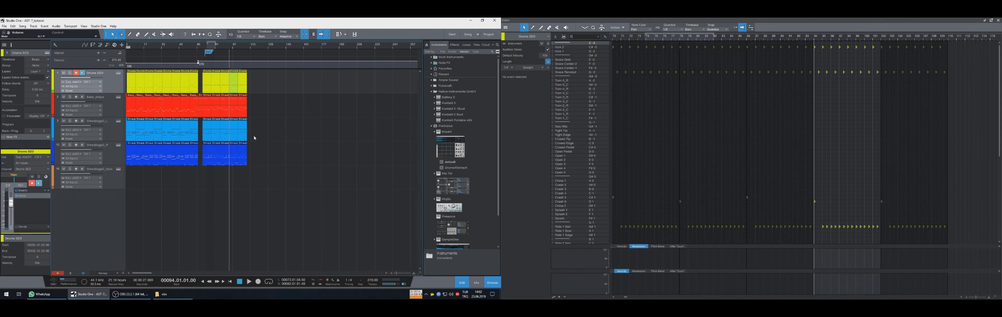
pyautogui.hotkey('ctrl', 'z')
pyautogui.hotkey('ctrl', 'z')
# - Duplicate the last two drum, bass and guitar parts together so the closing section continues past bar 102
pyautogui.moveTo(248, 151); pyautogui.dragTo(222, 83)
pyautogui.press('d')
pyautogui.click(244, 91)
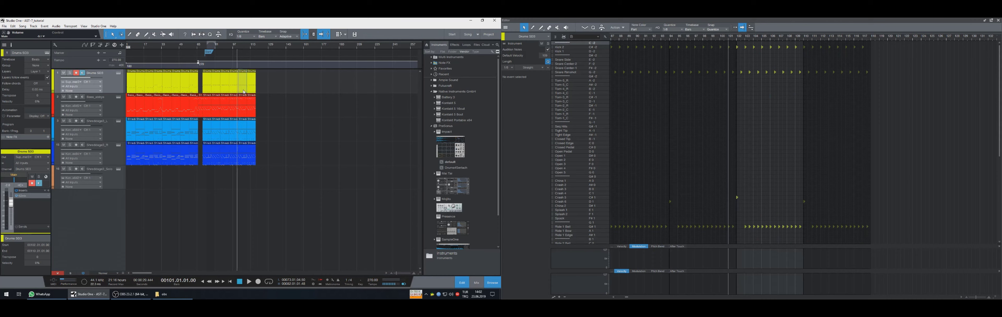
# - Play the drum part ending at bar 102, examining its notes around bars 96 to 100
pyautogui.click(236, 94)
pyautogui.press('space')
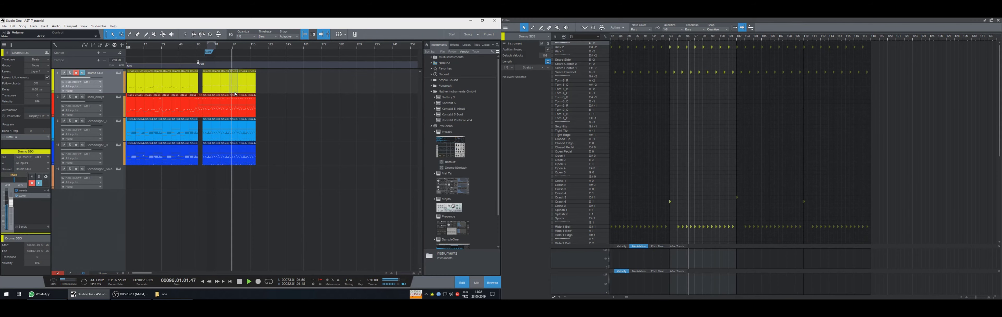
pyautogui.keyDown('ctrl'); pyautogui.click(235, 47); pyautogui.keyUp('ctrl')
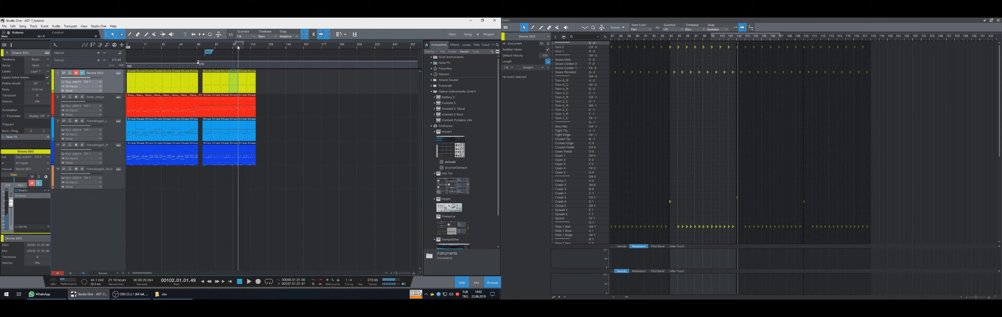
pyautogui.click(235, 89)
pyautogui.click(236, 89)
pyautogui.press('space')
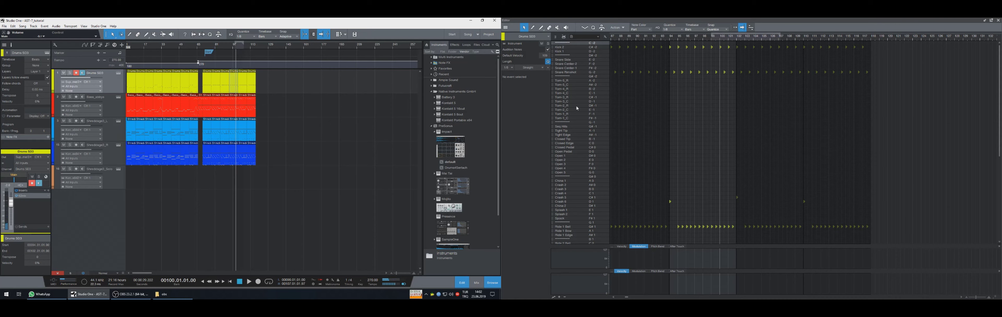
pyautogui.press('space')
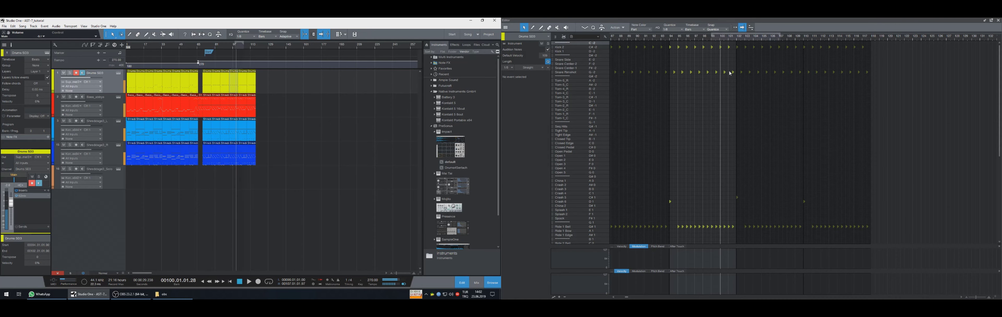
pyautogui.moveTo(719, 38)
pyautogui.mouseDown()
pyautogui.moveTo(720, 25)
pyautogui.moveTo(722, 66)
pyautogui.moveTo(726, 47)
pyautogui.mouseUp()
pyautogui.scroll(-2, 725, 46)
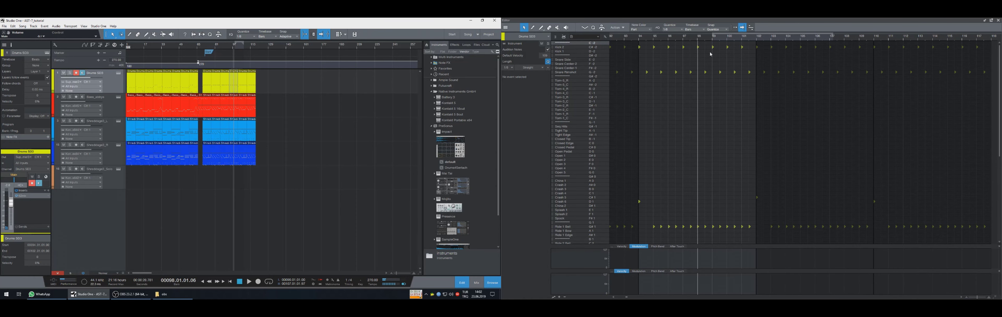
pyautogui.moveTo(711, 37); pyautogui.dragTo(713, 47)
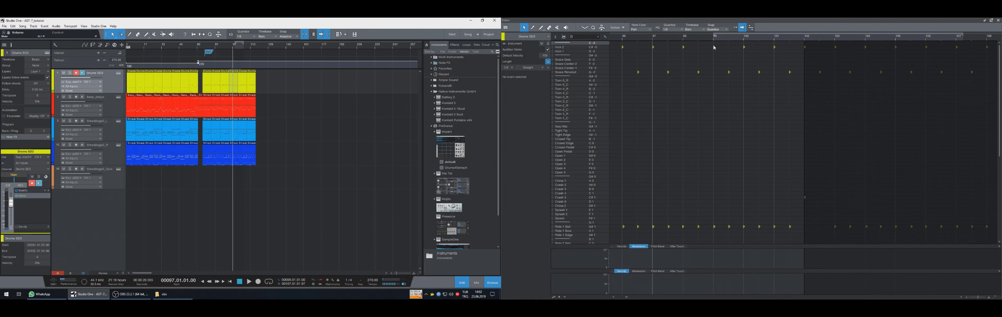
pyautogui.press('space')
# - Change the drum editor's quantize value, draw extra snare hits from late bar 98 into bar 99, and play them
pyautogui.click(671, 31)
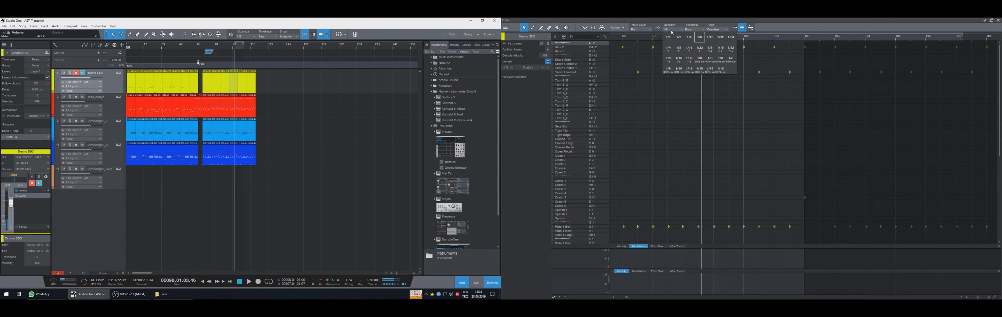
pyautogui.click(710, 38)
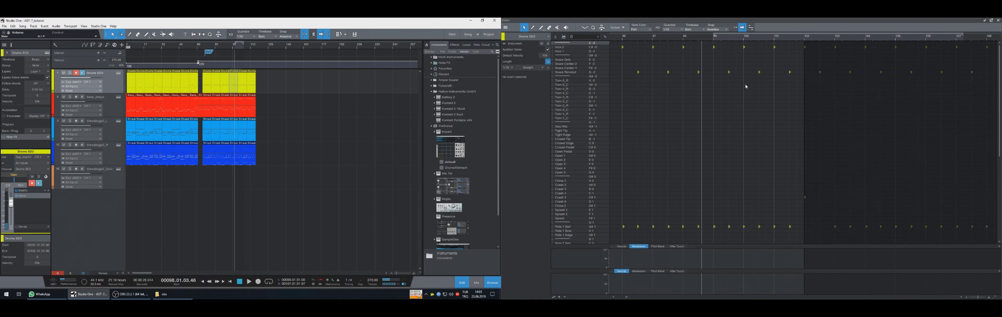
pyautogui.click(706, 68)
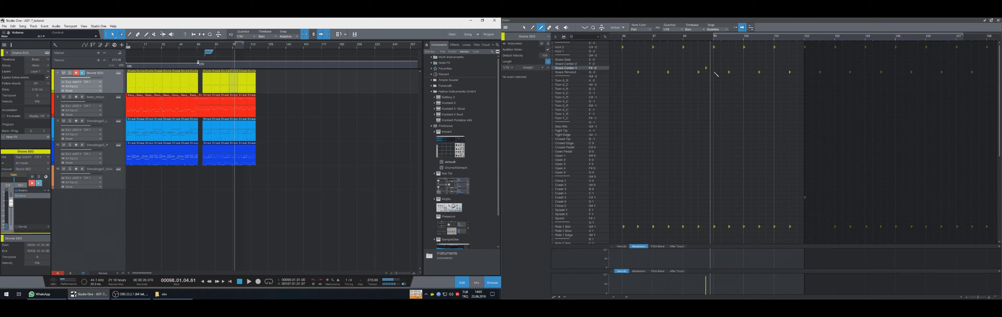
pyautogui.click(715, 72)
pyautogui.click(729, 69)
pyautogui.click(715, 51)
pyautogui.click(716, 51)
pyautogui.press('space')
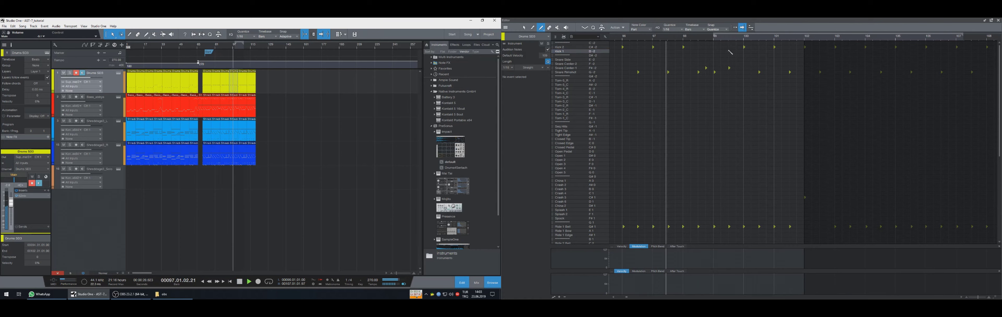
# - Delete the ride hits after bar 98 up to the end of the drum part and play the passage
pyautogui.press('space')
pyautogui.press('1')
pyautogui.moveTo(795, 220); pyautogui.dragTo(692, 236)
pyautogui.press('Delete')
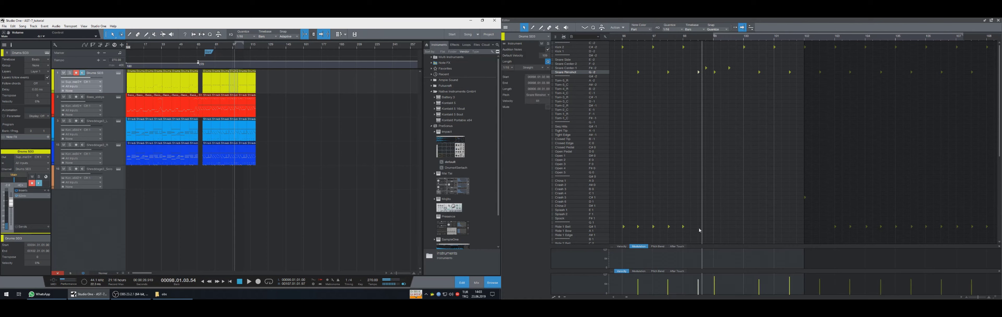
pyautogui.press('KP_Subtract')
pyautogui.press('KP_Subtract')
pyautogui.press('KP_Subtract')
pyautogui.press('KP_Subtract')
pyautogui.press('space')
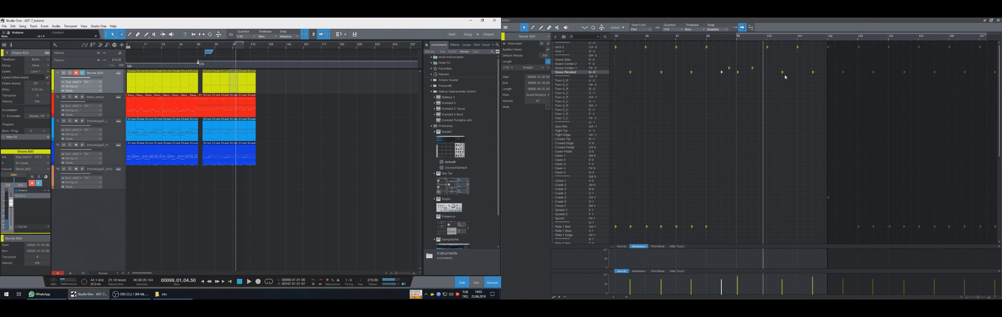
# - Remove the snare hits in bars 100 and 101 and draw triplet kick hits there using a triplet quantize value
pyautogui.moveTo(782, 76)
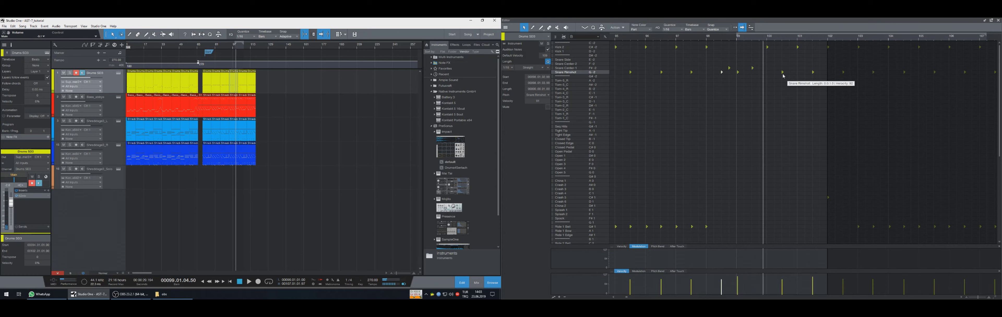
pyautogui.click(783, 75)
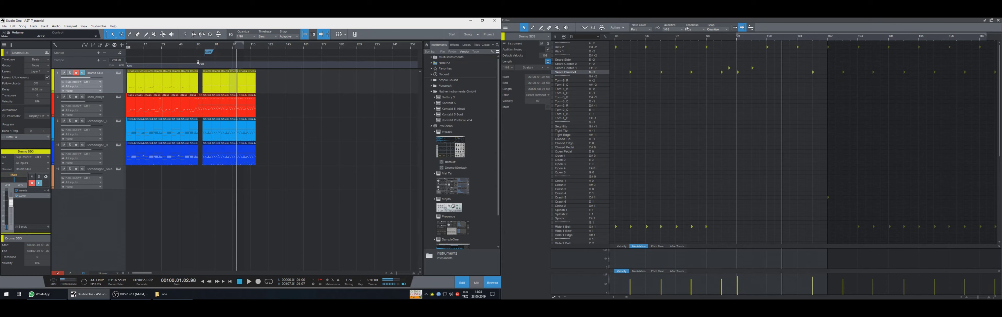
pyautogui.click(672, 30)
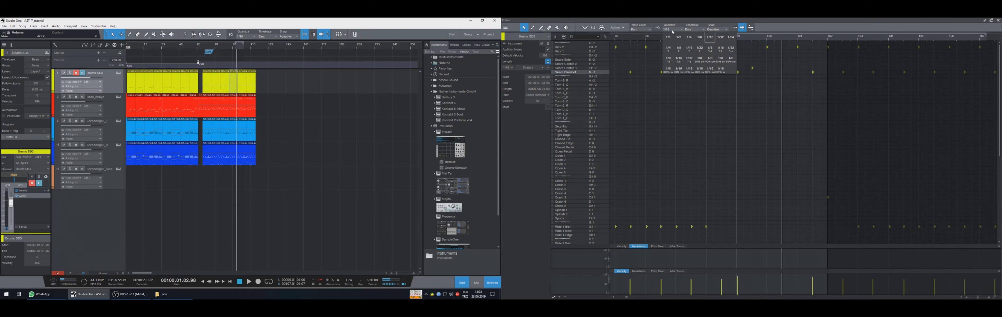
pyautogui.click(679, 49)
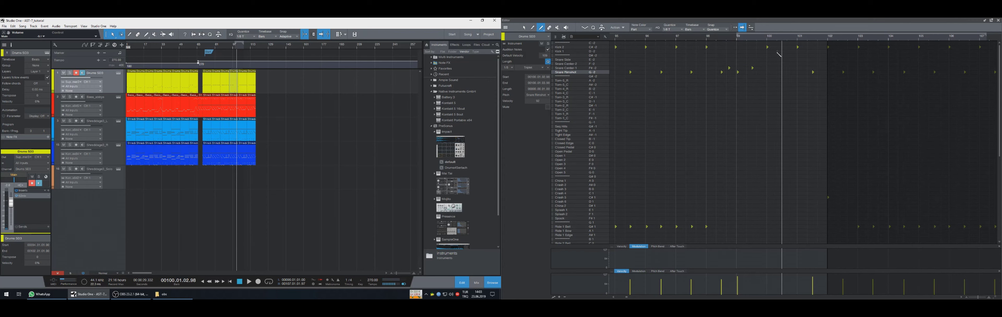
pyautogui.click(778, 52)
pyautogui.click(797, 51)
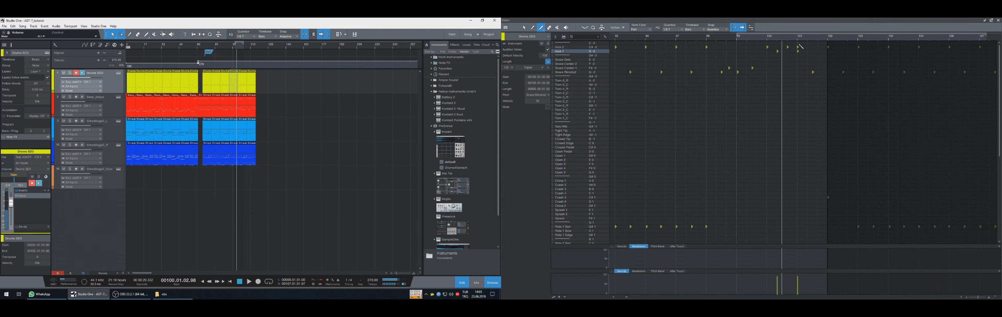
pyautogui.click(818, 51)
pyautogui.click(813, 72)
# - Play the drum part from around bar 97 to listen to the triplet kick run at bar 100
pyautogui.press('KP_Subtract')
pyautogui.press('KP_Subtract')
pyautogui.press('KP_Subtract')
pyautogui.press('space')
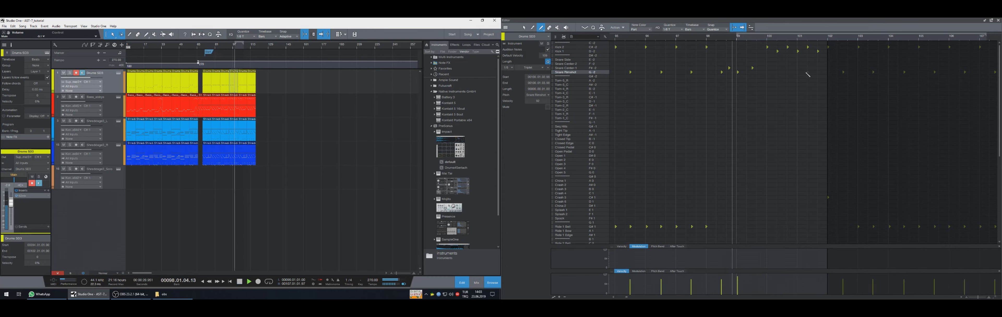
pyautogui.press('space')
pyautogui.press('KP_Subtract')
pyautogui.press('KP_Subtract')
pyautogui.press('KP_Subtract')
pyautogui.press('KP_Subtract')
pyautogui.press('KP_Subtract')
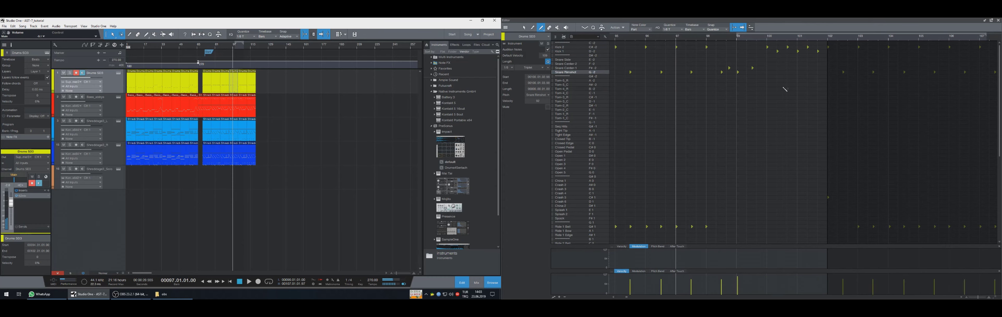
pyautogui.press('space')
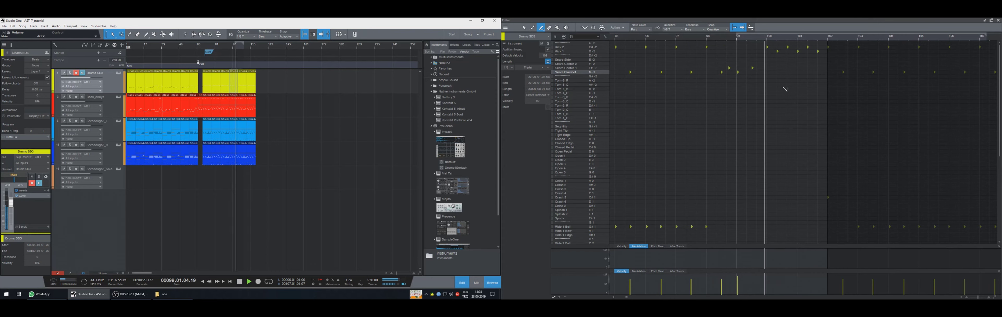
# - Select the center snare hits around bar 99 and adjust the velocity of the last one
pyautogui.press('1')
pyautogui.moveTo(766, 66); pyautogui.dragTo(744, 84)
pyautogui.press('2')
pyautogui.click(750, 274)
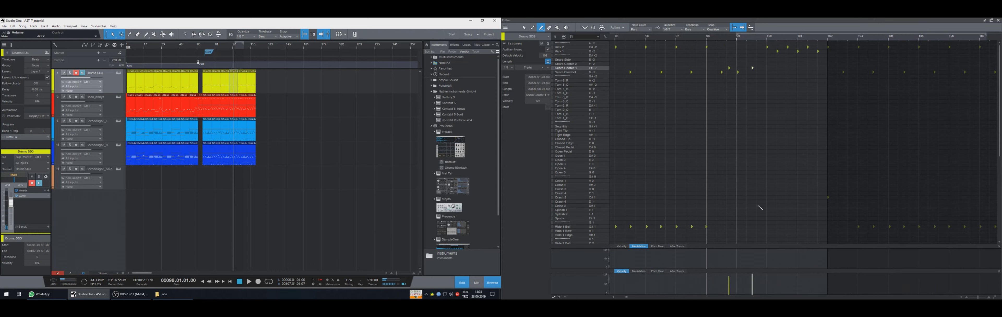
pyautogui.press('1')
pyautogui.click(779, 83)
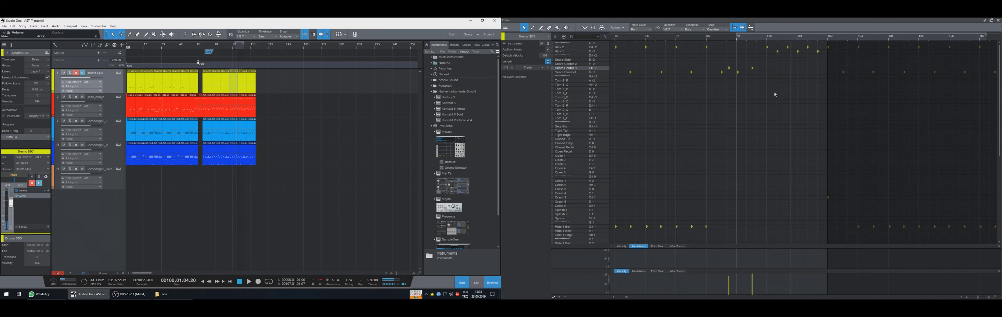
# - Move the ride hit at bar 98 onto a crash cymbal, comparing neighbouring crashes by playing the part
pyautogui.moveTo(714, 234); pyautogui.dragTo(700, 213)
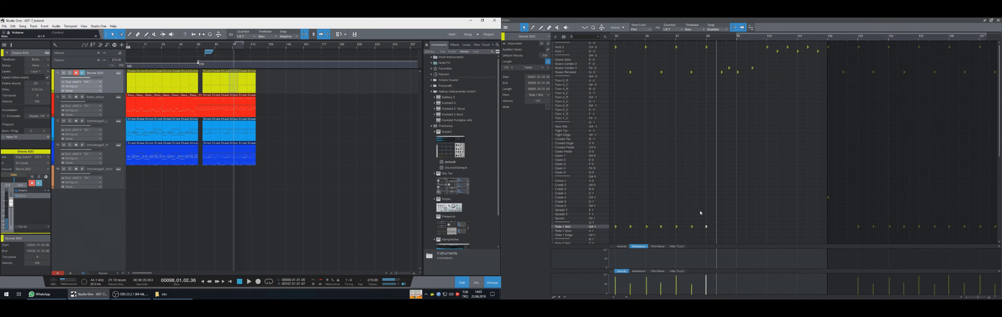
pyautogui.press('Down')
pyautogui.press('Down')
pyautogui.press('Down')
pyautogui.press('Down')
pyautogui.press('Down')
pyautogui.press('Down')
pyautogui.press('Down')
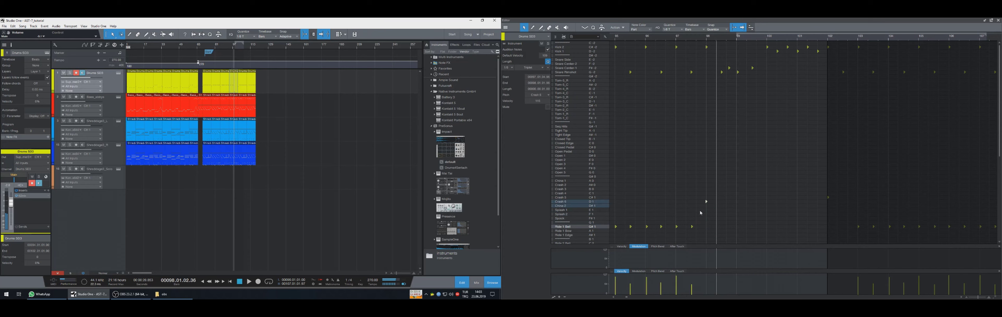
pyautogui.press('Up')
pyautogui.press('space')
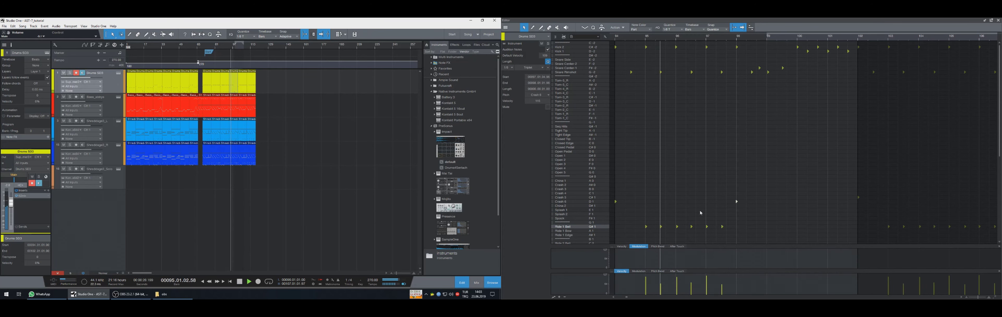
pyautogui.press('space')
pyautogui.press('Down')
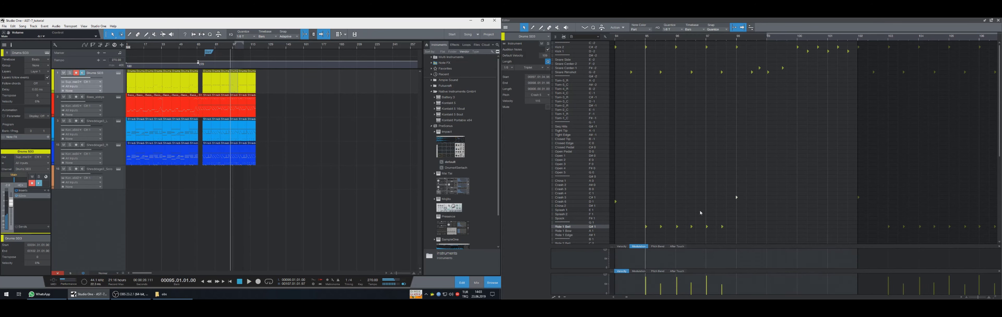
pyautogui.press('space')
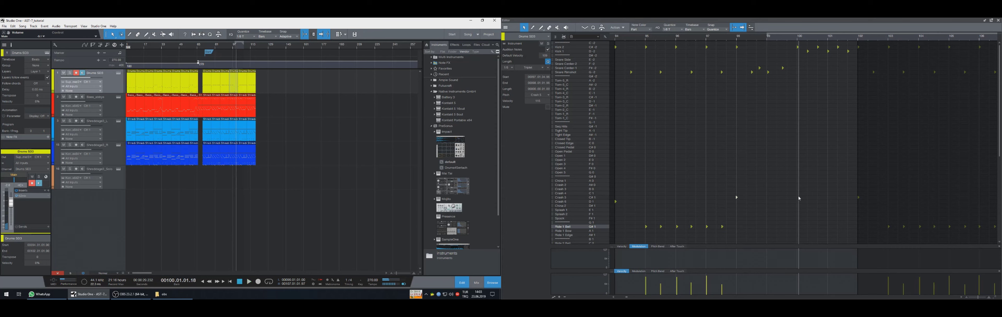
# - Draw a crash hit at bar 100 and shift it to a different crash cymbal
pyautogui.press('5')
pyautogui.click(798, 184)
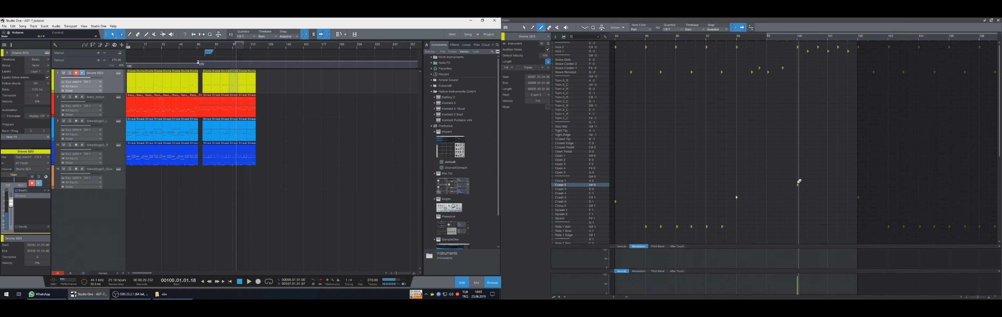
pyautogui.moveTo(828, 169); pyautogui.dragTo(780, 201)
pyautogui.press('Up')
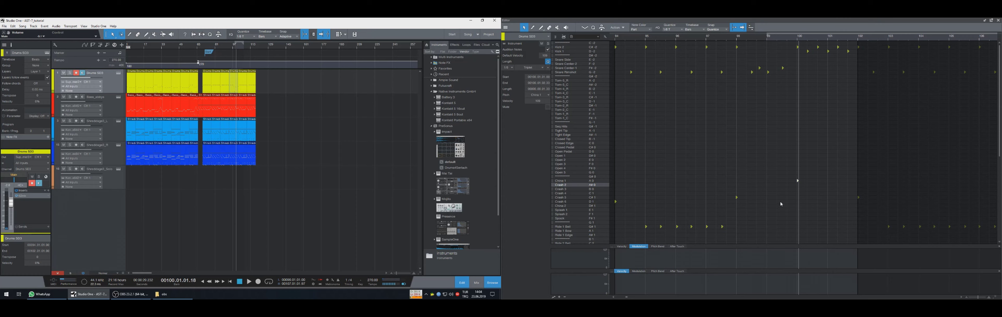
pyautogui.press('Down')
pyautogui.press('Down')
pyautogui.press('Down')
pyautogui.press('Down')
pyautogui.press('Down')
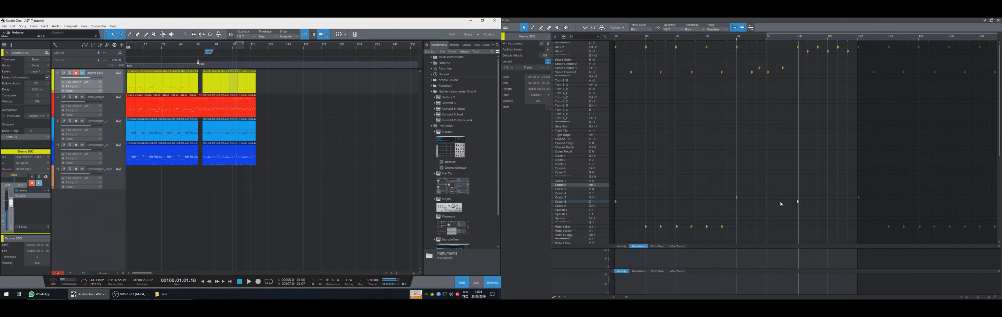
pyautogui.press('Down')
pyautogui.press('Up')
pyautogui.press('Down')
# - Draw five more crash hits in triplets up to bar 102, alternating between two crash cymbals
pyautogui.click(808, 181)
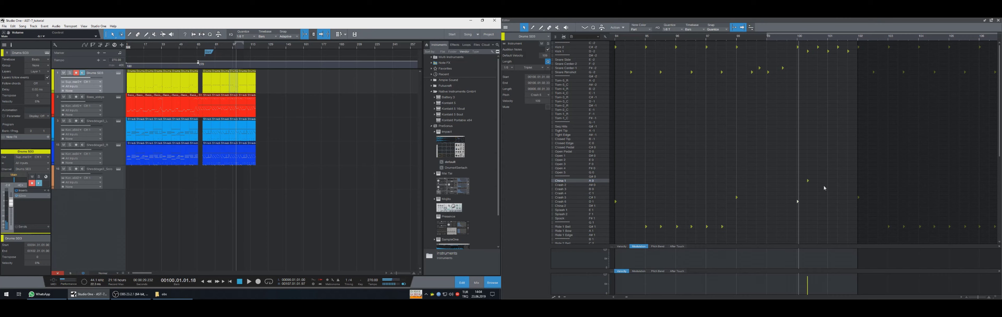
pyautogui.click(808, 180)
pyautogui.press('Down')
pyautogui.press('Down')
pyautogui.press('Up')
pyautogui.press('Down')
pyautogui.press('Up')
pyautogui.click(817, 201)
pyautogui.click(827, 185)
pyautogui.click(838, 201)
pyautogui.click(848, 185)
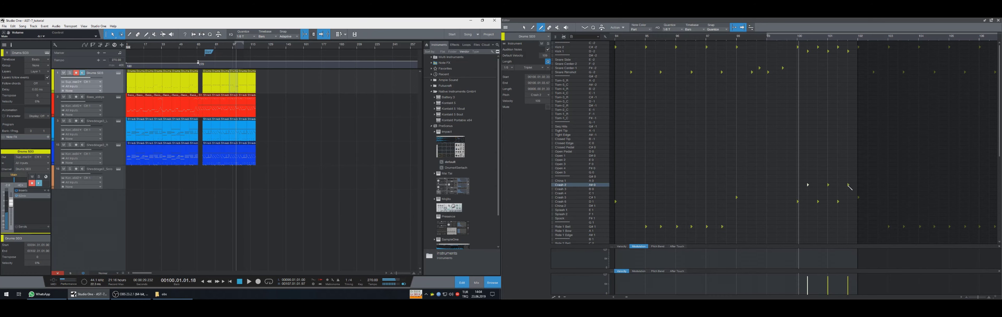
# - Humanize the new crash hits between bars 100 and 102, select the kick hits there and play the passage
pyautogui.moveTo(849, 175); pyautogui.dragTo(777, 219)
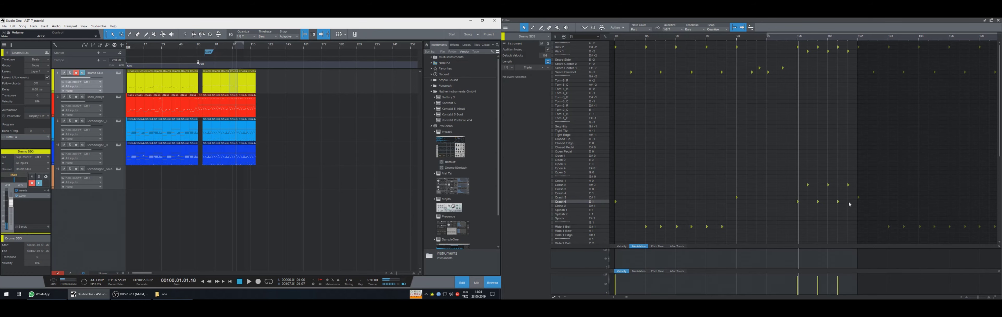
pyautogui.moveTo(860, 216); pyautogui.dragTo(795, 165)
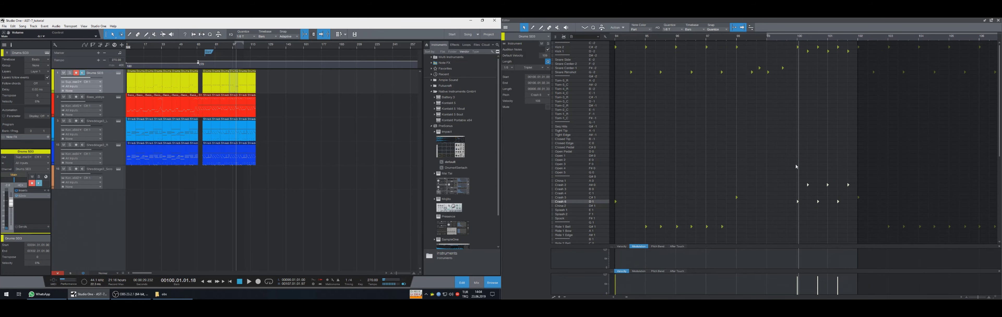
pyautogui.press('h')
pyautogui.press('h')
pyautogui.press('h')
pyautogui.press('h')
pyautogui.moveTo(849, 58); pyautogui.dragTo(794, 45)
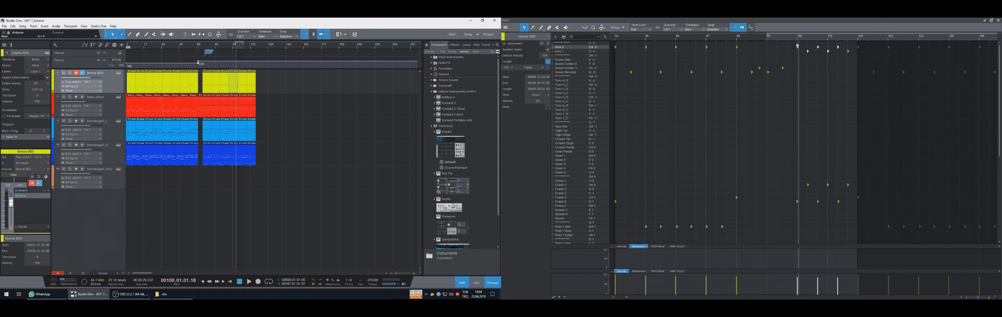
pyautogui.press('space')
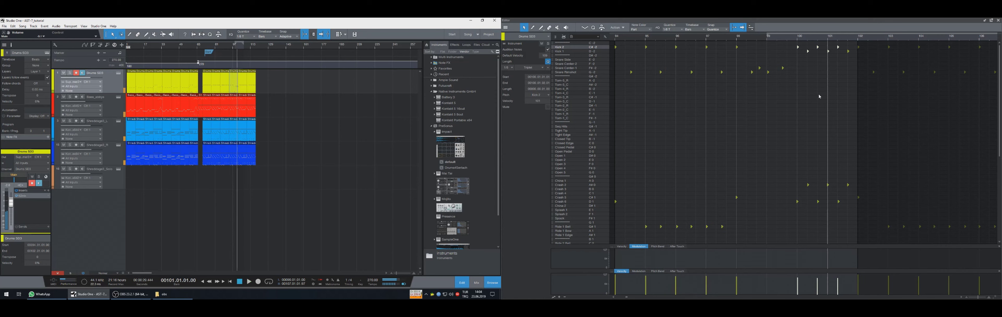
pyautogui.press('space')
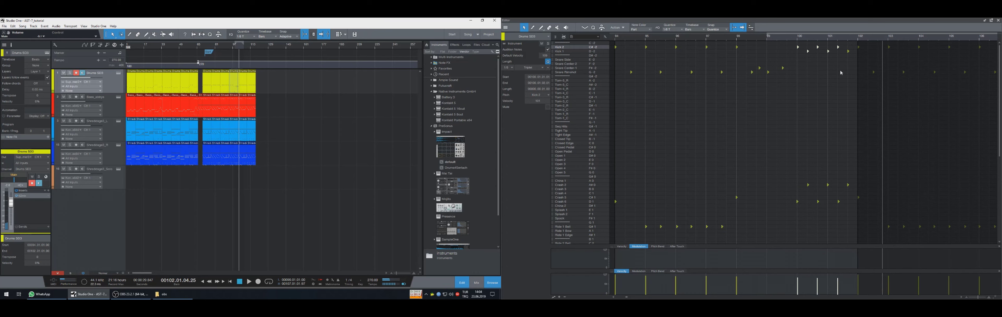
# - Delete all the snare and ride hits in the drum part that starts at bar 102
pyautogui.hscroll(8, 826, 183)
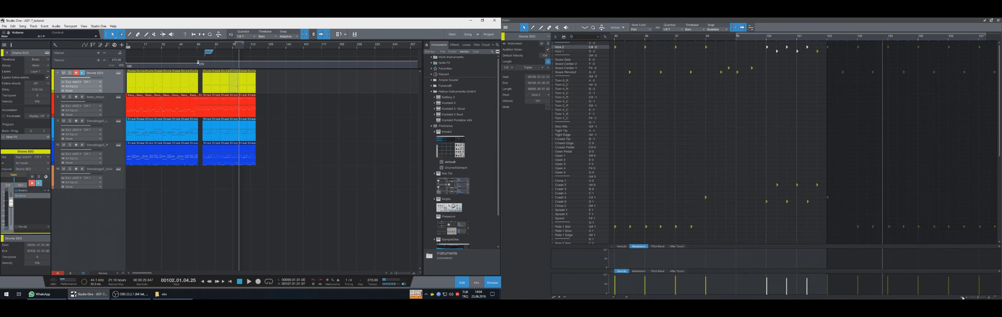
pyautogui.click(680, 90)
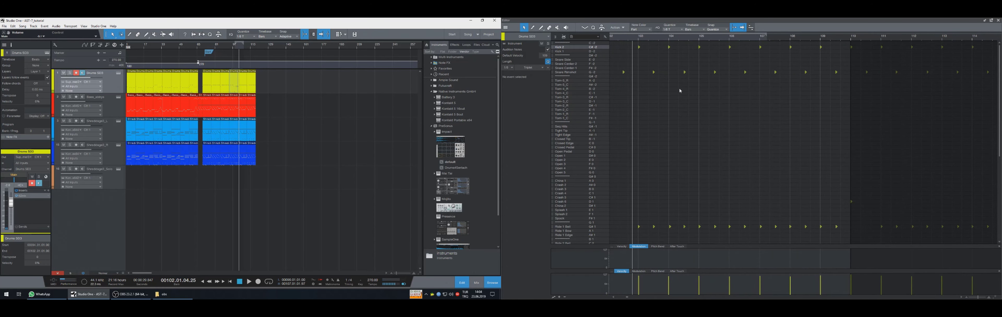
pyautogui.moveTo(619, 65); pyautogui.dragTo(841, 79)
pyautogui.press('Delete')
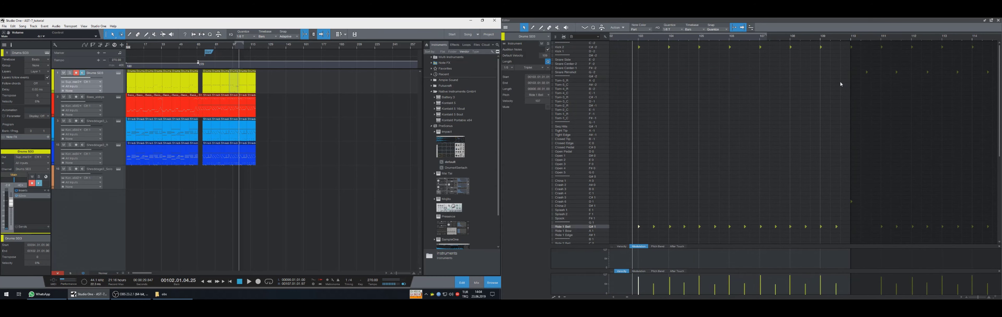
pyautogui.moveTo(890, 236); pyautogui.dragTo(664, 225)
pyautogui.press('Delete')
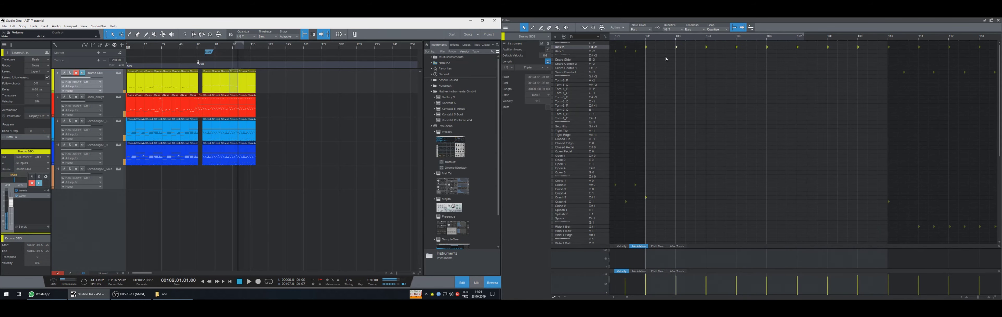
# - Change the quantize value, draw extra kick hits between the existing ones from bar 102 onward, and select all kicks in that part
pyautogui.click(676, 32)
pyautogui.click(700, 38)
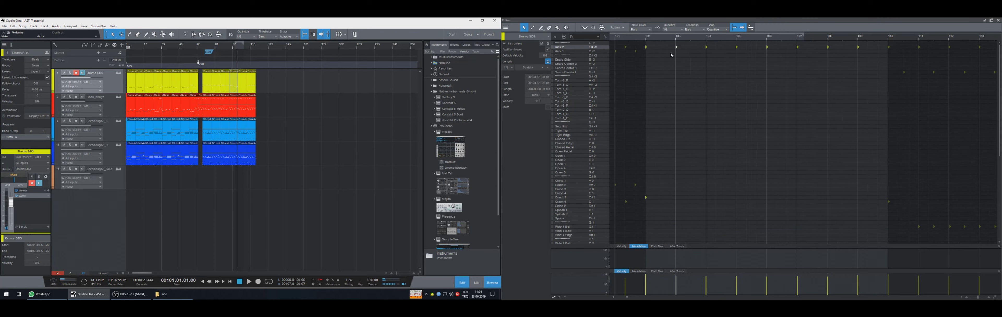
pyautogui.press('5')
pyautogui.click(662, 51)
pyautogui.press('space')
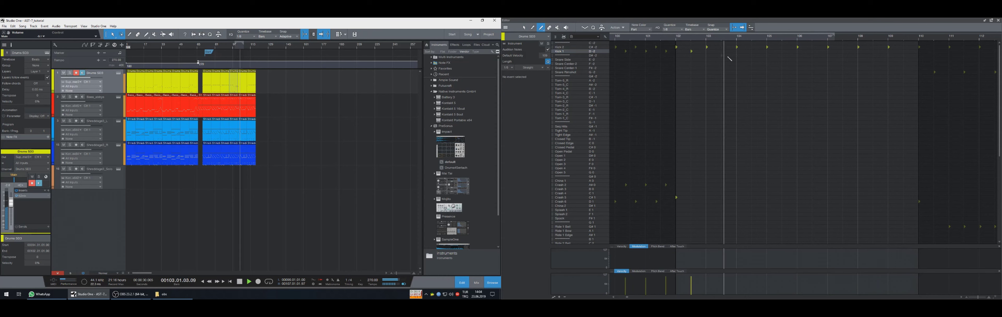
pyautogui.click(722, 51)
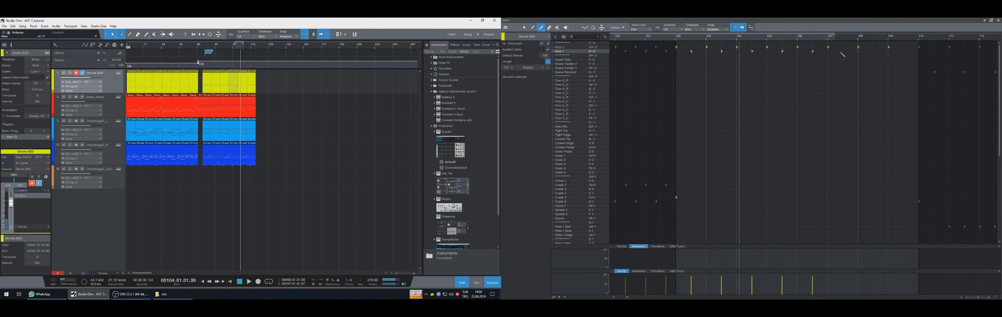
pyautogui.press('1')
pyautogui.moveTo(918, 62); pyautogui.dragTo(672, 40)
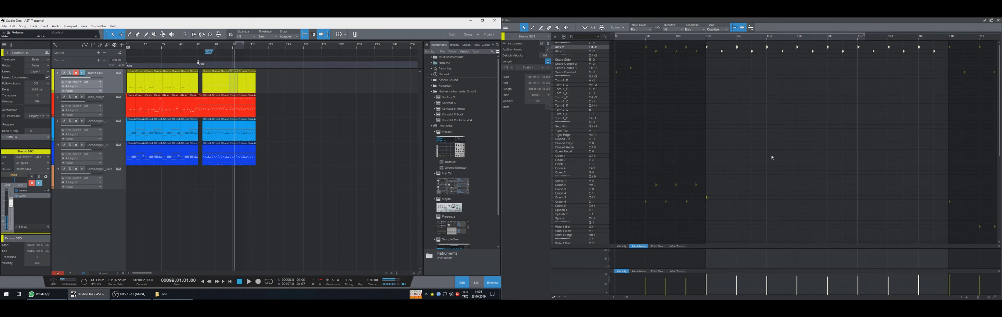
# - Move the crash hit at bar 102 one row down, draw a snare rimshot at bar 104 and play the part
pyautogui.click(735, 198)
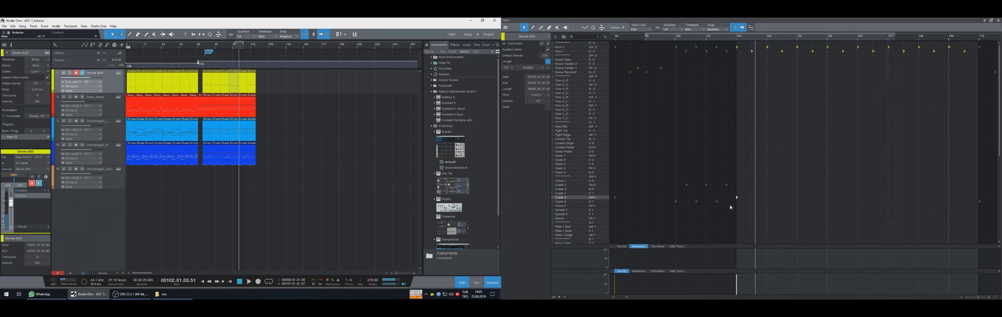
pyautogui.press('Down')
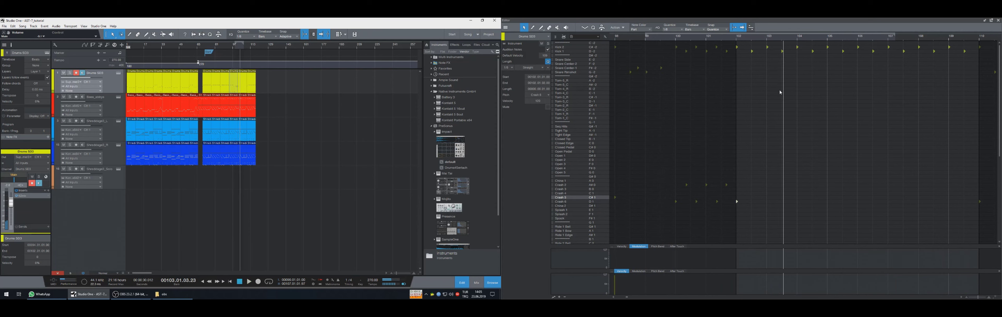
pyautogui.press('5')
pyautogui.click(797, 72)
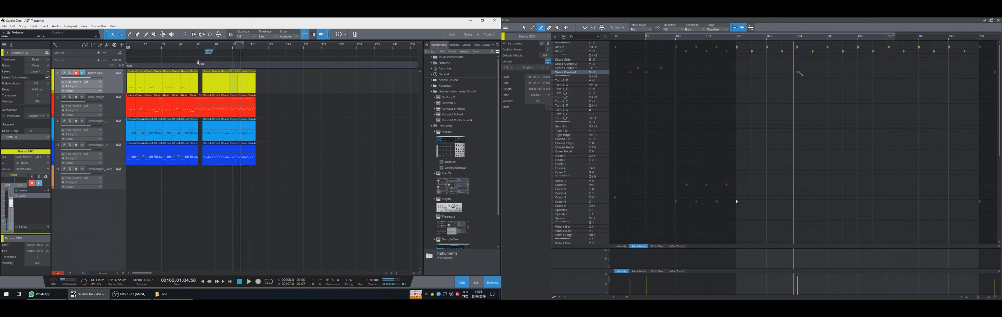
pyautogui.press('1')
pyautogui.press('space')
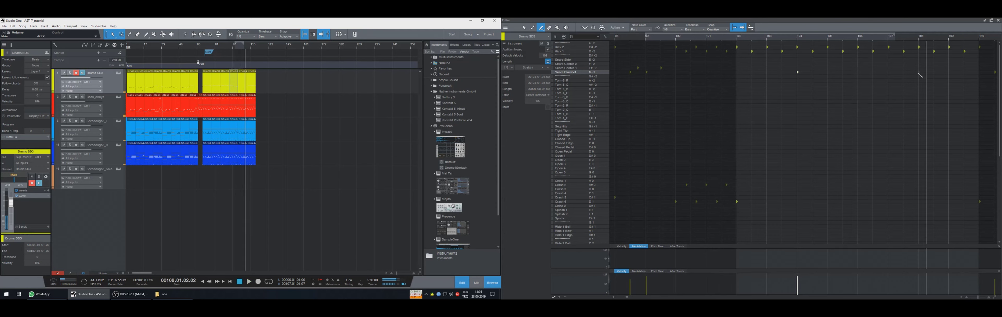
# - Draw a second snare rimshot at bar 108, select both rimshots and play from bar 101
pyautogui.press('space')
pyautogui.press('1')
pyautogui.moveTo(942, 62); pyautogui.dragTo(758, 83)
pyautogui.press('5')
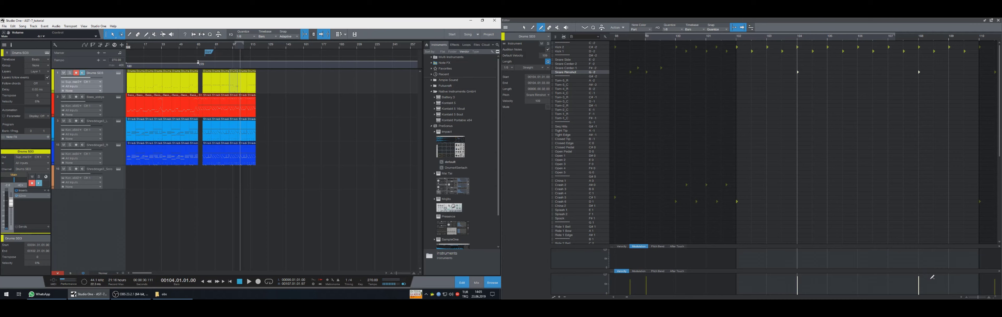
pyautogui.moveTo(839, 263); pyautogui.dragTo(783, 256)
pyautogui.press('KP_Subtract')
pyautogui.press('KP_Subtract')
pyautogui.press('KP_Subtract')
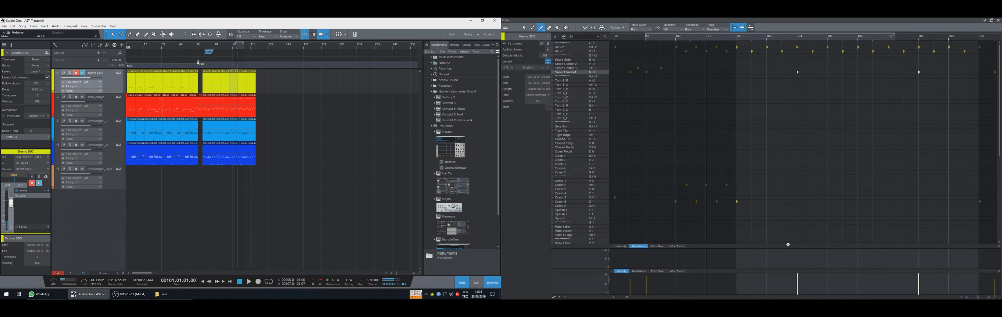
pyautogui.press('space')
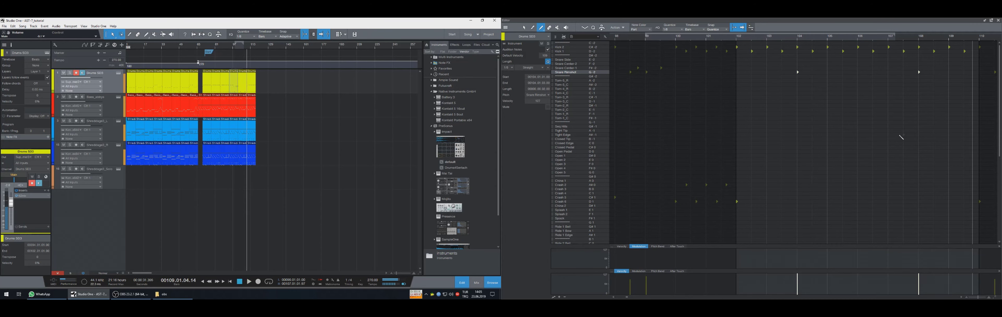
# - Play the crash fill and its transition into the half-time part from several bars before bar 102
pyautogui.press('KP_Subtract')
pyautogui.press('KP_Subtract')
pyautogui.press('KP_Subtract')
pyautogui.press('KP_Subtract')
pyautogui.press('KP_Subtract')
pyautogui.press('KP_Subtract')
pyautogui.press('KP_Subtract')
pyautogui.press('KP_Subtract')
pyautogui.press('KP_Subtract')
pyautogui.press('KP_Subtract')
pyautogui.press('KP_Subtract')
pyautogui.press('KP_Subtract')
pyautogui.press('space')
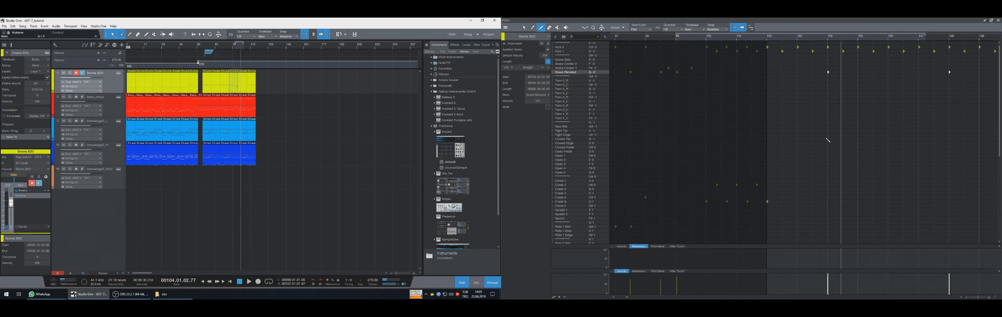
# - Draw an open hi-hat hit at bar 104, move it to the Open 4 row and add matching hits at bars 106 and 108
pyautogui.click(828, 140)
pyautogui.press('1')
pyautogui.press('Down')
pyautogui.press('Down')
pyautogui.press('Down')
pyautogui.press('Down')
pyautogui.press('Down')
pyautogui.press('Down')
pyautogui.press('Down')
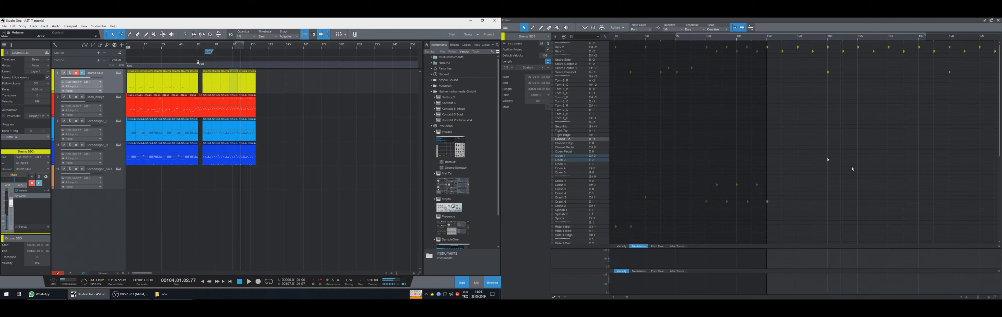
pyautogui.press('Up')
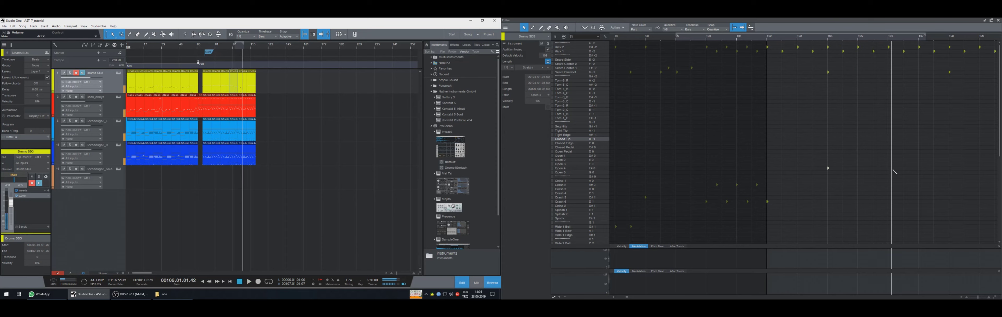
pyautogui.press('5')
pyautogui.click(887, 168)
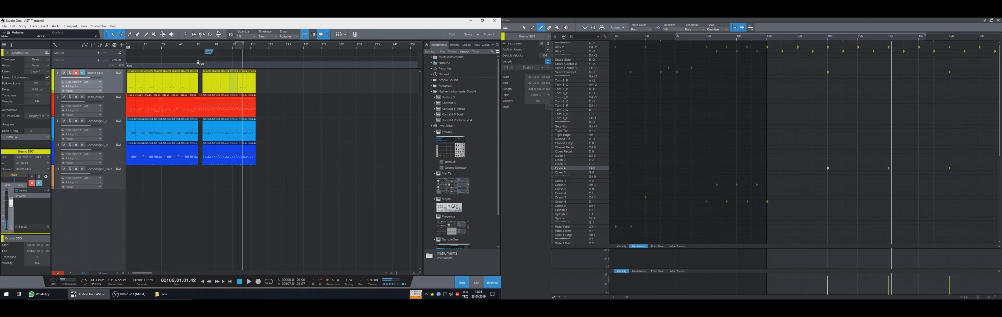
# - Play the drum part with the open hi-hat hits from bar 100
pyautogui.click(961, 297)
pyautogui.click(961, 297)
pyautogui.click(961, 297)
pyautogui.press('KP_Subtract')
pyautogui.press('KP_Subtract')
pyautogui.press('KP_Subtract')
pyautogui.press('KP_Subtract')
pyautogui.press('KP_Subtract')
pyautogui.press('KP_Subtract')
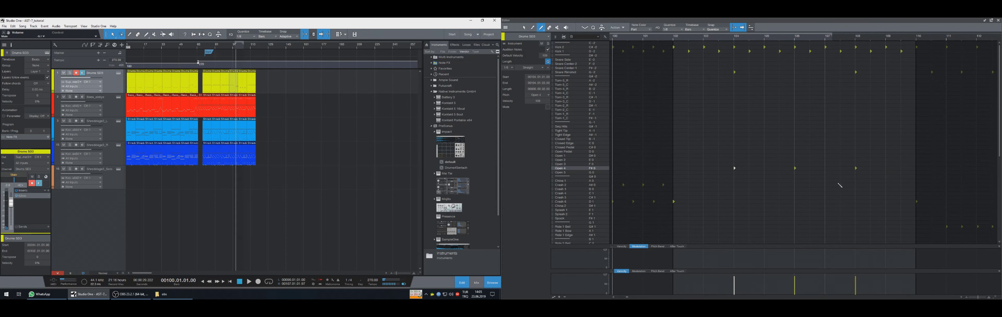
pyautogui.press('space')
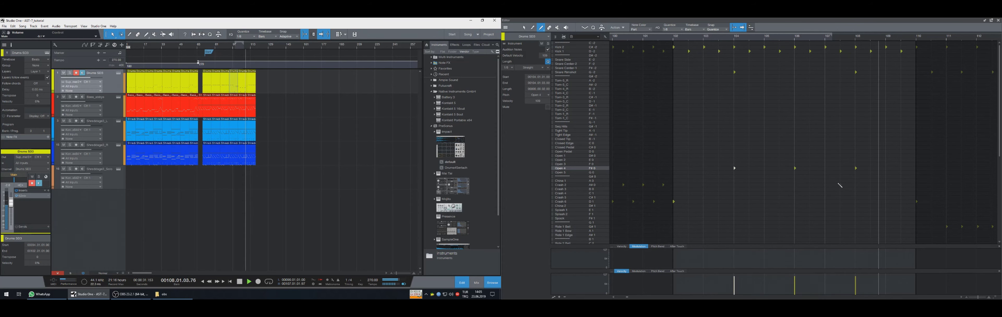
pyautogui.press('space')
# - Delete the drum part starting at bar 110 and duplicate the reworked bar 102 part into its place
pyautogui.press('1')
pyautogui.press('KP_Subtract')
pyautogui.press('KP_Subtract')
pyautogui.press('KP_Subtract')
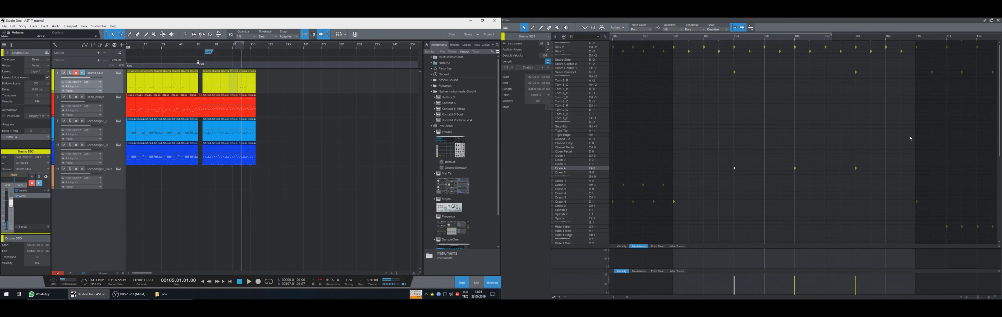
pyautogui.press('KP_Subtract')
pyautogui.press('KP_Subtract')
pyautogui.press('KP_Subtract')
pyautogui.press('KP_Subtract')
pyautogui.click(253, 90)
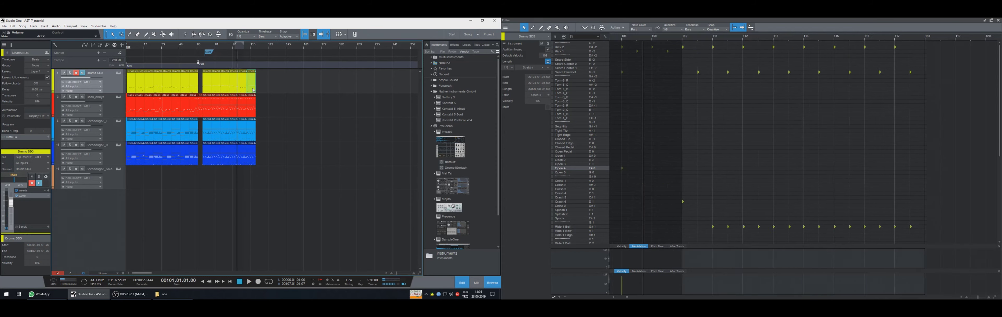
pyautogui.press('Delete')
pyautogui.click(242, 90)
pyautogui.press('d')
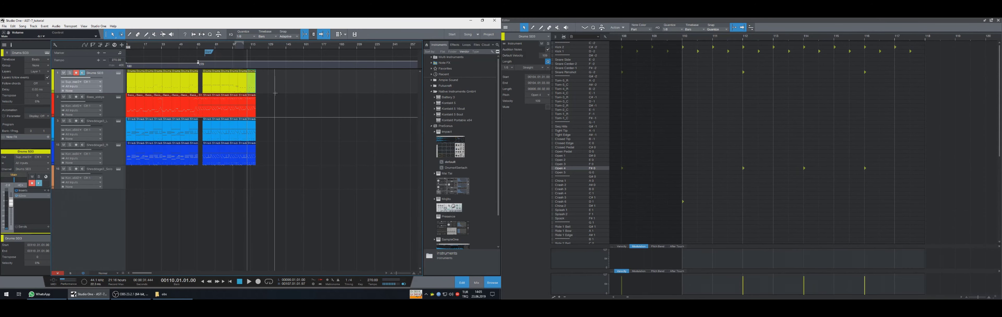
# - Play the reworked drum part through into its copy at bar 110
pyautogui.press('KP_Subtract')
pyautogui.press('KP_Subtract')
pyautogui.press('KP_Subtract')
pyautogui.press('KP_Subtract')
pyautogui.press('KP_Subtract')
pyautogui.press('KP_Subtract')
pyautogui.press('KP_Subtract')
pyautogui.press('KP_Subtract')
pyautogui.press('KP_Subtract')
pyautogui.press('KP_Subtract')
pyautogui.press('space')
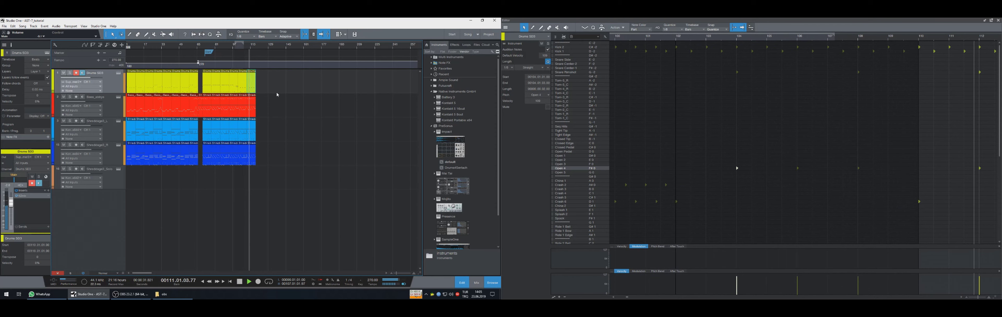
pyautogui.press('space')
# - Move the crash hit at bar 110 up to another crash cymbal
pyautogui.click(918, 202)
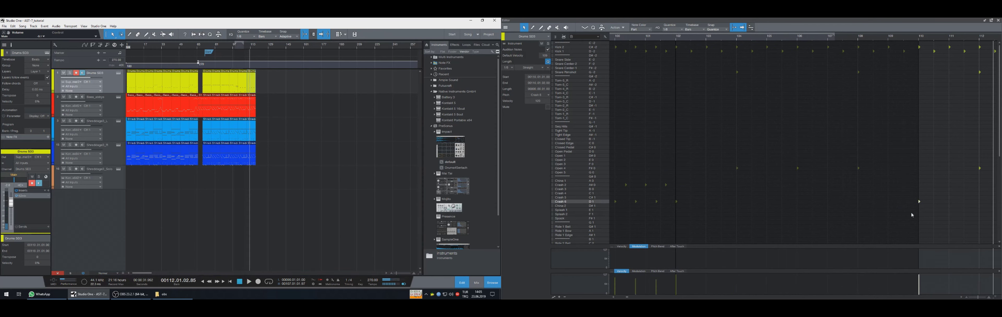
pyautogui.press('Up')
pyautogui.press('Up')
pyautogui.press('Up')
pyautogui.press('Up')
pyautogui.press('Up')
pyautogui.press('Down')
# - Play both reworked drum parts to check the changed crash at bar 110
pyautogui.press('KP_Subtract')
pyautogui.press('KP_Subtract')
pyautogui.press('KP_Subtract')
pyautogui.press('KP_Subtract')
pyautogui.press('KP_Subtract')
pyautogui.press('KP_Subtract')
pyautogui.press('KP_Subtract')
pyautogui.press('KP_Subtract')
pyautogui.press('KP_Subtract')
pyautogui.press('KP_Subtract')
pyautogui.press('KP_Subtract')
pyautogui.press('KP_Subtract')
pyautogui.press('KP_Subtract')
pyautogui.press('space')
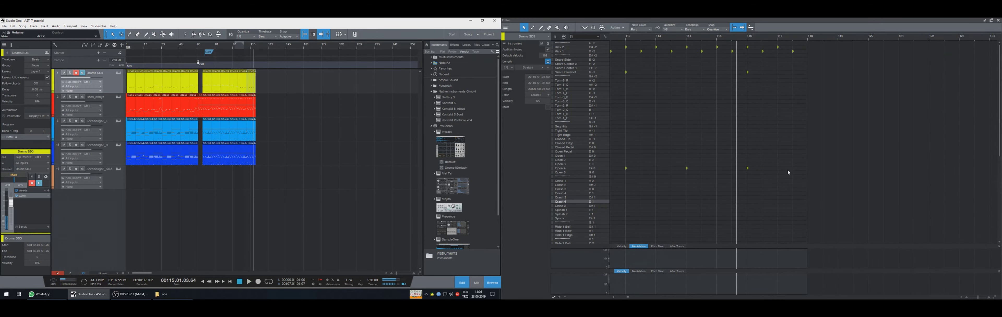
# - Replay the bars around bar 114 in short passages to check the hi-hat rhythm against the guitars
pyautogui.press('KP_Subtract')
pyautogui.press('KP_Subtract')
pyautogui.press('KP_Subtract')
pyautogui.press('KP_Subtract')
pyautogui.press('space')
pyautogui.press('space')
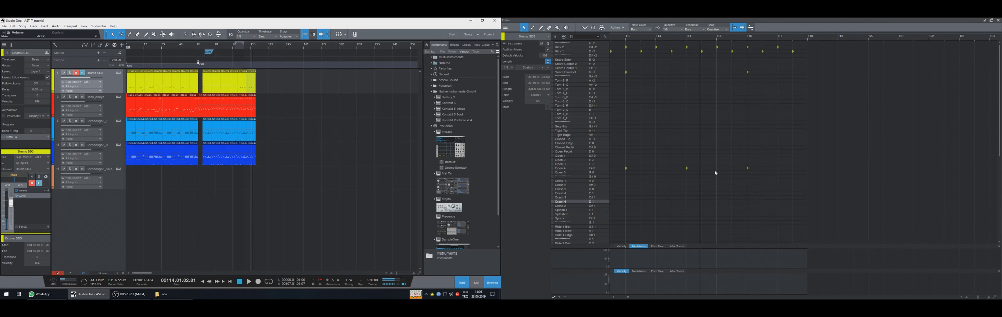
pyautogui.press('KP_Subtract')
pyautogui.press('KP_Subtract')
pyautogui.press('space')
pyautogui.press('space')
# - Rearrange the copied part's open hi-hat hits to bars 112, 114, mid-115 and 117, and select them
pyautogui.press('ctrl')
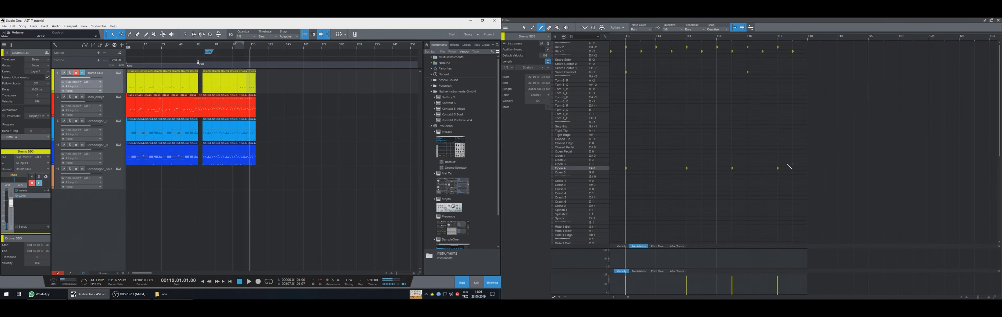
pyautogui.press('1')
pyautogui.moveTo(812, 157)
pyautogui.mouseDown()
pyautogui.moveTo(677, 180)
pyautogui.moveTo(439, 183)
pyautogui.moveTo(714, 200)
pyautogui.mouseUp()
pyautogui.press('KP_Subtract')
pyautogui.press('KP_Subtract')
pyautogui.press('KP_Subtract')
pyautogui.press('KP_Subtract')
pyautogui.press('KP_Subtract')
pyautogui.press('KP_Subtract')
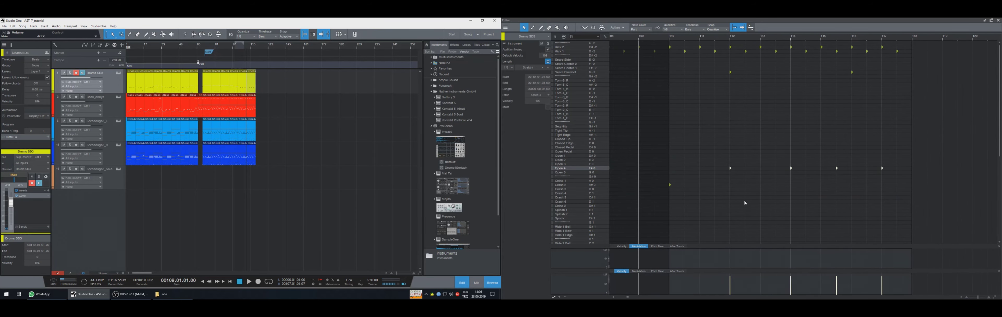
# - Add open hi-hat hits at bars 105, 107 and 109, lower the velocity of the added hits and play the part
pyautogui.click(714, 201)
pyautogui.press('KP_Subtract')
pyautogui.press('KP_Subtract')
pyautogui.press('KP_Subtract')
pyautogui.press('KP_Subtract')
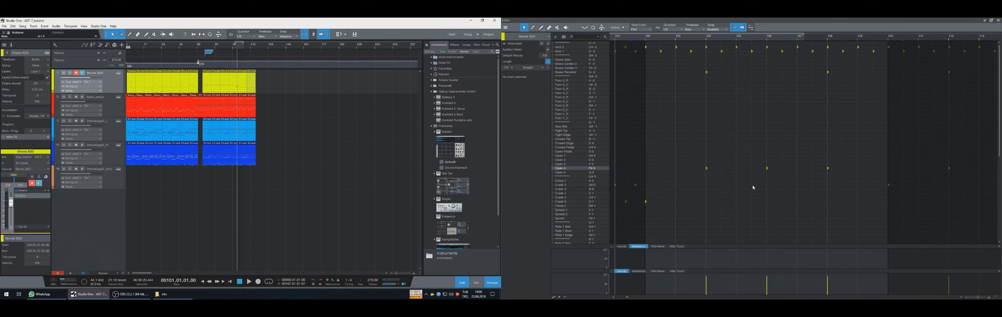
pyautogui.press('space')
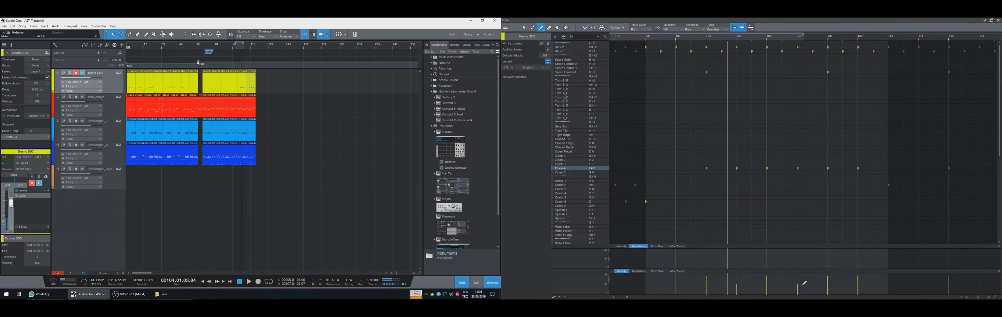
pyautogui.press('KP_Subtract')
pyautogui.moveTo(873, 149); pyautogui.dragTo(686, 179)
pyautogui.press('space')
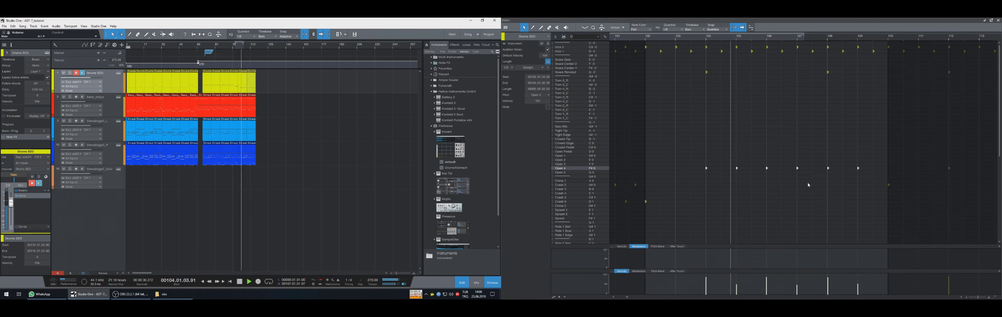
pyautogui.press('space')
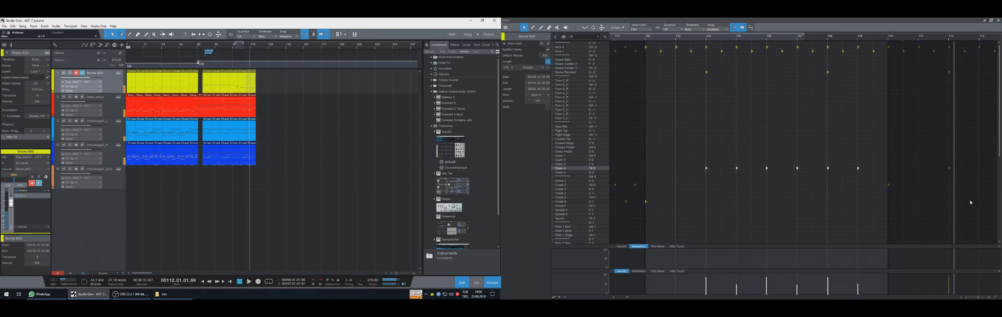
# - Draw an extra open hi-hat hit at bar 113 in the copied part and play from bar 110
pyautogui.click(970, 202)
pyautogui.press('KP_Add')
pyautogui.press('KP_Subtract')
pyautogui.press('KP_Subtract')
pyautogui.press('KP_Subtract')
pyautogui.press('KP_Subtract')
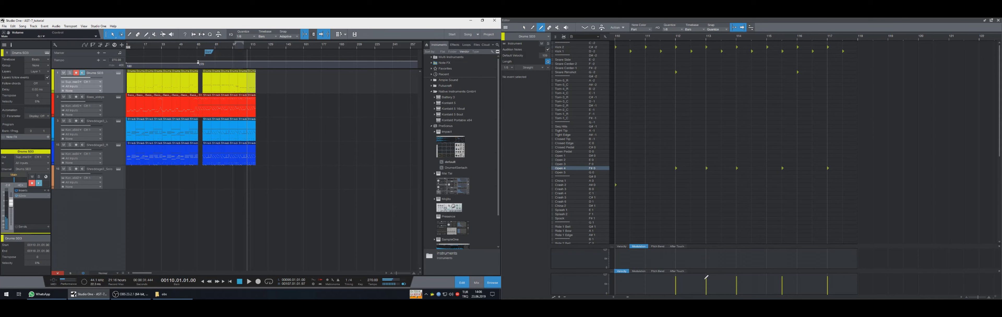
pyautogui.press('1')
pyautogui.press('space')
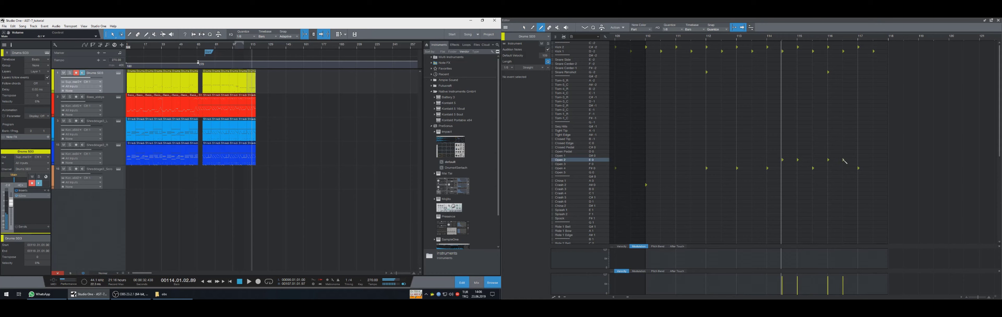
# - Draw four Open 2 hi-hat hits between bars 114 and 117, vary their velocities and play the passage
pyautogui.moveTo(771, 163); pyautogui.dragTo(771, 163)
pyautogui.press('5')
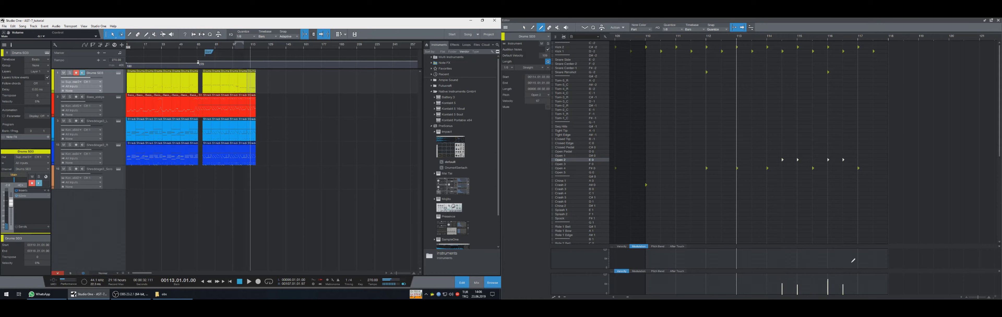
pyautogui.press('KP_Subtract')
pyautogui.press('KP_Subtract')
pyautogui.press('KP_Subtract')
pyautogui.press('KP_Subtract')
pyautogui.press('KP_Subtract')
pyautogui.press('KP_Subtract')
pyautogui.press('KP_Subtract')
pyautogui.press('KP_Subtract')
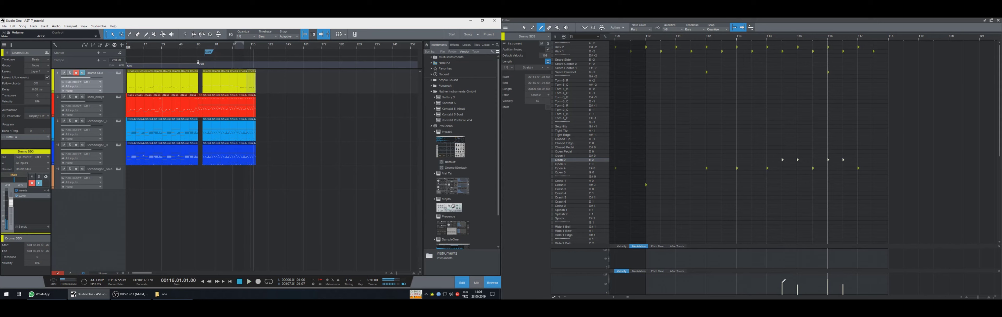
pyautogui.press('space')
pyautogui.press('space')
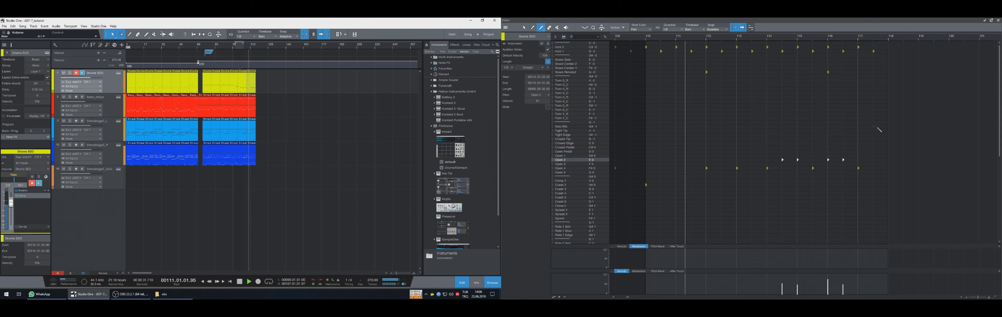
pyautogui.press('space')
# - Move the open hi-hat hit at bar 117 to a cymbal row below the hi-hats, play the ending and reselect the hit
pyautogui.press('1')
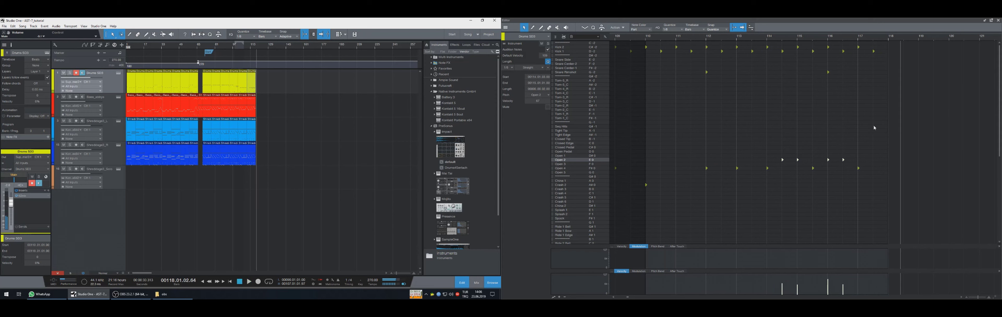
pyautogui.moveTo(873, 157); pyautogui.dragTo(856, 180)
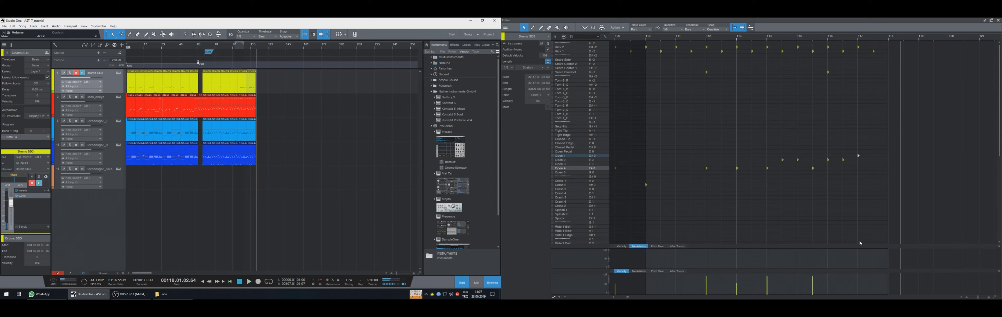
pyautogui.press('Up')
pyautogui.press('Up')
pyautogui.press('Up')
pyautogui.press('Up')
pyautogui.press('Up')
pyautogui.press('Up')
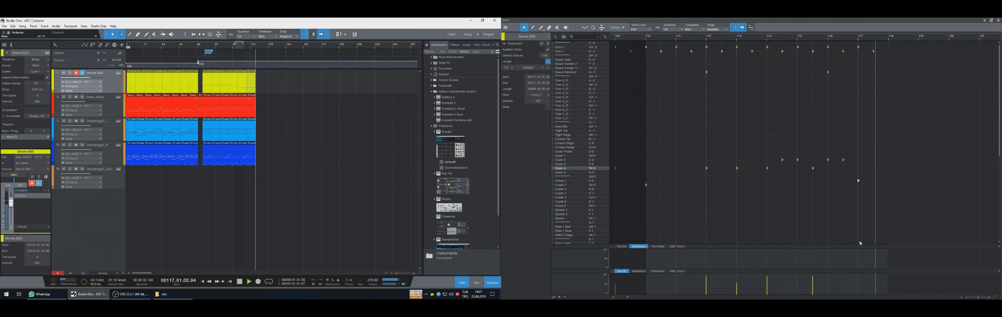
pyautogui.moveTo(874, 154); pyautogui.dragTo(842, 201)
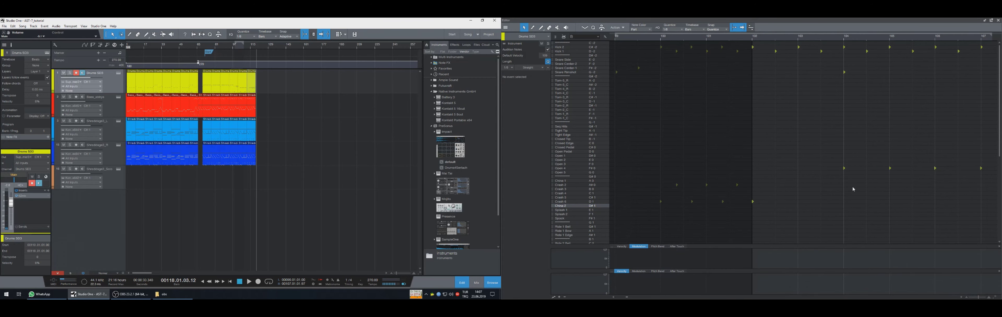
# - Play the closing bars of the drum part repeatedly and select the cymbal hit at bar 117 to check it
pyautogui.press('space')
pyautogui.press('space')
pyautogui.press('KP_Subtract')
pyautogui.press('KP_Subtract')
pyautogui.press('space')
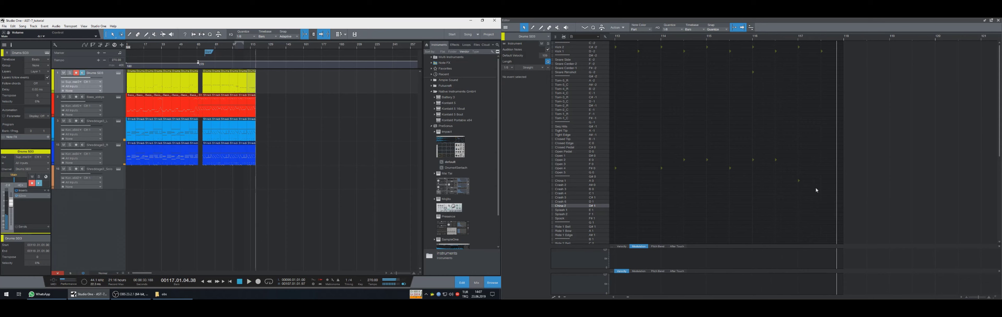
pyautogui.scroll(-2, 823, 189)
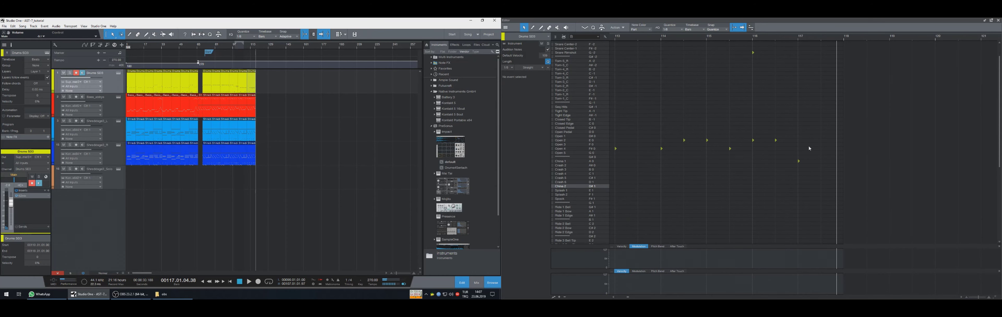
pyautogui.click(798, 161)
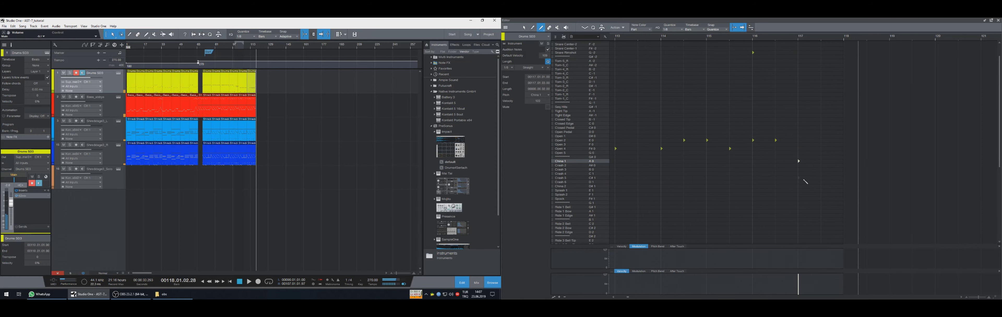
pyautogui.press('1')
pyautogui.scroll(2, 803, 180)
pyautogui.press('space')
pyautogui.press('space')
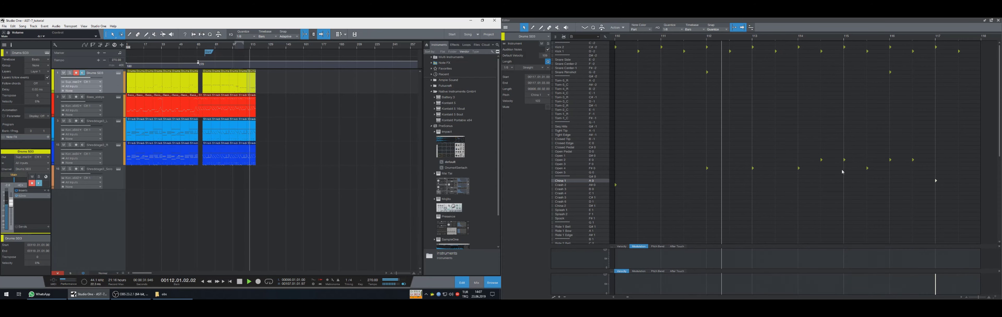
# - Add a snare rimshot hit at bar 117 together with the cymbal hit and play the ending
pyautogui.click(960, 297)
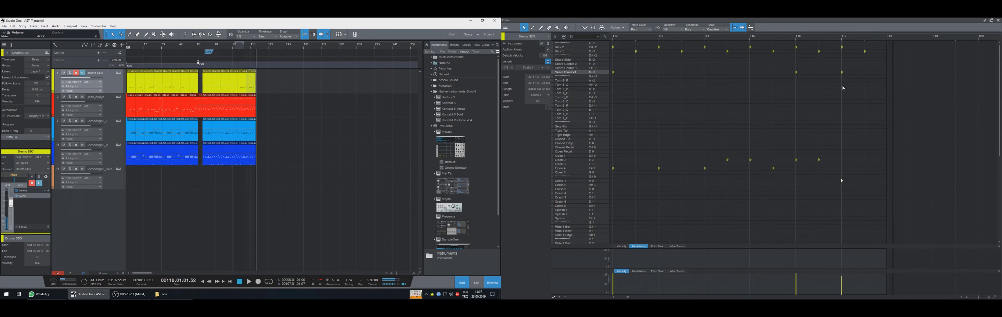
pyautogui.press('KP_Subtract')
pyautogui.press('KP_Subtract')
pyautogui.press('KP_Subtract')
pyautogui.press('KP_Subtract')
pyautogui.press('KP_Subtract')
pyautogui.press('KP_Subtract')
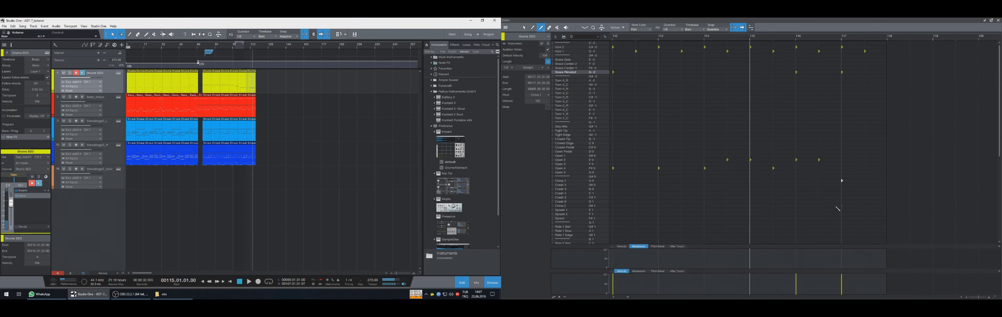
pyautogui.press('space')
pyautogui.press('space')
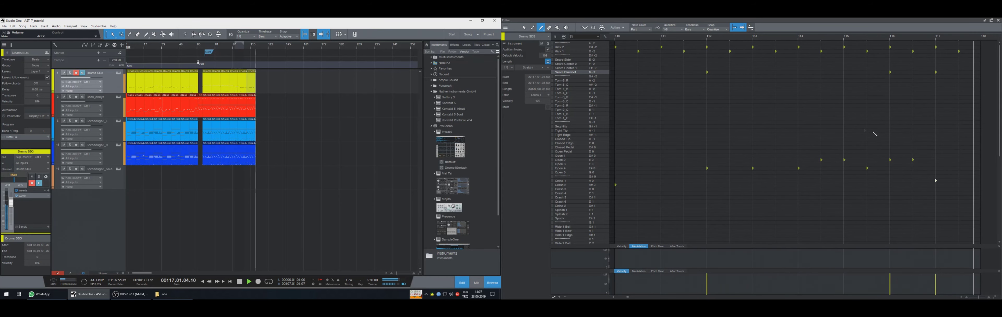
pyautogui.press('space')
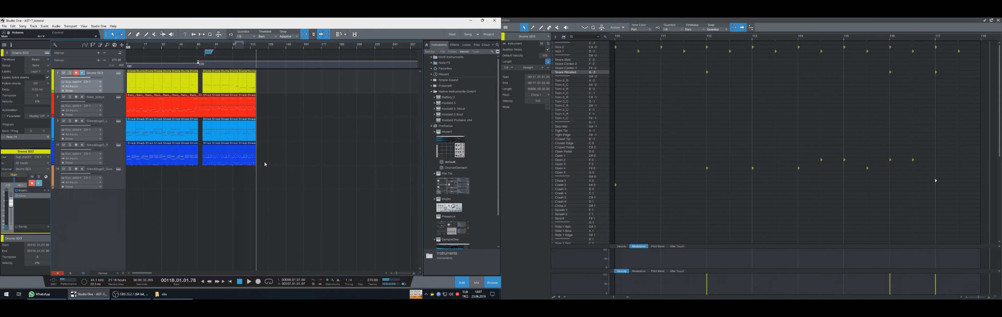
# - Duplicate the closing events of all four tracks directly after the song's ending and play the song from bar 53
pyautogui.moveTo(264, 165); pyautogui.dragTo(240, 80)
pyautogui.press('d')
pyautogui.press('KP_Subtract')
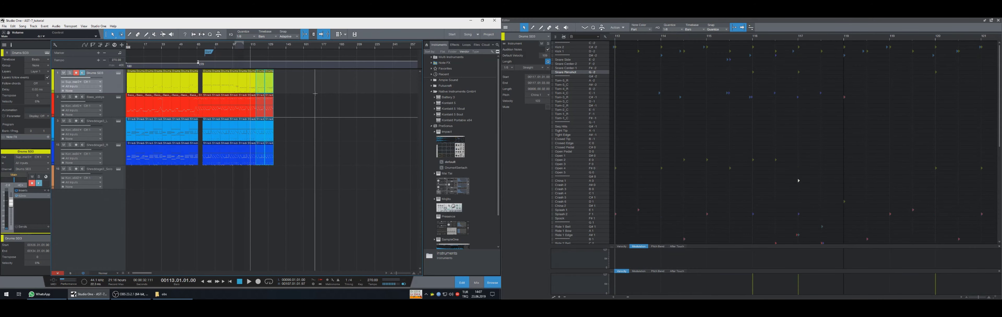
pyautogui.press('KP_Subtract')
pyautogui.press('KP_Subtract')
pyautogui.press('KP_Subtract')
pyautogui.press('KP_Subtract')
pyautogui.press('KP_Subtract')
pyautogui.press('KP_Subtract')
pyautogui.press('KP_Subtract')
pyautogui.press('KP_Subtract')
pyautogui.press('KP_Subtract')
pyautogui.press('KP_Subtract')
pyautogui.press('KP_Subtract')
pyautogui.press('KP_Subtract')
pyautogui.press('KP_Subtract')
pyautogui.press('KP_Subtract')
pyautogui.press('KP_Subtract')
pyautogui.press('KP_Subtract')
pyautogui.press('KP_Subtract')
pyautogui.press('KP_Subtract')
pyautogui.press('KP_Subtract')
pyautogui.press('KP_Subtract')
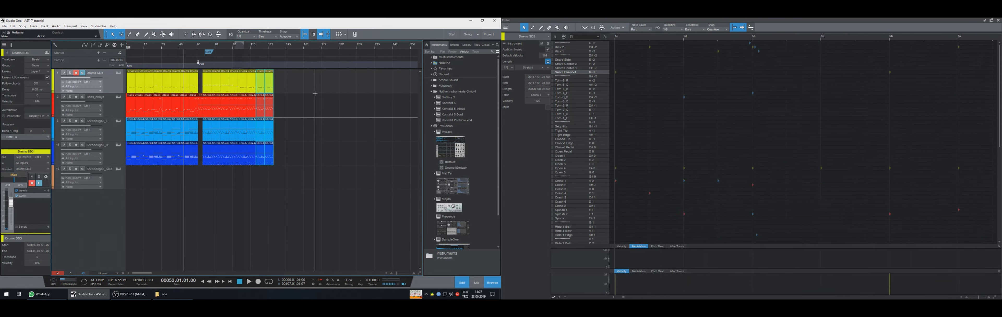
pyautogui.press('space')
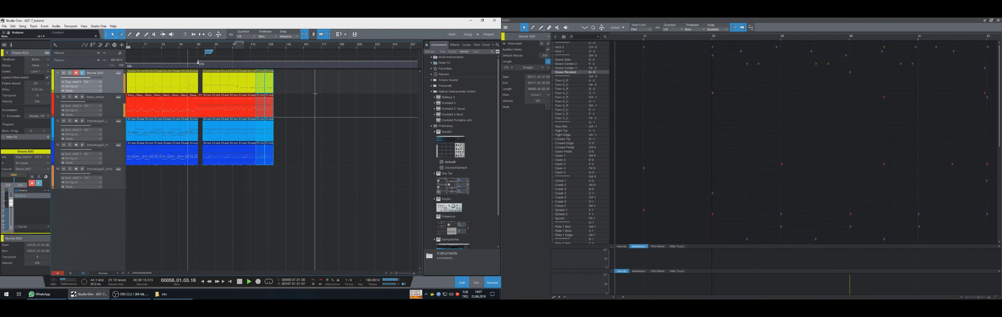